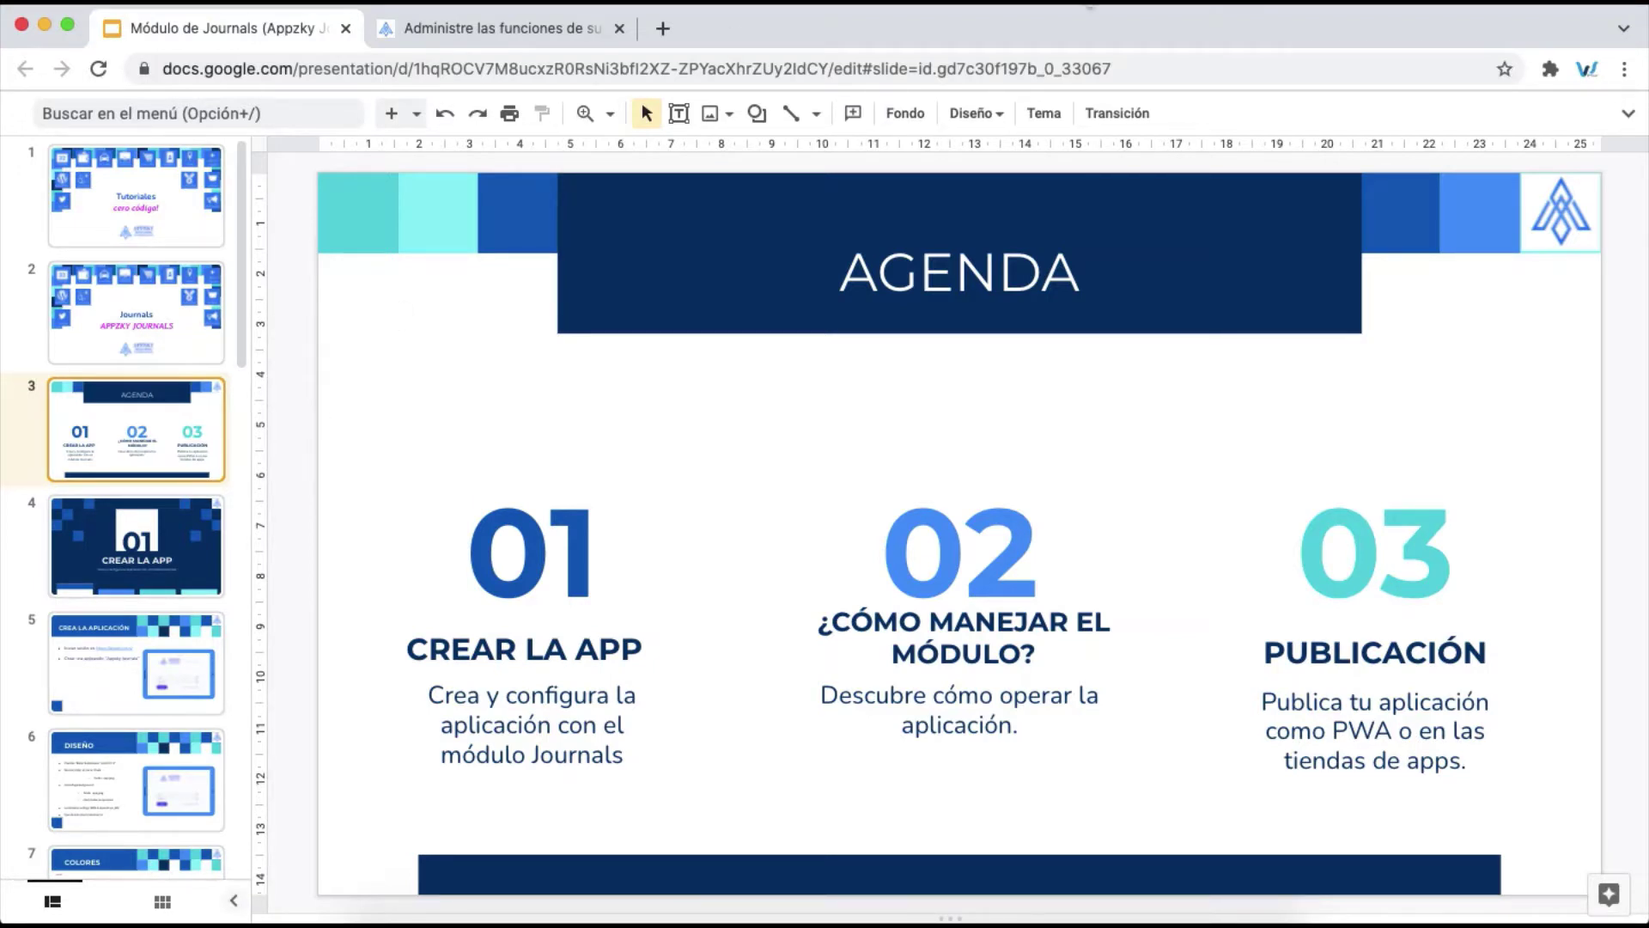
# - Go to slide 5 'Crea la aplicación' and select the app name 'Appzky Journals' to copy it
pyautogui.press('Down')
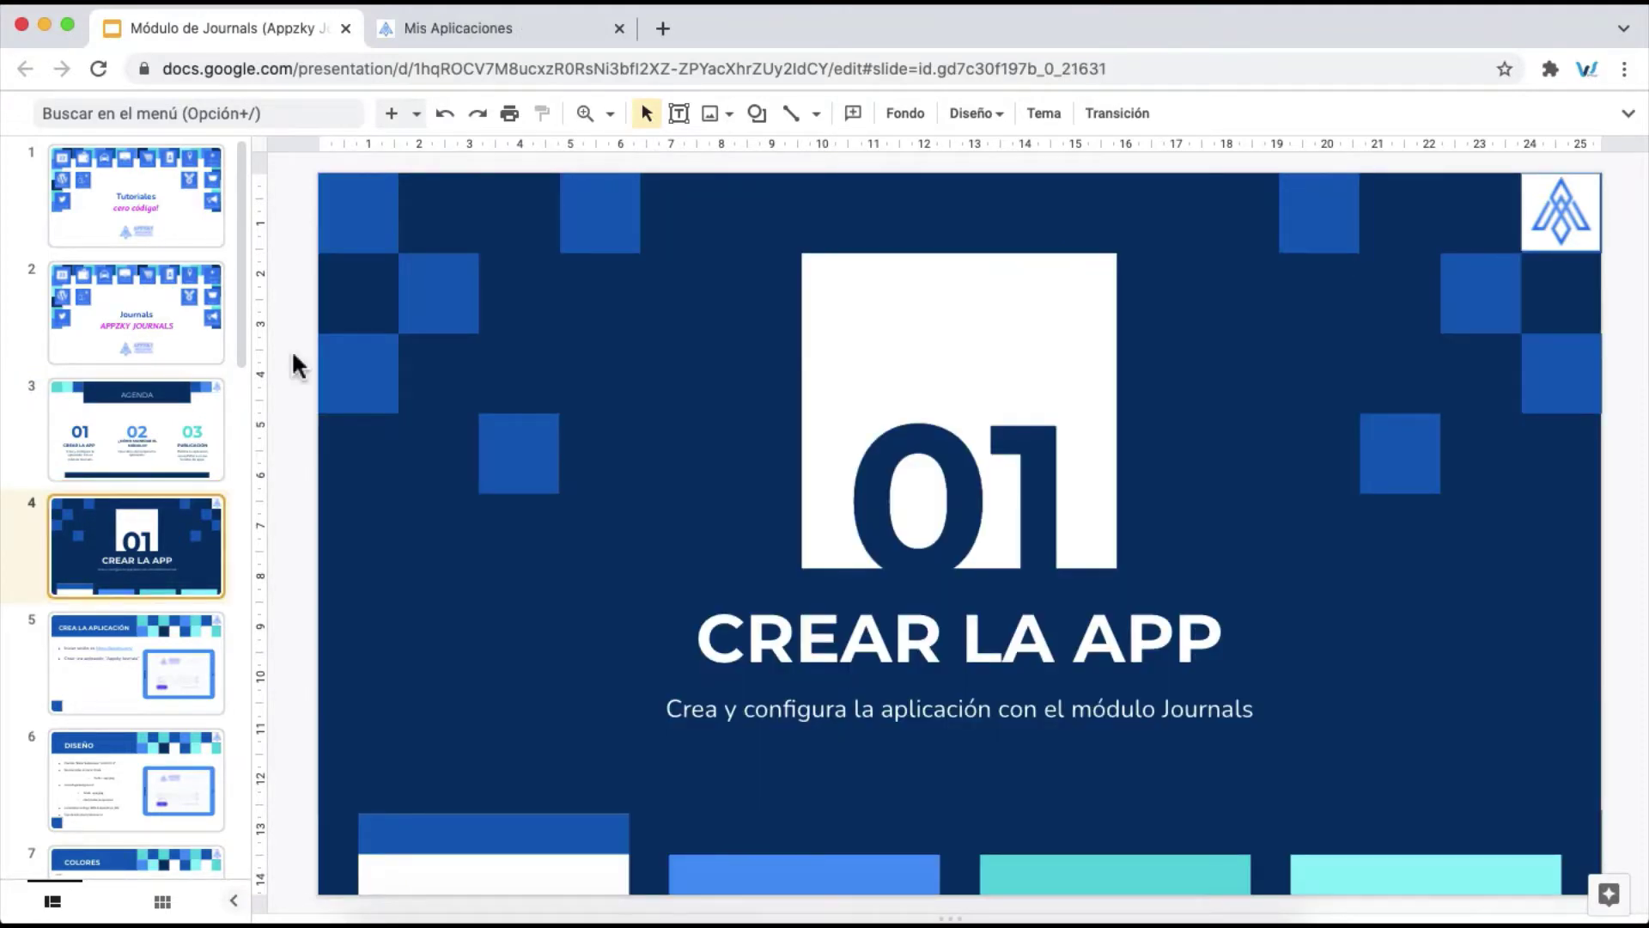
pyautogui.click(147, 652)
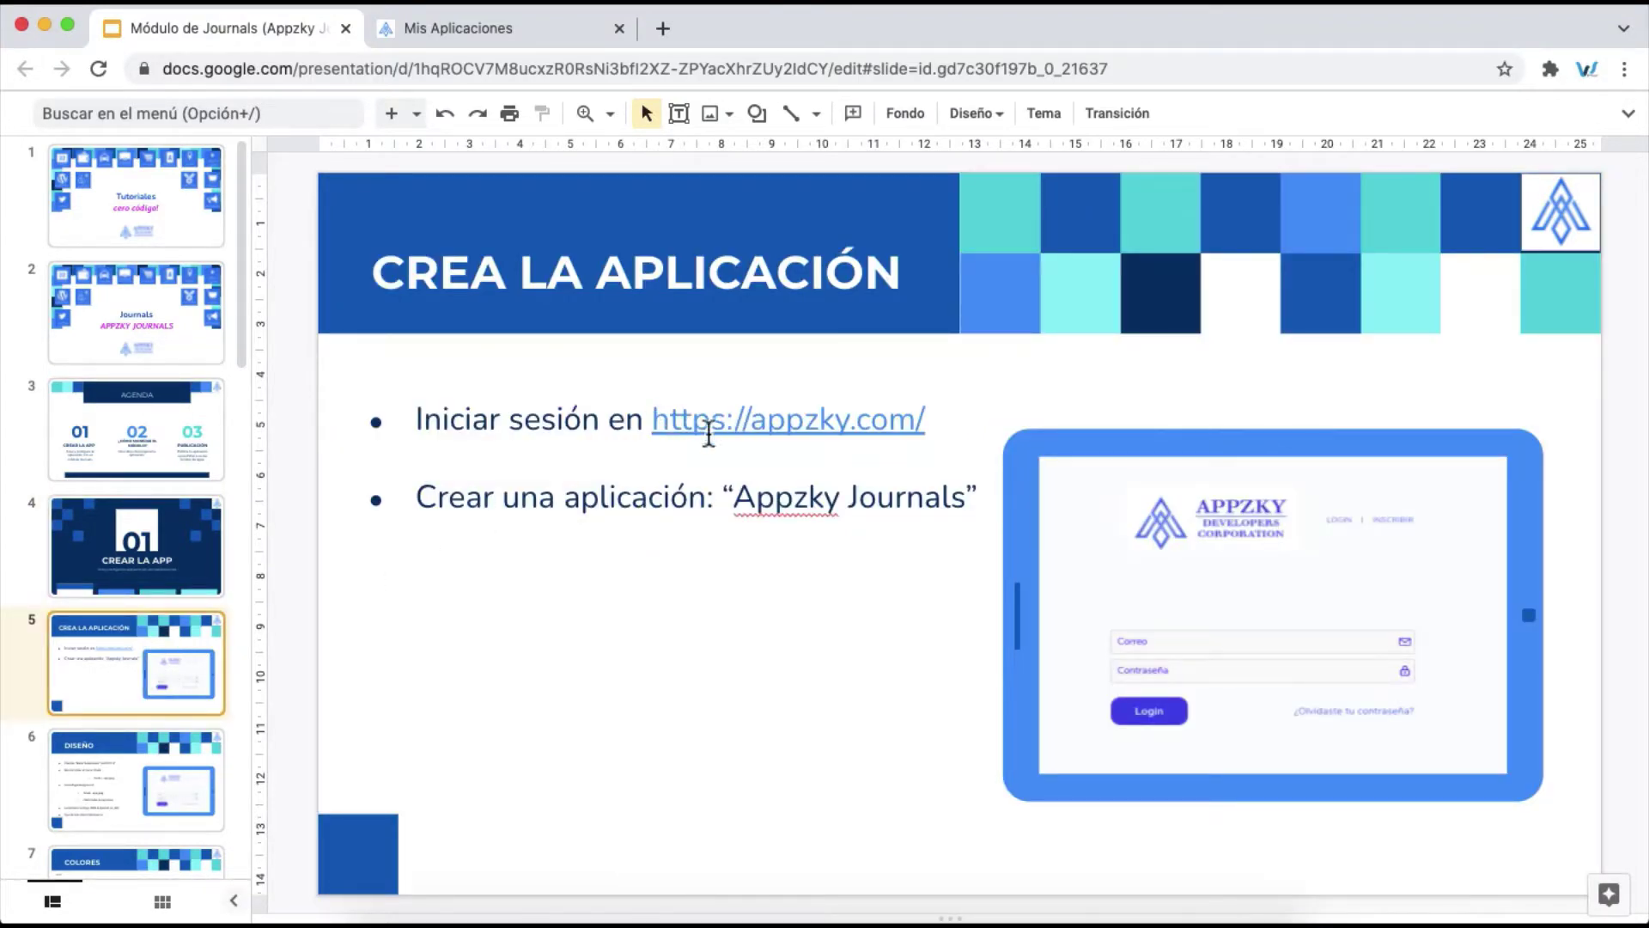
pyautogui.moveTo(734, 498); pyautogui.dragTo(966, 498)
pyautogui.hotkey('ctrl', 'c')
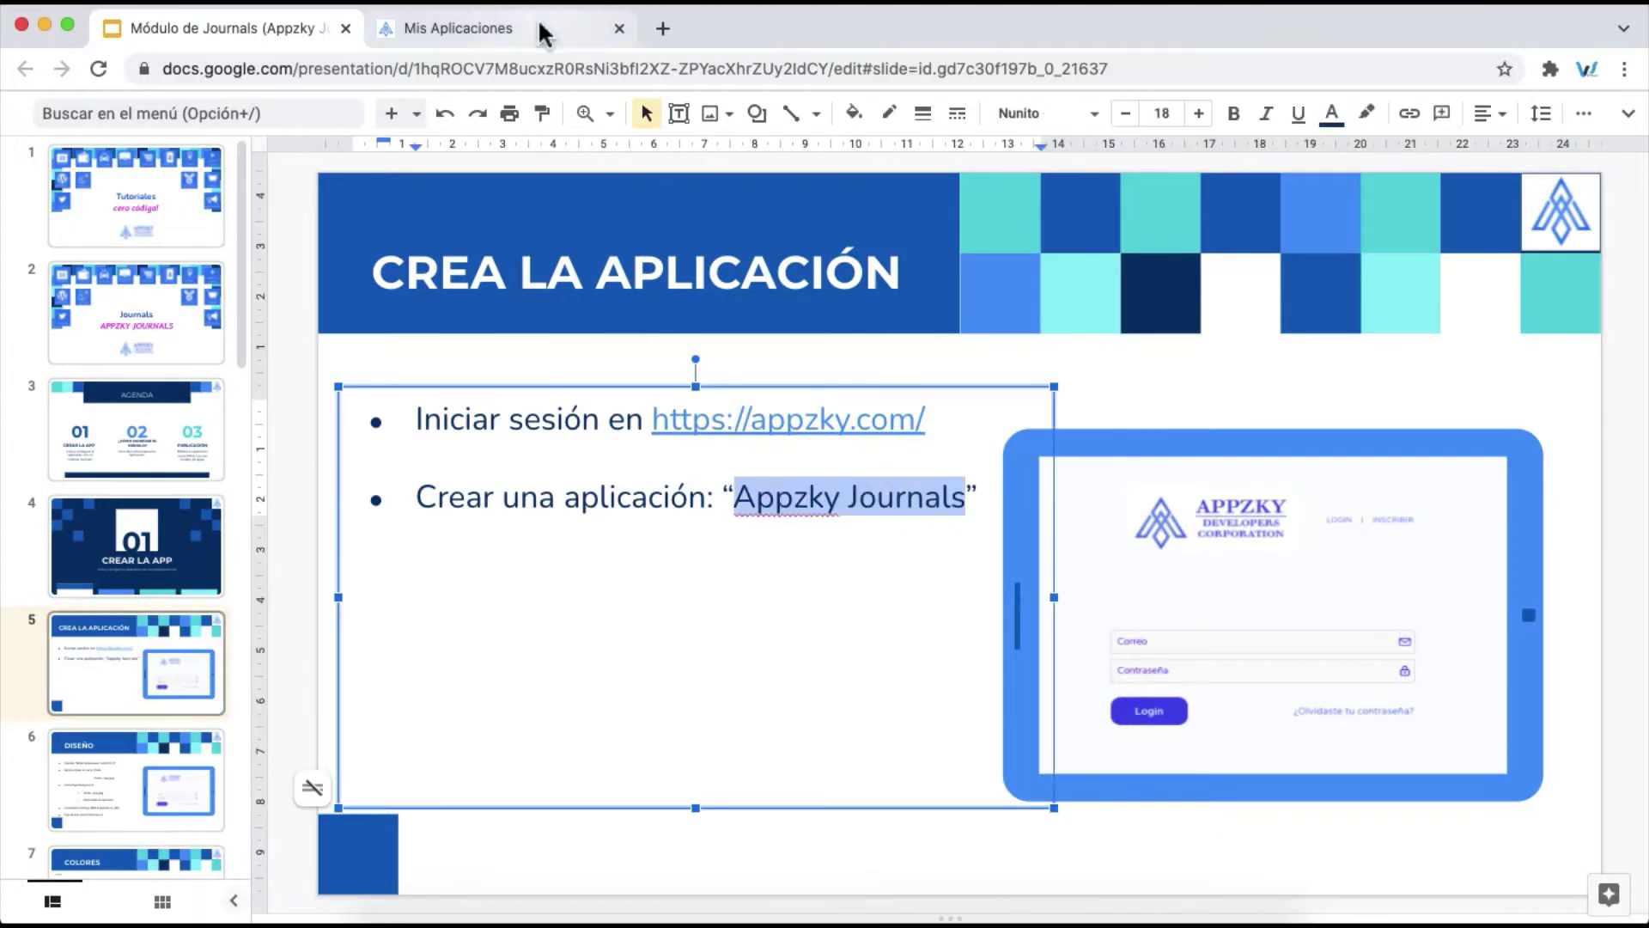
# - In Appzky, create a new app by pasting the name 'Appzky Journals', then return to Google Slides
pyautogui.click(522, 29)
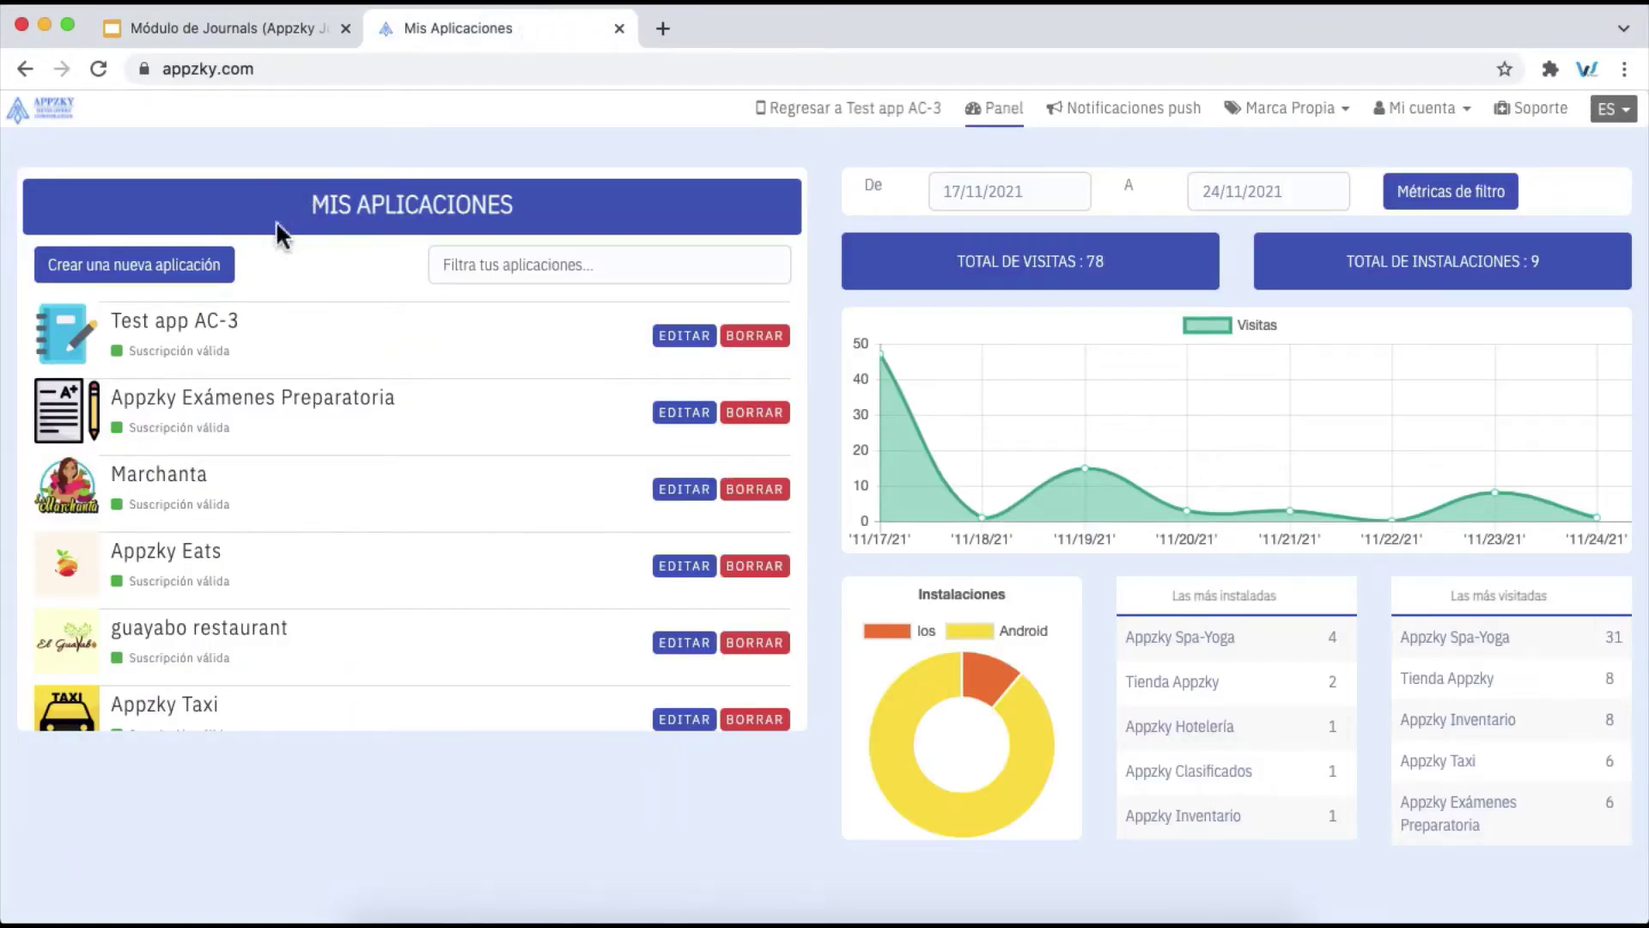
pyautogui.click(183, 281)
pyautogui.click(245, 313)
pyautogui.hotkey('ctrl', 'v')
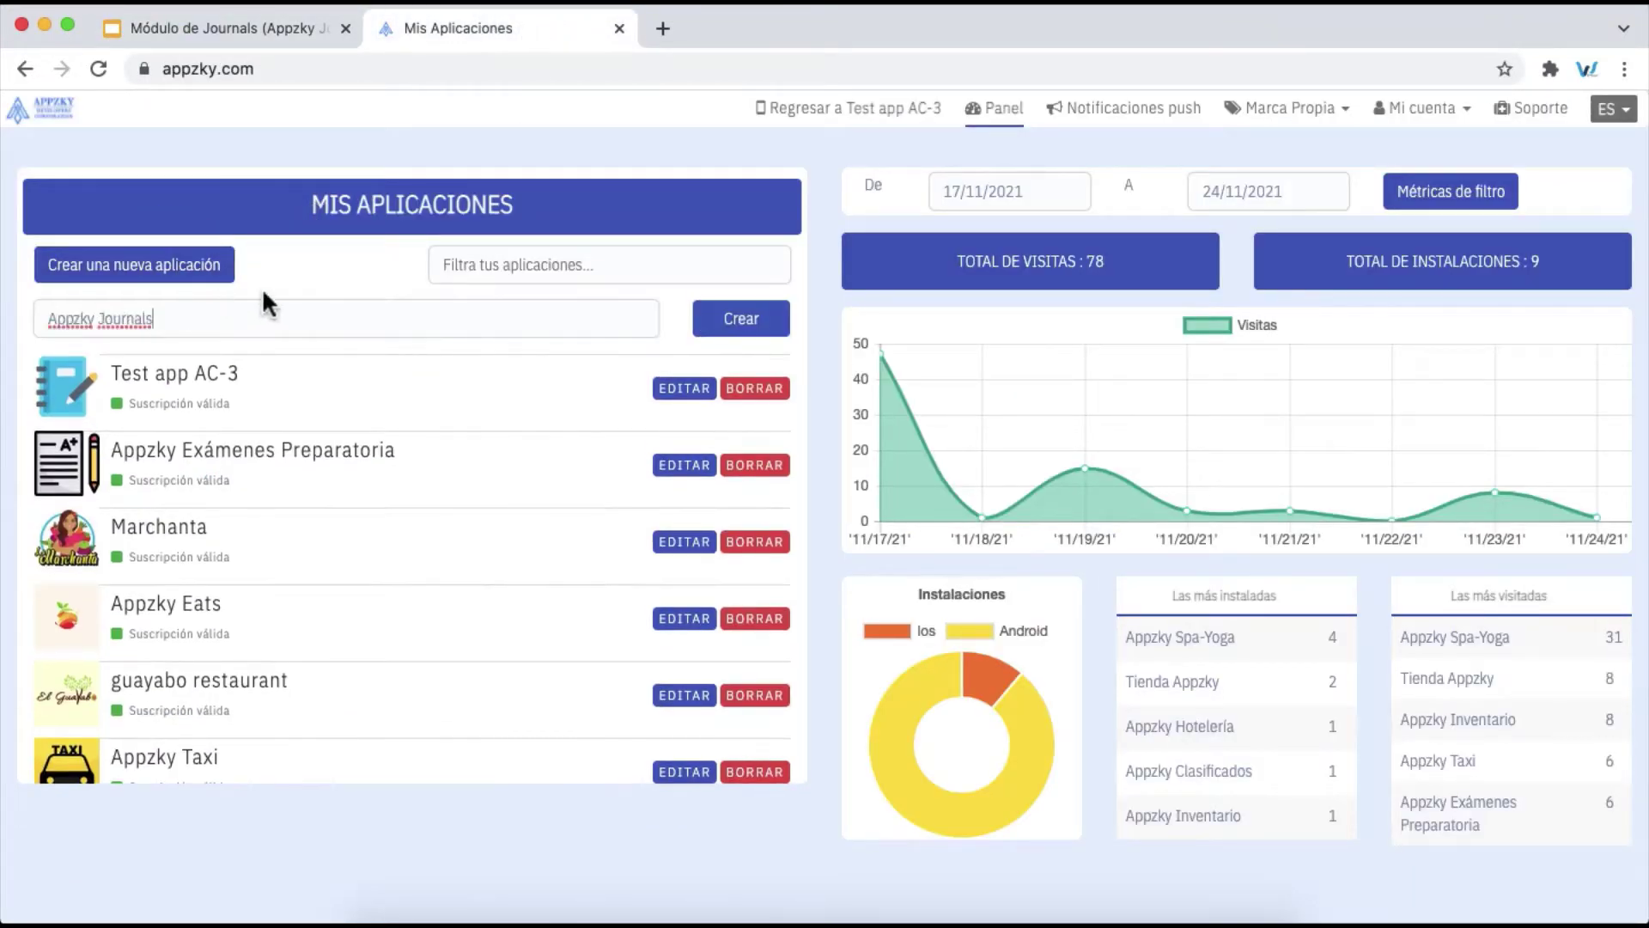
pyautogui.click(769, 326)
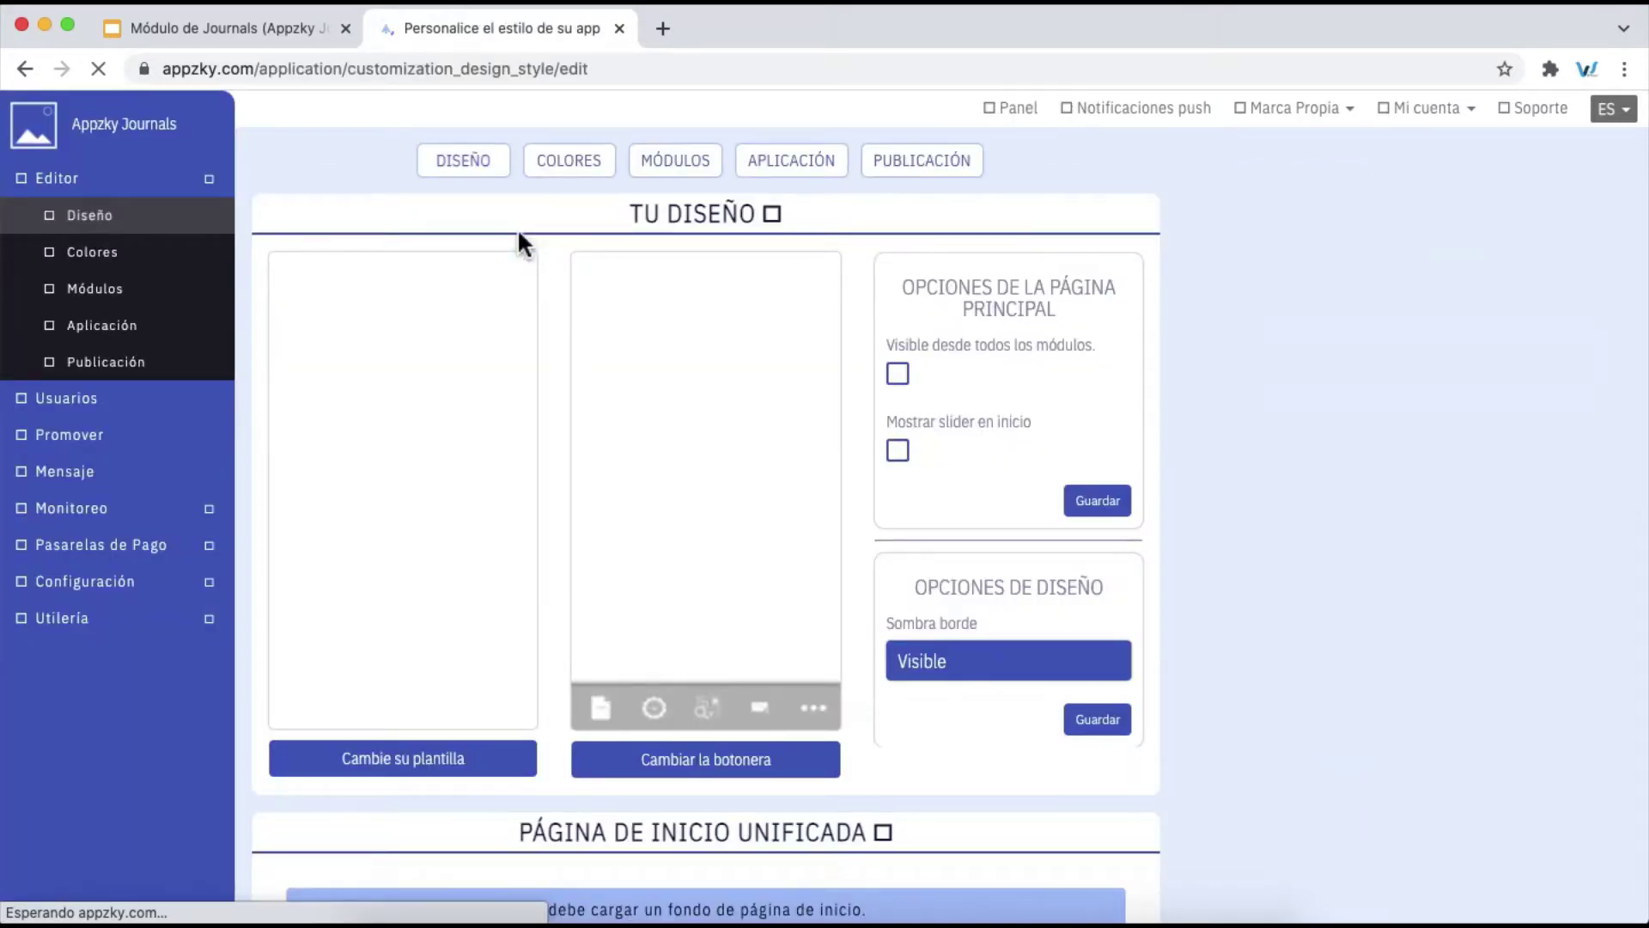
pyautogui.press('super+1')
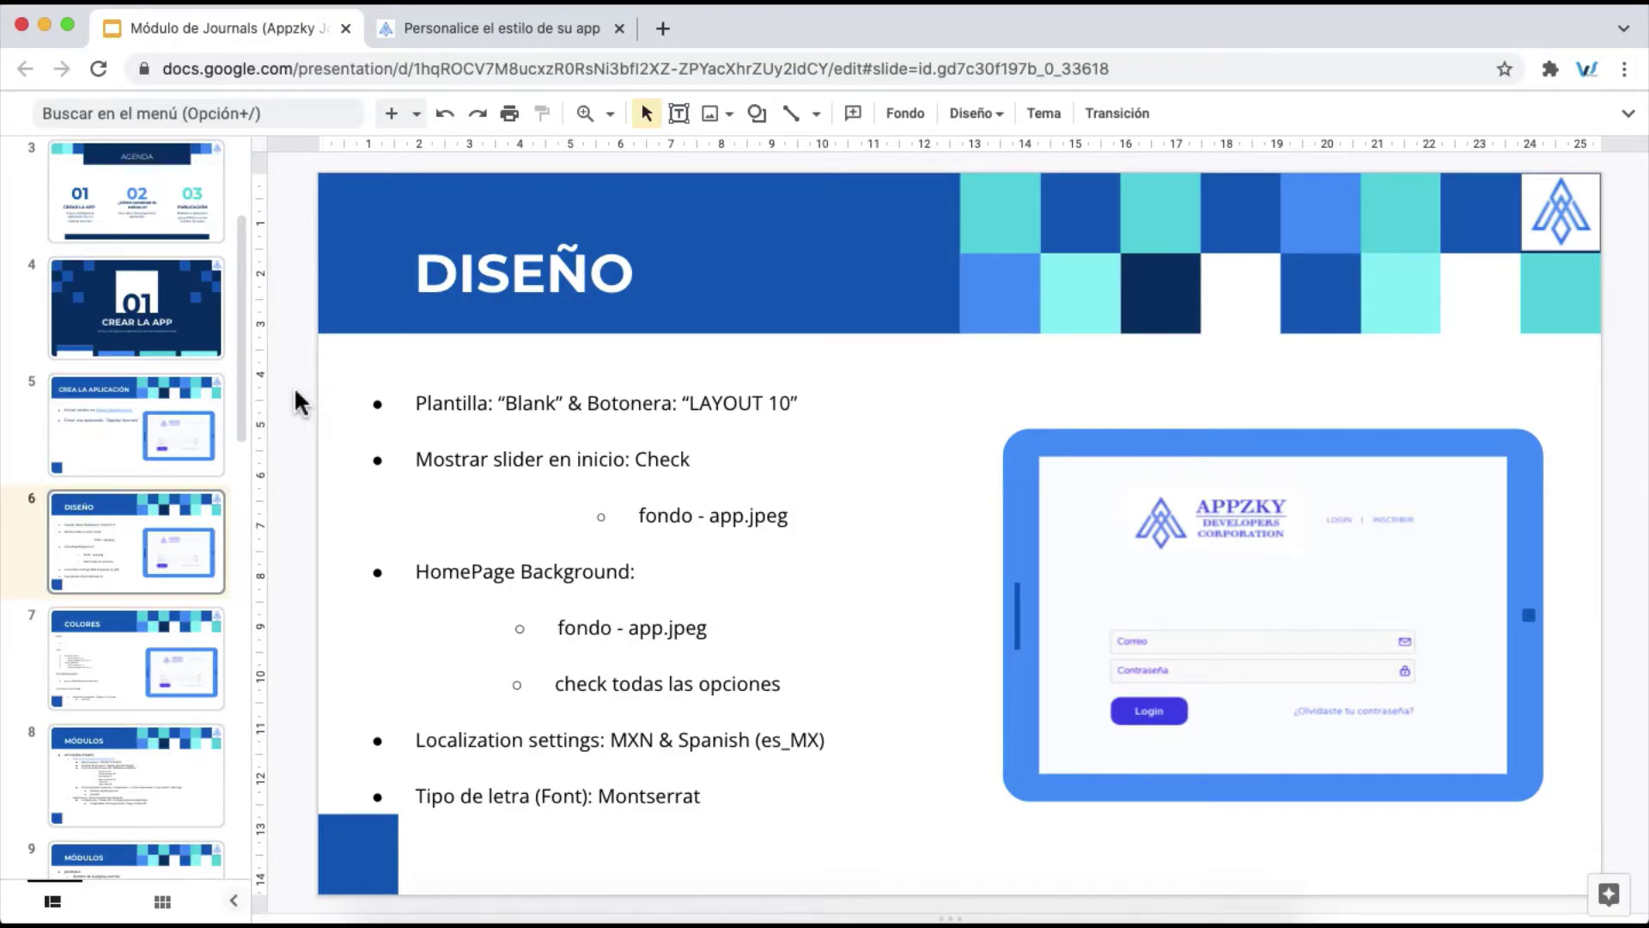
# - Look up the template name 'Blank' on the DISEÑO slide
pyautogui.click(544, 36)
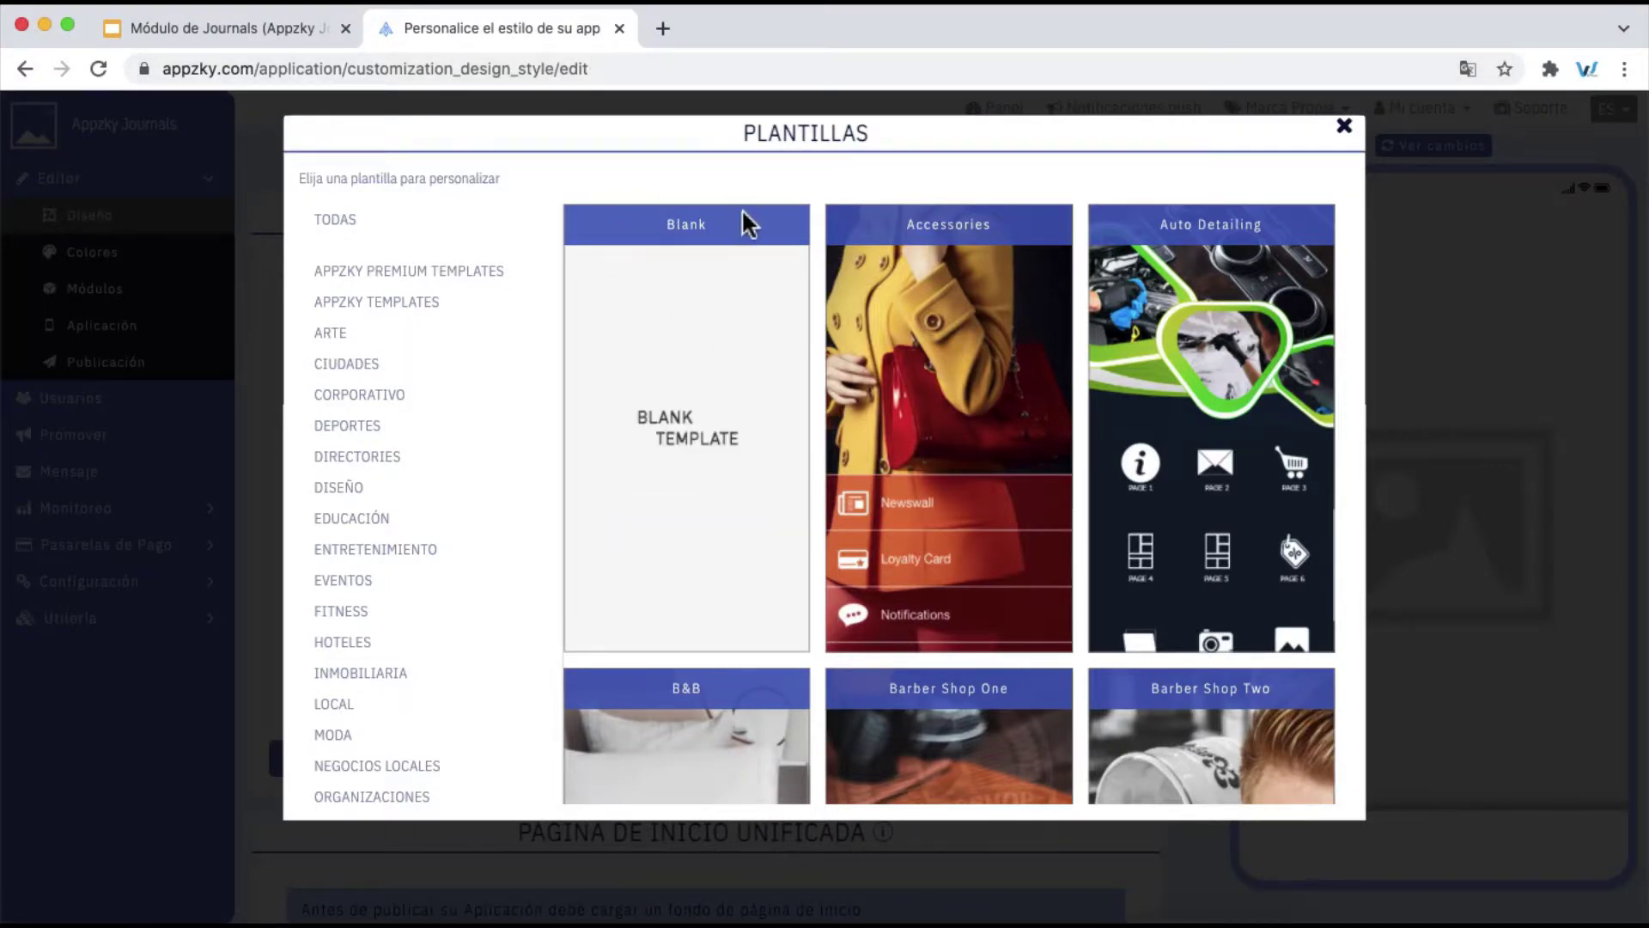
pyautogui.click(302, 33)
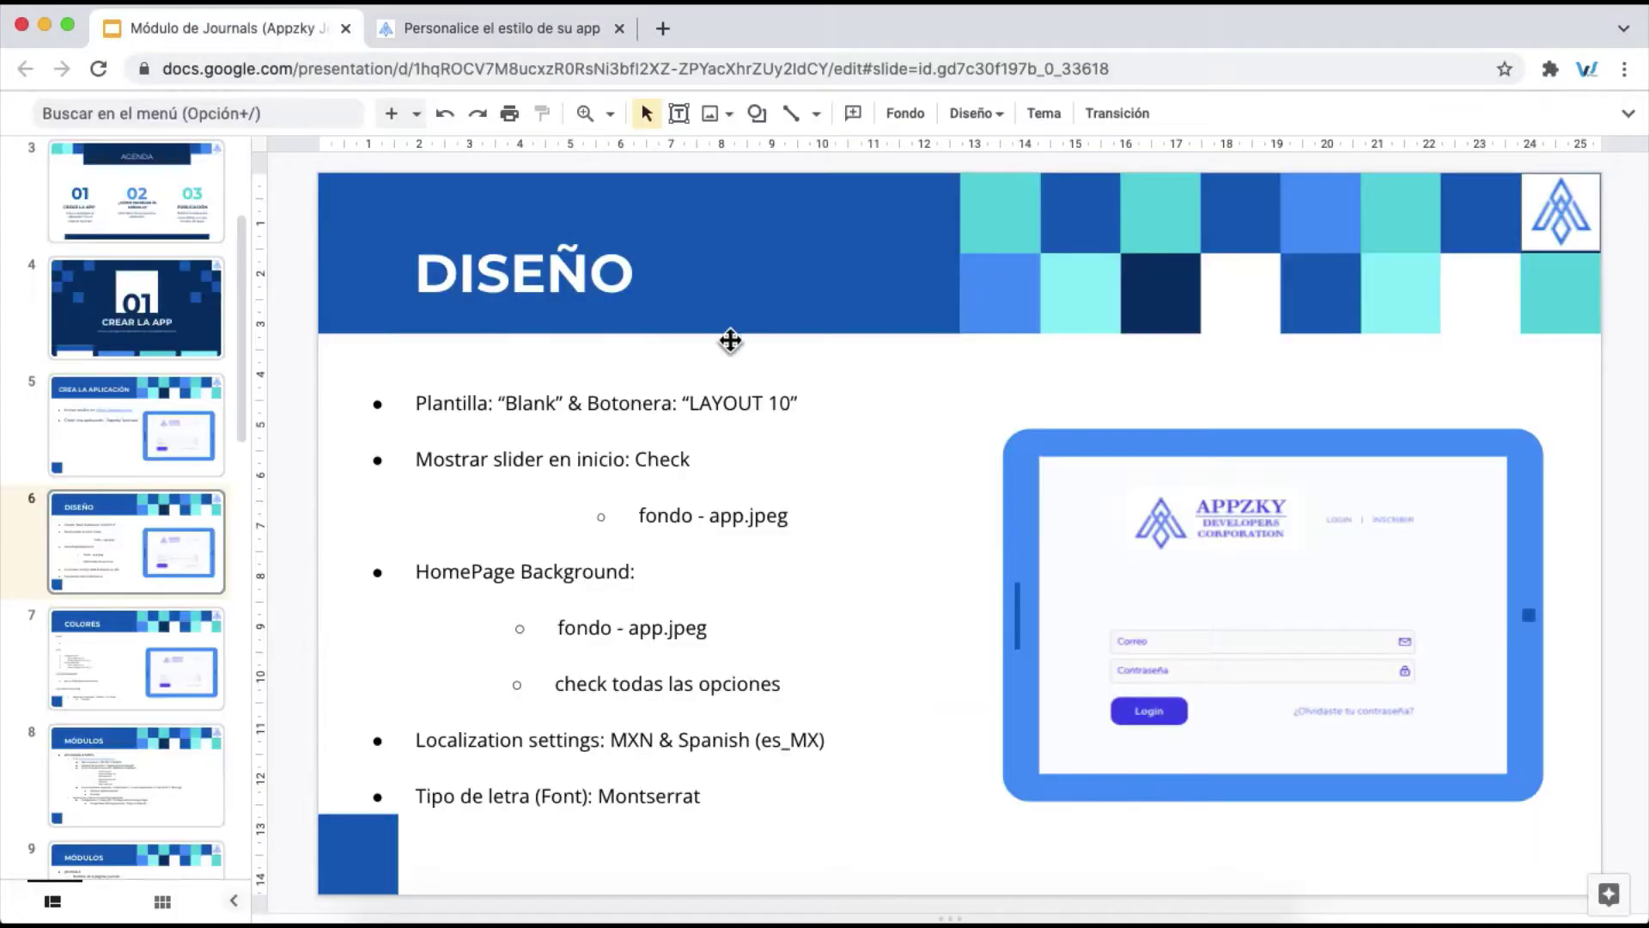
pyautogui.doubleClick(539, 403)
pyautogui.click(524, 33)
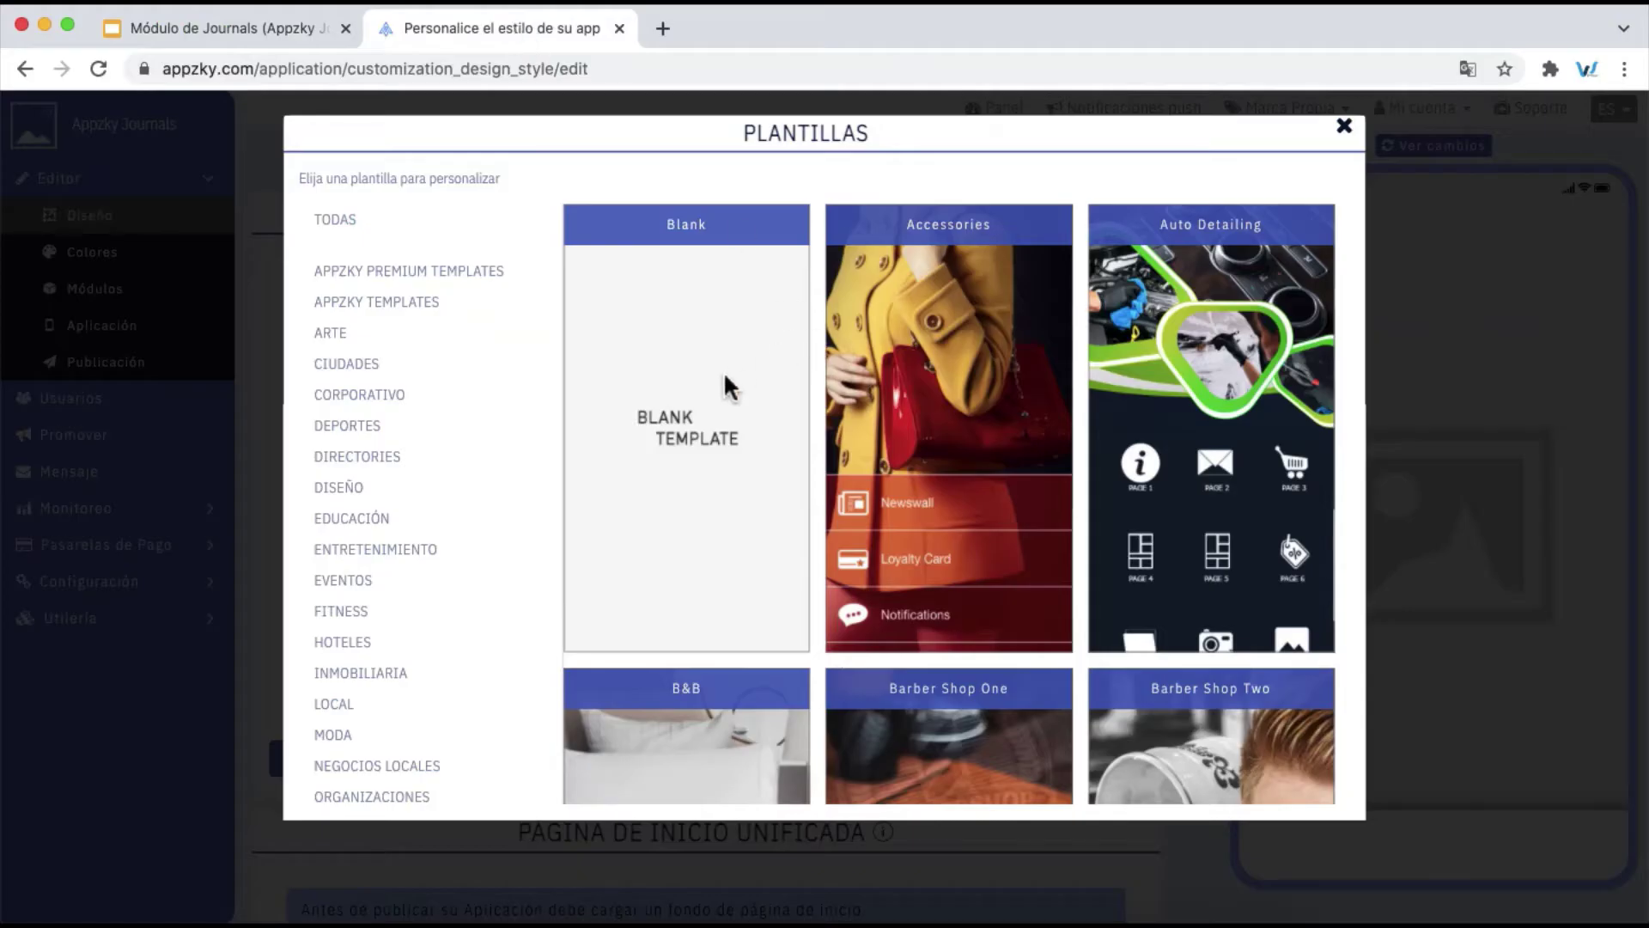
# - Pick the Blank template in Plantillas and confirm with Aceptar
pyautogui.click(968, 176)
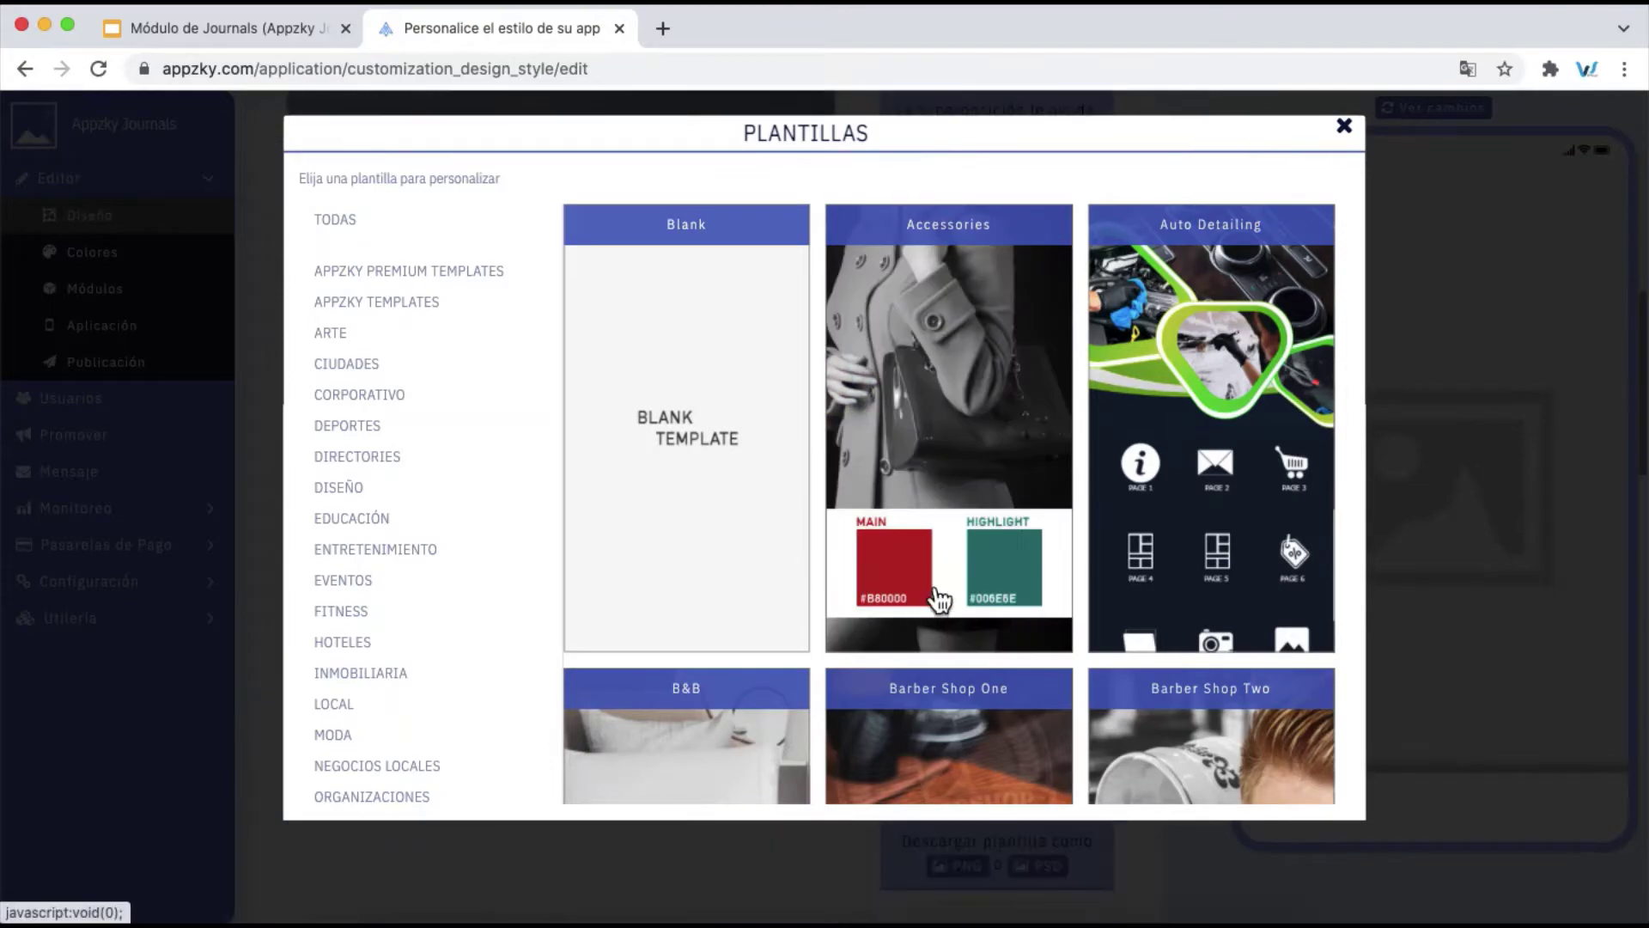
pyautogui.scroll(-10, 839, 570)
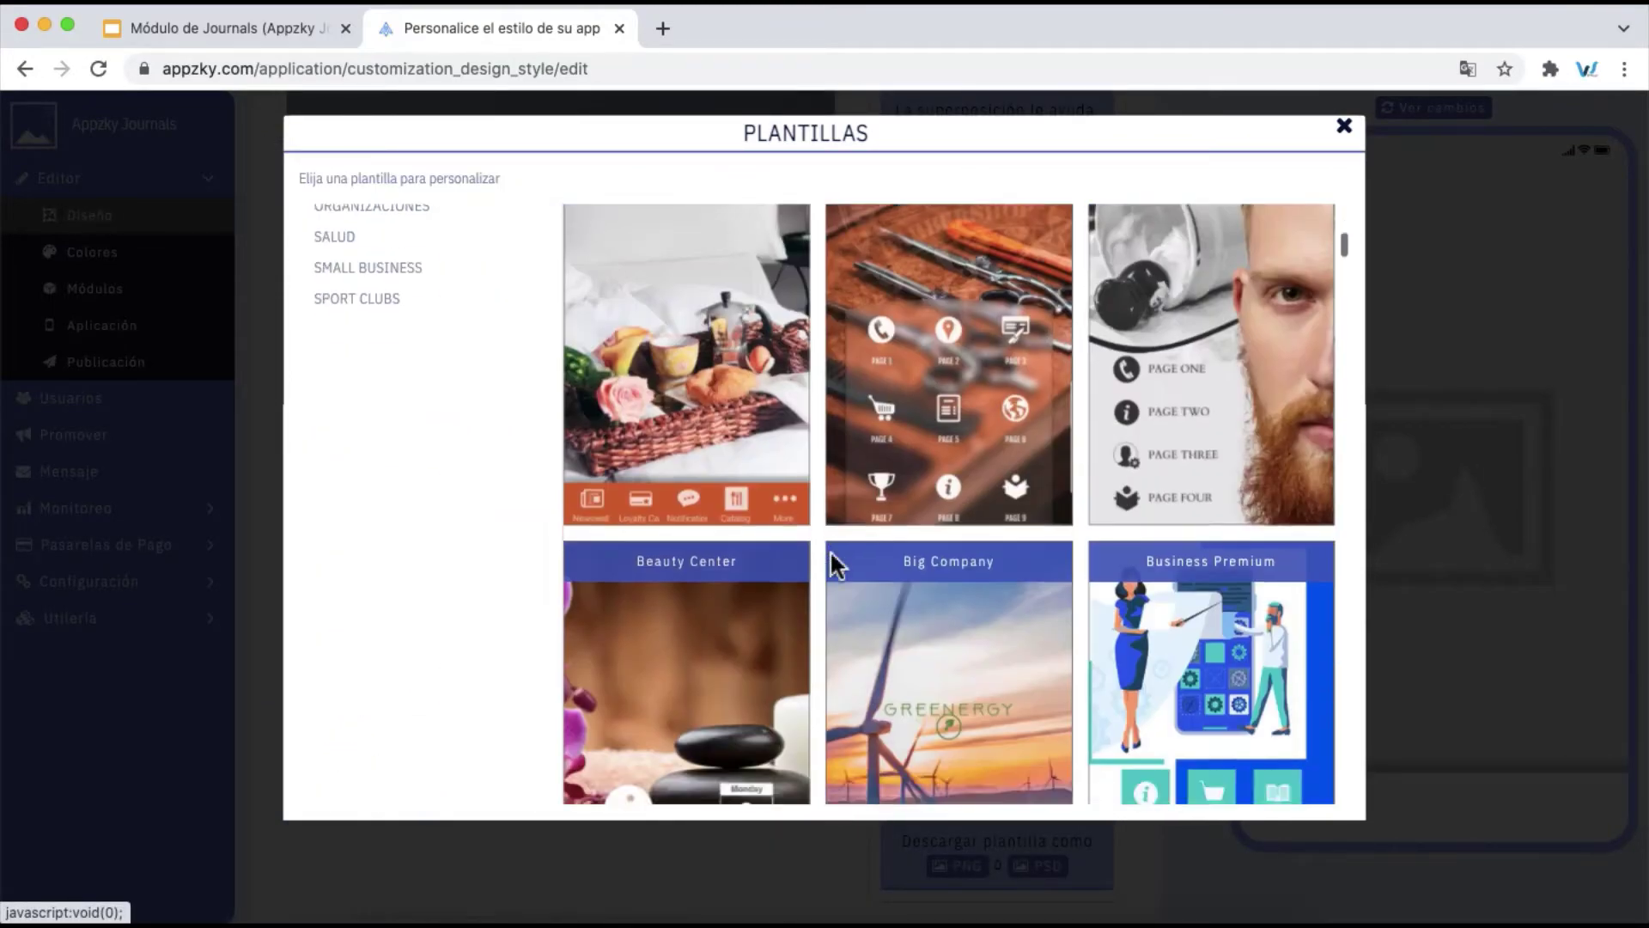
pyautogui.scroll(-20, 839, 571)
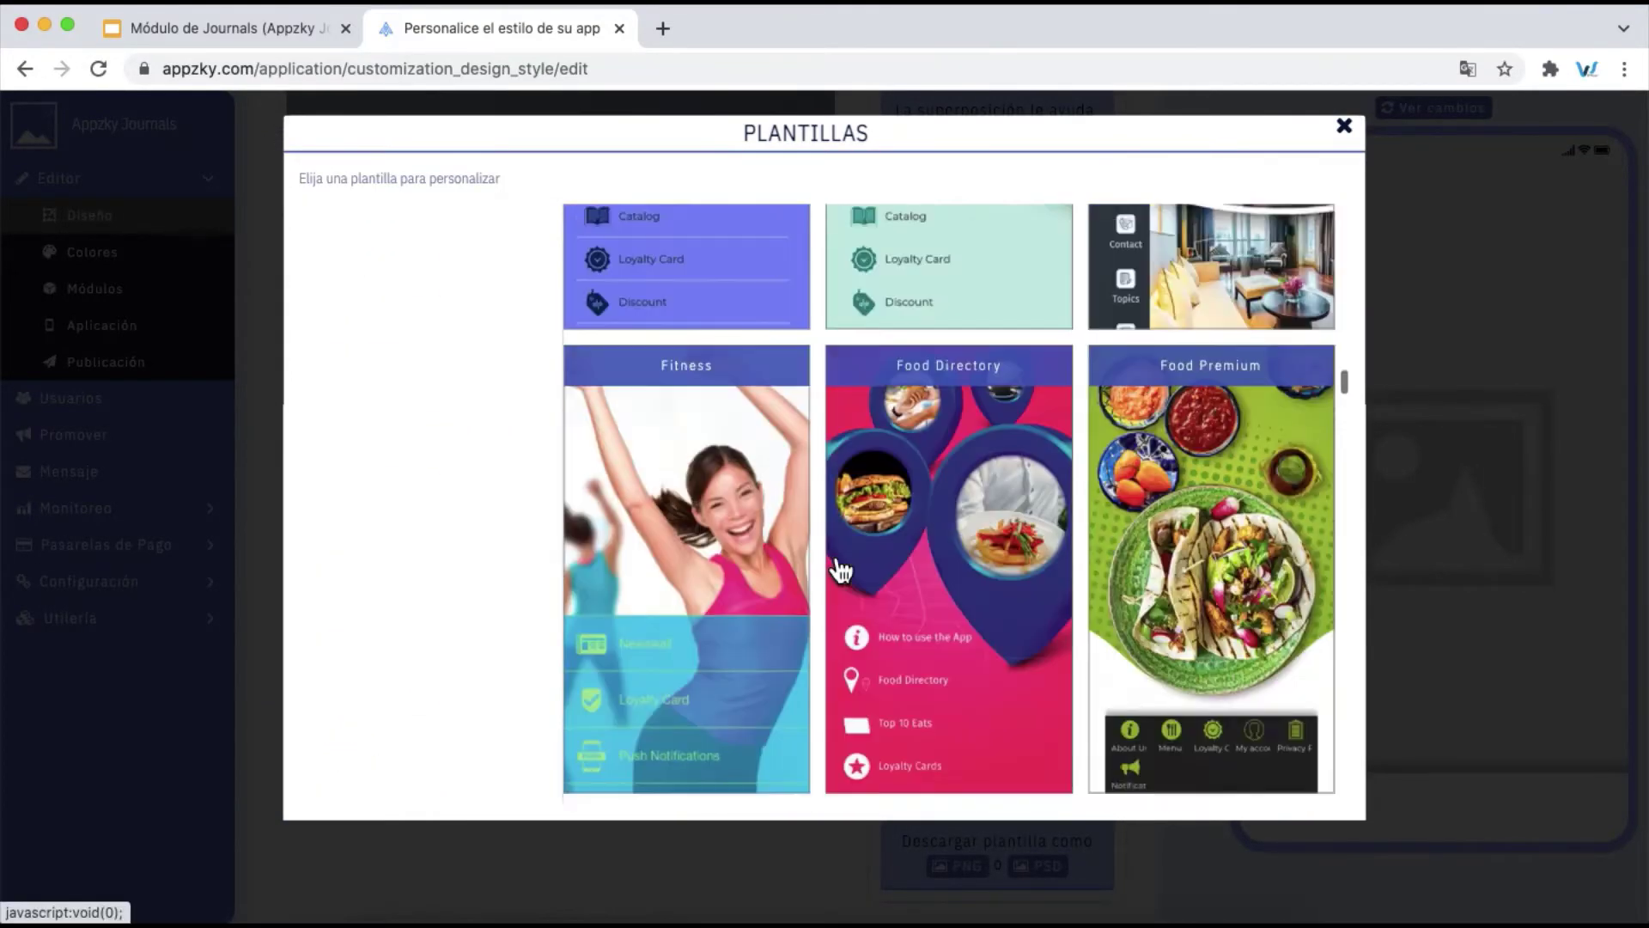
pyautogui.scroll(-3, 839, 570)
pyautogui.scroll(5, 839, 570)
pyautogui.scroll(-5, 839, 570)
pyautogui.scroll(-8, 839, 570)
pyautogui.scroll(10, 839, 571)
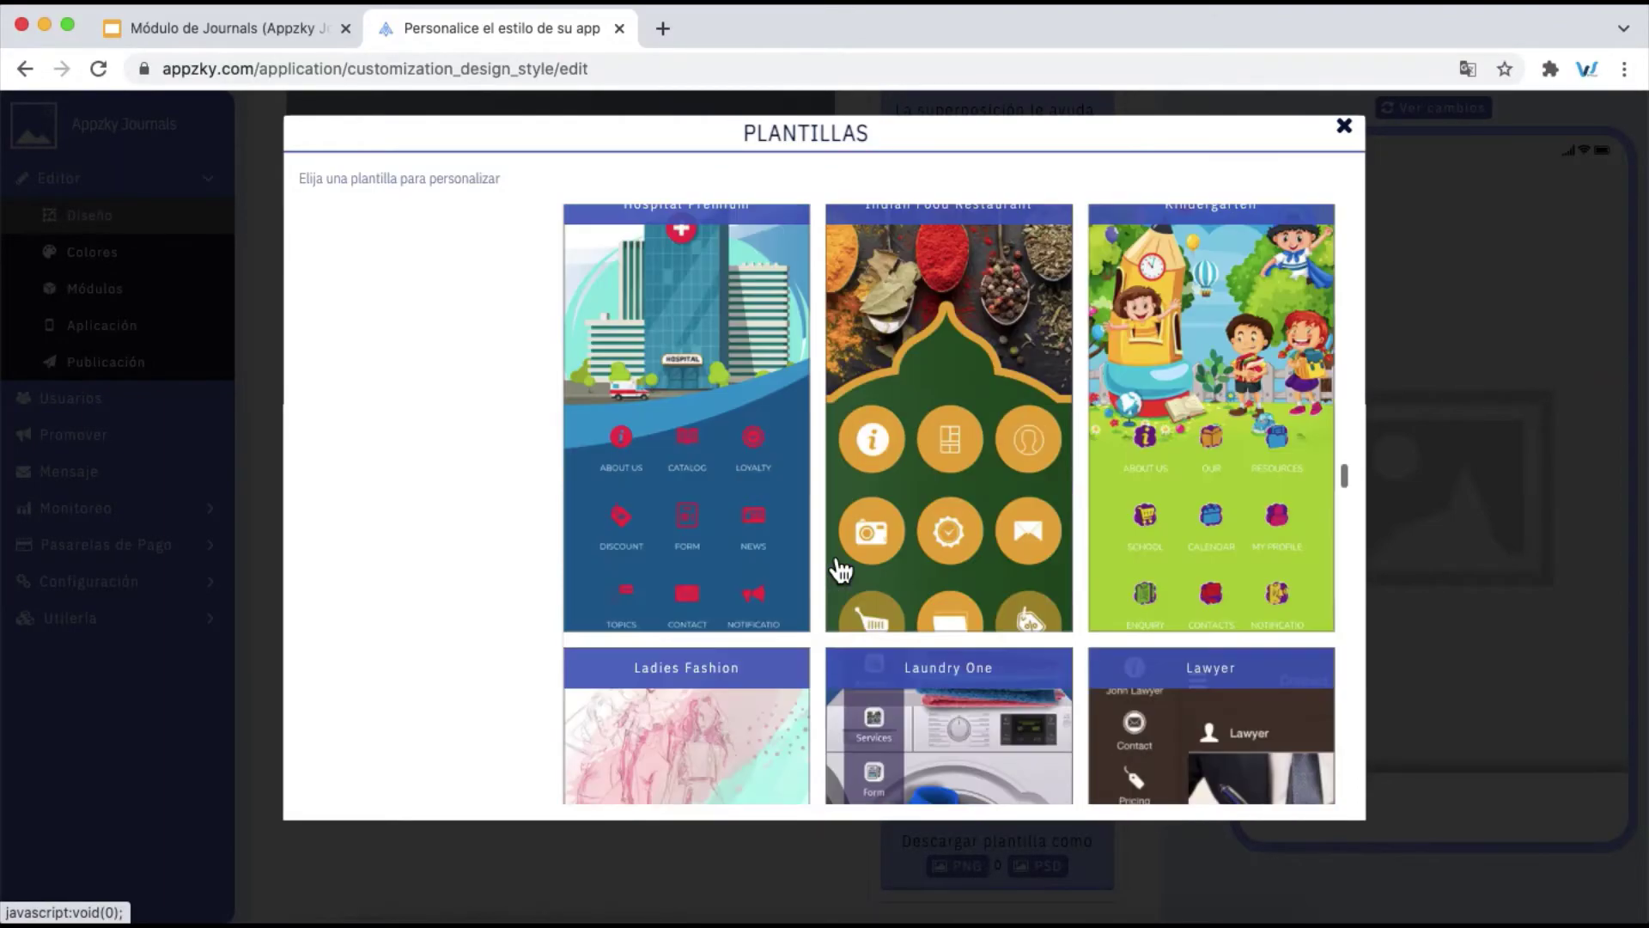
pyautogui.scroll(20, 839, 571)
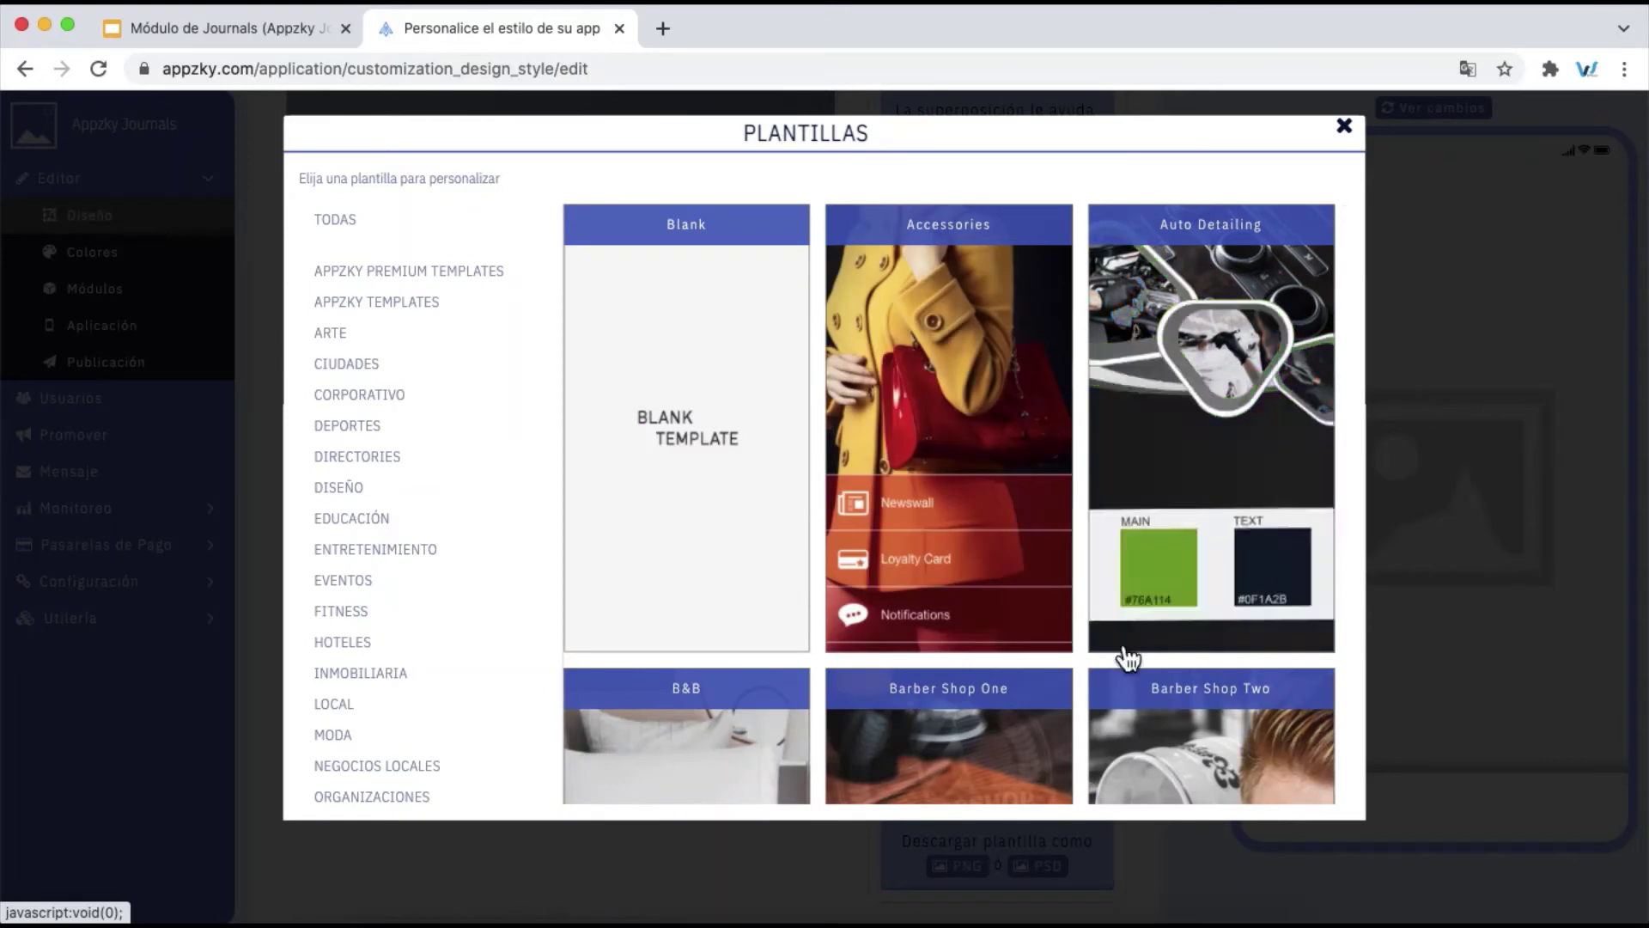
pyautogui.click(650, 444)
pyautogui.click(1033, 227)
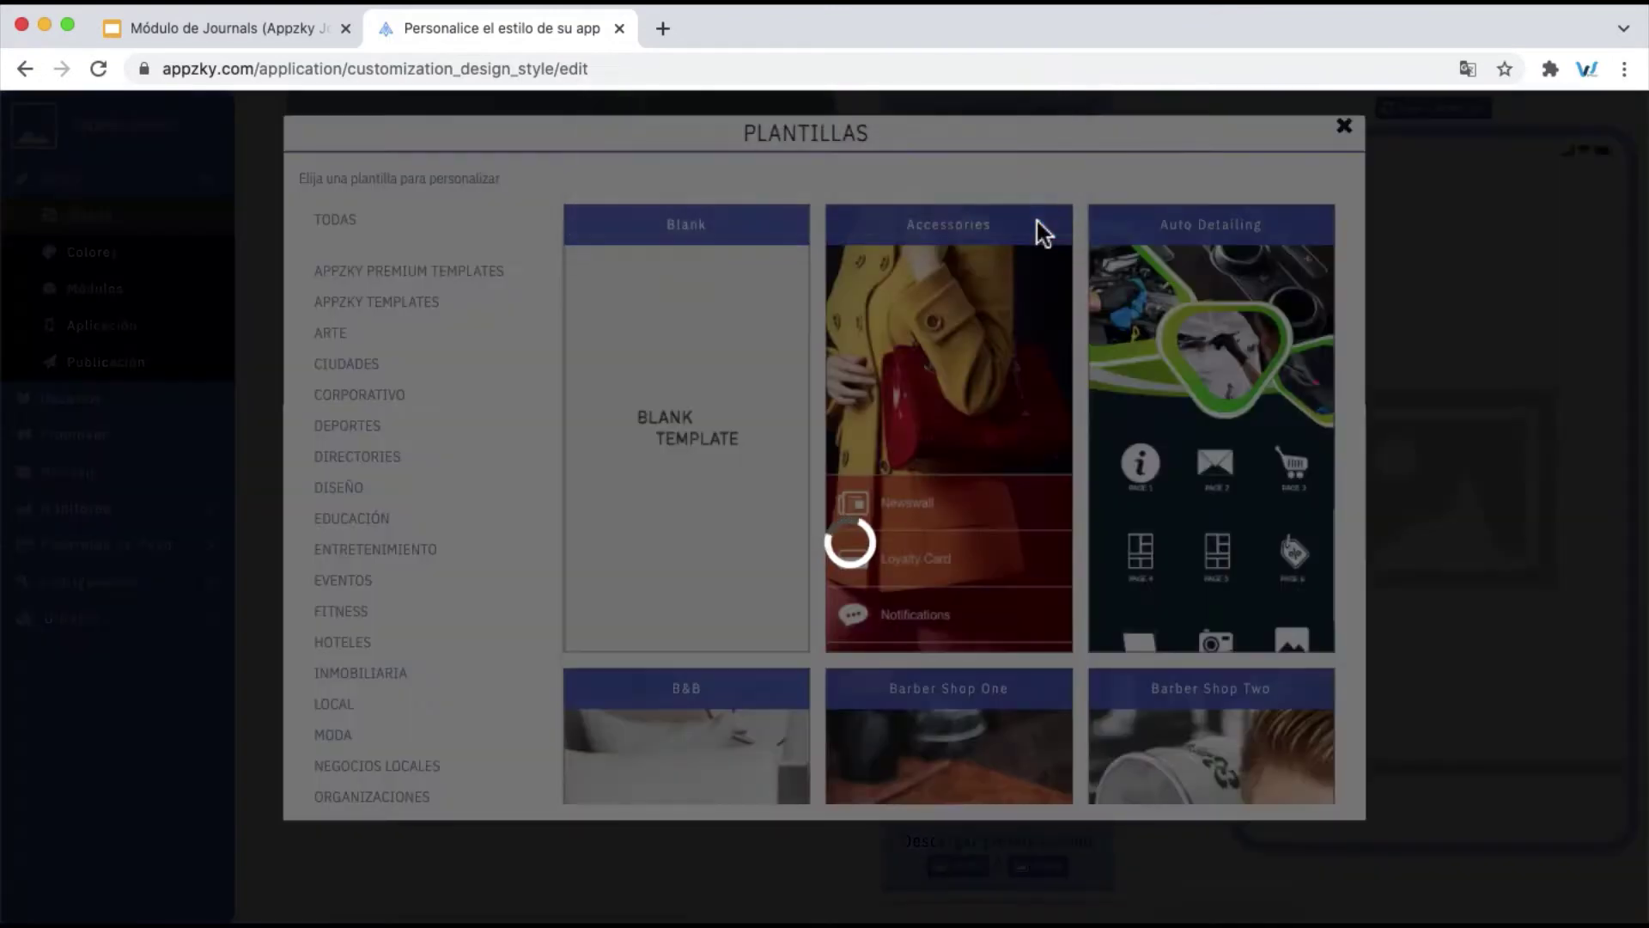
# - Find the button bar name 'LAYOUT 10' on the DISEÑO slide
pyautogui.click(326, 30)
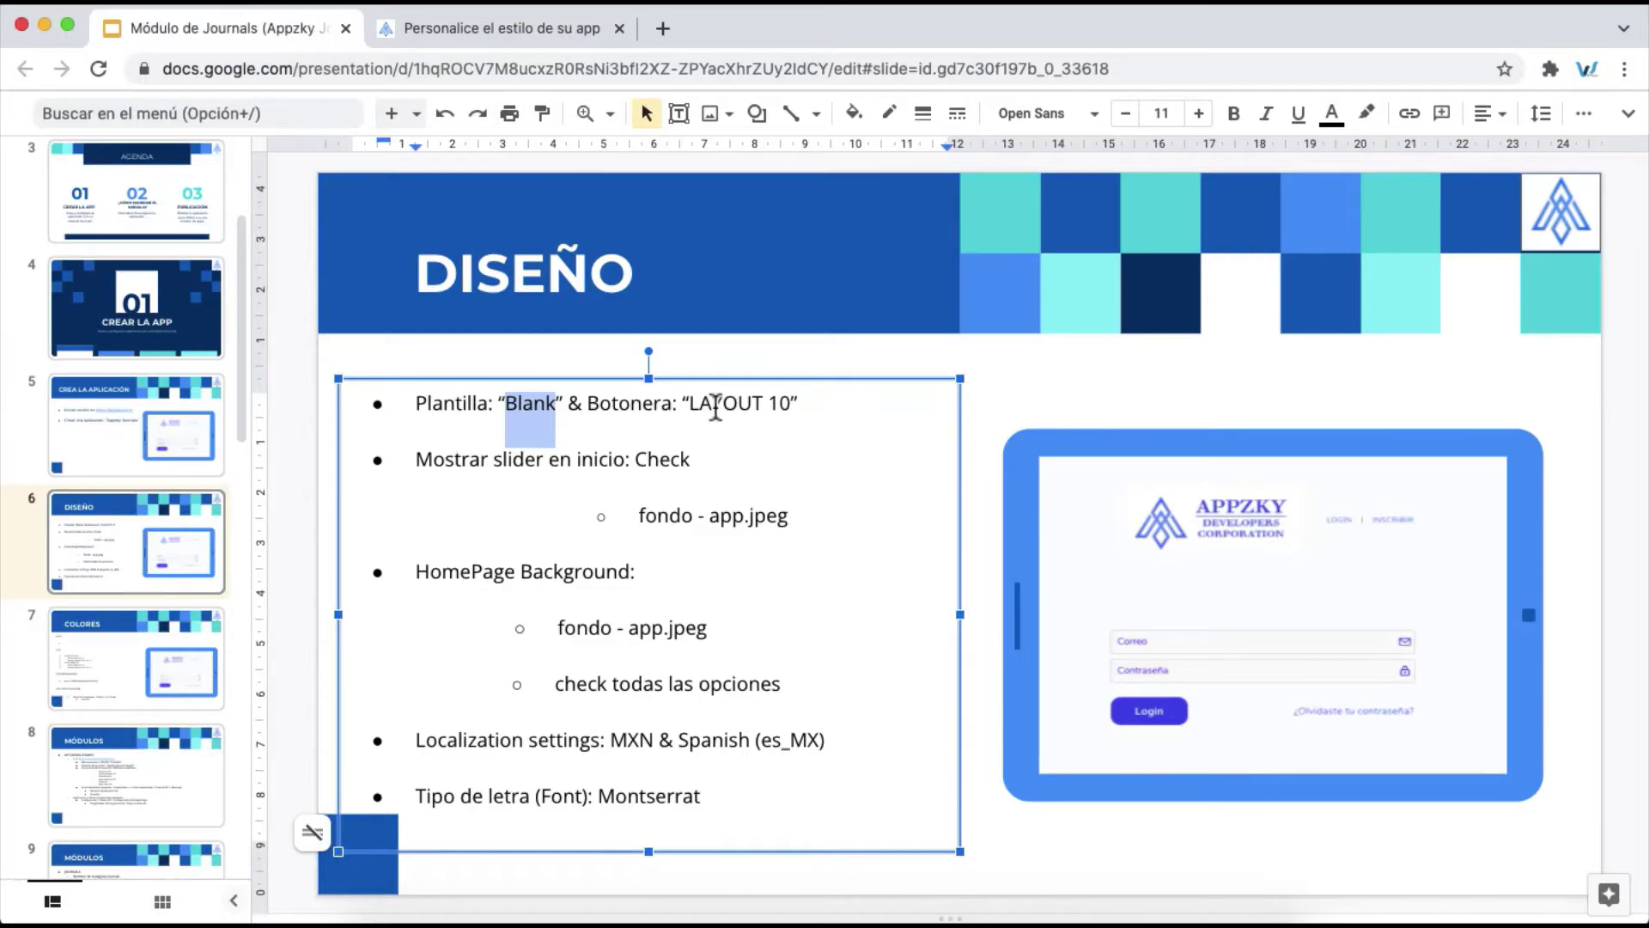
pyautogui.click(564, 28)
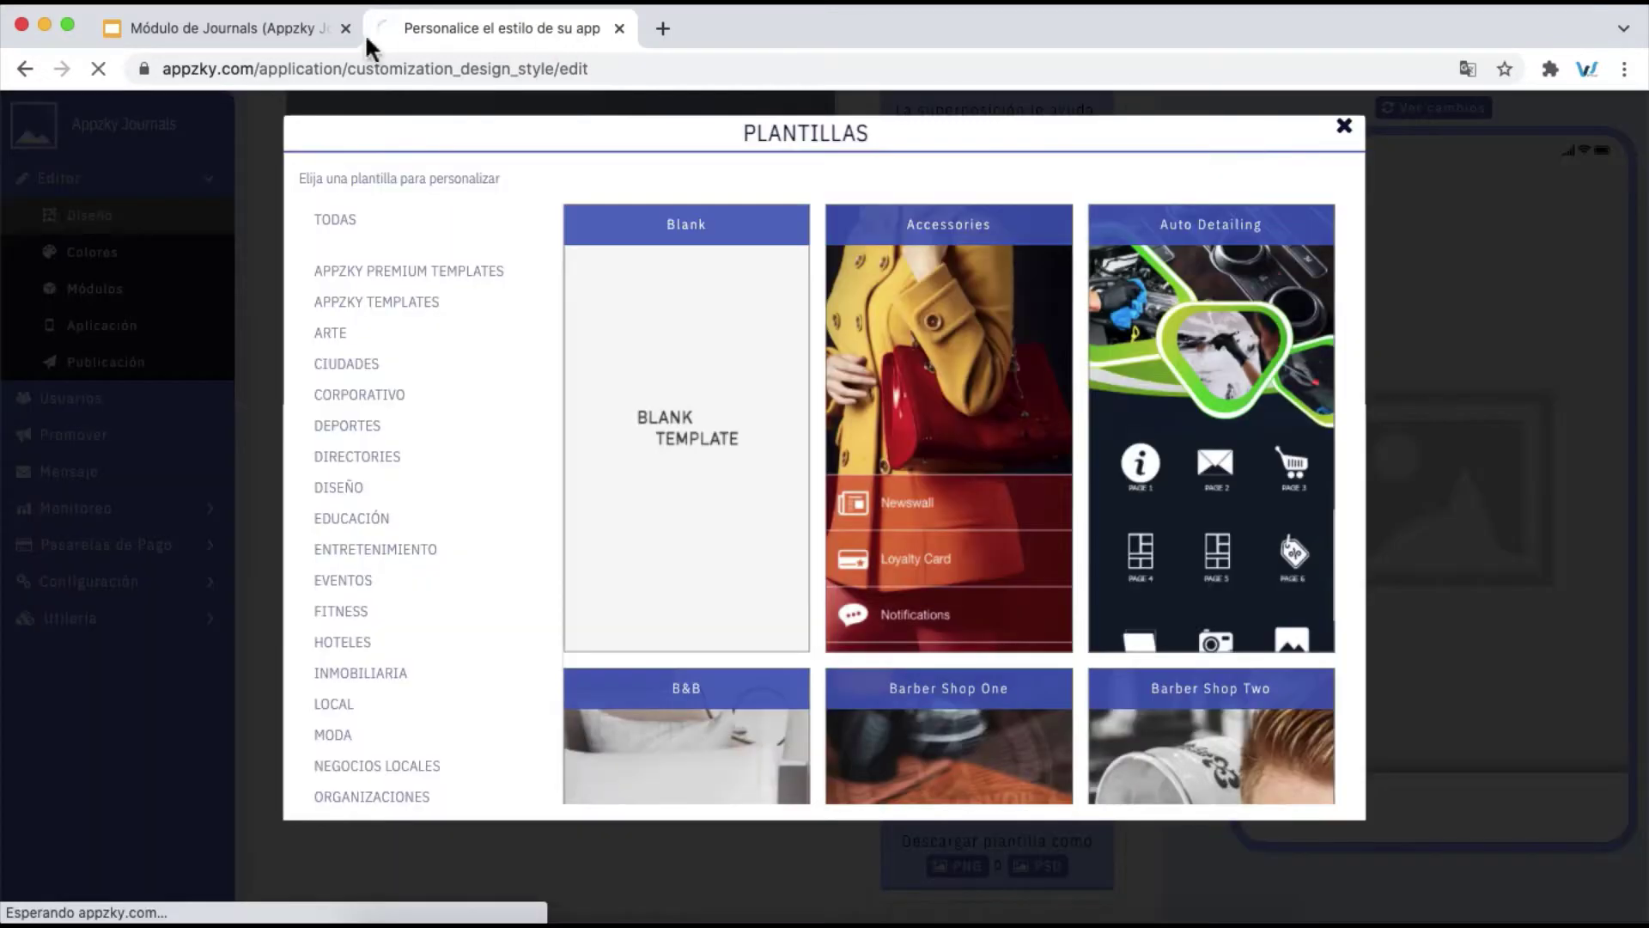
pyautogui.click(301, 28)
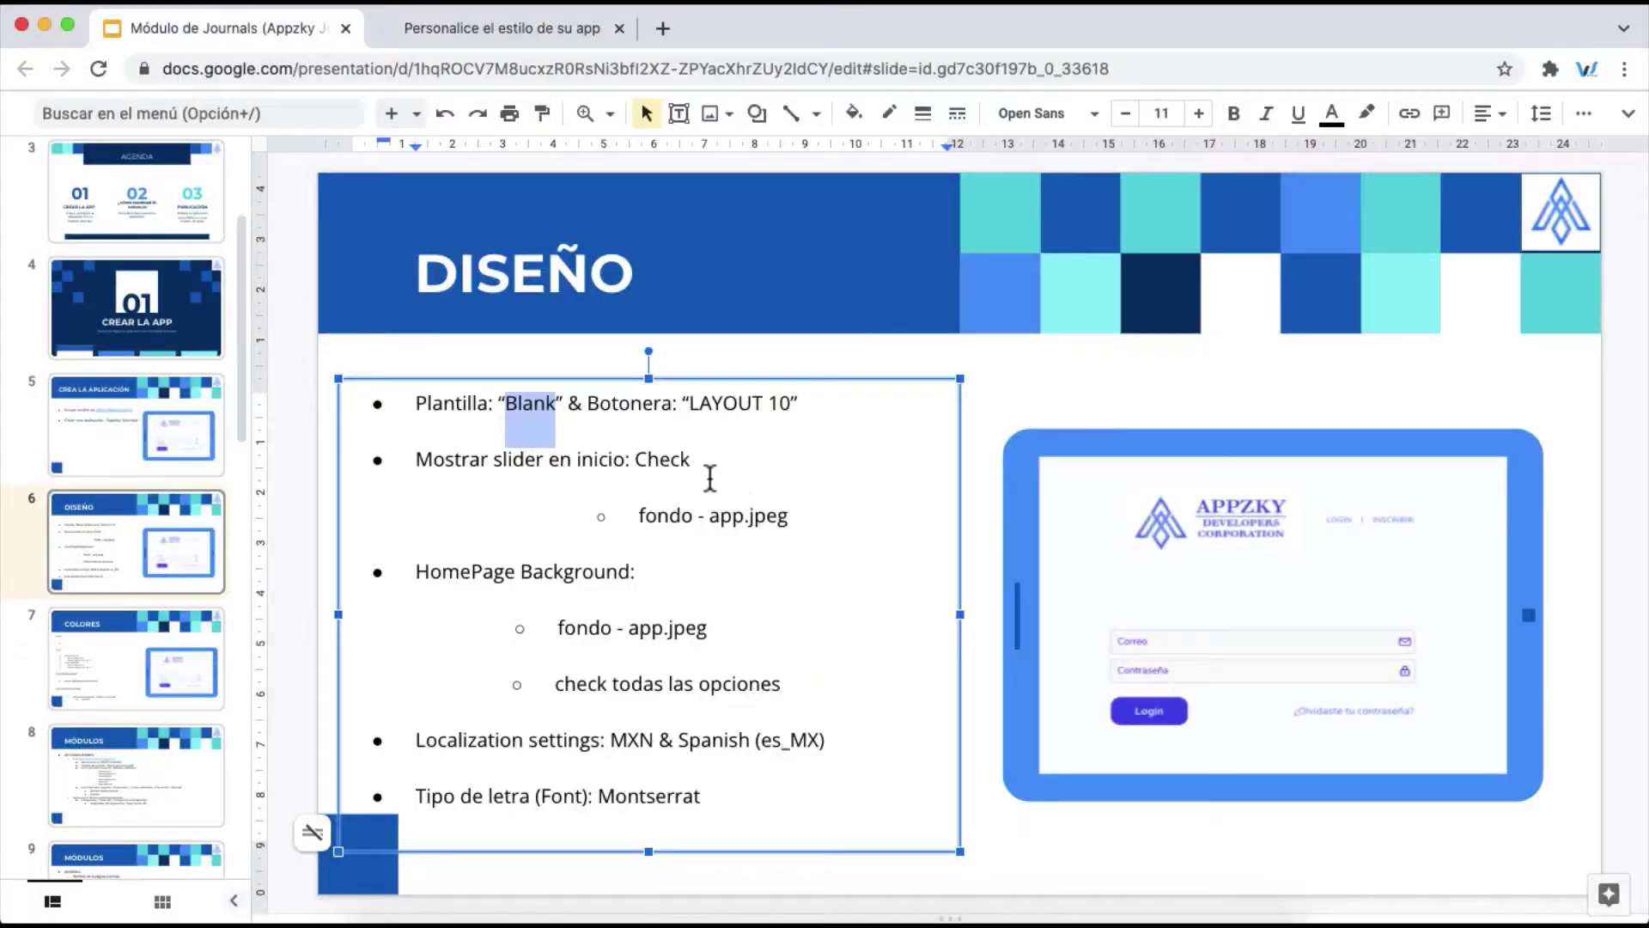
pyautogui.doubleClick(718, 407)
pyautogui.moveTo(718, 407); pyautogui.dragTo(771, 409)
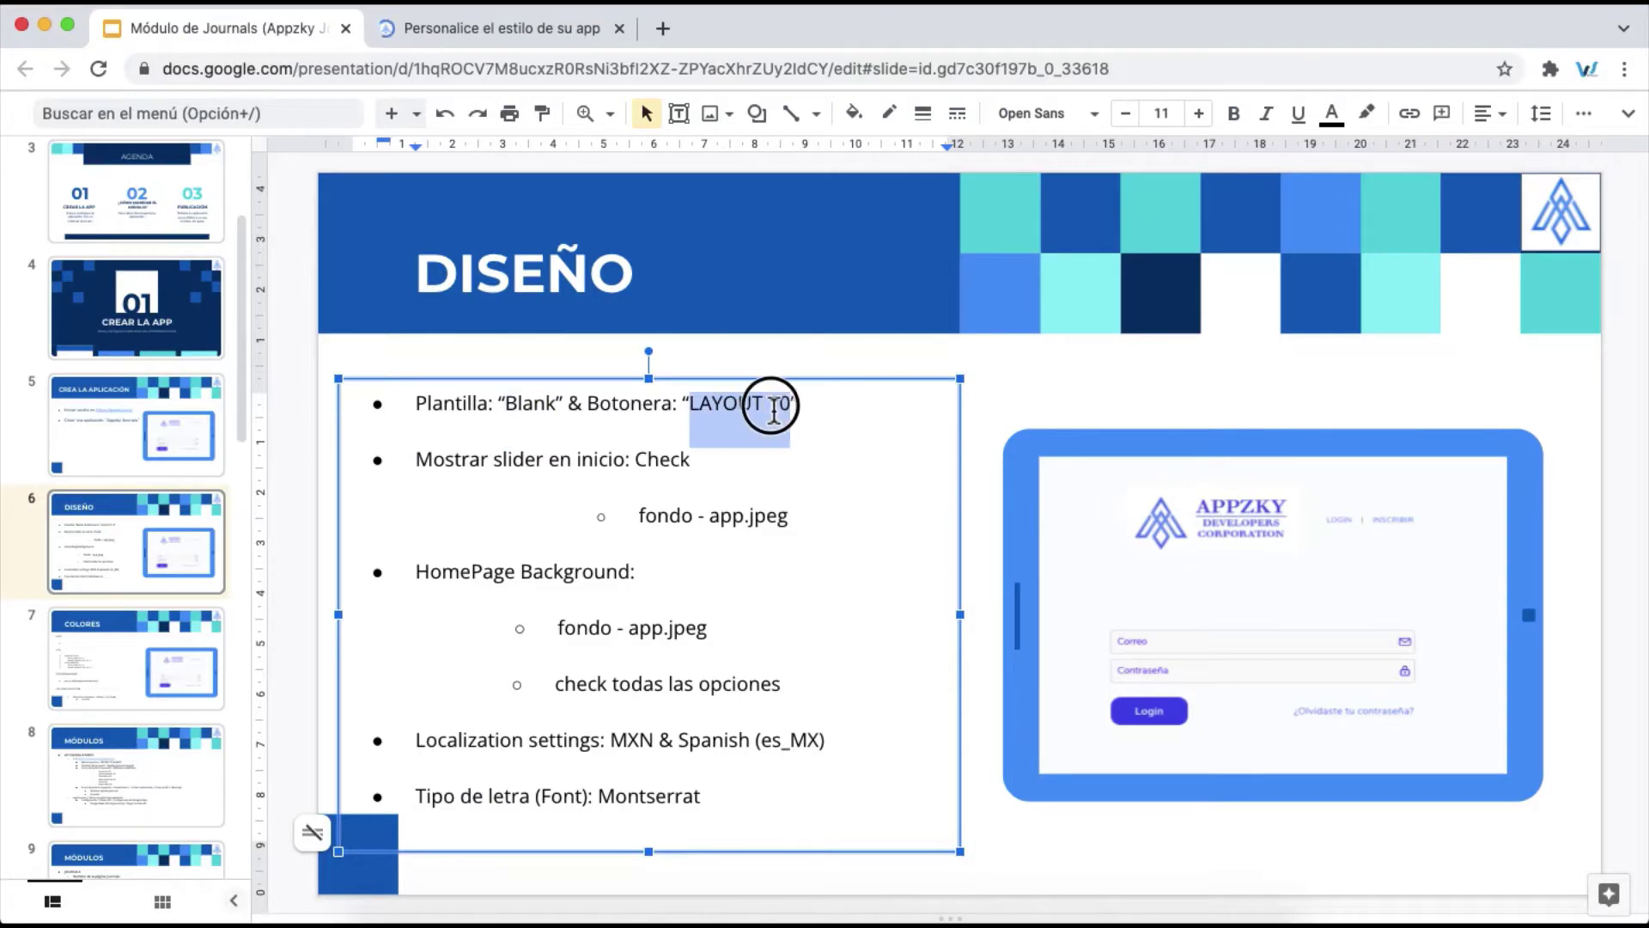
pyautogui.click(492, 37)
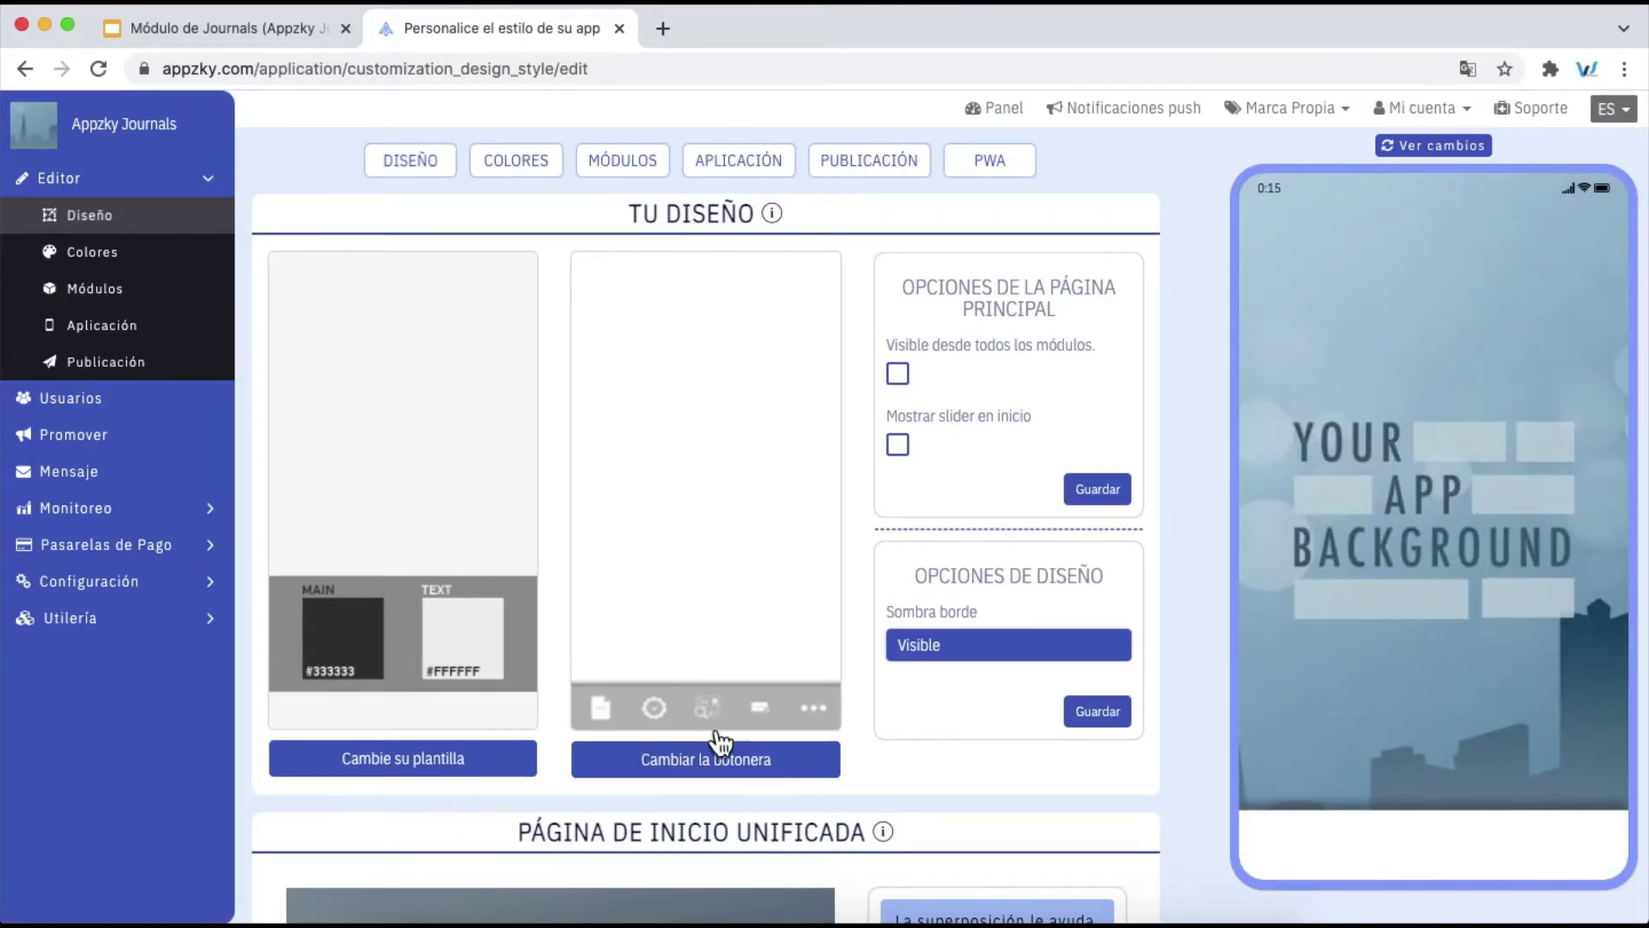
# - Change the button bar to the LAYOUT 10 thumbnail in 'Elija su presentación'
pyautogui.click(714, 757)
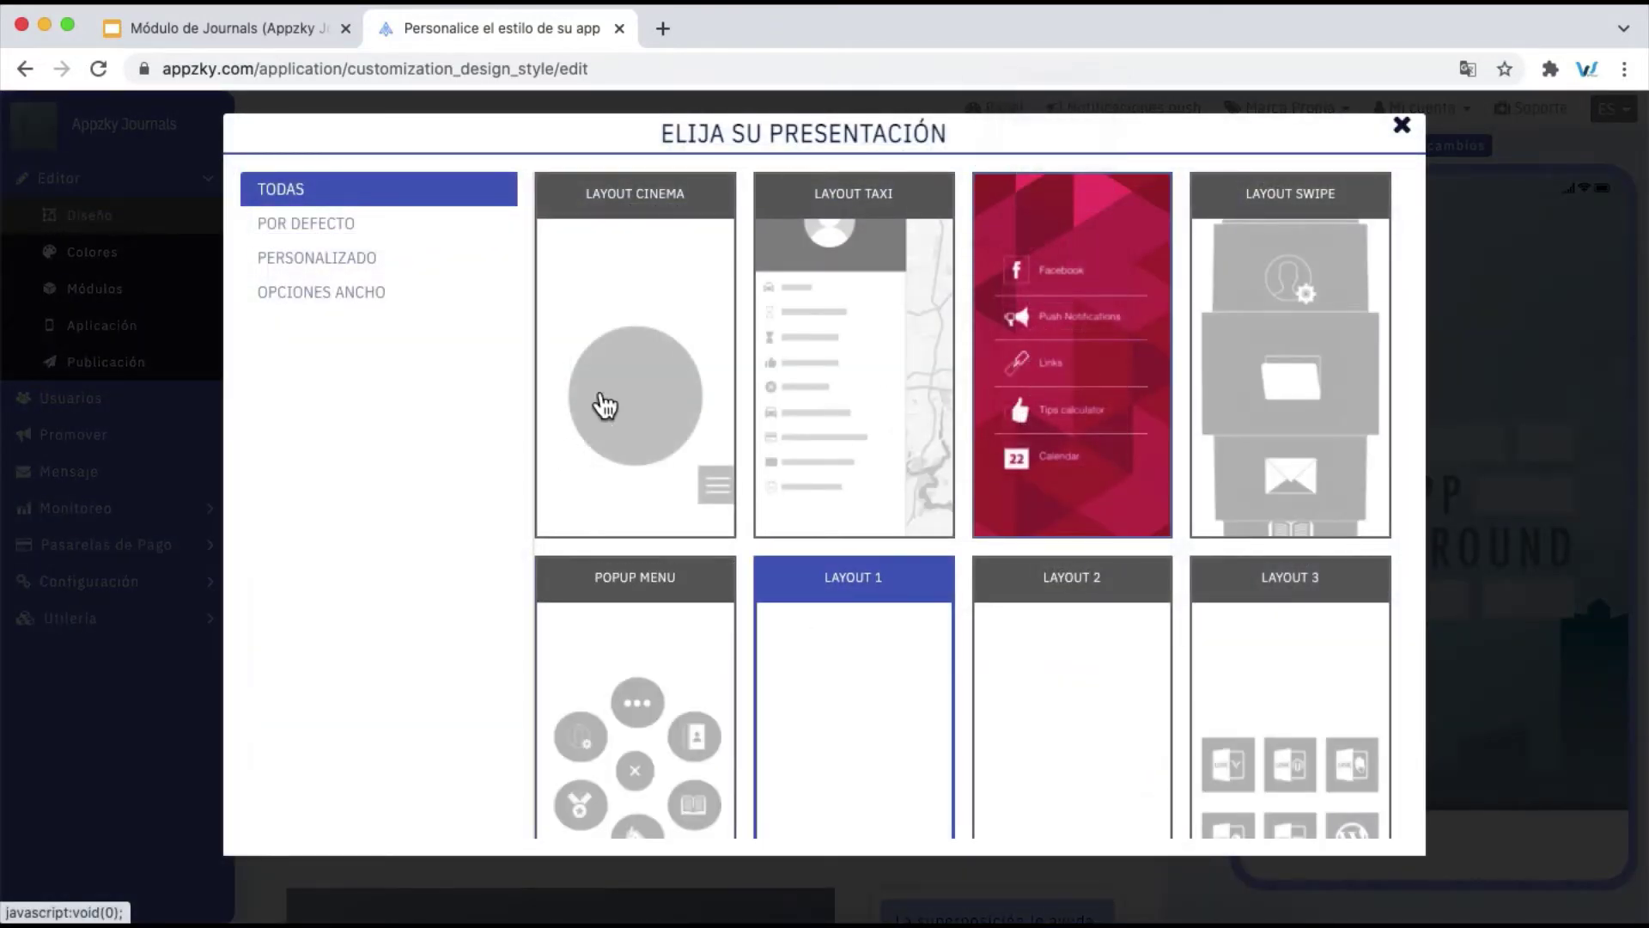
pyautogui.scroll(-2, 382, 468)
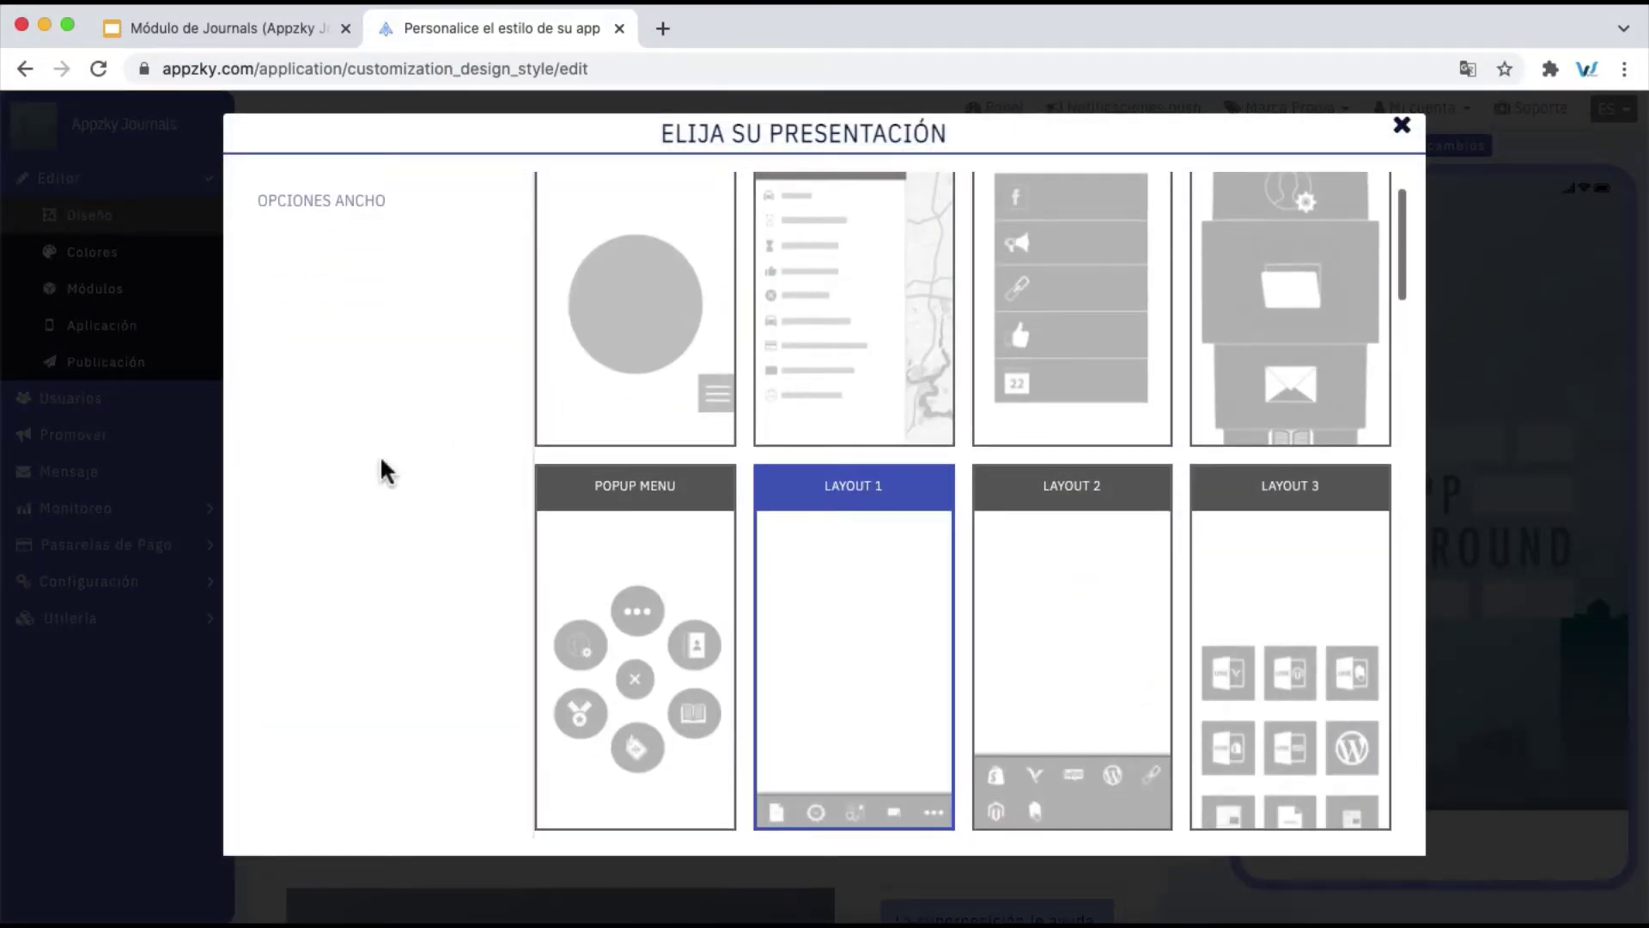
pyautogui.scroll(-10, 380, 459)
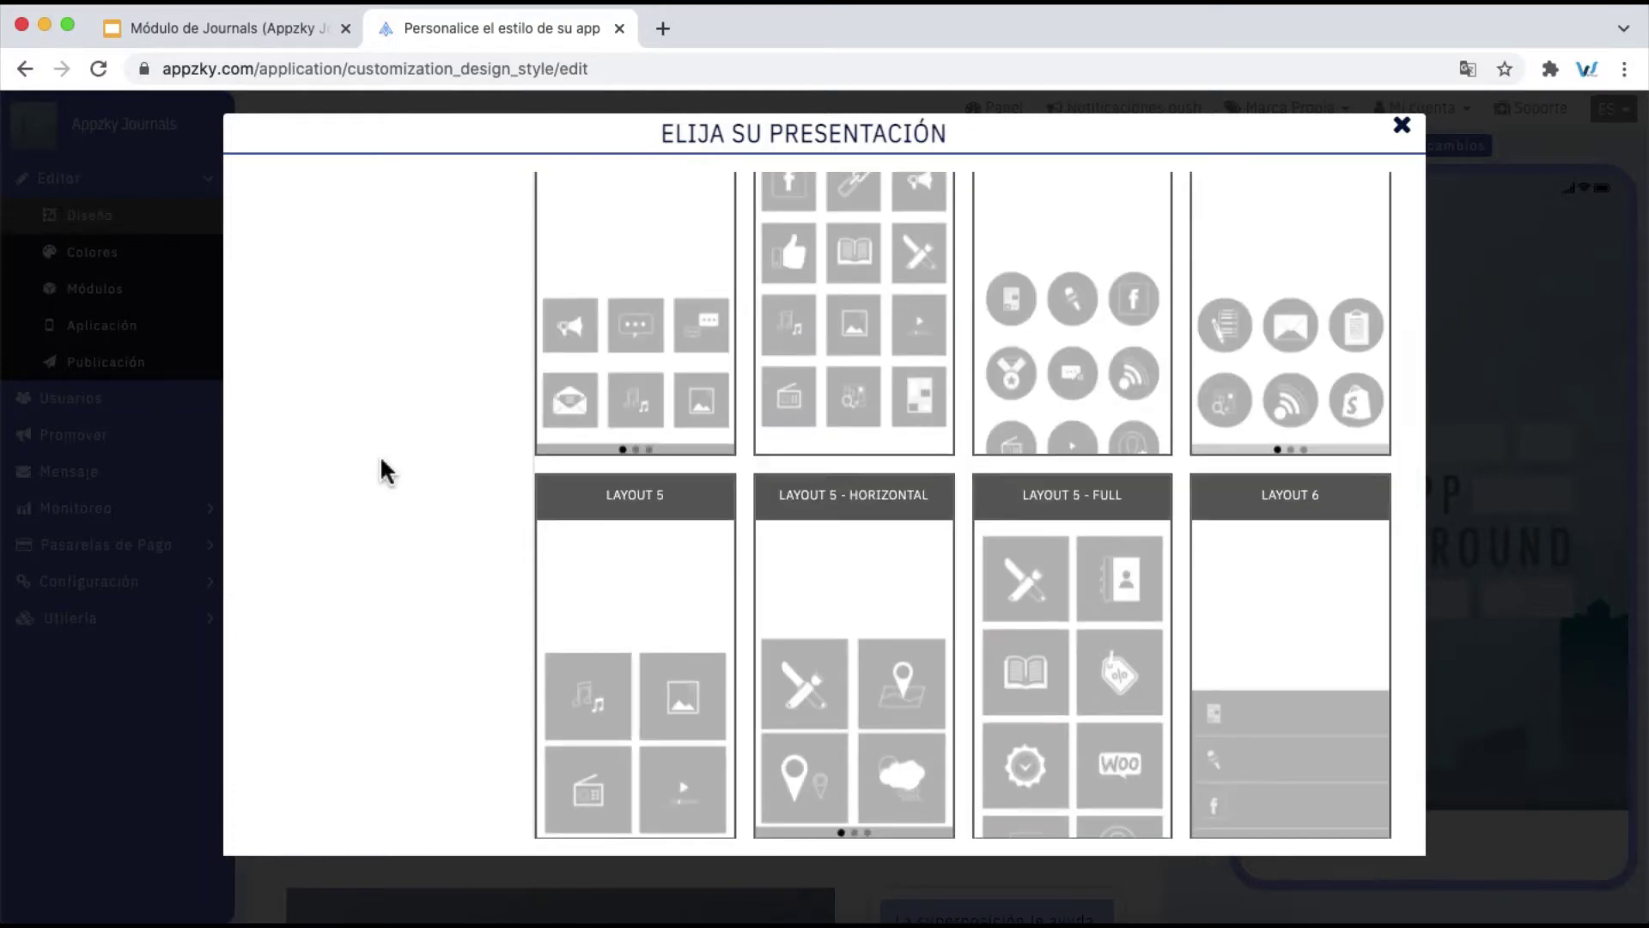
pyautogui.scroll(-7, 380, 455)
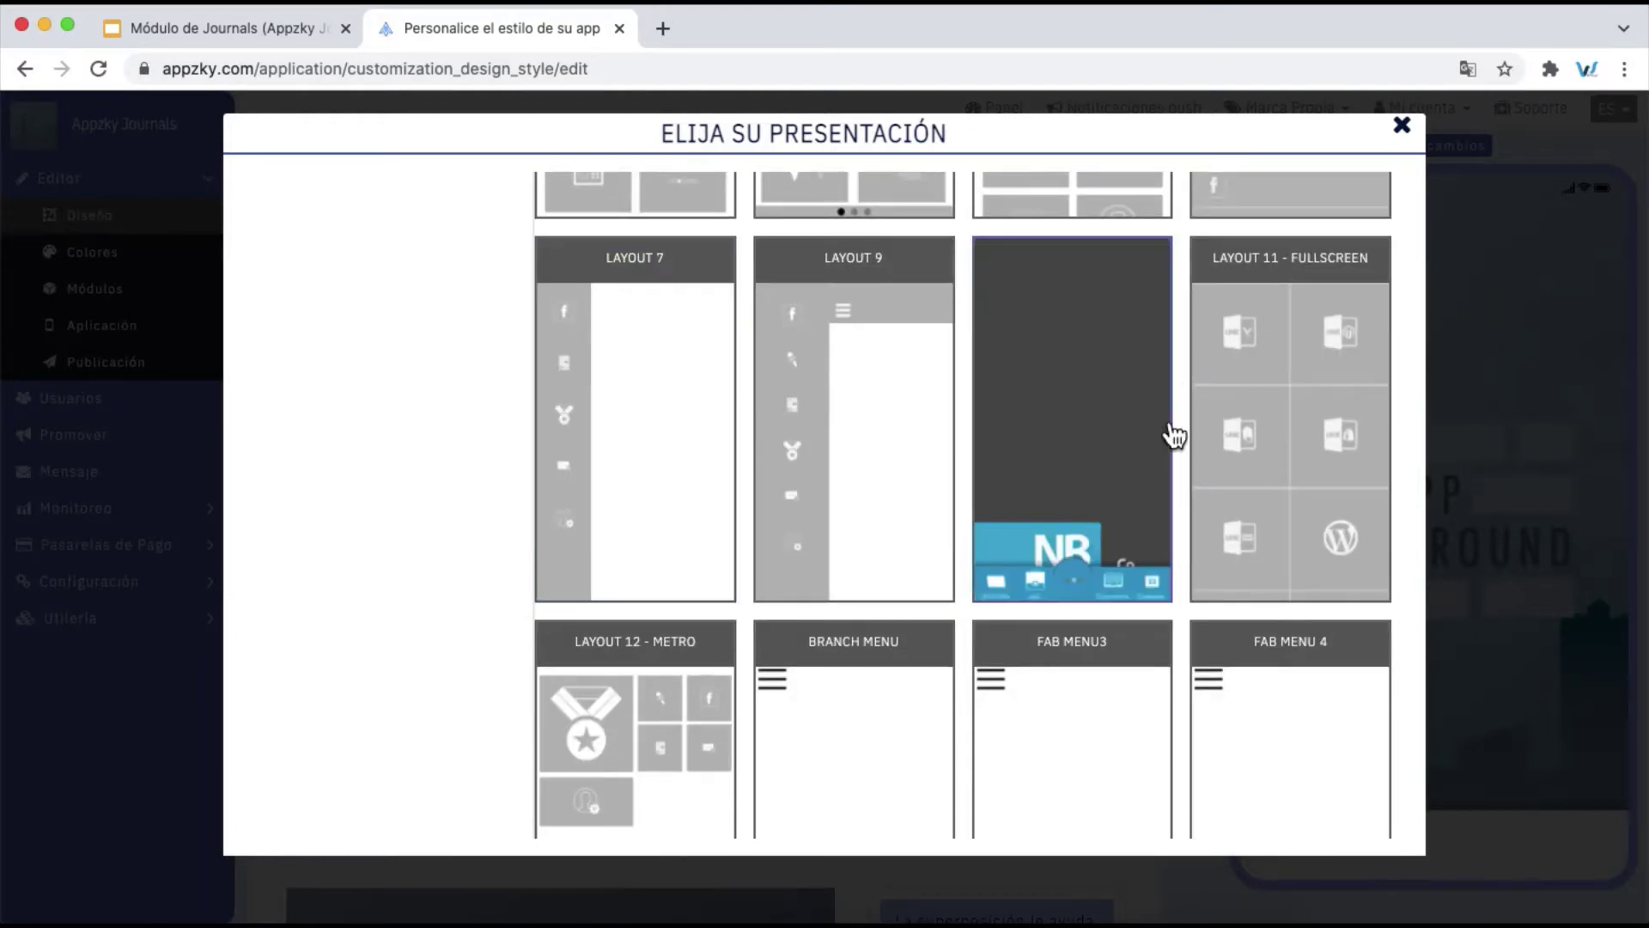
pyautogui.click(1113, 522)
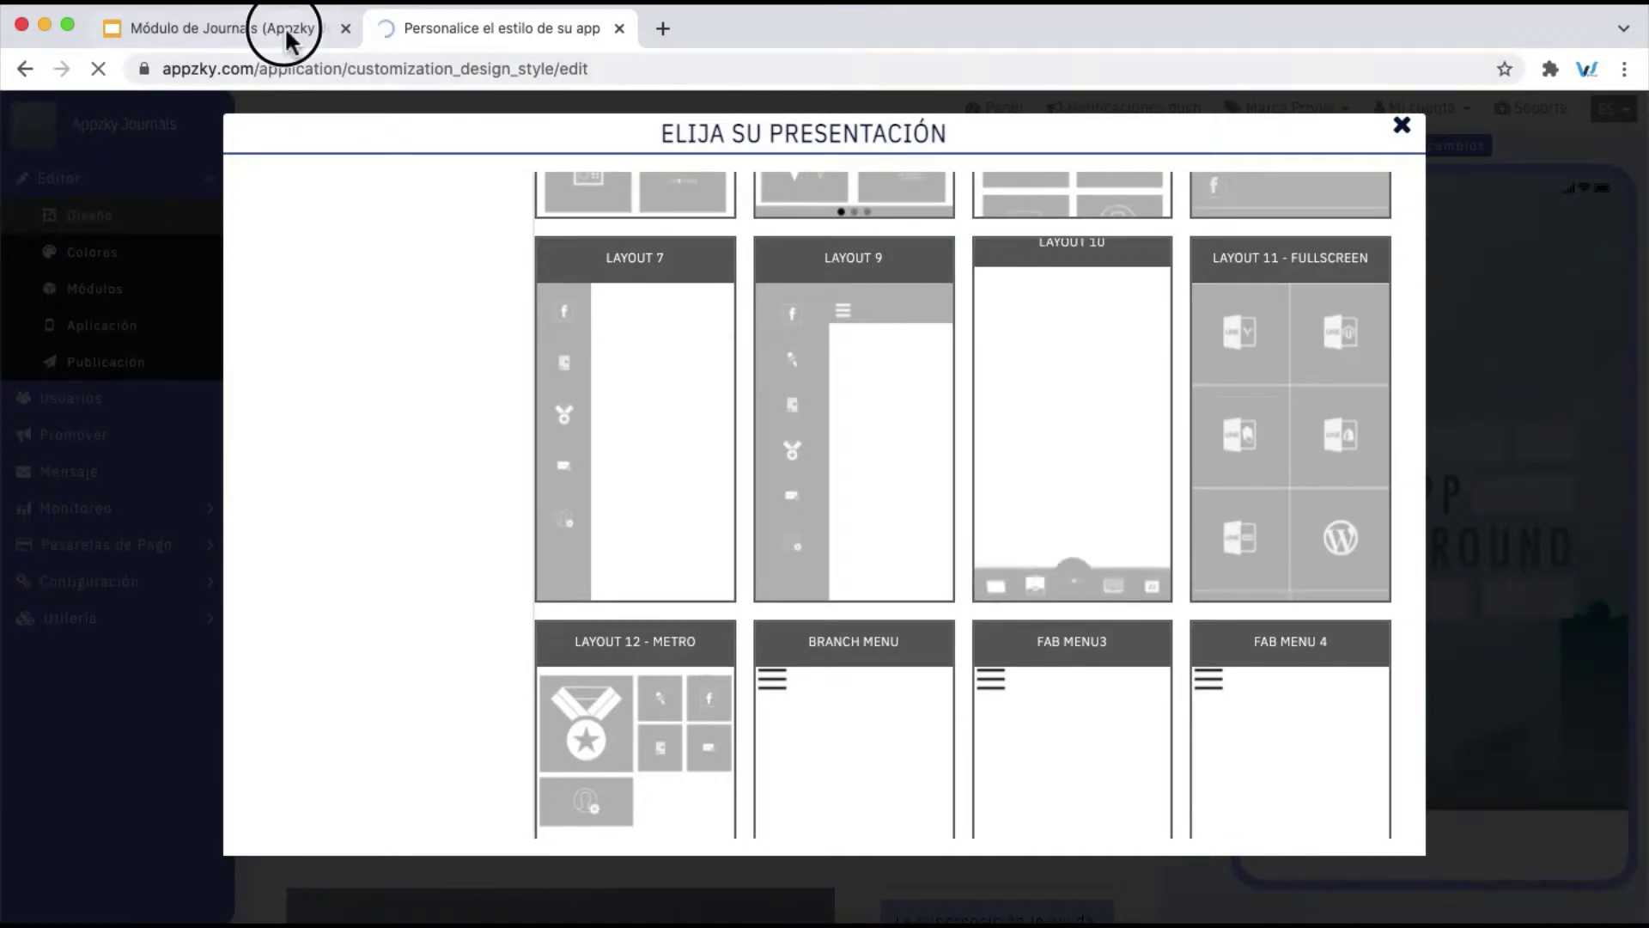
# - Read the show-slider-on-start instruction on the DISEÑO slide
pyautogui.click(286, 30)
pyautogui.moveTo(416, 455); pyautogui.dragTo(606, 448)
pyautogui.click(467, 34)
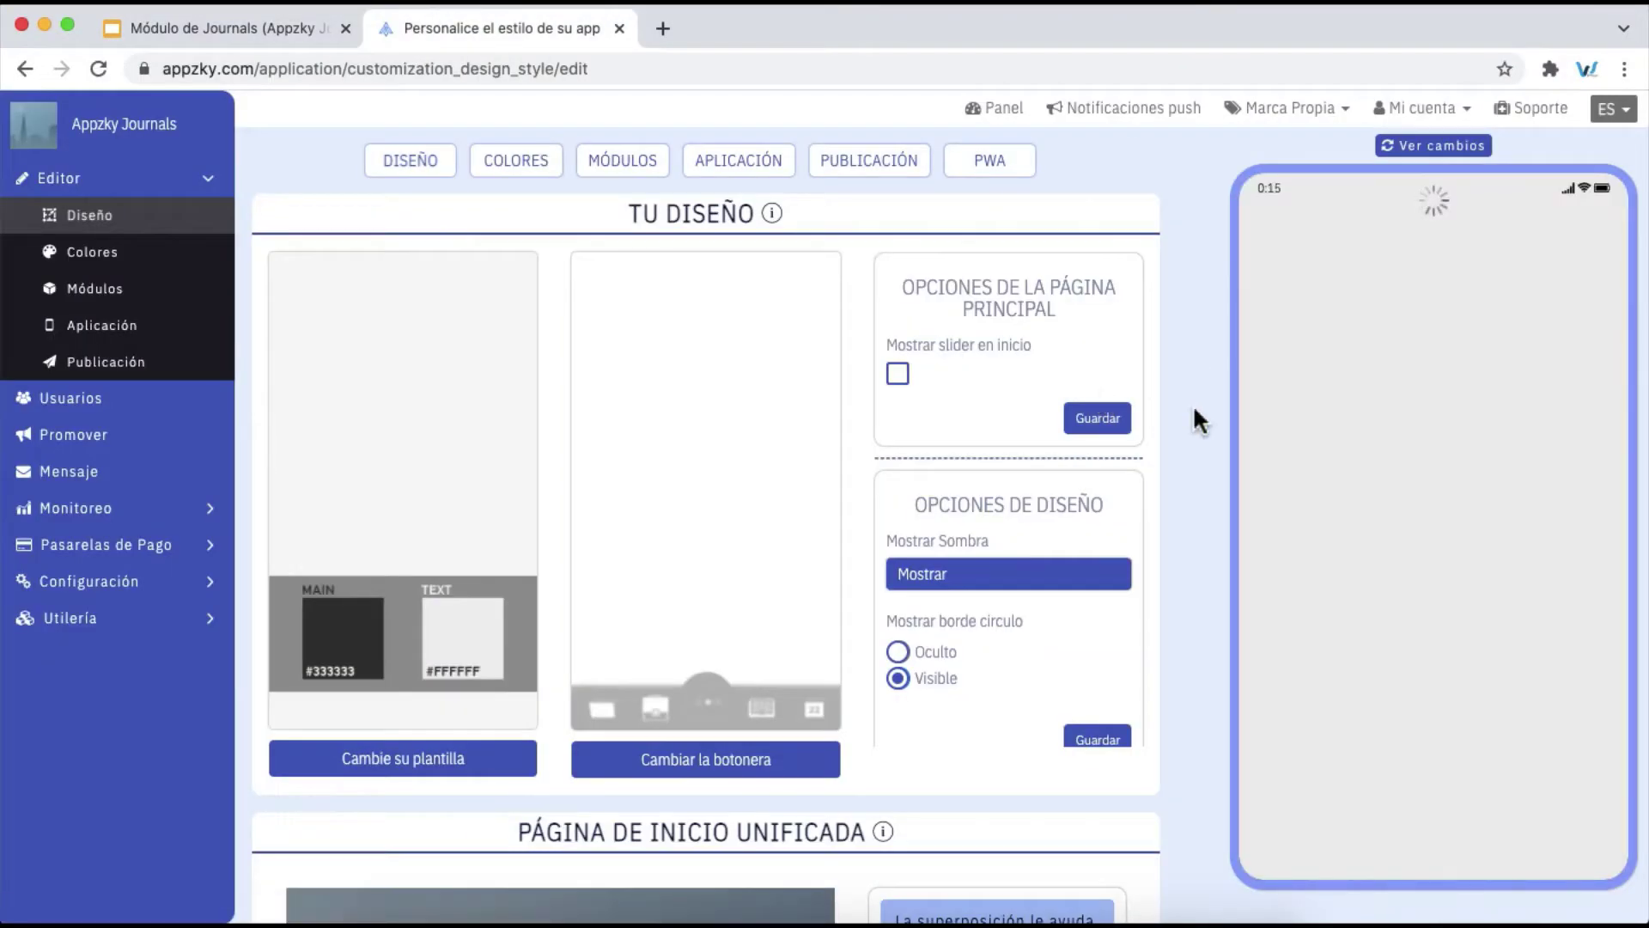
# - Upload fondo - app.jpeg as the new home page background image
pyautogui.scroll(-10, 1194, 409)
pyautogui.scroll(2, 1192, 403)
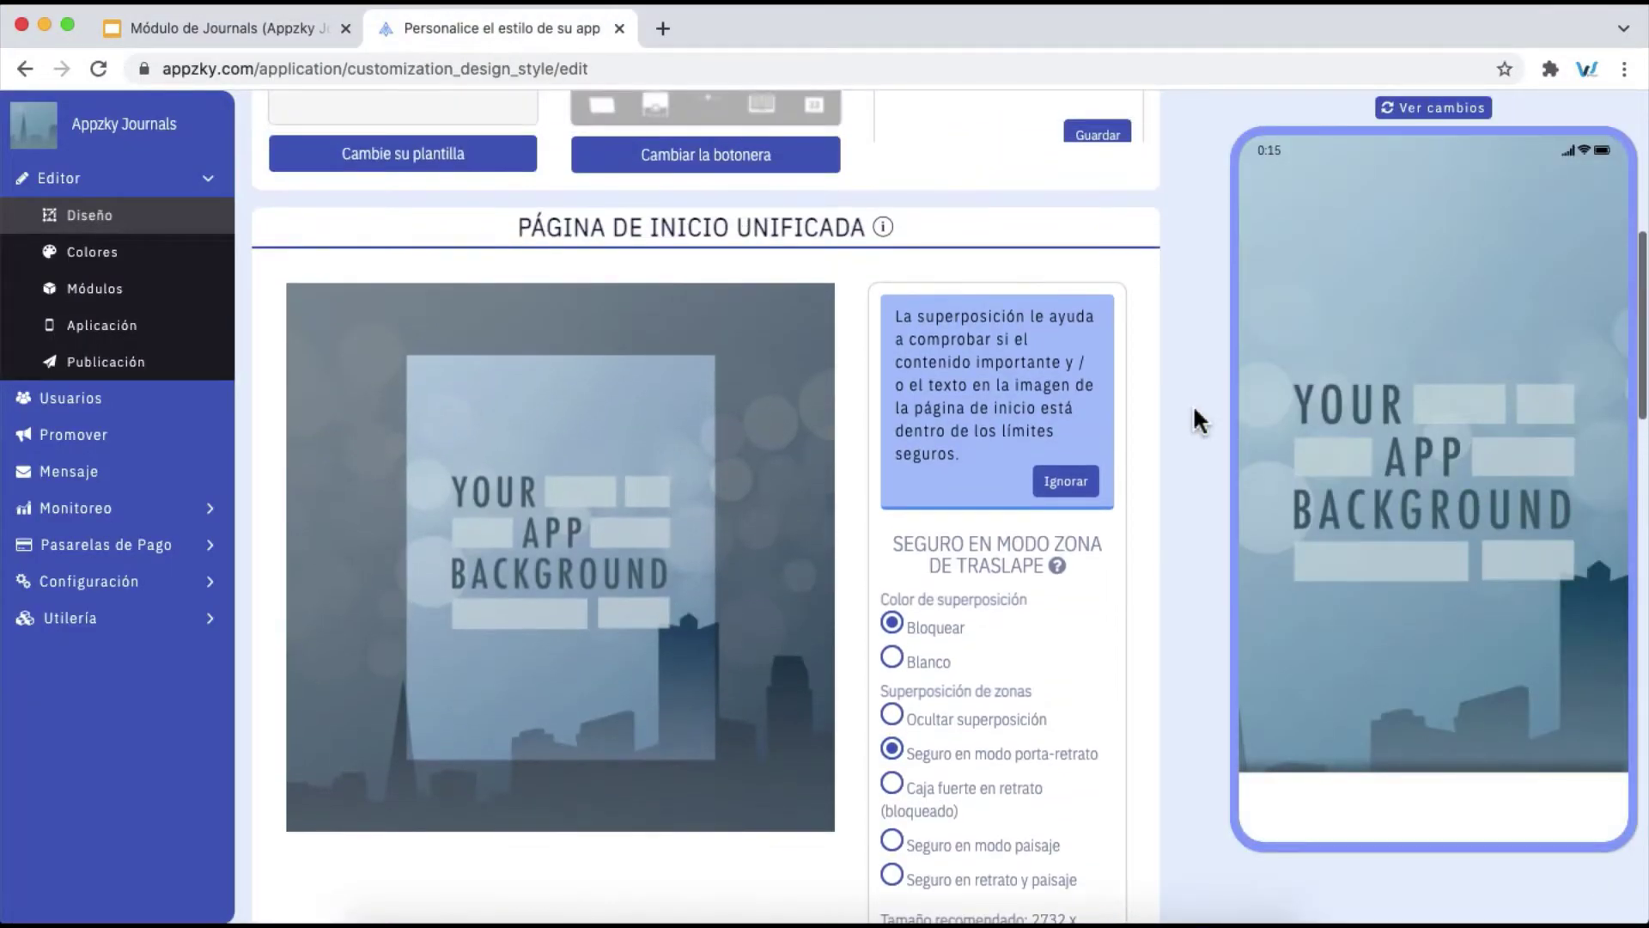
pyautogui.moveTo(704, 230); pyautogui.dragTo(779, 230)
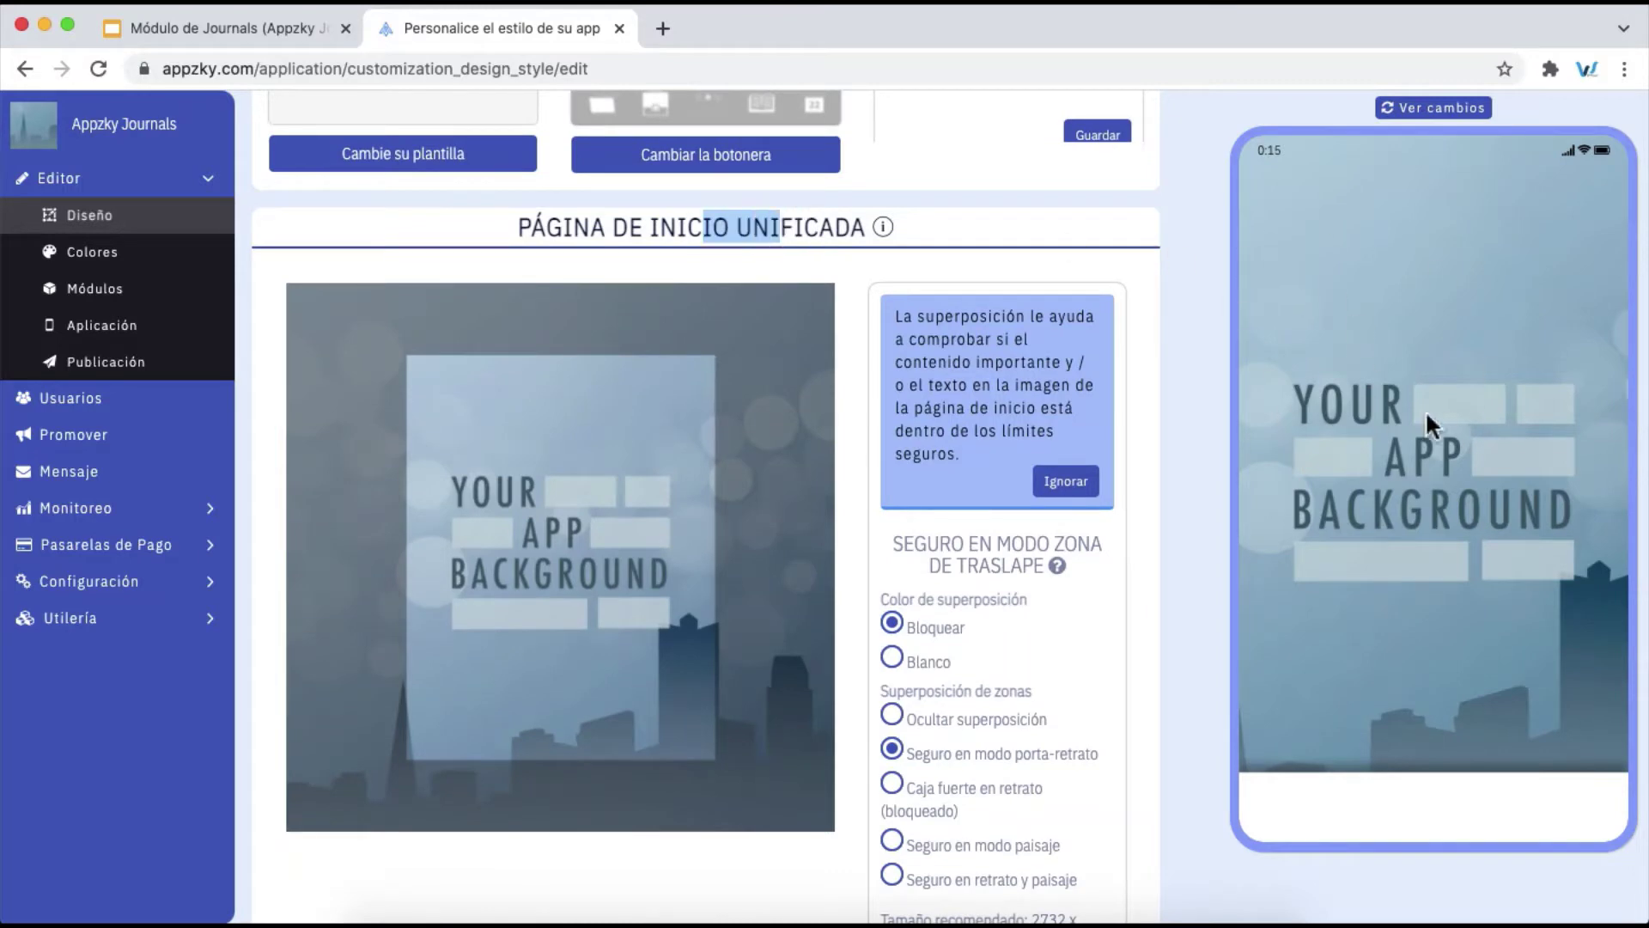
pyautogui.scroll(7, 1215, 400)
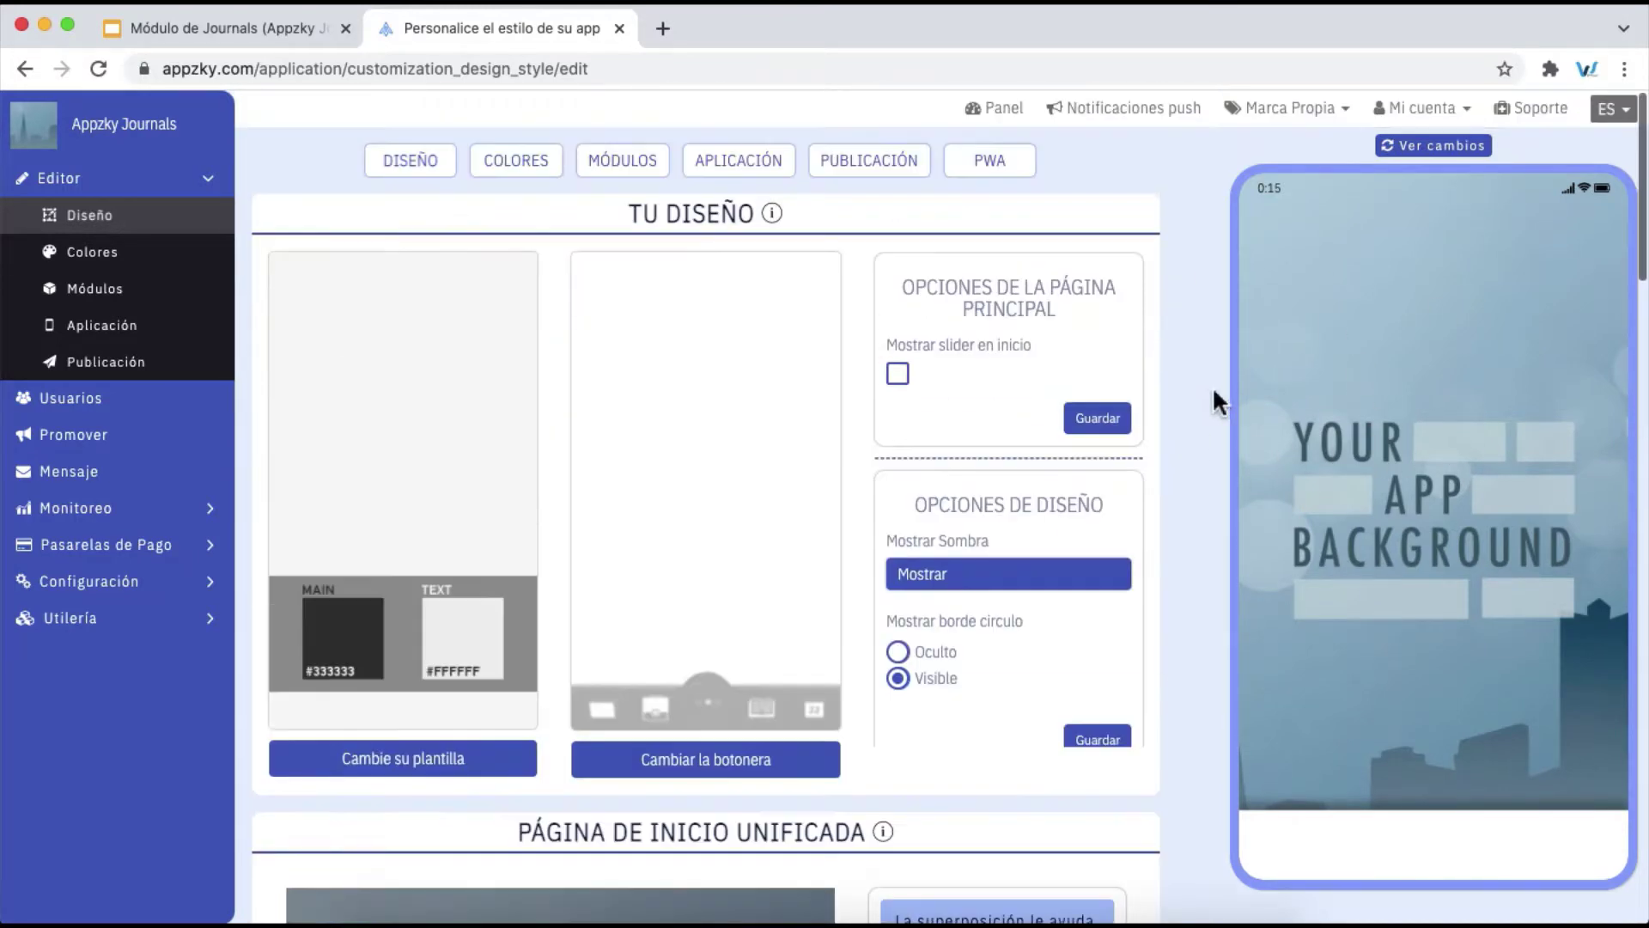
pyautogui.scroll(-9, 1213, 384)
pyautogui.scroll(-1, 1160, 472)
pyautogui.click(1022, 767)
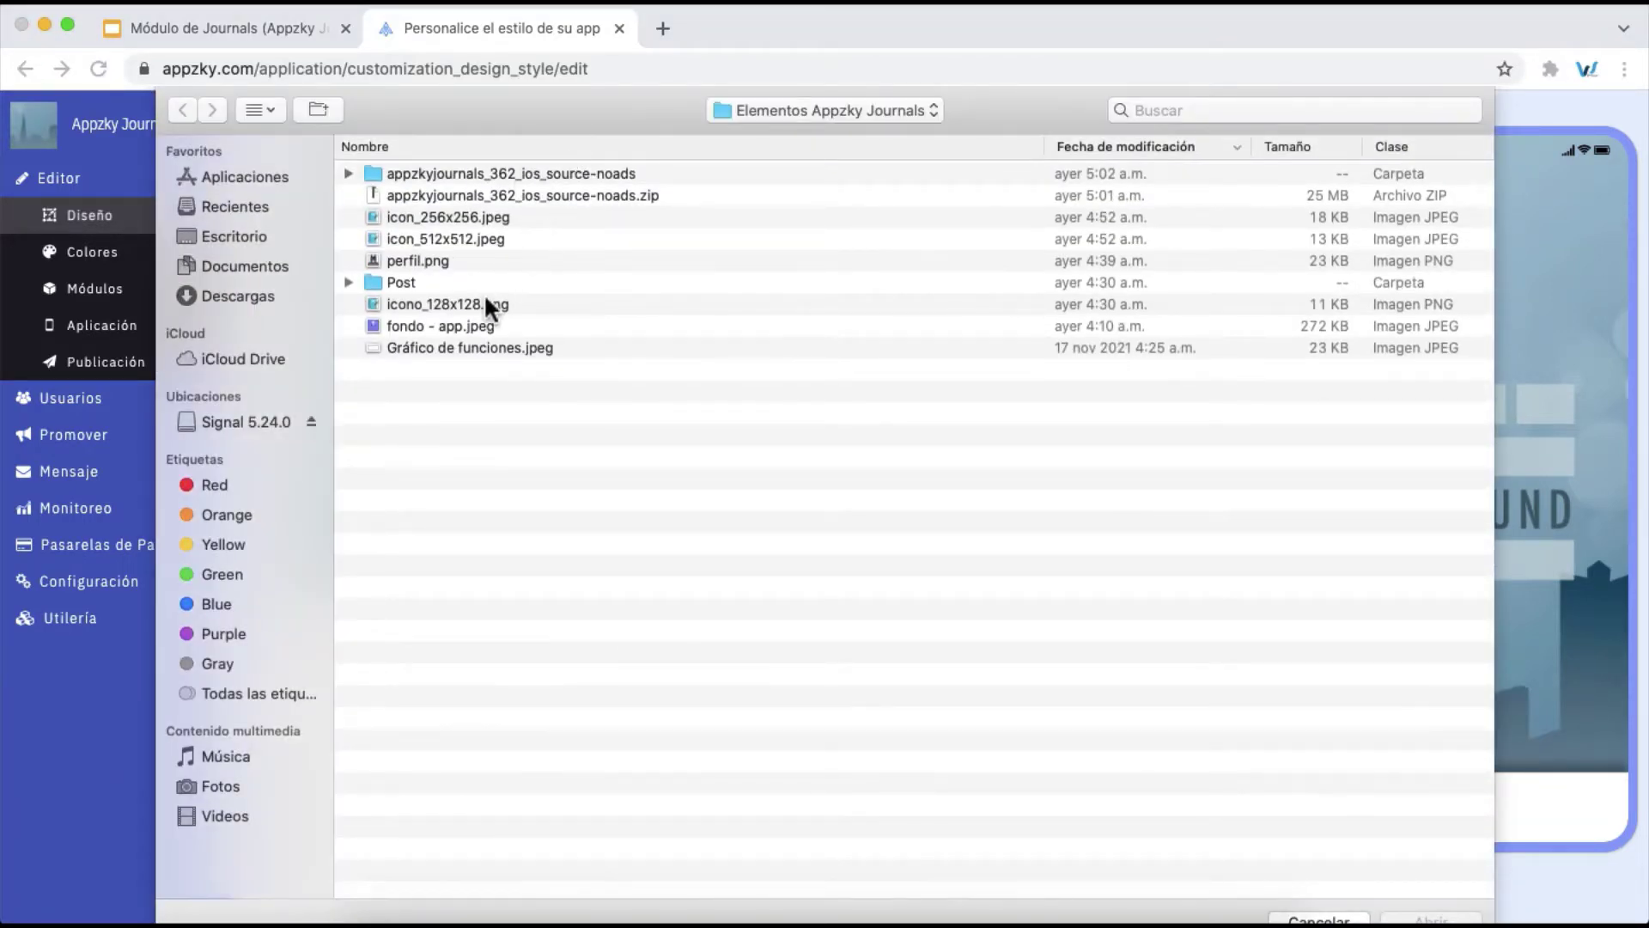
pyautogui.doubleClick(476, 325)
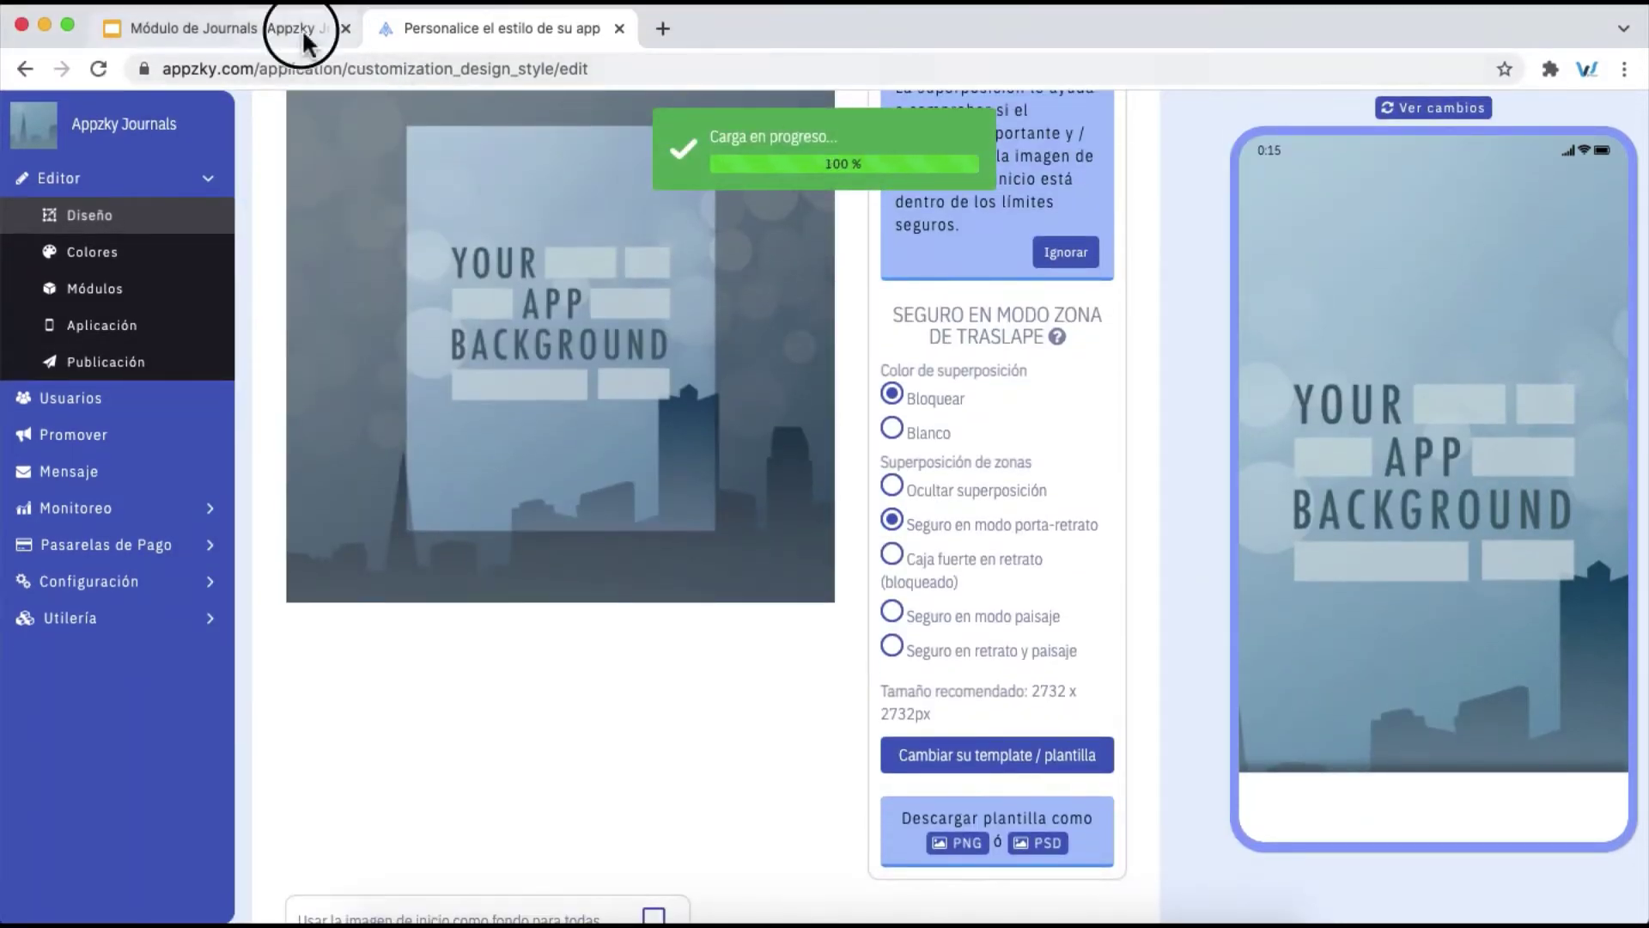
# - Adjust the fondo - app.jpeg crop box, confirm with OK, and check the DISEÑO slide
pyautogui.click(302, 29)
pyautogui.moveTo(786, 520); pyautogui.dragTo(639, 518)
pyautogui.click(560, 39)
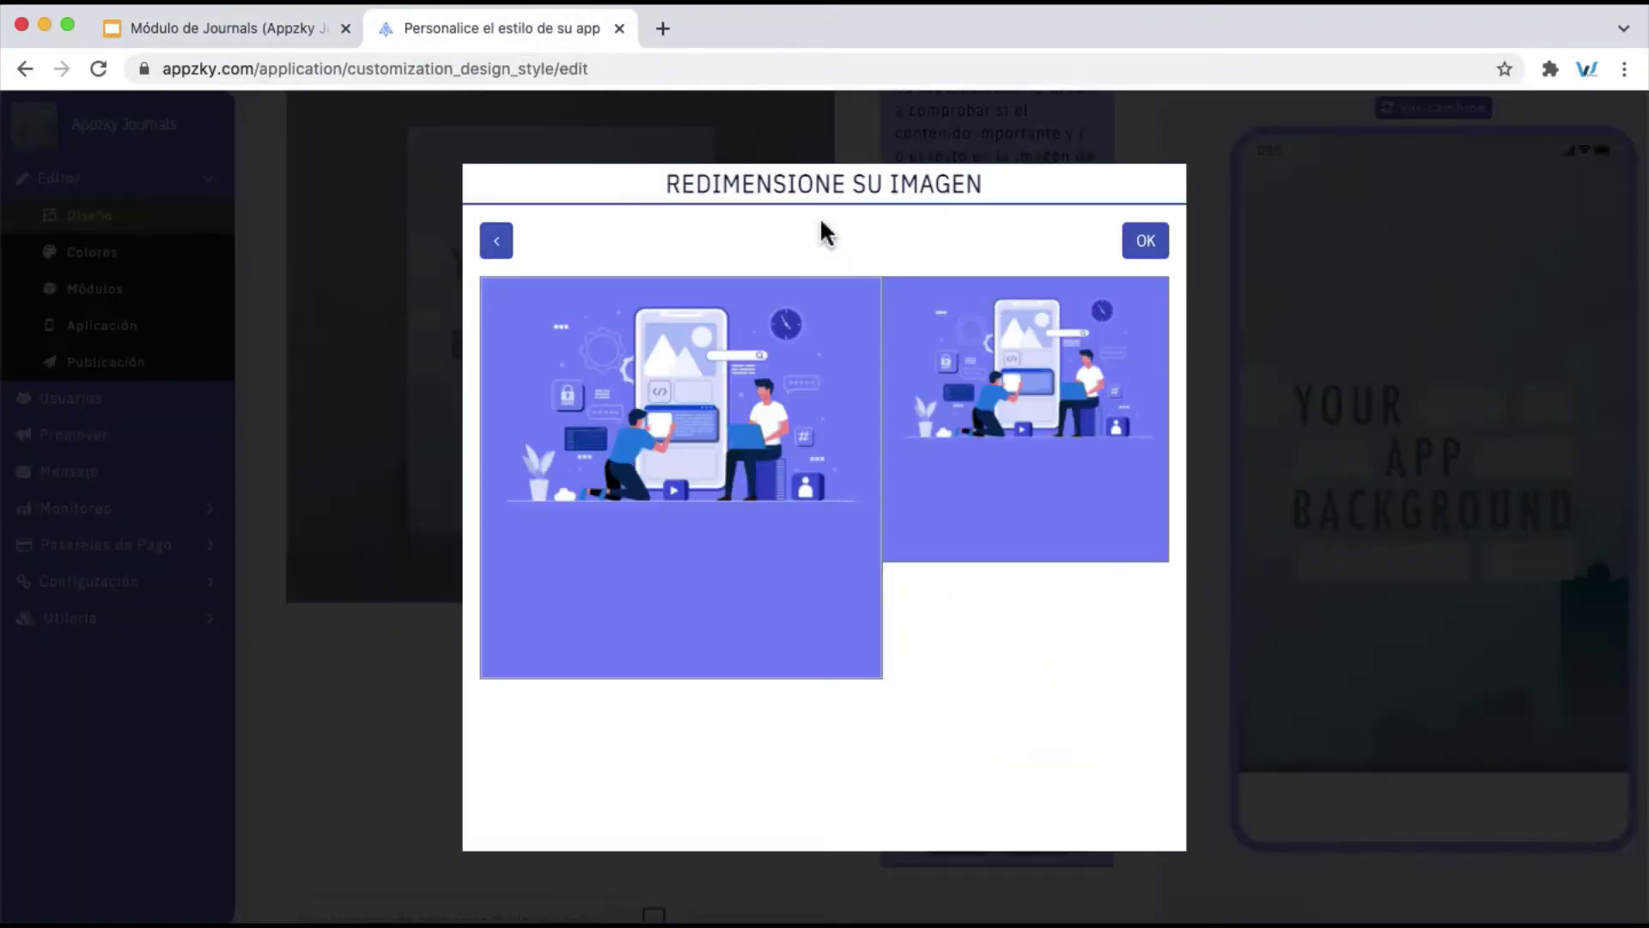
pyautogui.moveTo(885, 677); pyautogui.dragTo(968, 717)
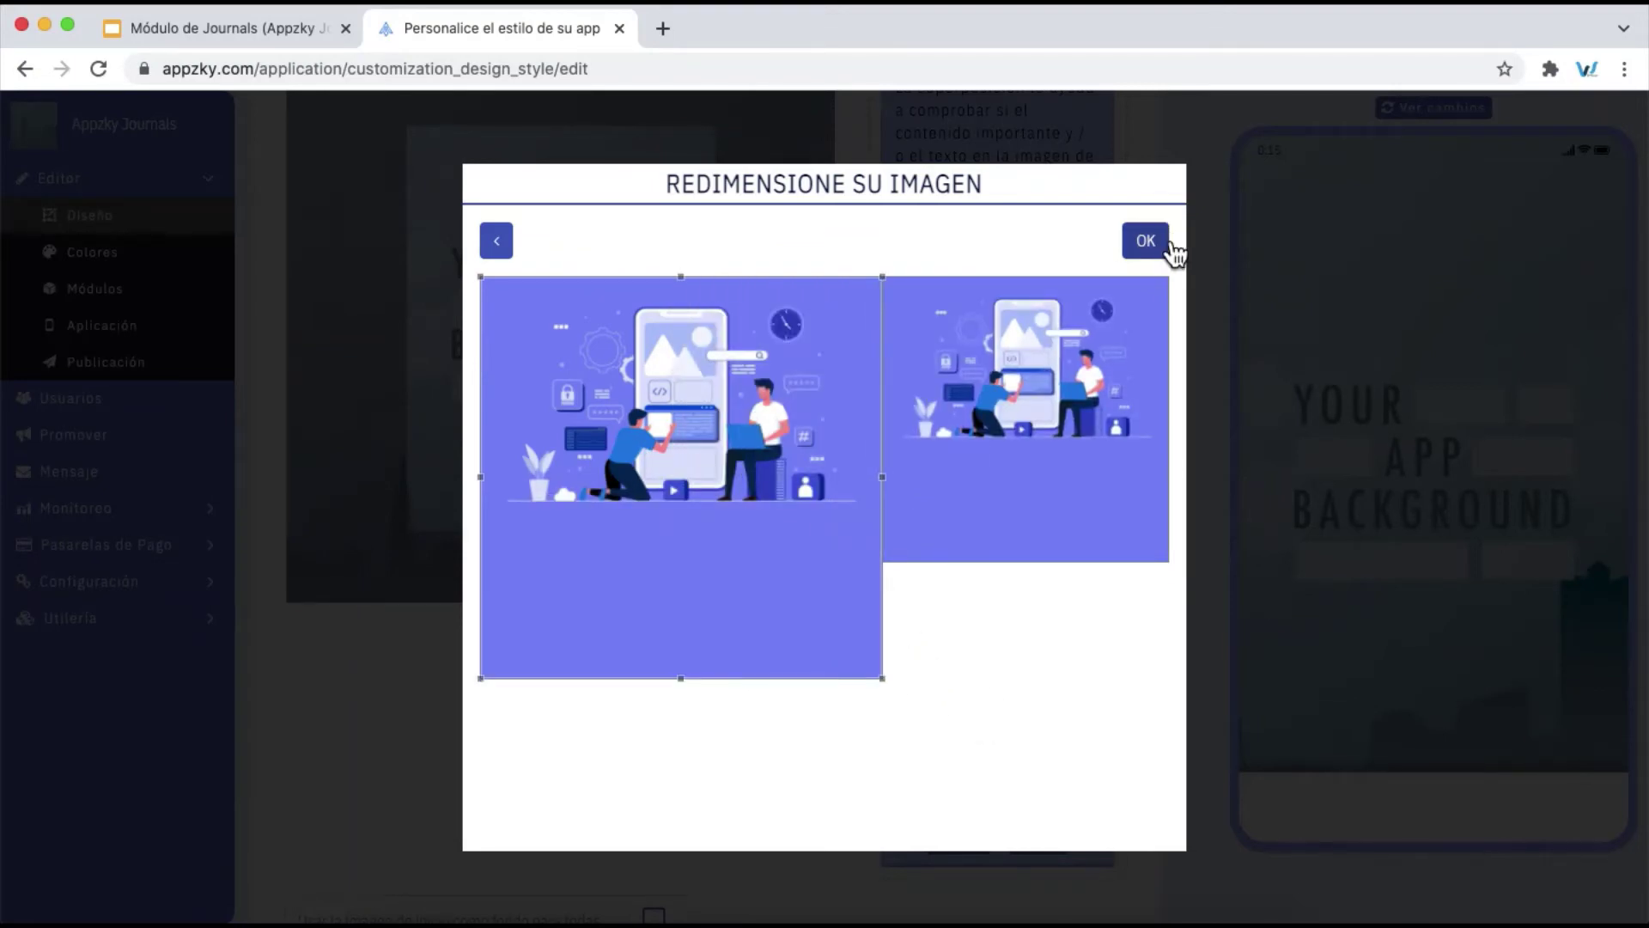
pyautogui.click(1147, 242)
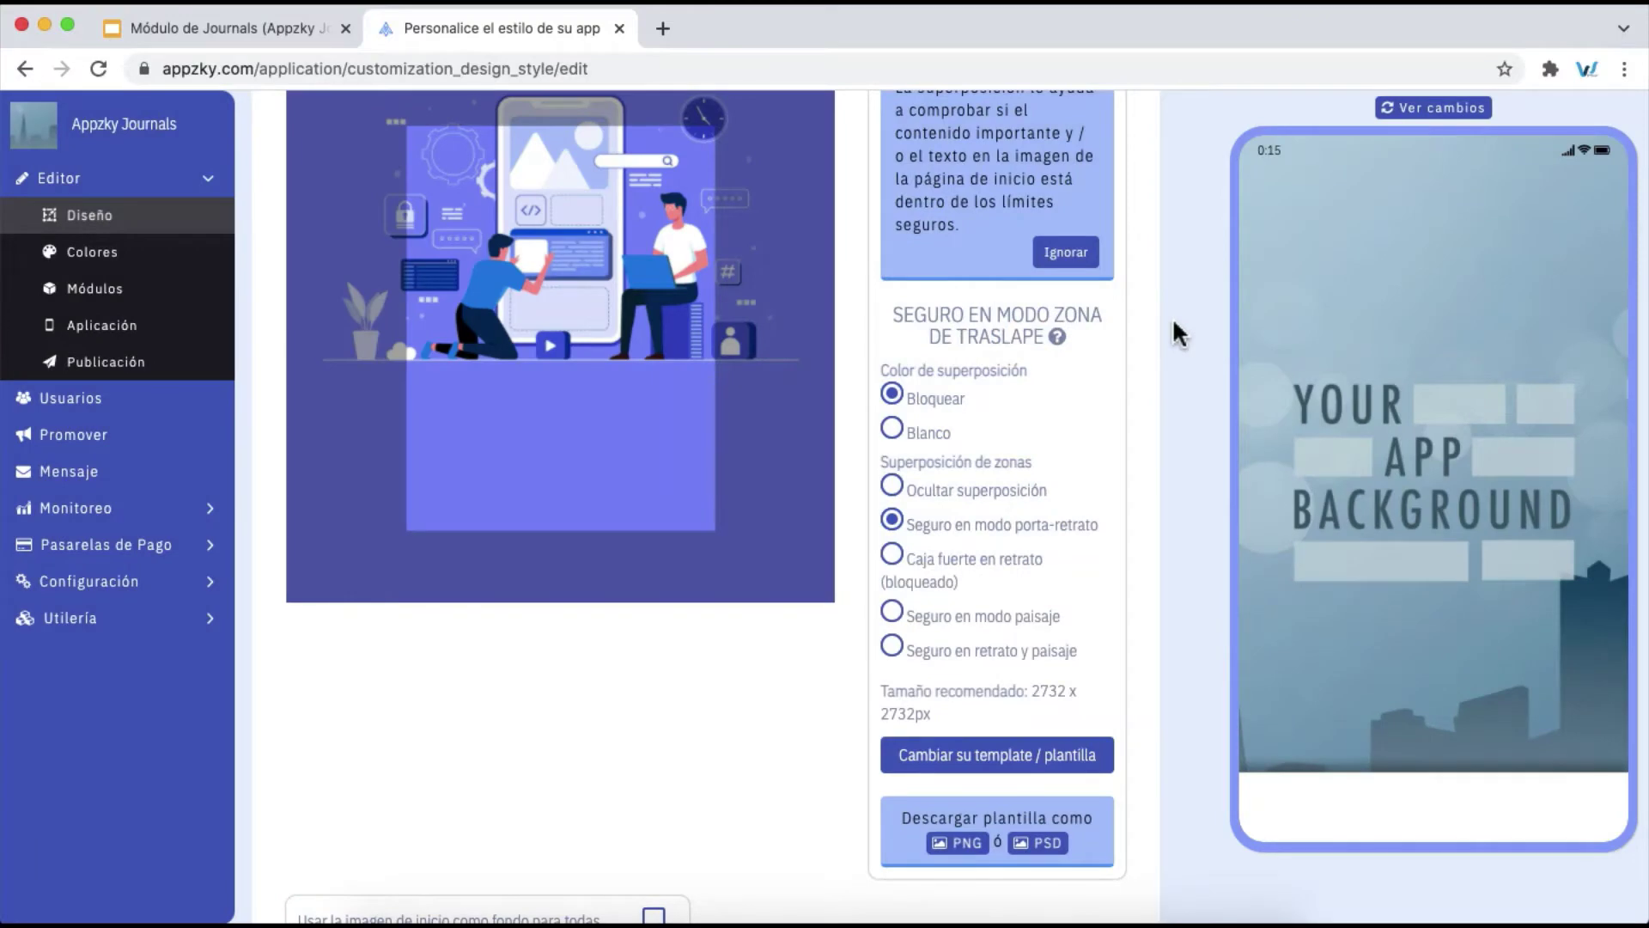
pyautogui.click(214, 28)
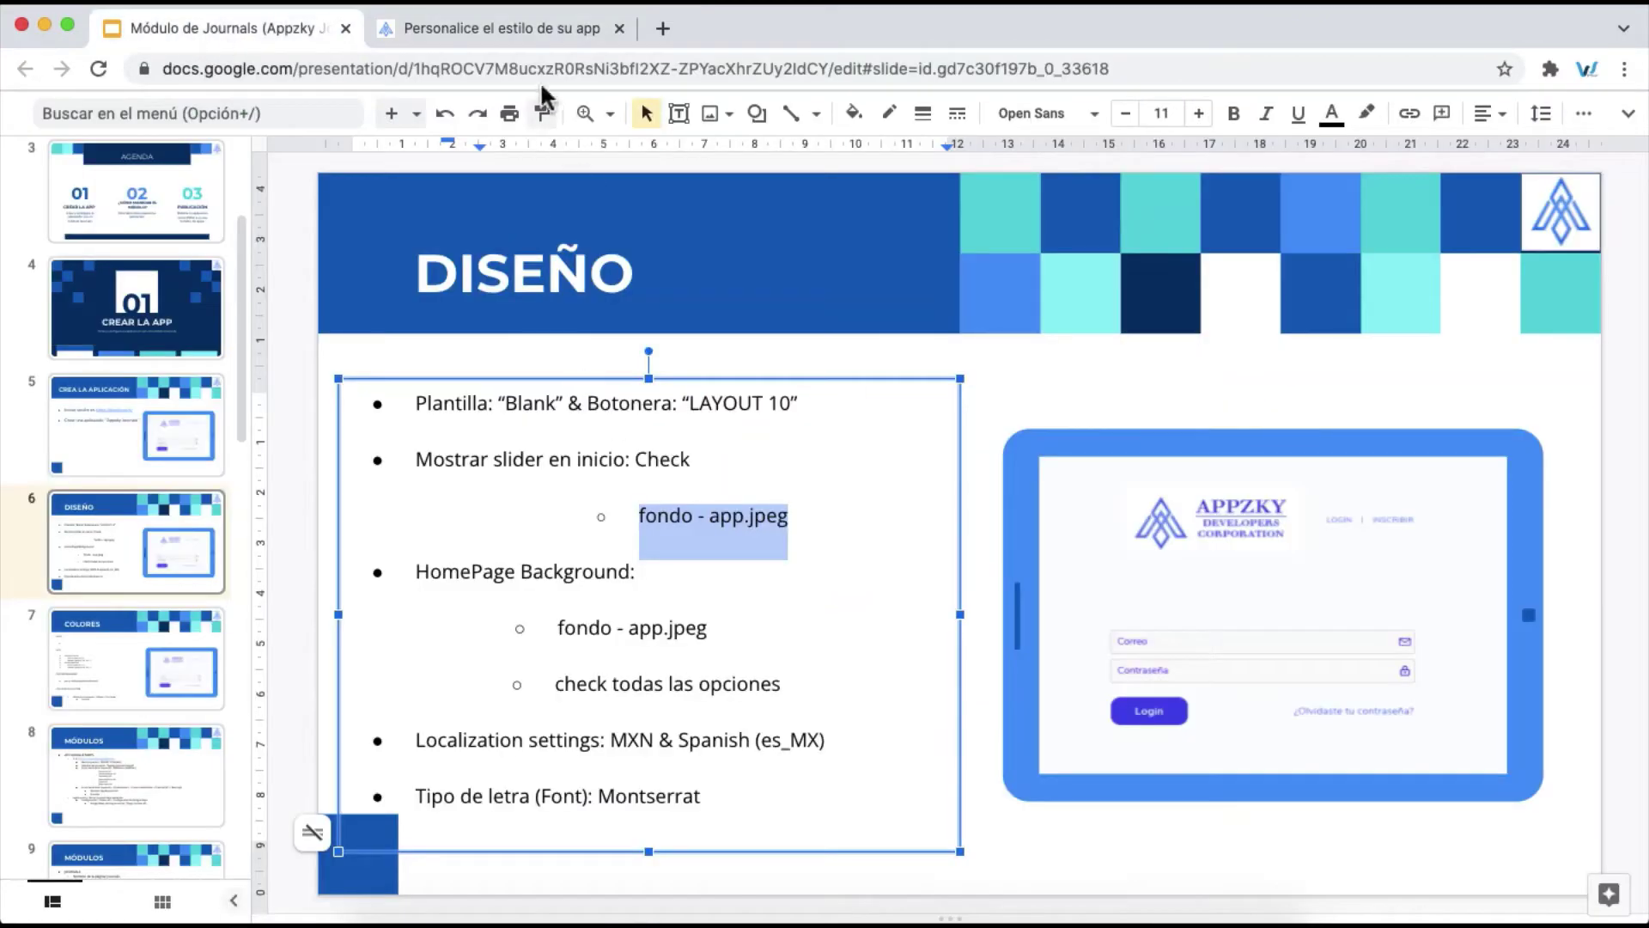
# - Tick 'Ocultar barra de estado iOS' and 'Ocultar barra de estado de Android'
pyautogui.click(564, 40)
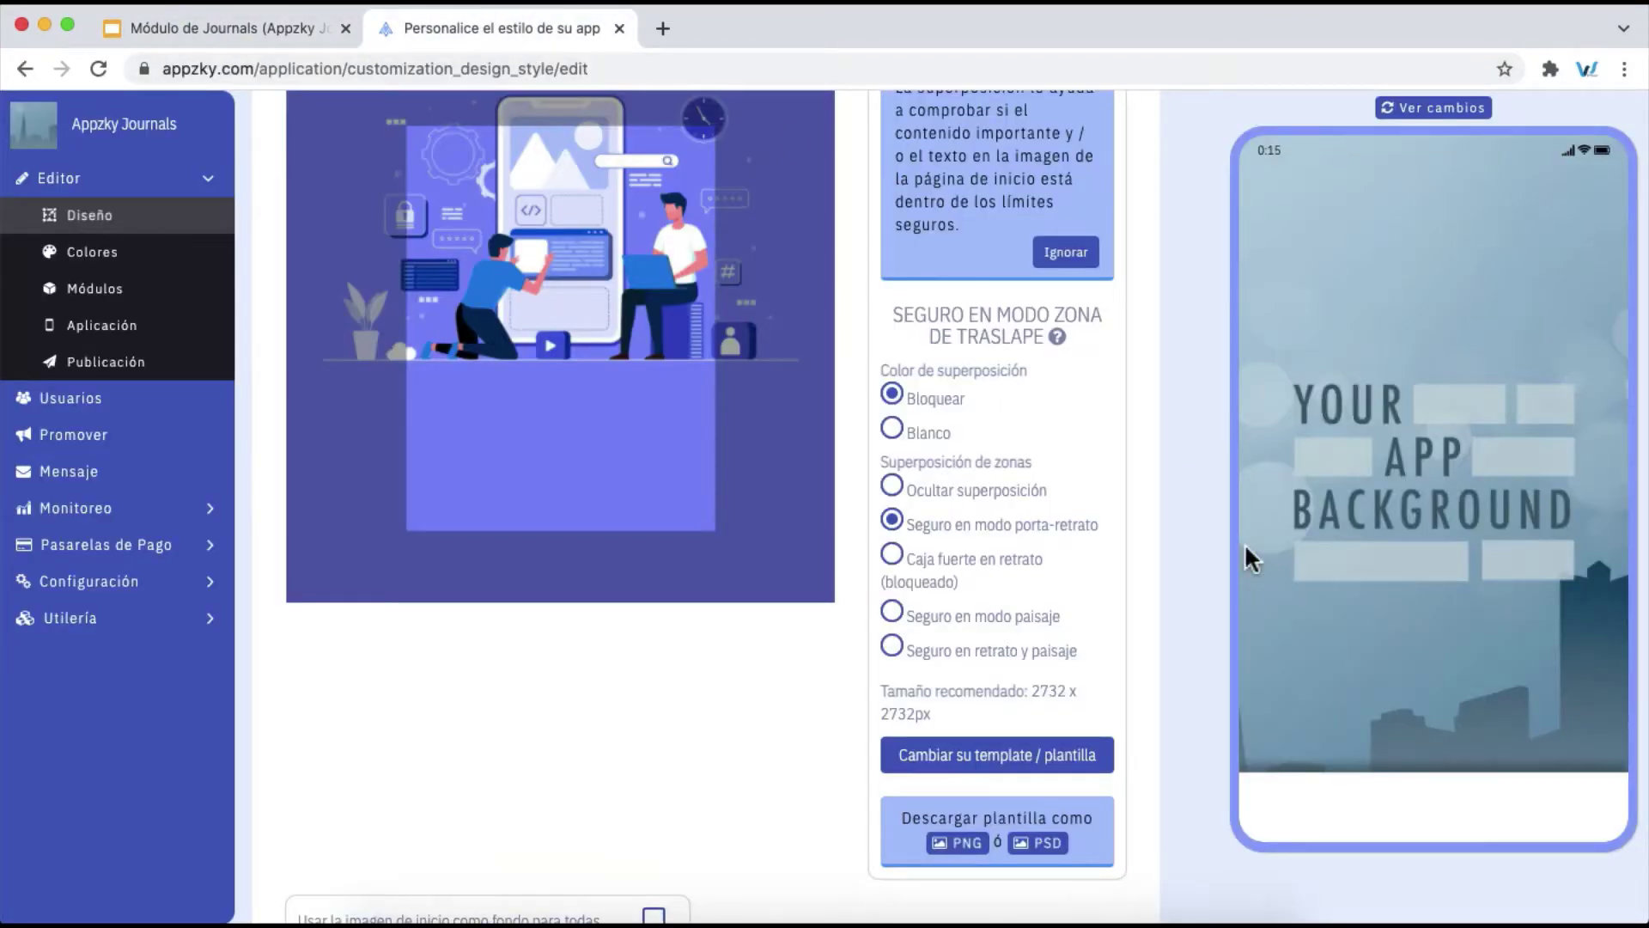
pyautogui.scroll(-5, 1245, 546)
pyautogui.scroll(15, 1245, 546)
pyautogui.scroll(-15, 1244, 543)
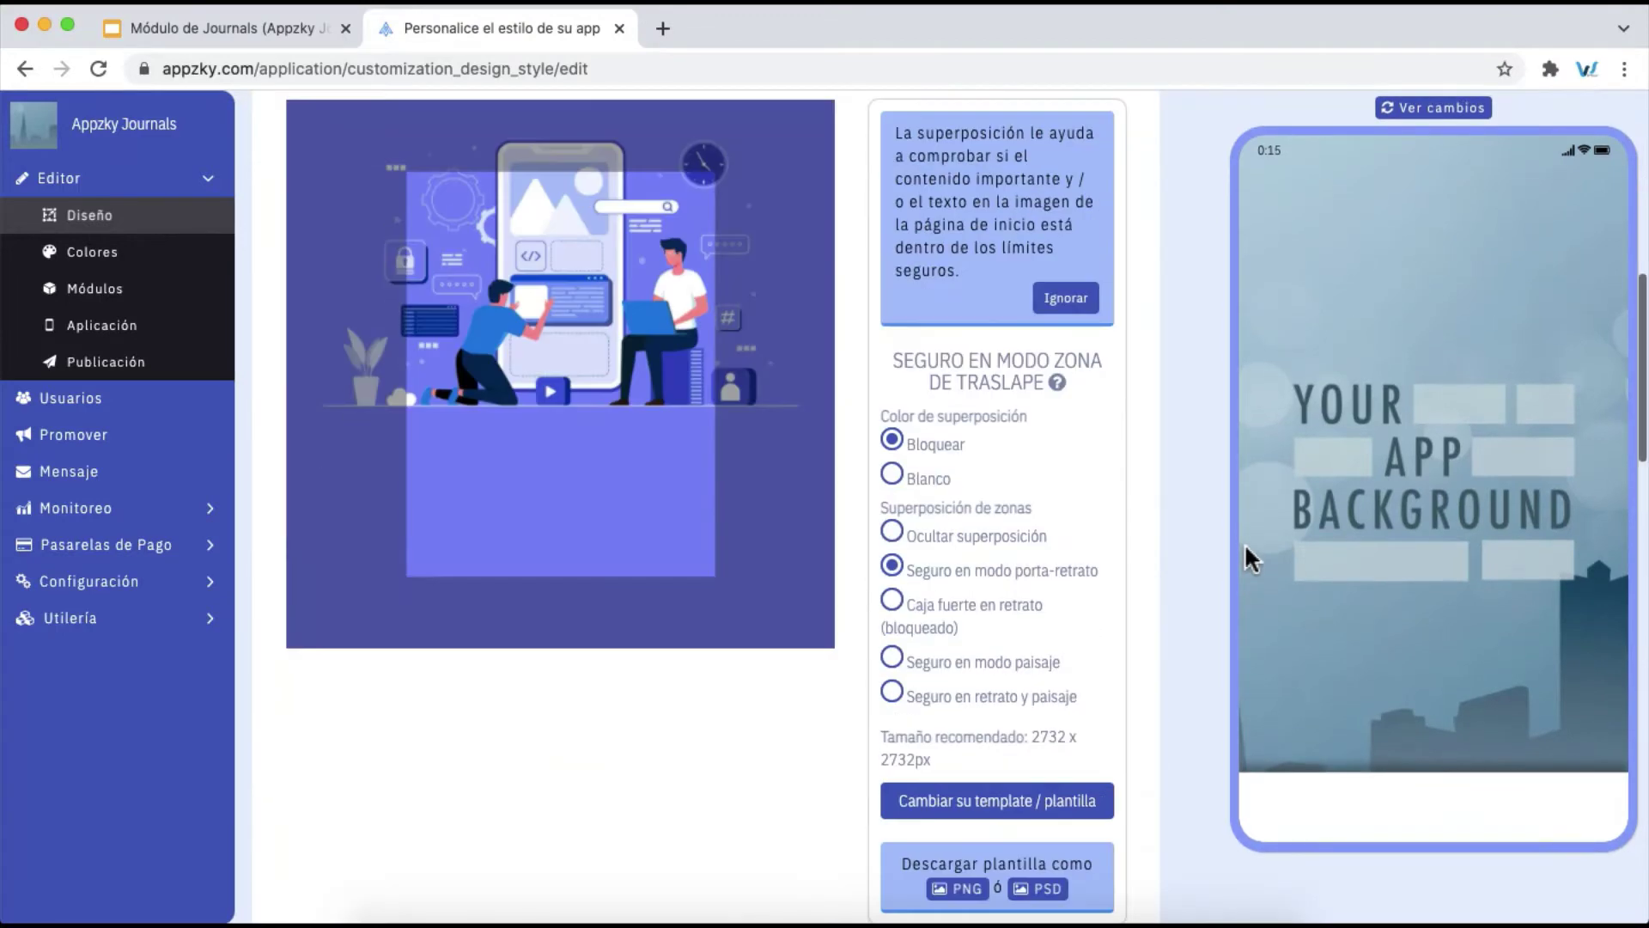
pyautogui.scroll(1, 1244, 543)
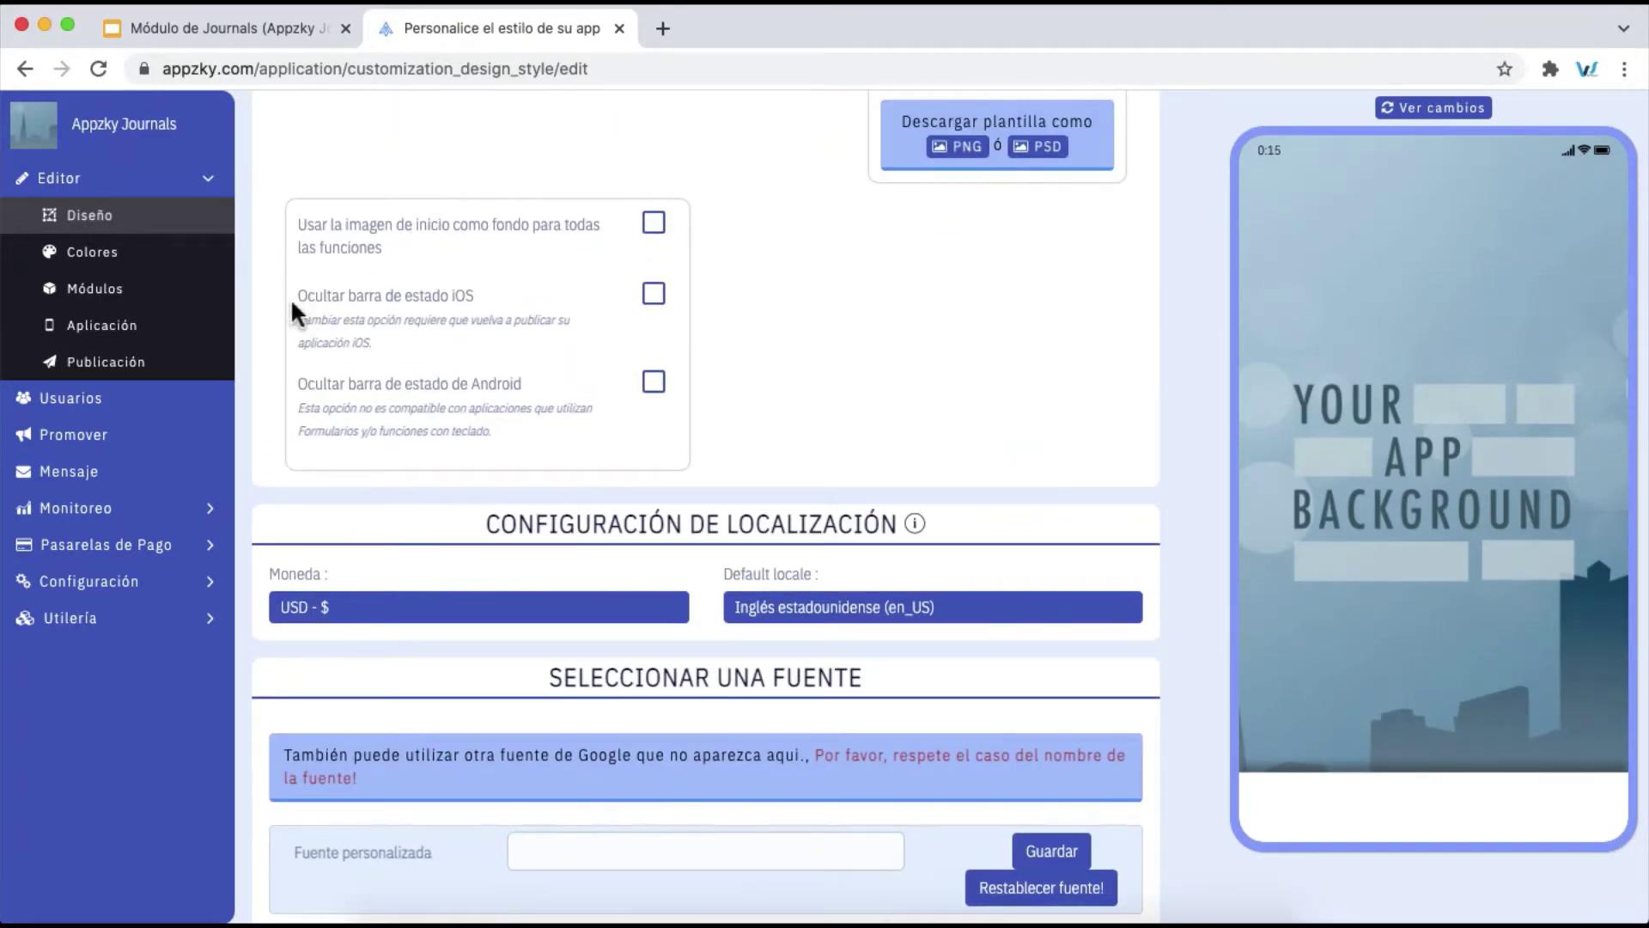
pyautogui.click(655, 294)
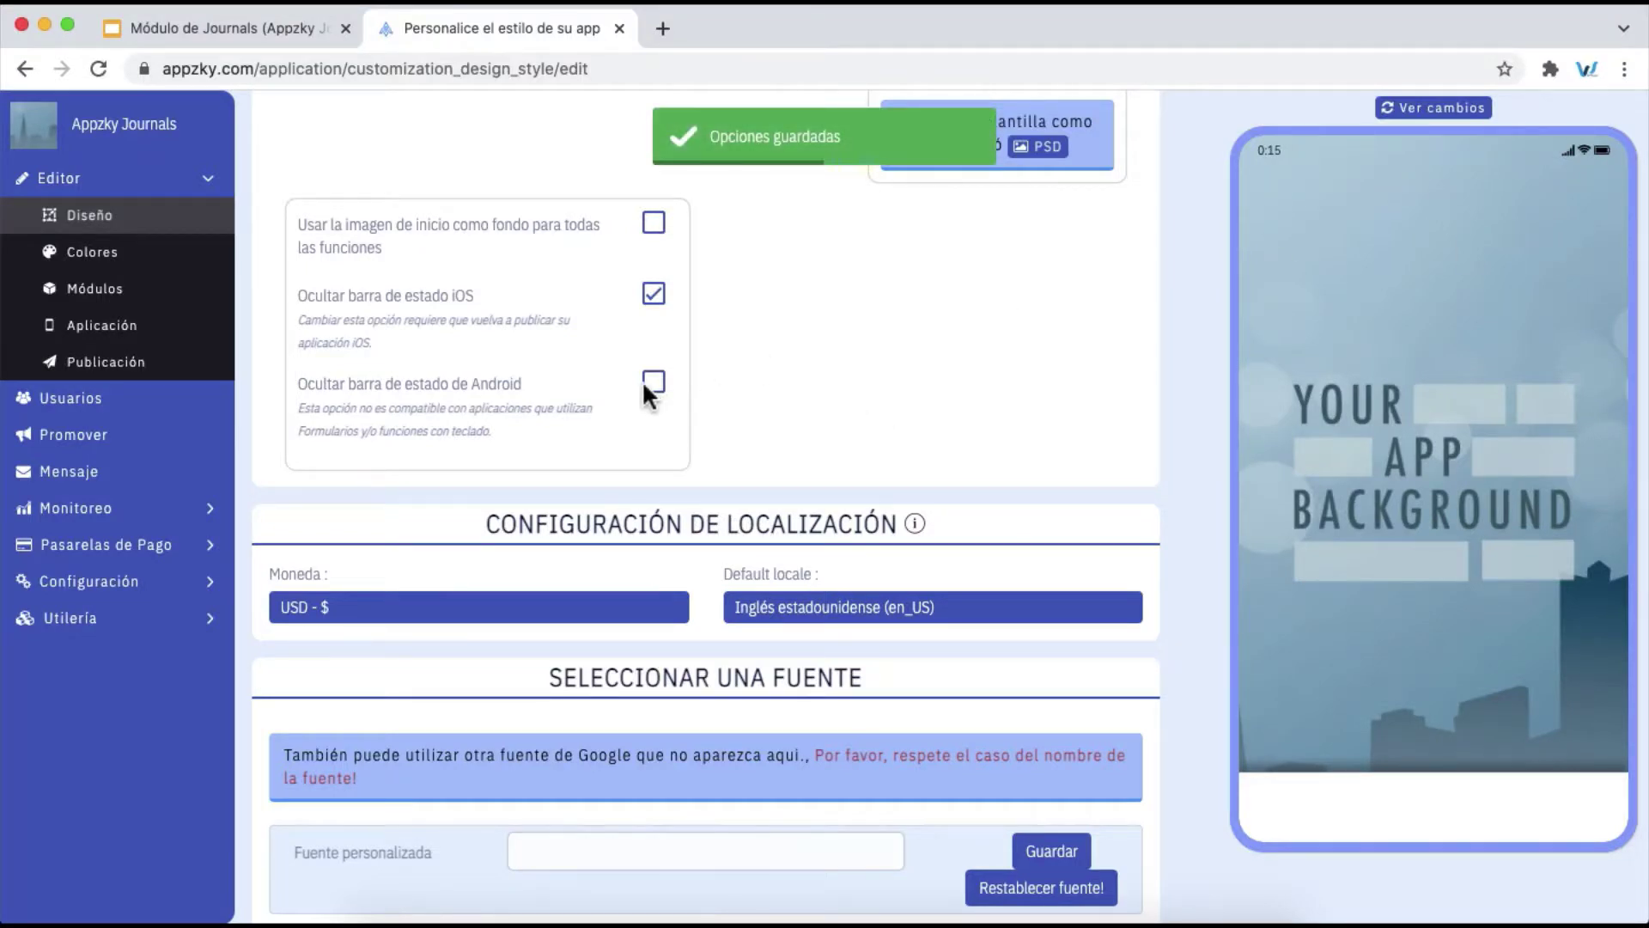
pyautogui.click(650, 379)
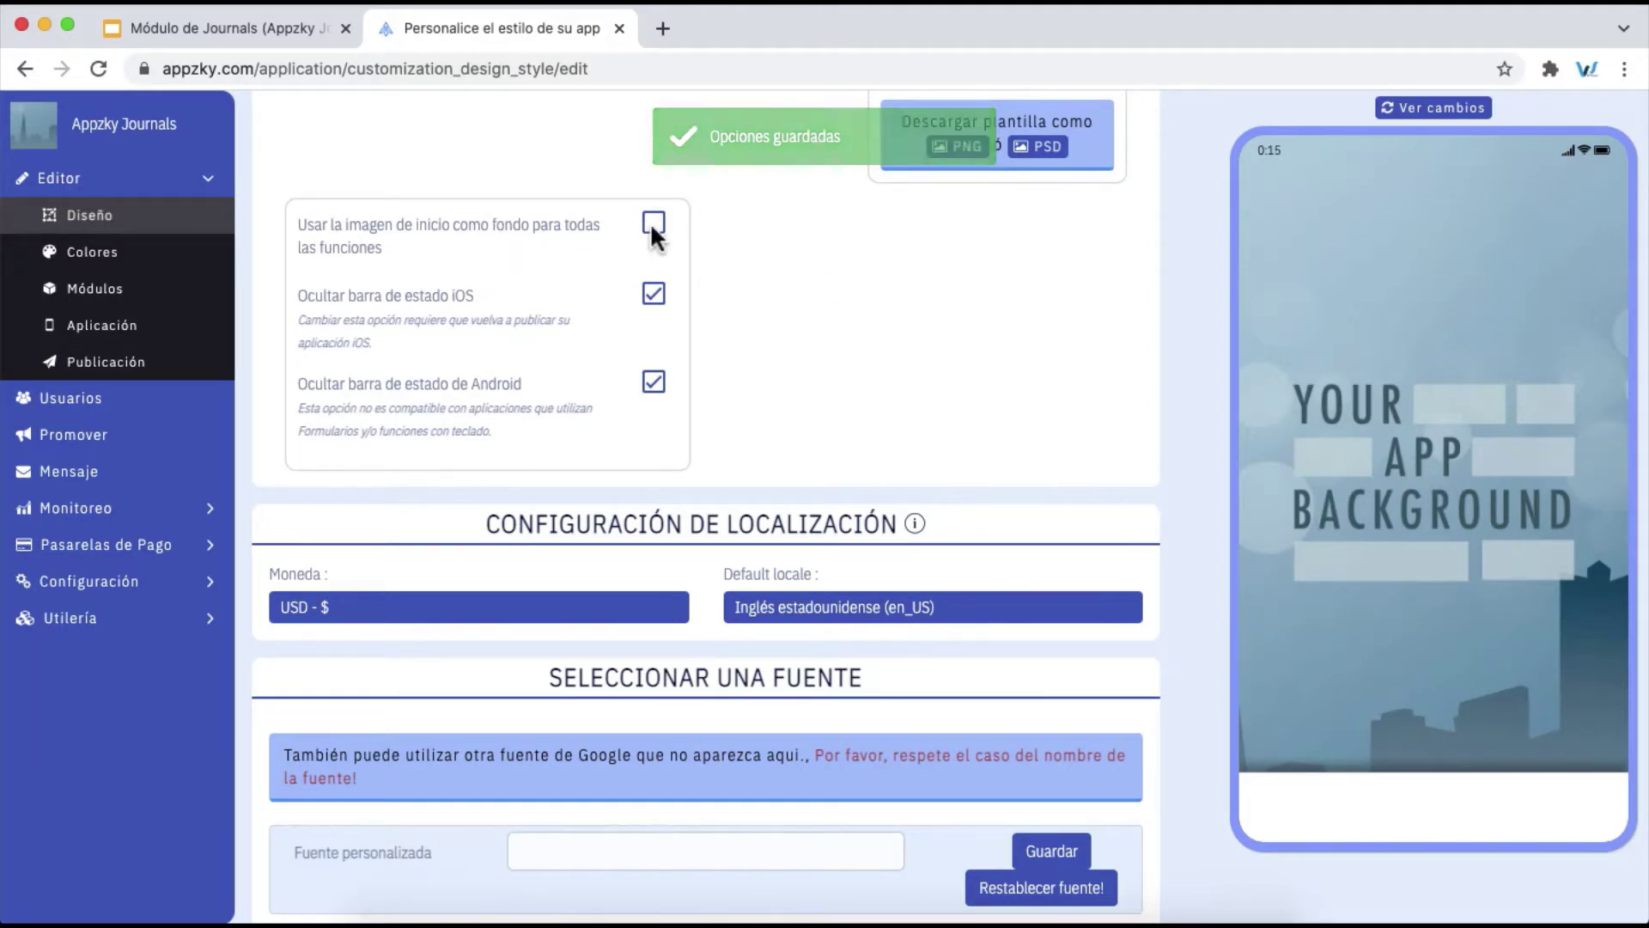
pyautogui.scroll(10, 827, 268)
pyautogui.click(626, 365)
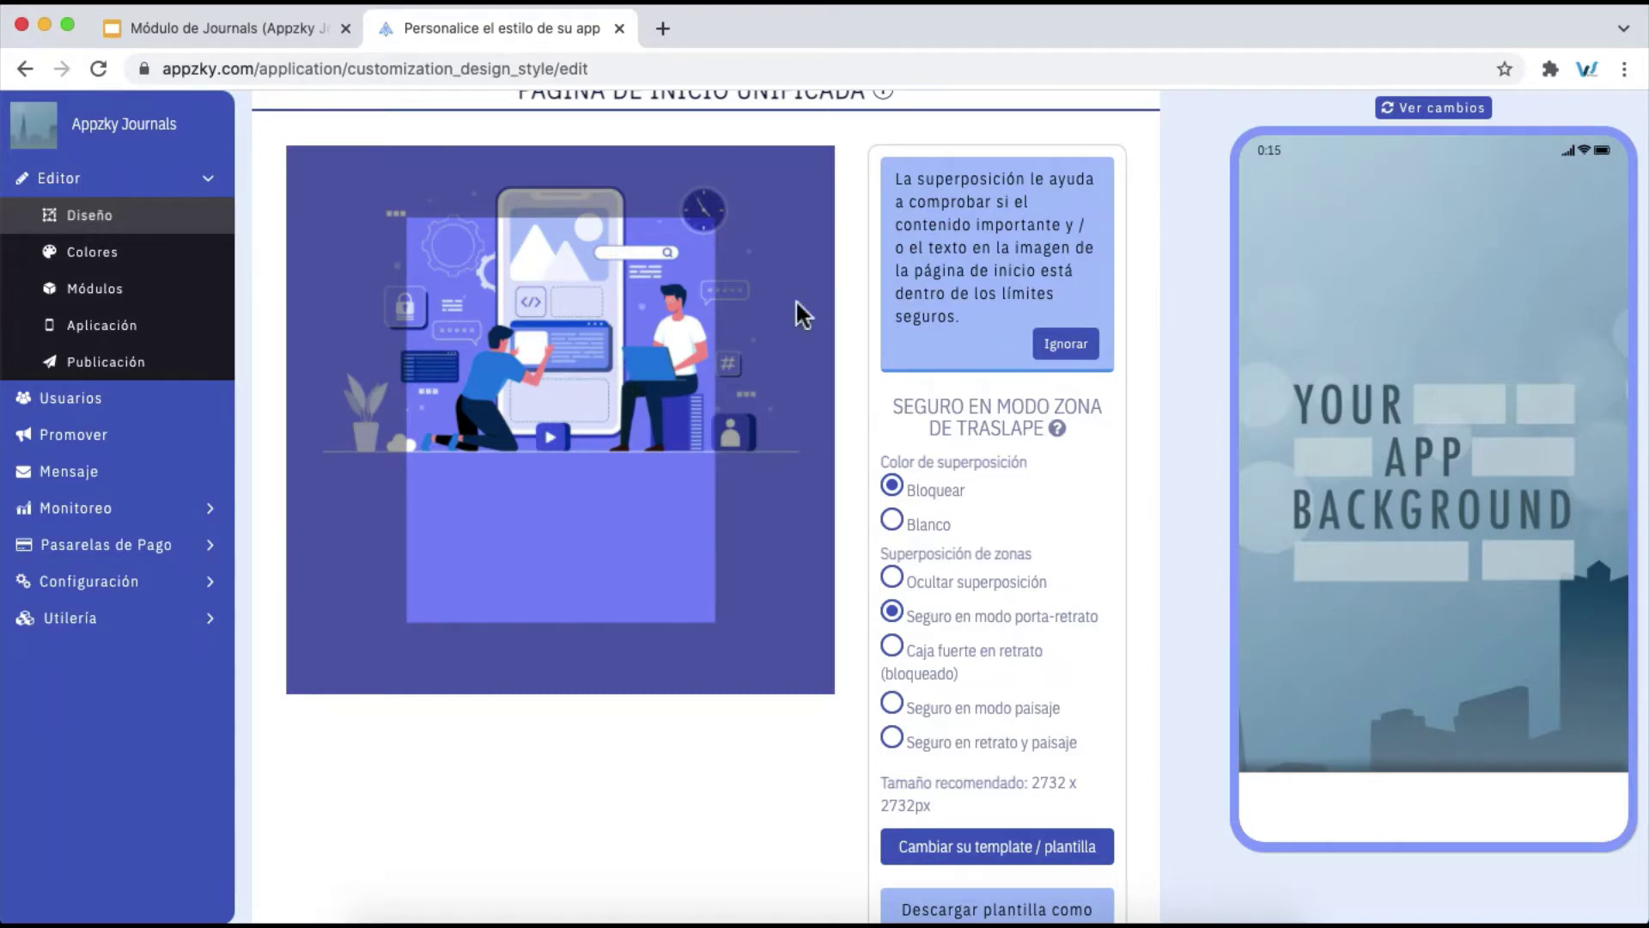
pyautogui.scroll(10, 803, 316)
pyautogui.scroll(-15, 773, 163)
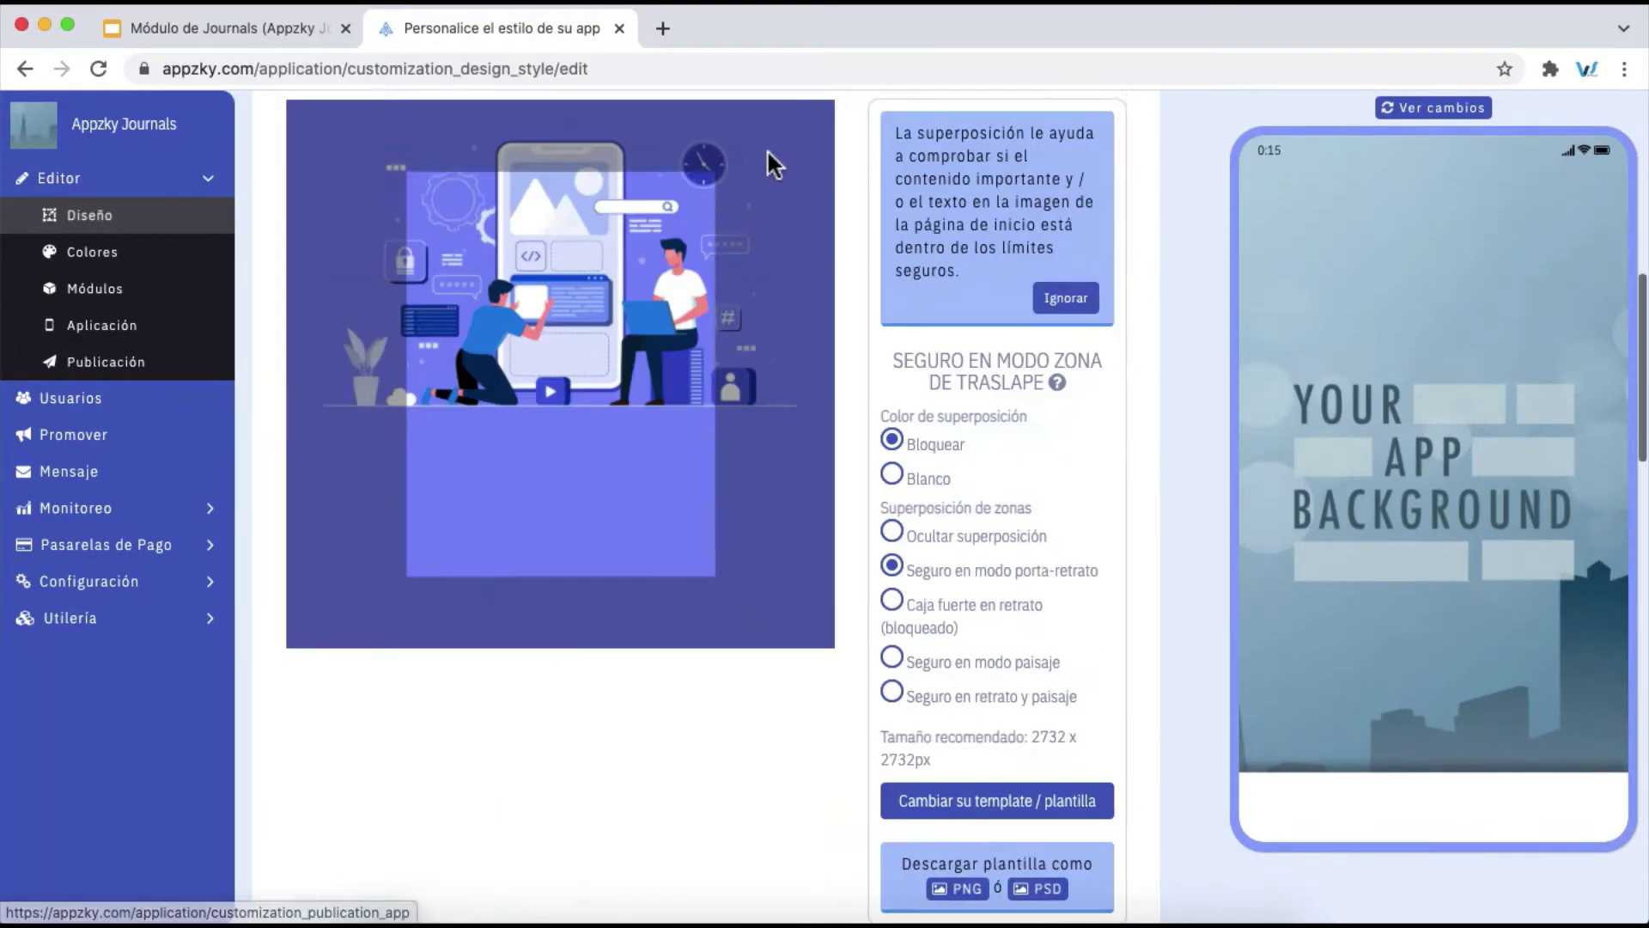
pyautogui.scroll(5, 769, 156)
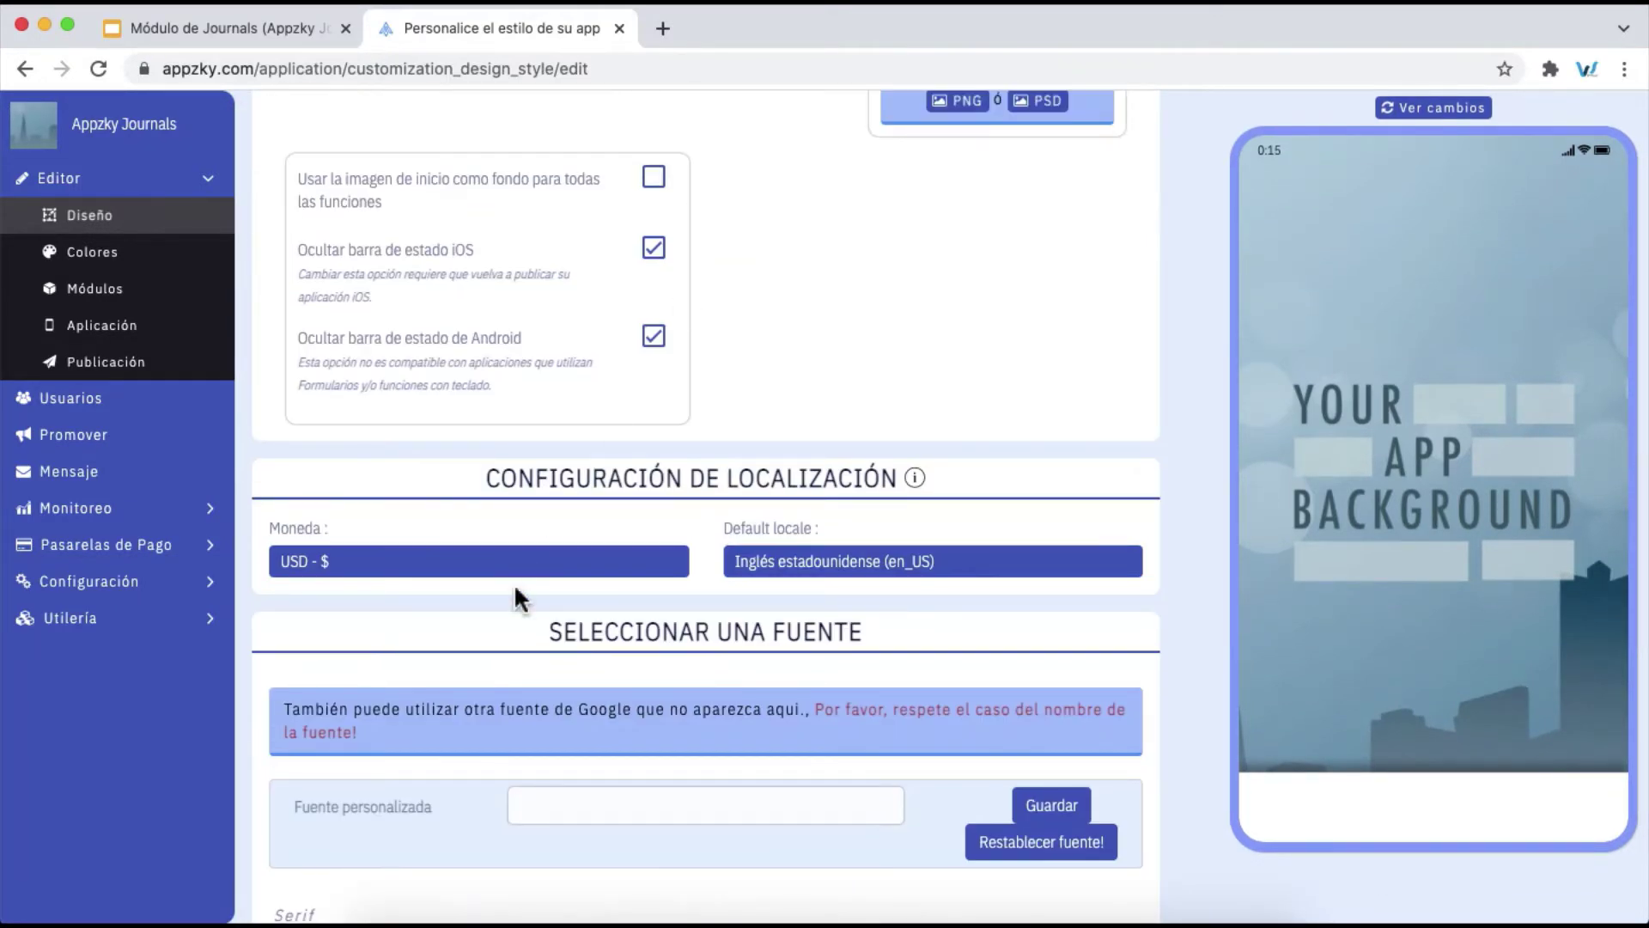
# - Set Moneda to MXN - $ and Default locale to Español (es_MX) in Configuración de localización
pyautogui.click(558, 553)
pyautogui.write('mxn')
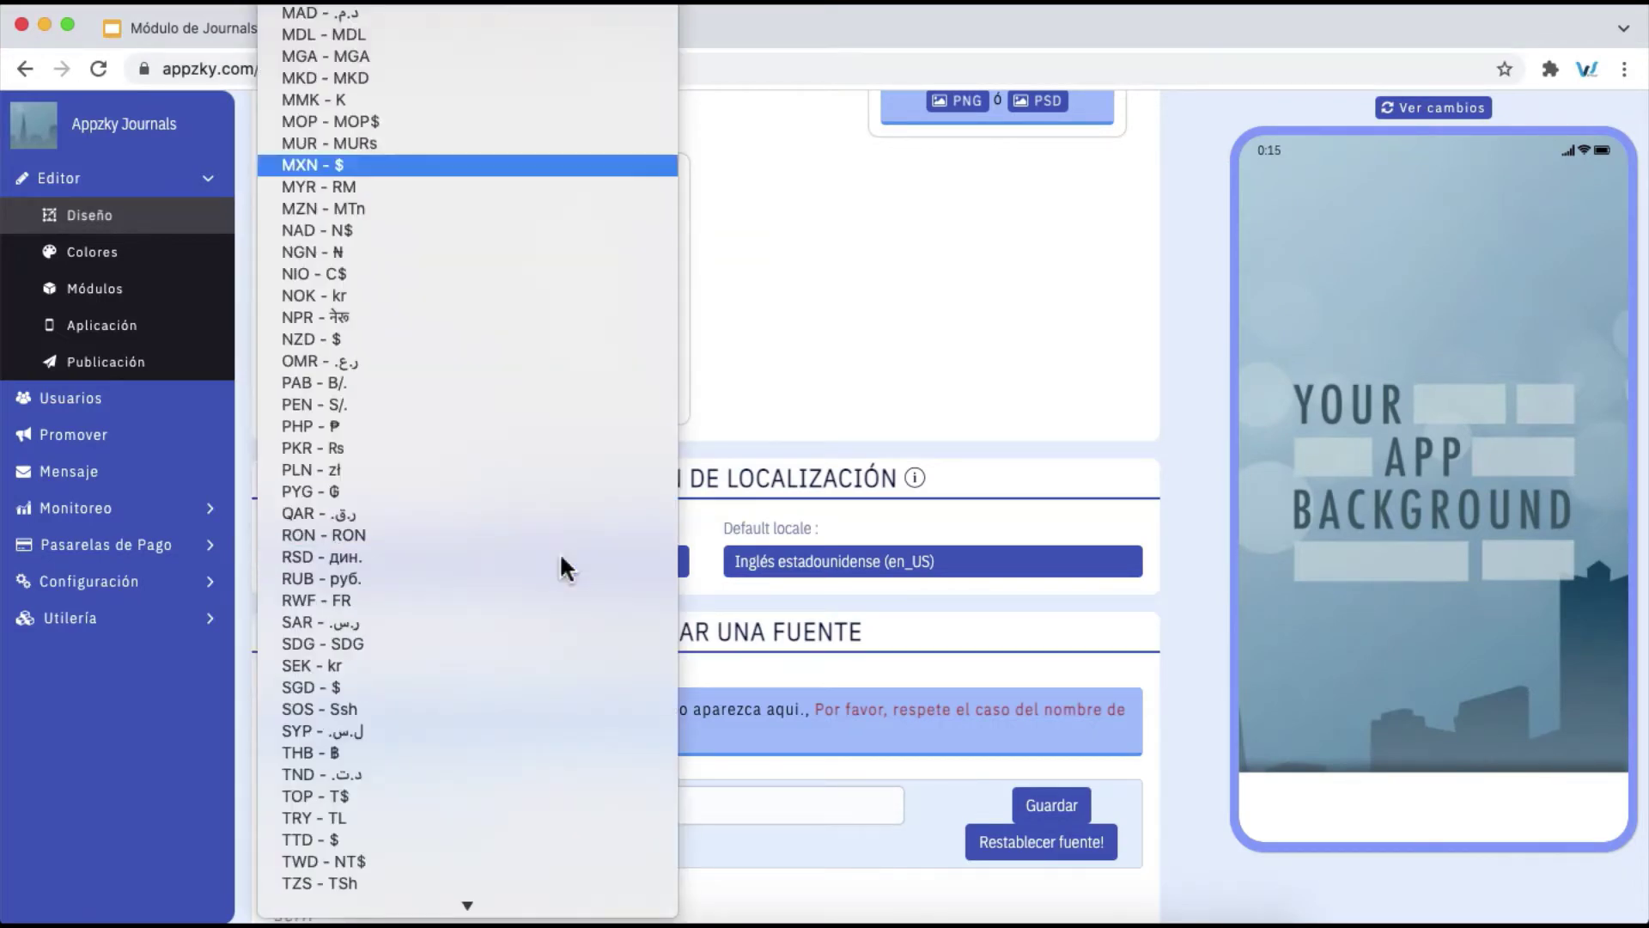
pyautogui.press('Return')
pyautogui.click(826, 559)
pyautogui.write('esp')
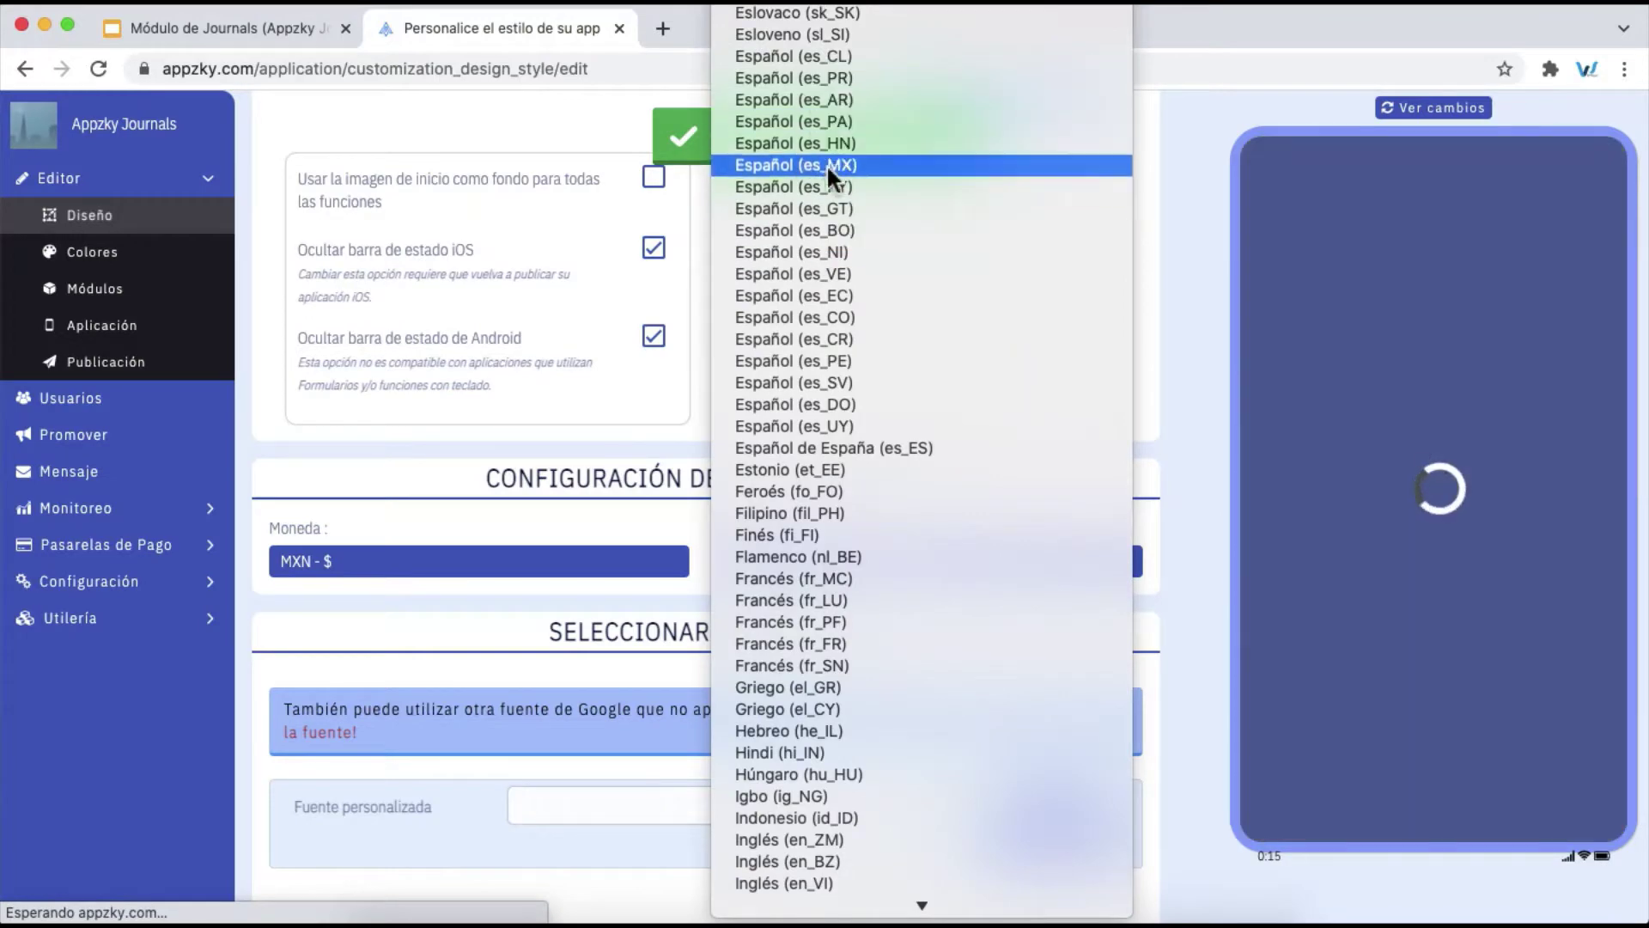
pyautogui.click(839, 168)
pyautogui.scroll(-3, 1187, 491)
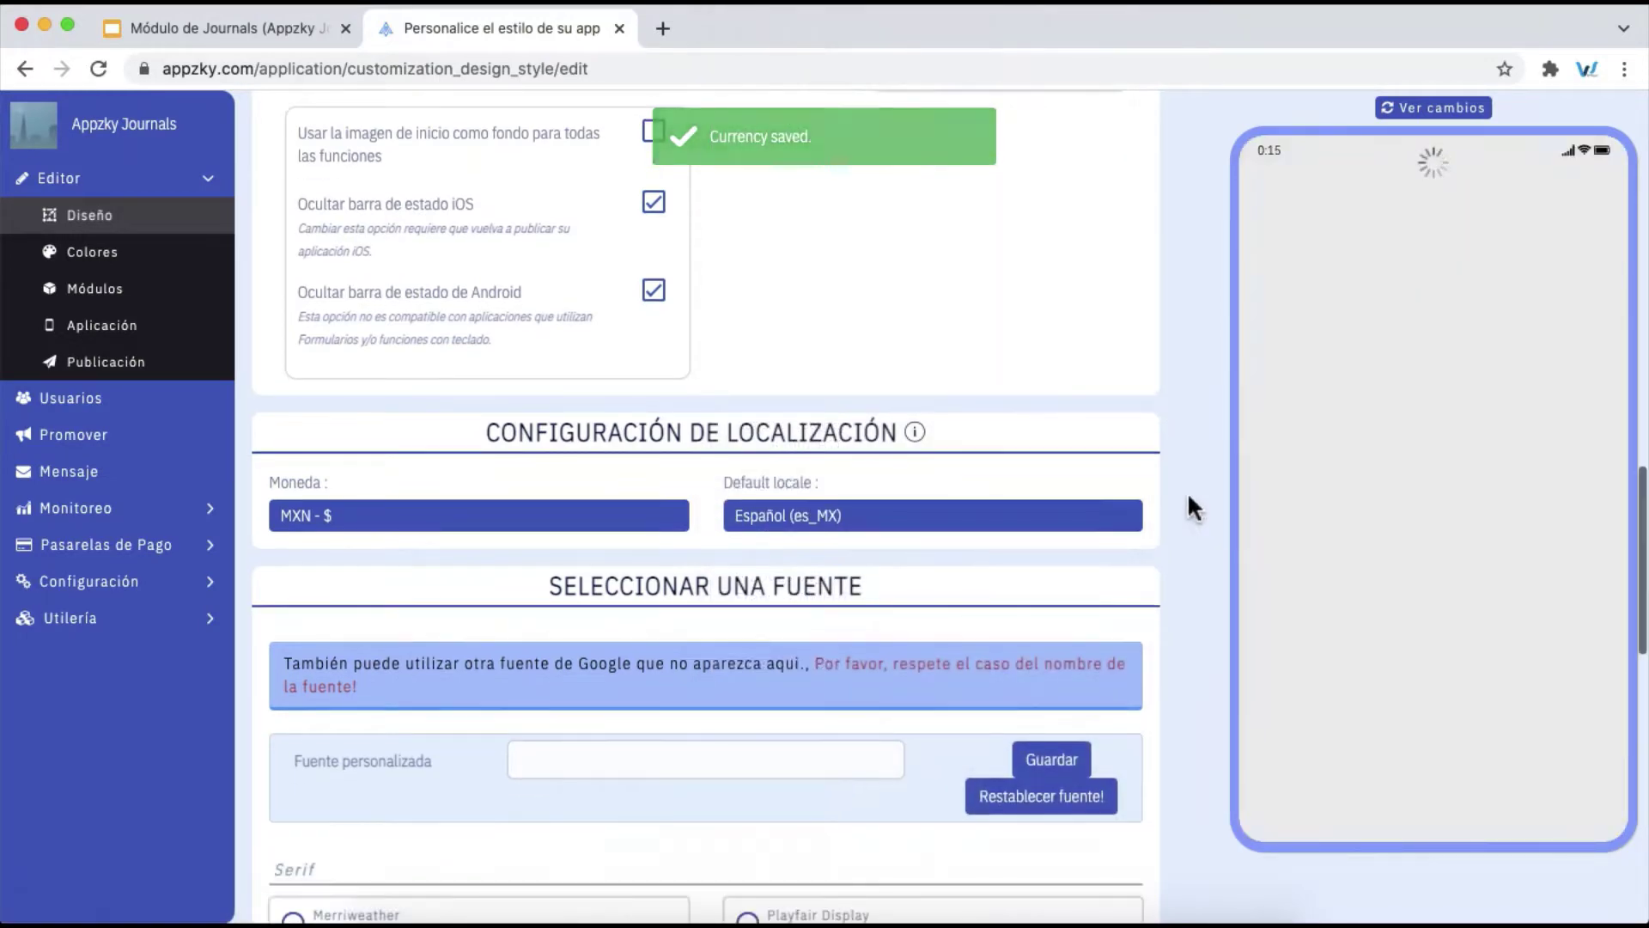
pyautogui.scroll(-3, 1189, 496)
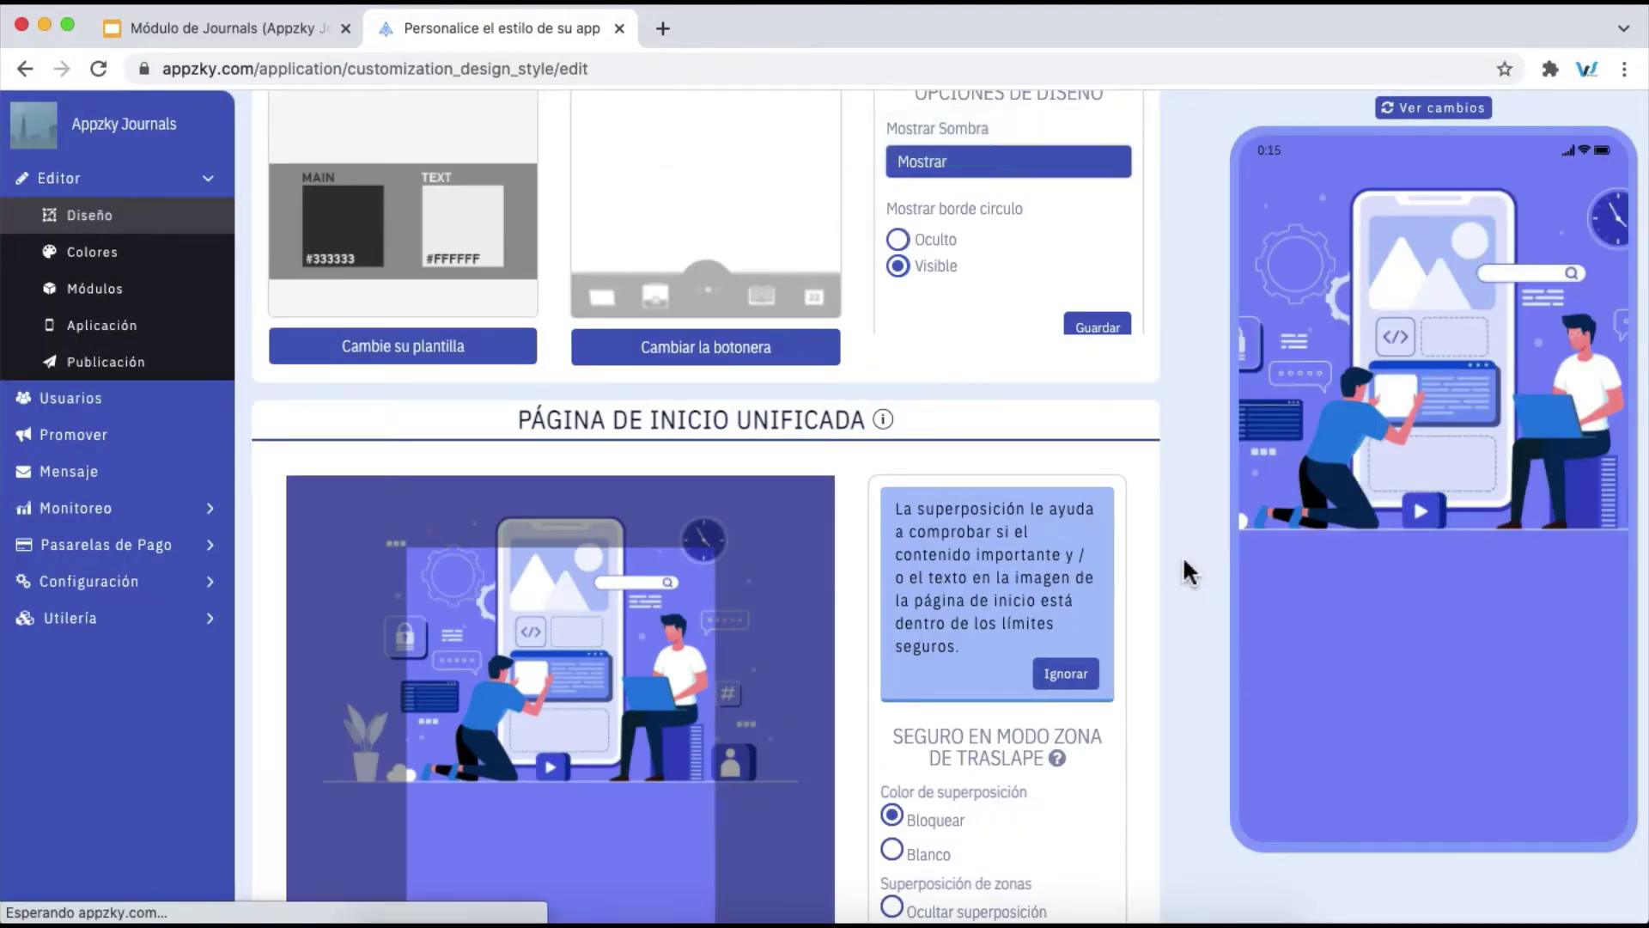
# - Tick 'Mostrar slider en inicio' and save it with Guardar
pyautogui.scroll(3, 1187, 571)
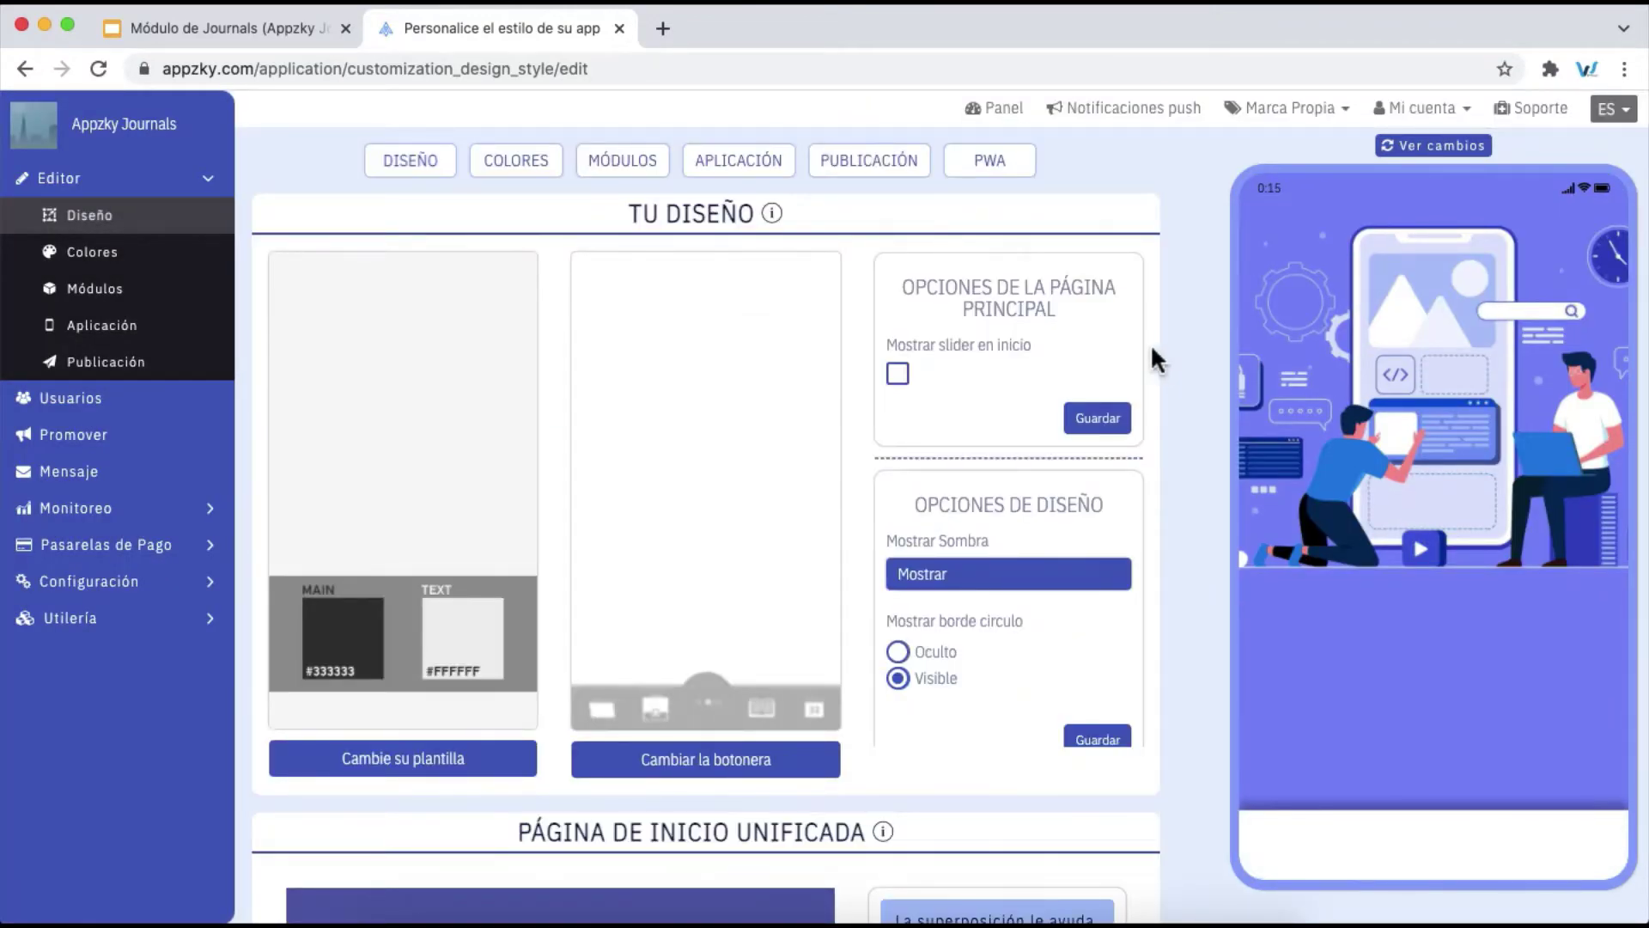
pyautogui.scroll(-1, 1151, 348)
pyautogui.scroll(-1, 1151, 343)
pyautogui.scroll(1, 1151, 343)
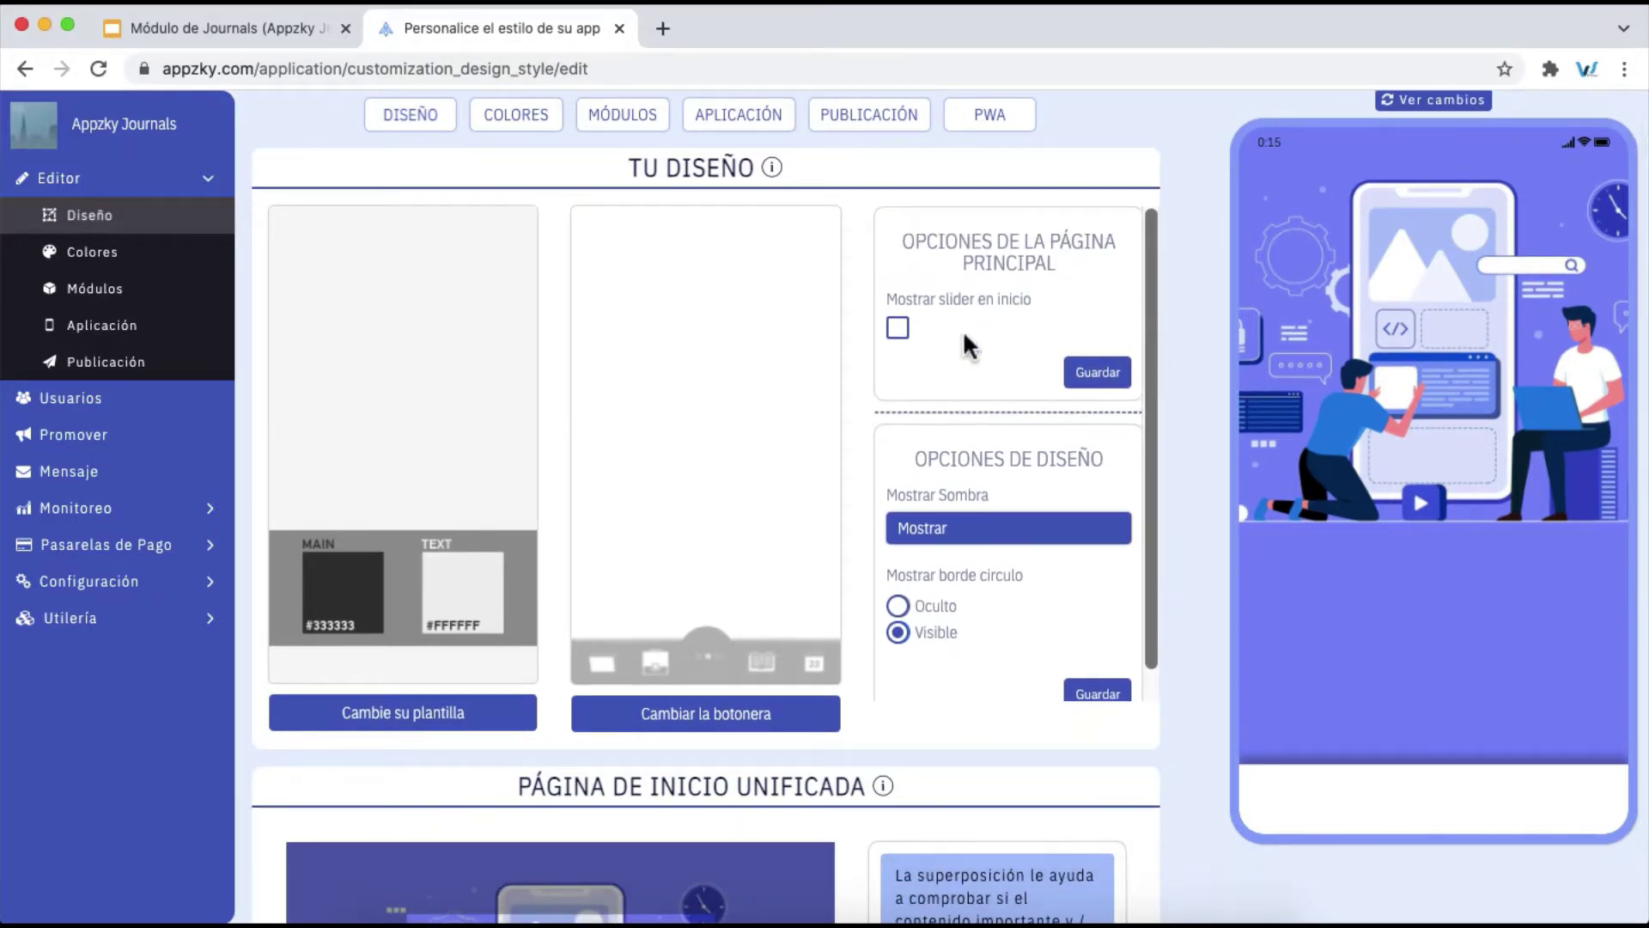
pyautogui.click(898, 328)
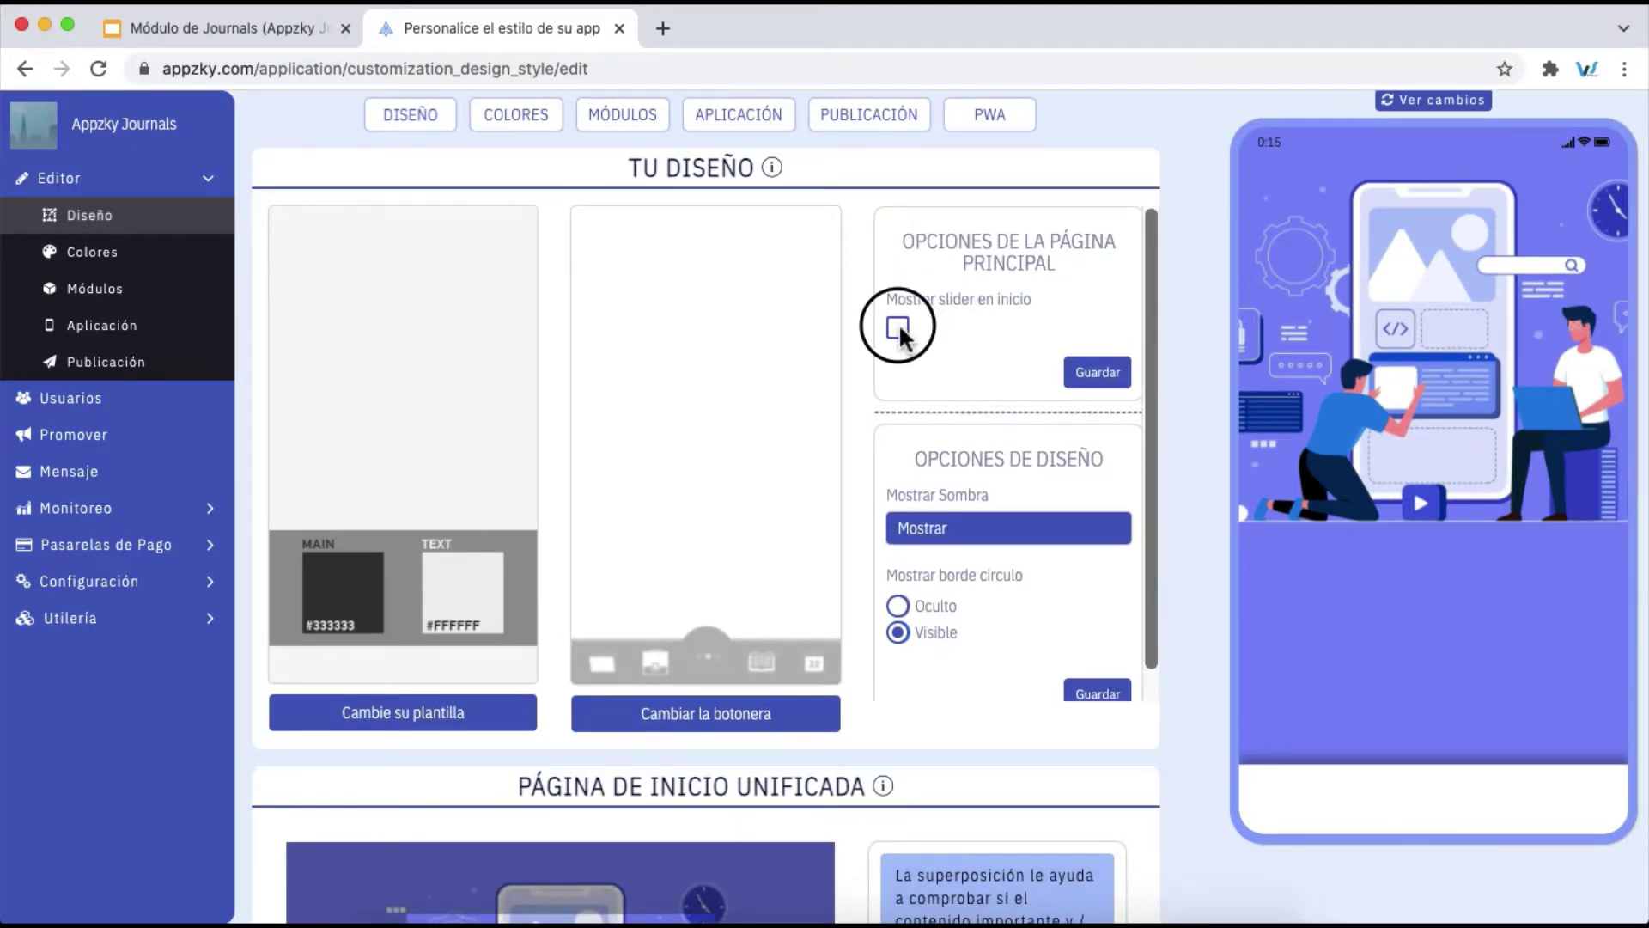
pyautogui.click(1108, 376)
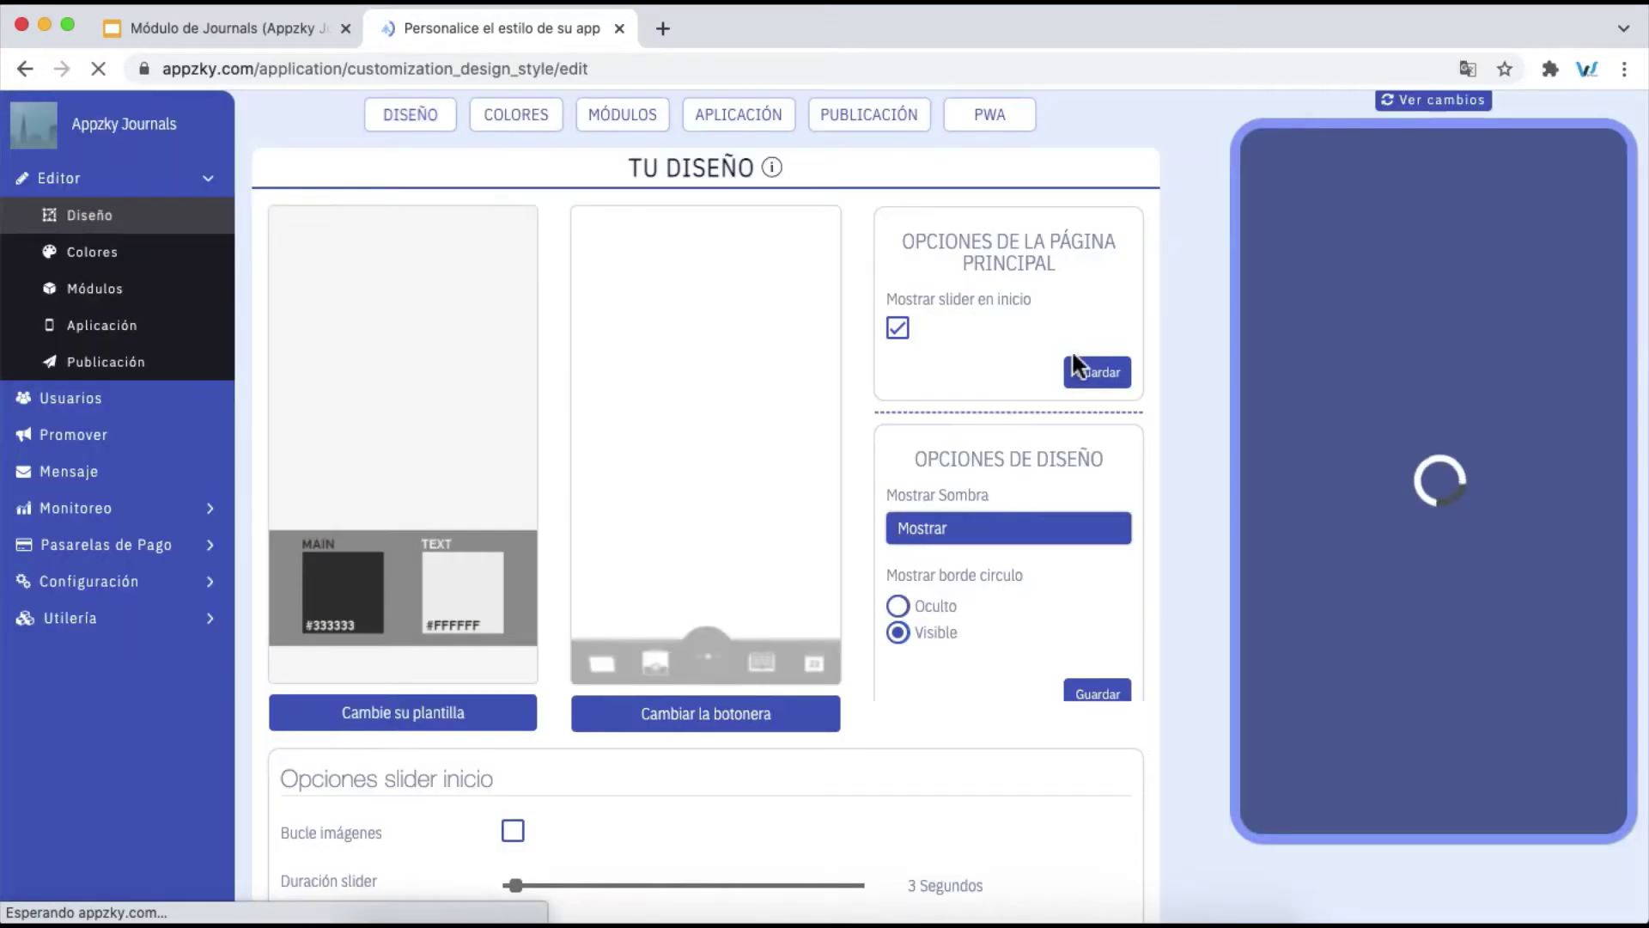
# - Tick 'Bucle imágenes' in Opciones slider inicio
pyautogui.scroll(-1, 1071, 349)
pyautogui.scroll(-2, 1070, 349)
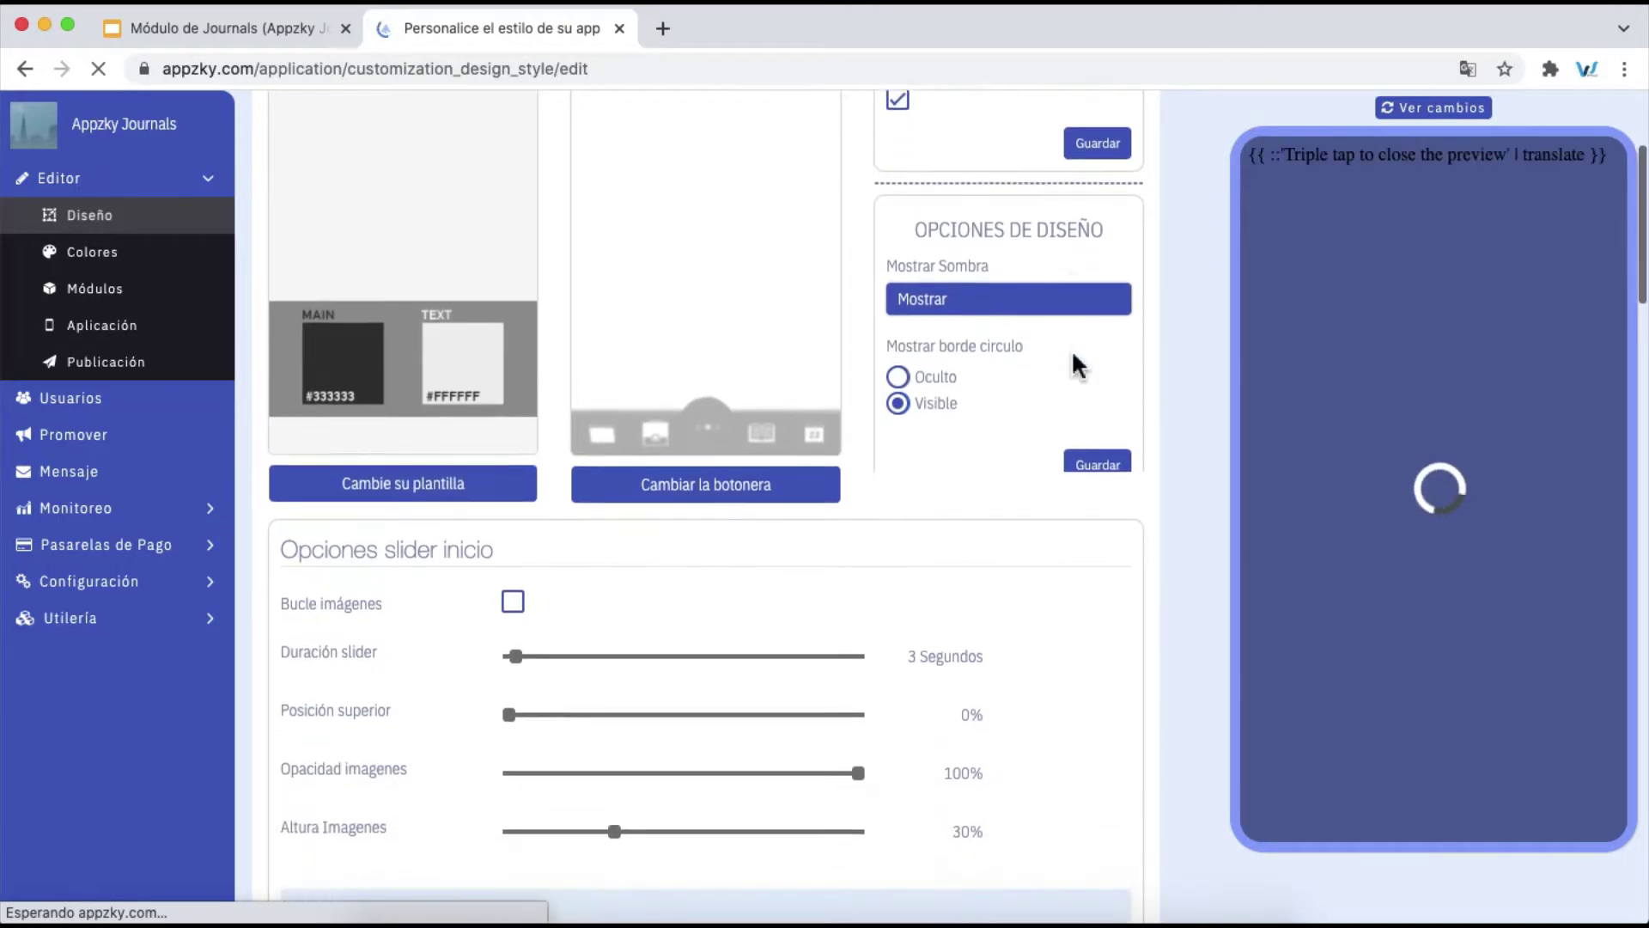
pyautogui.click(513, 601)
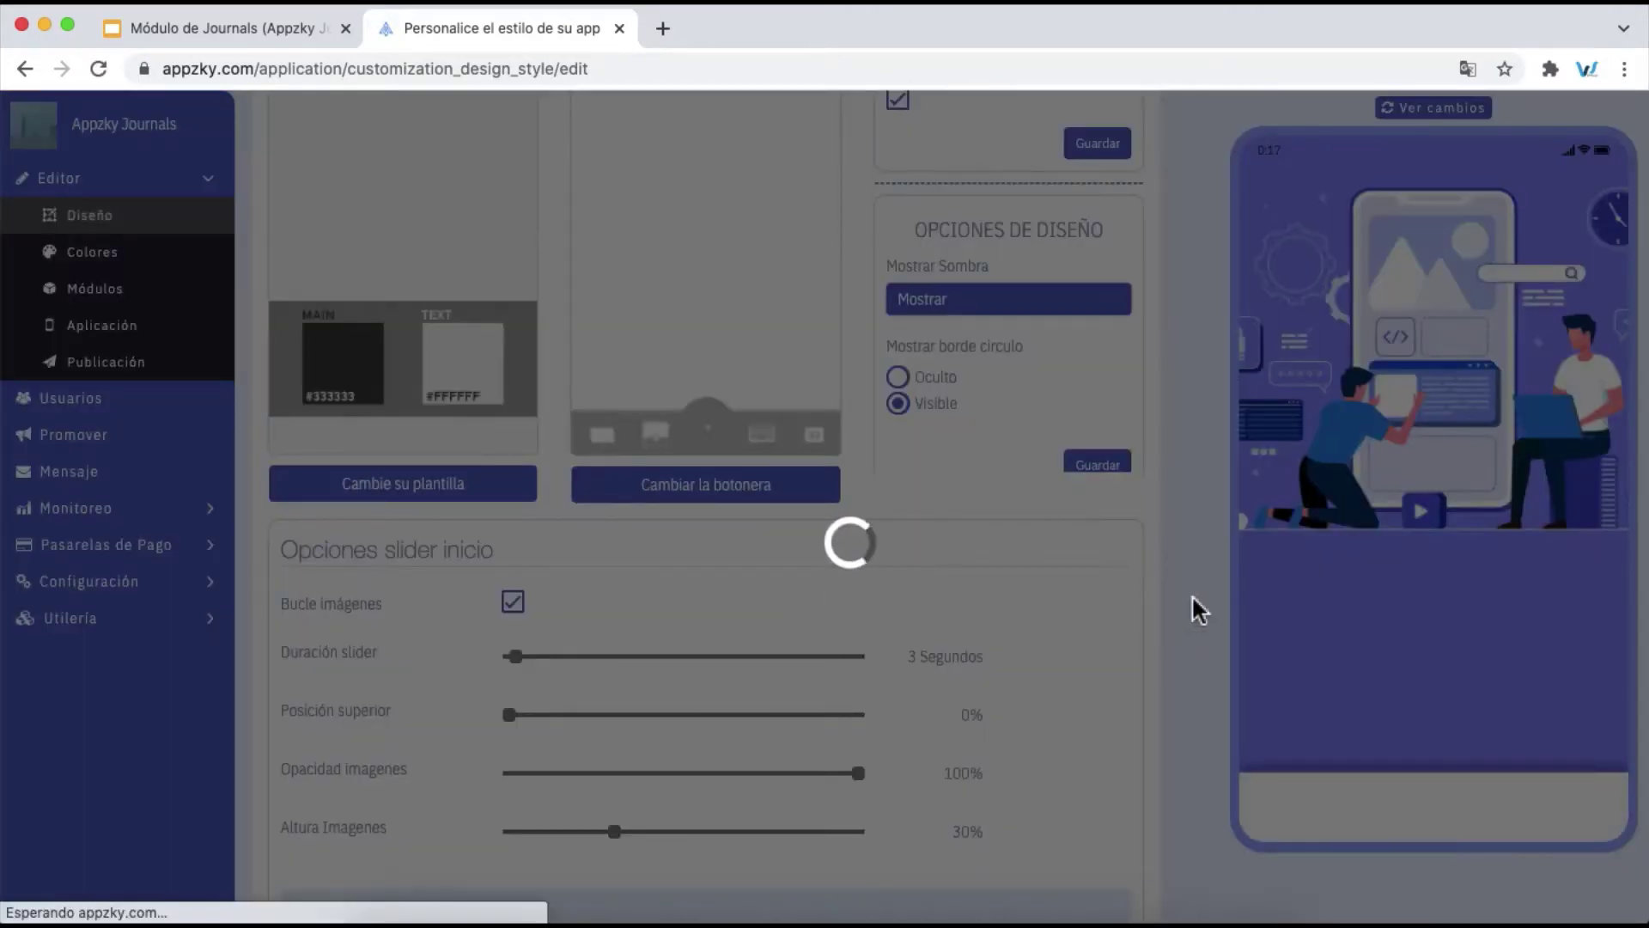
pyautogui.scroll(-2, 1192, 594)
pyautogui.scroll(-3, 945, 760)
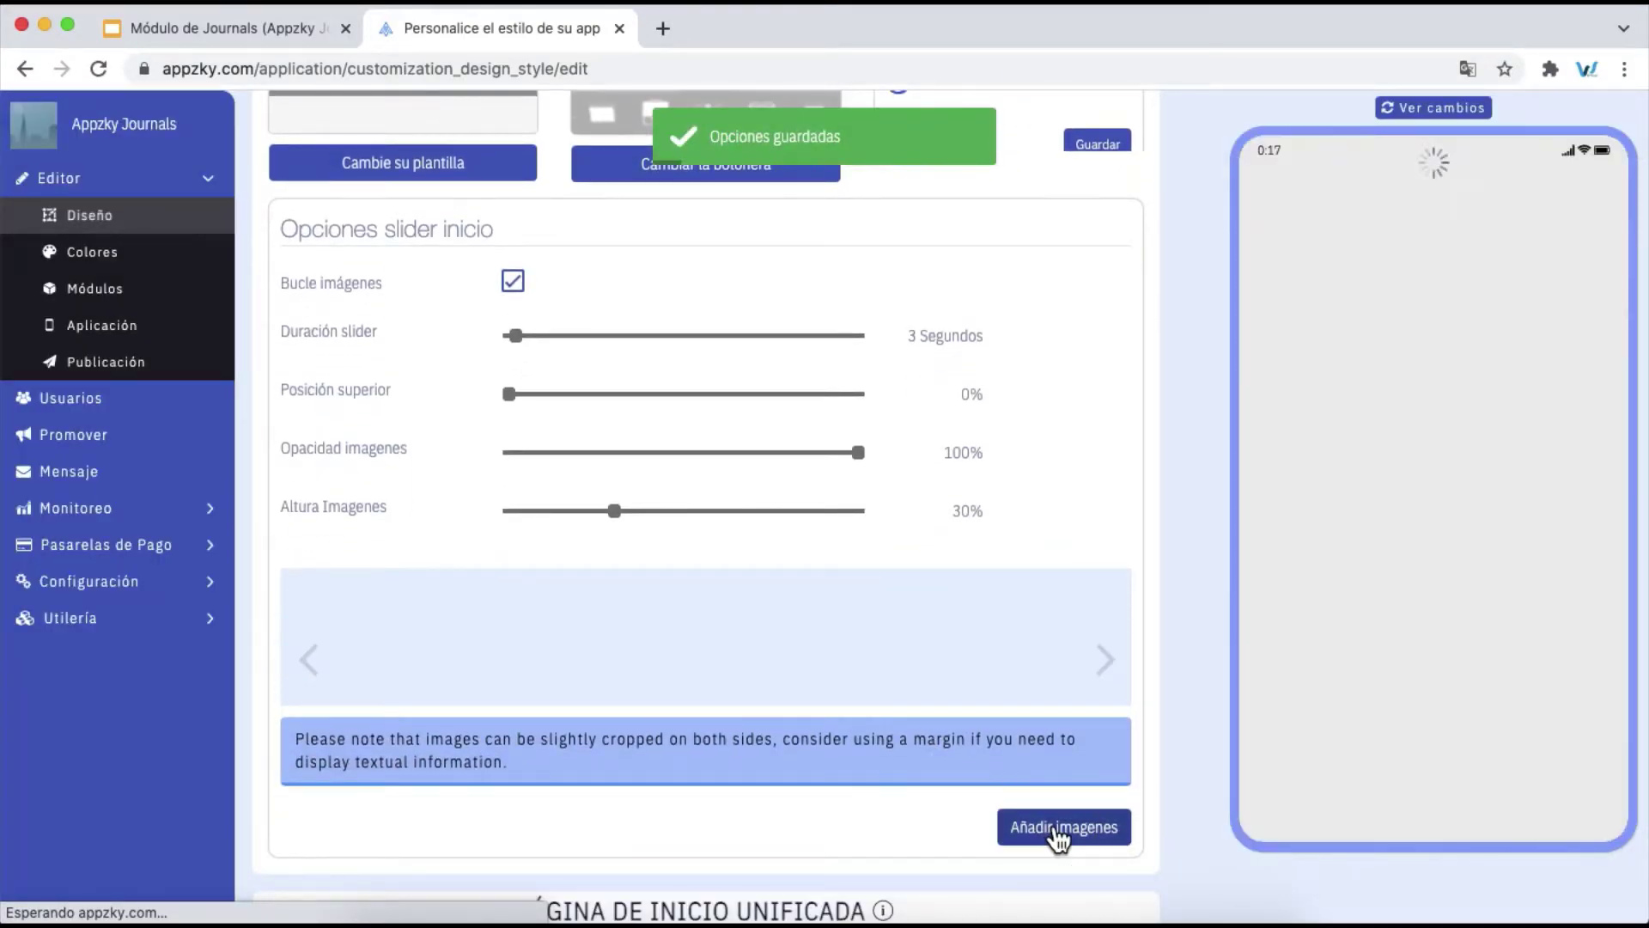
# - Add fondo - app.jpeg as the first slider image and confirm its crop
pyautogui.click(1059, 830)
pyautogui.doubleClick(466, 327)
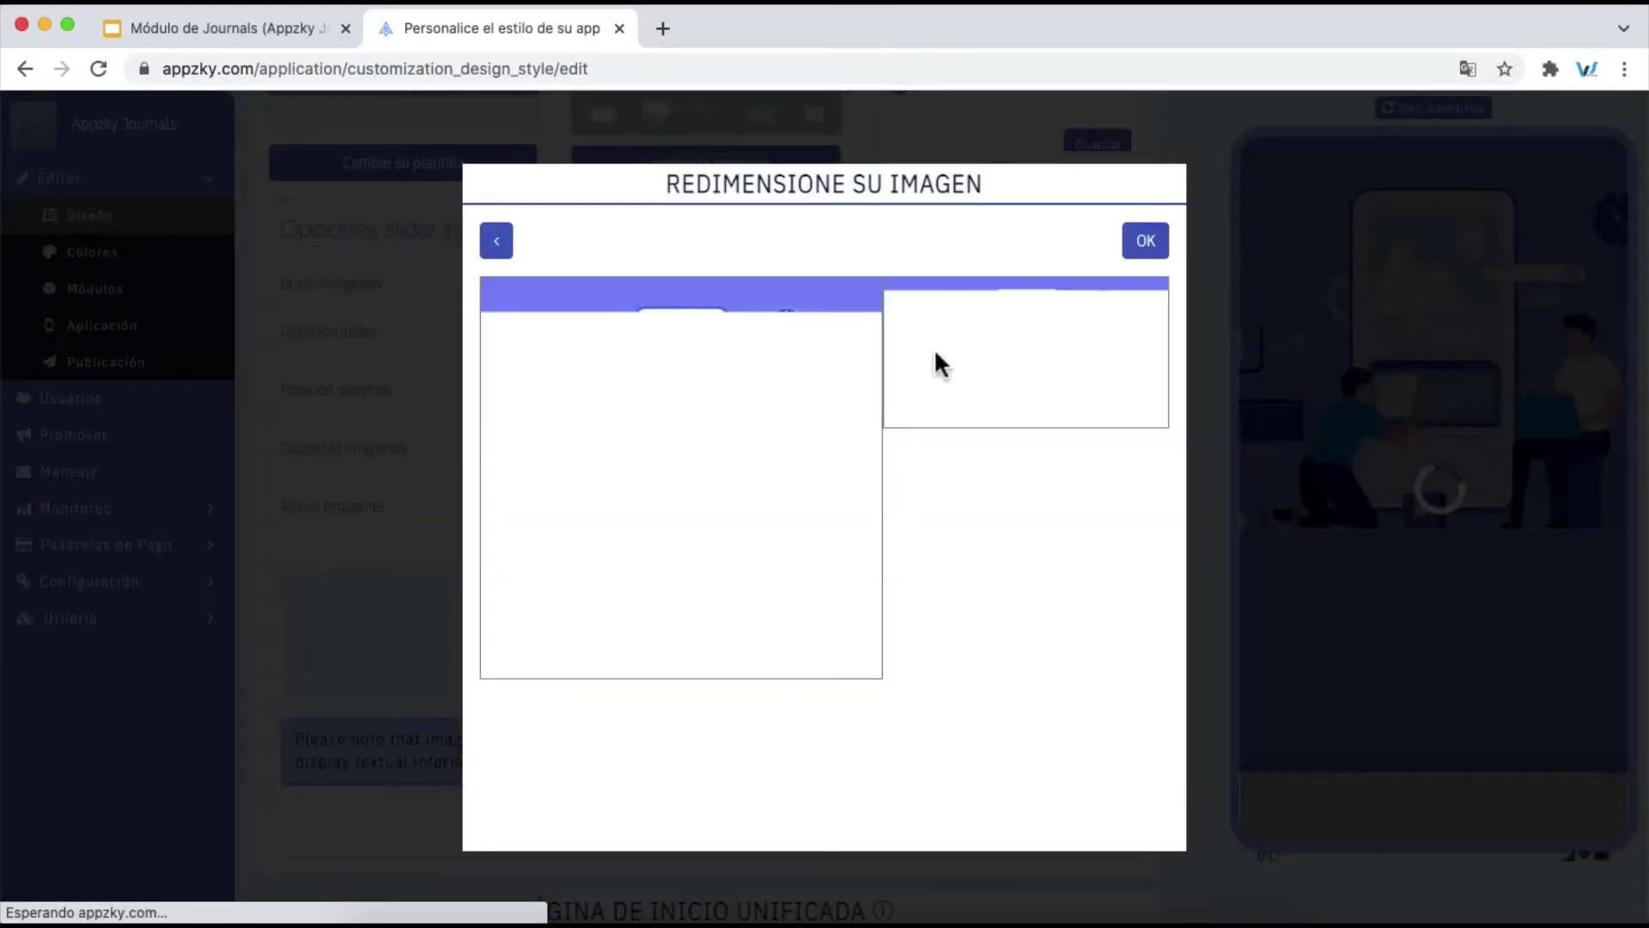
pyautogui.click(1129, 244)
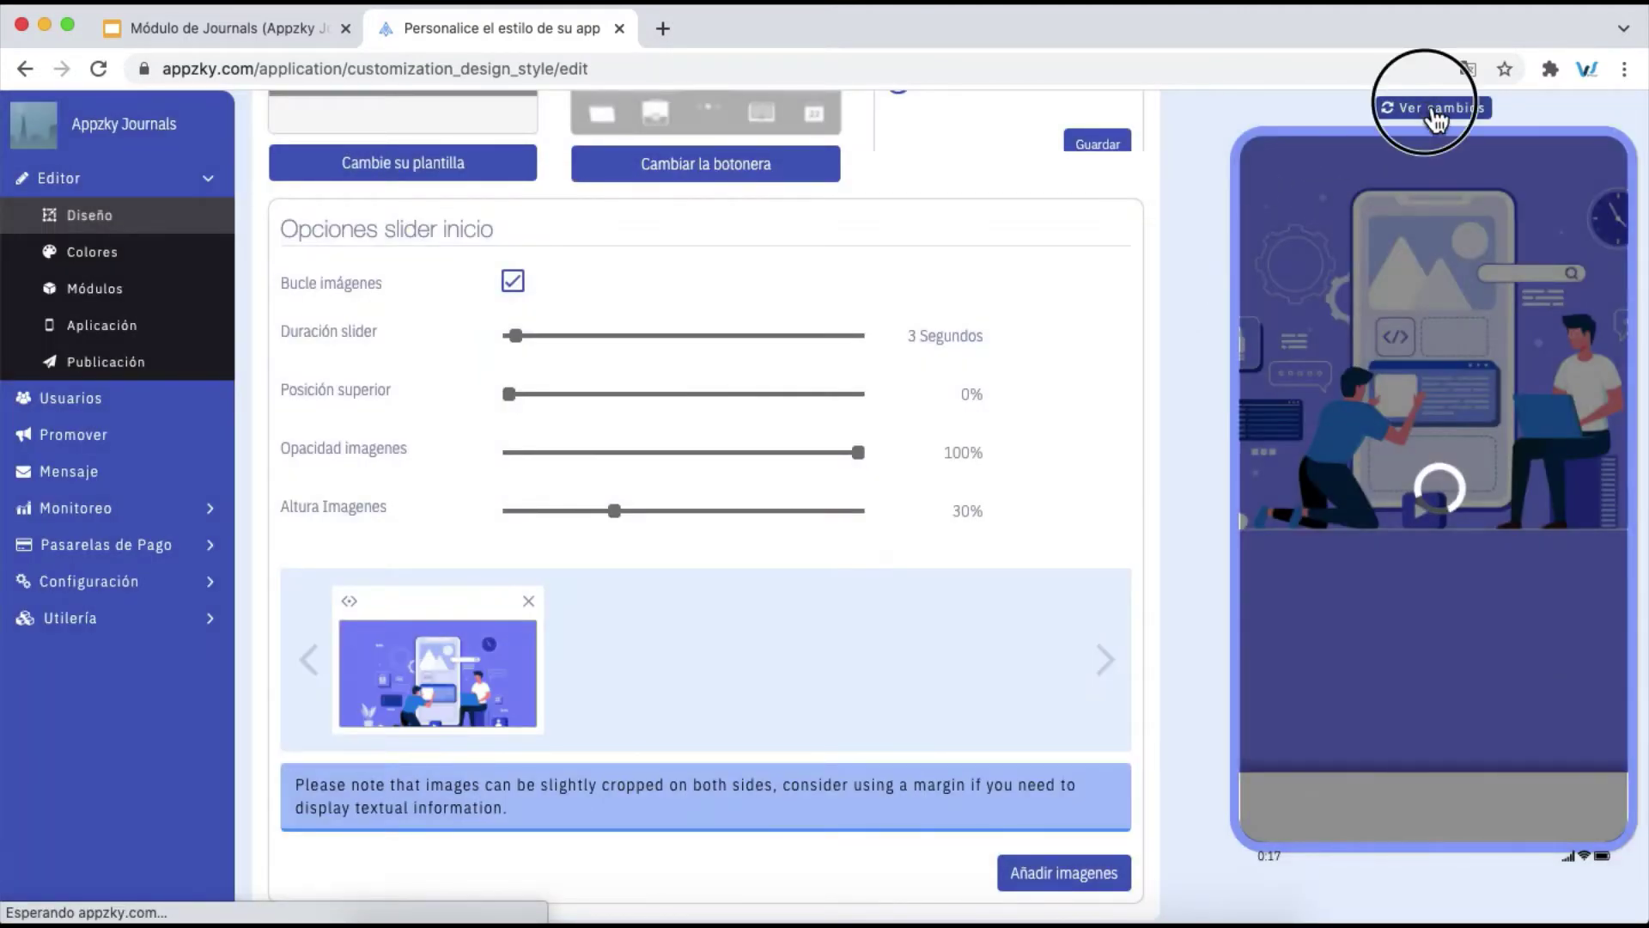
# - Add fondo - app.jpeg again cropped to its lower part, then refresh with Ver cambios
pyautogui.click(1073, 885)
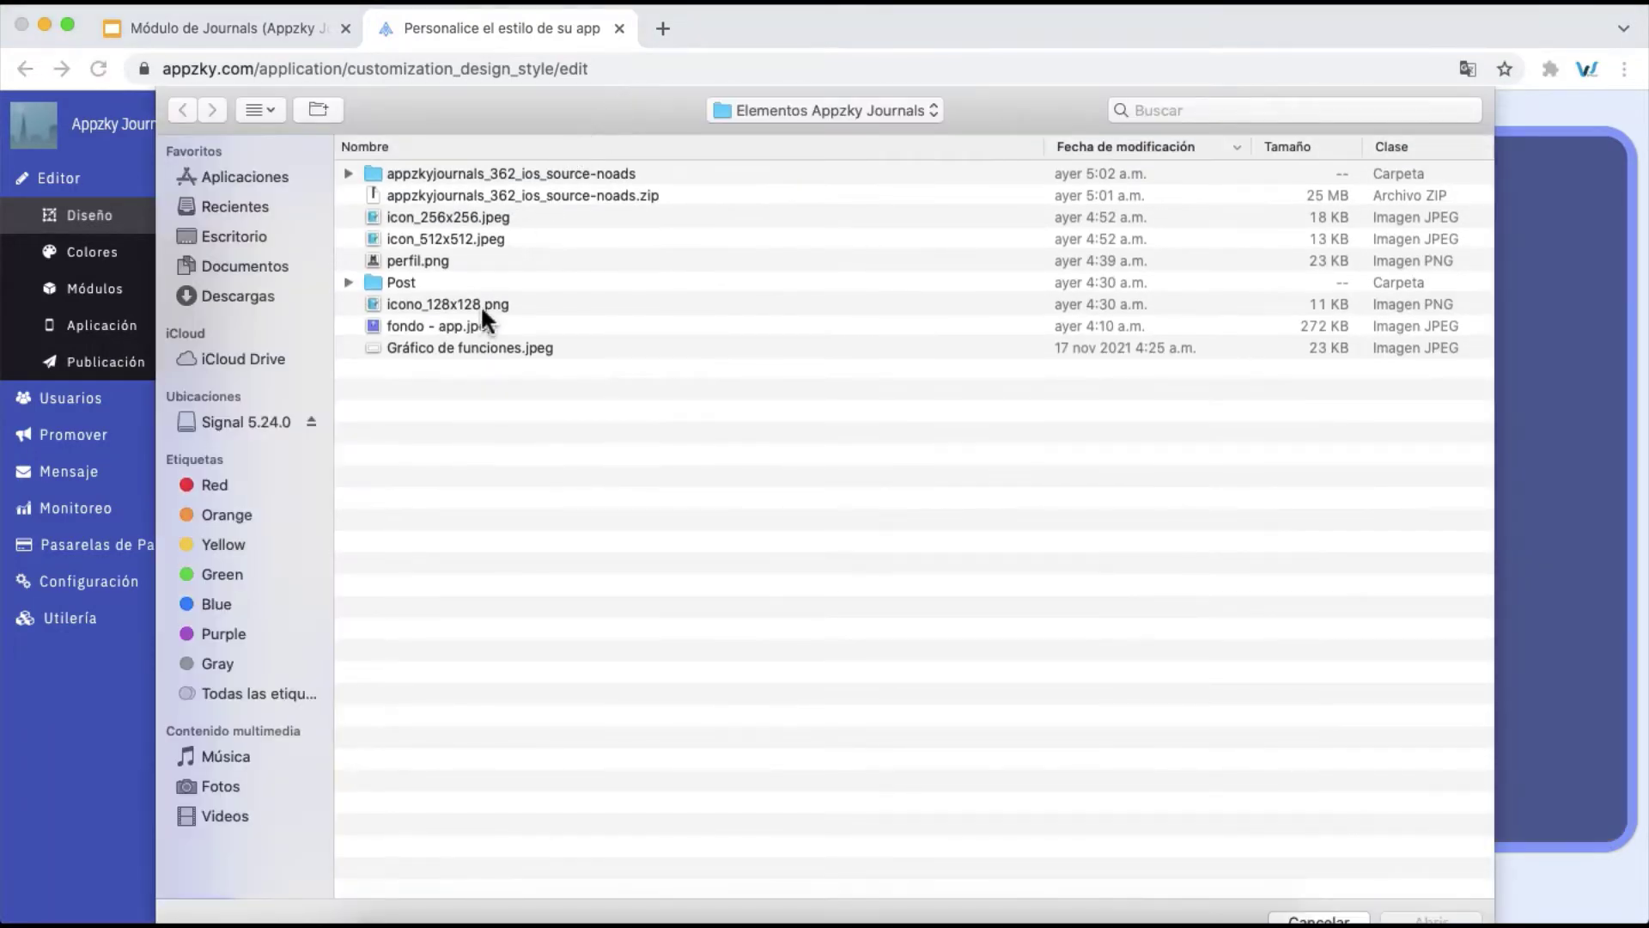
pyautogui.doubleClick(477, 326)
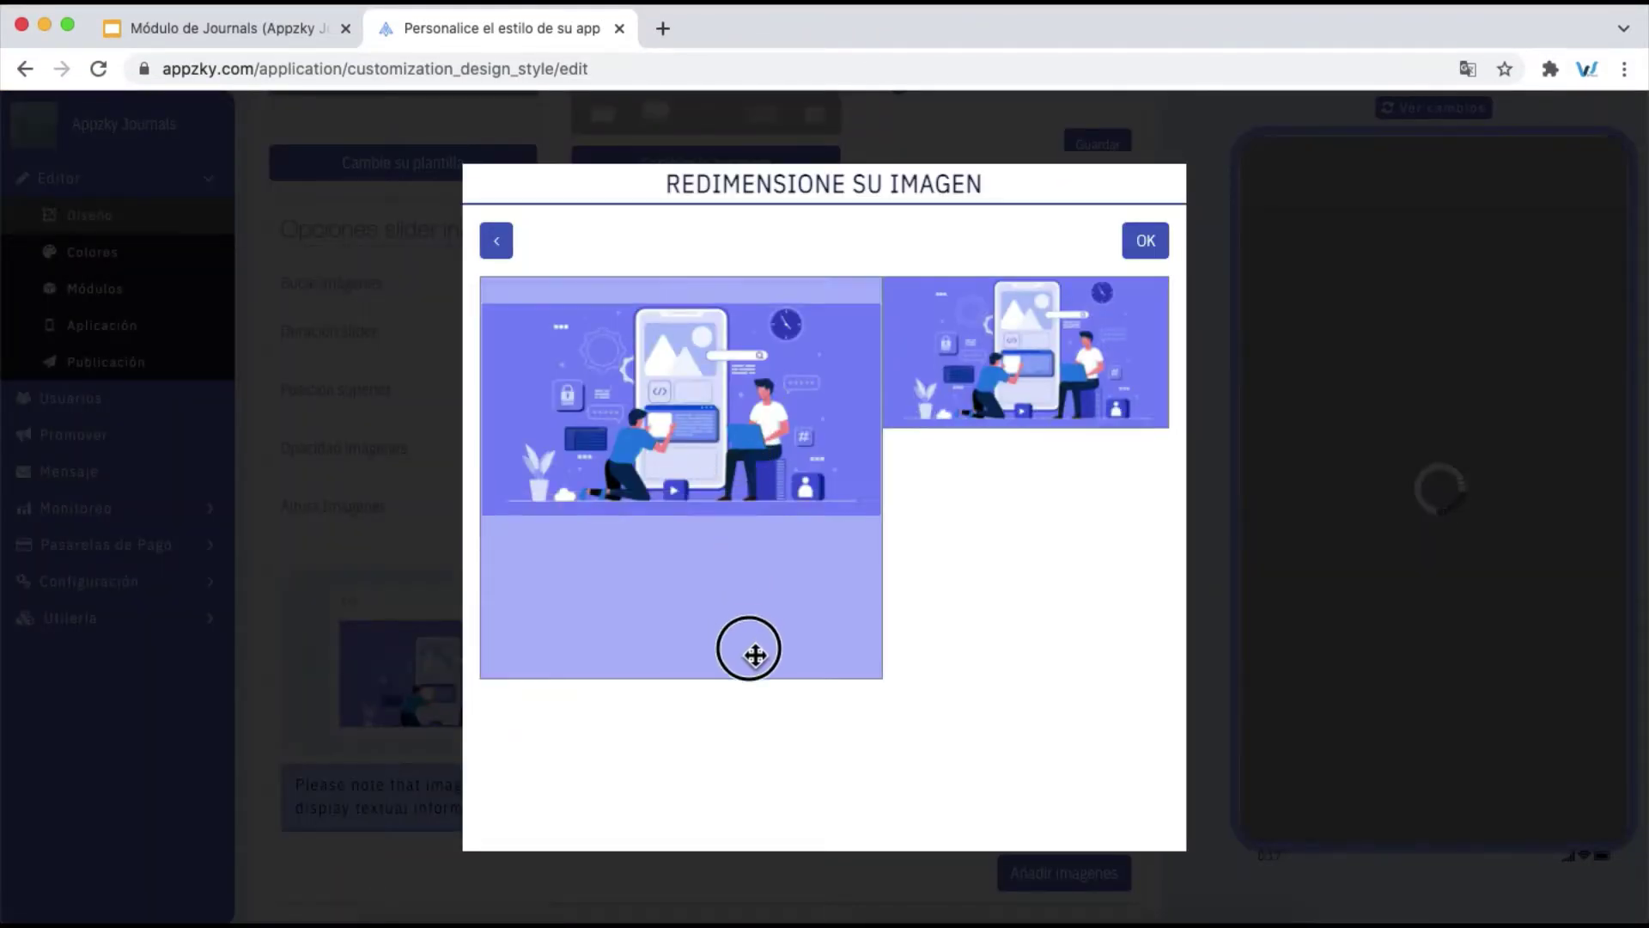
pyautogui.moveTo(751, 655); pyautogui.dragTo(772, 589)
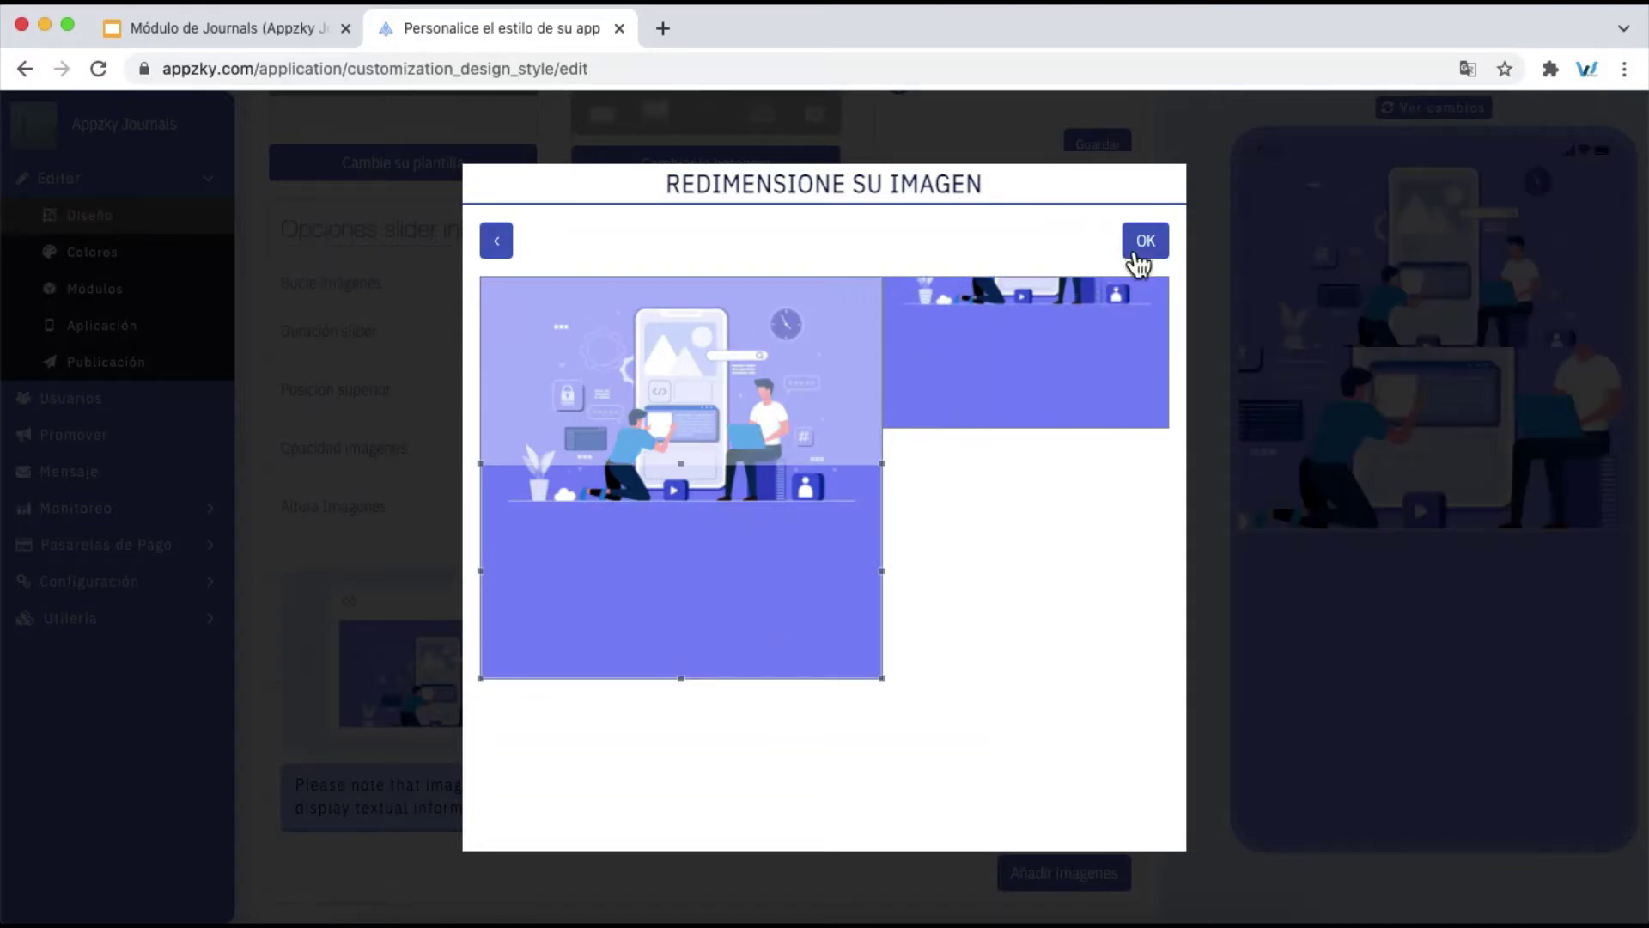
pyautogui.click(1142, 240)
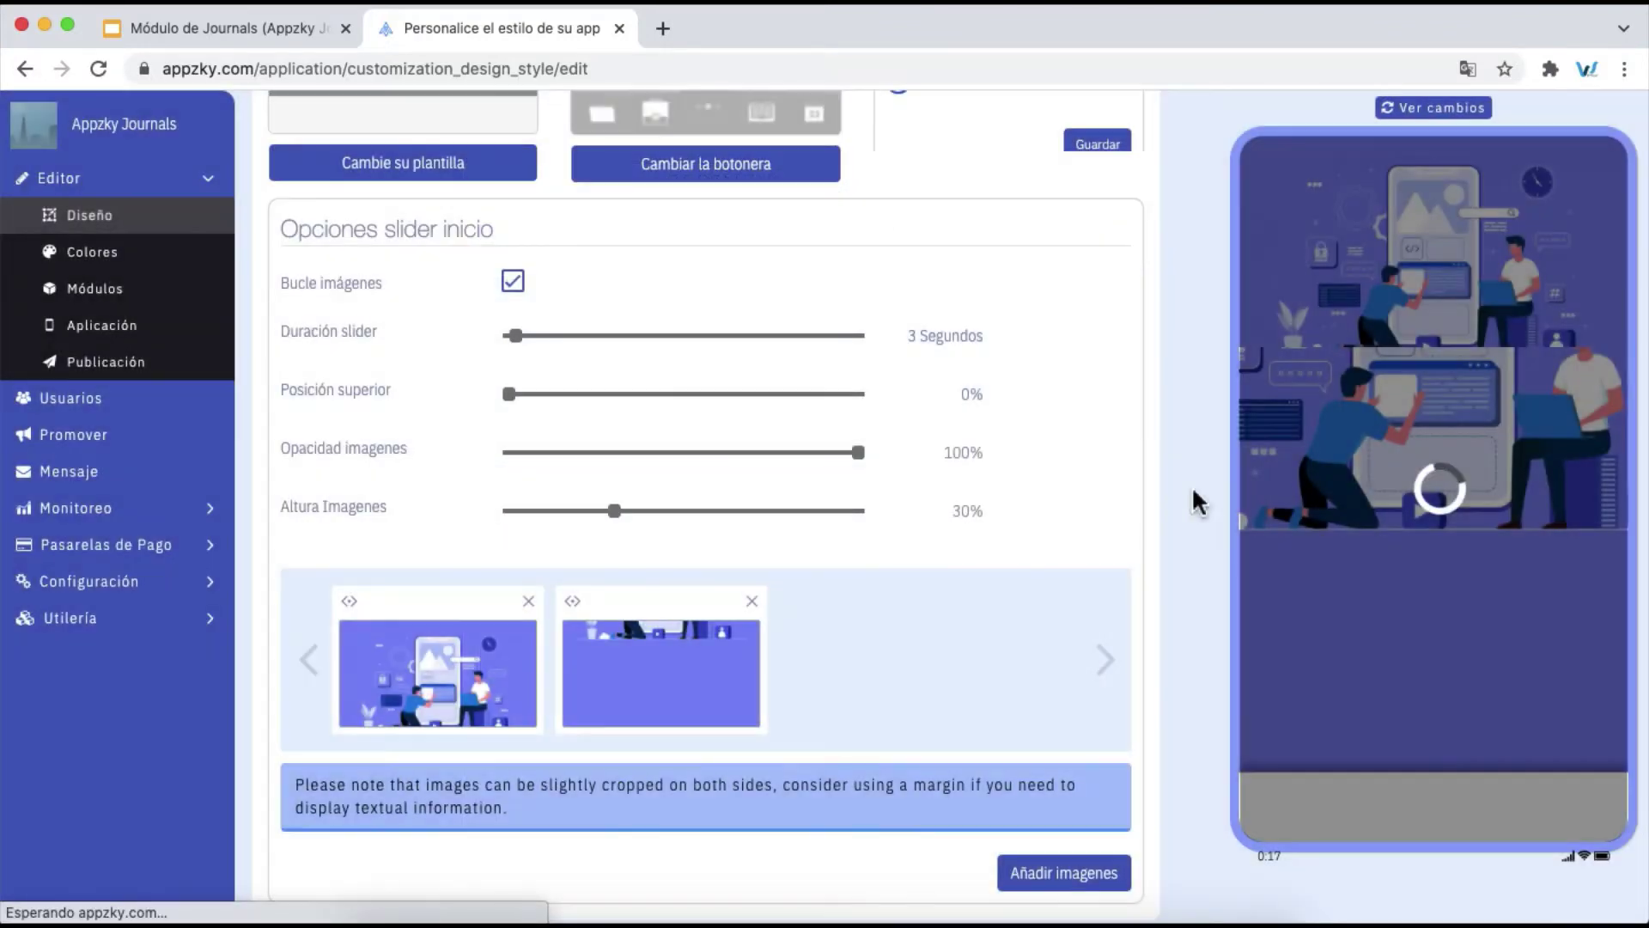
pyautogui.scroll(1, 1214, 507)
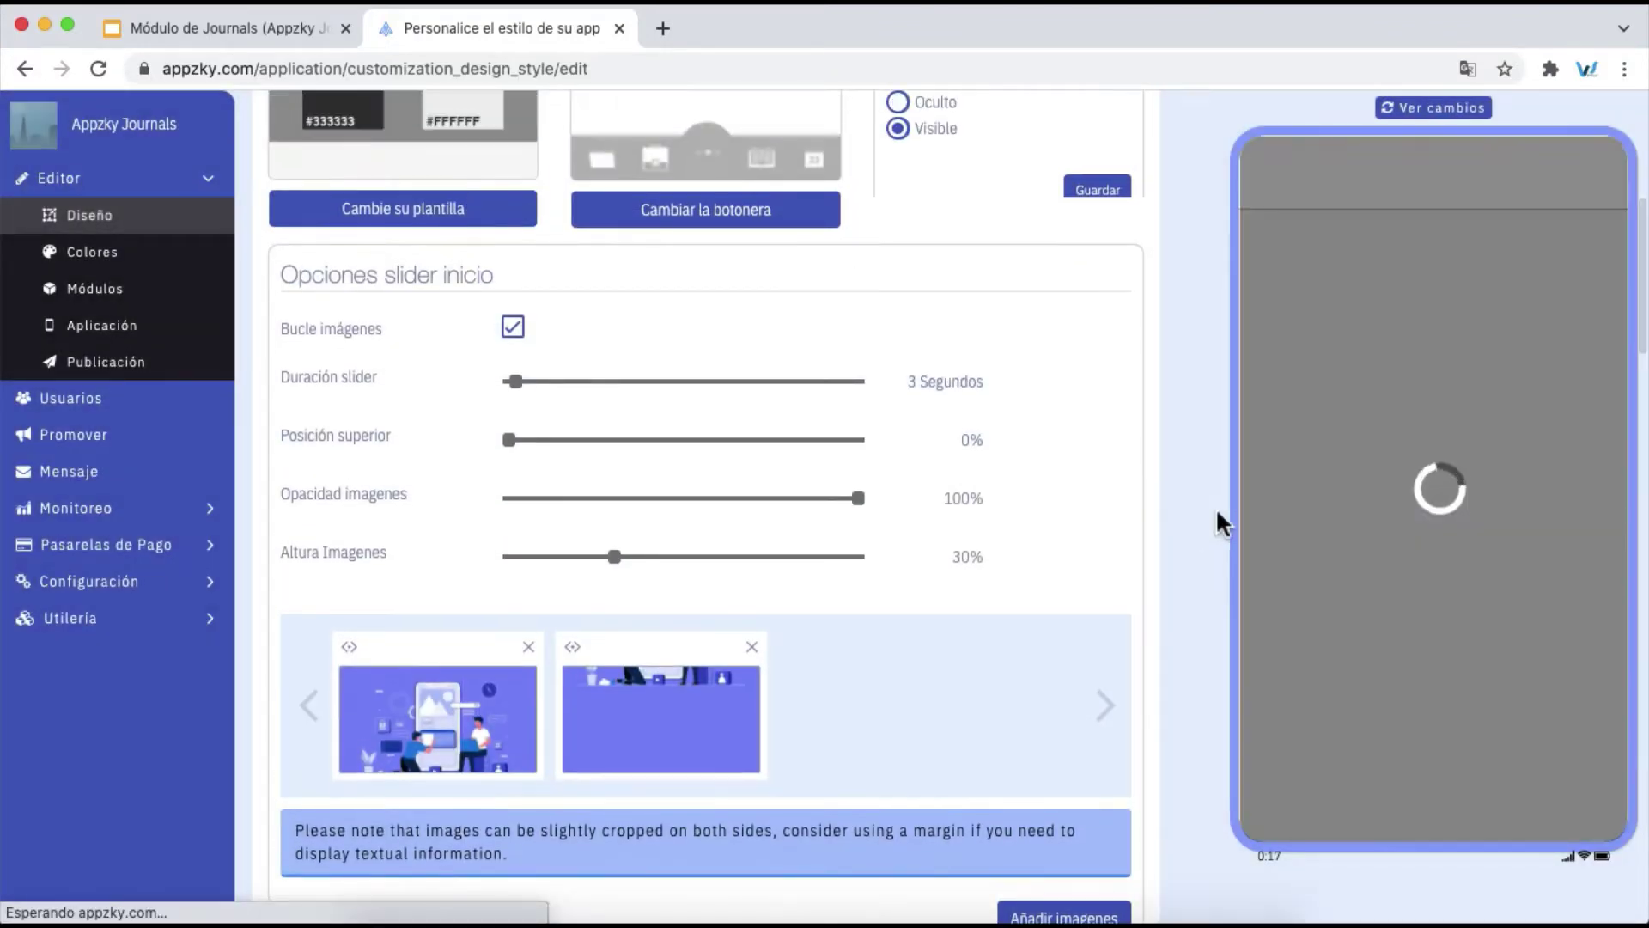
pyautogui.click(1458, 111)
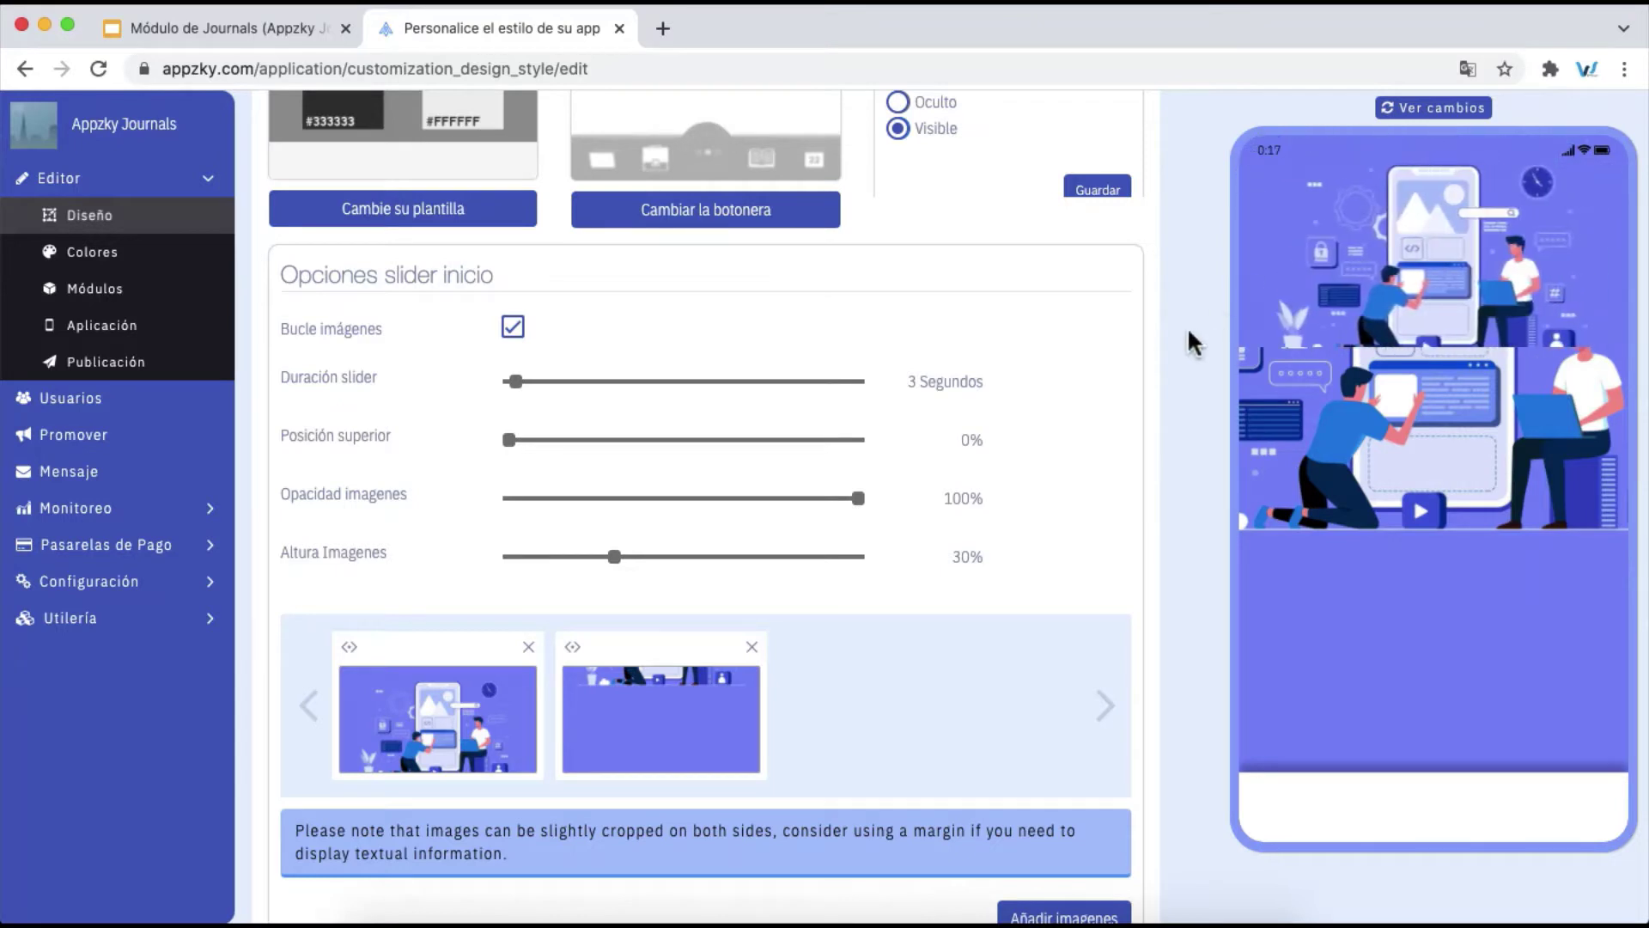
# - Delete both slider images, untick 'Mostrar slider en inicio' and save with Guardar
pyautogui.click(753, 648)
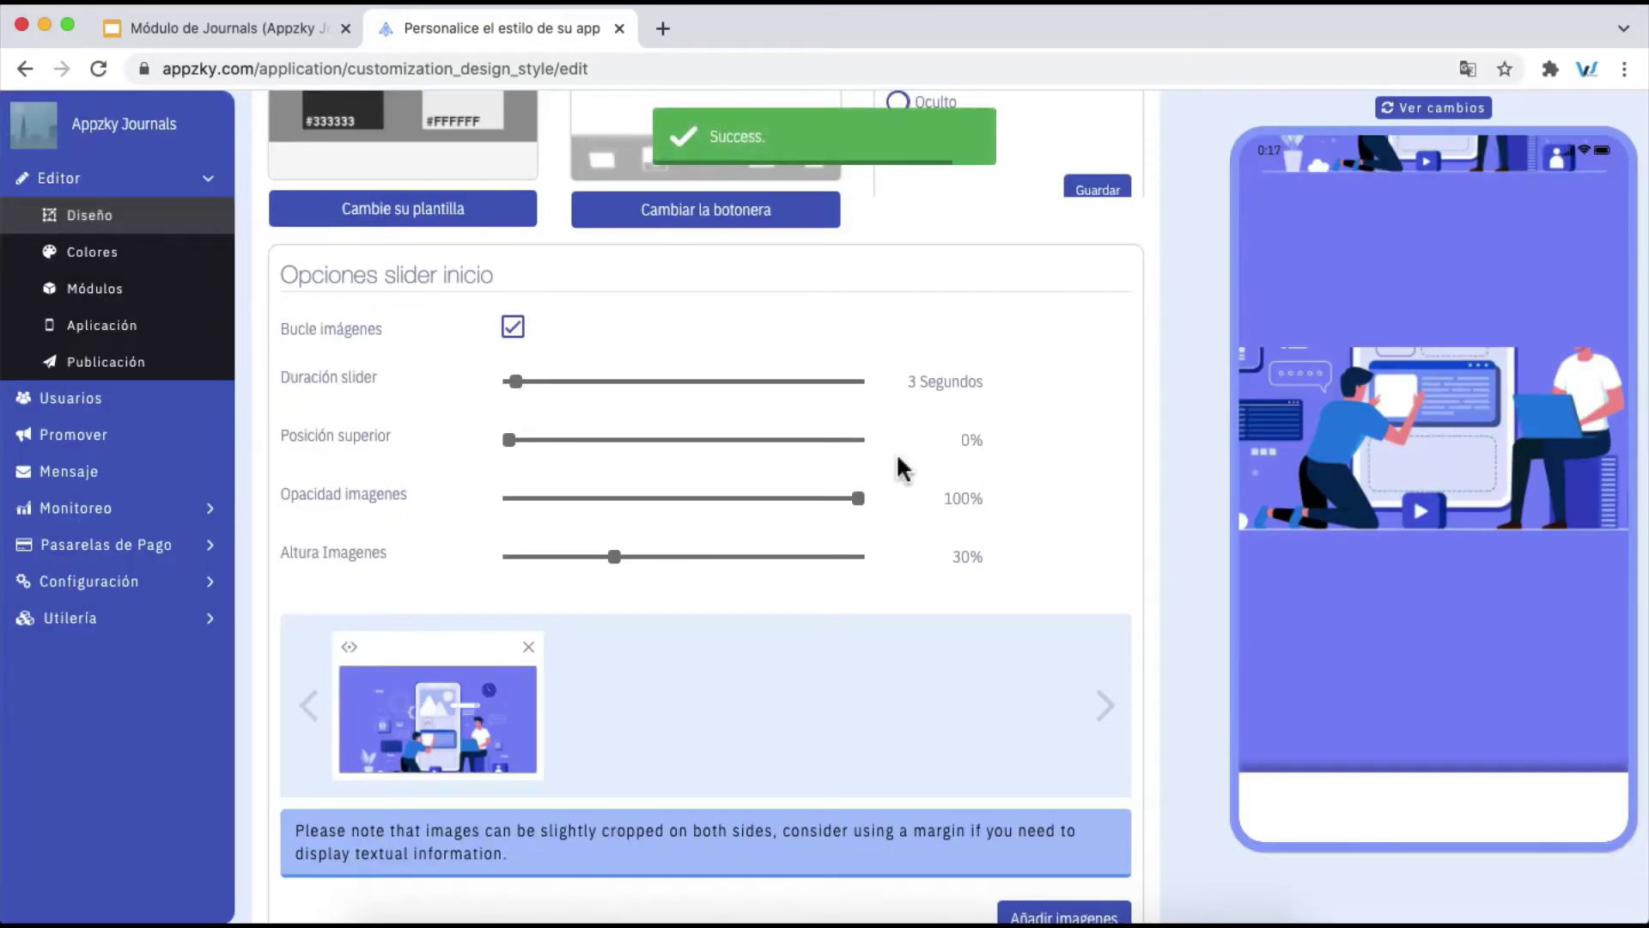
pyautogui.click(527, 647)
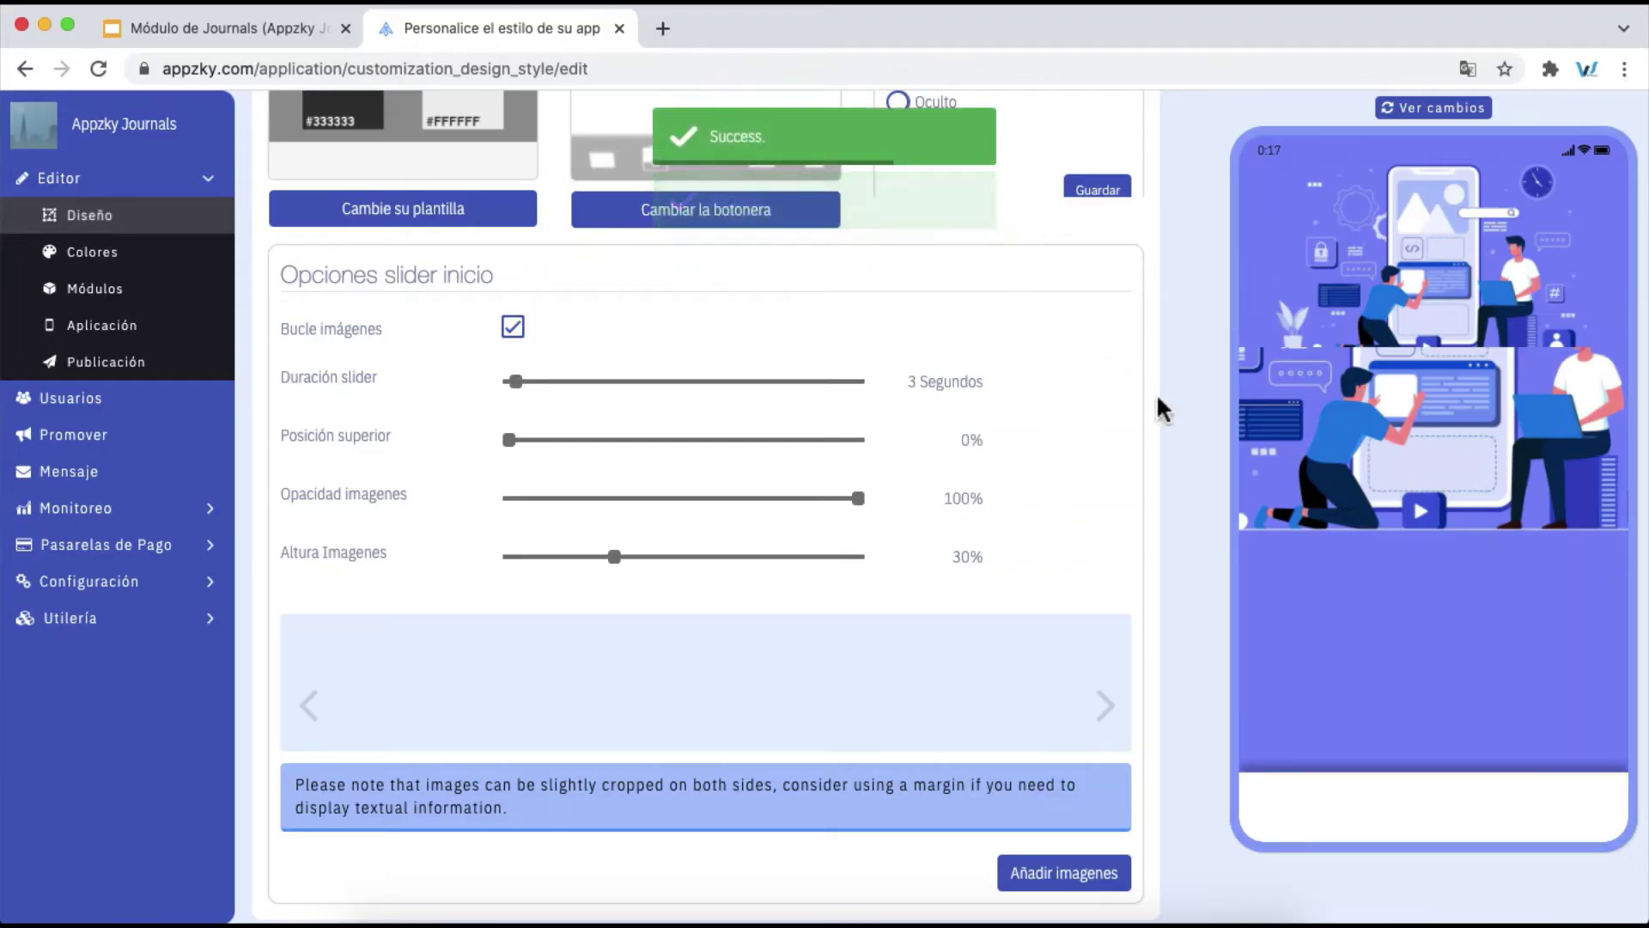
pyautogui.scroll(6, 1162, 399)
pyautogui.click(899, 372)
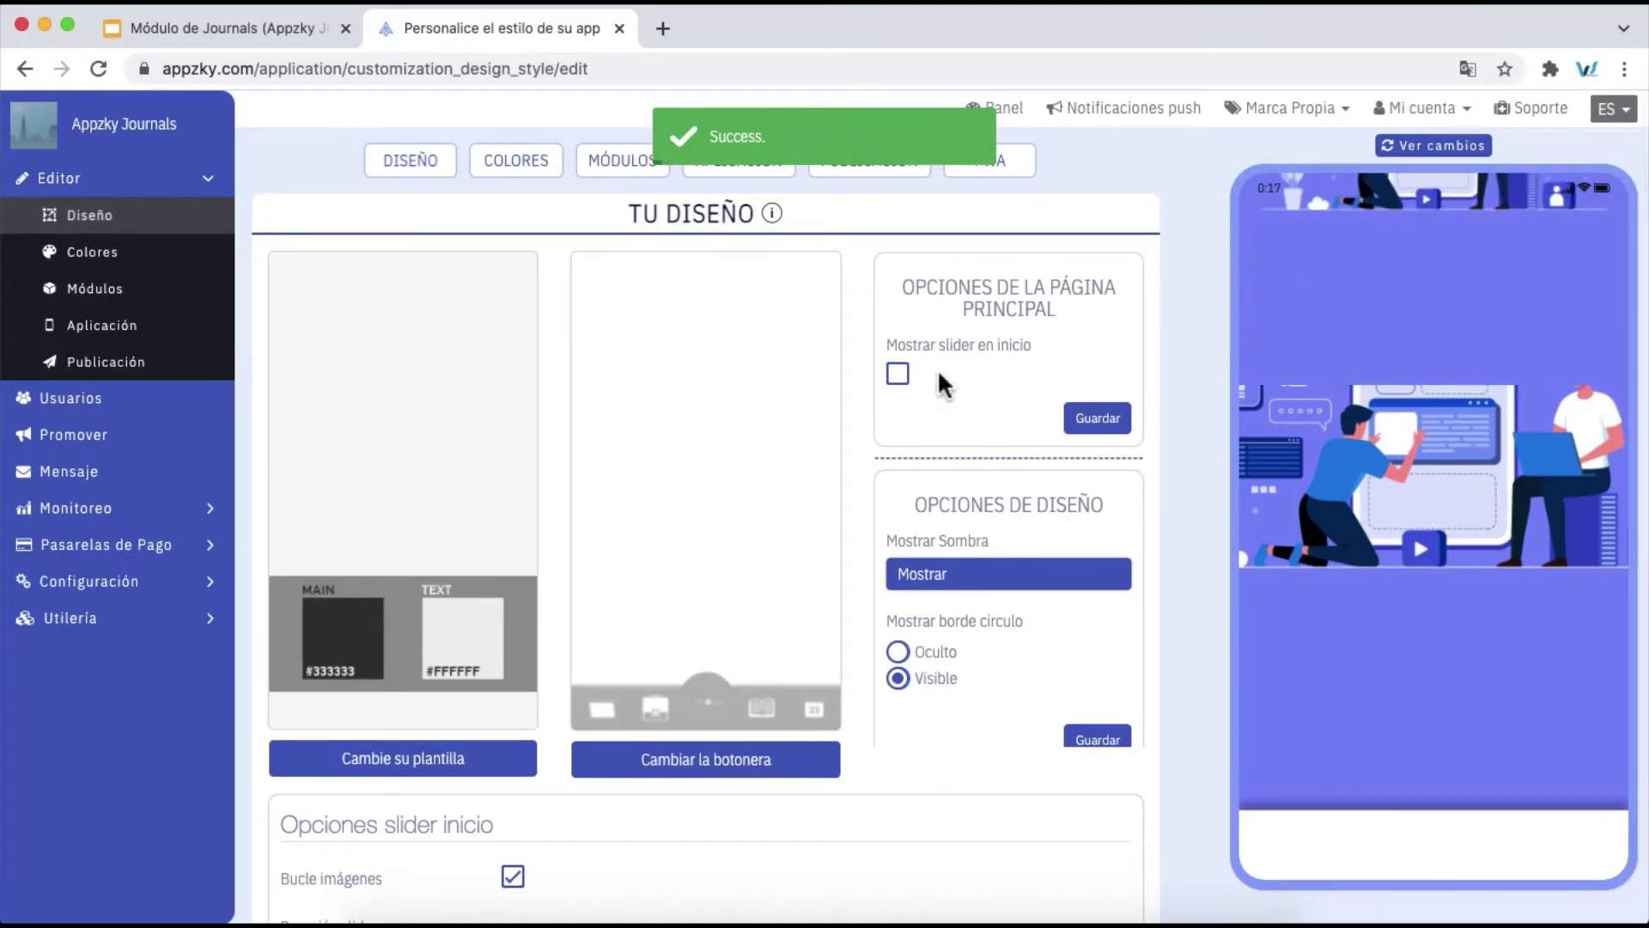
pyautogui.click(1107, 426)
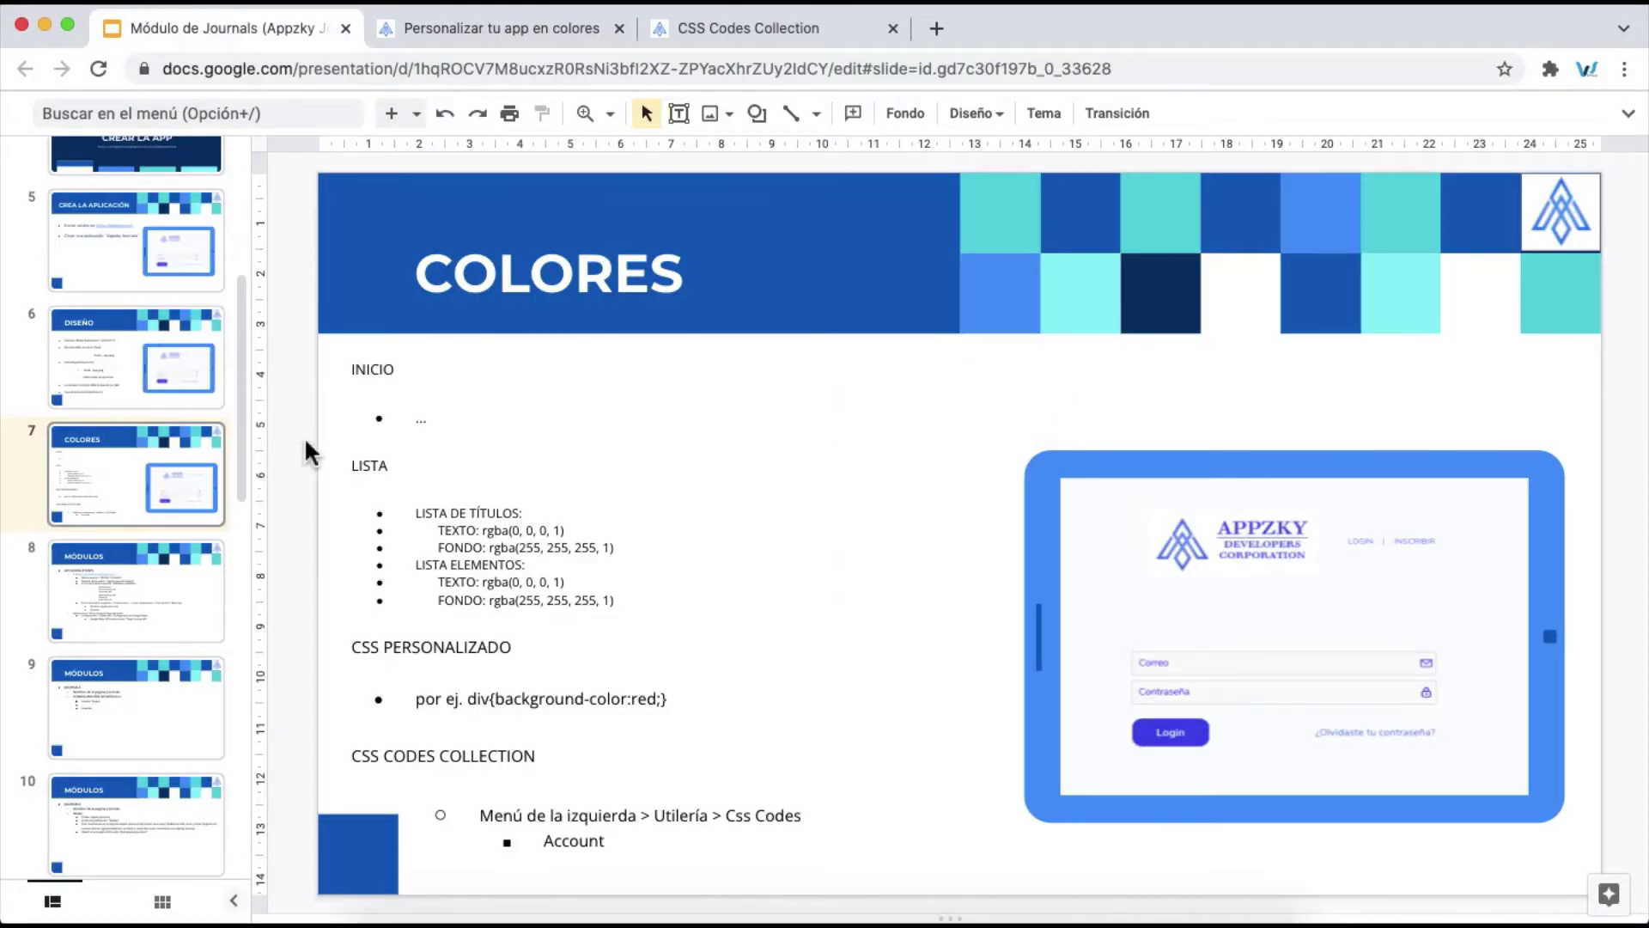
# - Bring up the Appzky Journals colour editor with its GENERAL, INICIO, CABECERA and TARJETA settings
pyautogui.click(497, 34)
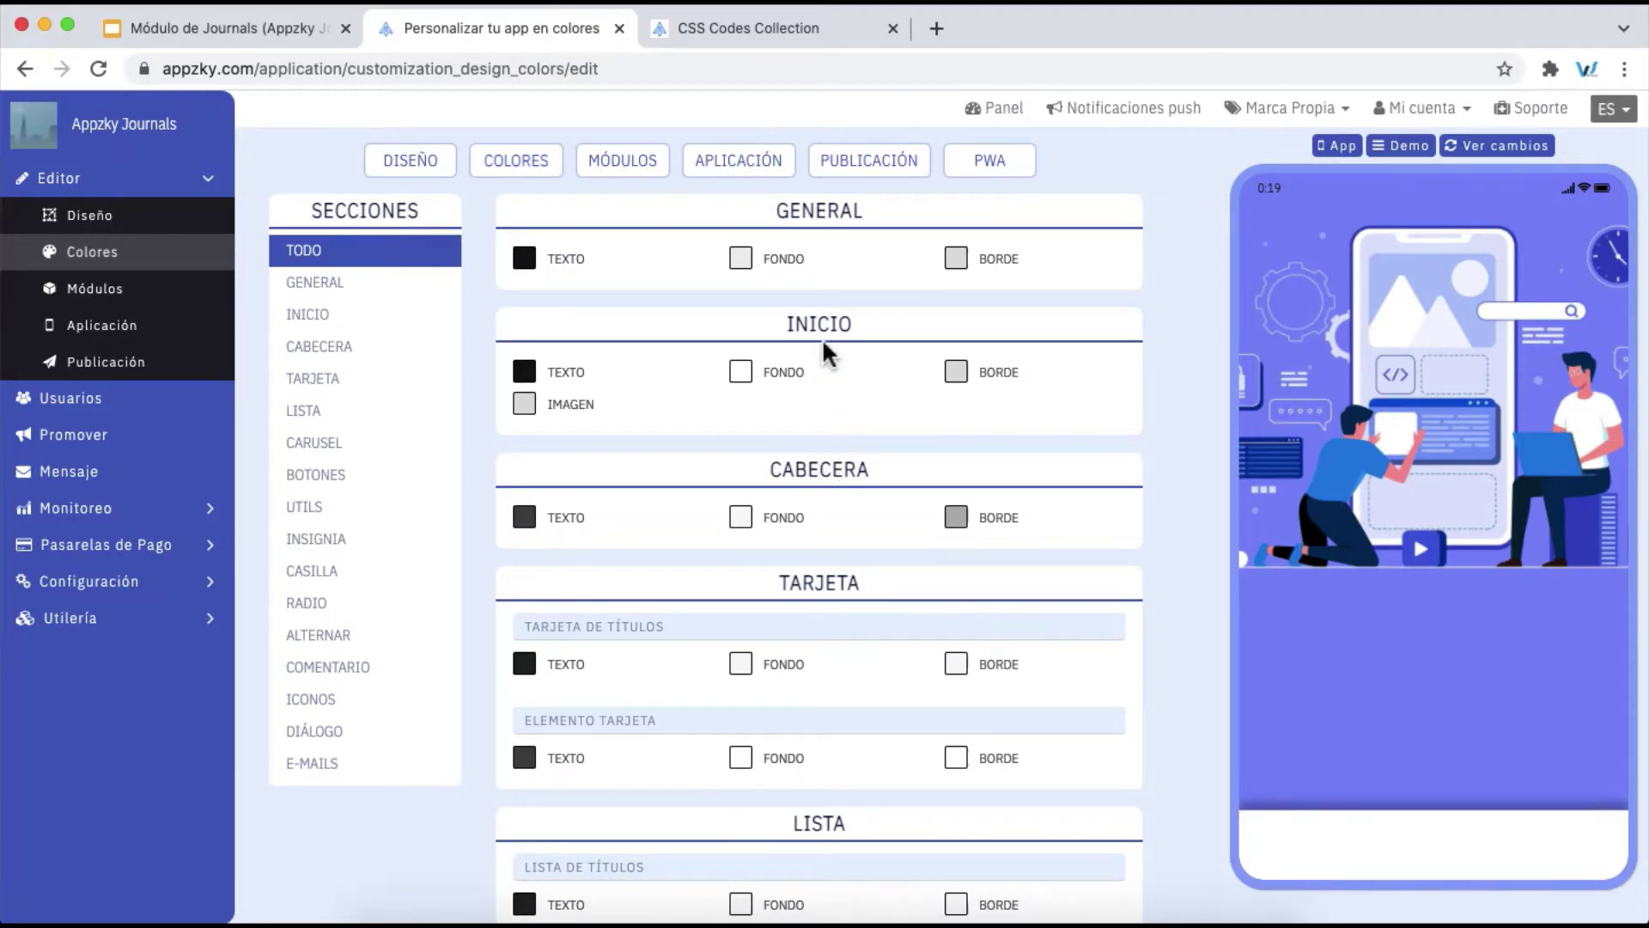
pyautogui.scroll(-10, 822, 338)
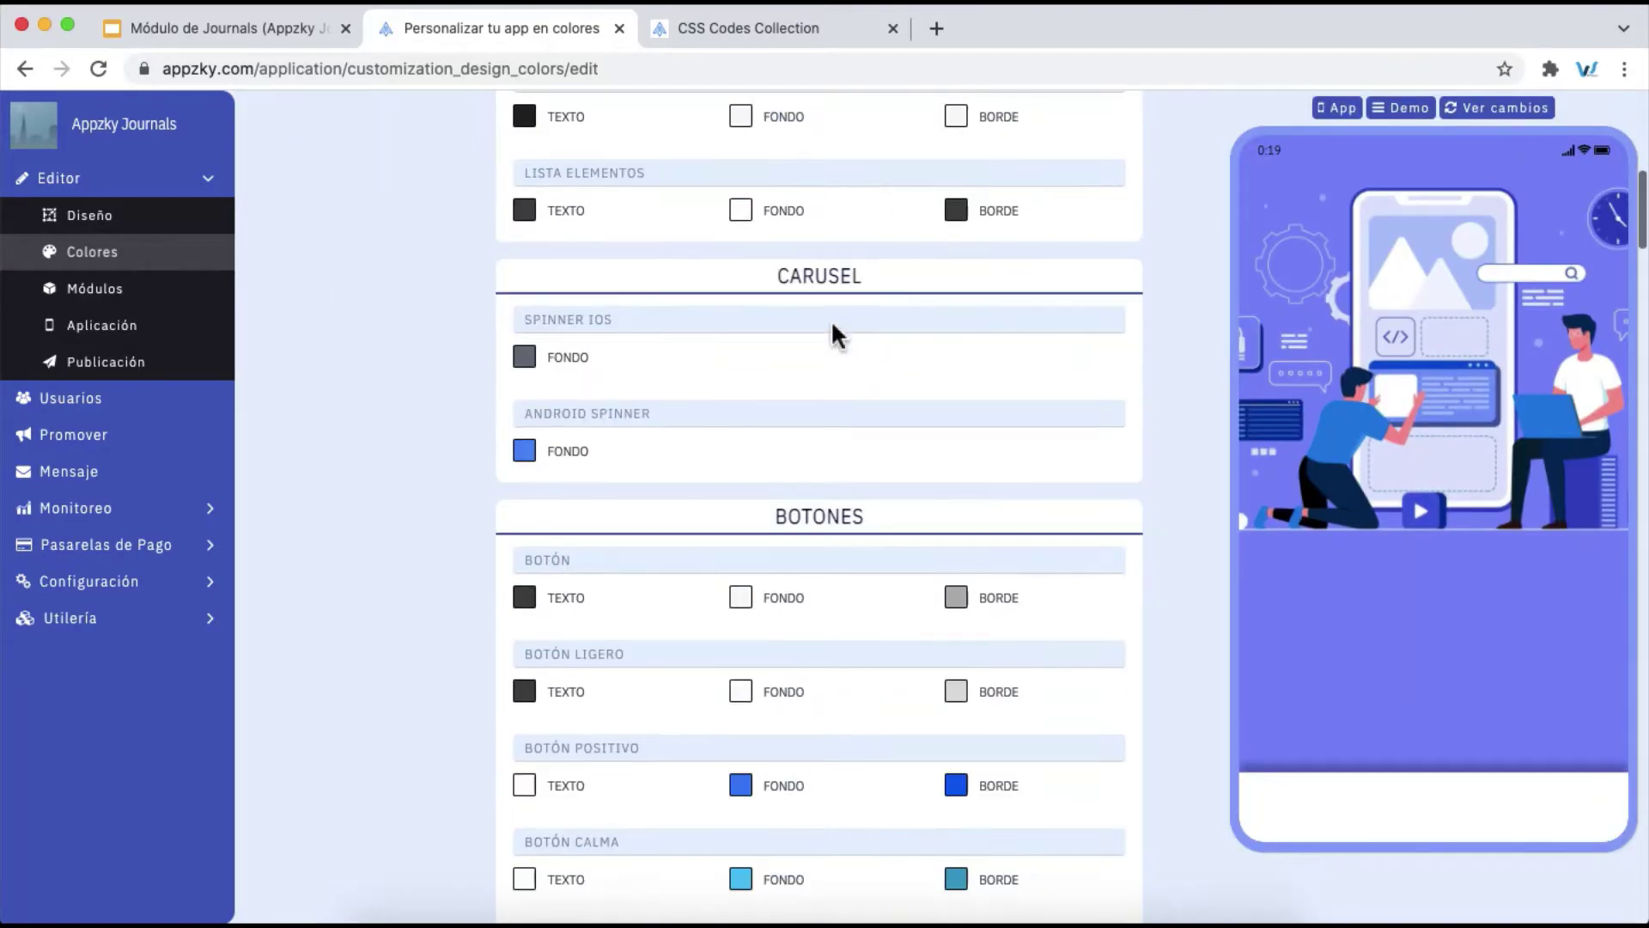
pyautogui.scroll(-4, 824, 512)
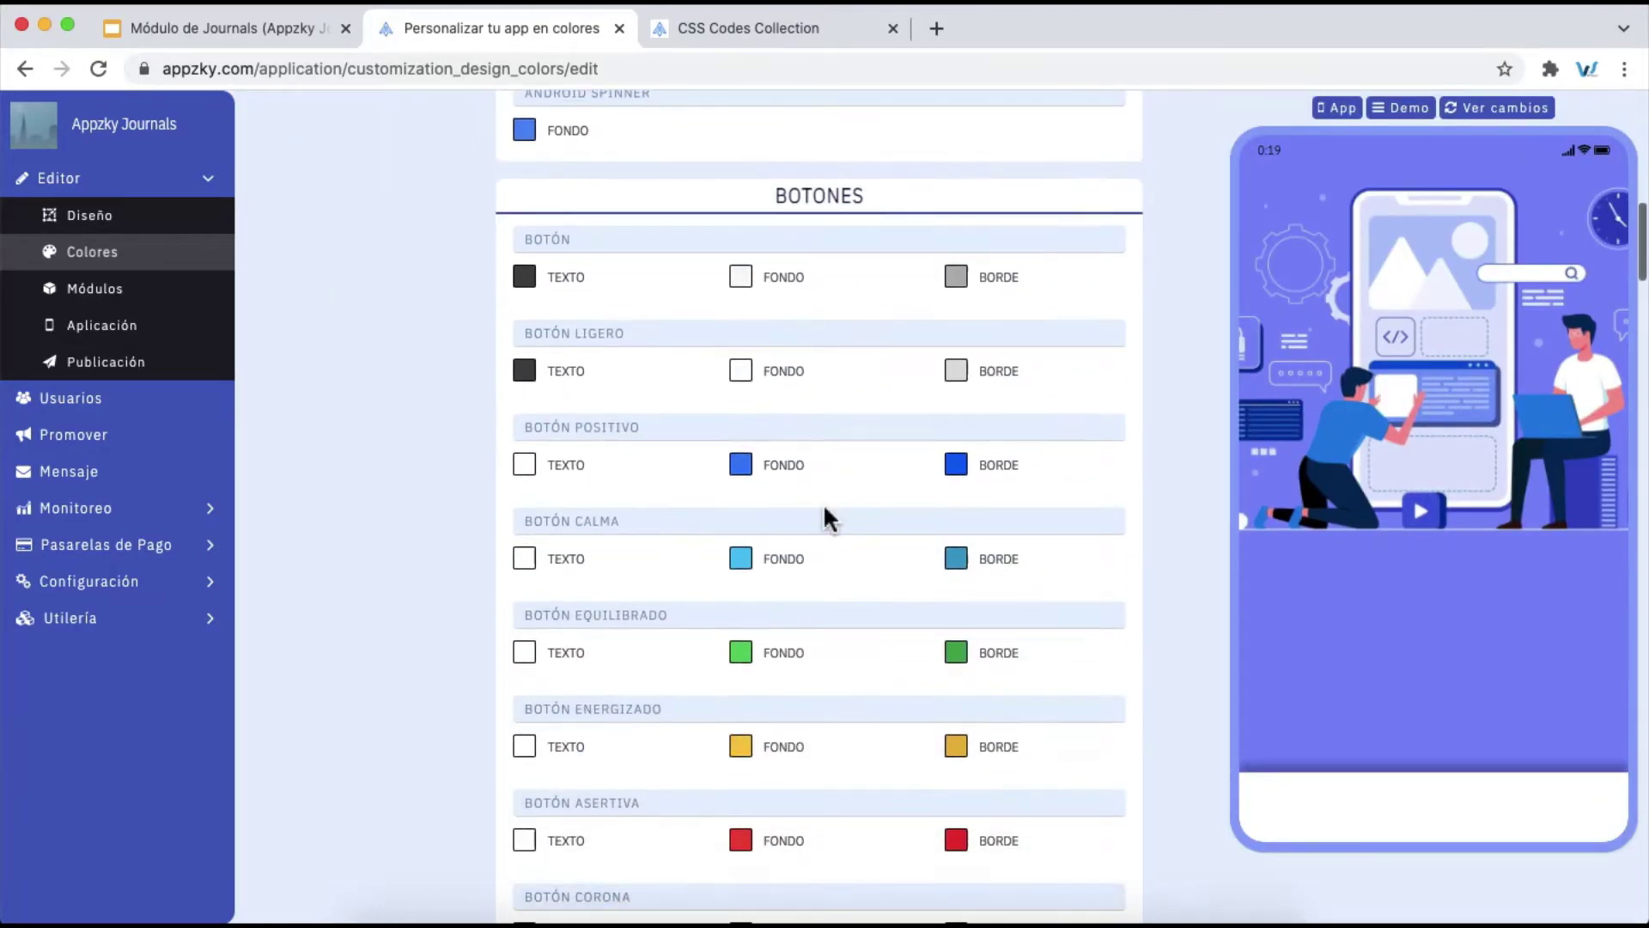
pyautogui.click(425, 657)
pyautogui.scroll(10, 427, 659)
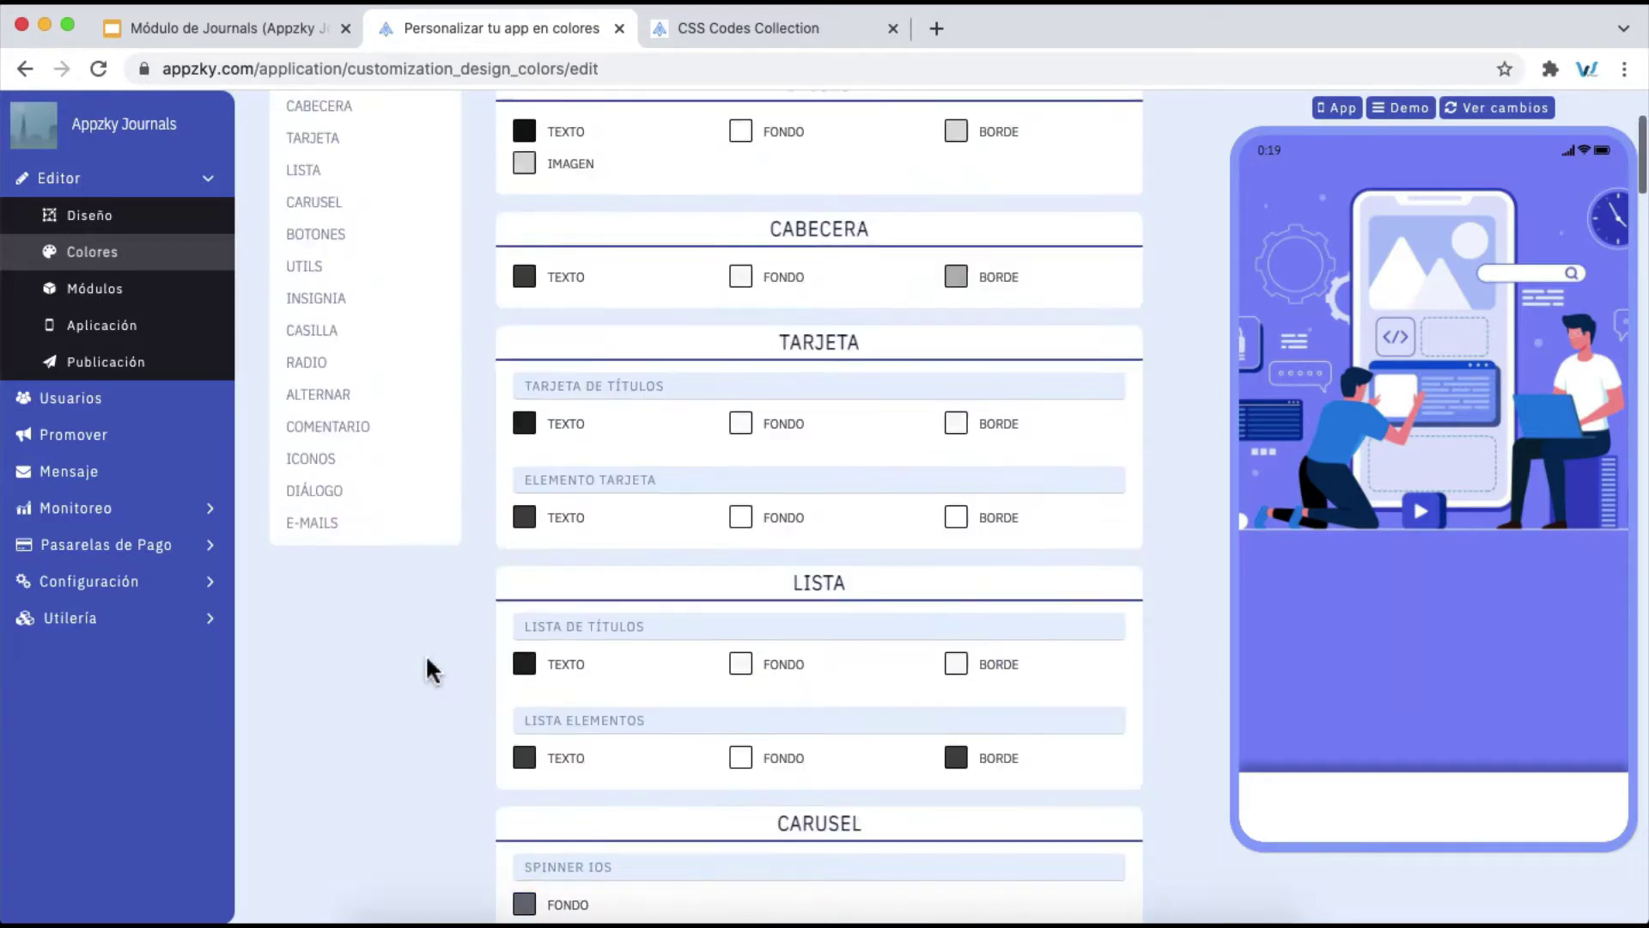
pyautogui.scroll(4, 427, 660)
pyautogui.click(537, 271)
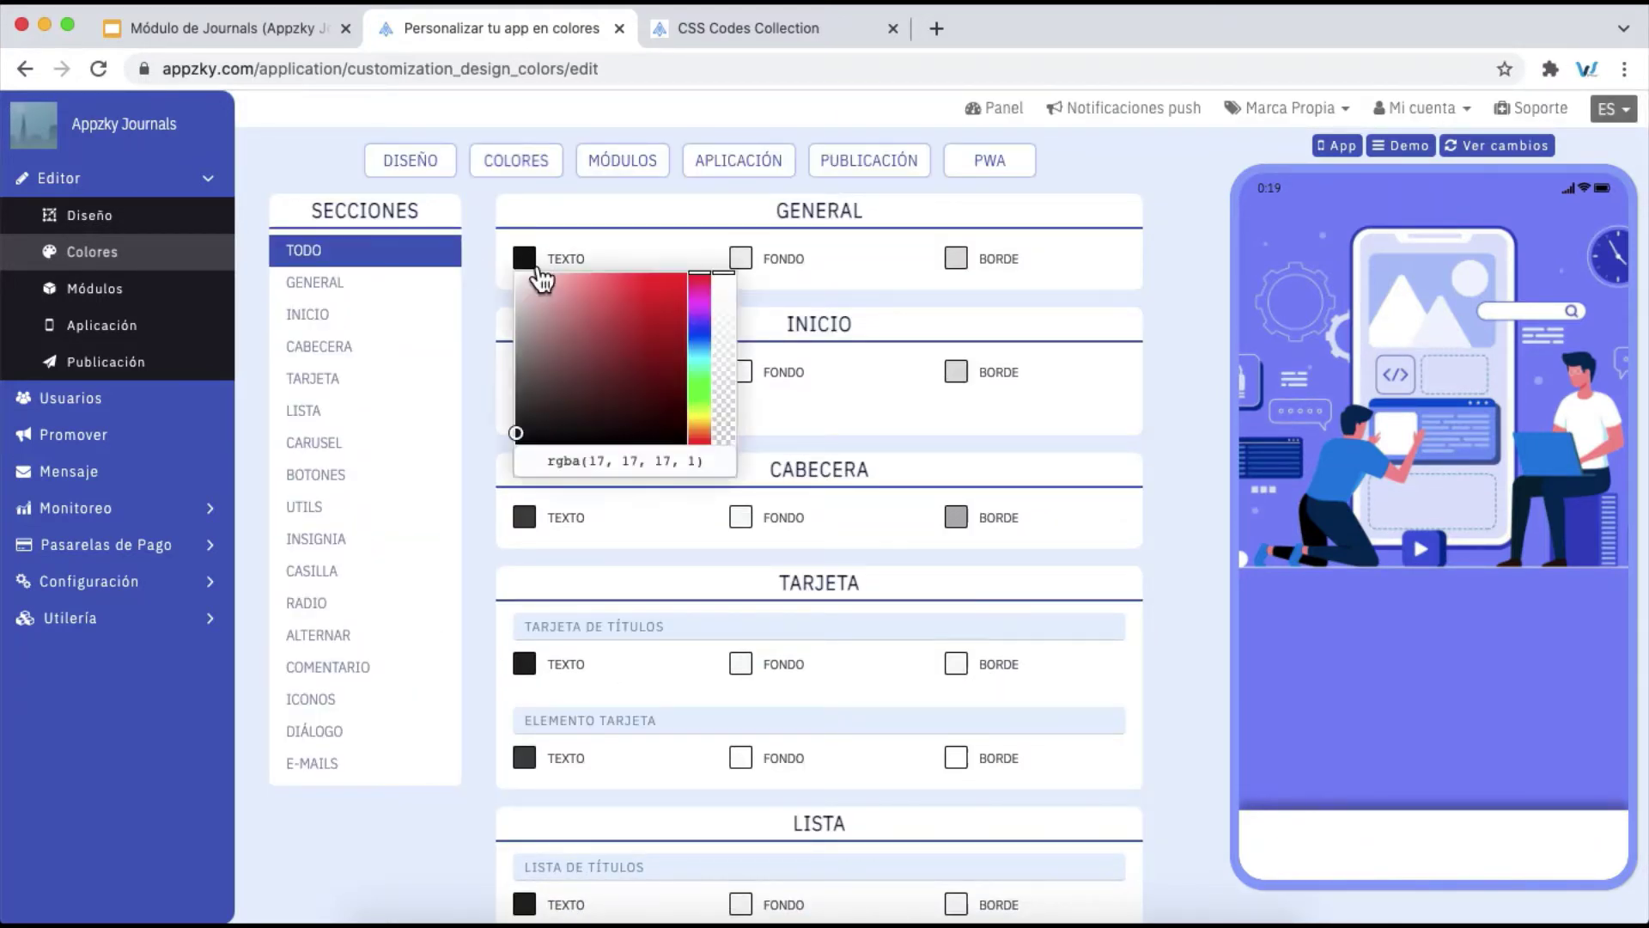
pyautogui.tripleClick(578, 464)
pyautogui.hotkey('ctrl', 'c')
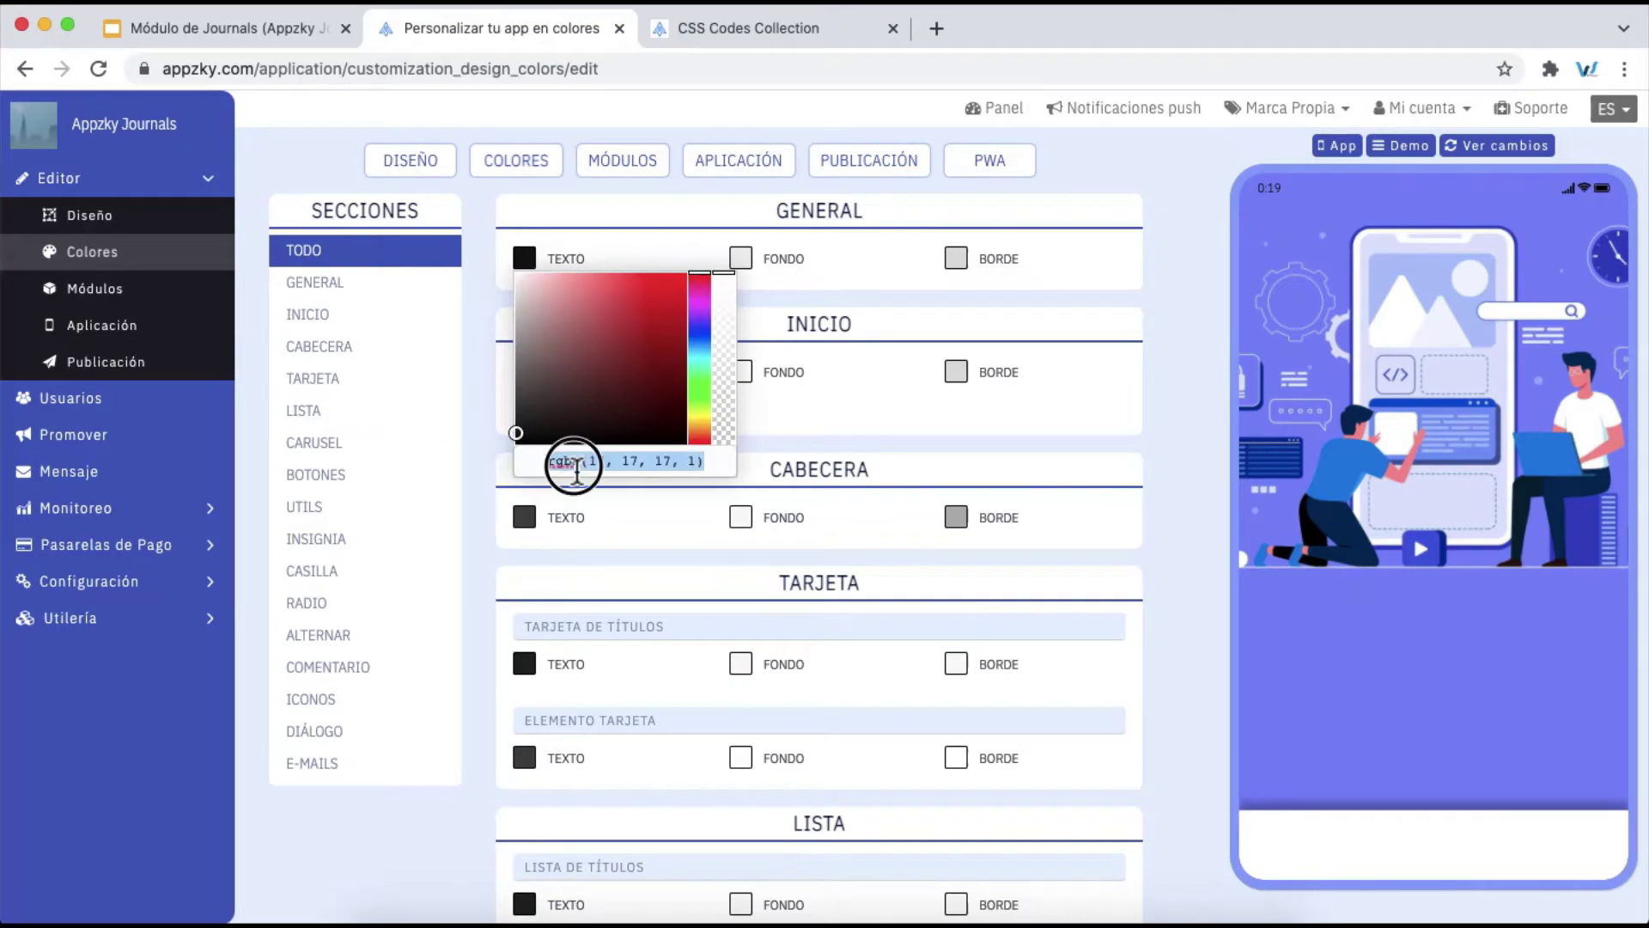
pyautogui.moveTo(520, 436)
pyautogui.mouseDown()
pyautogui.moveTo(599, 362)
pyautogui.moveTo(624, 296)
pyautogui.moveTo(642, 318)
pyautogui.moveTo(548, 293)
pyautogui.moveTo(554, 279)
pyautogui.moveTo(634, 282)
pyautogui.moveTo(658, 301)
pyautogui.mouseUp()
pyautogui.tripleClick(606, 464)
pyautogui.hotkey('ctrl', 'v')
pyautogui.click(794, 402)
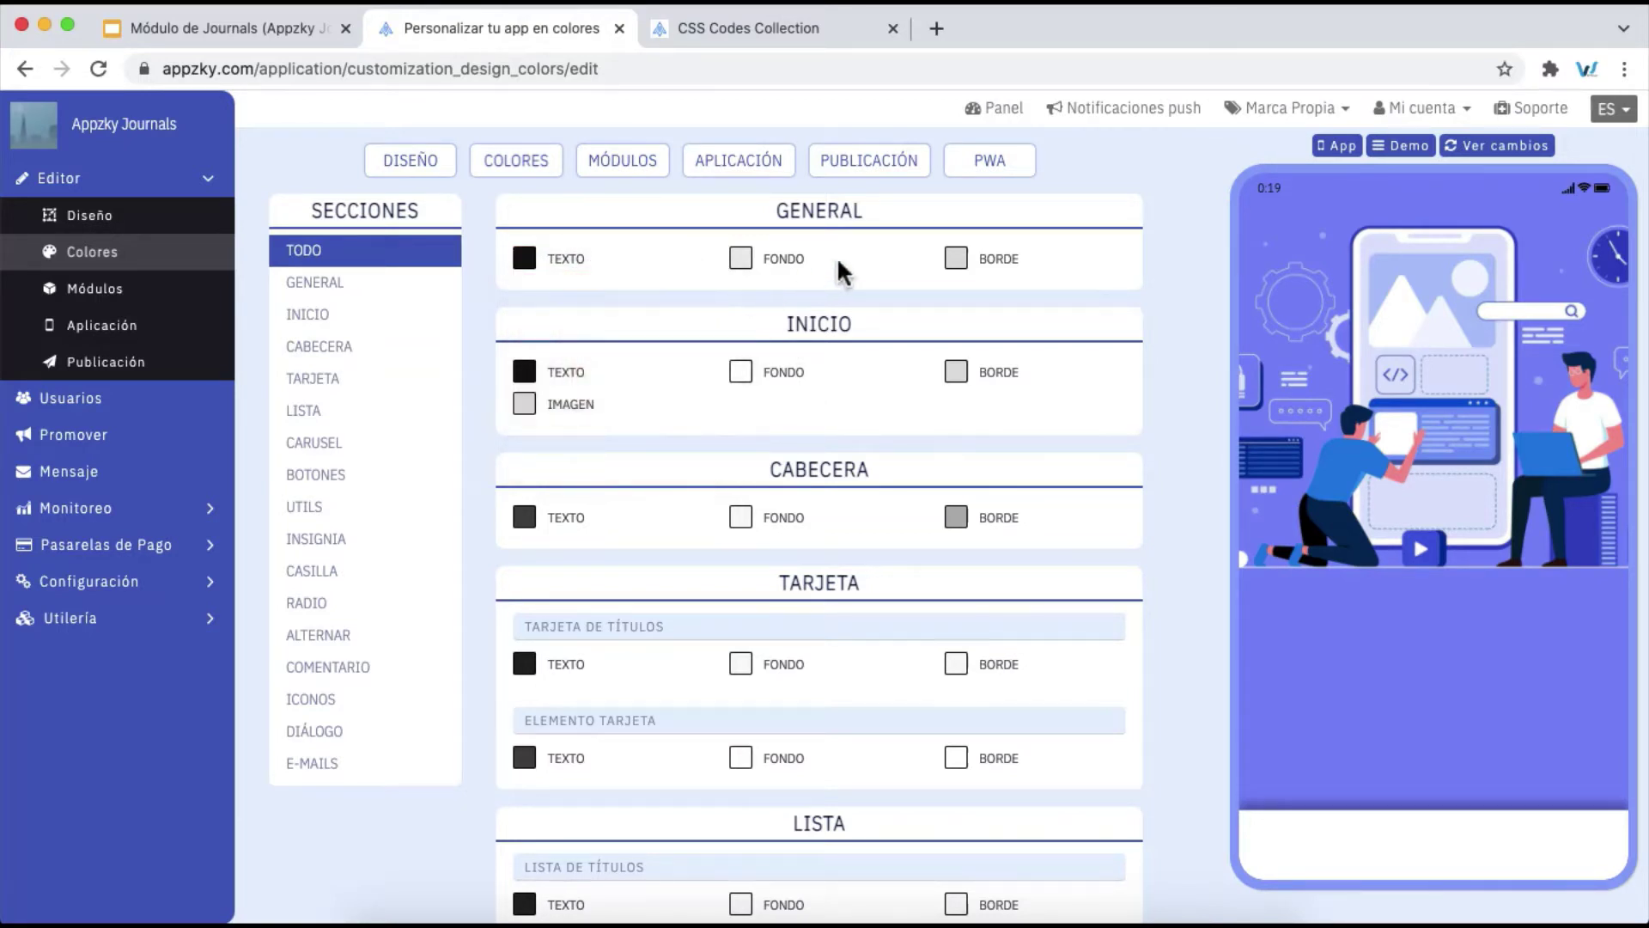
pyautogui.click(743, 262)
pyautogui.click(1087, 310)
pyautogui.scroll(-20, 1091, 316)
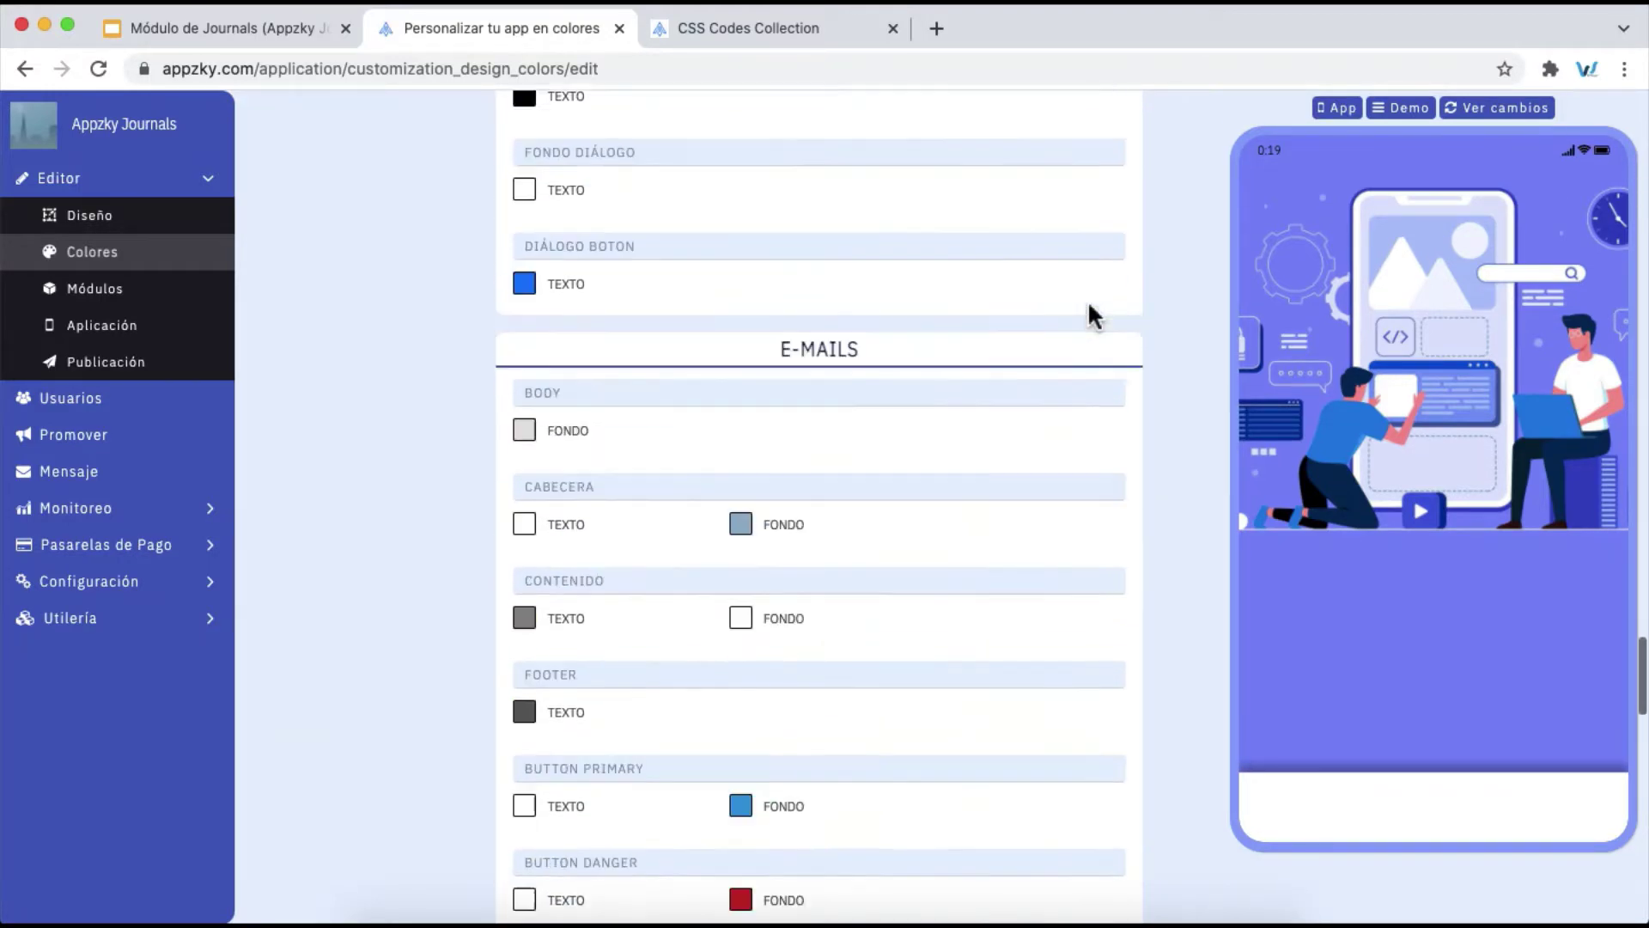
pyautogui.scroll(-15, 1090, 316)
pyautogui.click(730, 569)
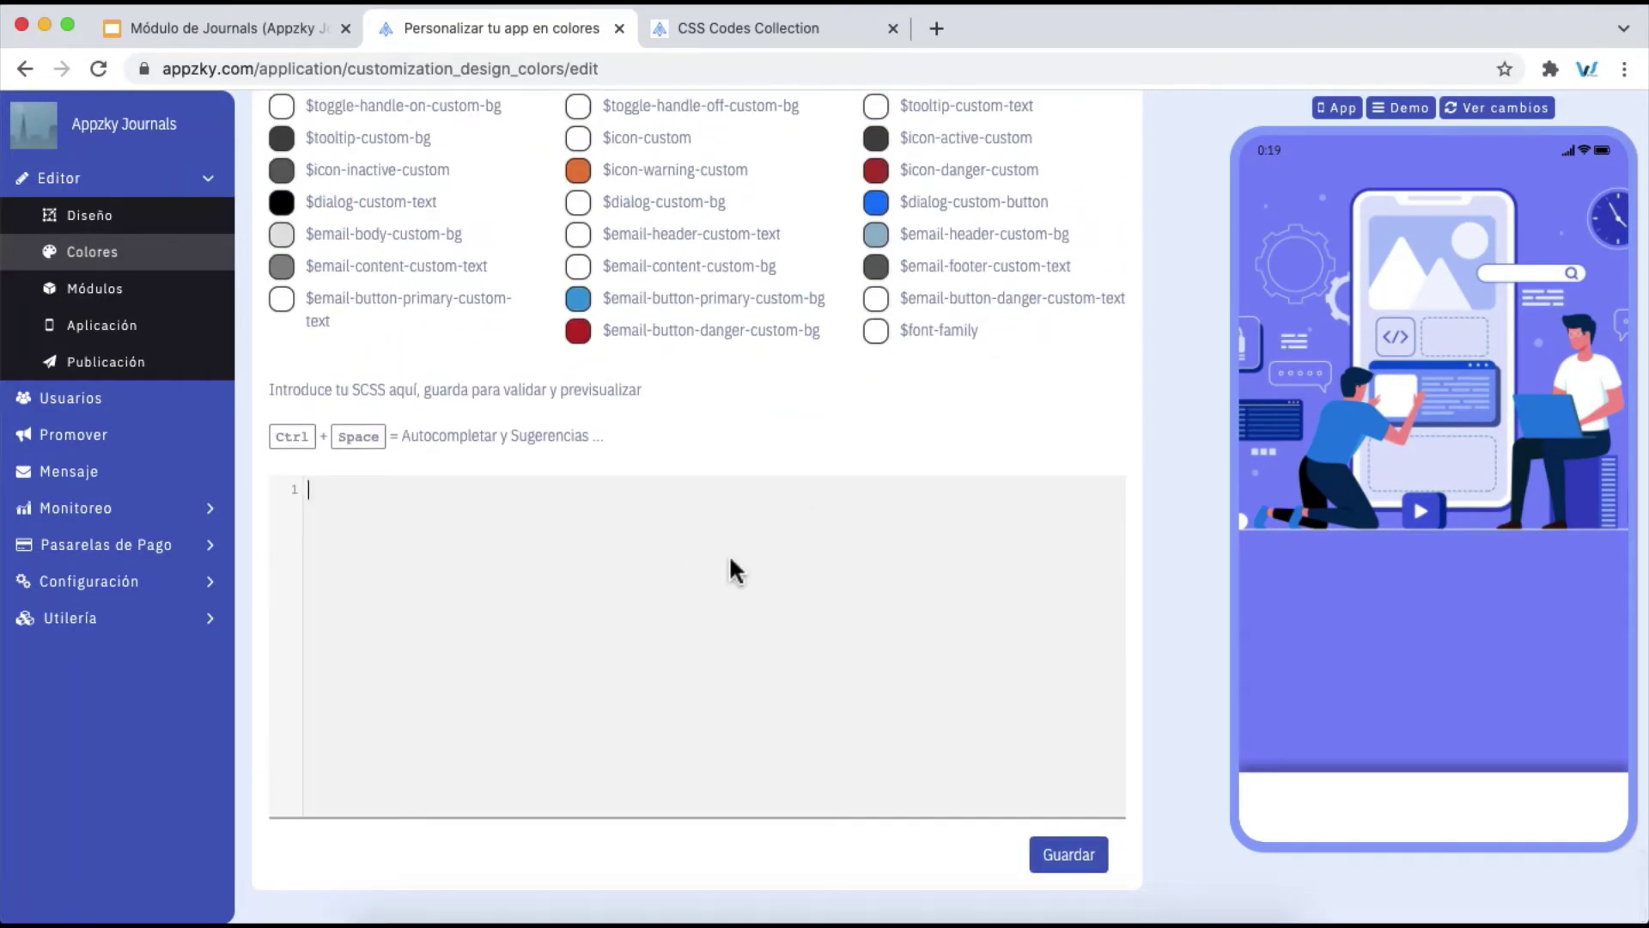
pyautogui.click(280, 37)
# - Search the CSS Codes Collection for ACCO and view CSS Template-1 for My Account
pyautogui.click(473, 33)
pyautogui.click(699, 28)
pyautogui.click(166, 442)
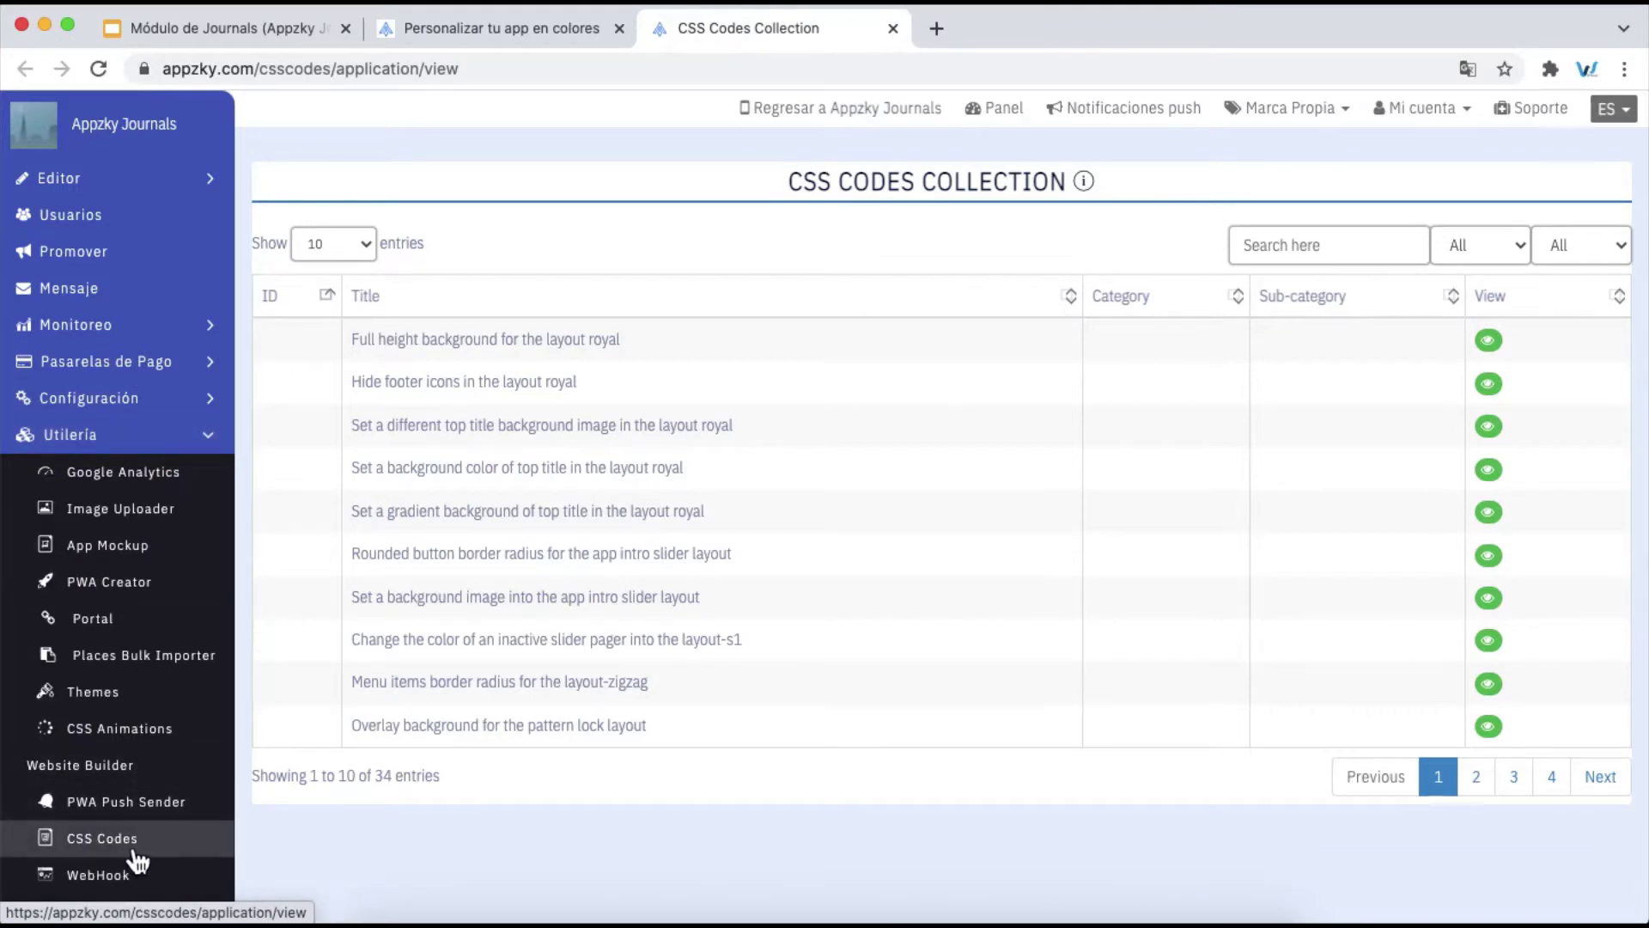
pyautogui.write('ACCO')
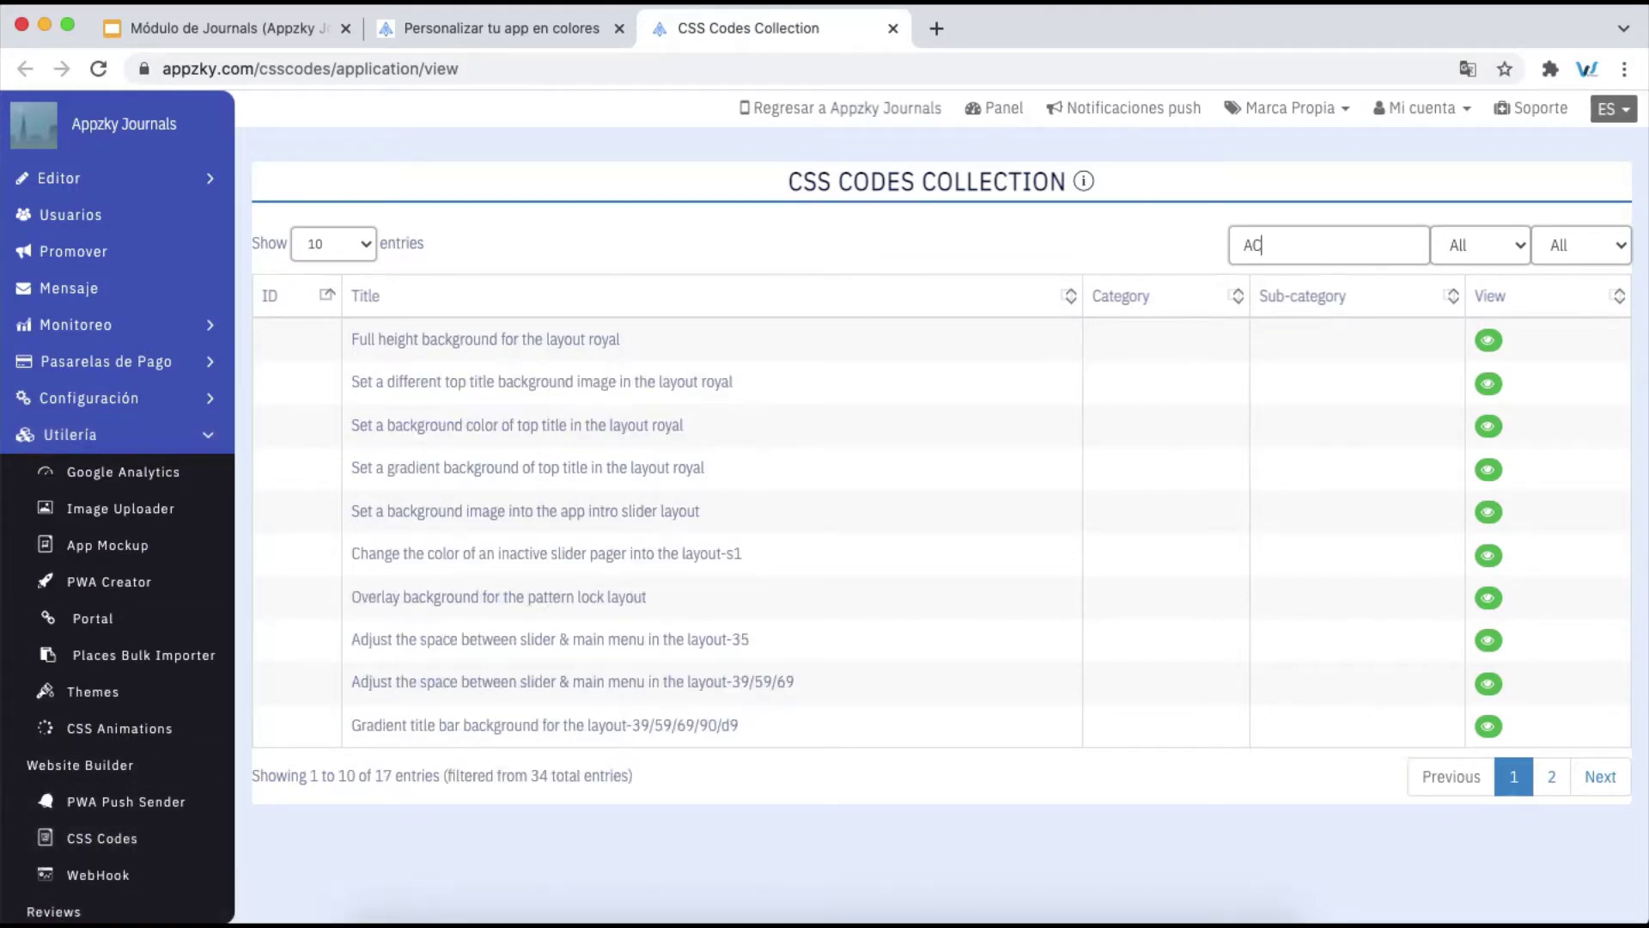
pyautogui.click(1487, 341)
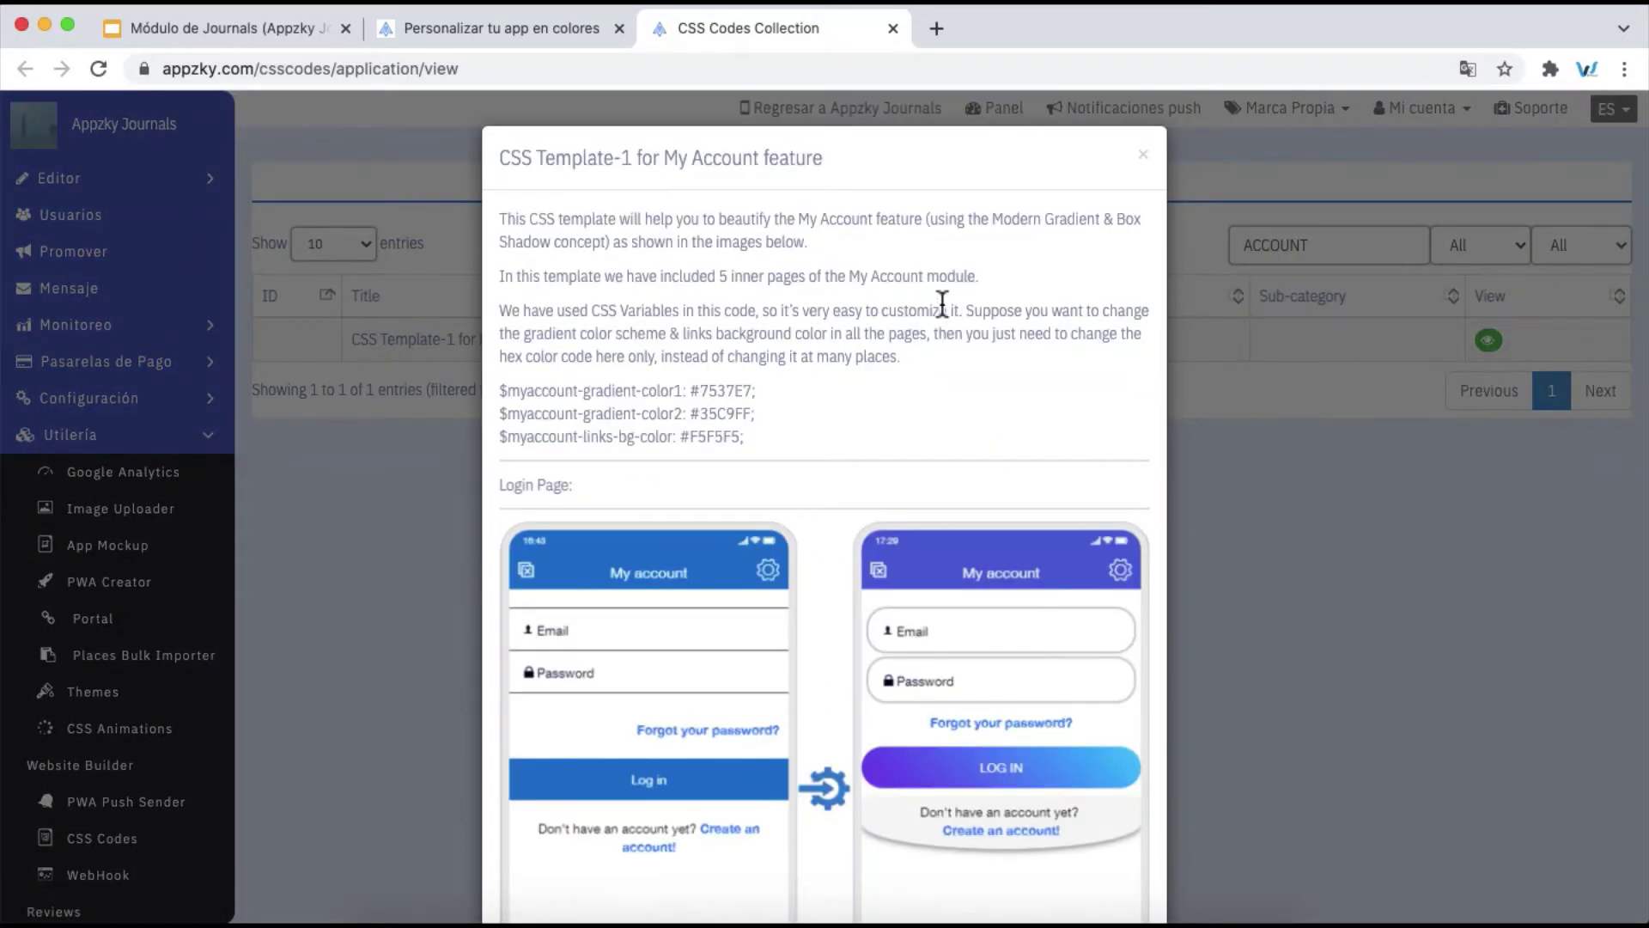
# - Copy the My Account template's CSS code and dismiss the copied notice
pyautogui.scroll(-1, 942, 302)
pyautogui.scroll(-2, 942, 302)
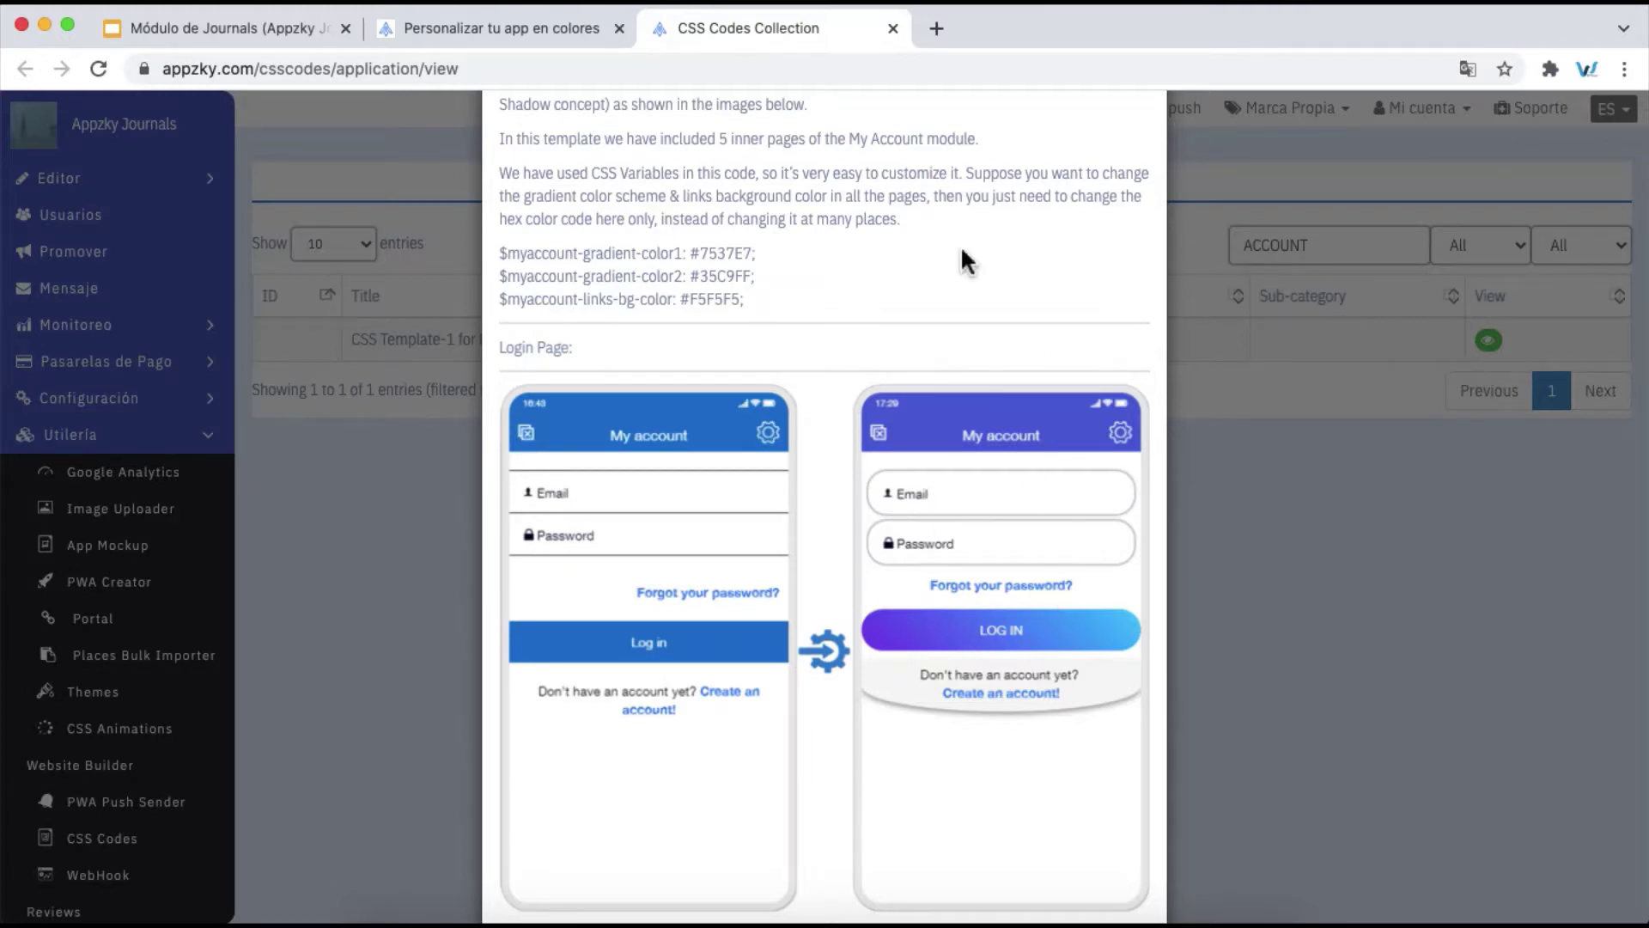
pyautogui.scroll(-20, 961, 251)
pyautogui.scroll(-10, 960, 255)
pyautogui.scroll(10, 960, 255)
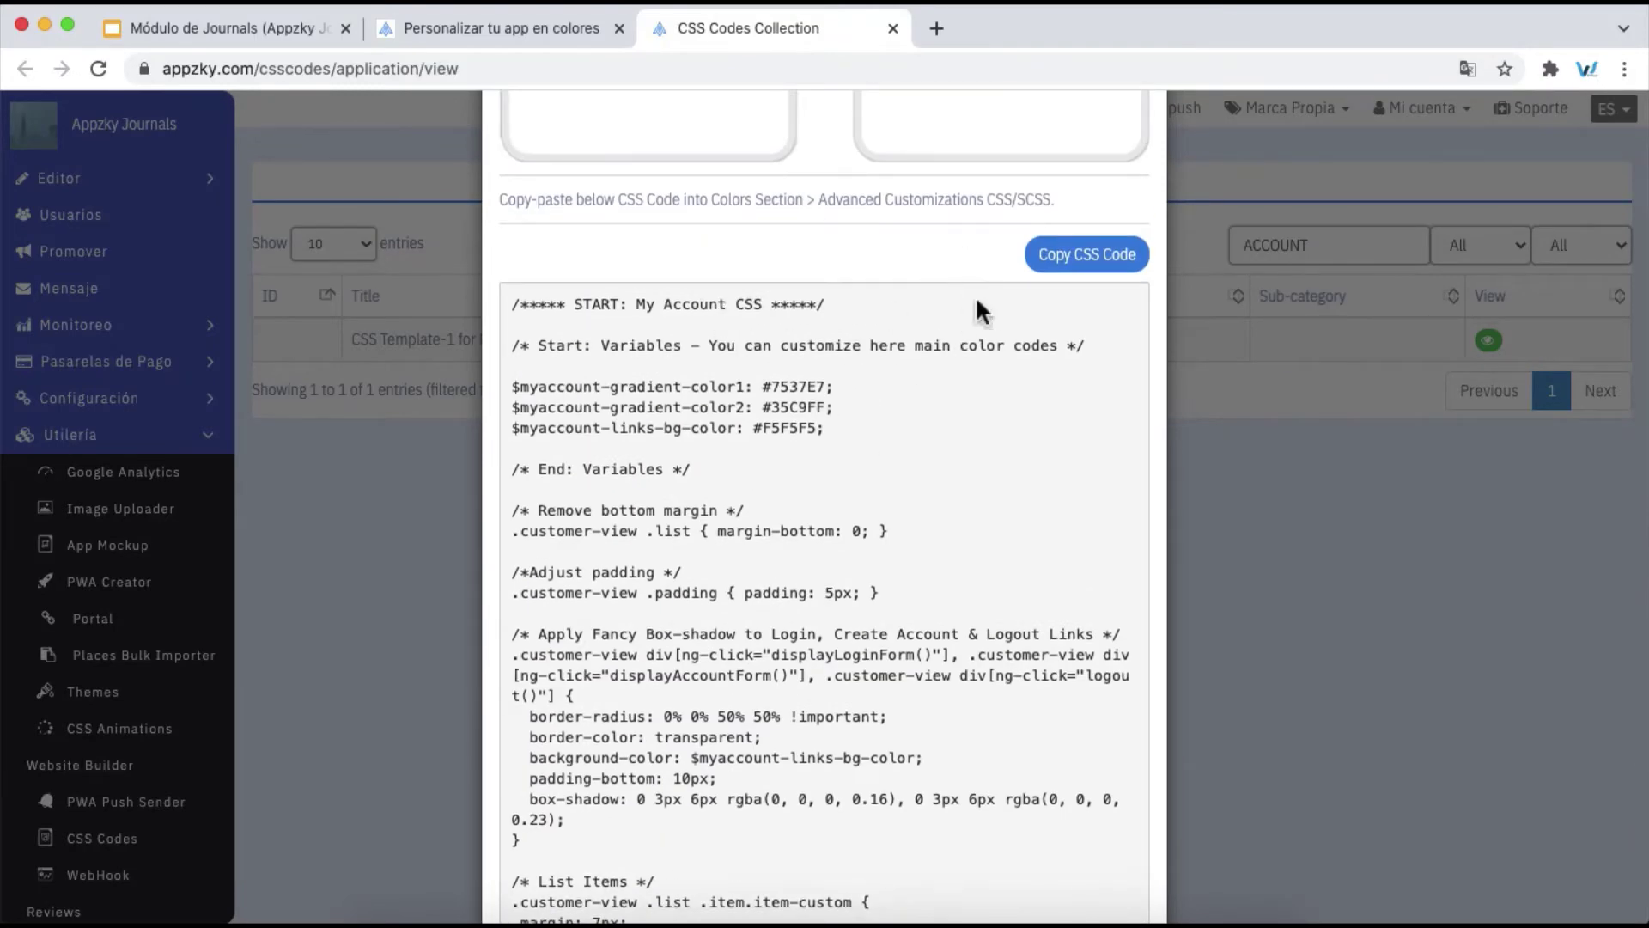
pyautogui.click(1091, 258)
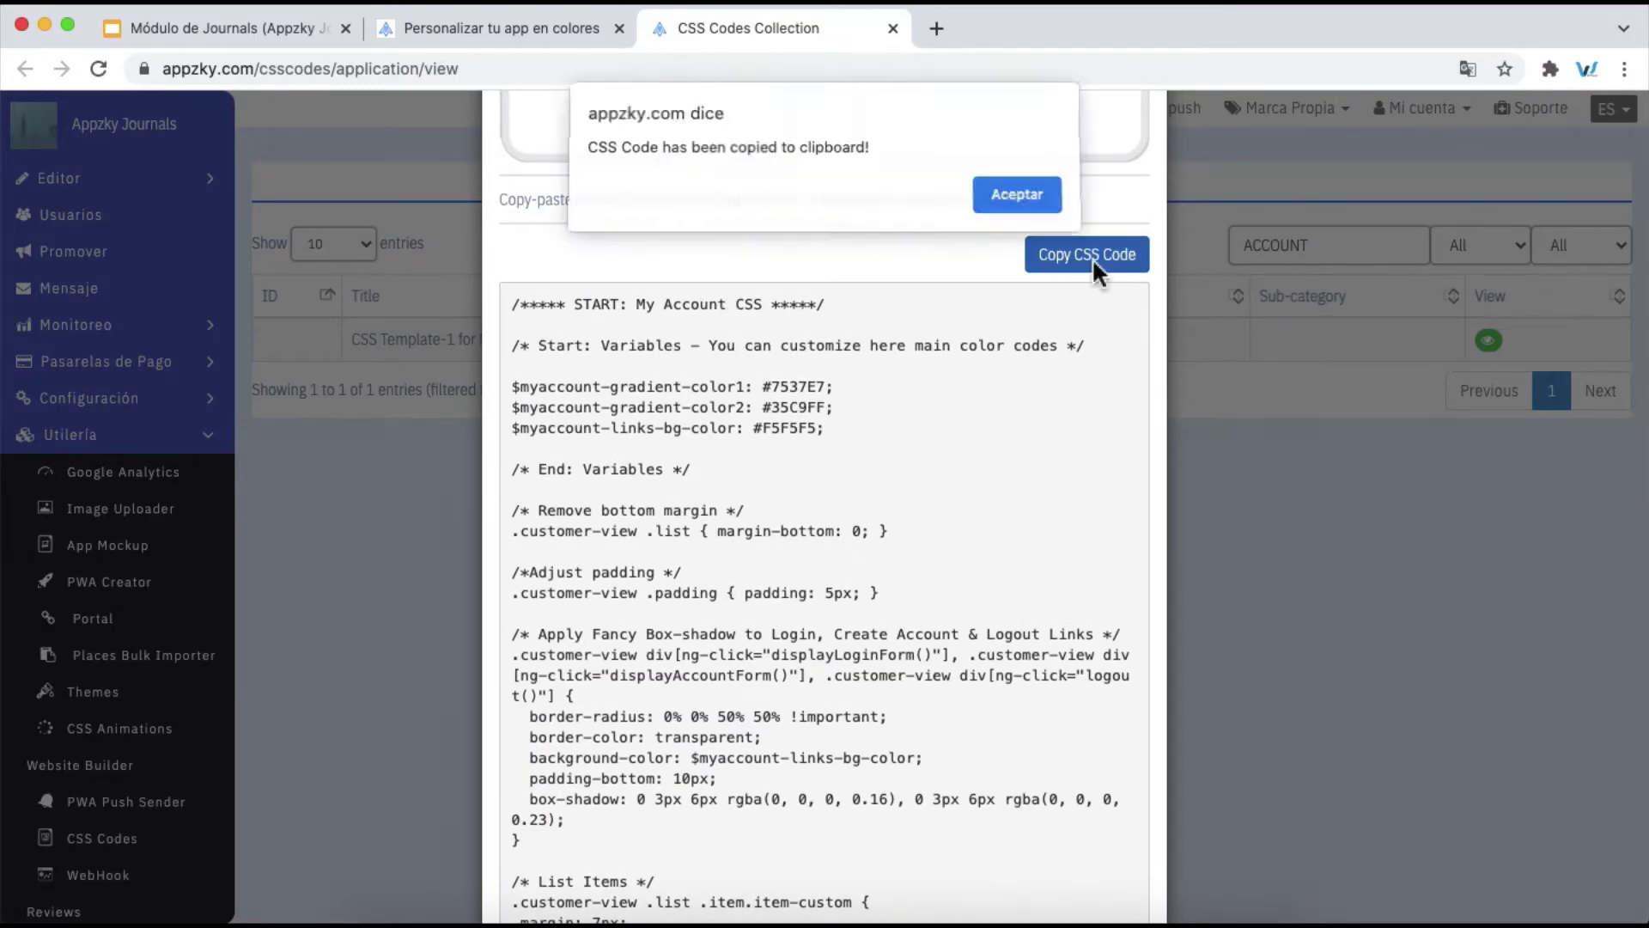
pyautogui.click(1007, 197)
# - Paste the copied My Account CSS into the empty SCSS editor
pyautogui.click(555, 30)
pyautogui.click(744, 590)
pyautogui.press('super+v')
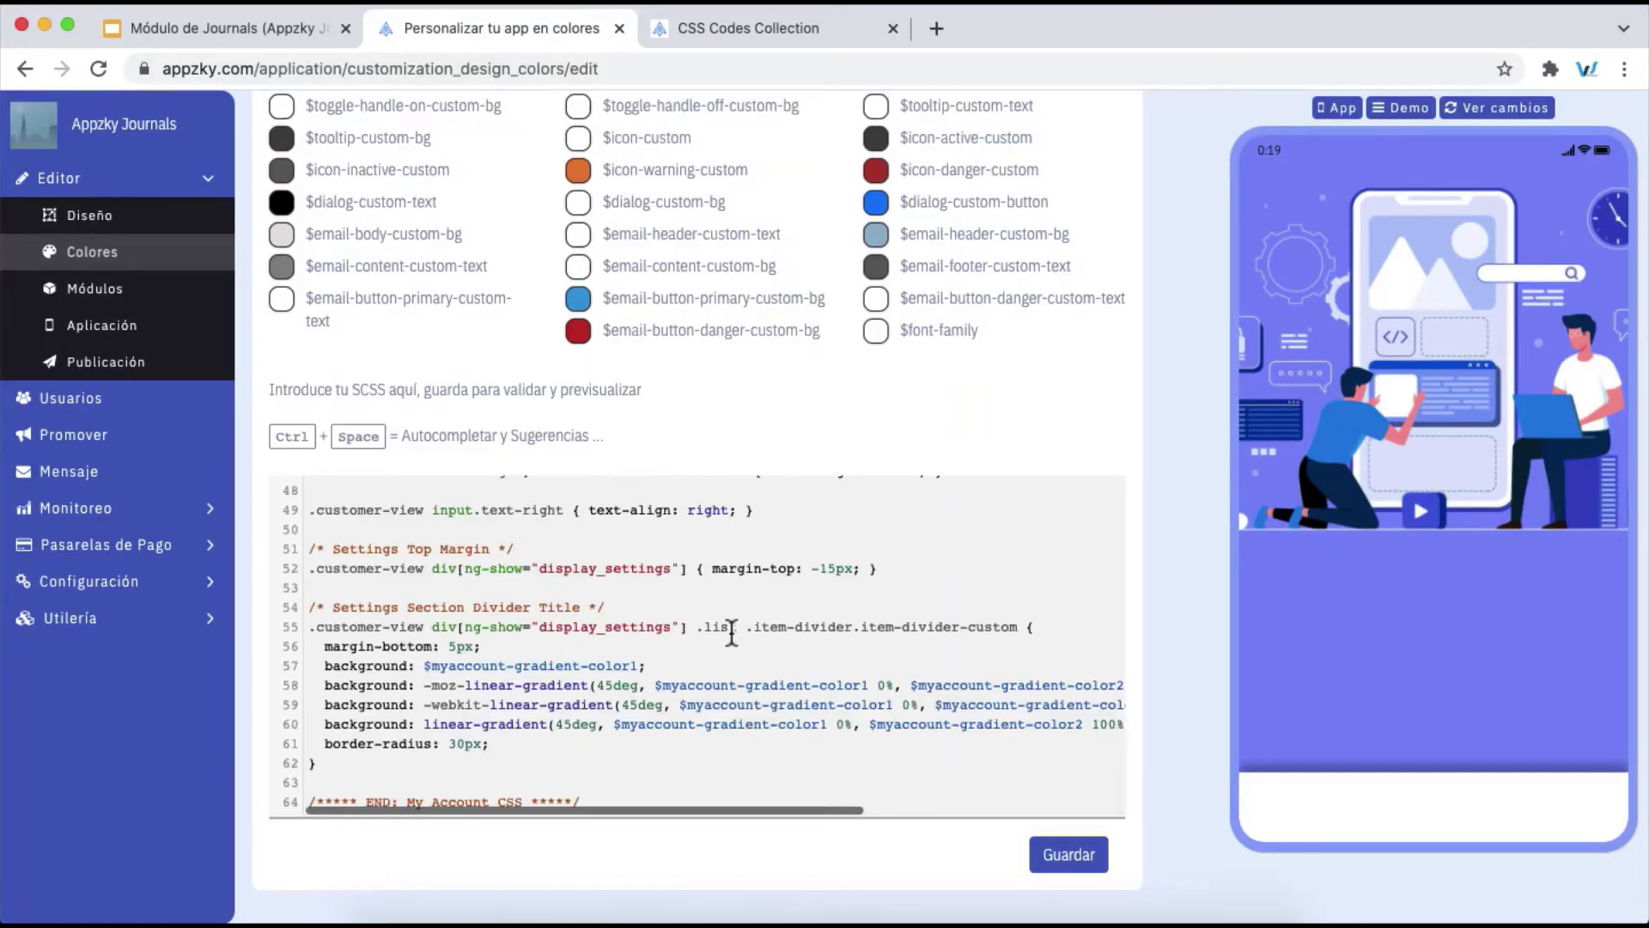
# - Save the pasted My Account SCSS in the custom code editor
pyautogui.moveTo(851, 667); pyautogui.dragTo(910, 781)
pyautogui.click(1061, 858)
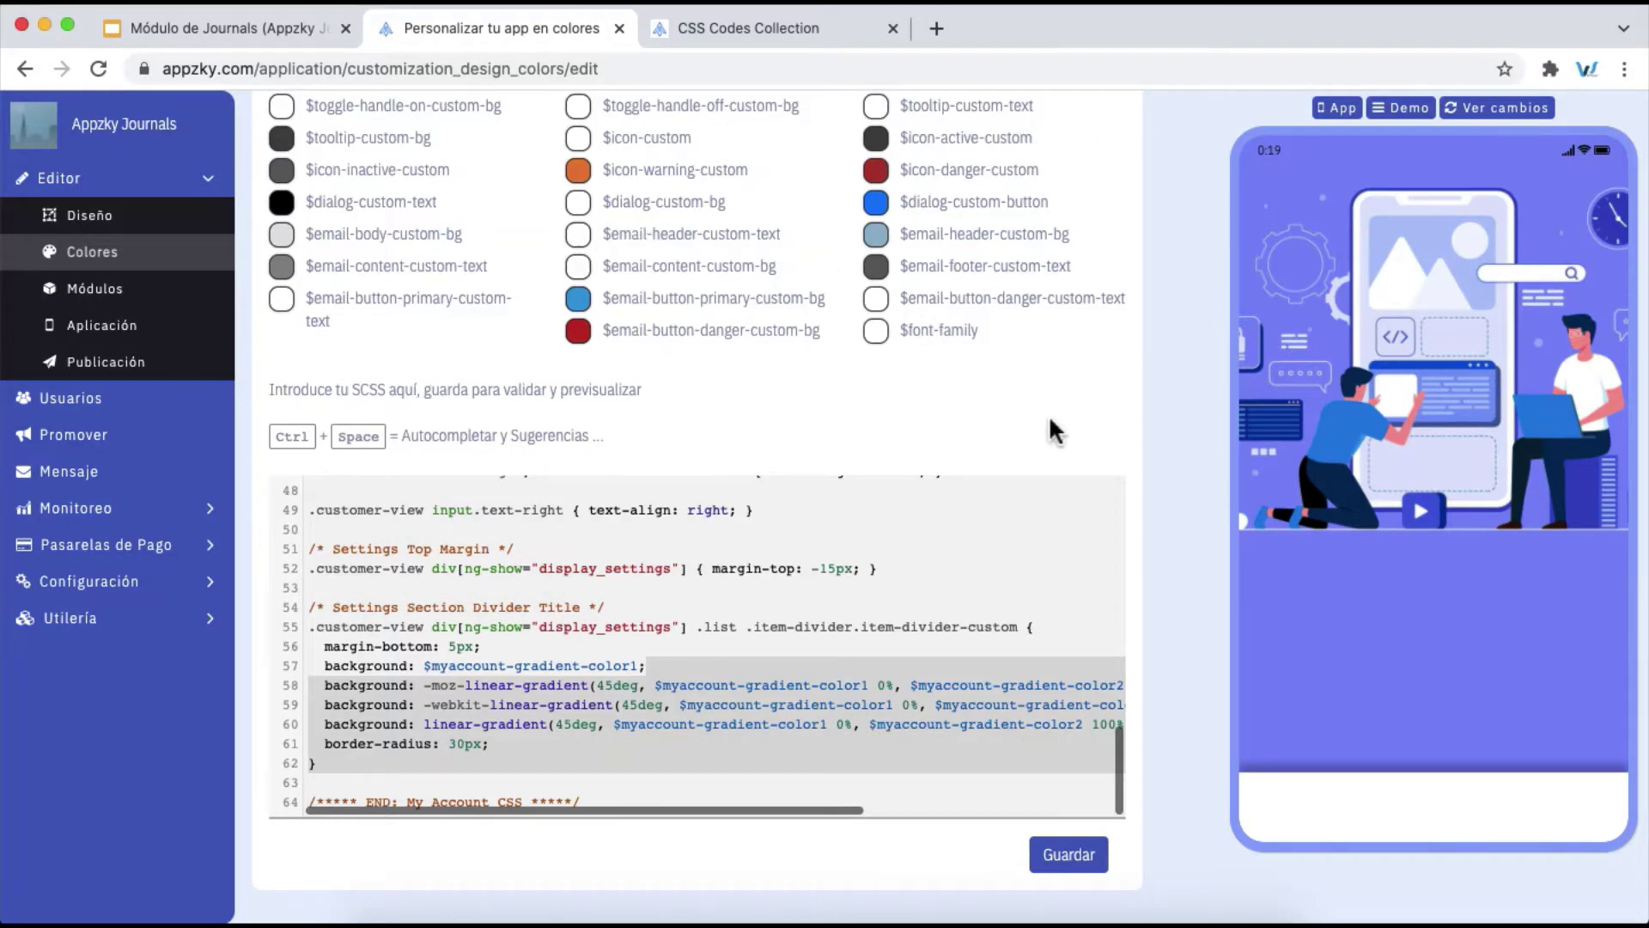
pyautogui.scroll(15, 1149, 453)
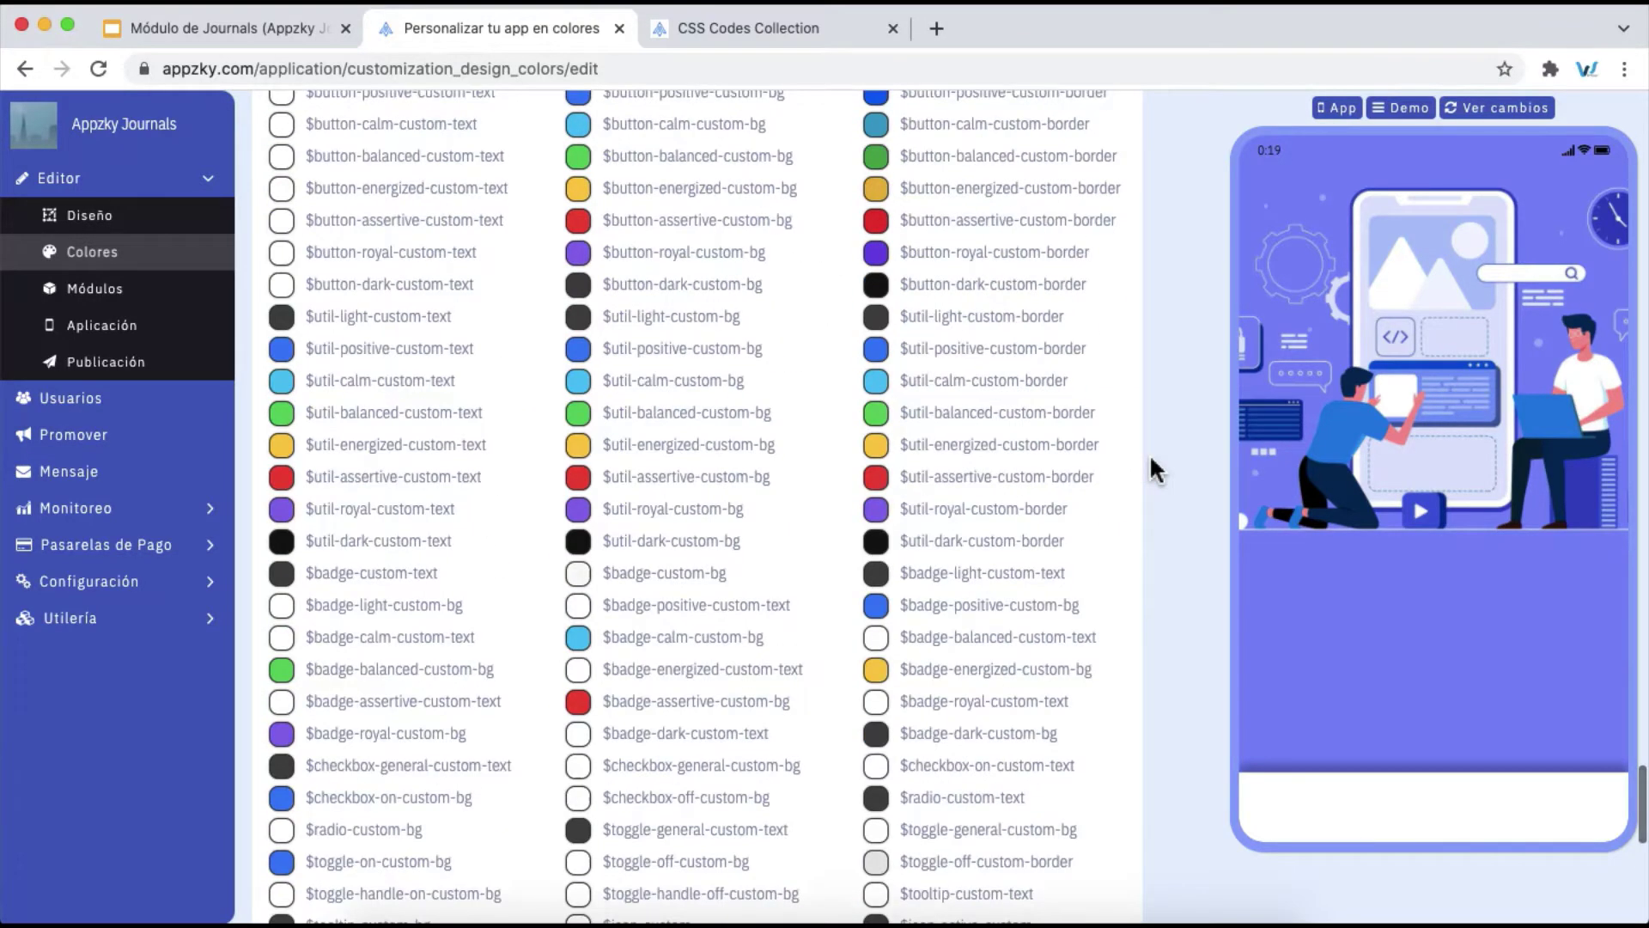
pyautogui.scroll(10, 1149, 453)
pyautogui.scroll(20, 1151, 458)
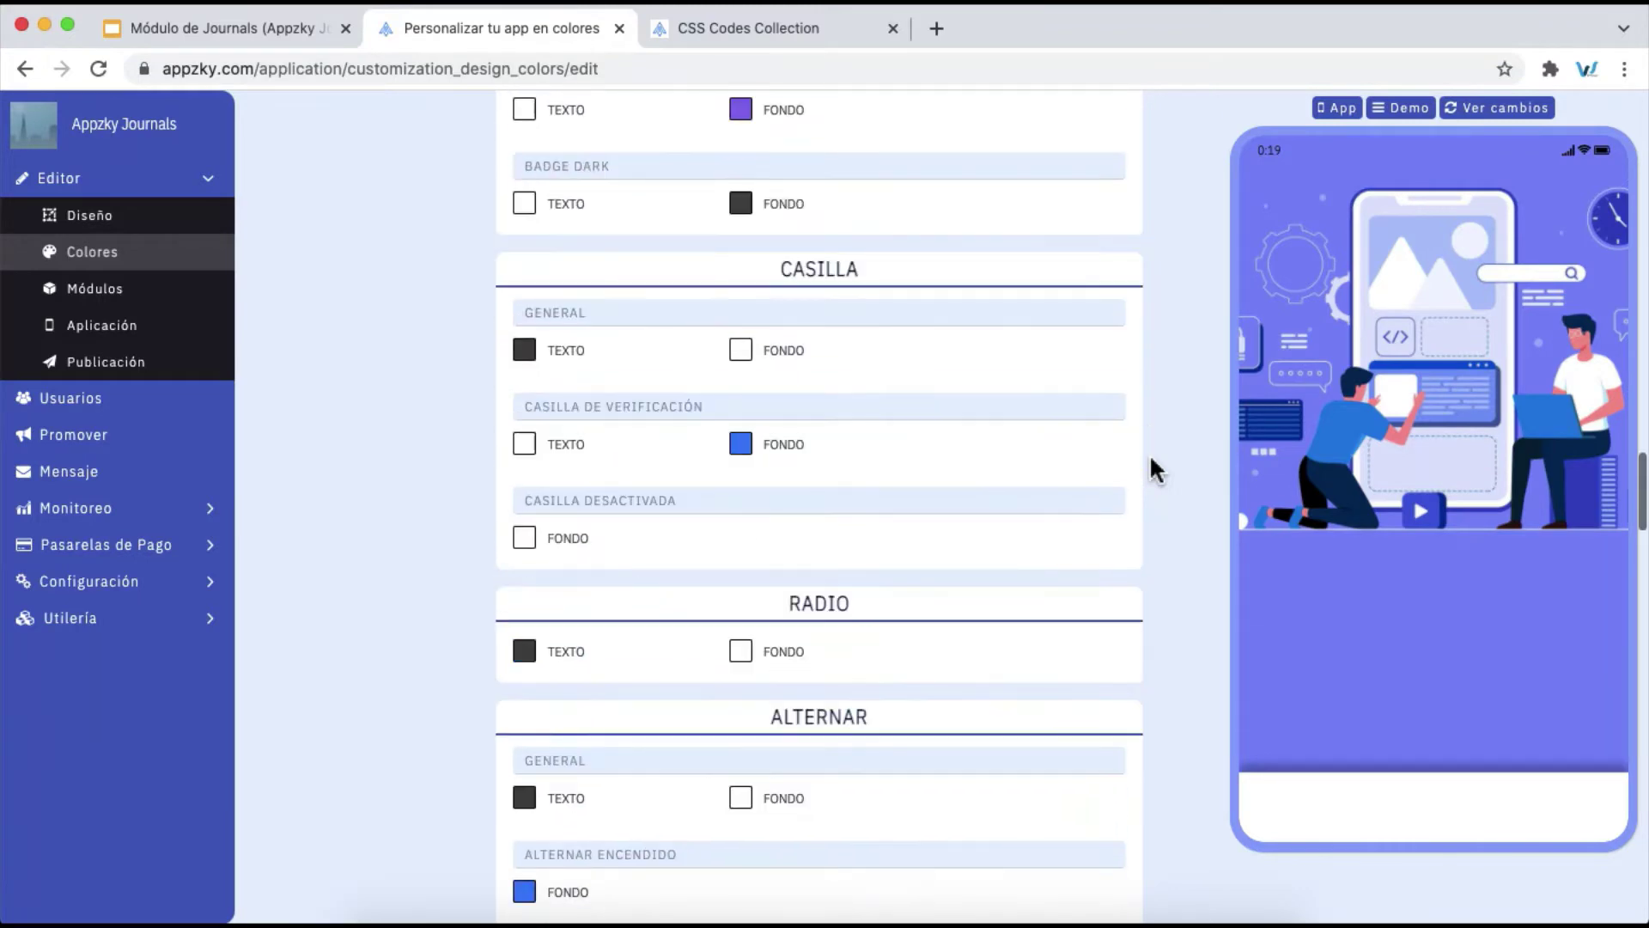
pyautogui.scroll(20, 1151, 461)
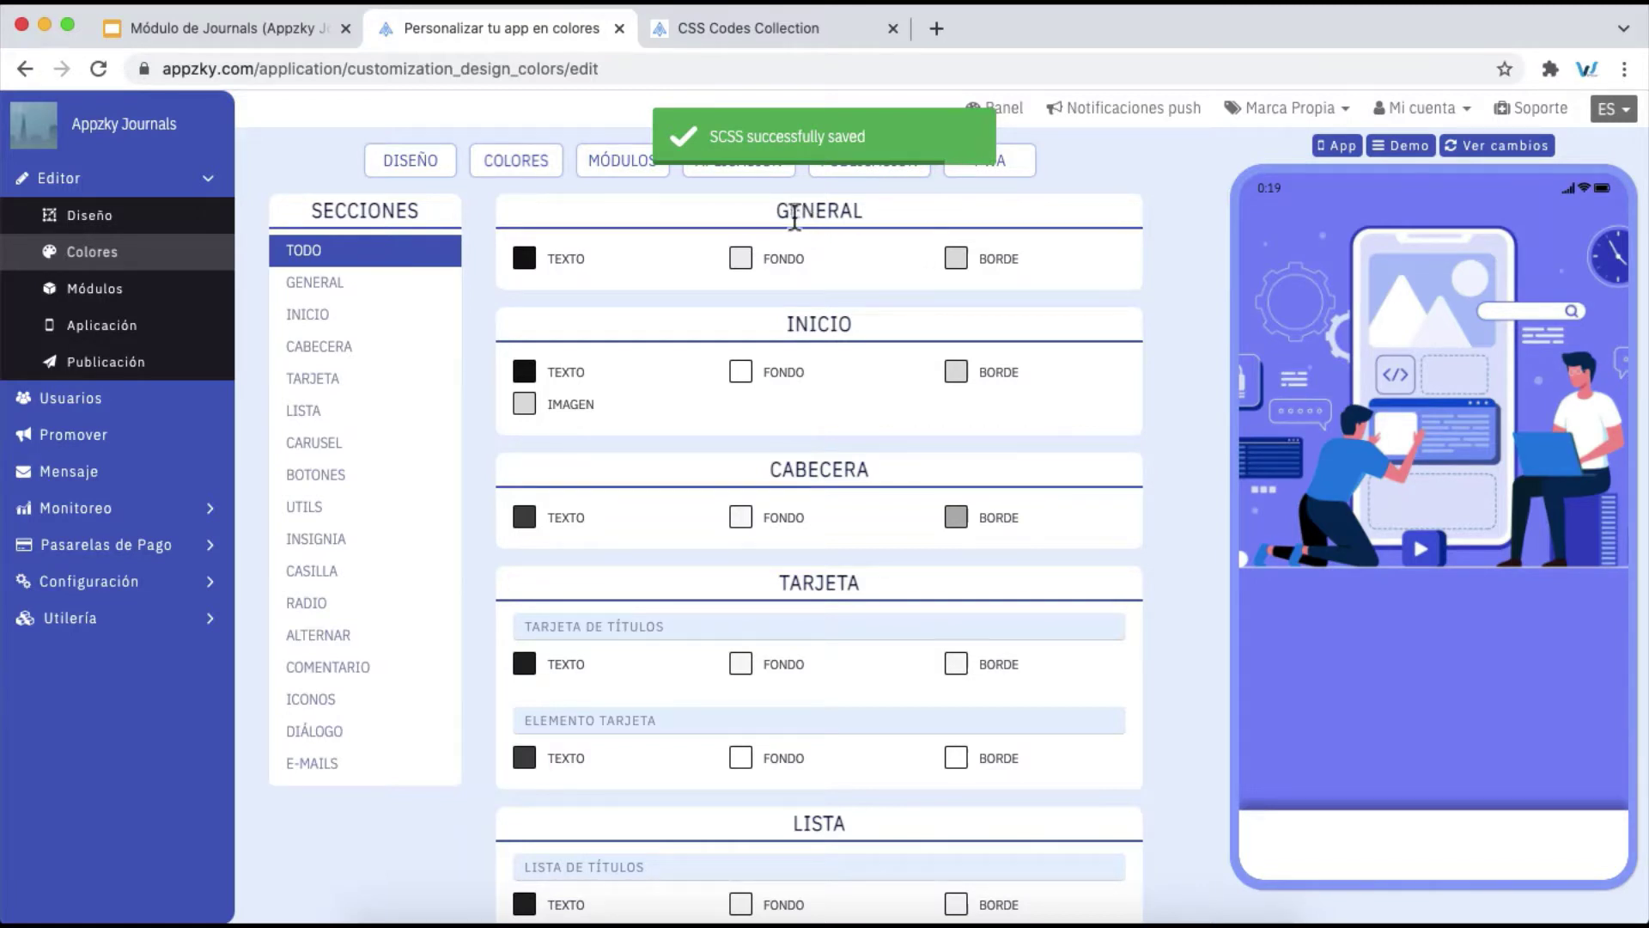
# - Check the General background colour picker and close it without changes
pyautogui.click(740, 257)
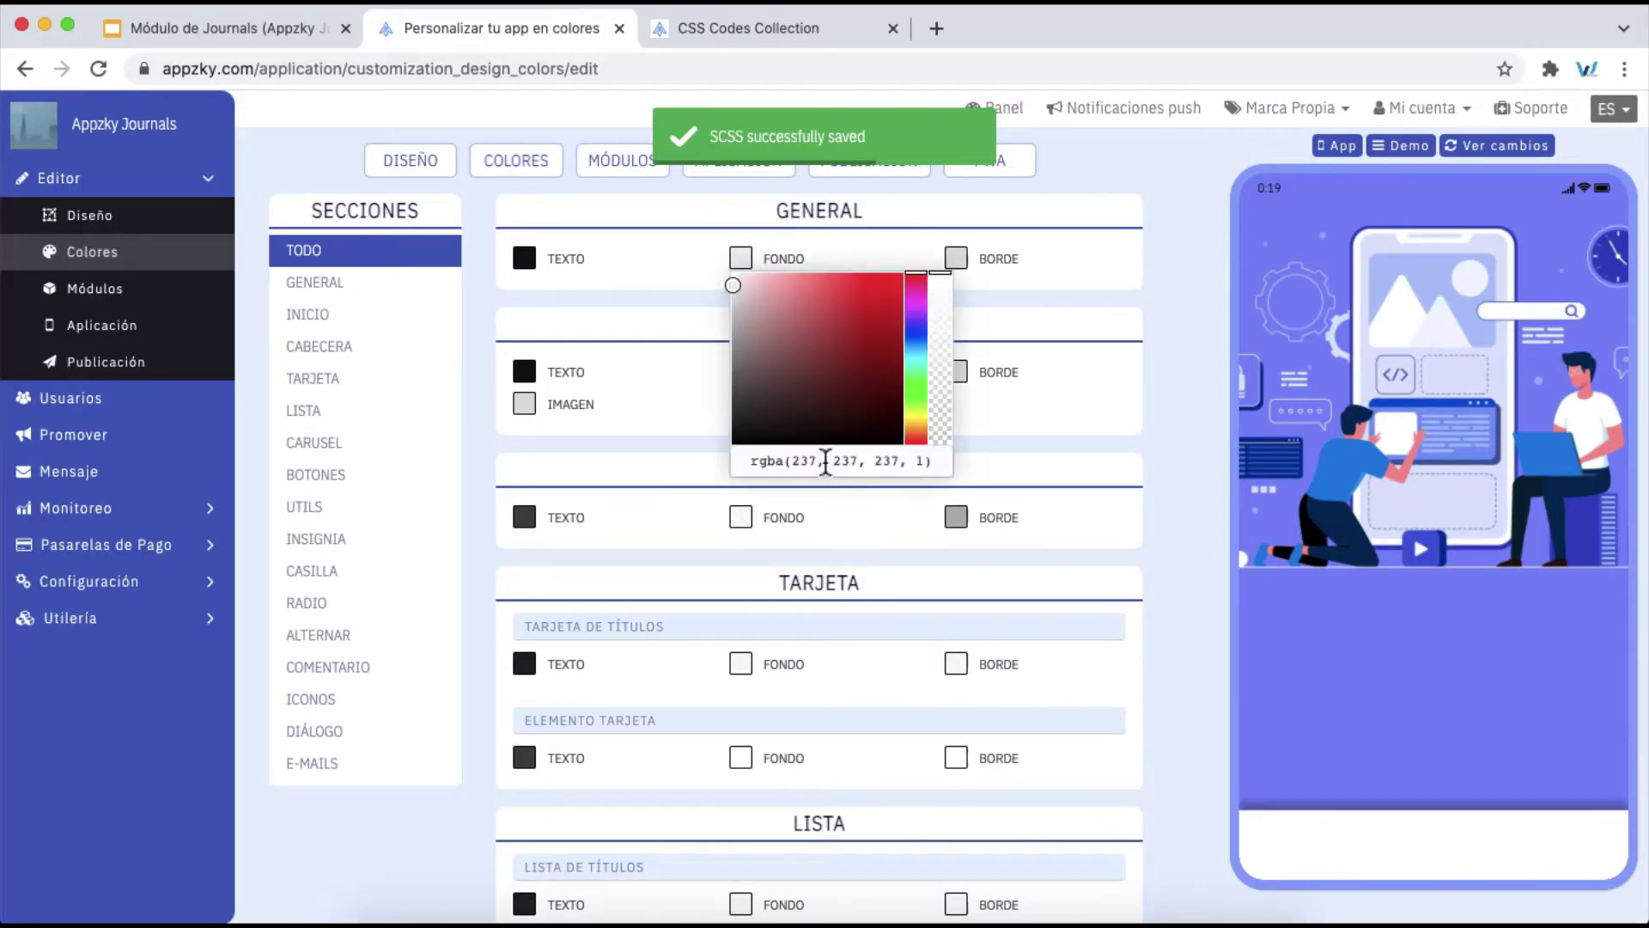
pyautogui.click(1123, 335)
pyautogui.scroll(-10, 1124, 342)
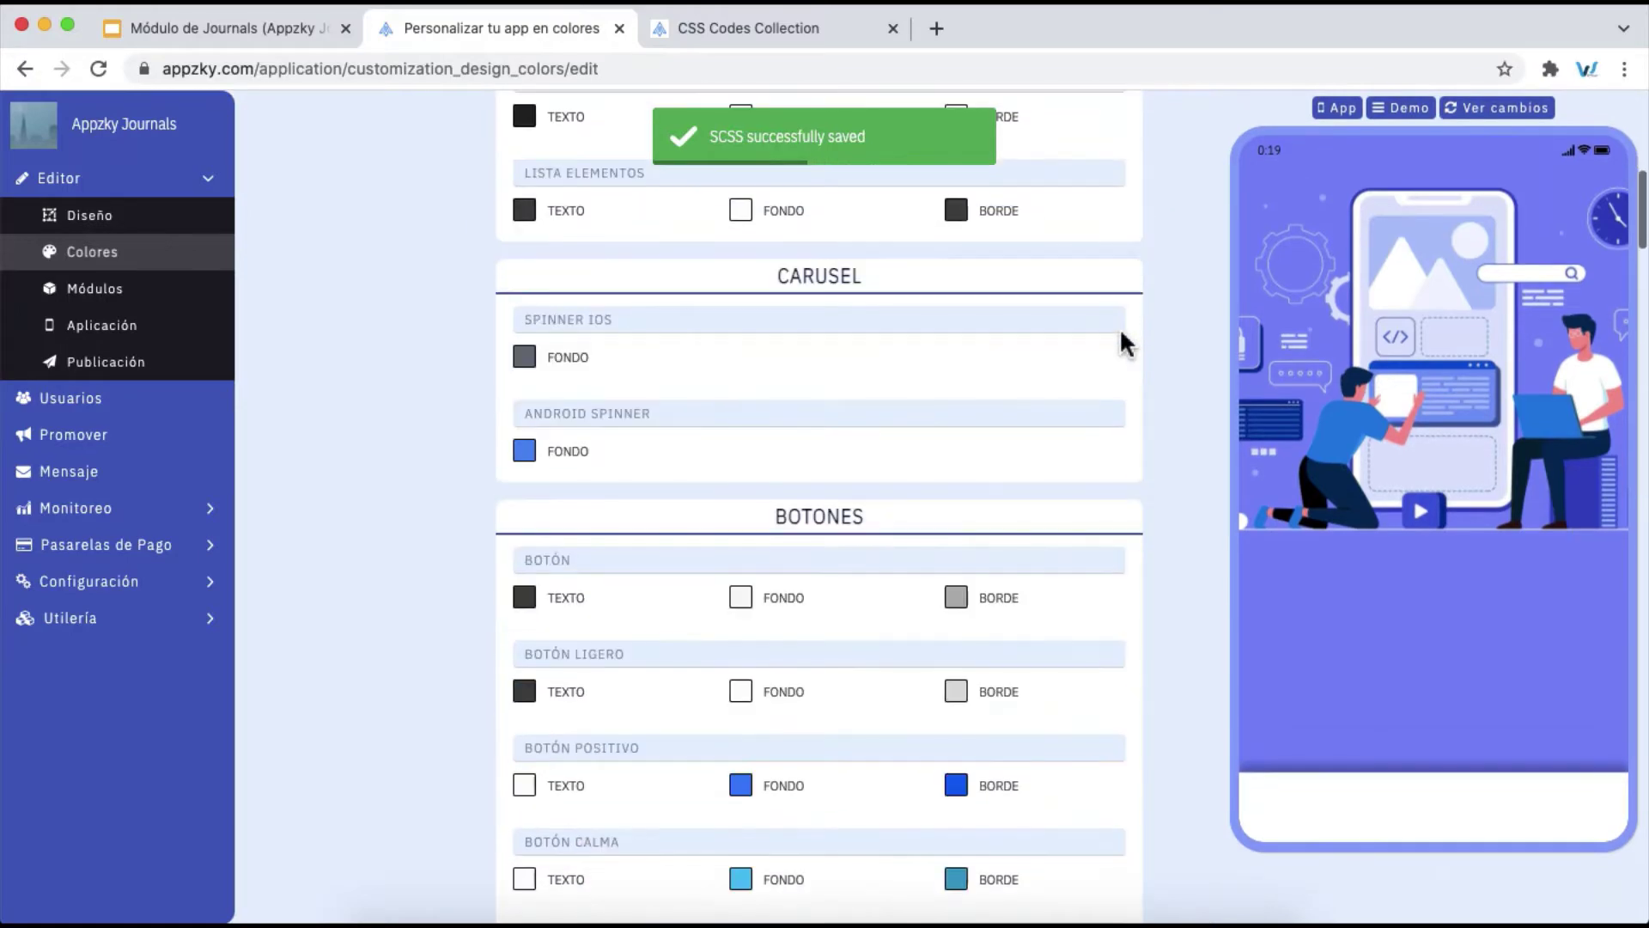
pyautogui.scroll(-15, 1122, 342)
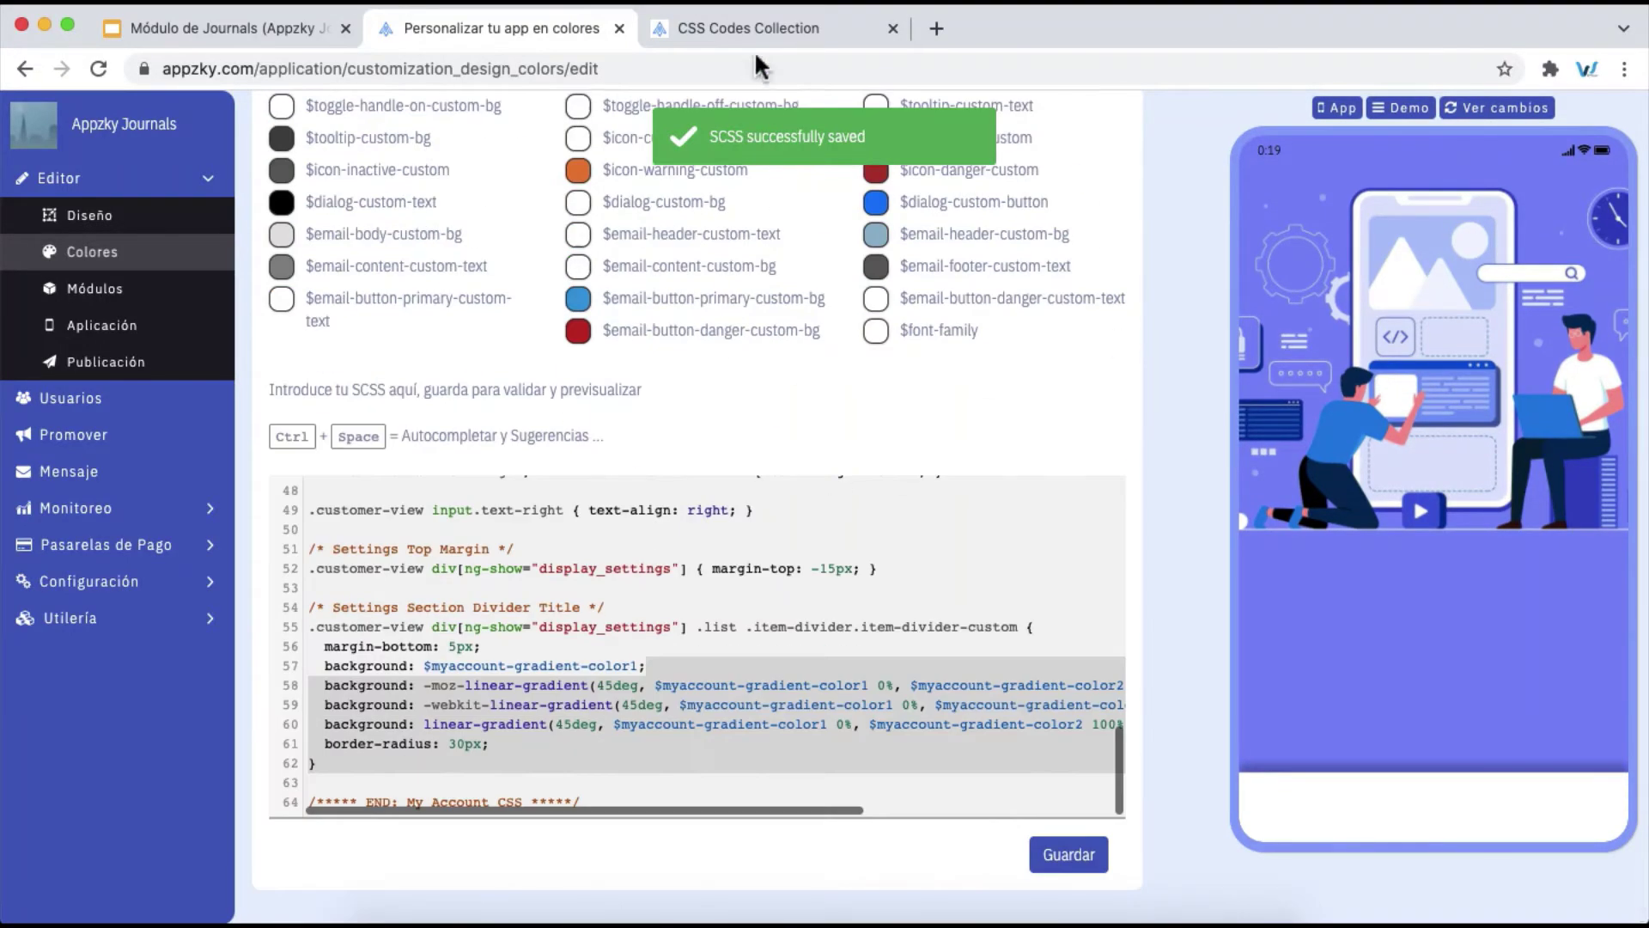
# - Switch to the CSS Codes Collection and close the CSS code preview
pyautogui.click(735, 34)
pyautogui.click(415, 342)
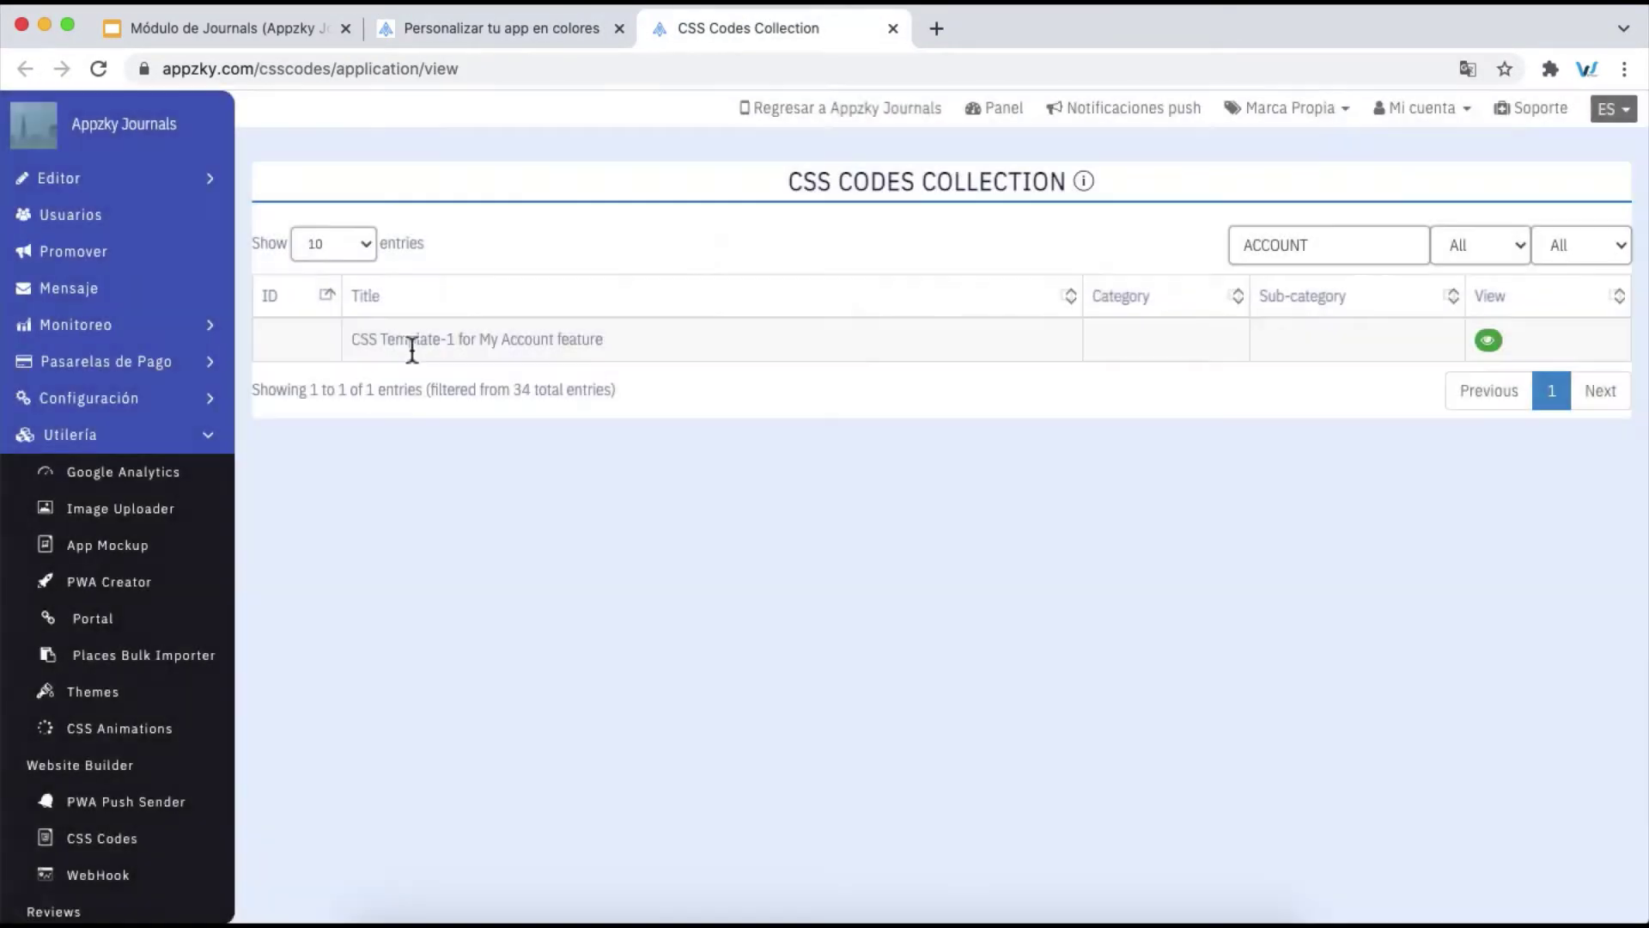
pyautogui.moveTo(792, 182); pyautogui.dragTo(918, 182)
pyautogui.click(985, 471)
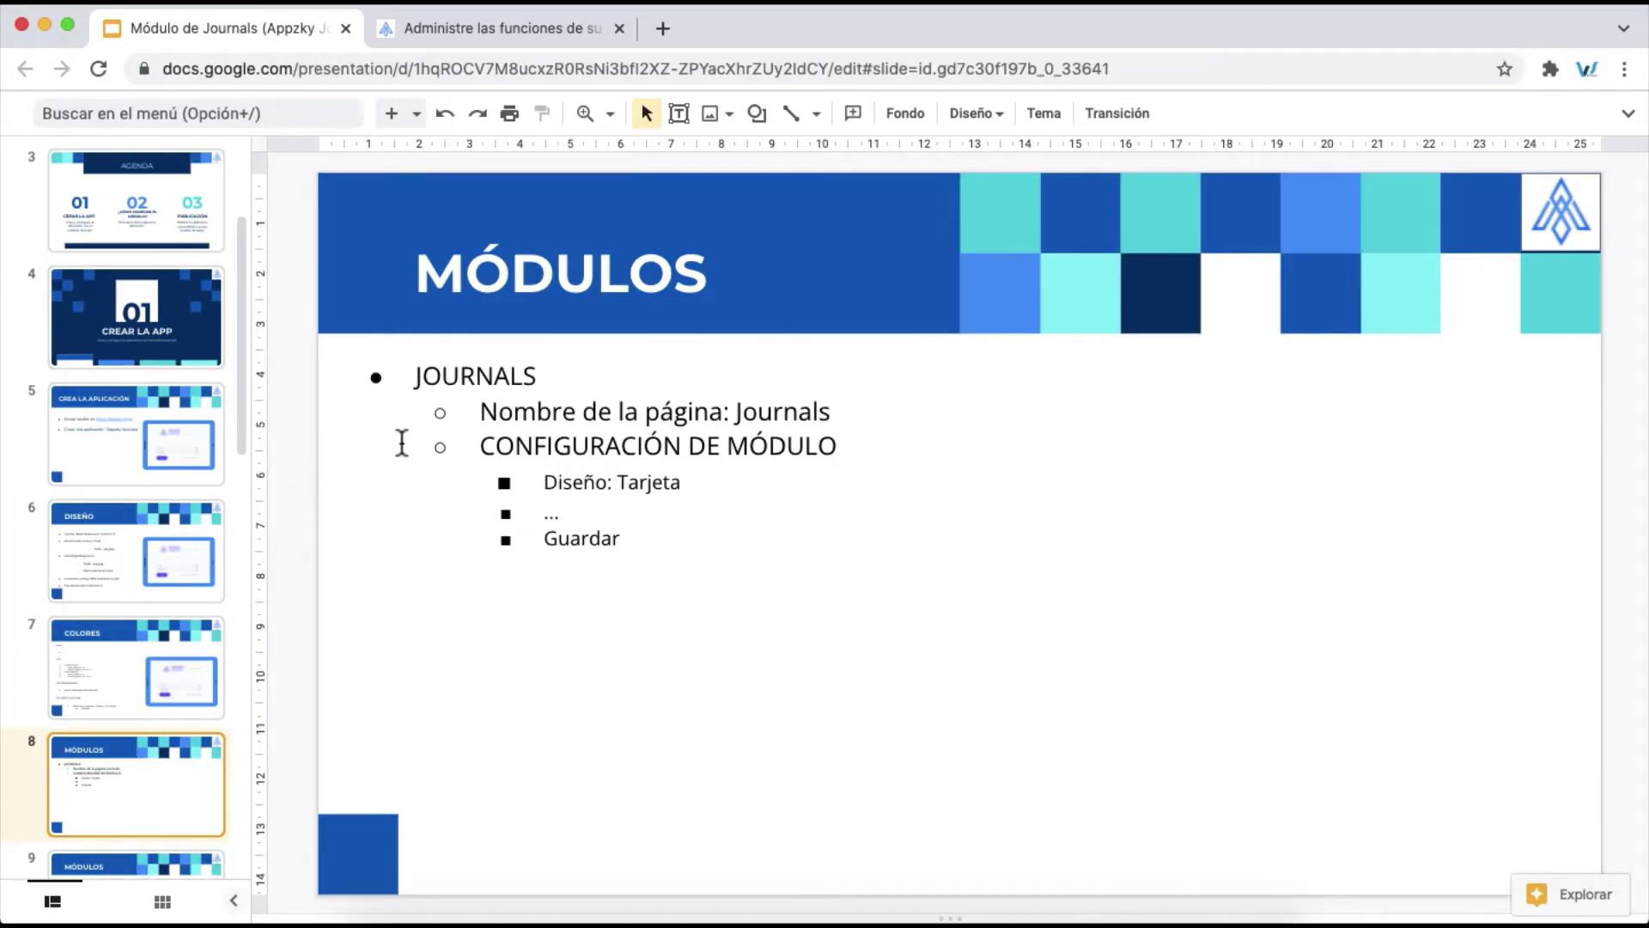
# - Look at the Appzky modules page, then return to the Journals module slides
pyautogui.click(483, 34)
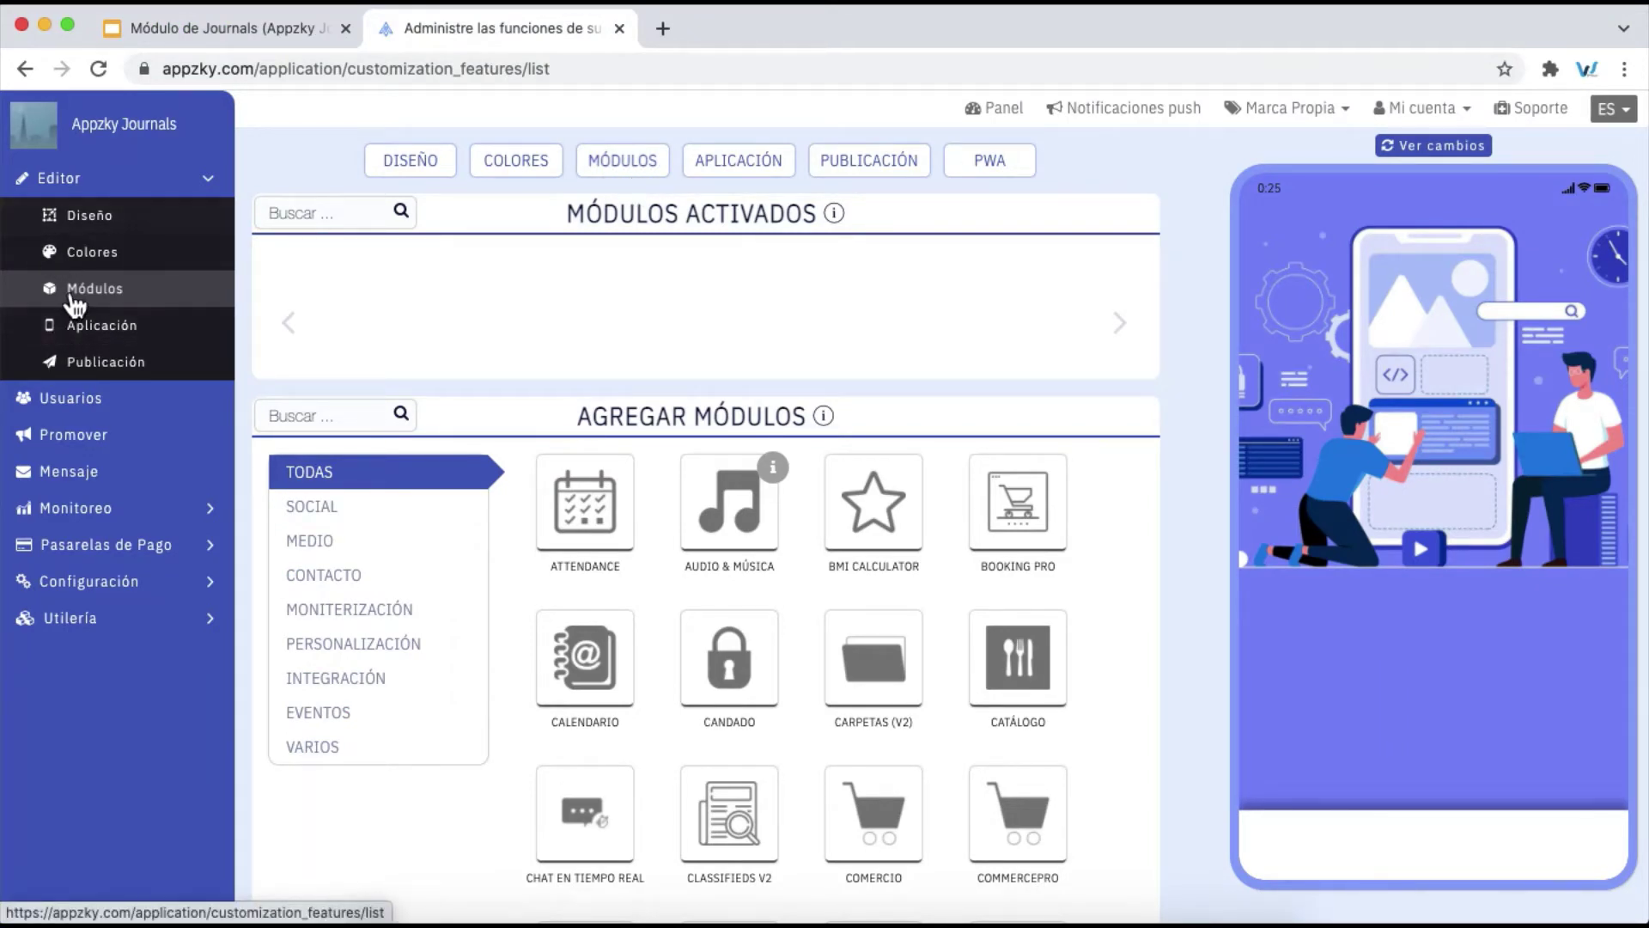
pyautogui.click(286, 26)
# - Find 'journal' on the modules page, add the JOURNALS module, and reload
pyautogui.click(435, 22)
pyautogui.hotkey('ctrl', 'f')
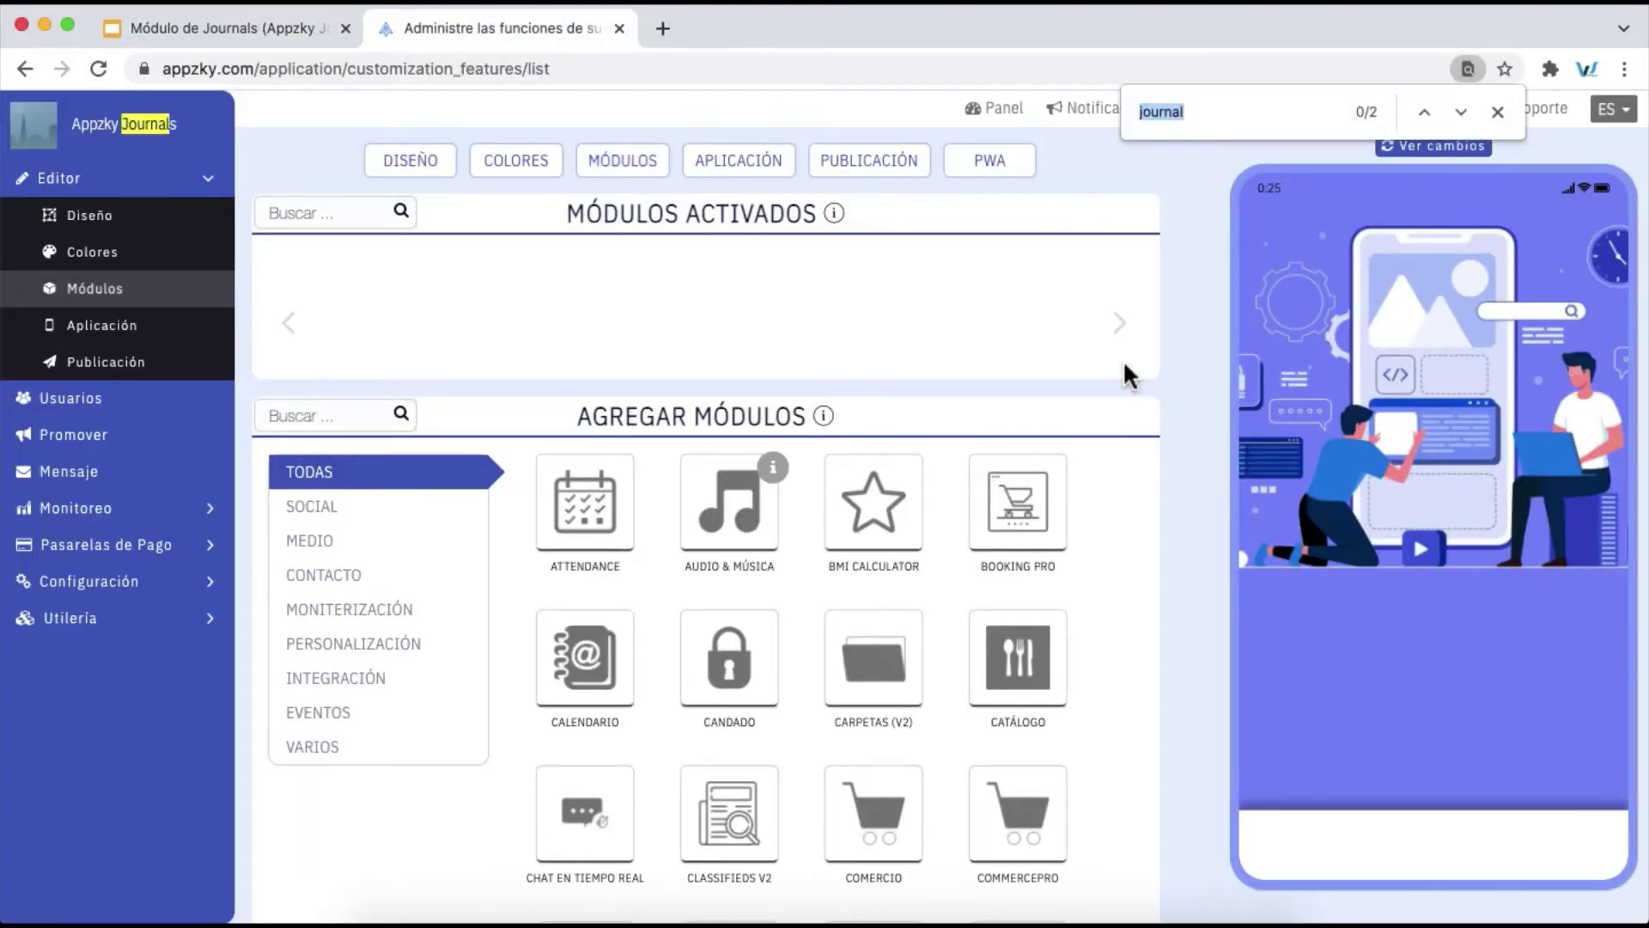
pyautogui.scroll(-10, 1122, 359)
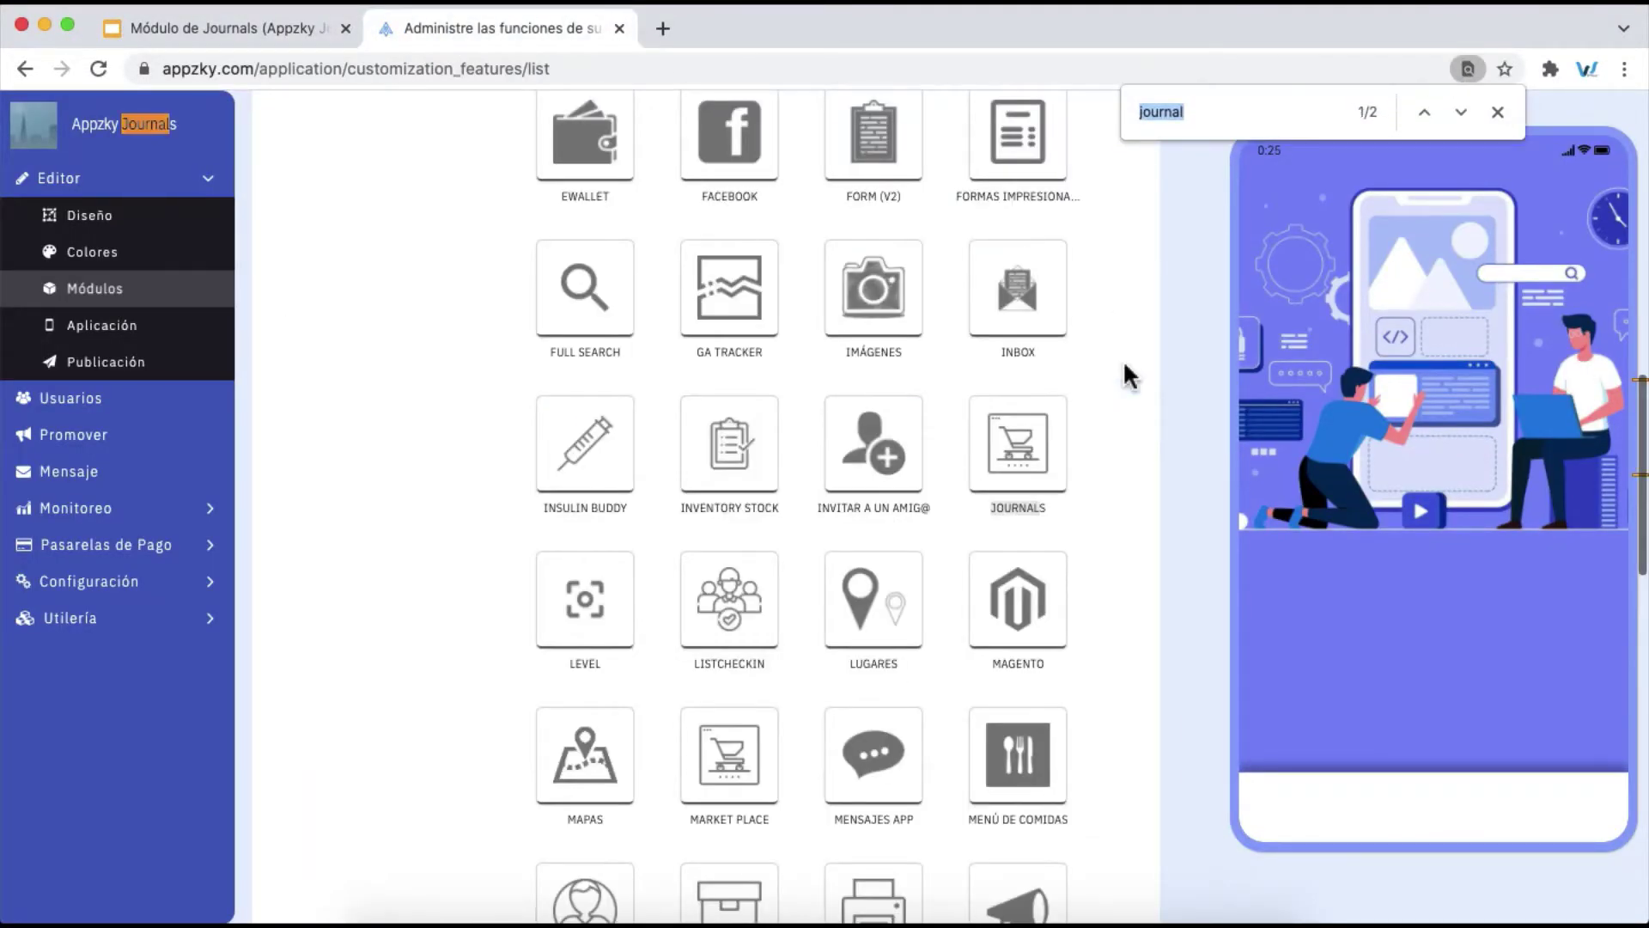
pyautogui.click(1018, 474)
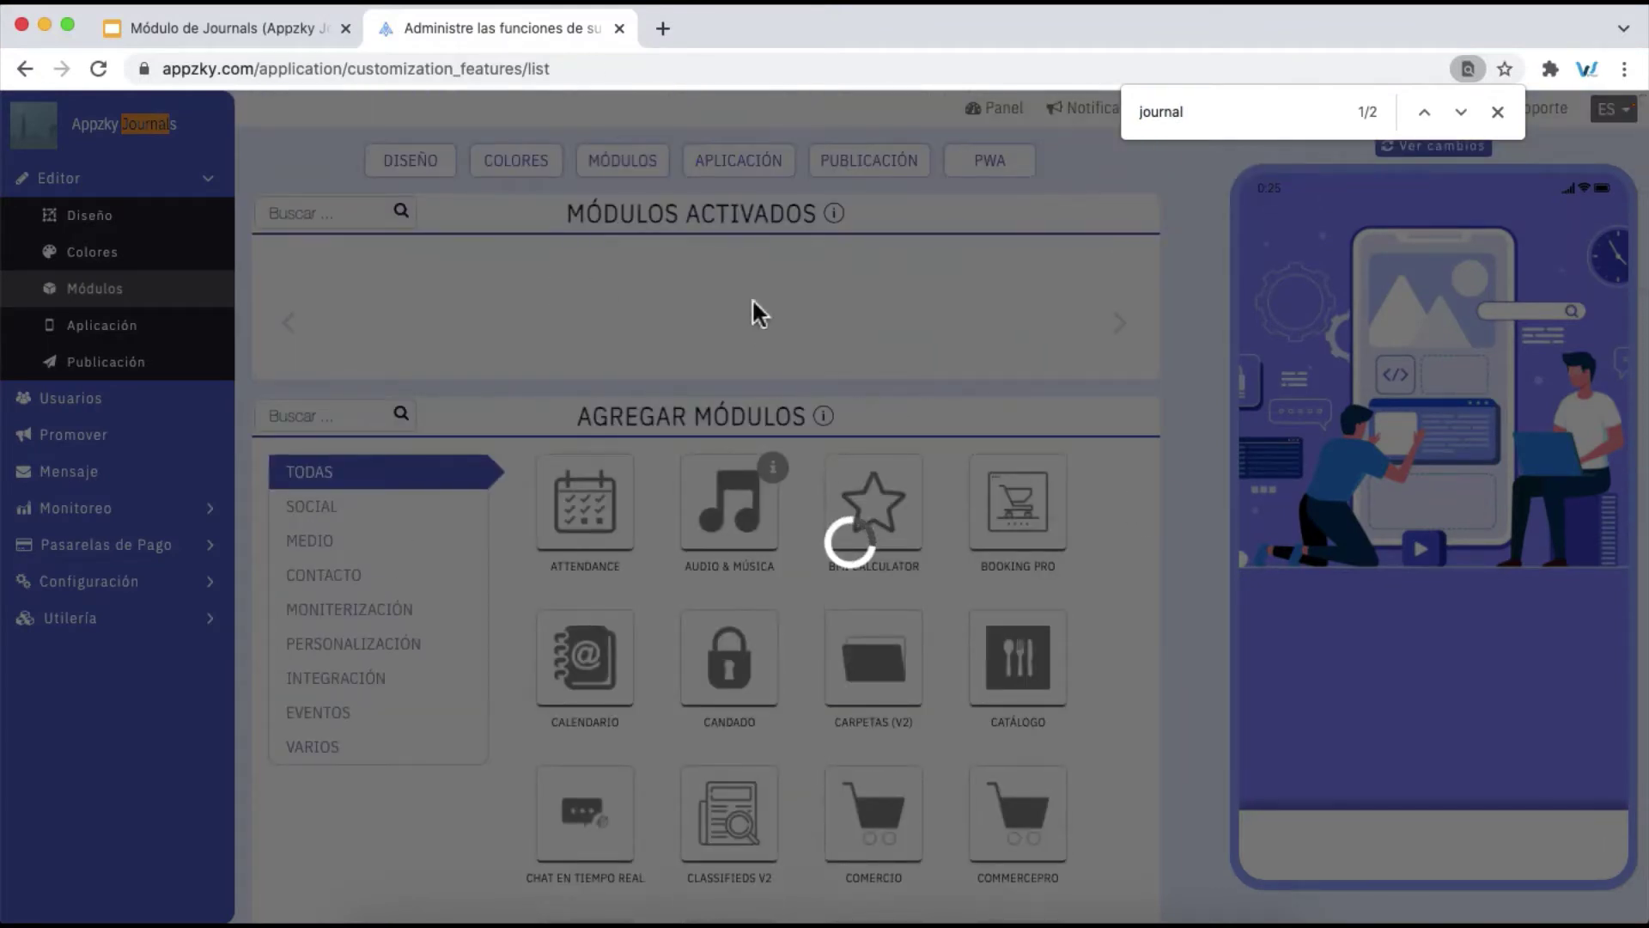
pyautogui.click(1497, 112)
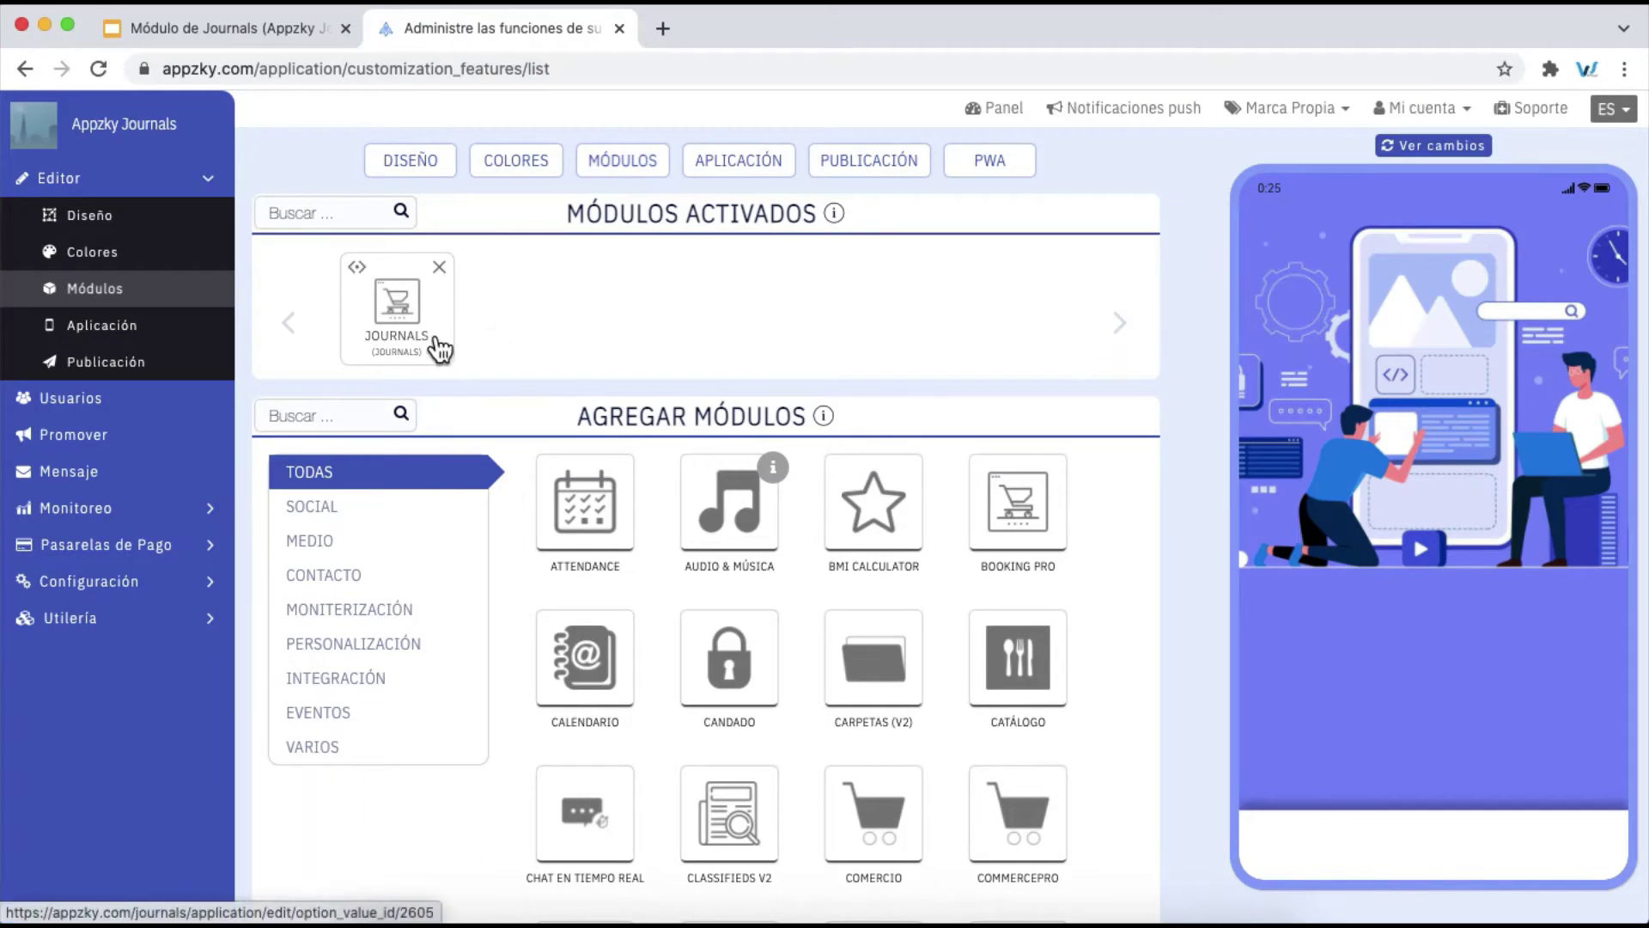
pyautogui.click(98, 69)
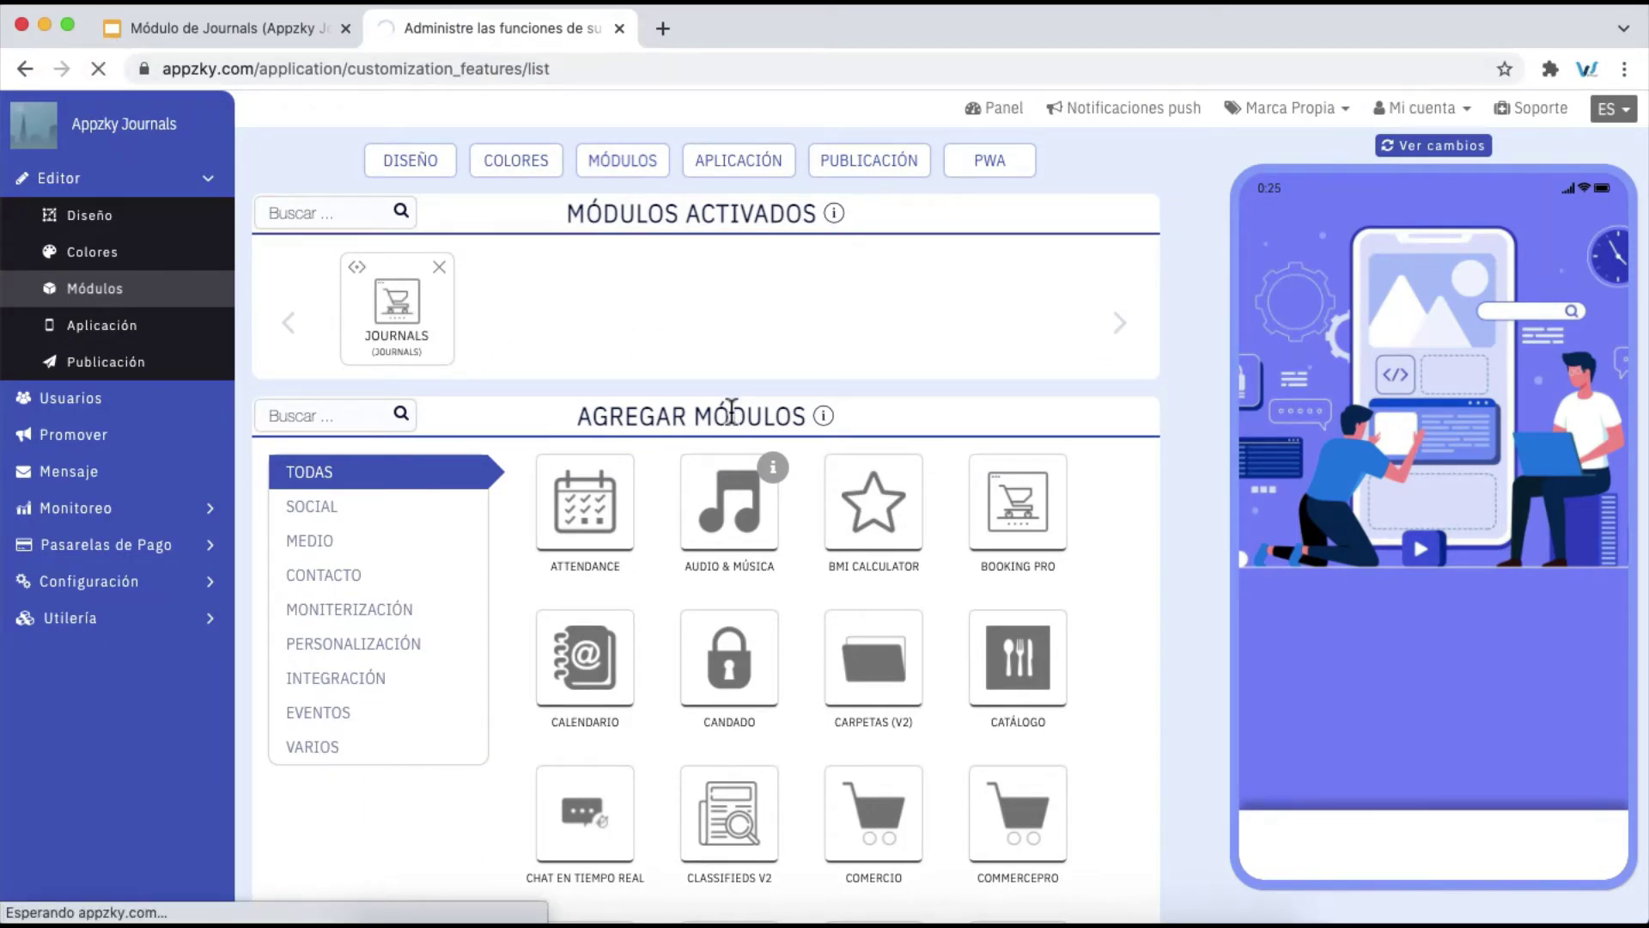
# - Open the activated Journals module's configuration, checking the guide's Journals steps
pyautogui.click(418, 360)
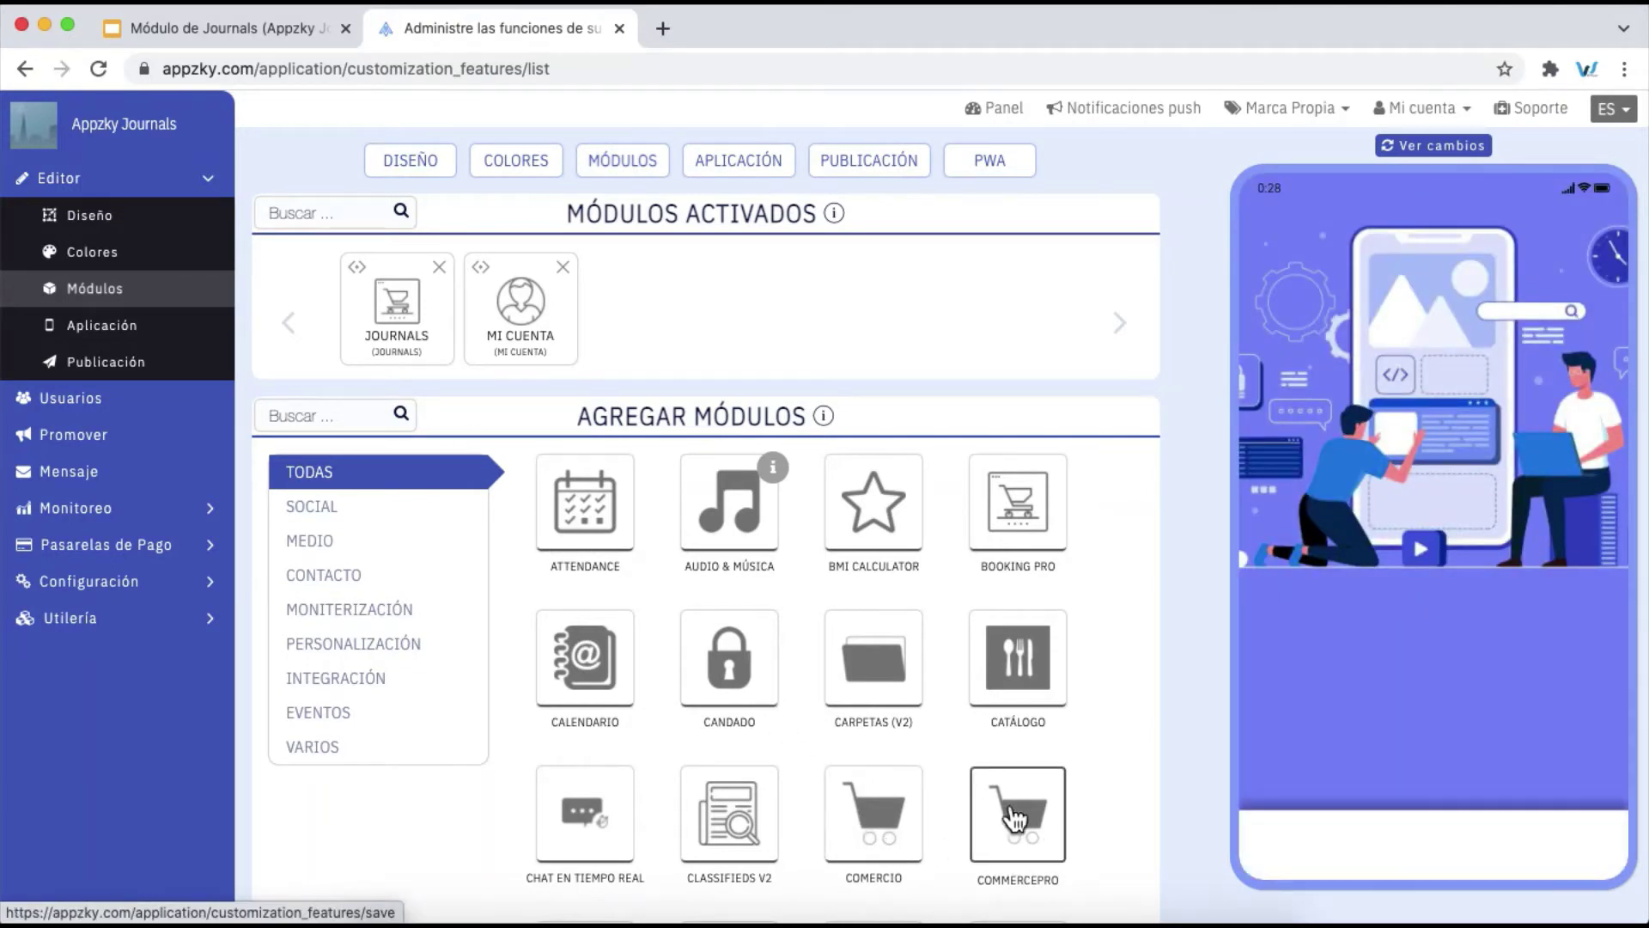
pyautogui.click(400, 359)
pyautogui.click(287, 31)
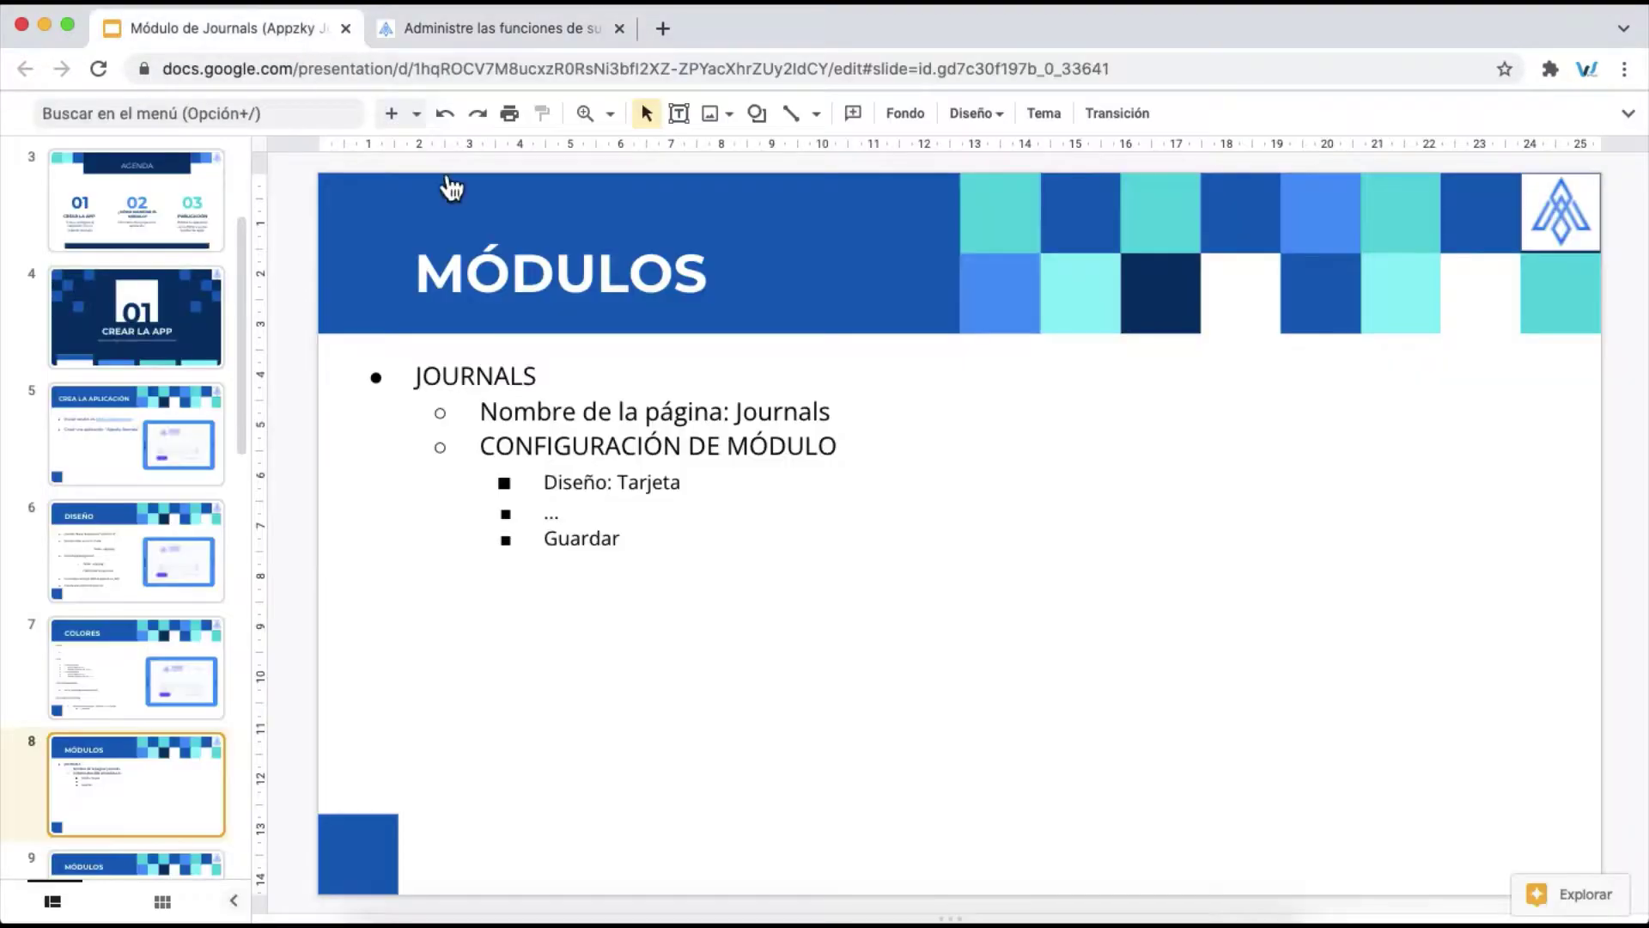
pyautogui.click(716, 507)
pyautogui.click(510, 26)
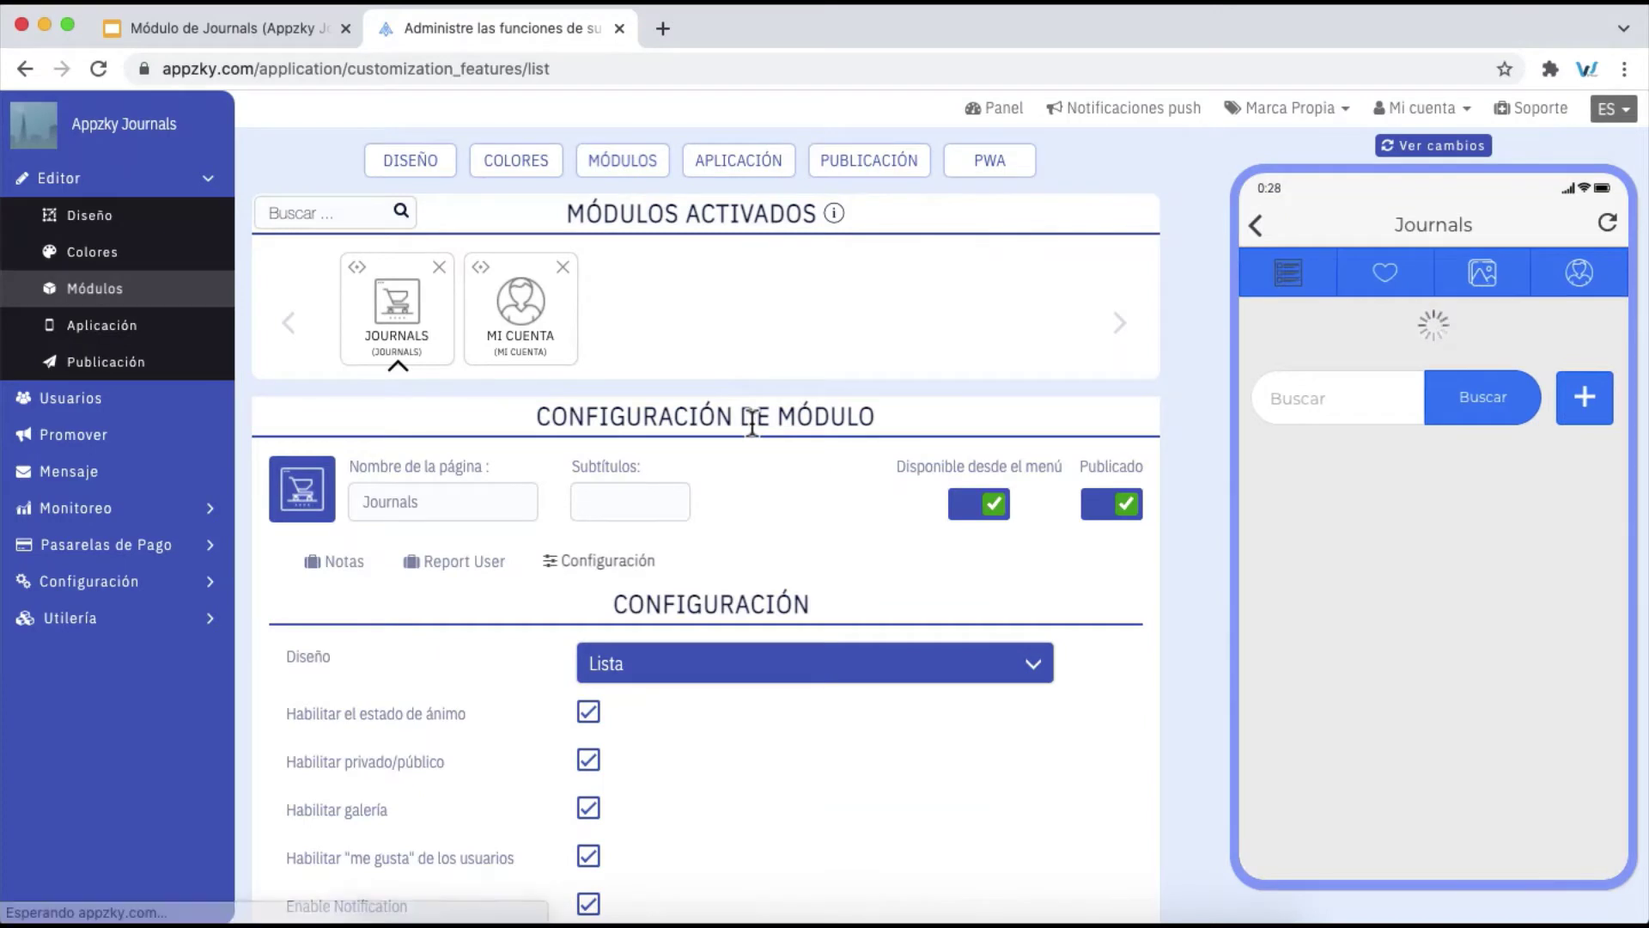
# - Set the Journals module's Diseño layout to Tarjeta
pyautogui.scroll(-1, 927, 546)
pyautogui.scroll(-3, 929, 545)
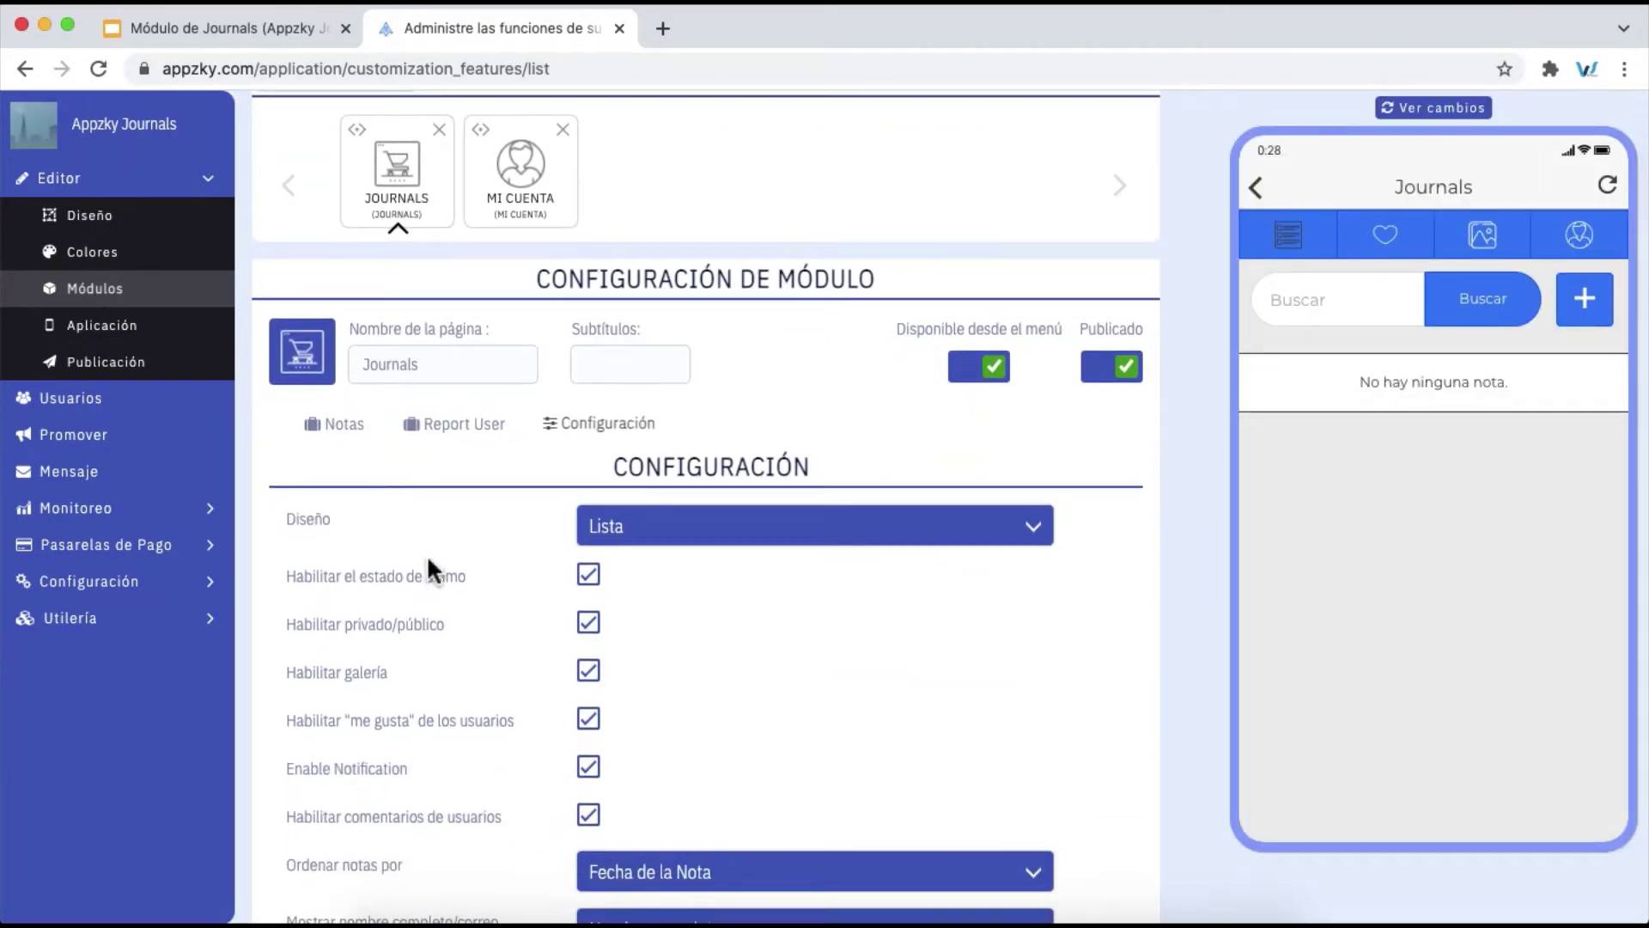
pyautogui.click(593, 528)
pyautogui.click(488, 529)
pyautogui.click(1588, 300)
pyautogui.click(1271, 185)
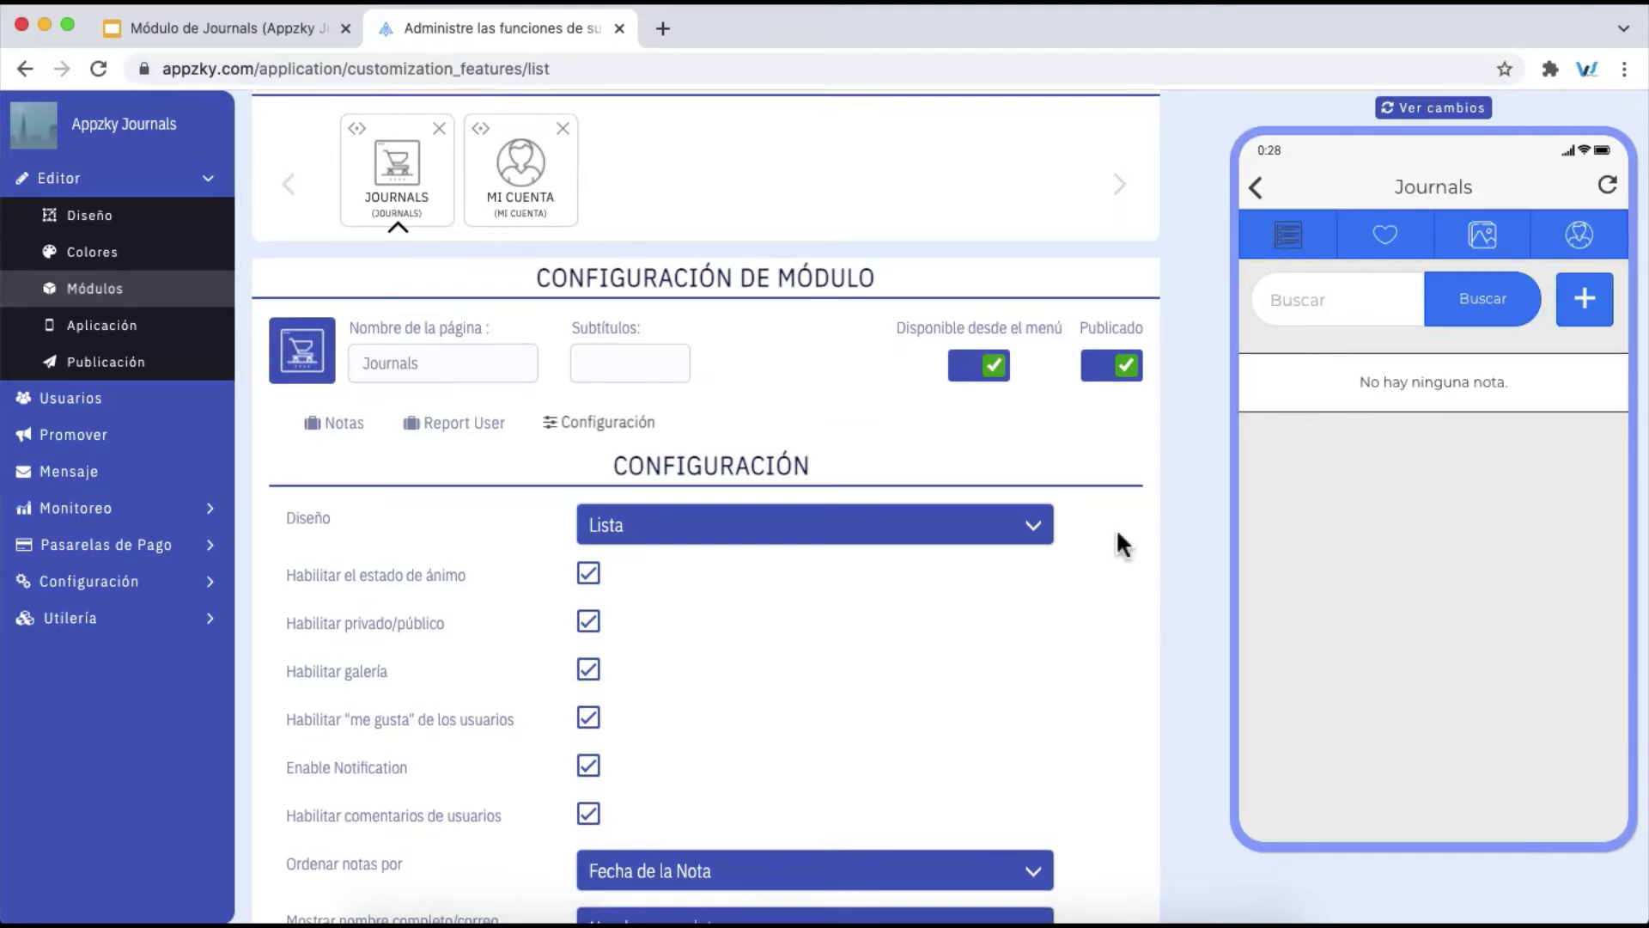
pyautogui.scroll(-2, 1121, 544)
pyautogui.click(1012, 434)
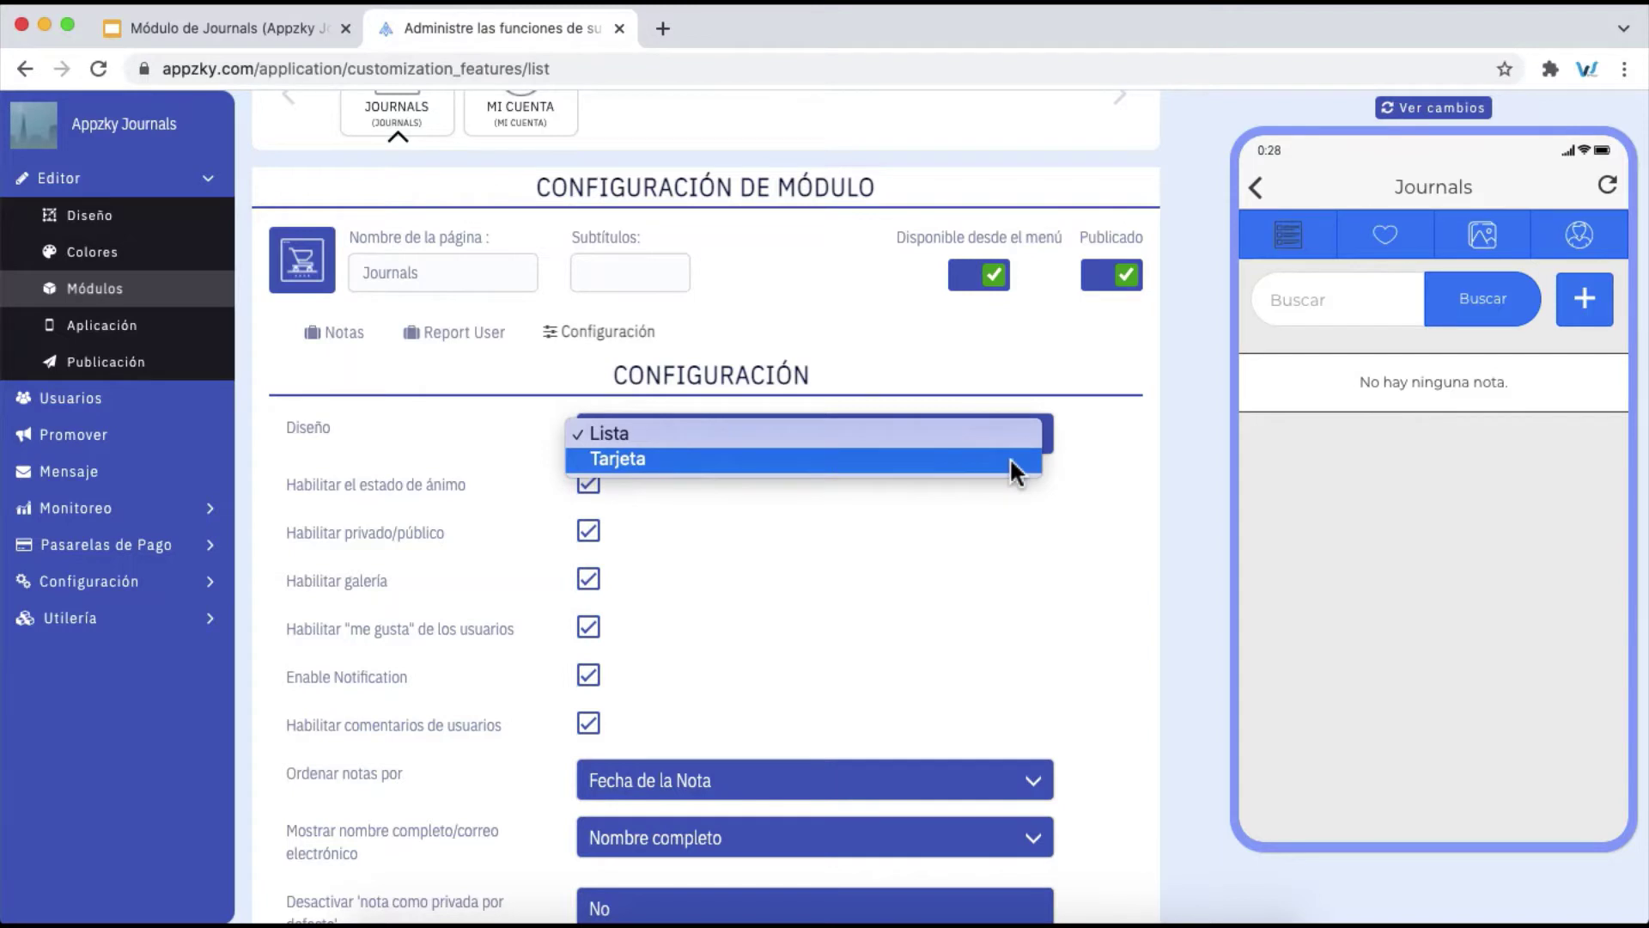
pyautogui.click(1101, 507)
pyautogui.hotkey('ctrl', 'shift', 'Tab')
pyautogui.hotkey('ctrl', 'Tab')
pyautogui.click(771, 446)
pyautogui.click(783, 456)
# - Review the mood, privacy, gallery and likes Habilitar options, keeping them enabled
pyautogui.scroll(-5, 1103, 476)
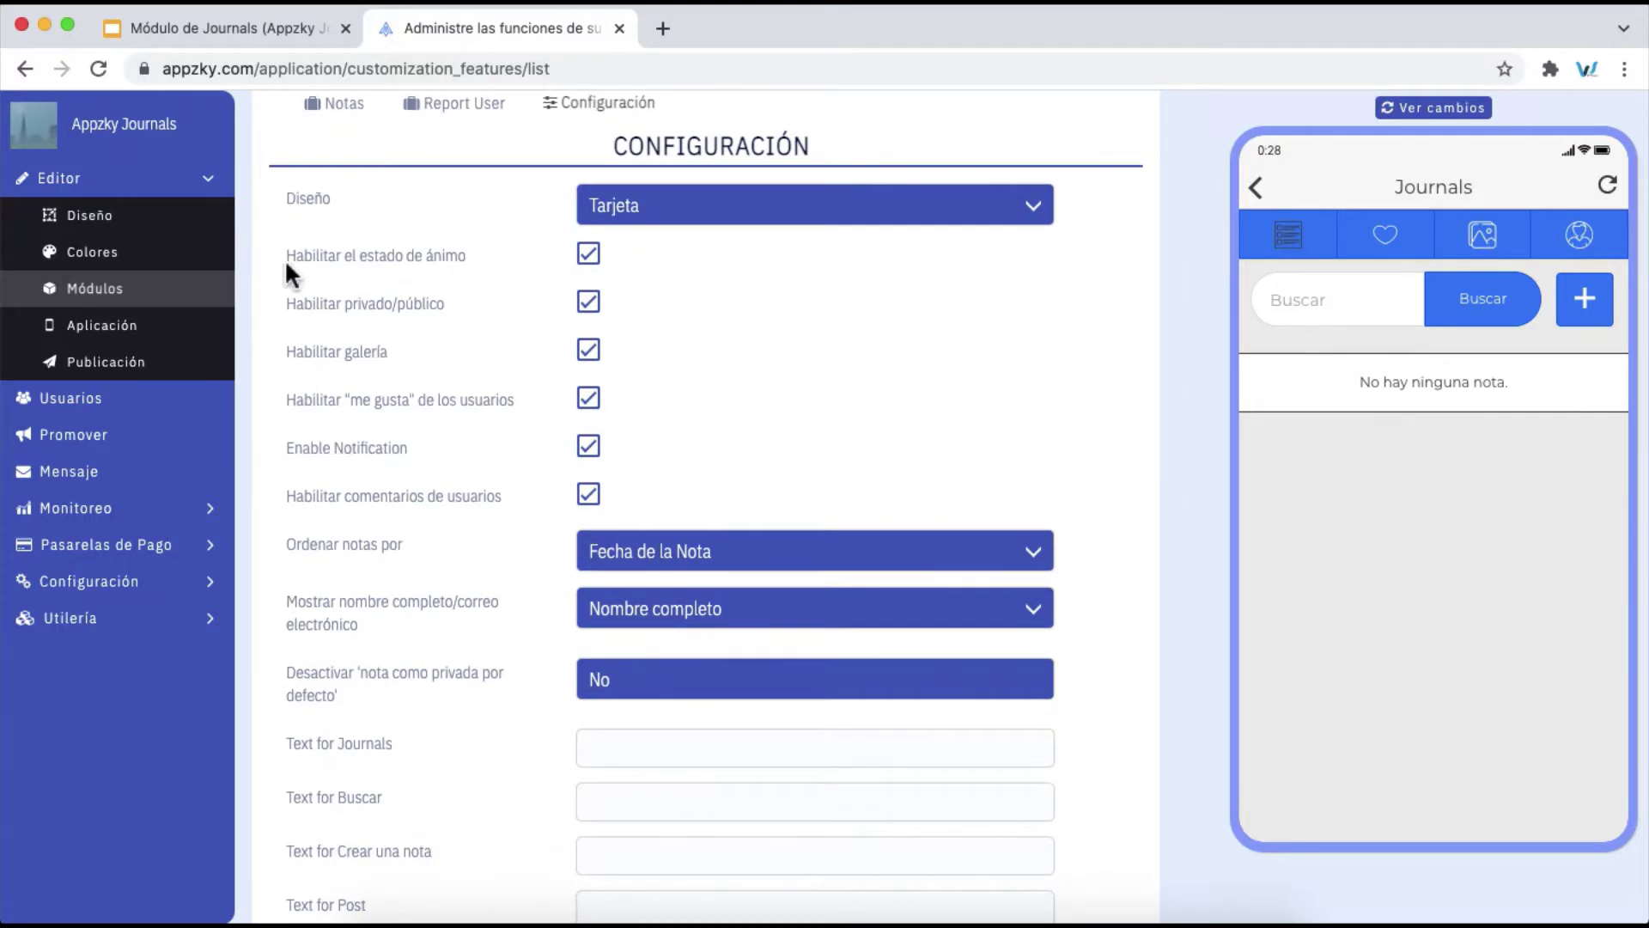
pyautogui.moveTo(276, 257); pyautogui.dragTo(478, 277)
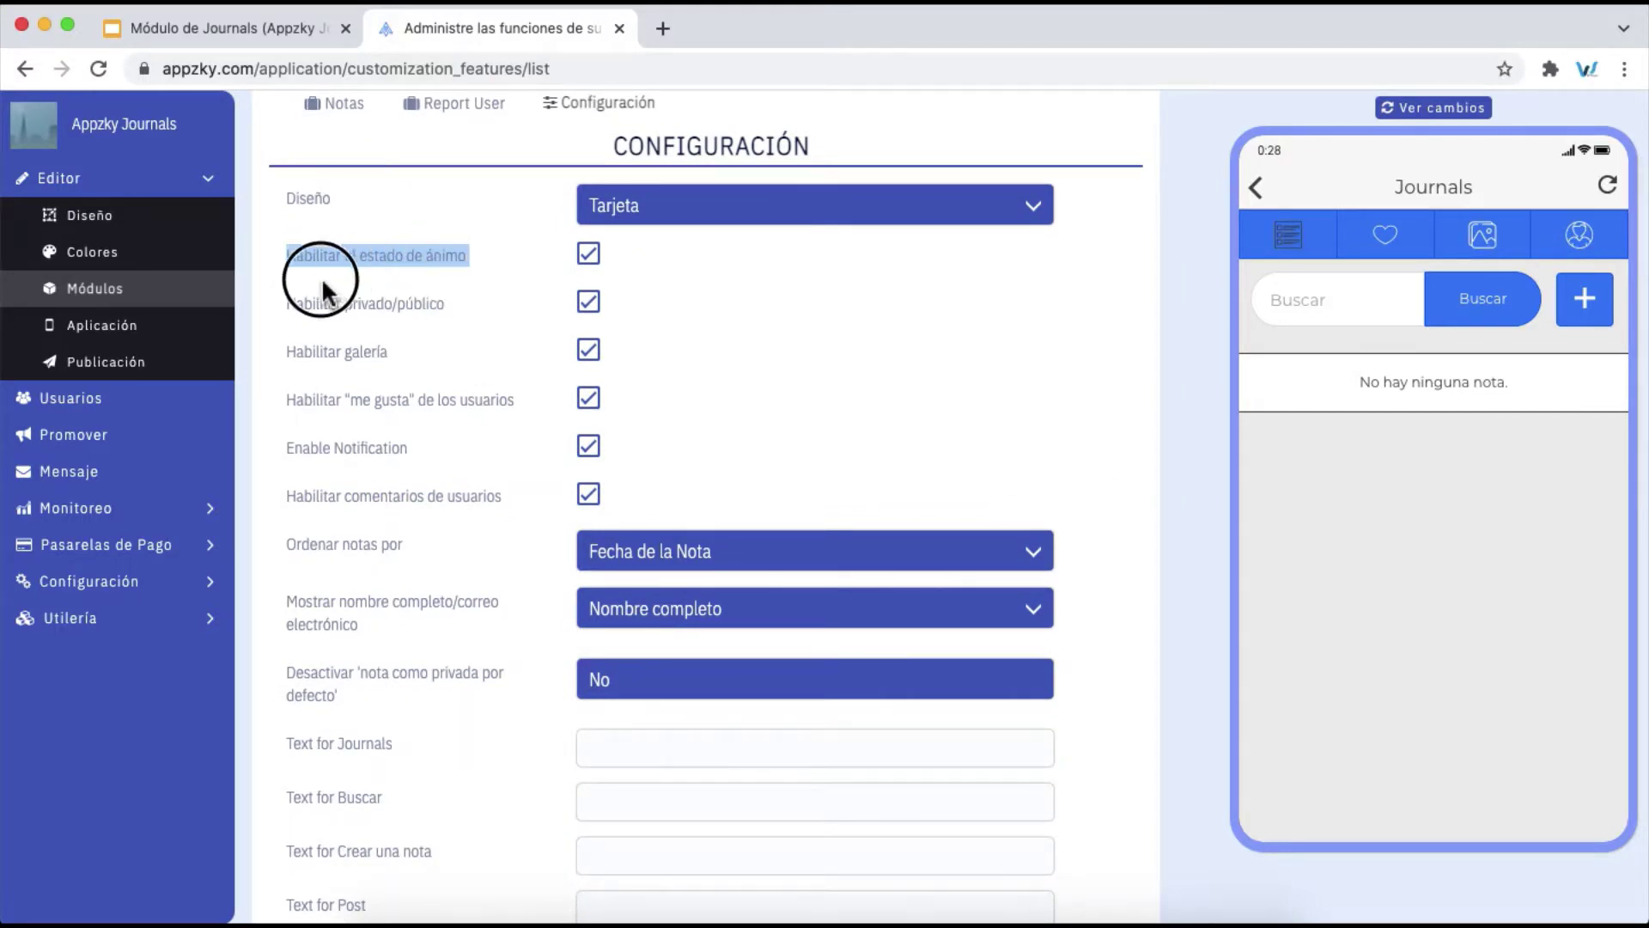
pyautogui.click(255, 285)
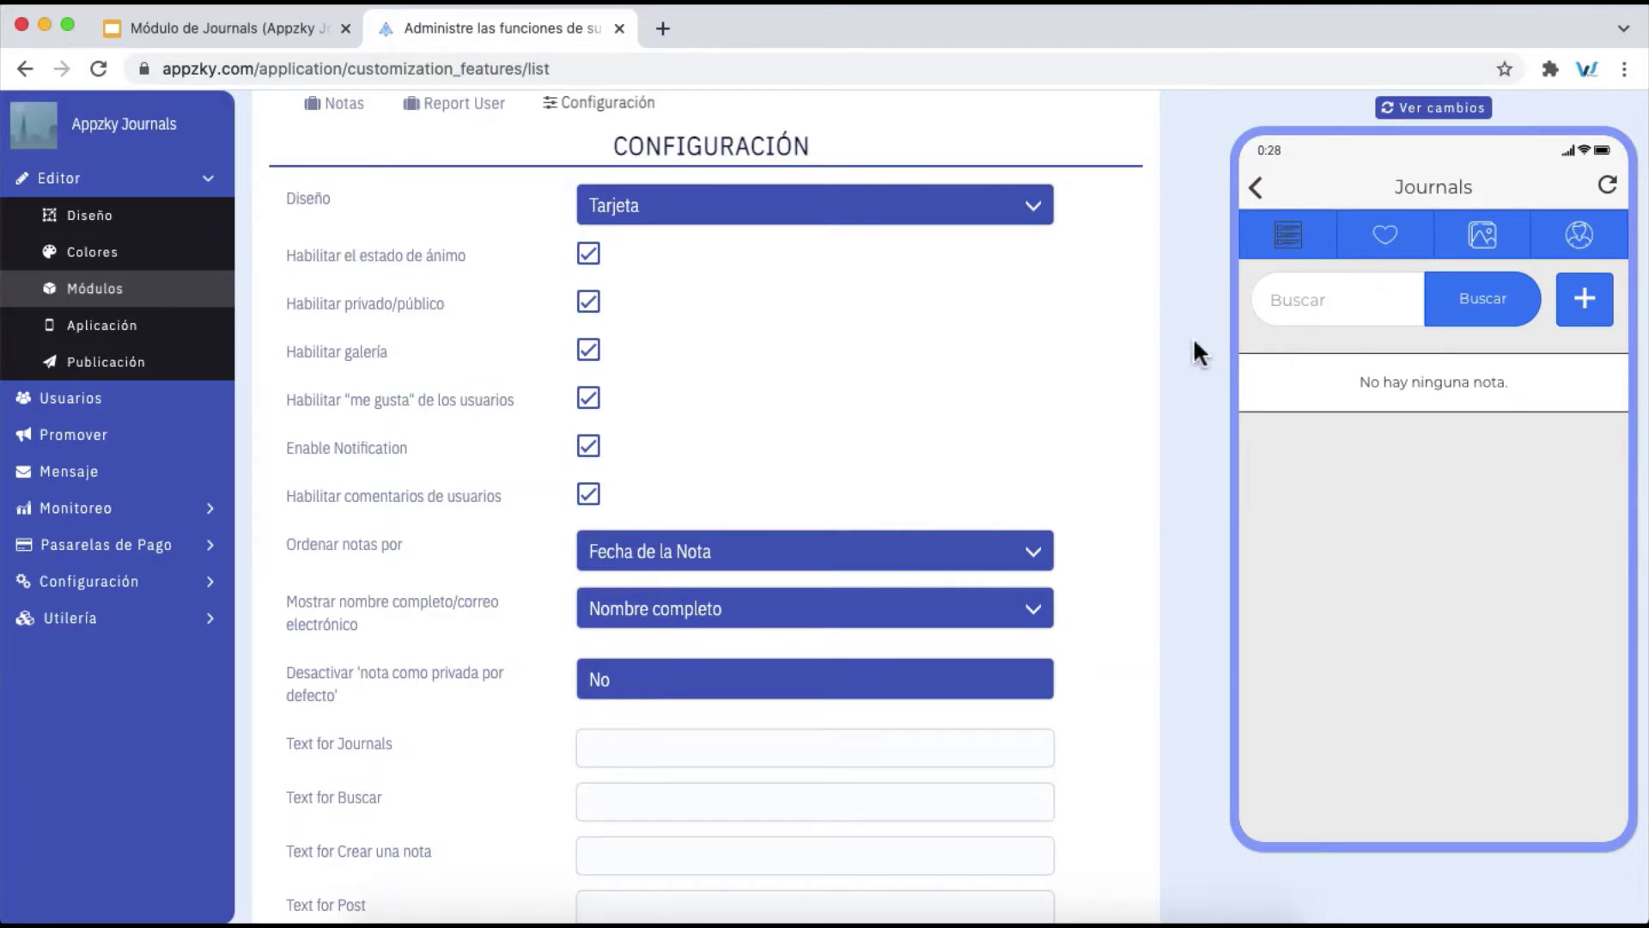
pyautogui.moveTo(280, 302); pyautogui.dragTo(405, 302)
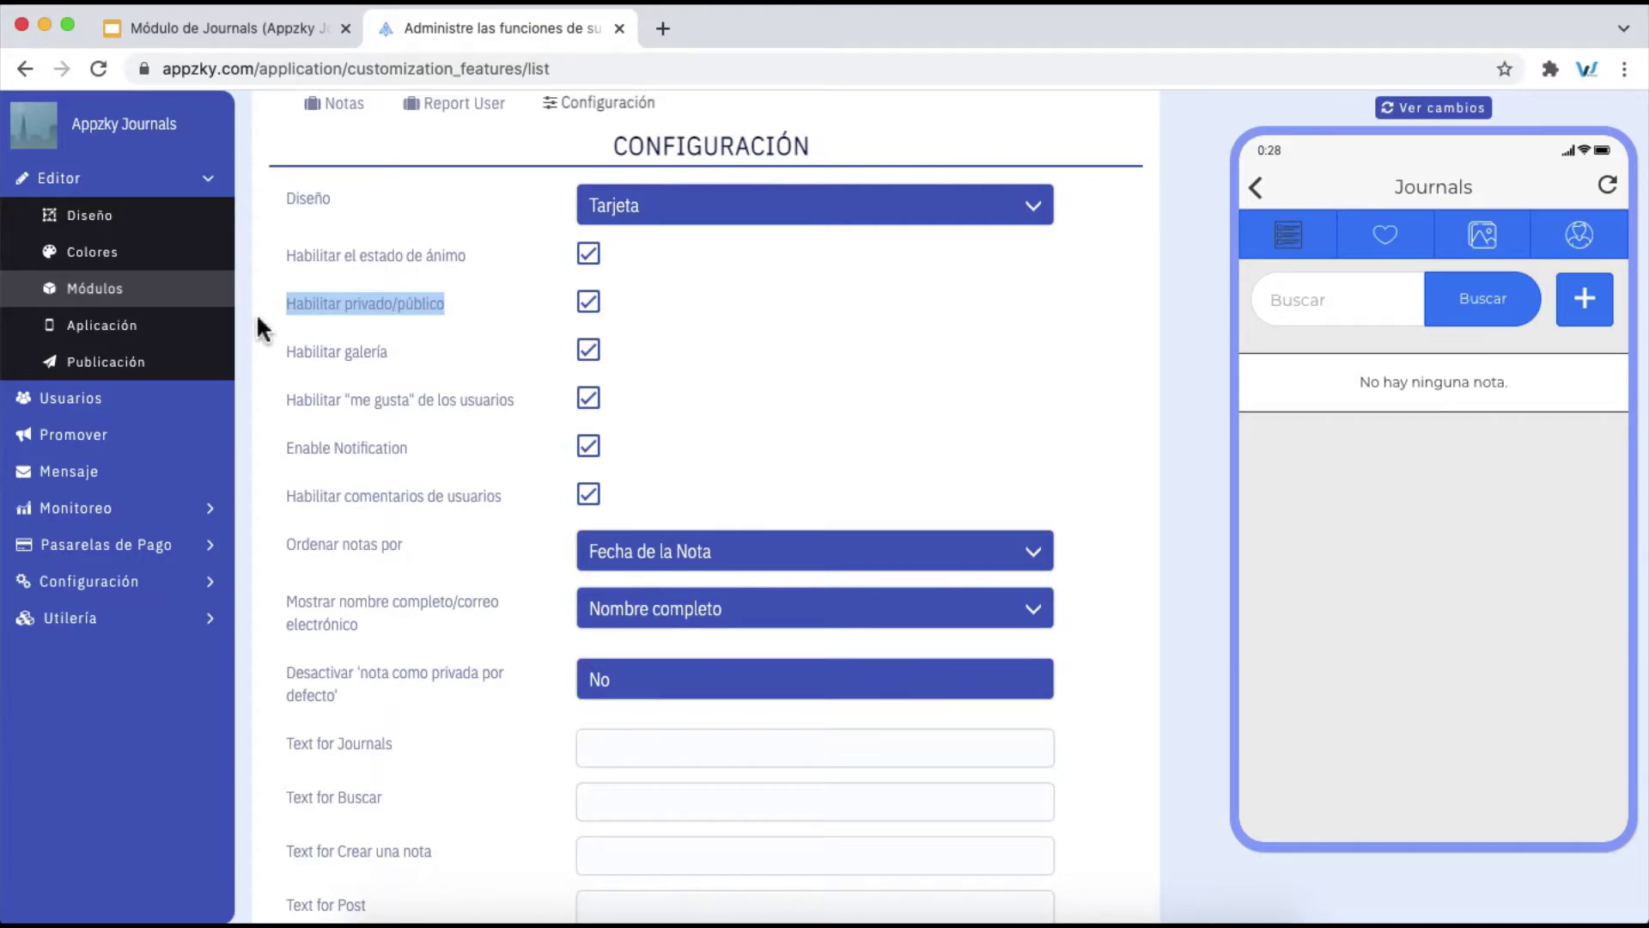
pyautogui.scroll(2, 256, 313)
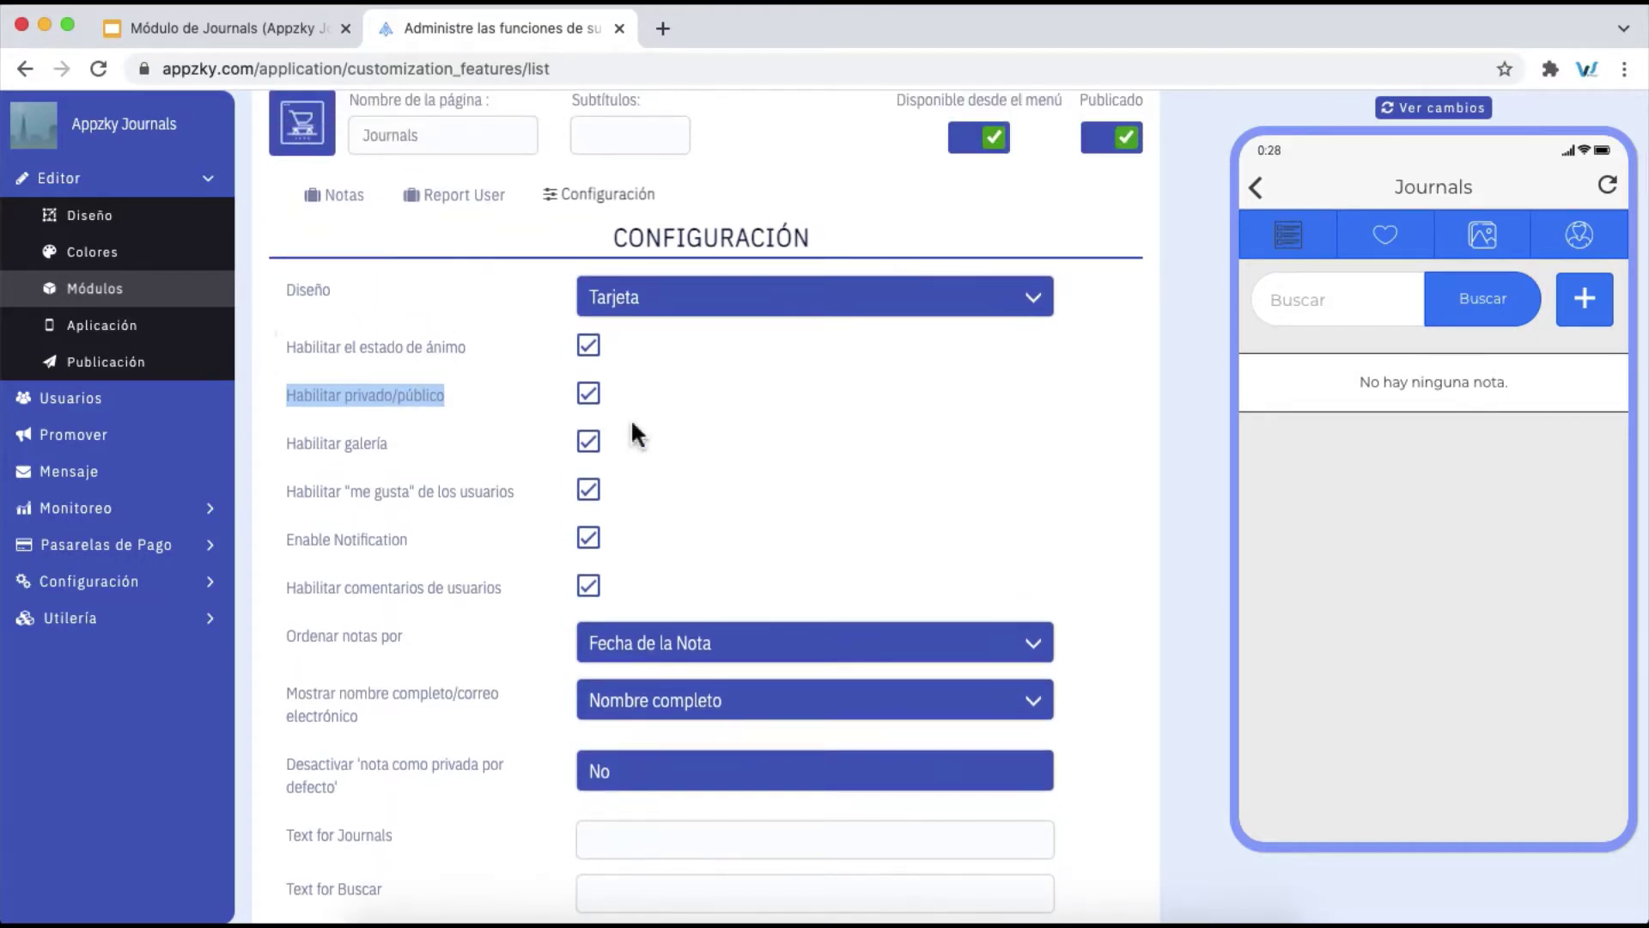
pyautogui.click(275, 446)
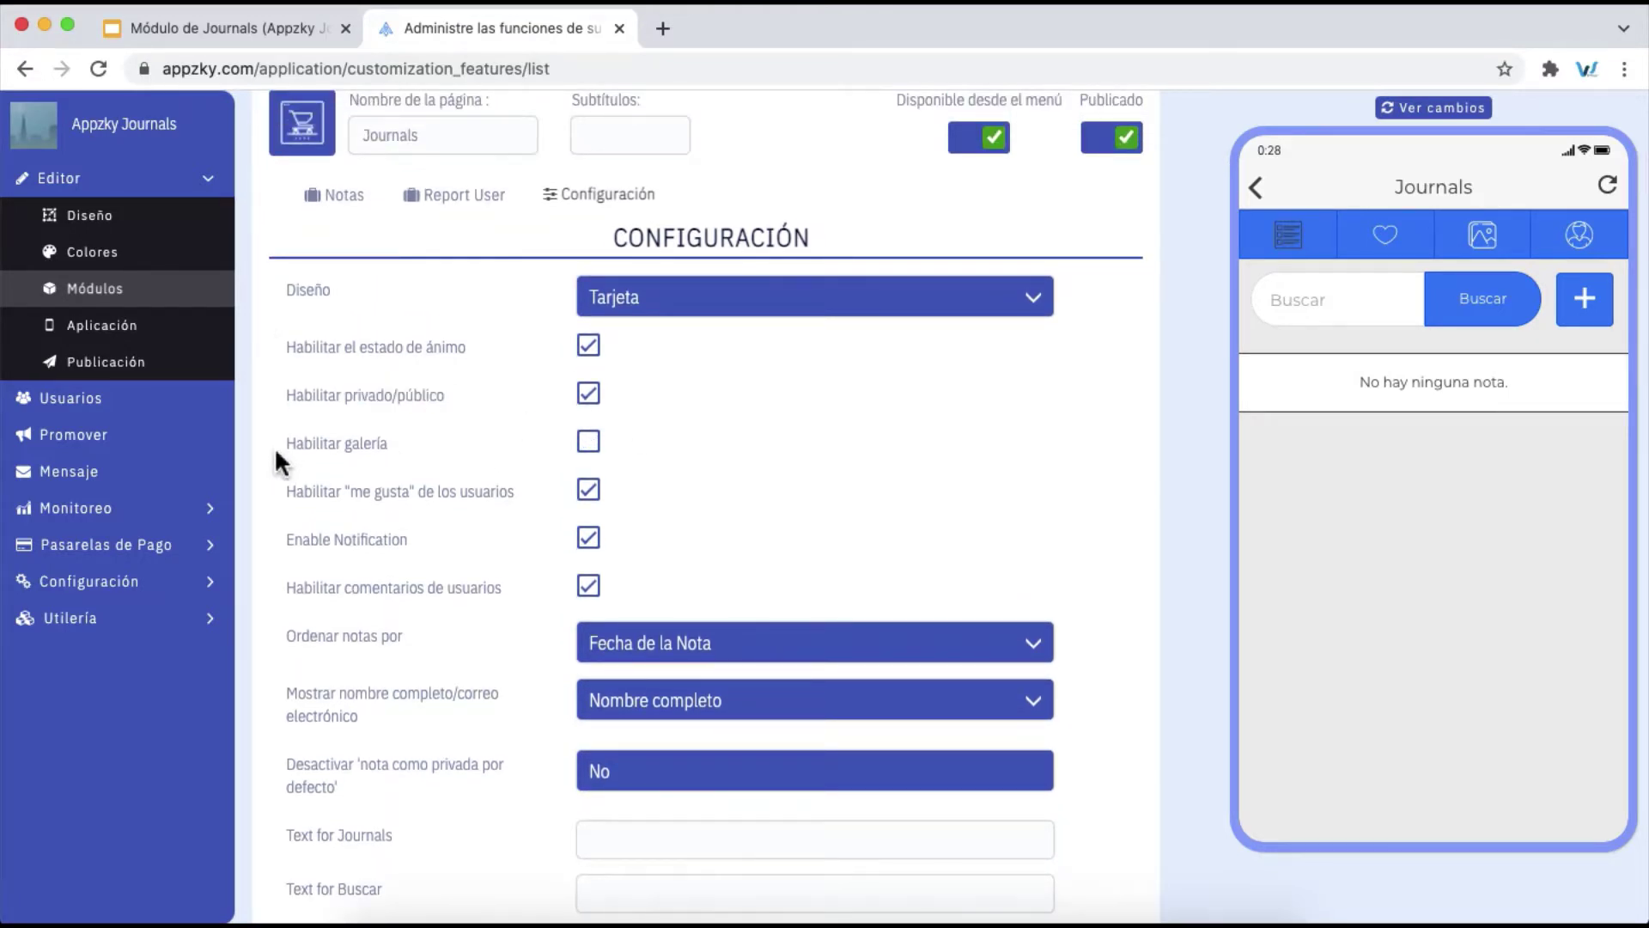
pyautogui.moveTo(275, 492); pyautogui.dragTo(514, 497)
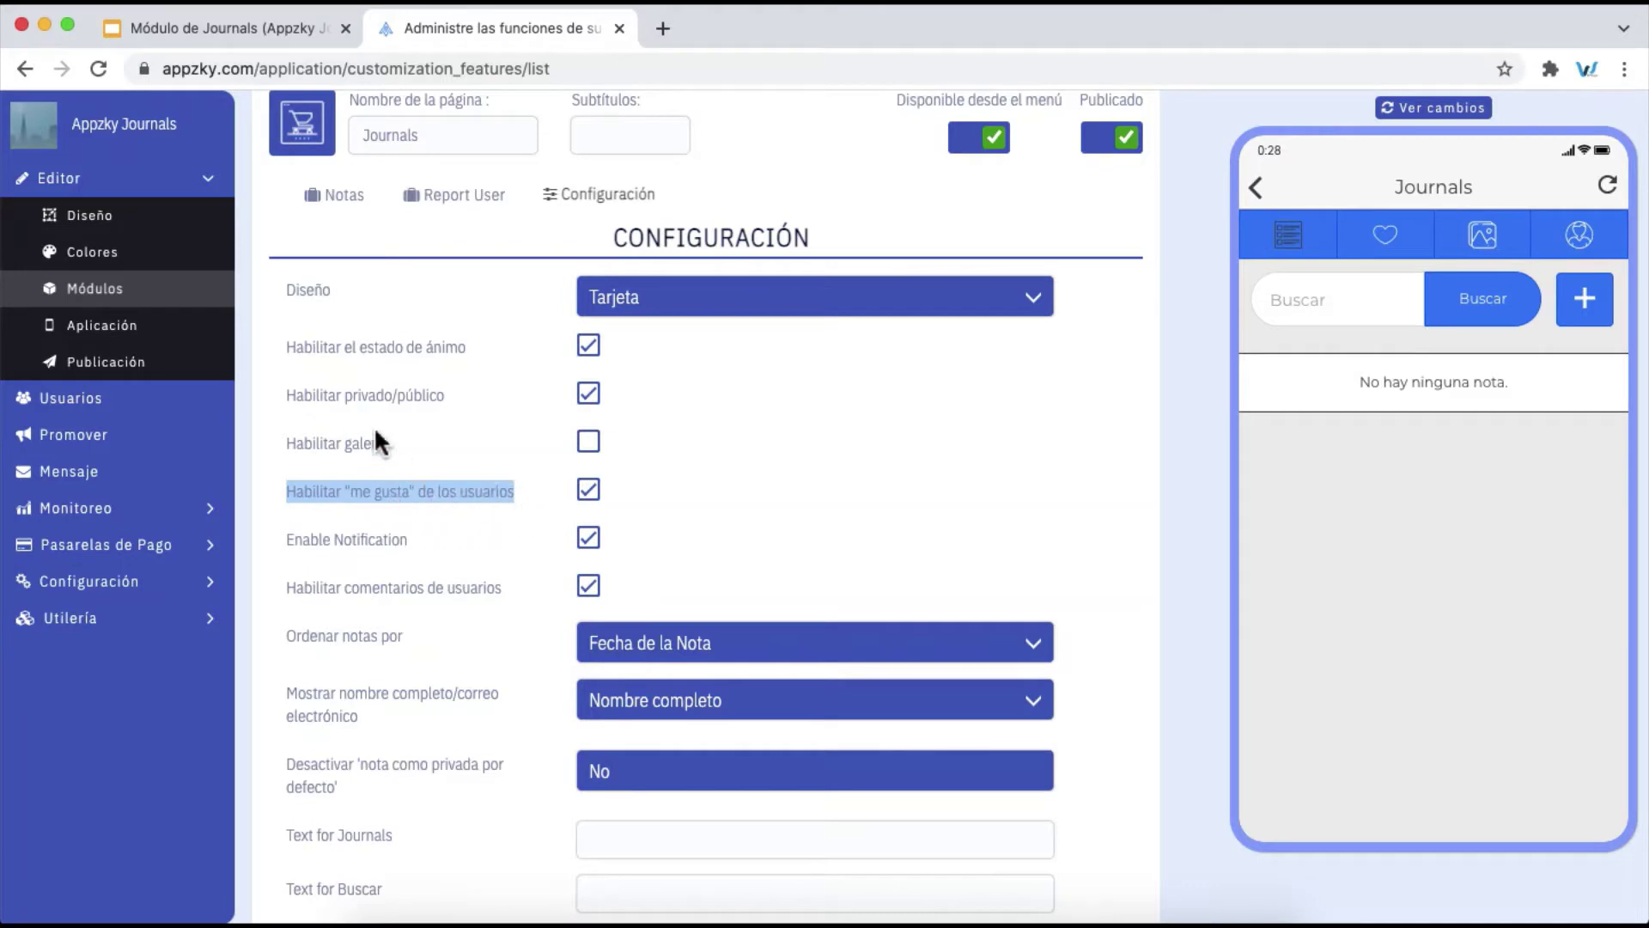
pyautogui.click(1490, 241)
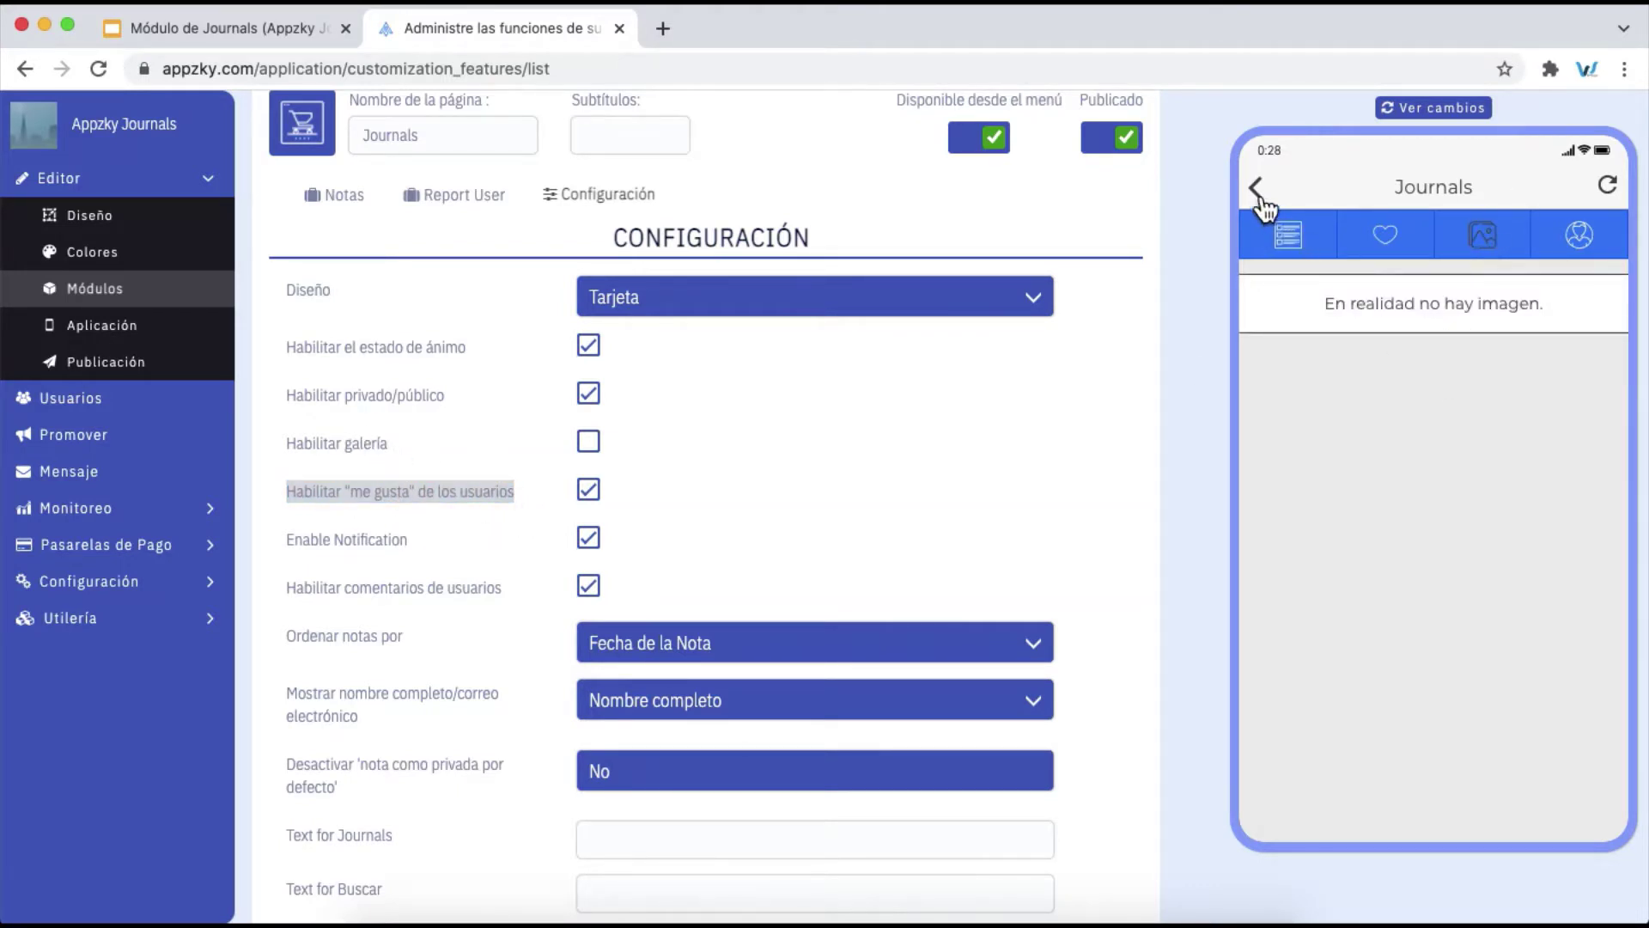
pyautogui.click(260, 483)
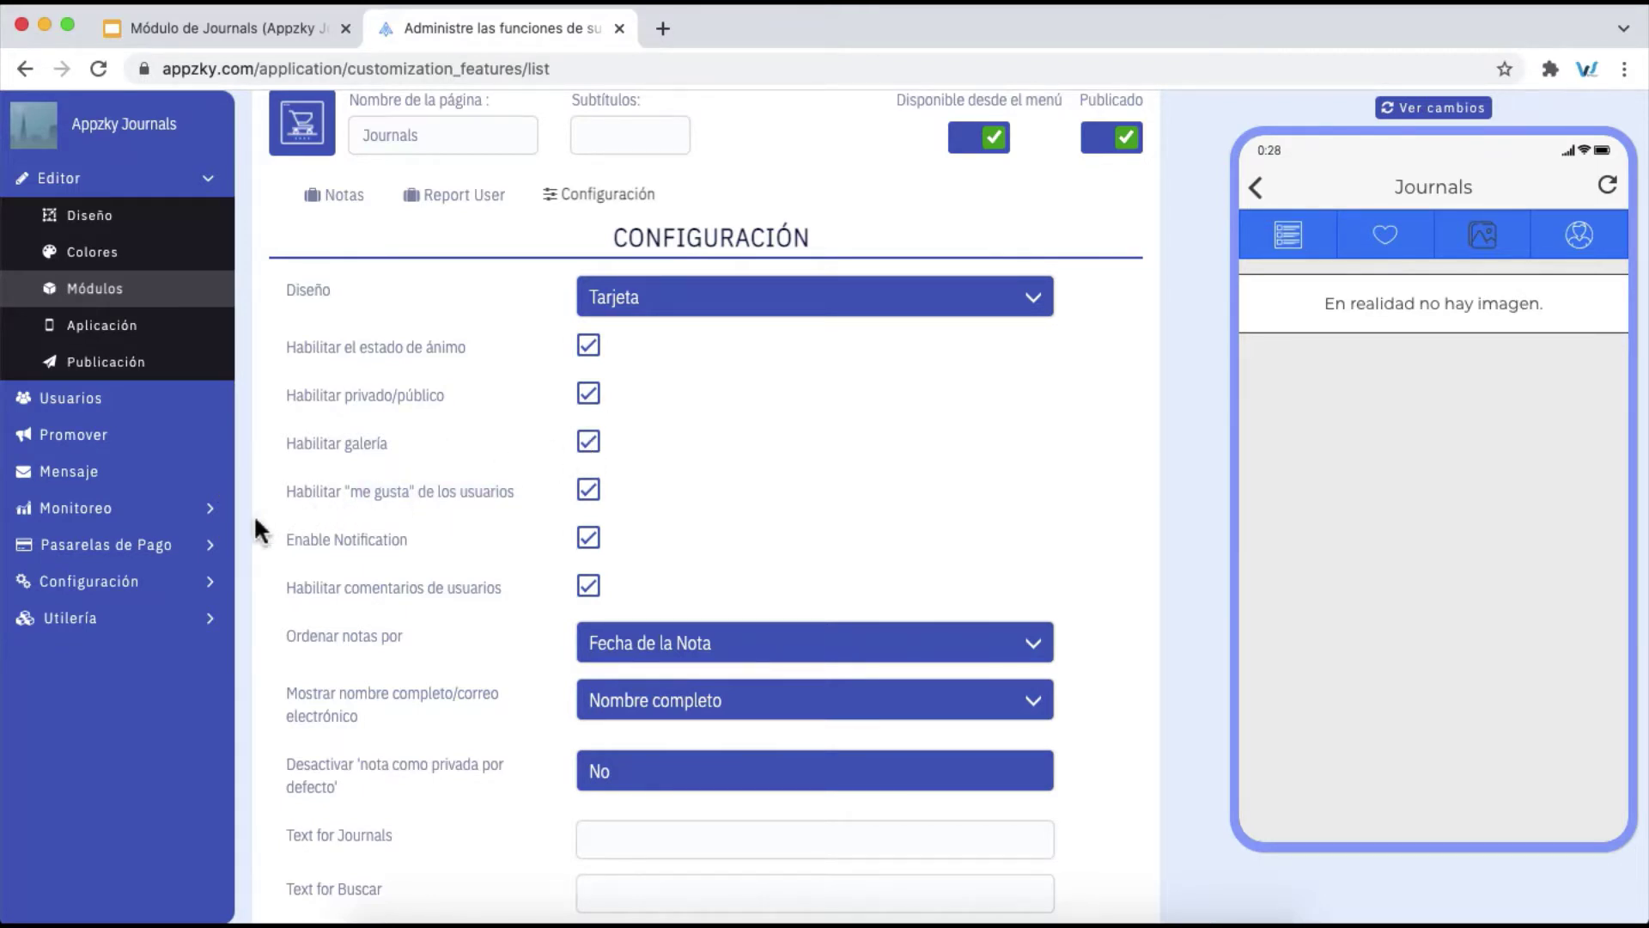
pyautogui.scroll(-2, 254, 516)
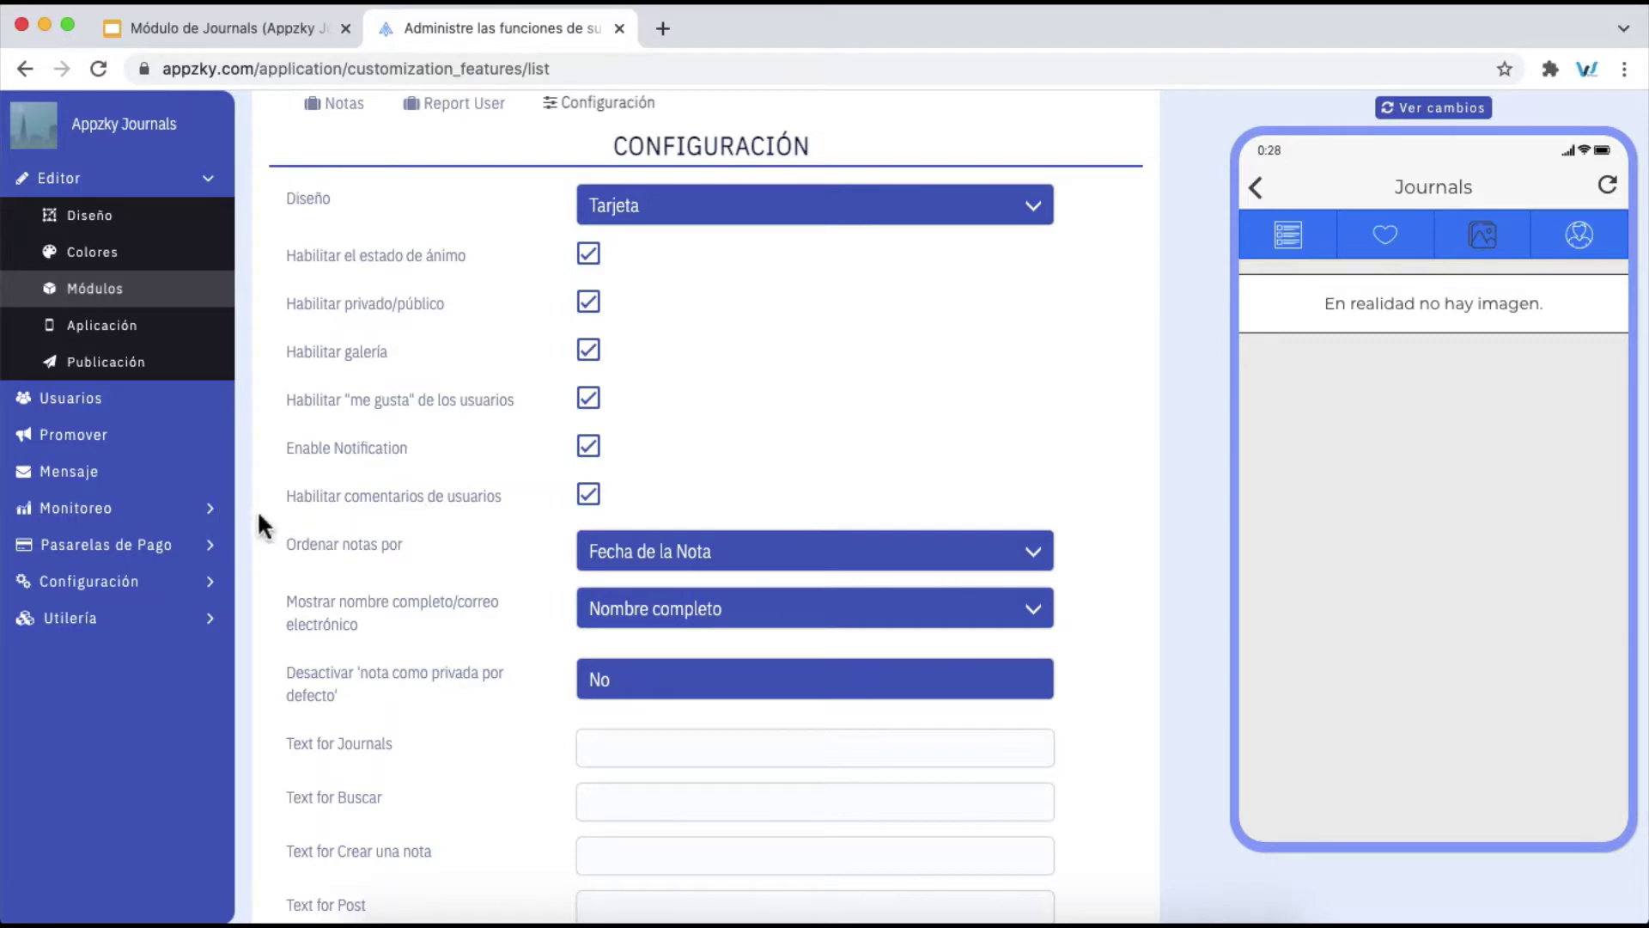
pyautogui.scroll(-3, 256, 509)
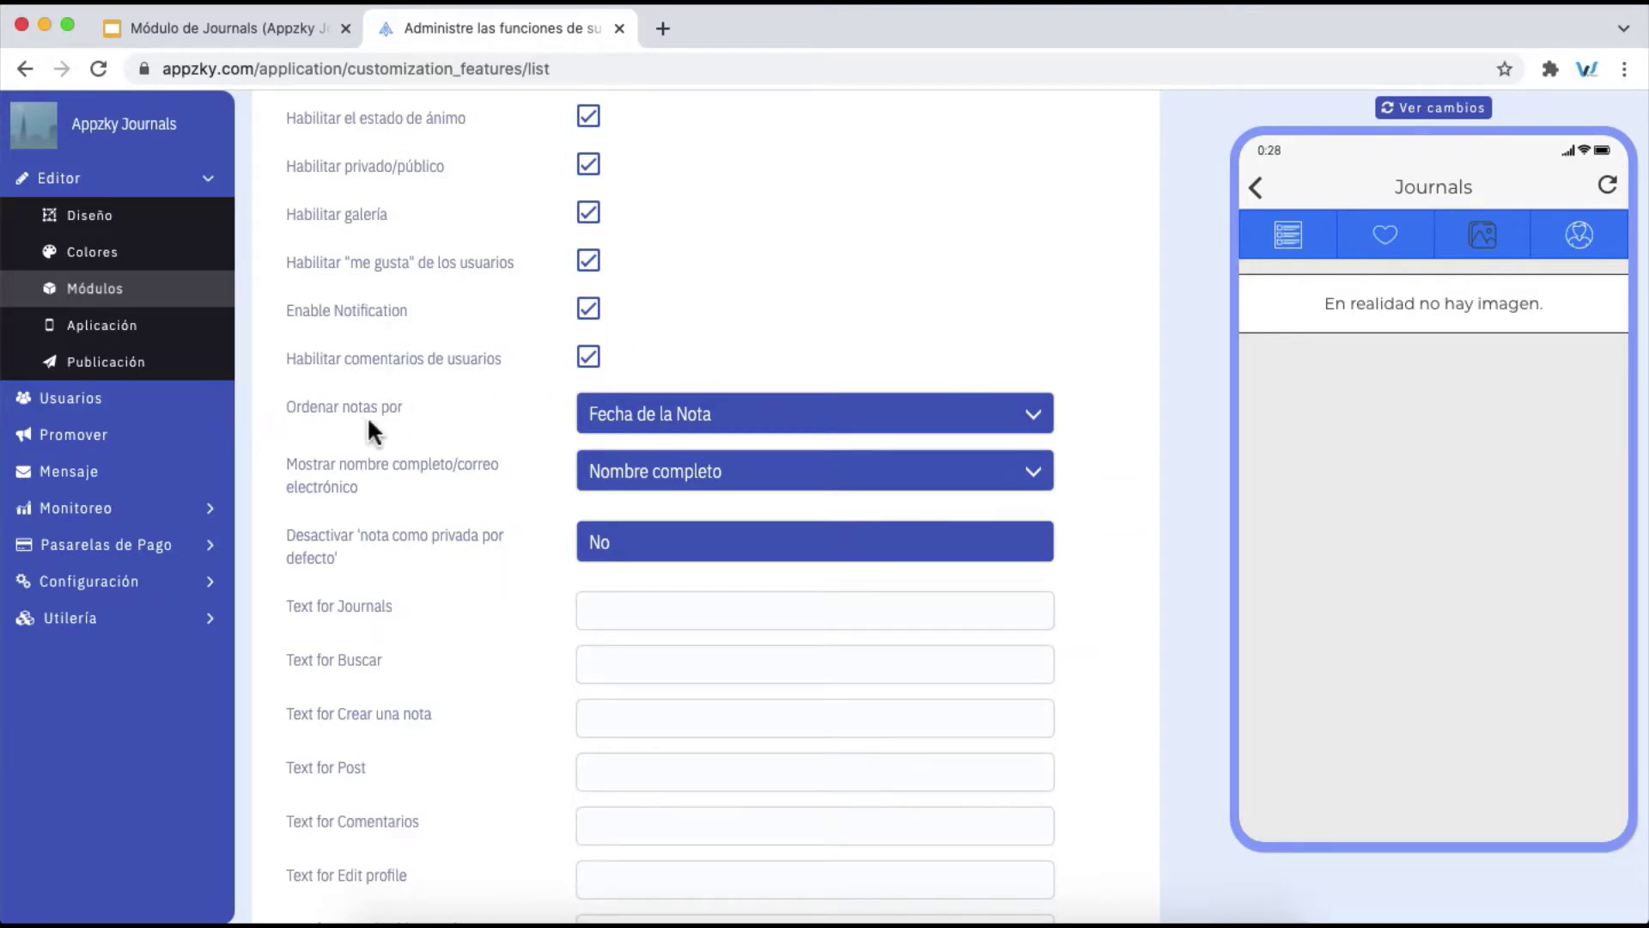
pyautogui.click(651, 421)
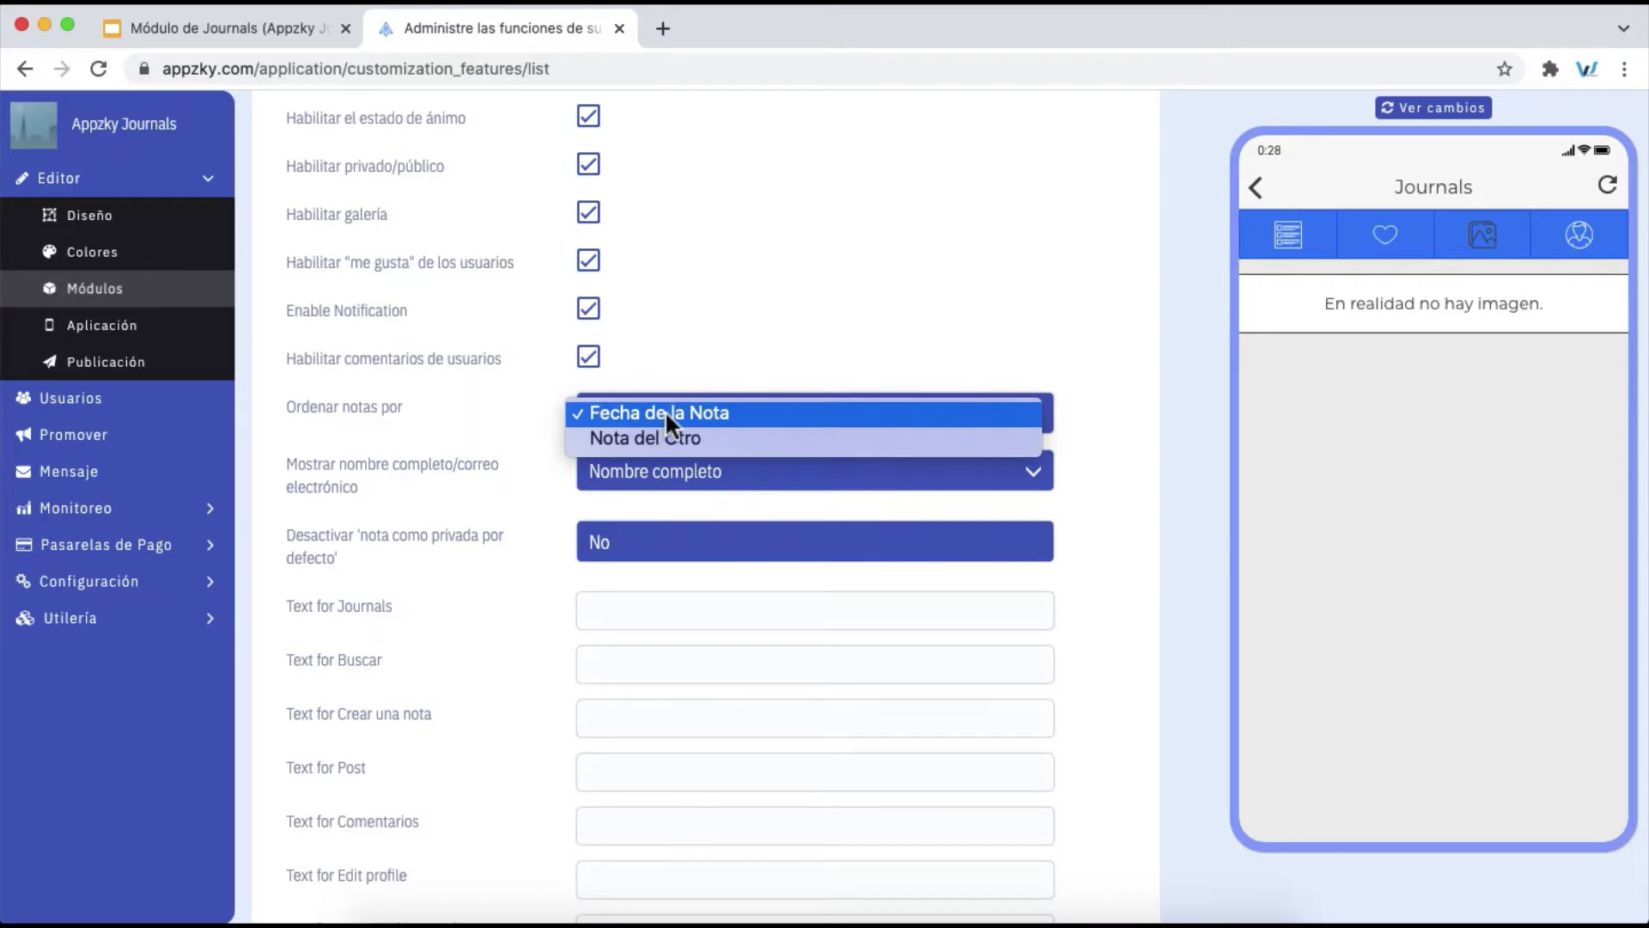
pyautogui.click(311, 443)
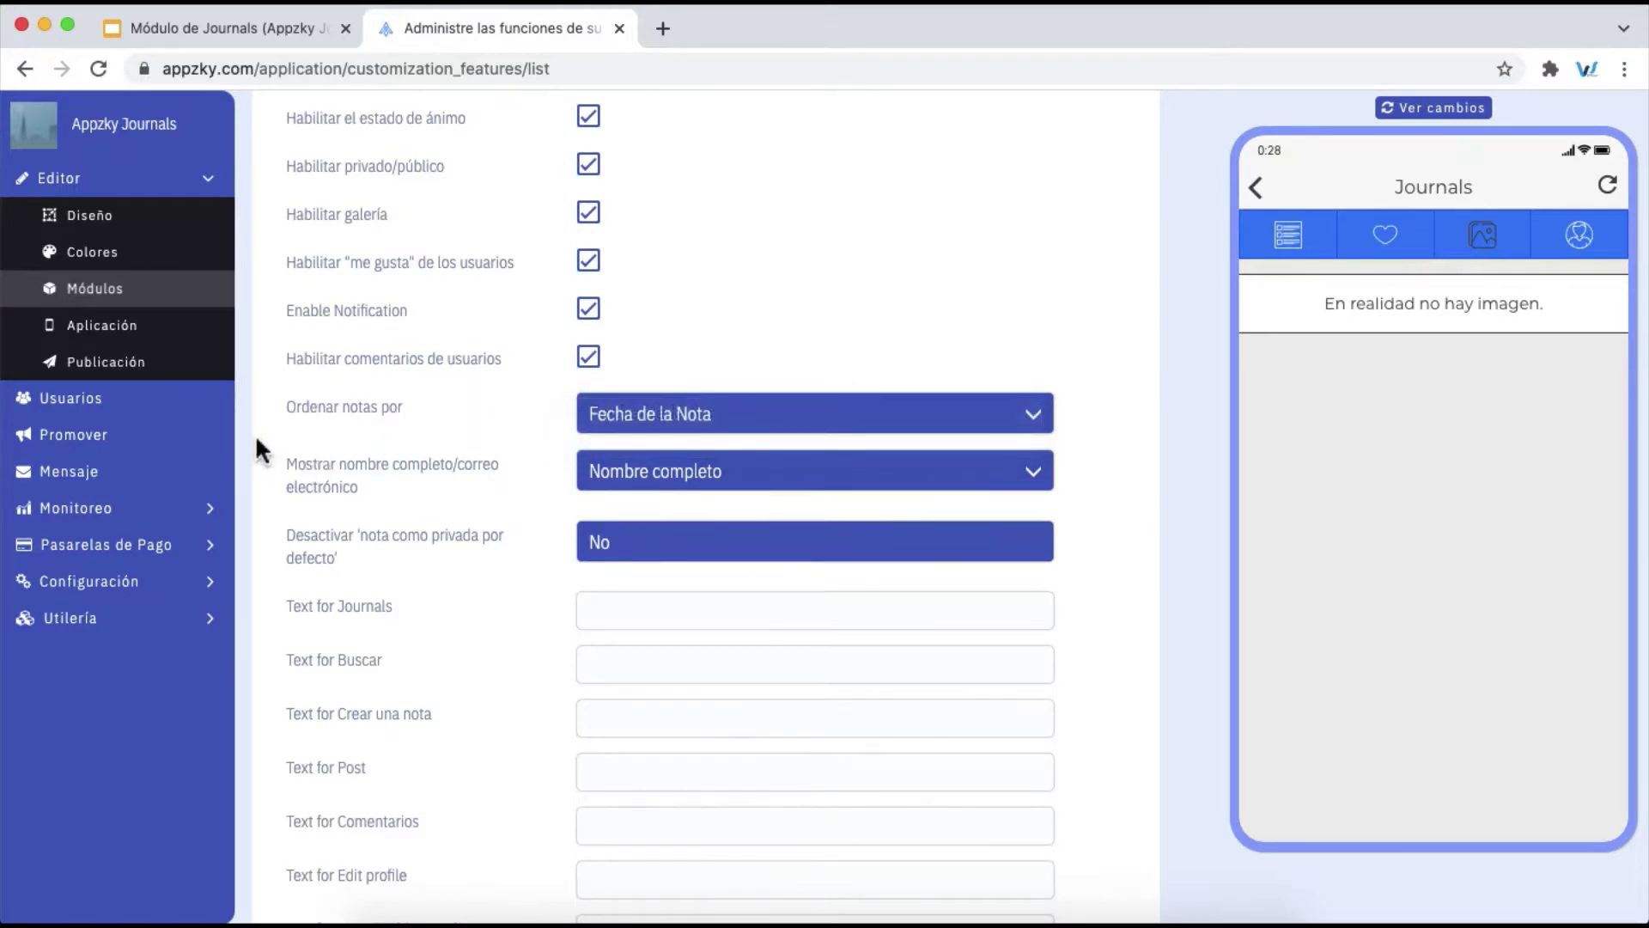
pyautogui.moveTo(284, 453); pyautogui.dragTo(375, 496)
pyautogui.click(653, 472)
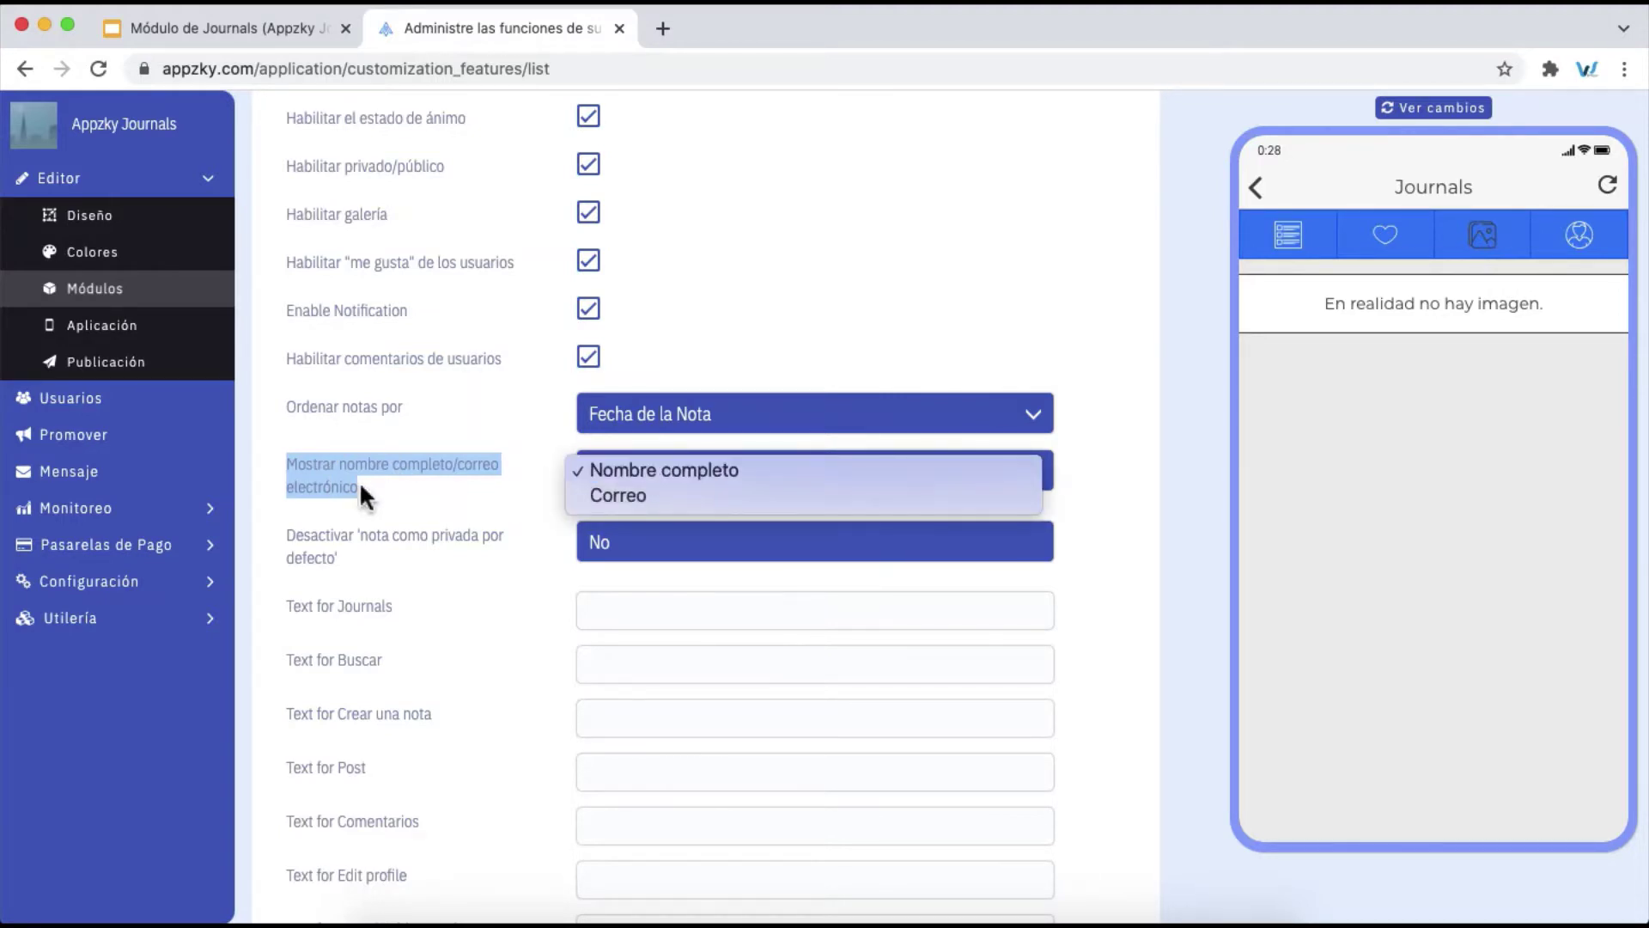
pyautogui.click(390, 477)
pyautogui.click(620, 476)
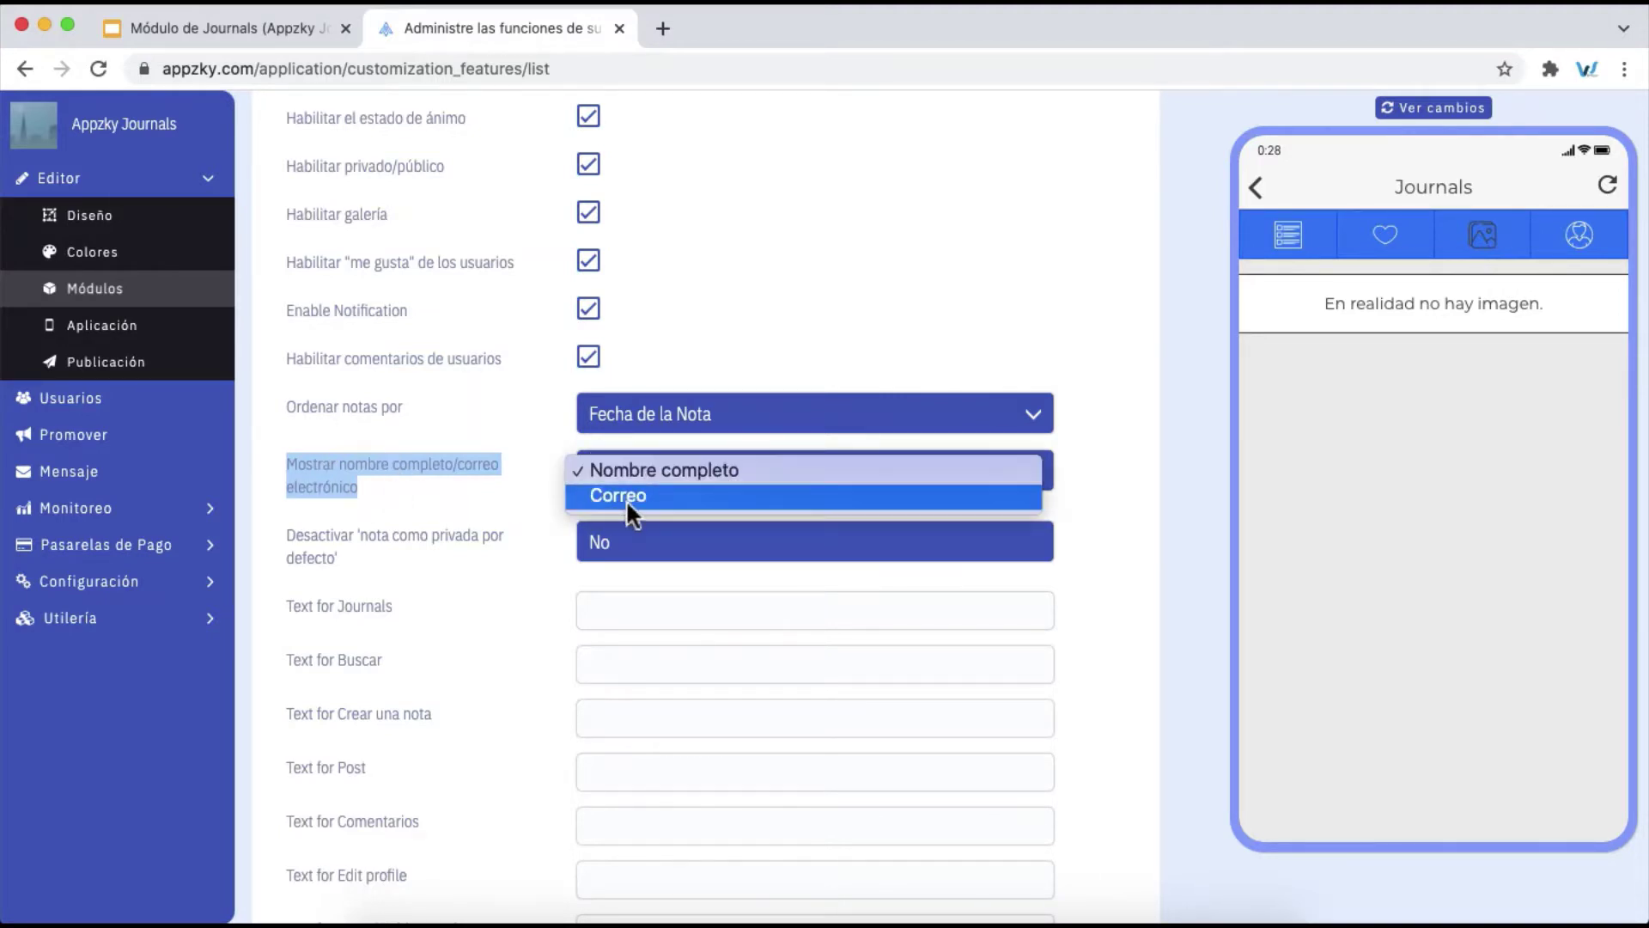
pyautogui.click(361, 489)
pyautogui.click(266, 471)
pyautogui.scroll(-2, 268, 477)
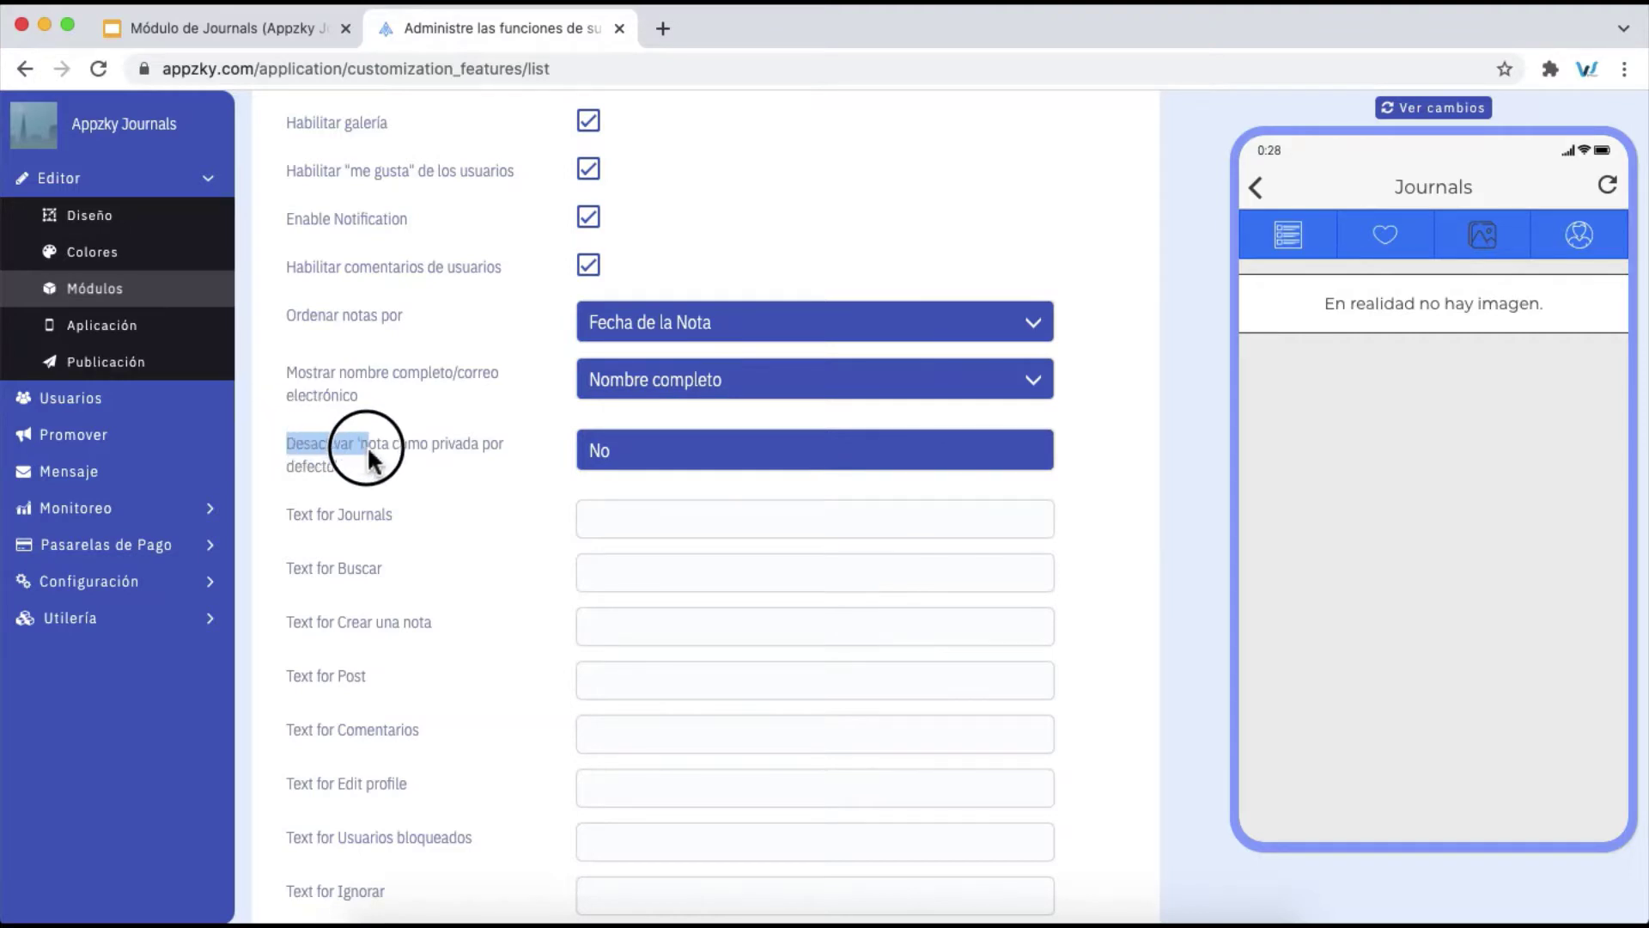
pyautogui.moveTo(368, 445); pyautogui.dragTo(384, 477)
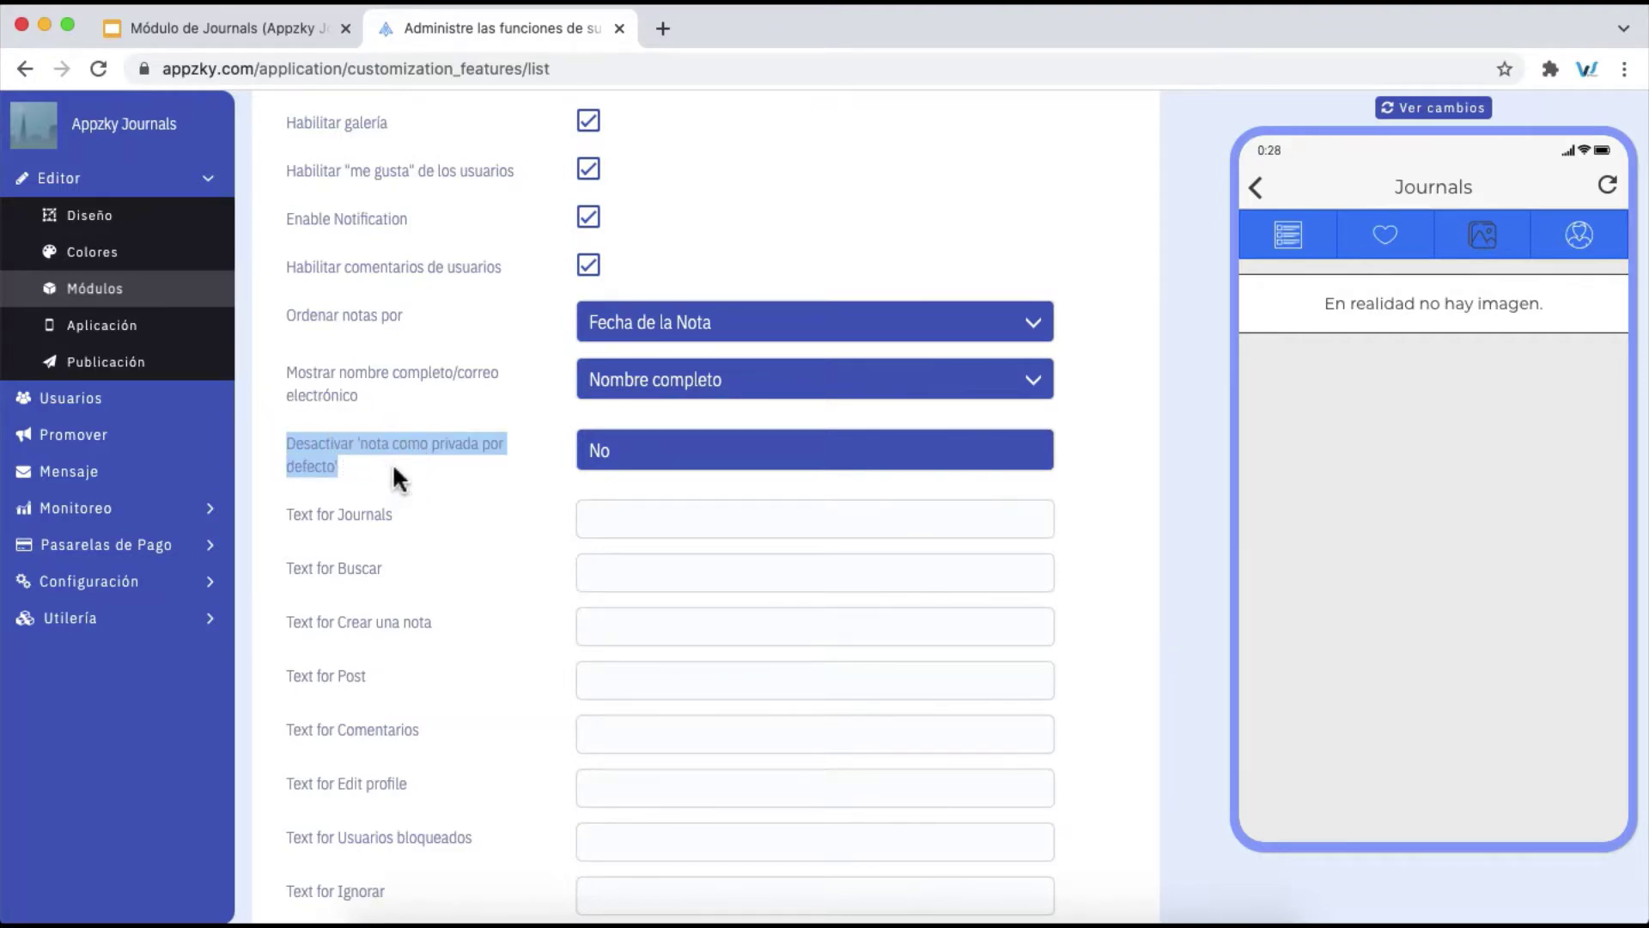
pyautogui.click(401, 466)
pyautogui.click(624, 455)
pyautogui.click(364, 490)
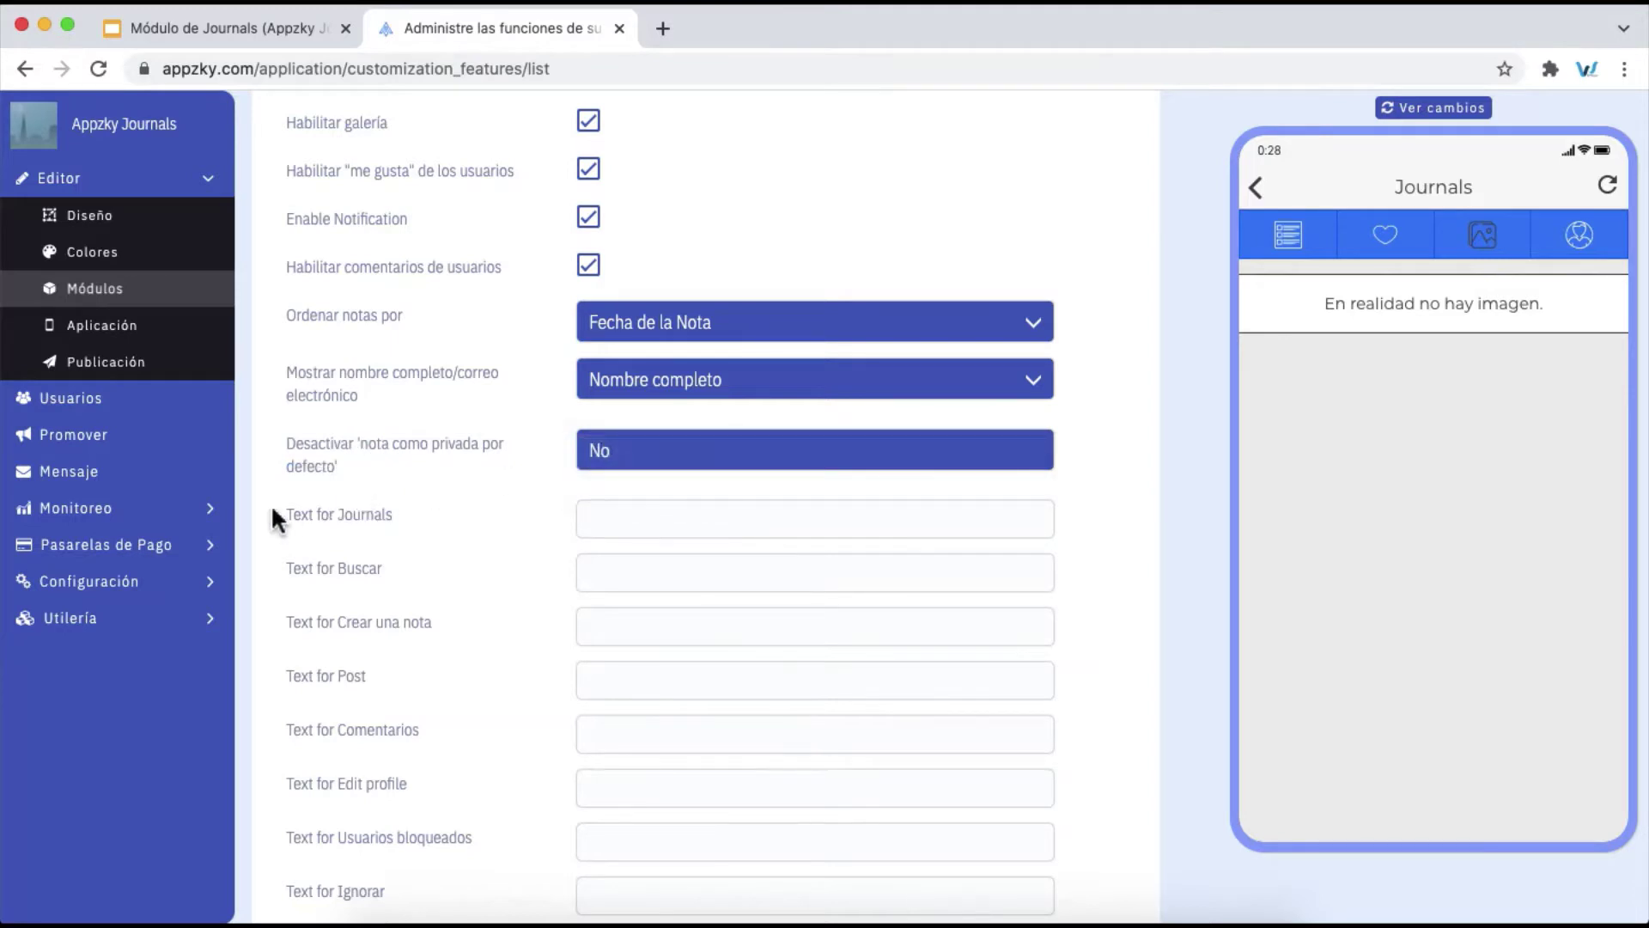
pyautogui.scroll(-3, 268, 510)
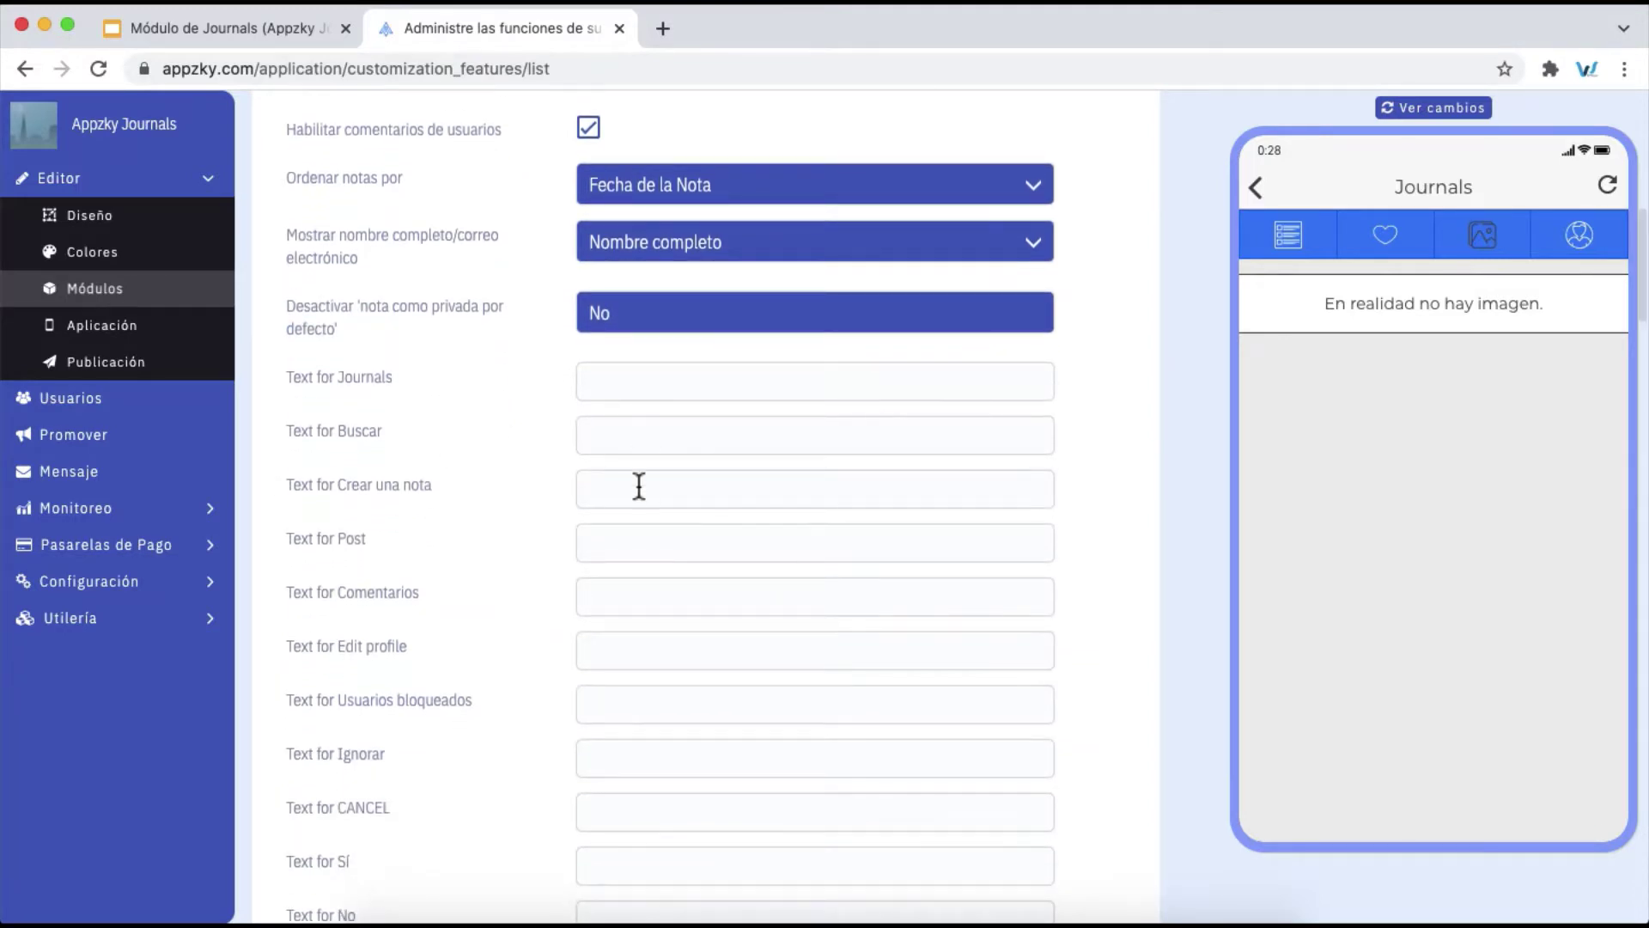
pyautogui.moveTo(290, 363); pyautogui.dragTo(478, 694)
pyautogui.click(479, 694)
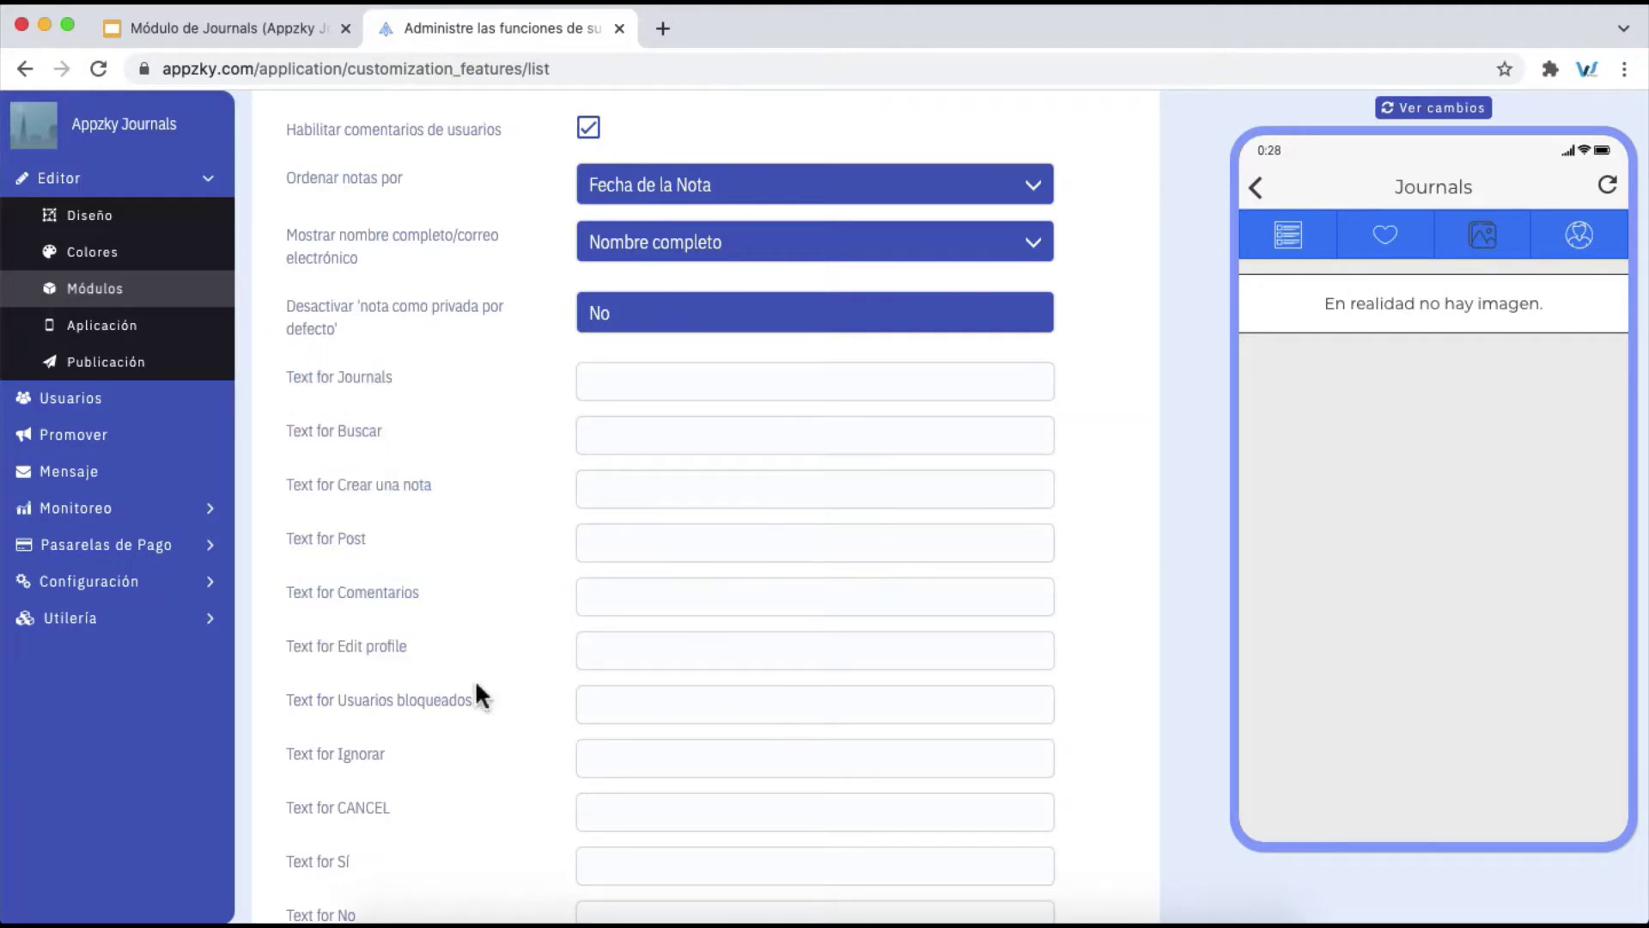
pyautogui.scroll(-10, 478, 687)
pyautogui.scroll(-10, 502, 768)
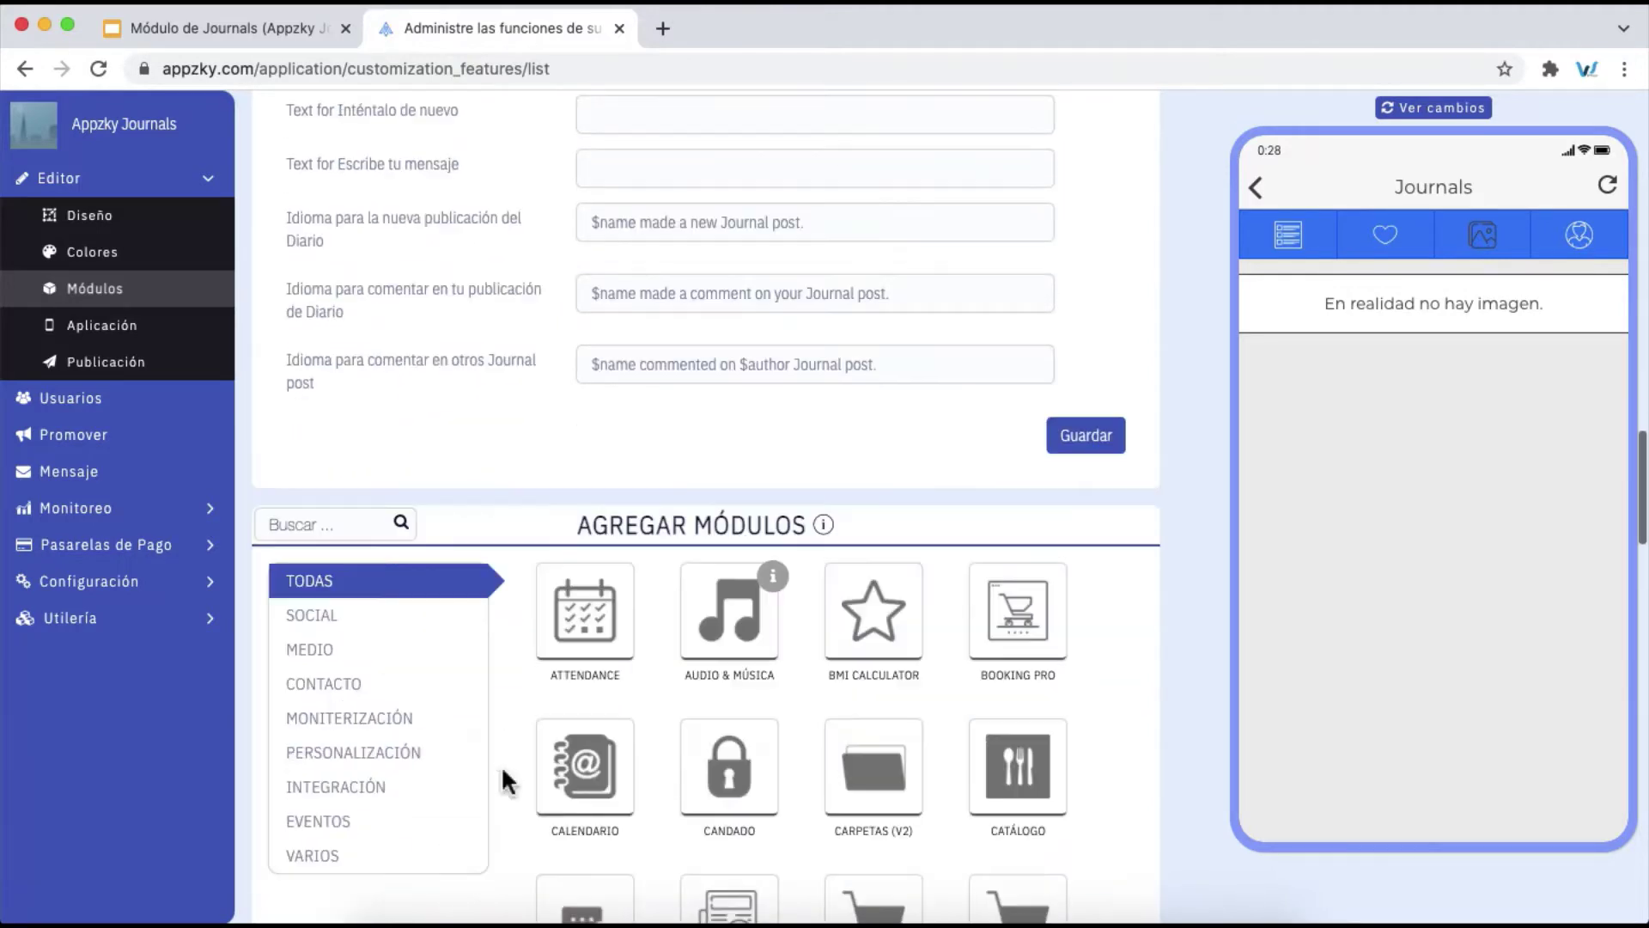
pyautogui.scroll(2, 501, 764)
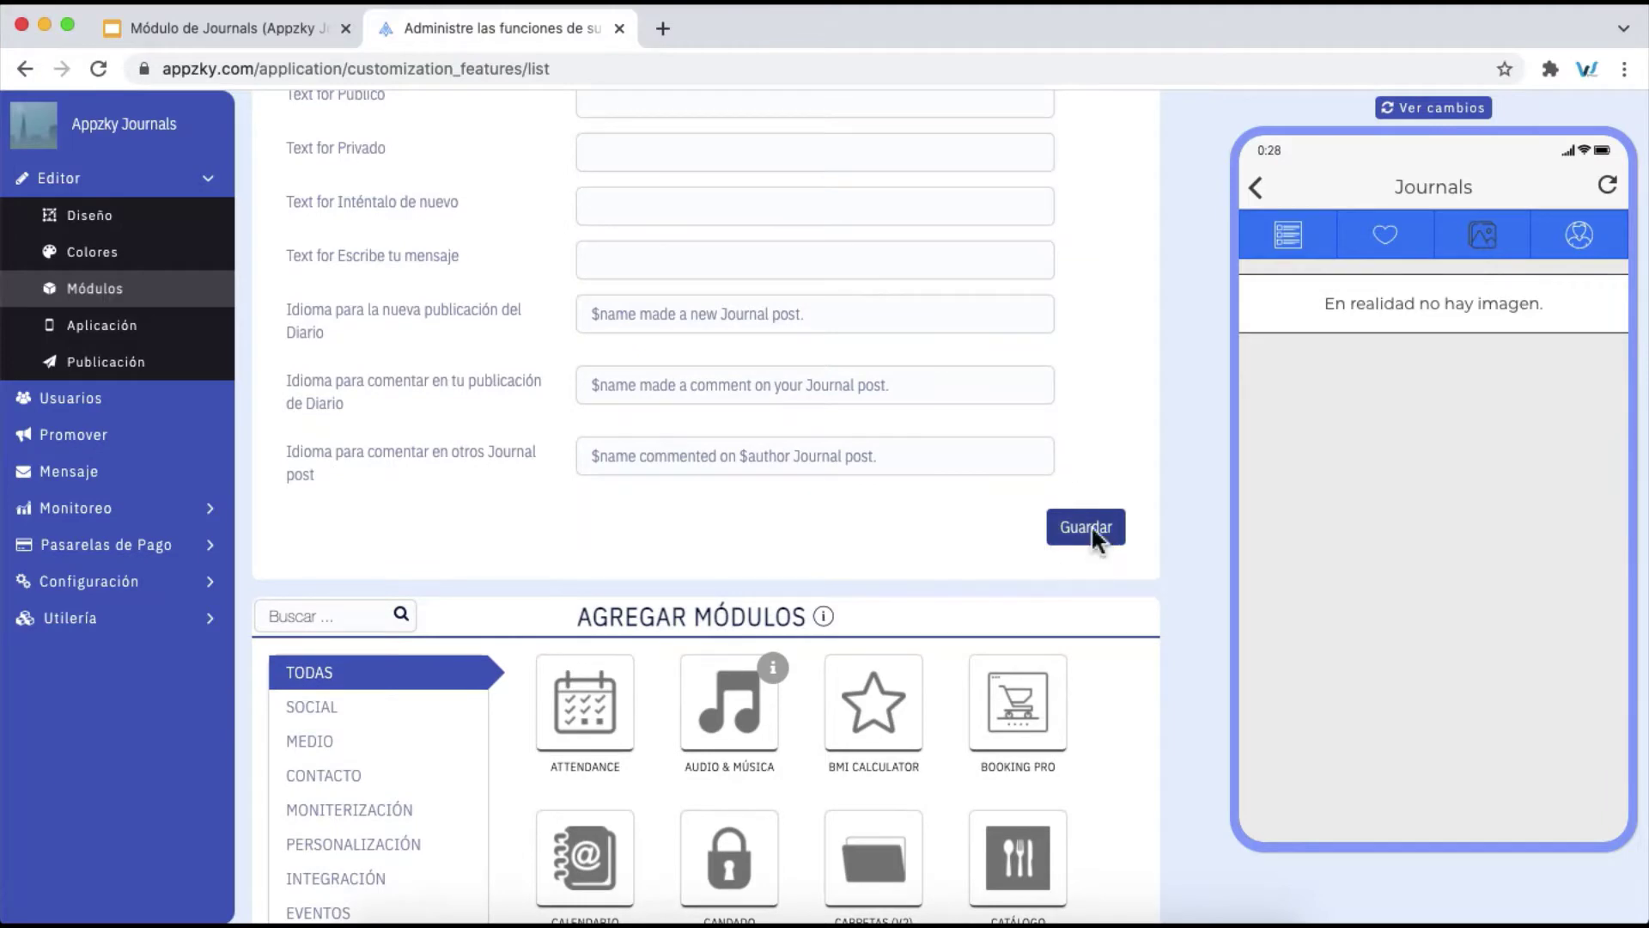
# - Save the Journals module settings, then read the Notas steps in the guide slides
pyautogui.click(1093, 528)
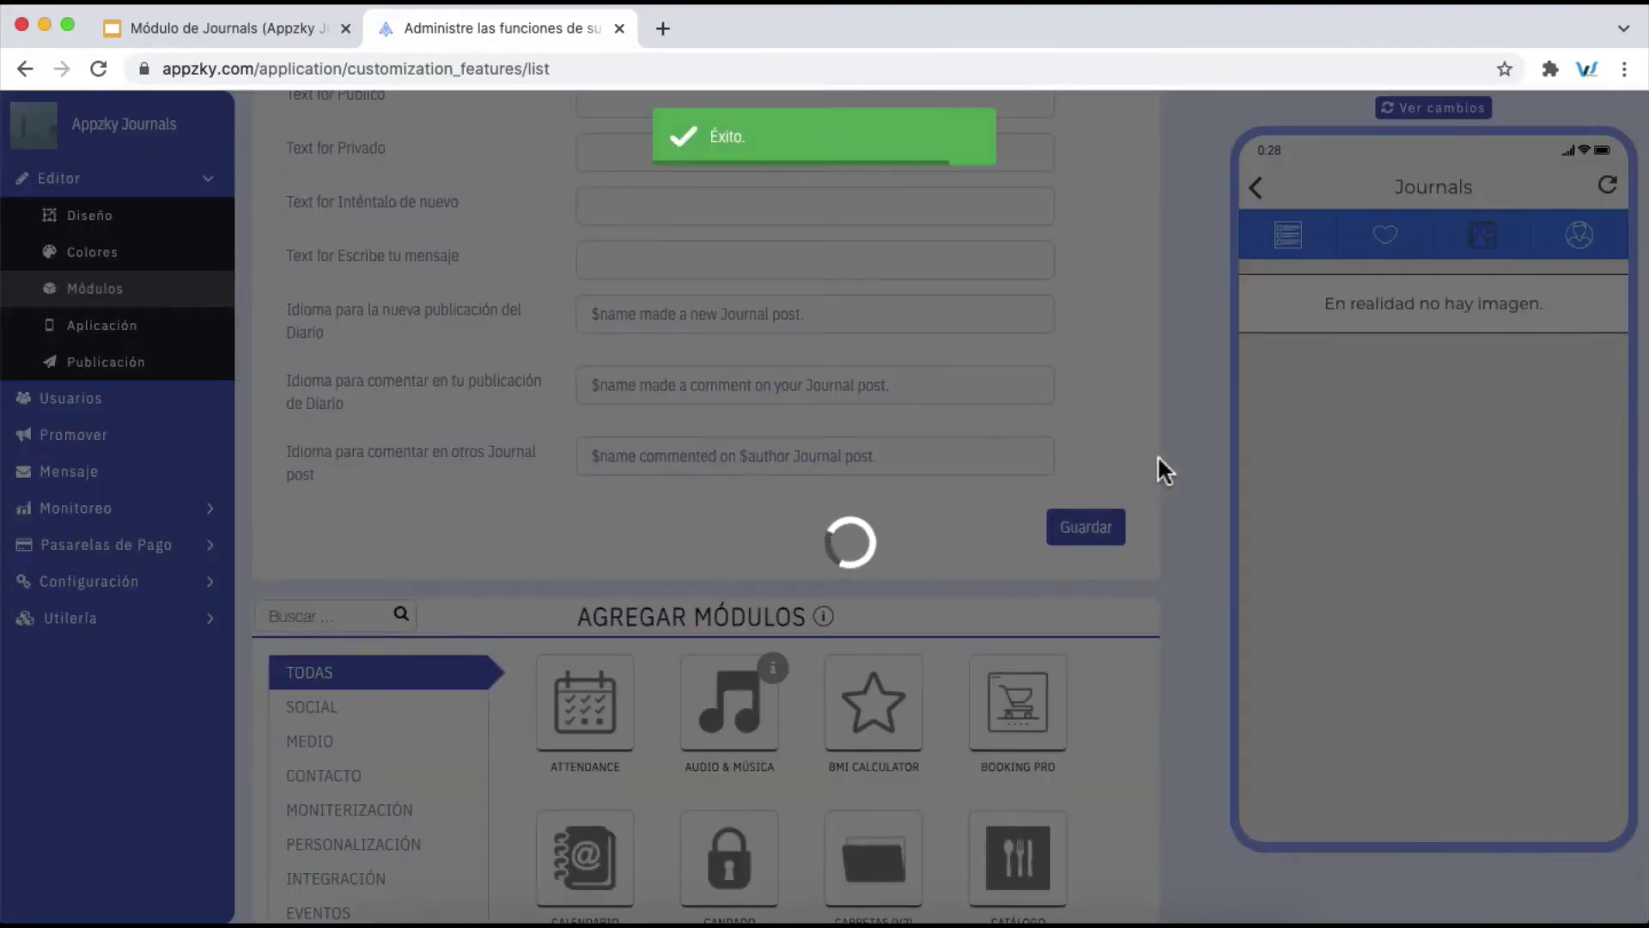
pyautogui.scroll(20, 1157, 455)
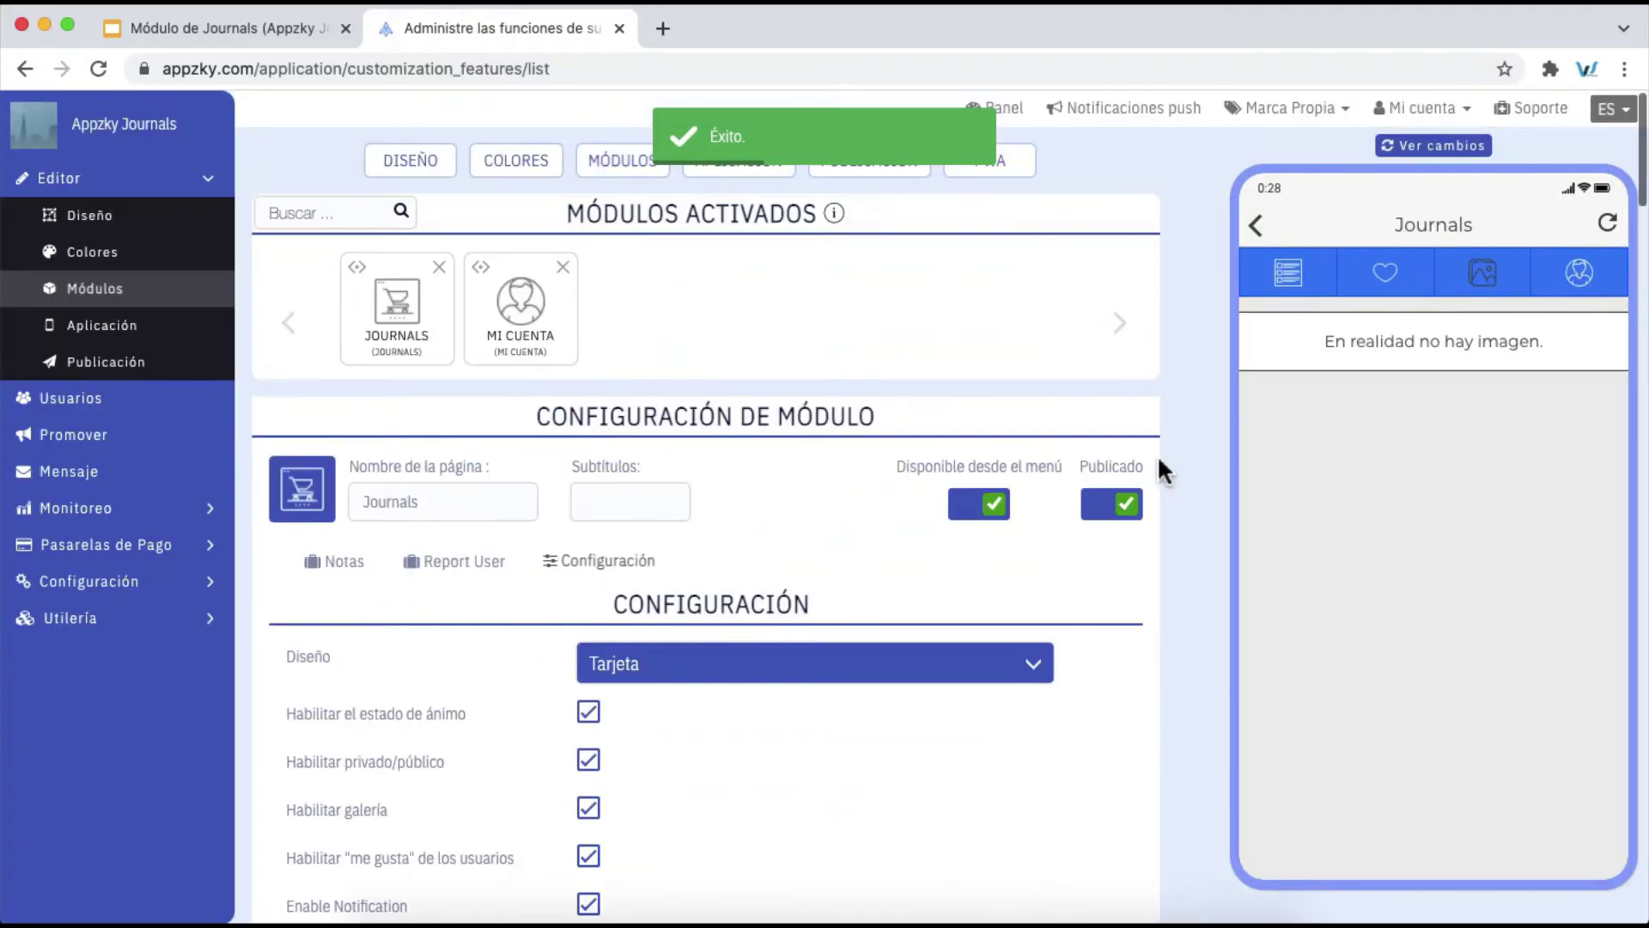
pyautogui.scroll(-2, 1156, 455)
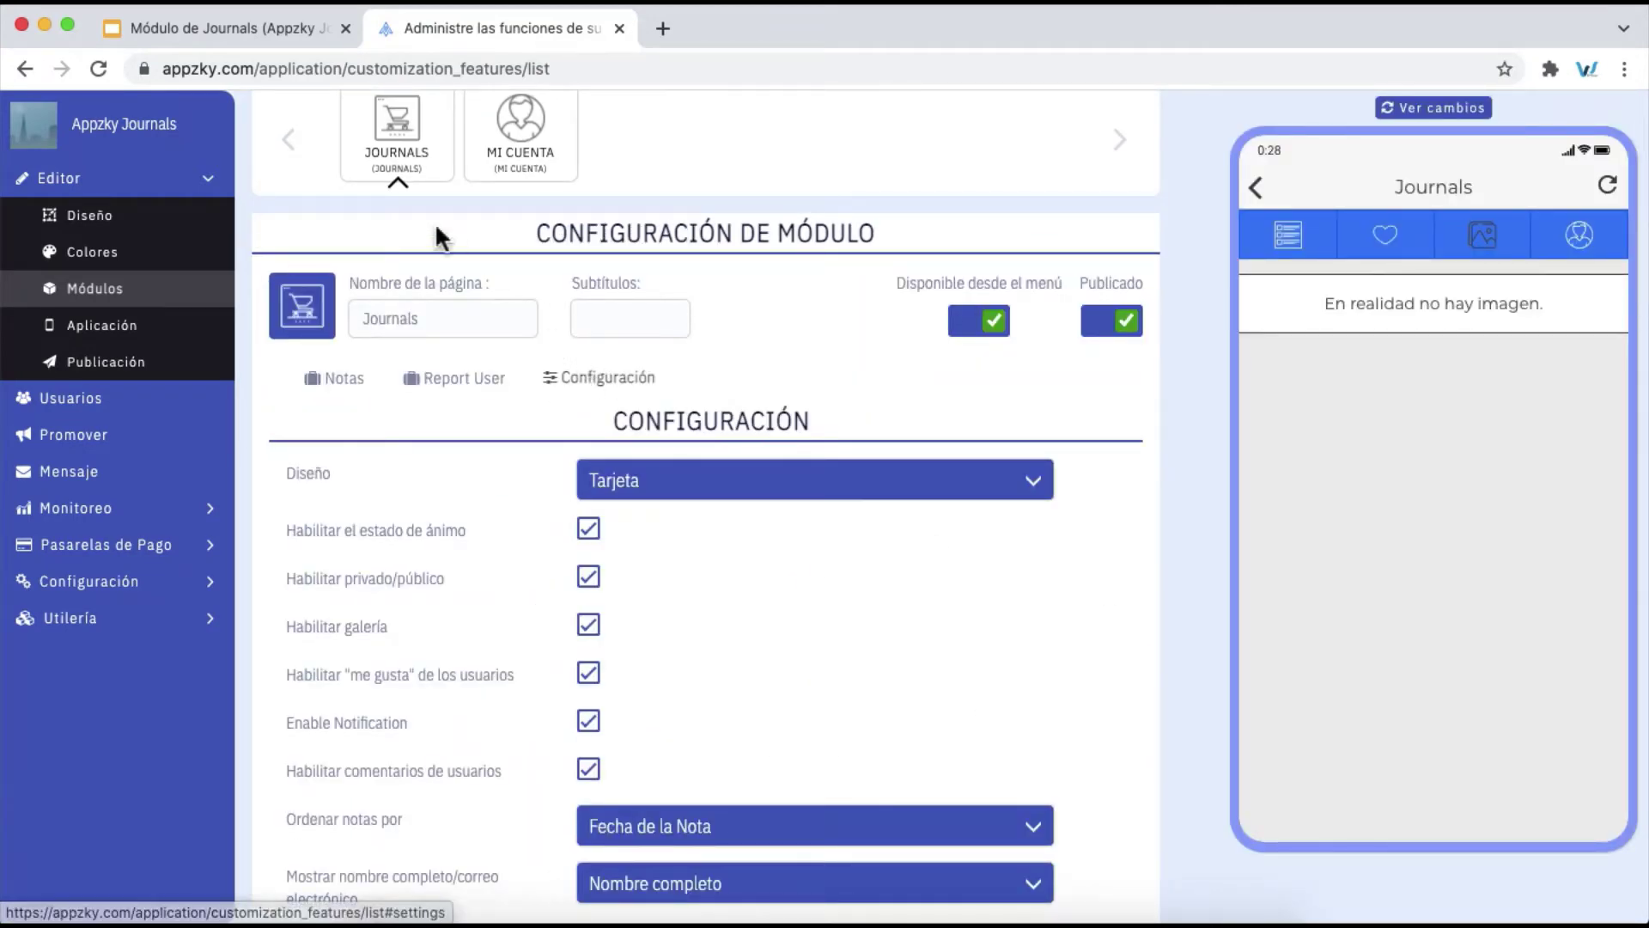
pyautogui.click(285, 42)
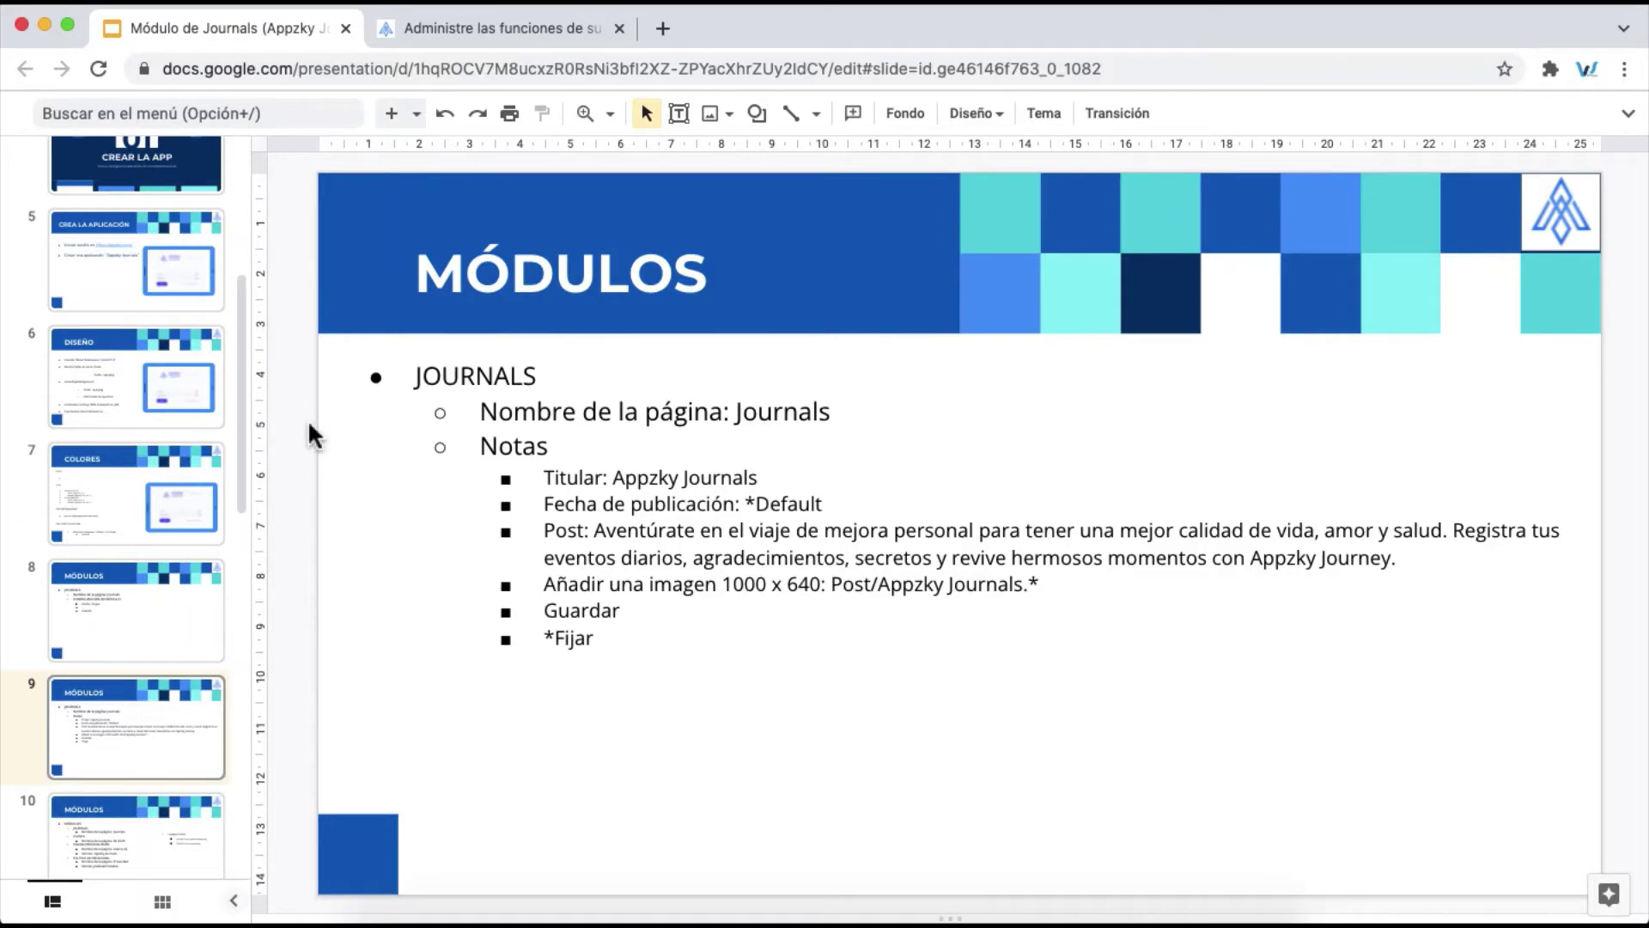
pyautogui.click(511, 28)
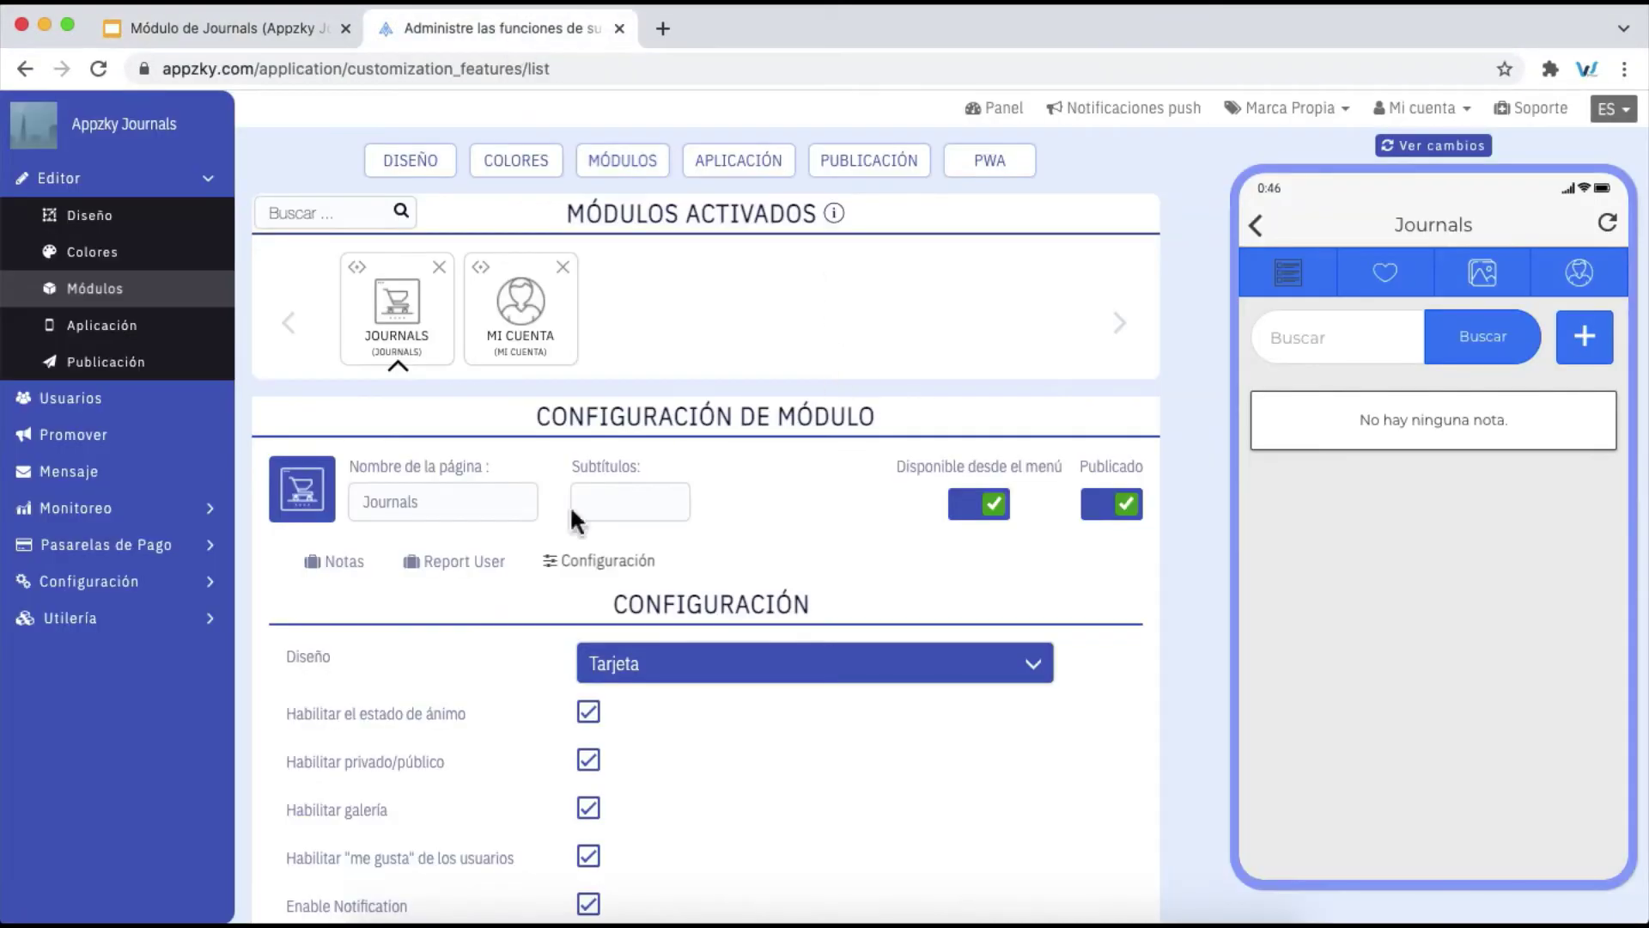
# - Show the Notas tab with its AÑADIR UNA NOTA section
pyautogui.click(342, 582)
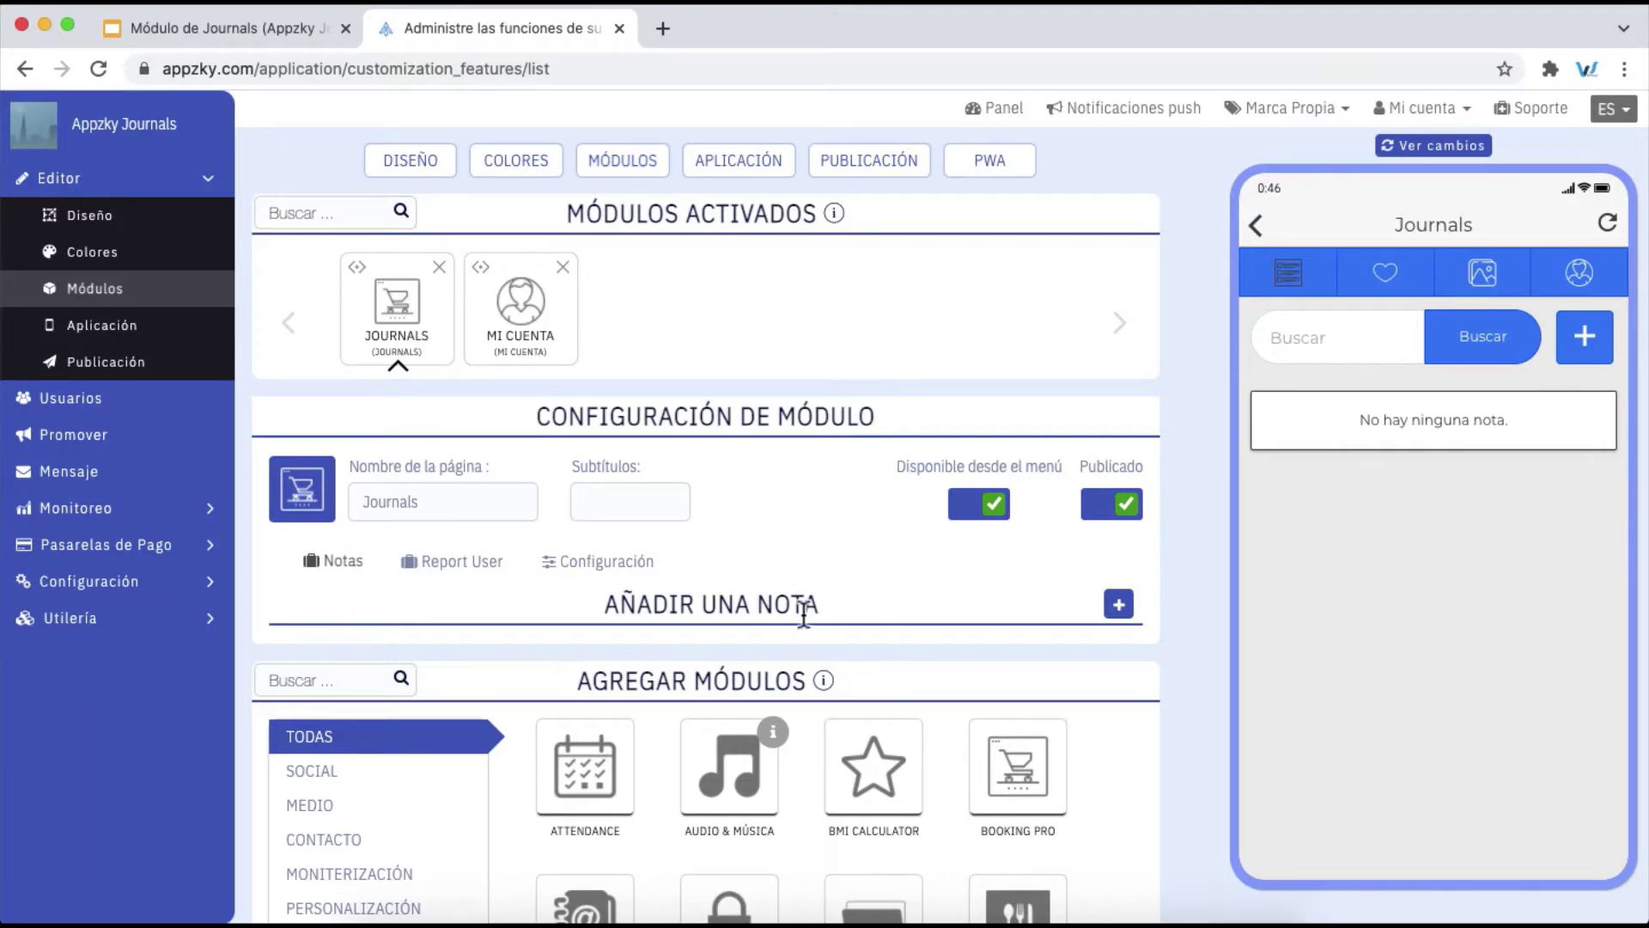
pyautogui.moveTo(823, 605); pyautogui.dragTo(604, 606)
pyautogui.click(750, 610)
pyautogui.scroll(-1, 751, 610)
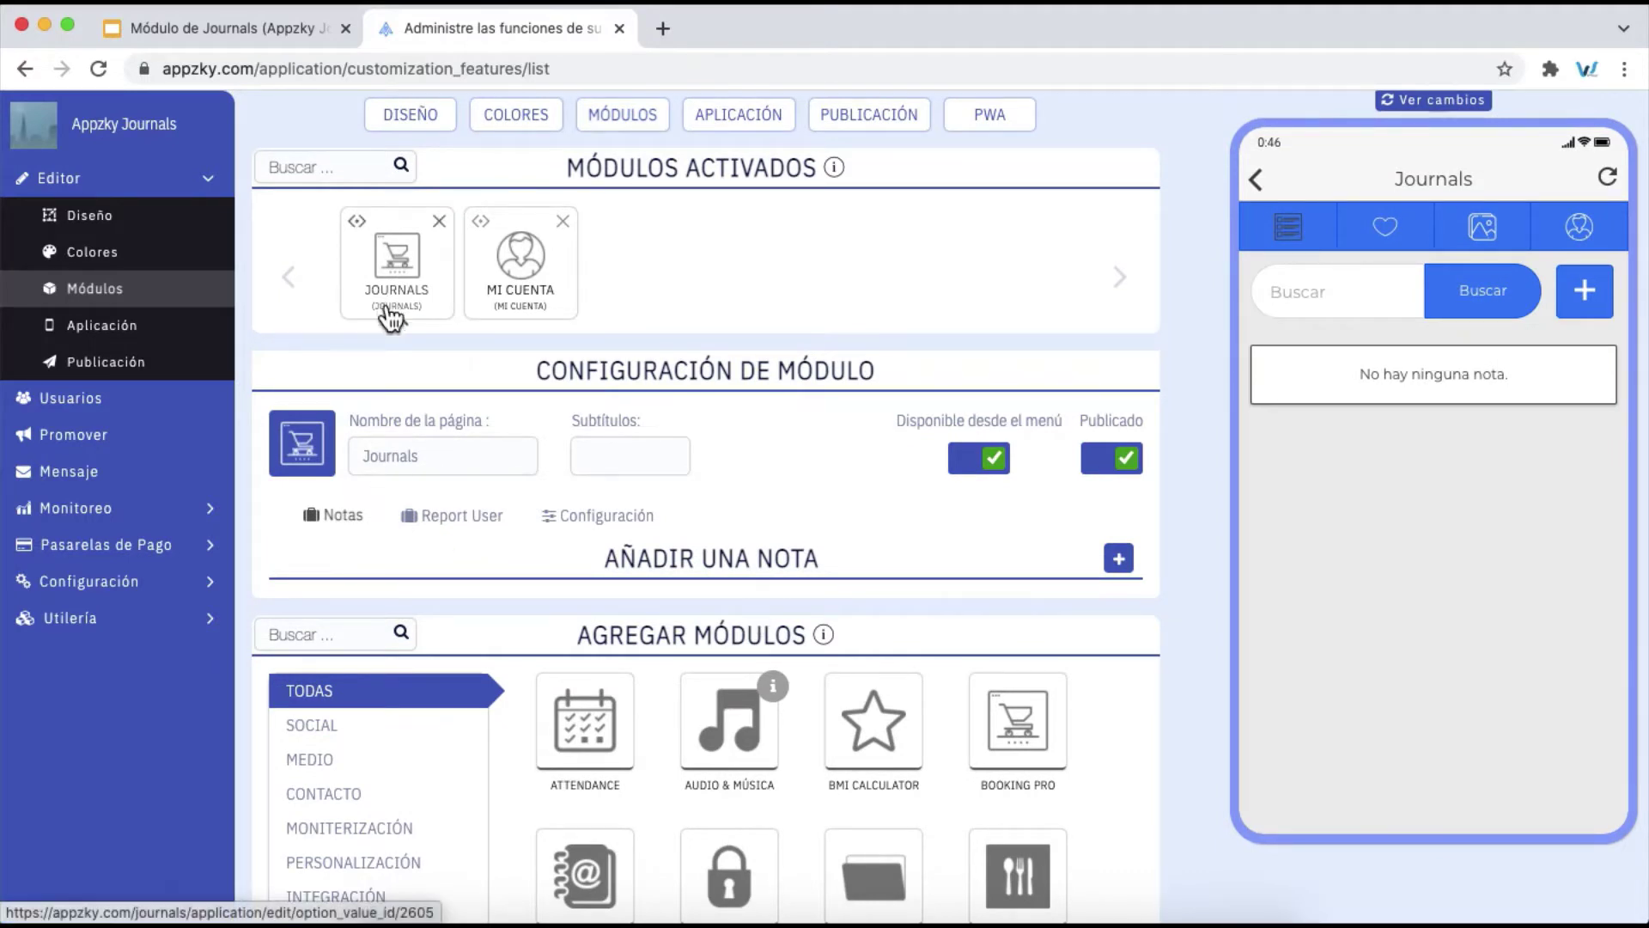
# - Start a new note and paste the title 'Appzky Journals' from the guide into Titular
pyautogui.click(1118, 559)
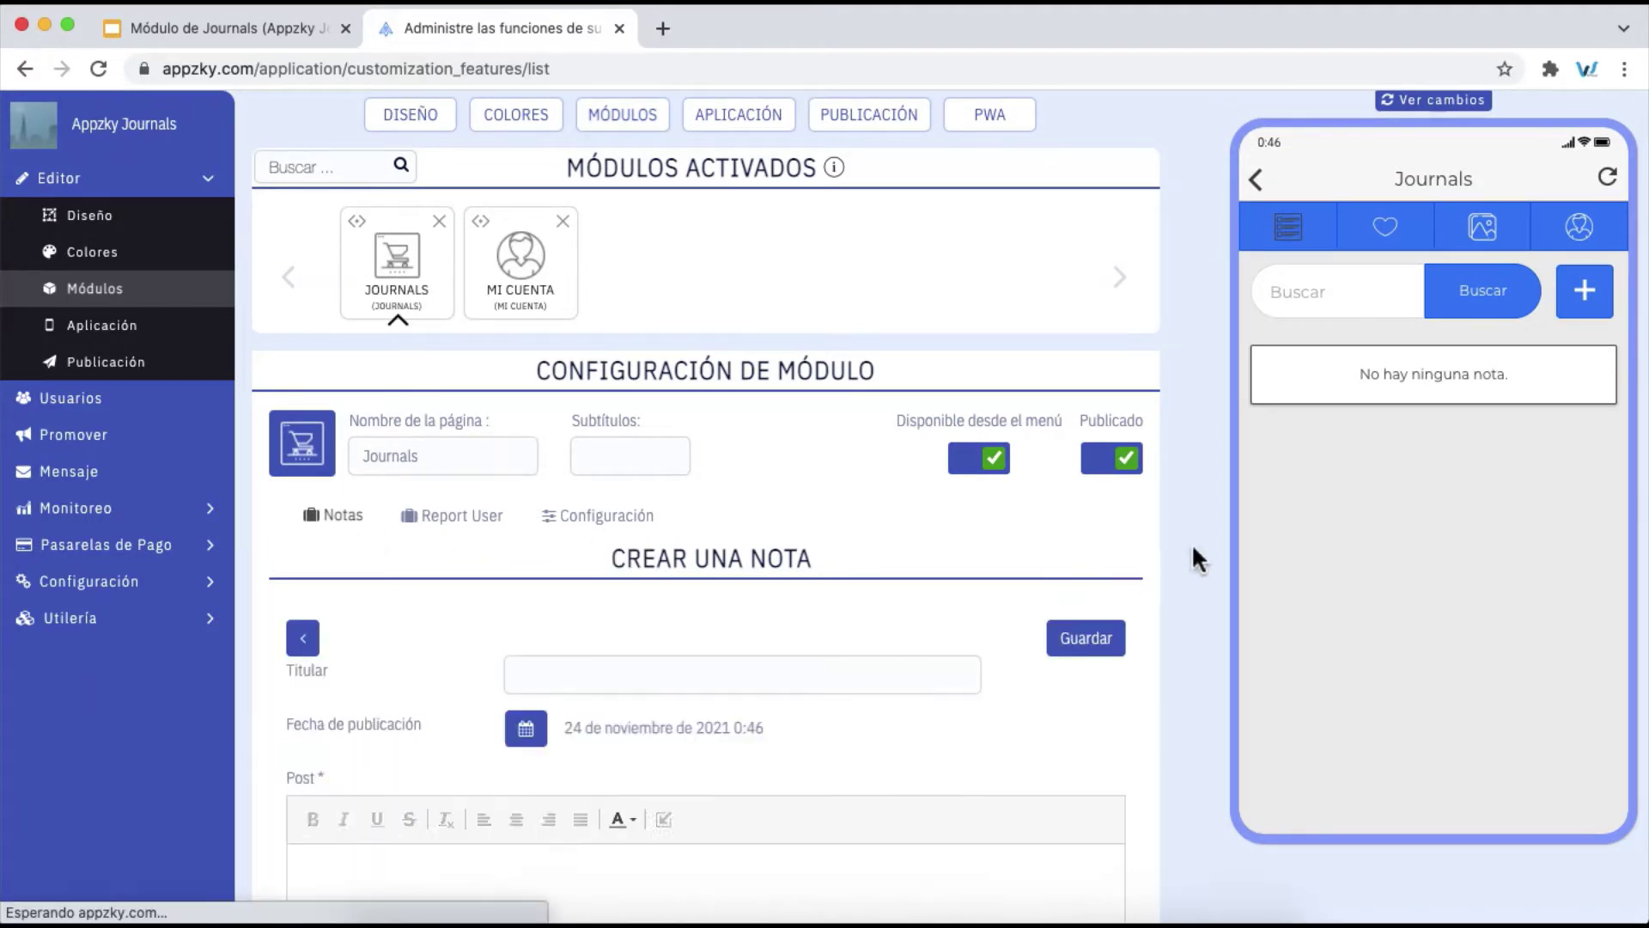
pyautogui.scroll(-3, 1193, 548)
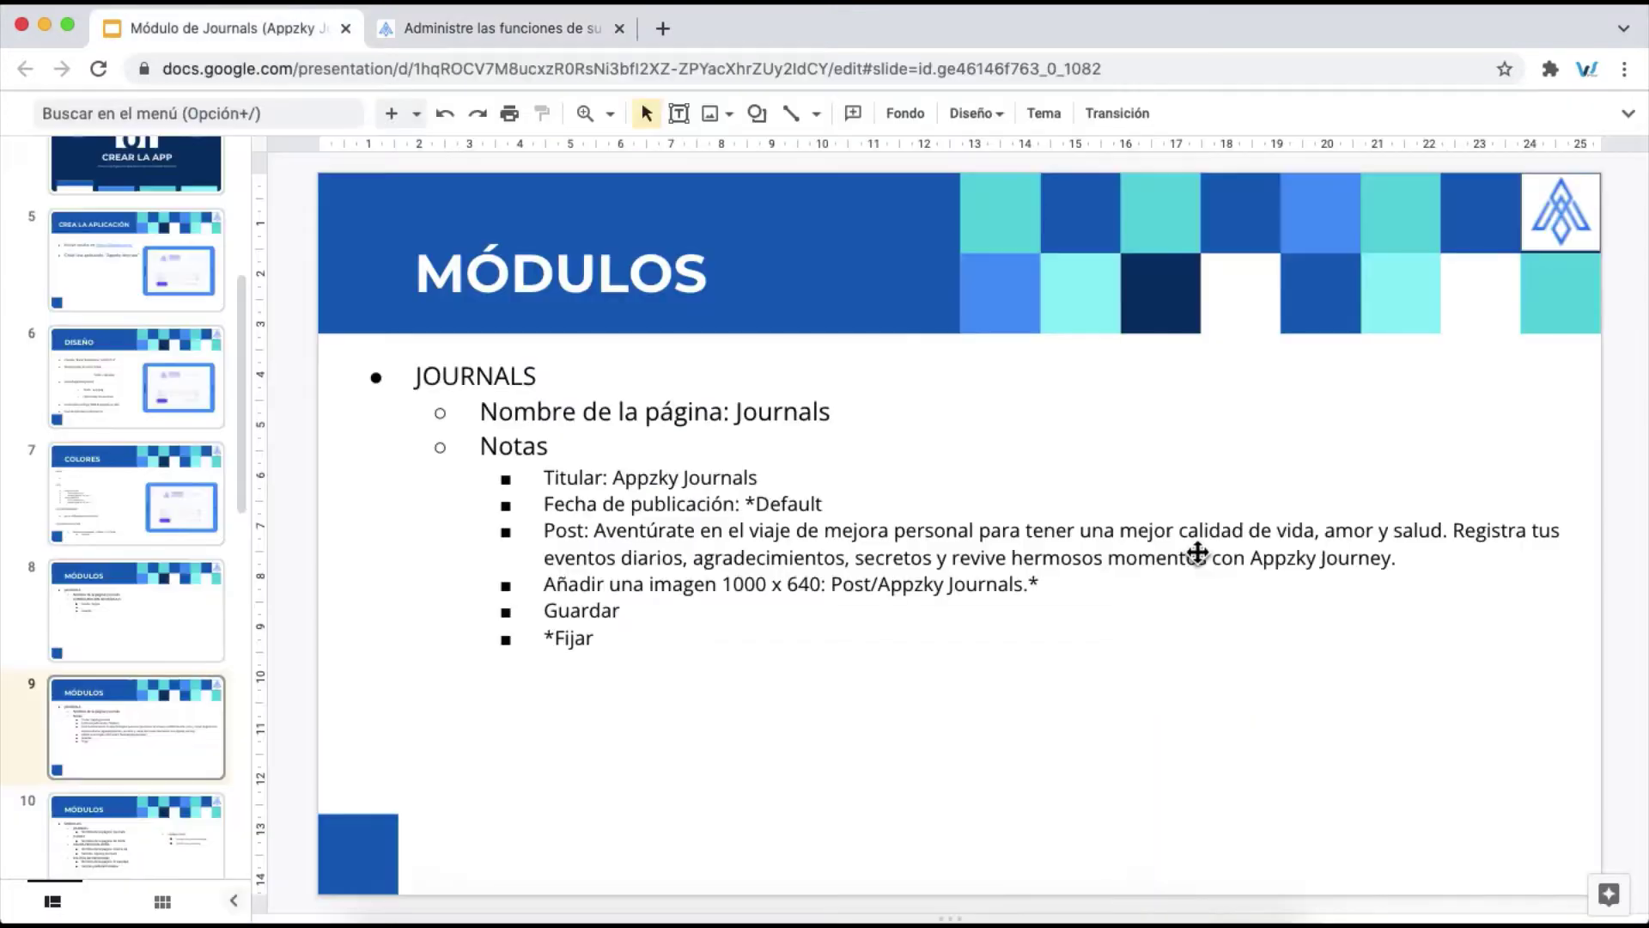
pyautogui.hotkey('ctrl', 'shift', 'Tab')
pyautogui.click(644, 478)
pyautogui.doubleClick(644, 478)
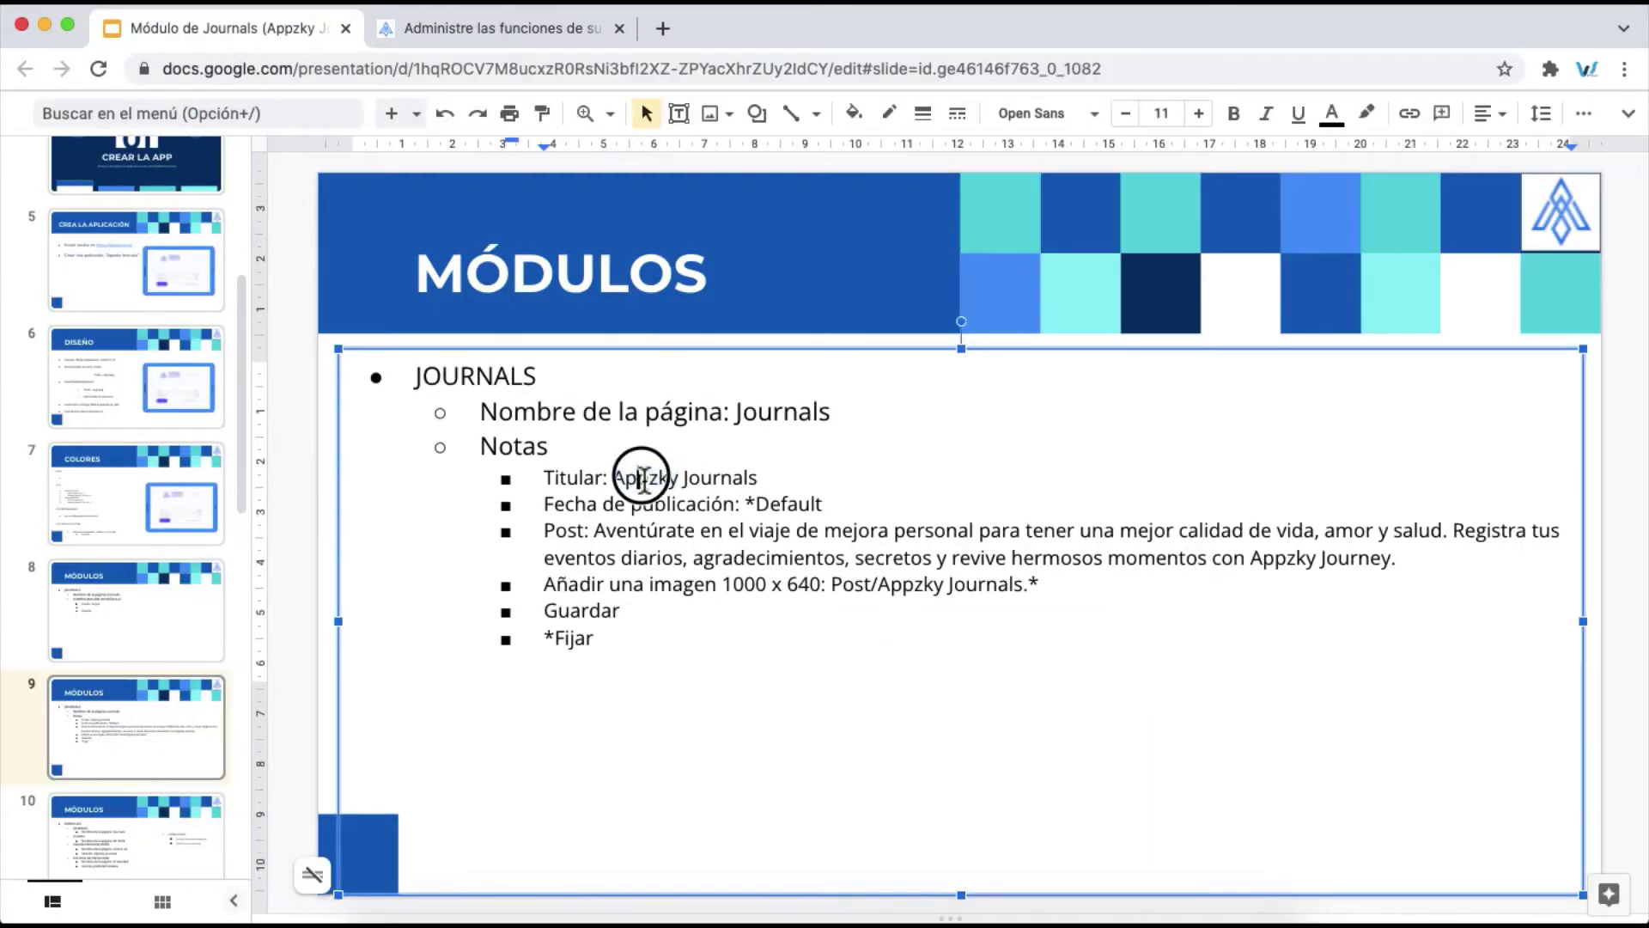
pyautogui.moveTo(645, 478); pyautogui.dragTo(716, 477)
pyautogui.hotkey('ctrl', 'c')
pyautogui.hotkey('ctrl', 'Tab')
pyautogui.click(636, 403)
pyautogui.hotkey('ctrl', 'v')
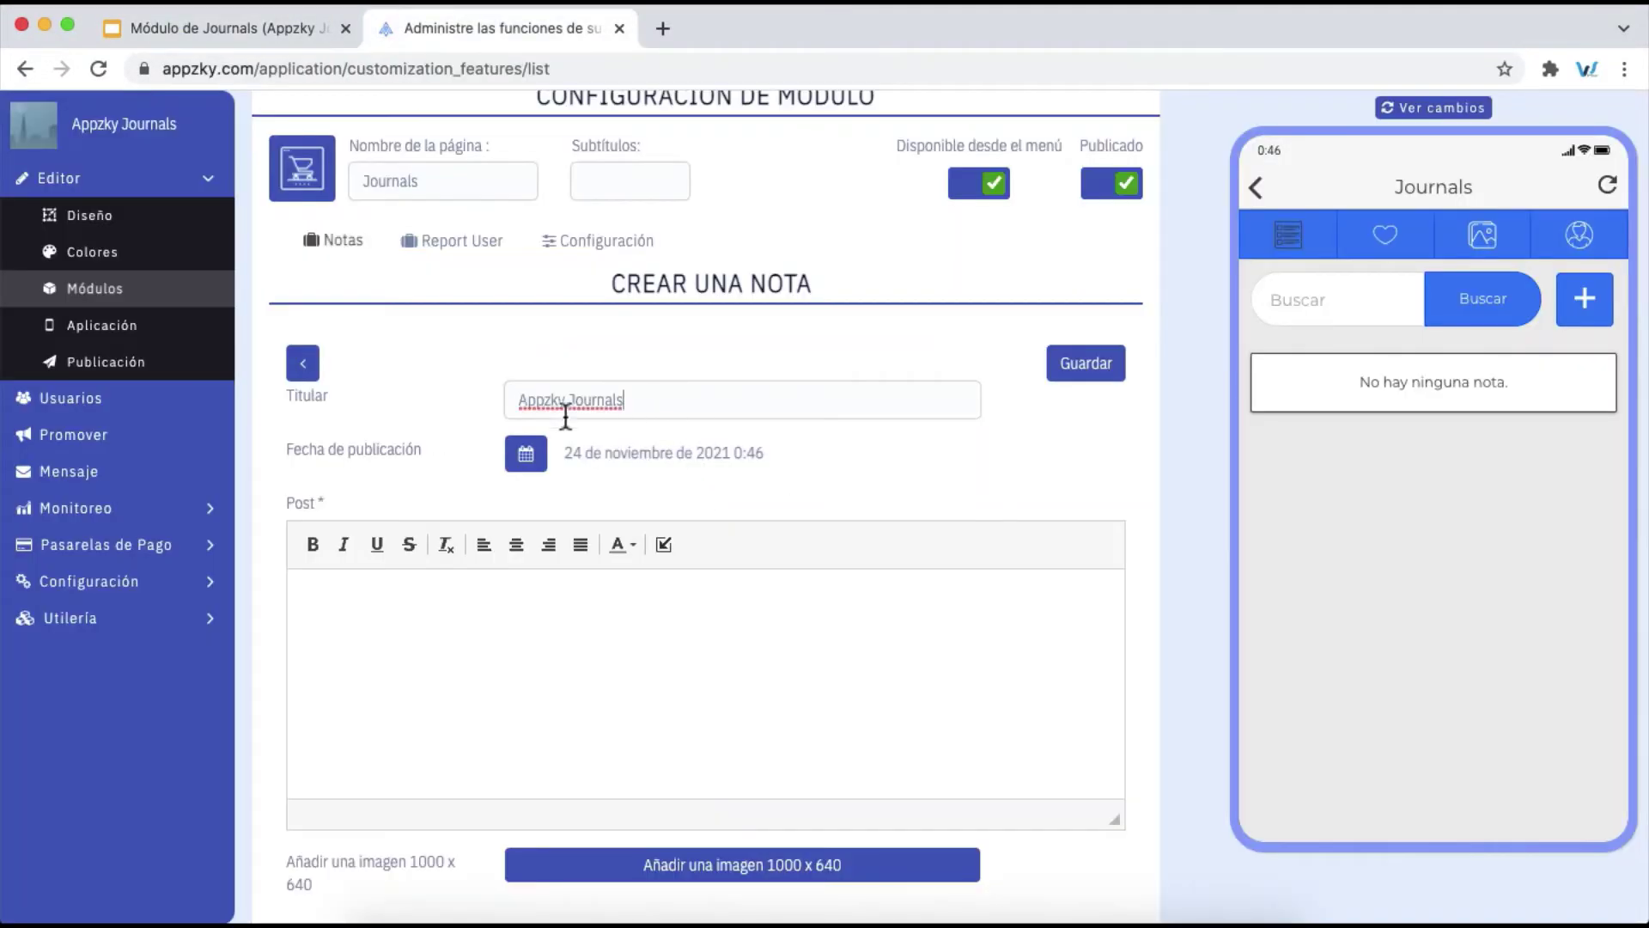
# - Copy the guide's 'Aventúrate en el viaje…' text and paste it into the Post editor
pyautogui.scroll(-2, 265, 465)
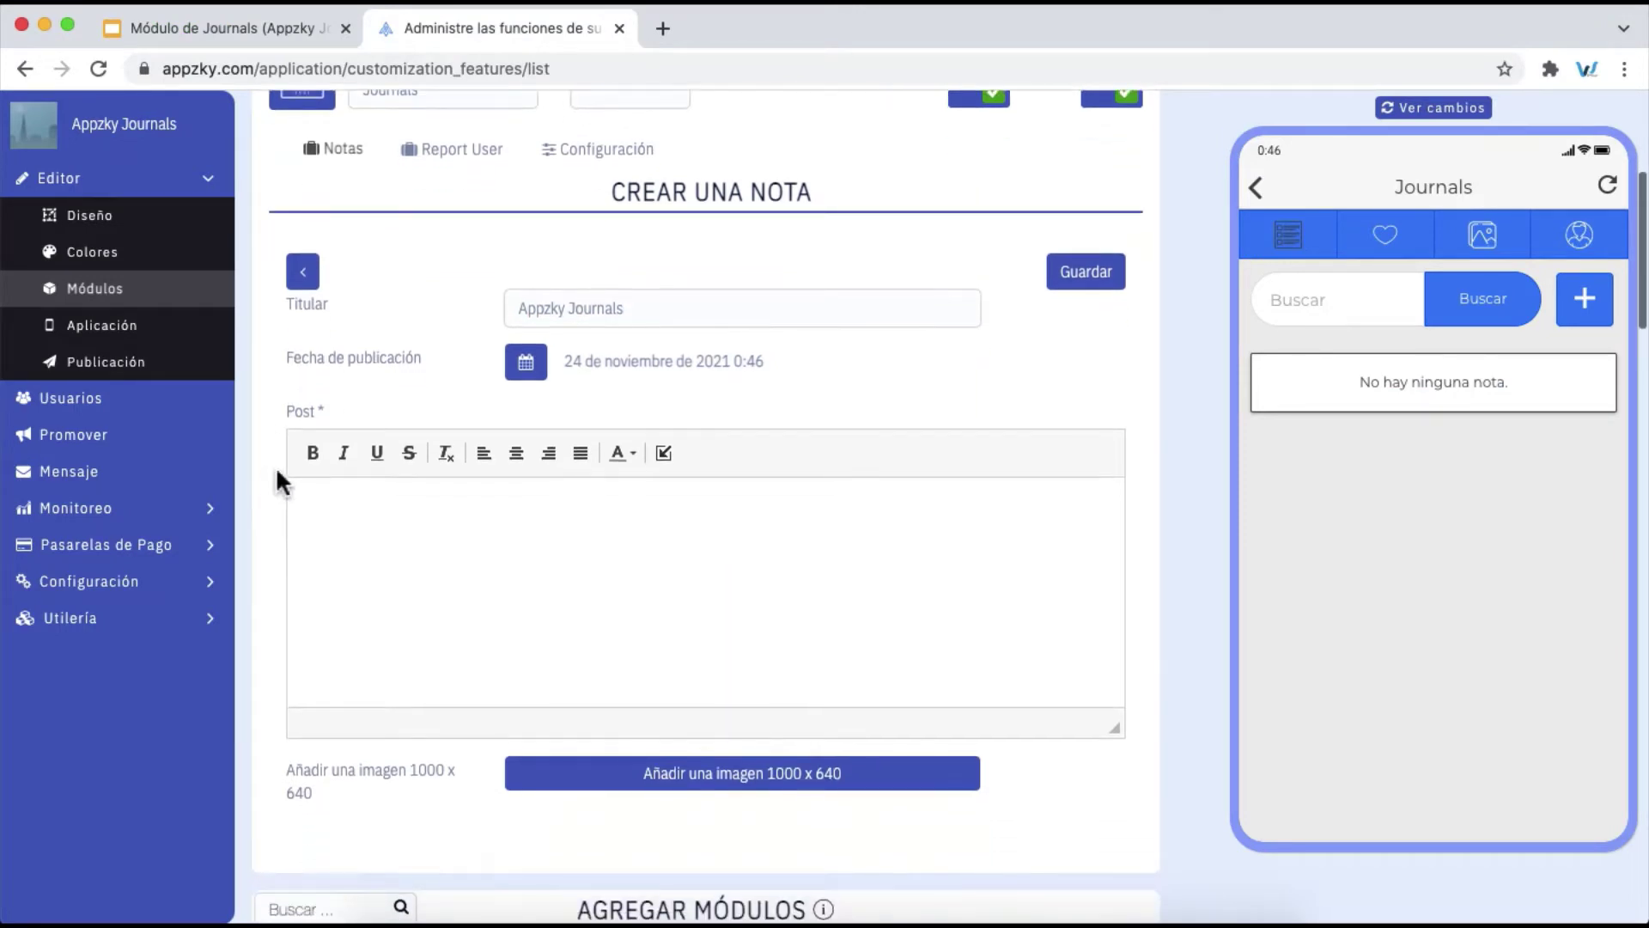
pyautogui.hotkey('ctrl', 'shift', 'Tab')
pyautogui.moveTo(595, 530); pyautogui.dragTo(1398, 559)
pyautogui.hotkey('ctrl', 'c')
pyautogui.hotkey('ctrl', 'Tab')
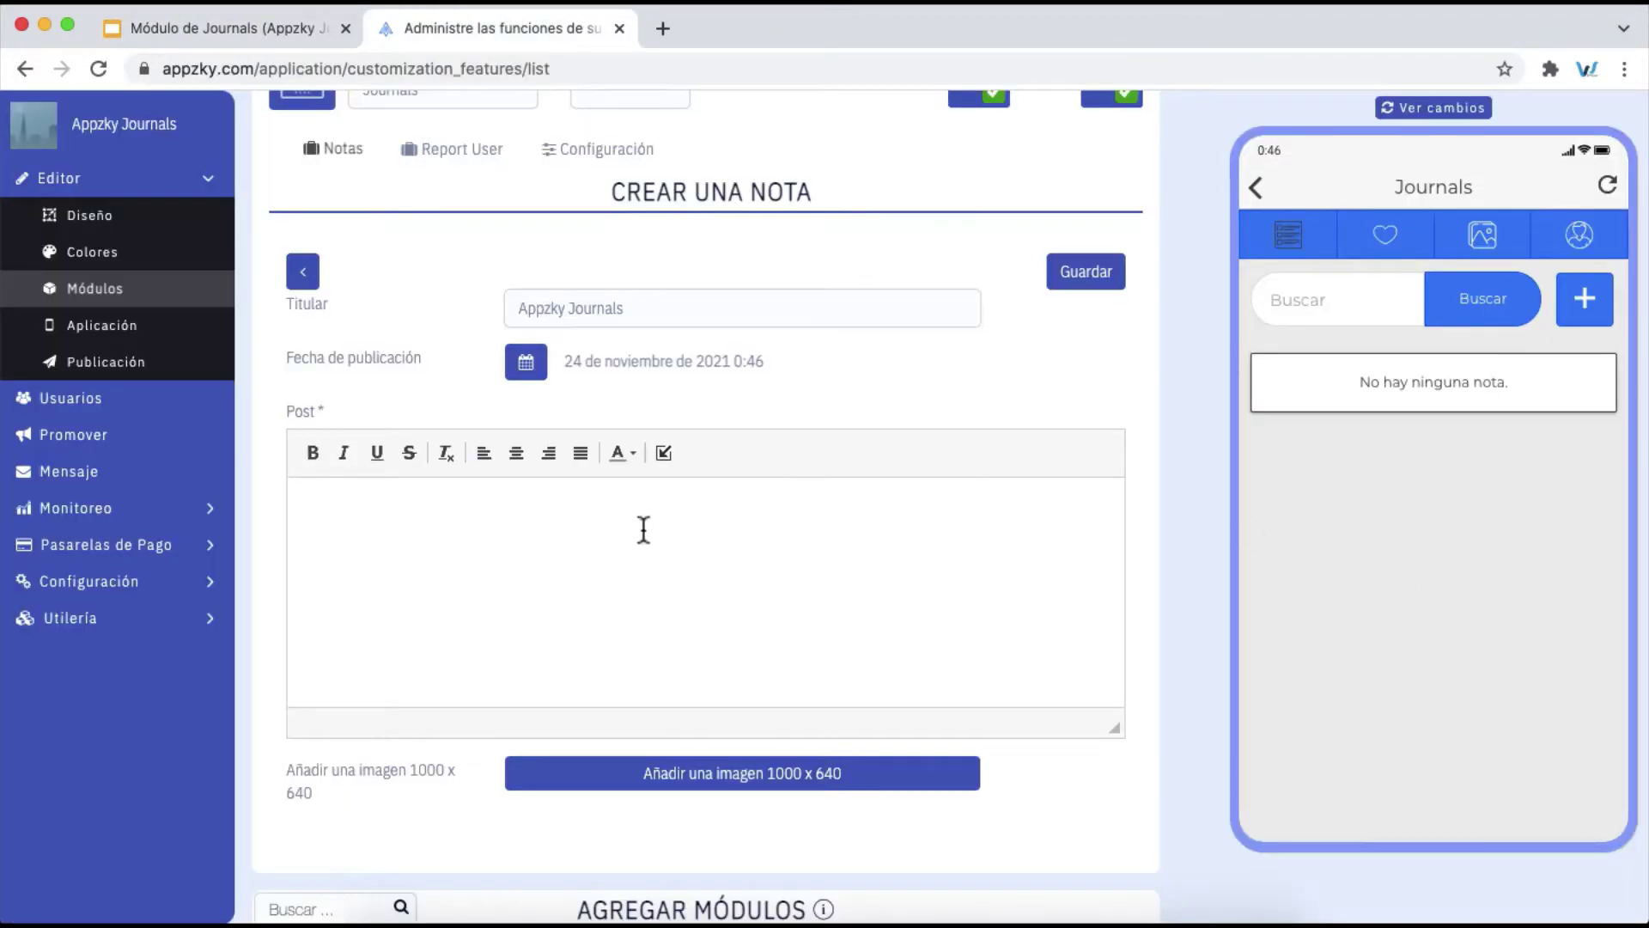
pyautogui.click(641, 530)
pyautogui.hotkey('ctrl', 'v')
# - Remove the bullet formatting so the post text is a plain paragraph
pyautogui.click(353, 511)
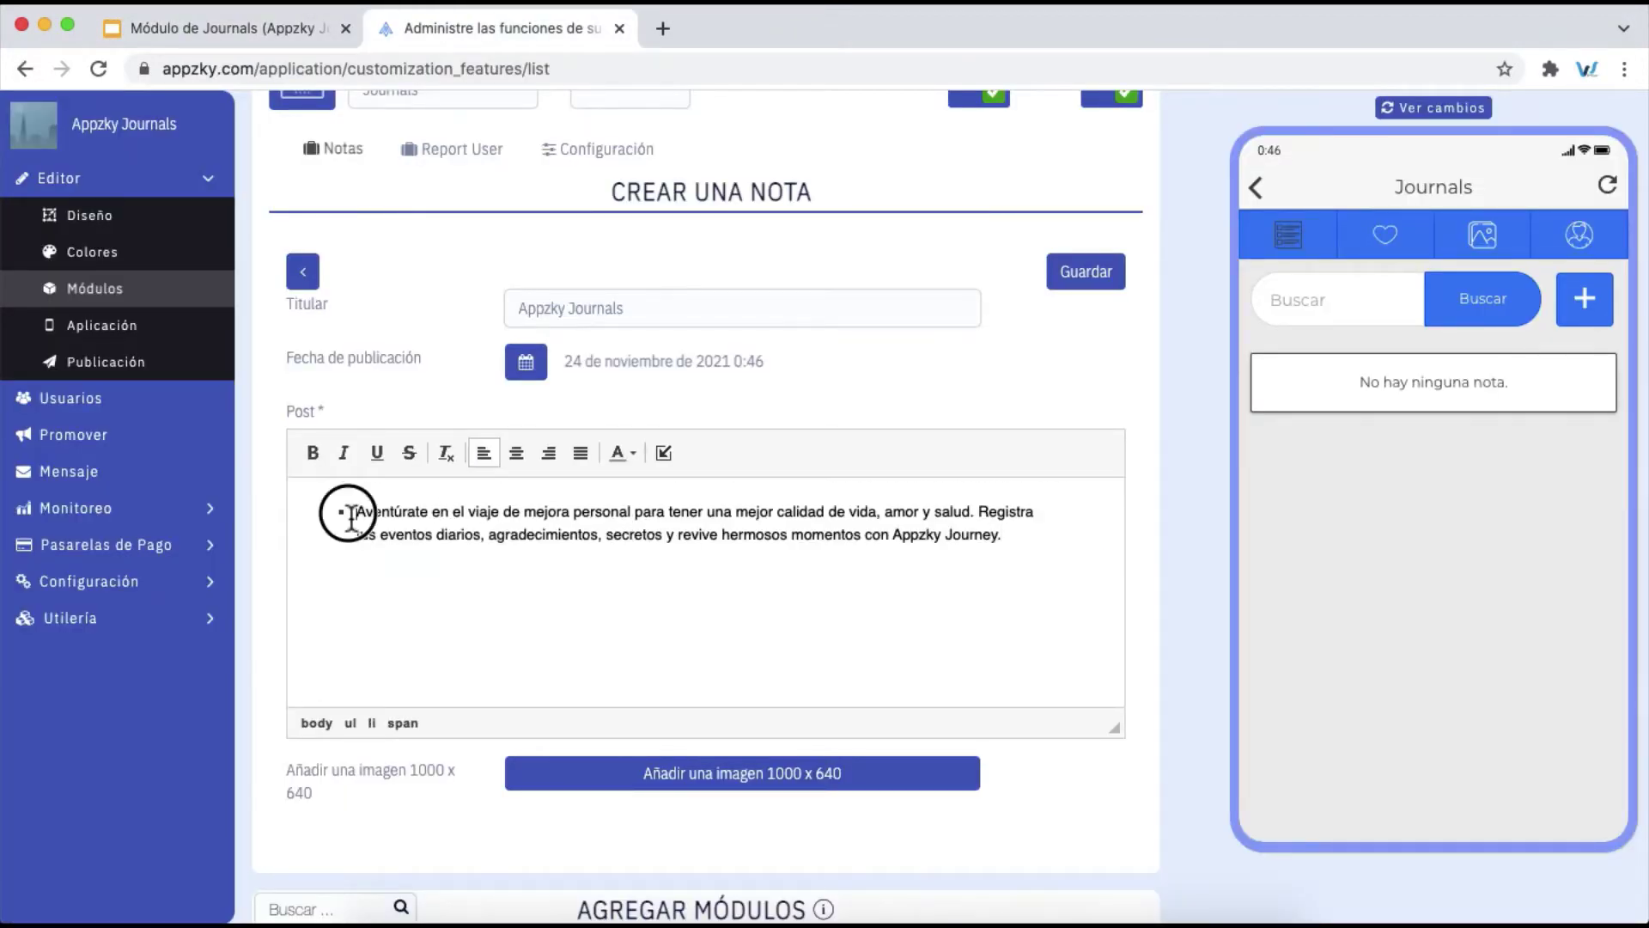
pyautogui.click(1094, 489)
pyautogui.click(352, 549)
pyautogui.press('BackSpace')
pyautogui.press('BackSpace')
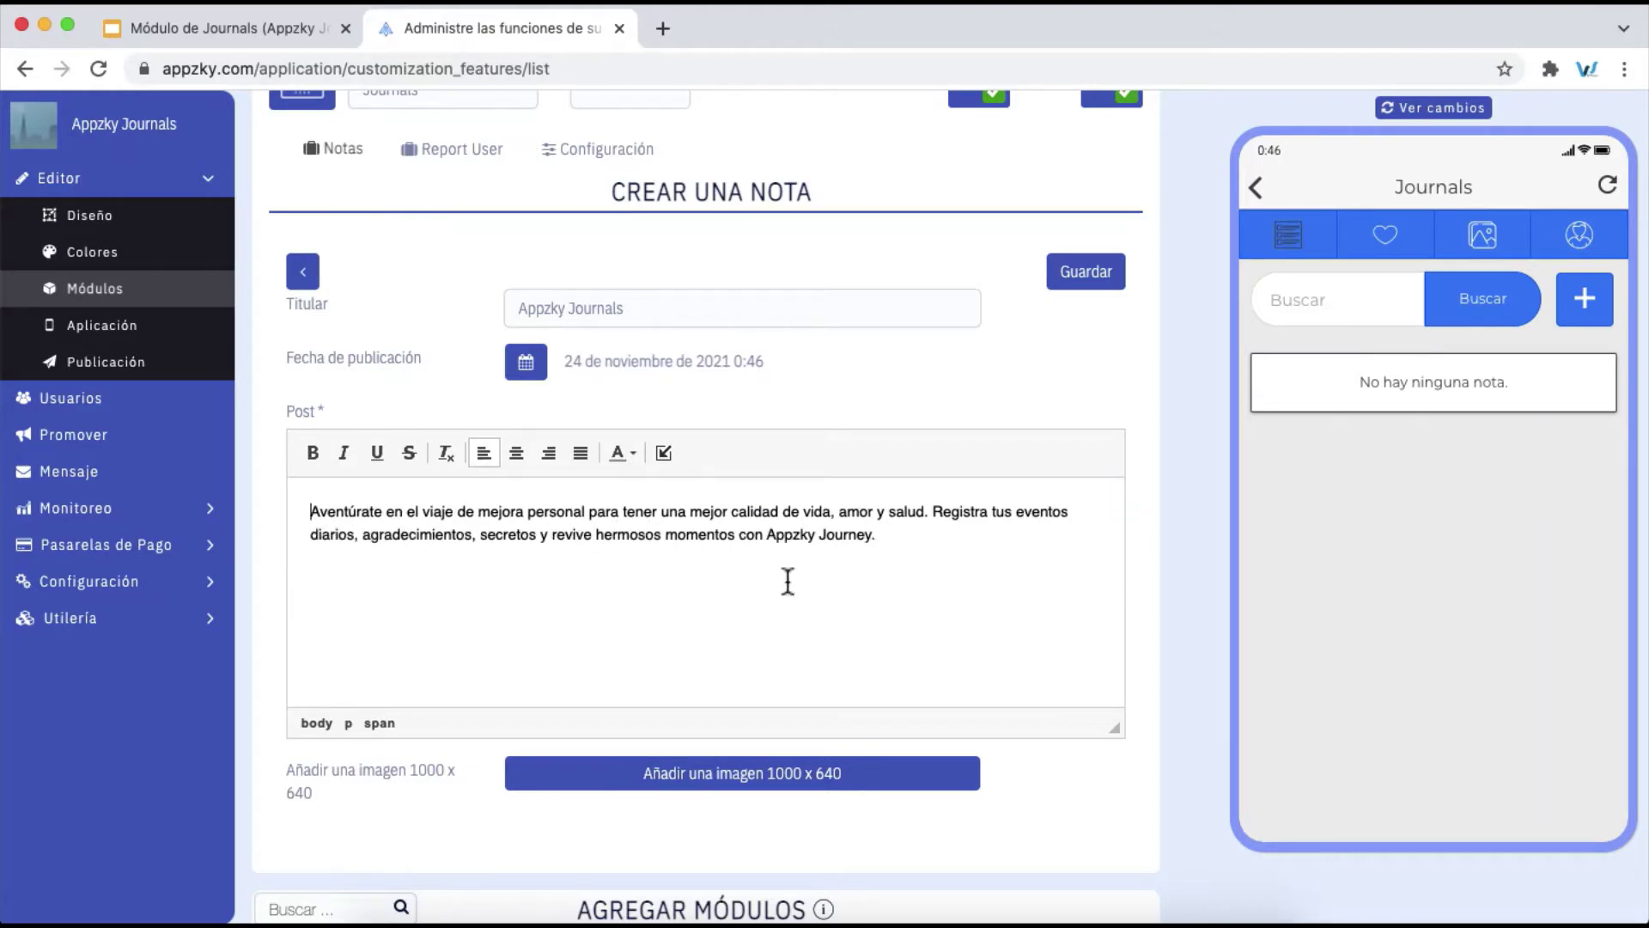
pyautogui.hotkey('ctrl', 'shift', 'Tab')
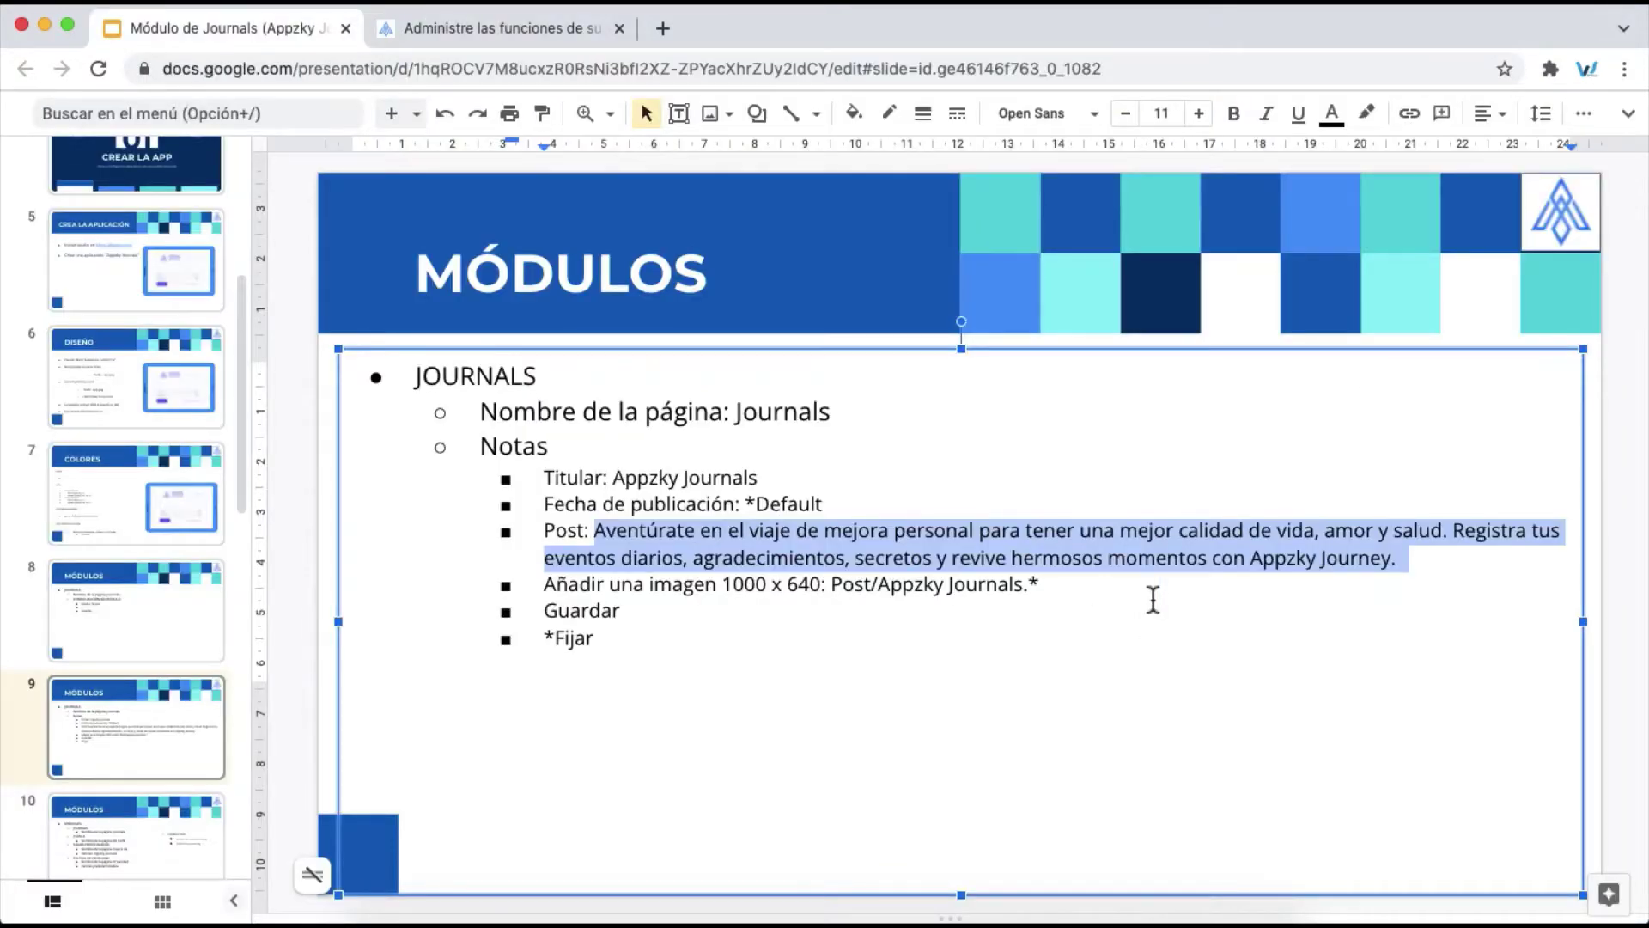
pyautogui.hotkey('ctrl', 'Tab')
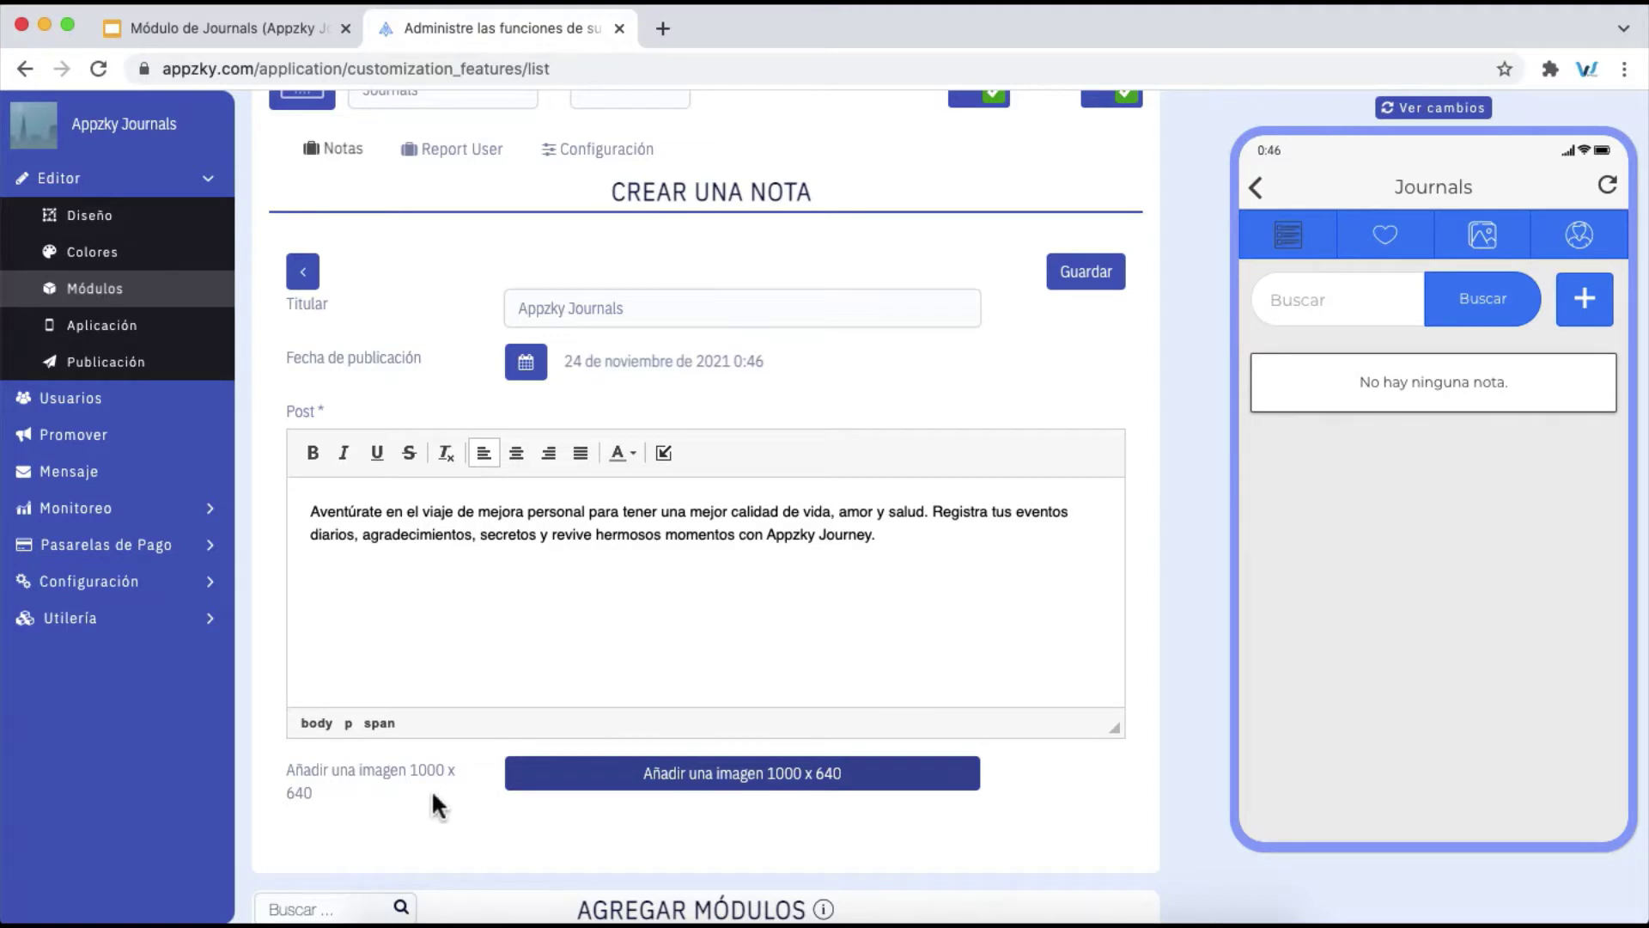
pyautogui.click(324, 414)
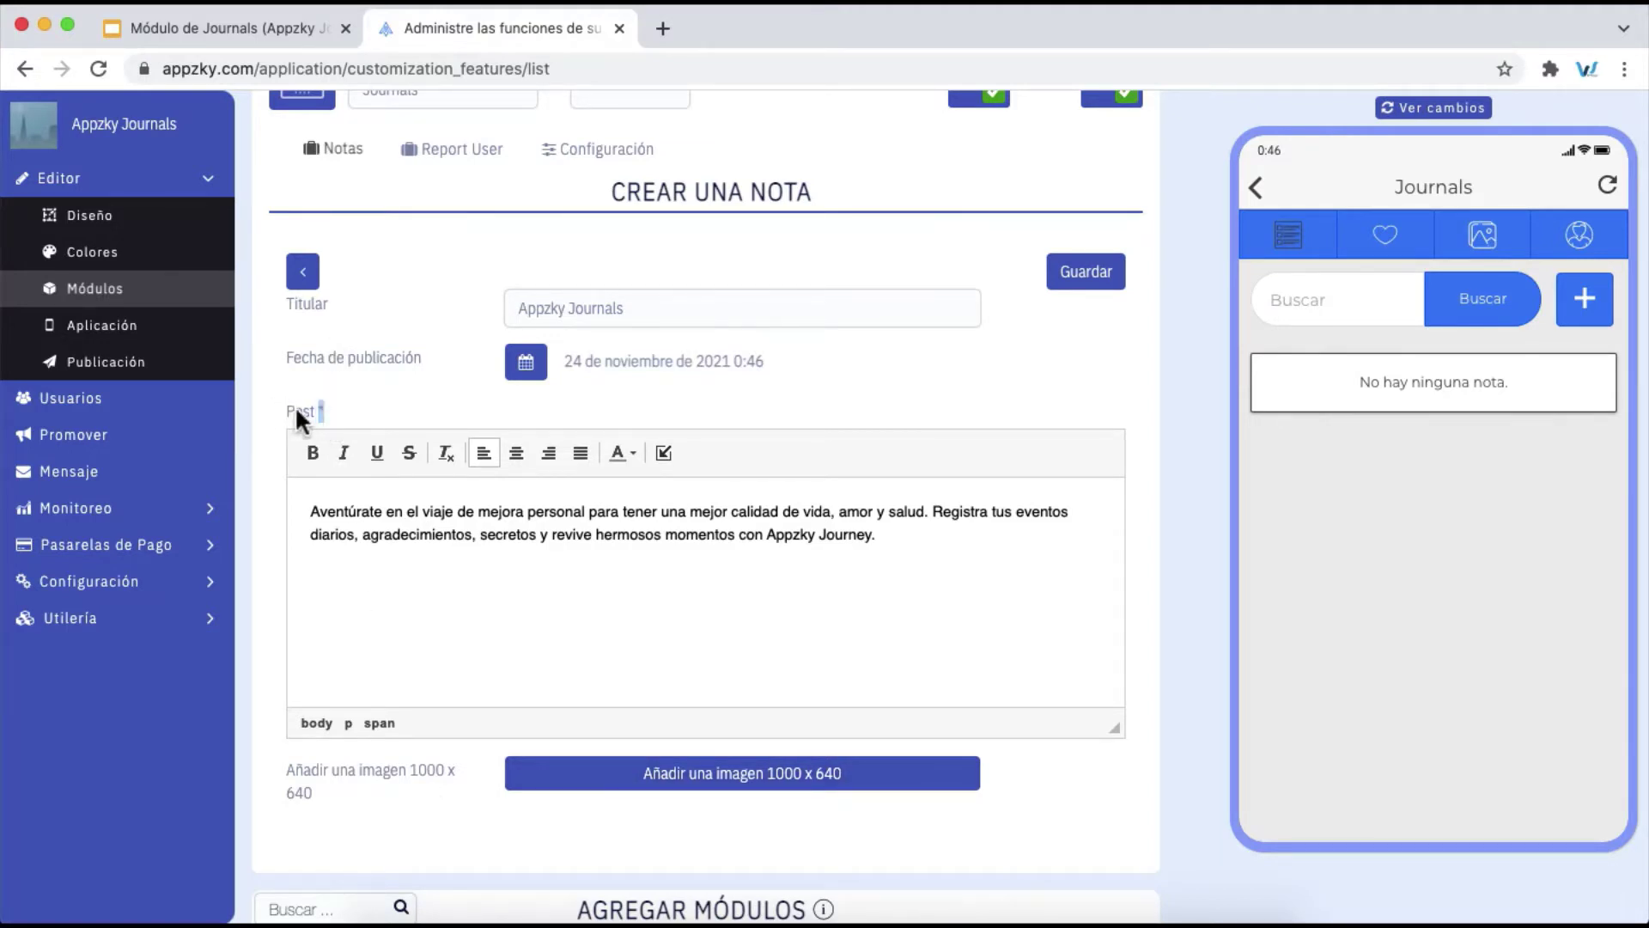
pyautogui.moveTo(568, 603); pyautogui.dragTo(431, 538)
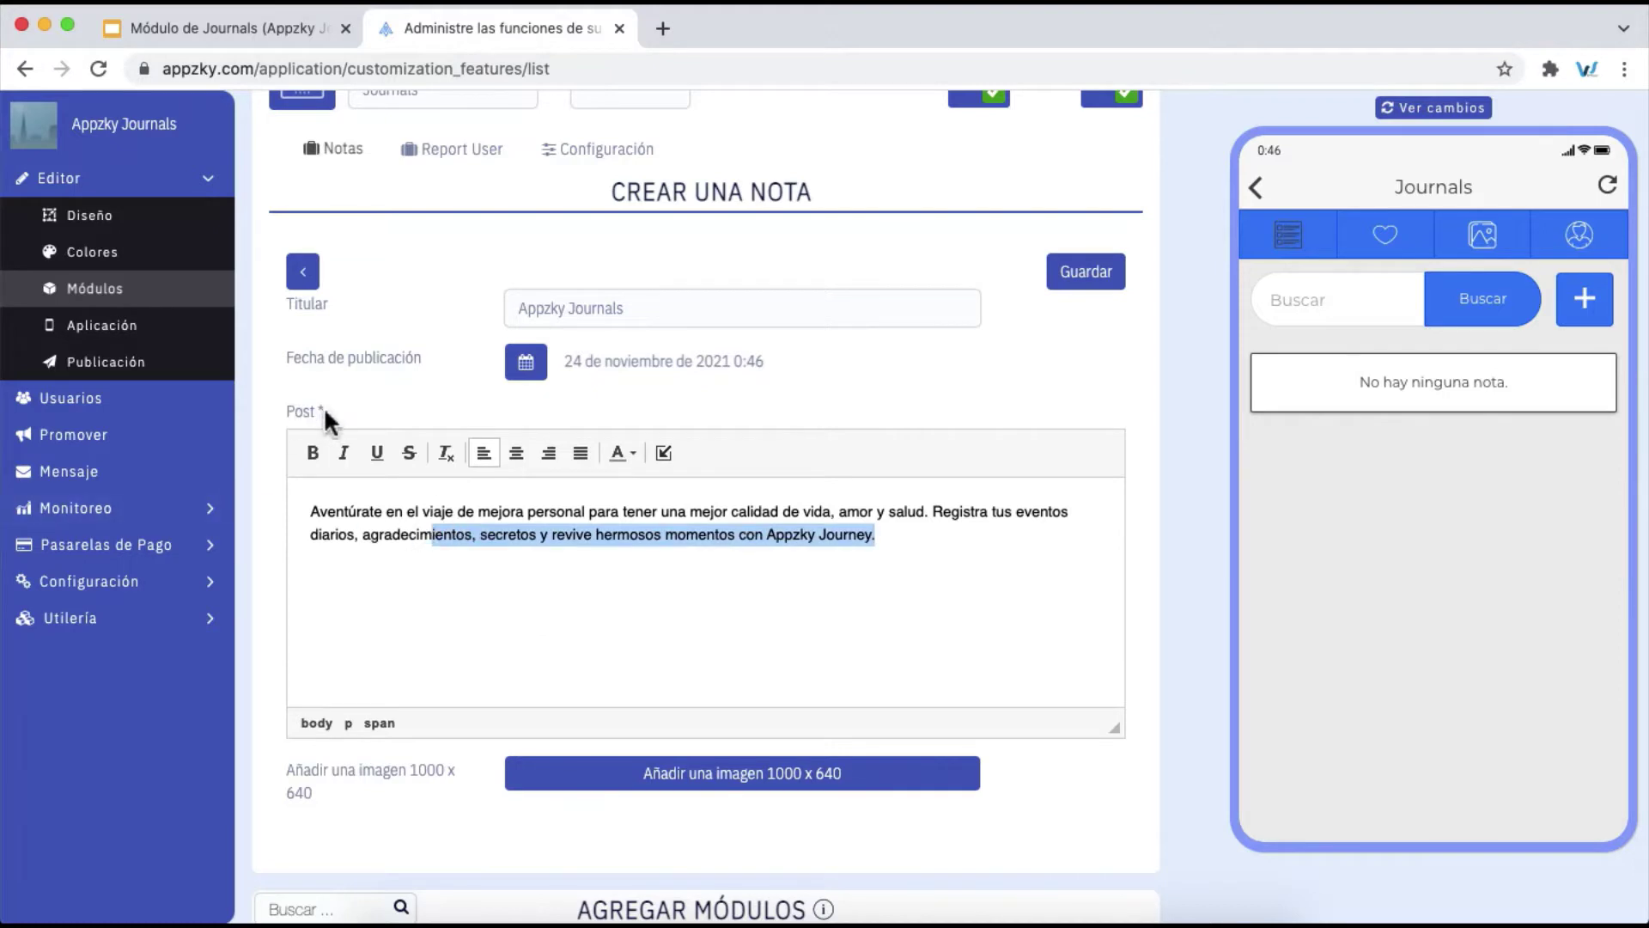
pyautogui.click(265, 481)
pyautogui.scroll(-3, 265, 481)
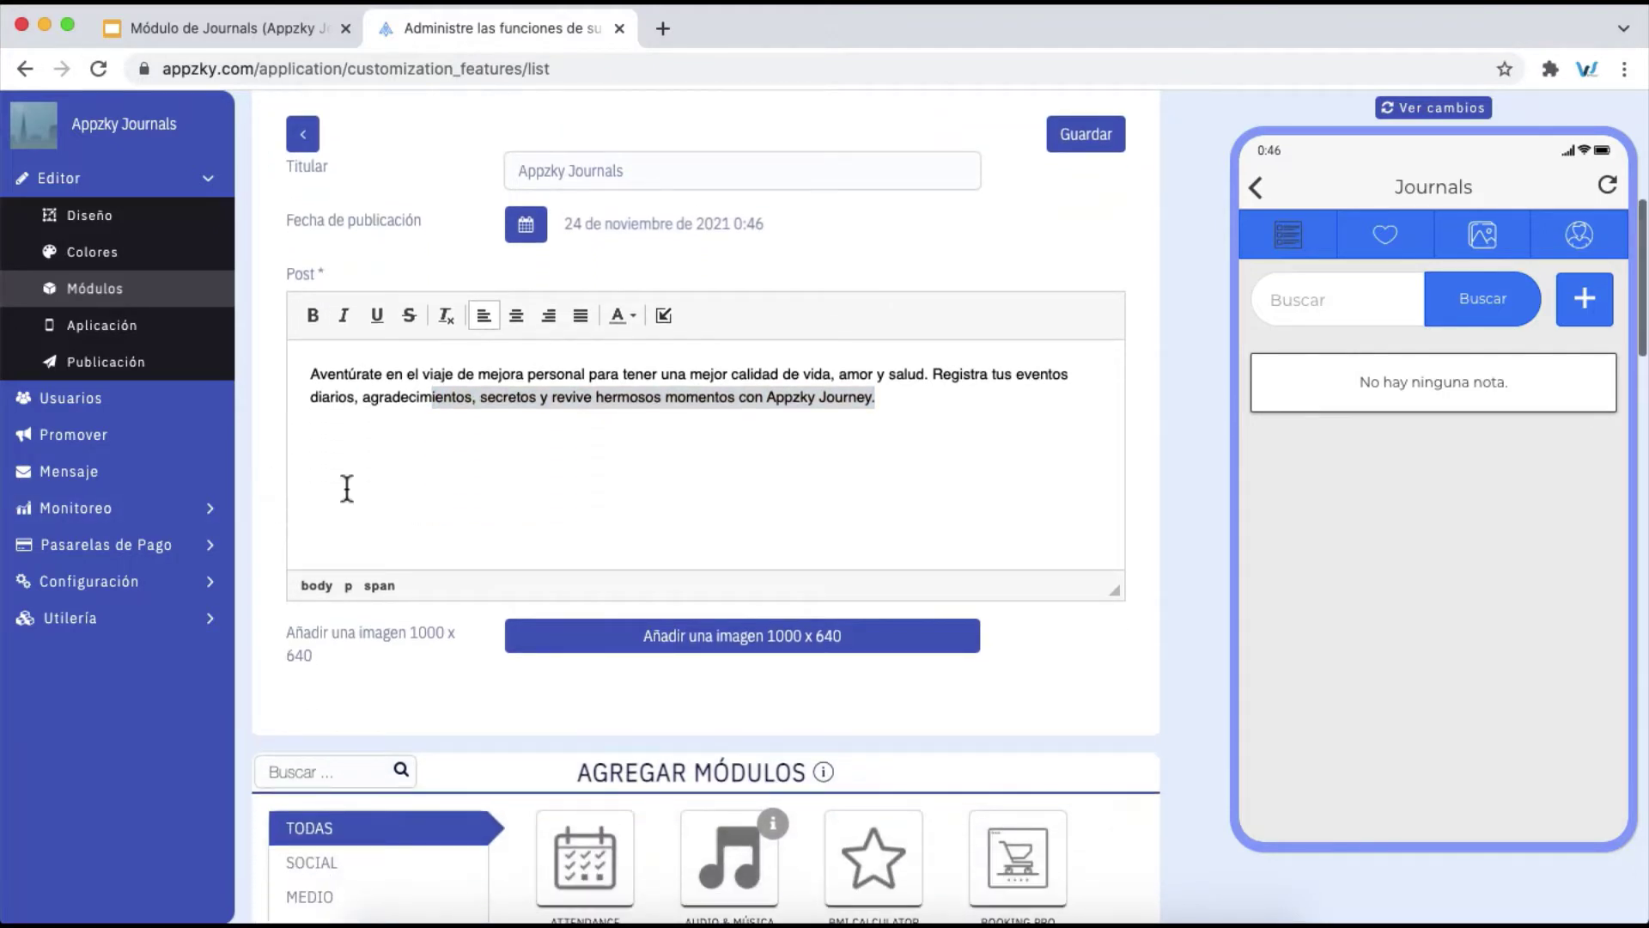
# - Attach Appzky Journals.png from the Post image folder, cropped lower on the notebook
pyautogui.click(788, 657)
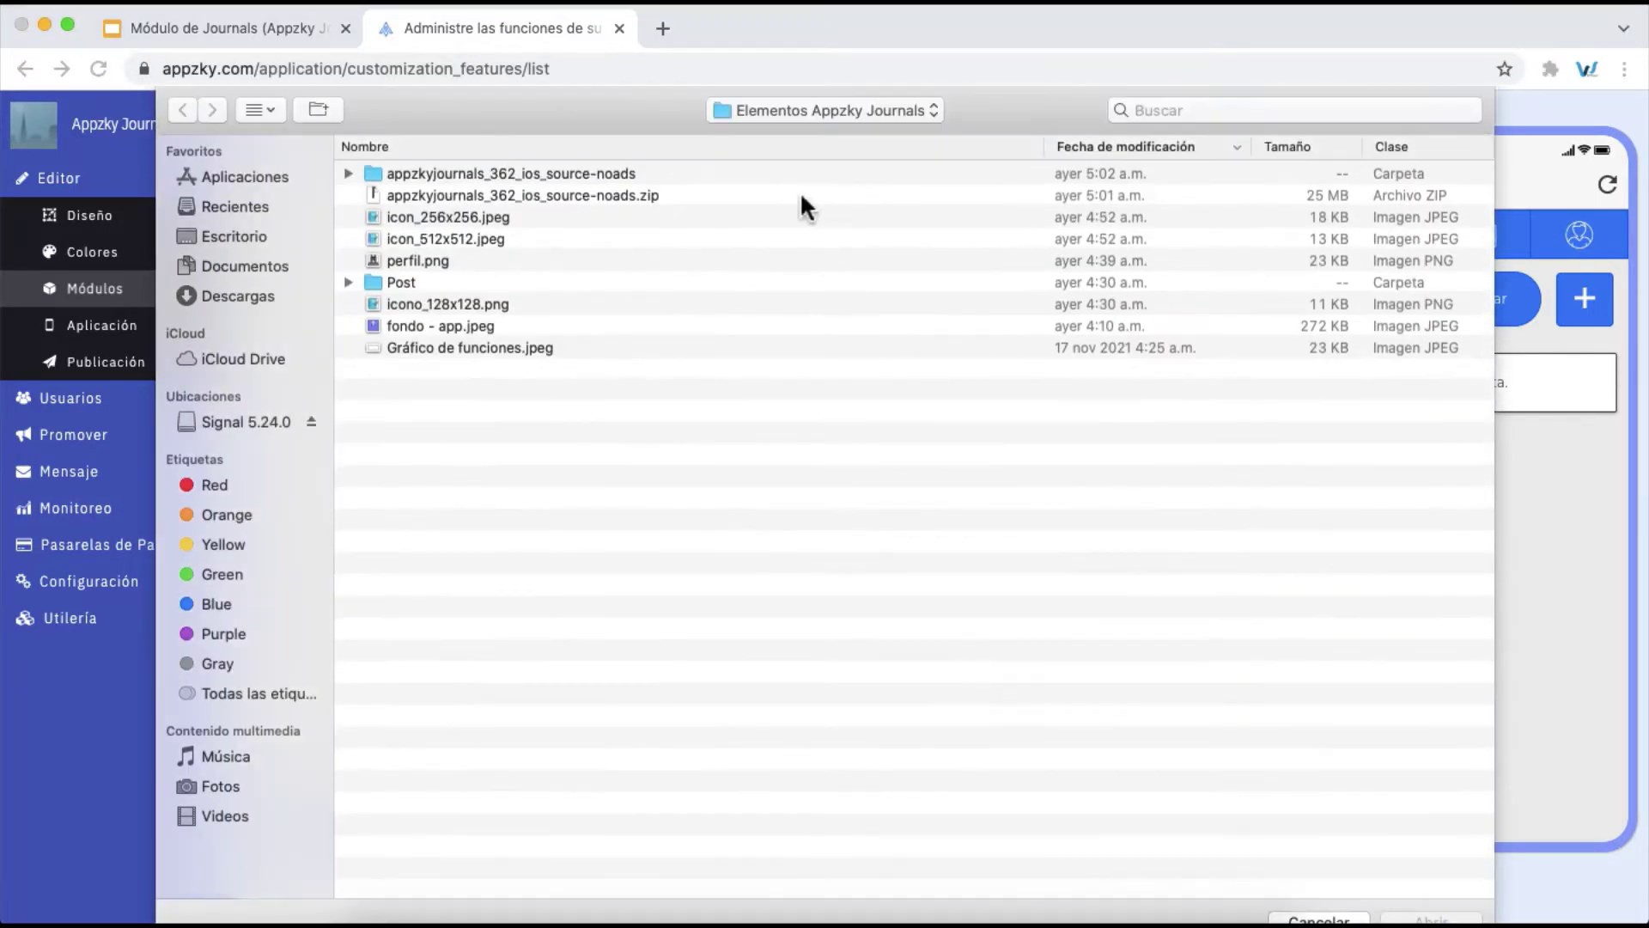
pyautogui.doubleClick(500, 280)
pyautogui.click(472, 172)
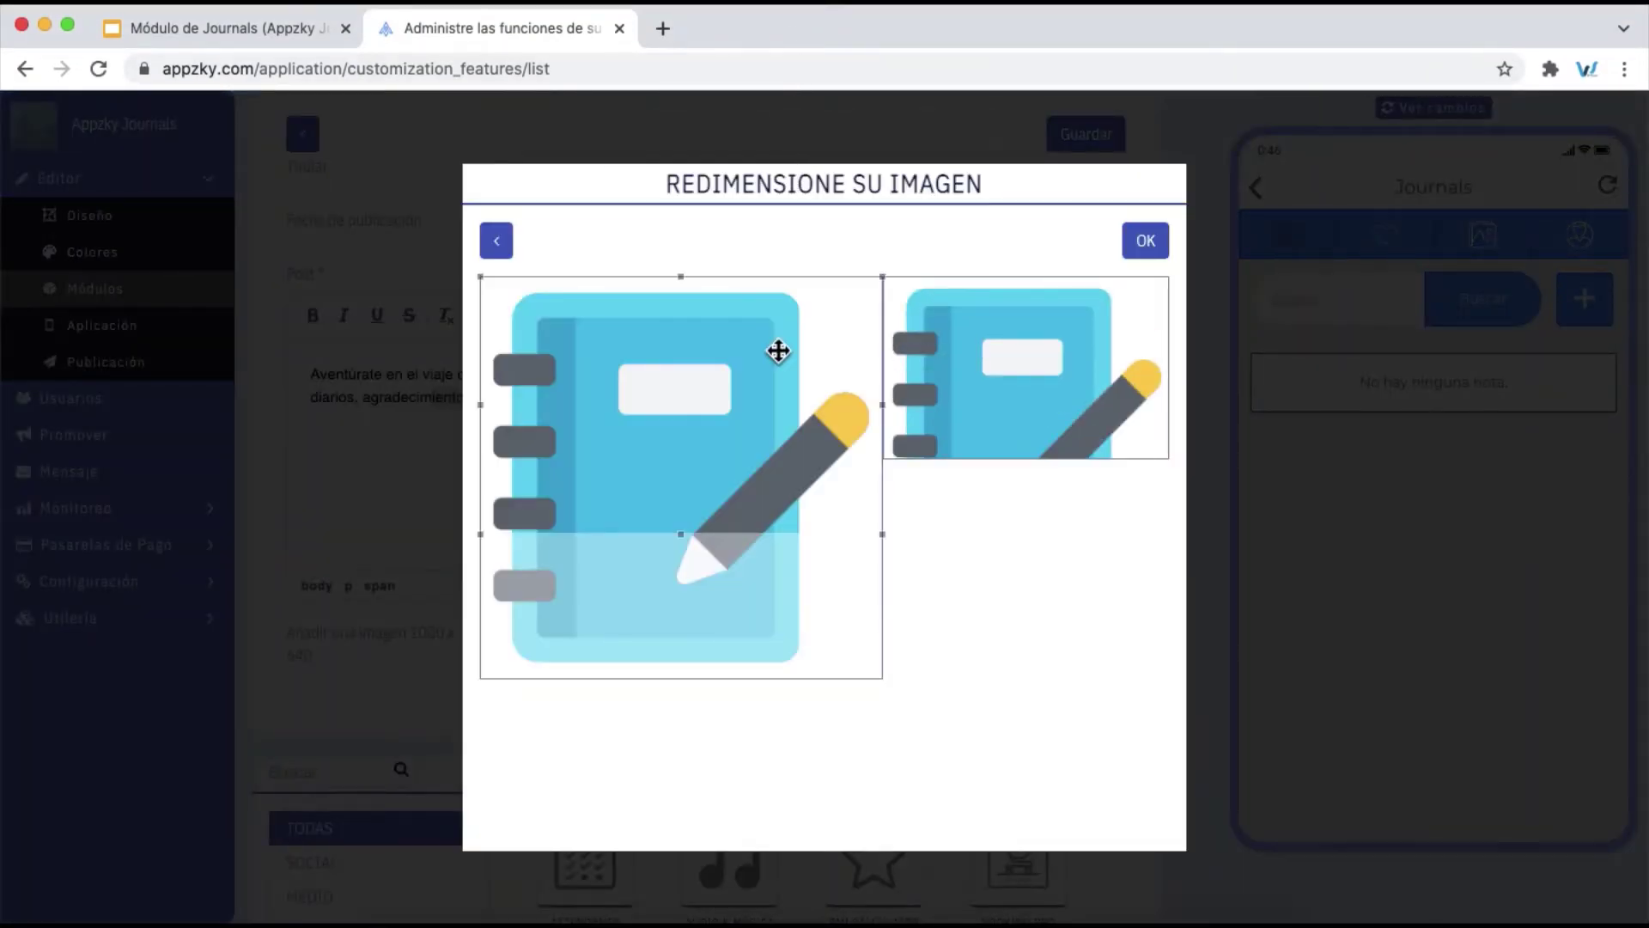
pyautogui.moveTo(778, 350); pyautogui.dragTo(784, 437)
pyautogui.click(1145, 242)
# - Save the note and go back from the note editor to the module
pyautogui.hotkey('ctrl', 'shift', 'Tab')
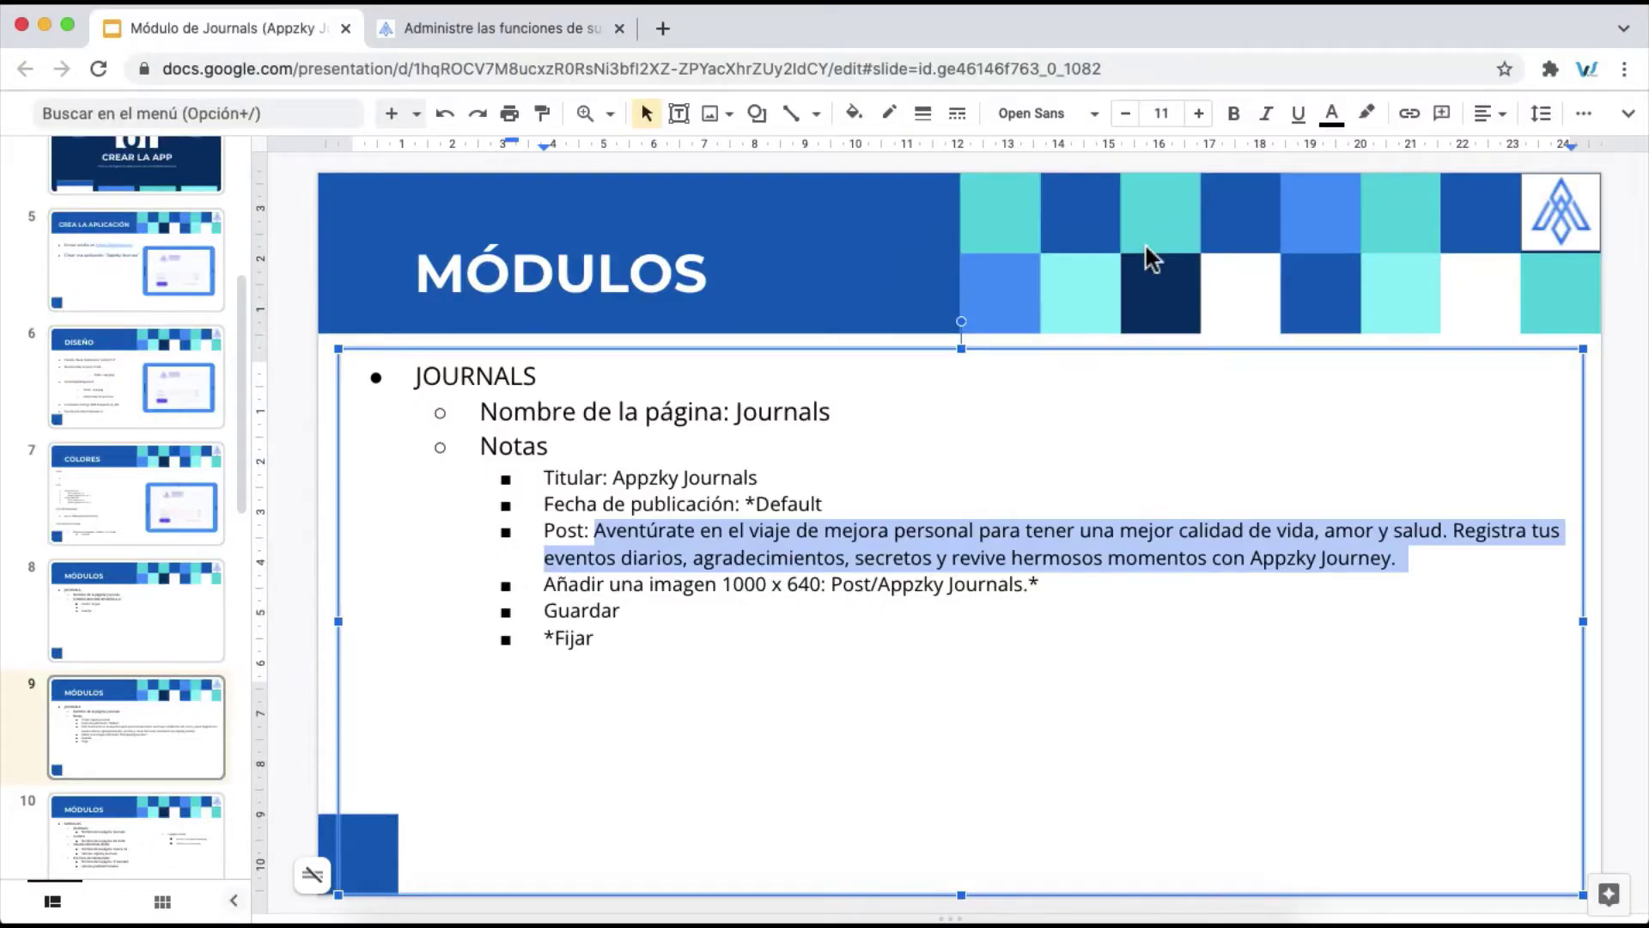
pyautogui.hotkey('ctrl', 'Tab')
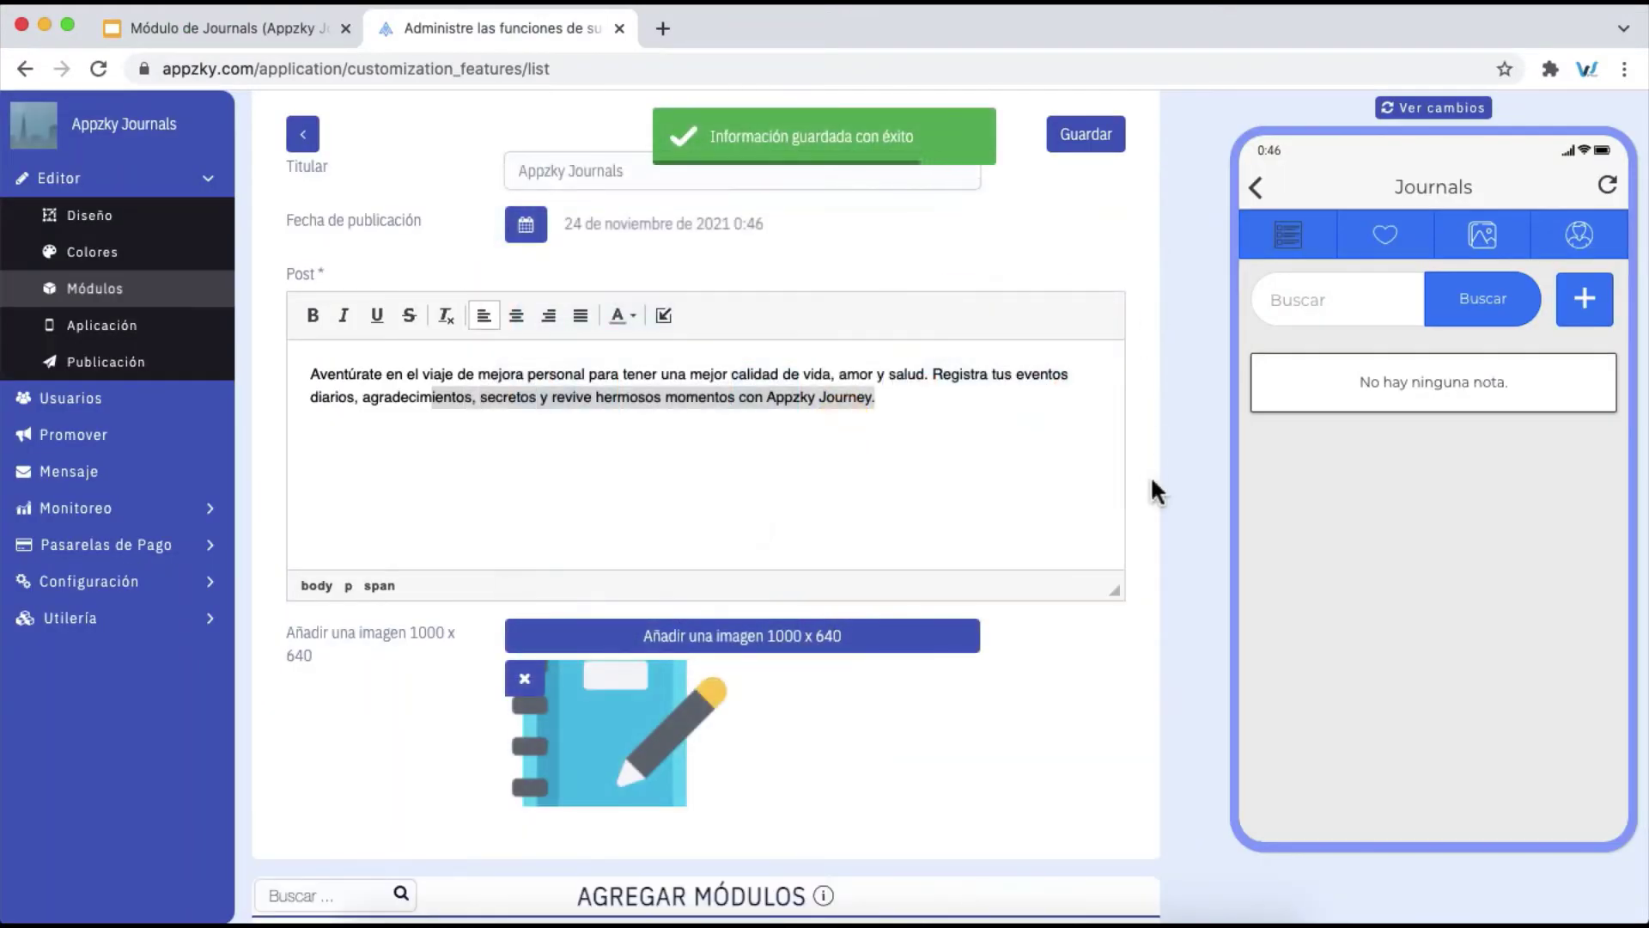
pyautogui.click(1100, 139)
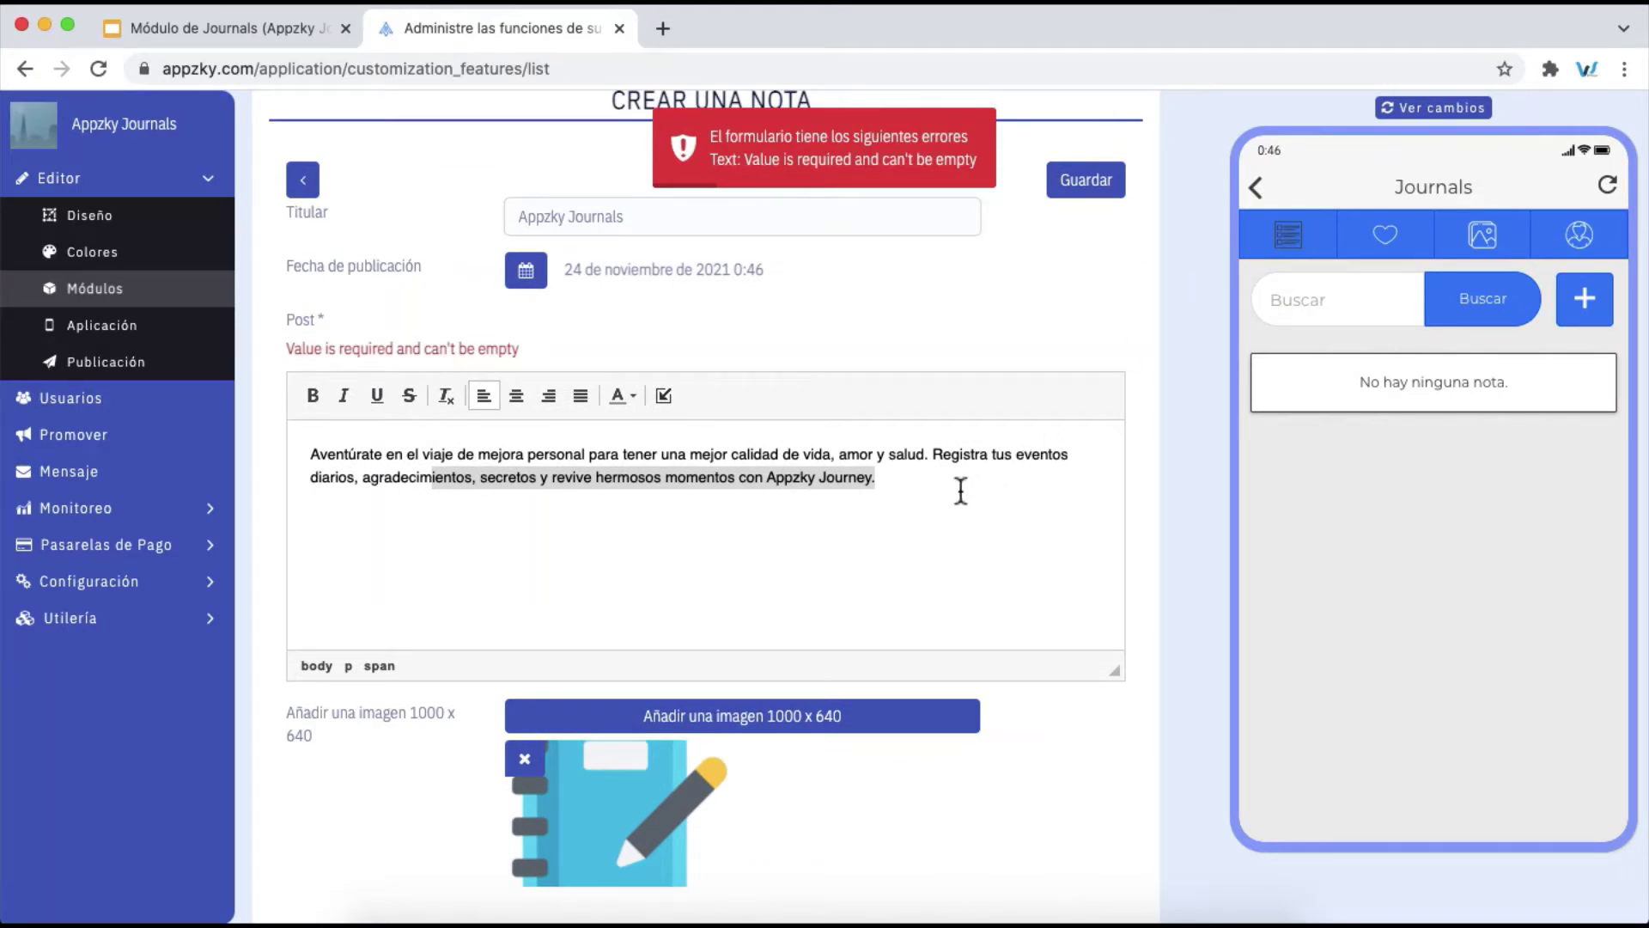
pyautogui.click(389, 477)
pyautogui.press('super+Up')
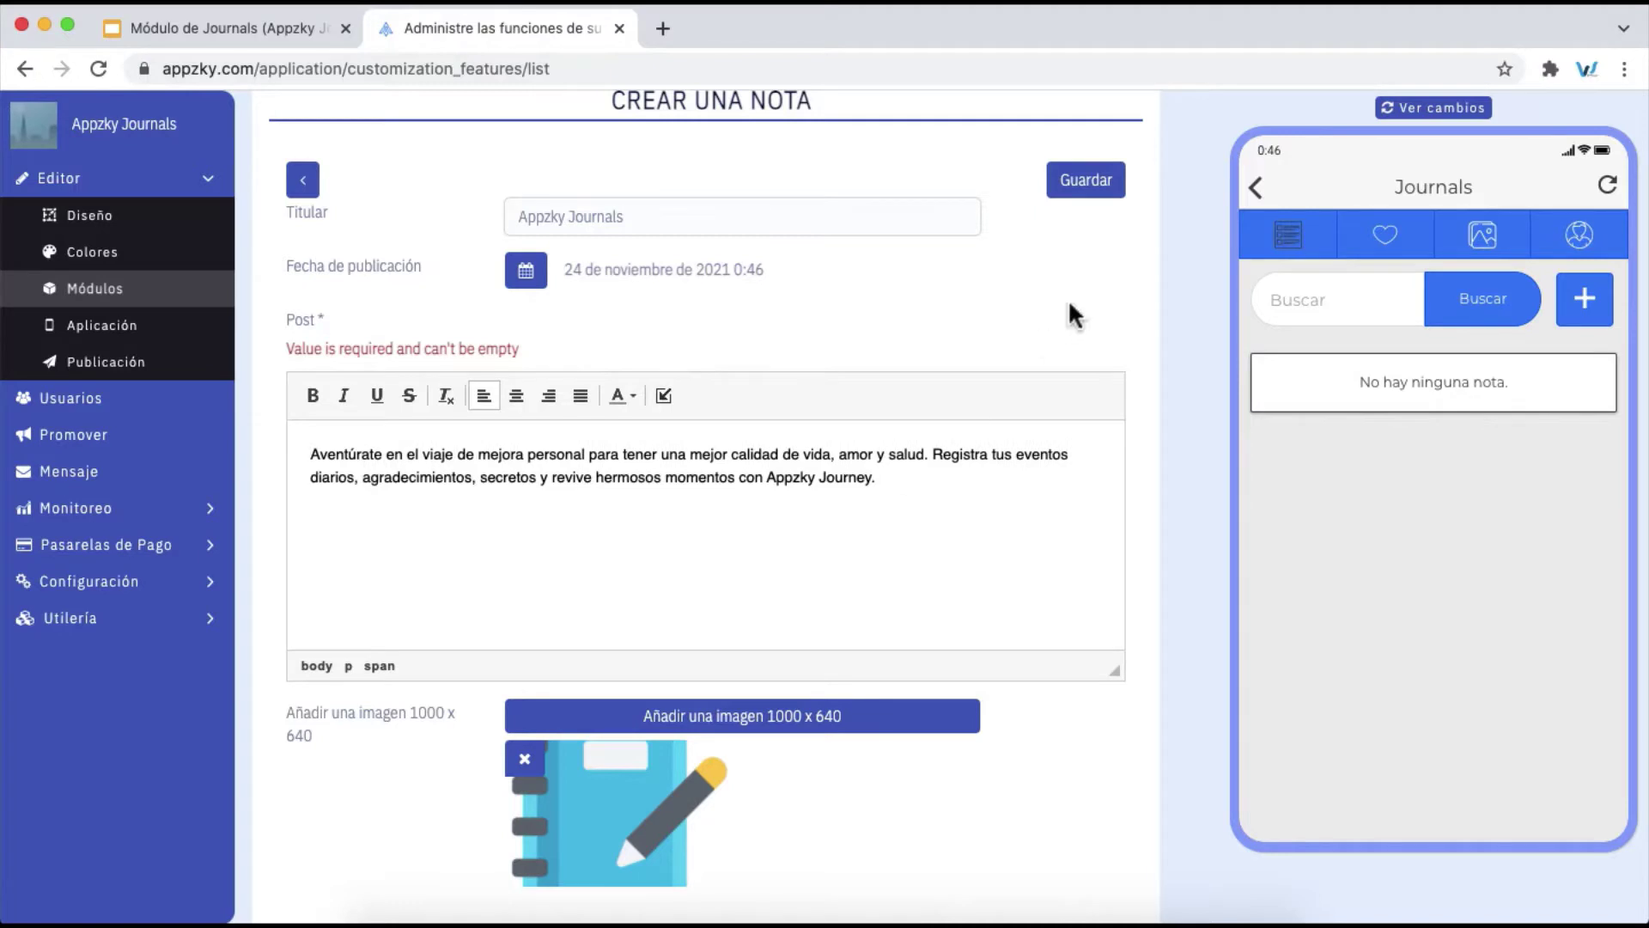
pyautogui.click(1098, 172)
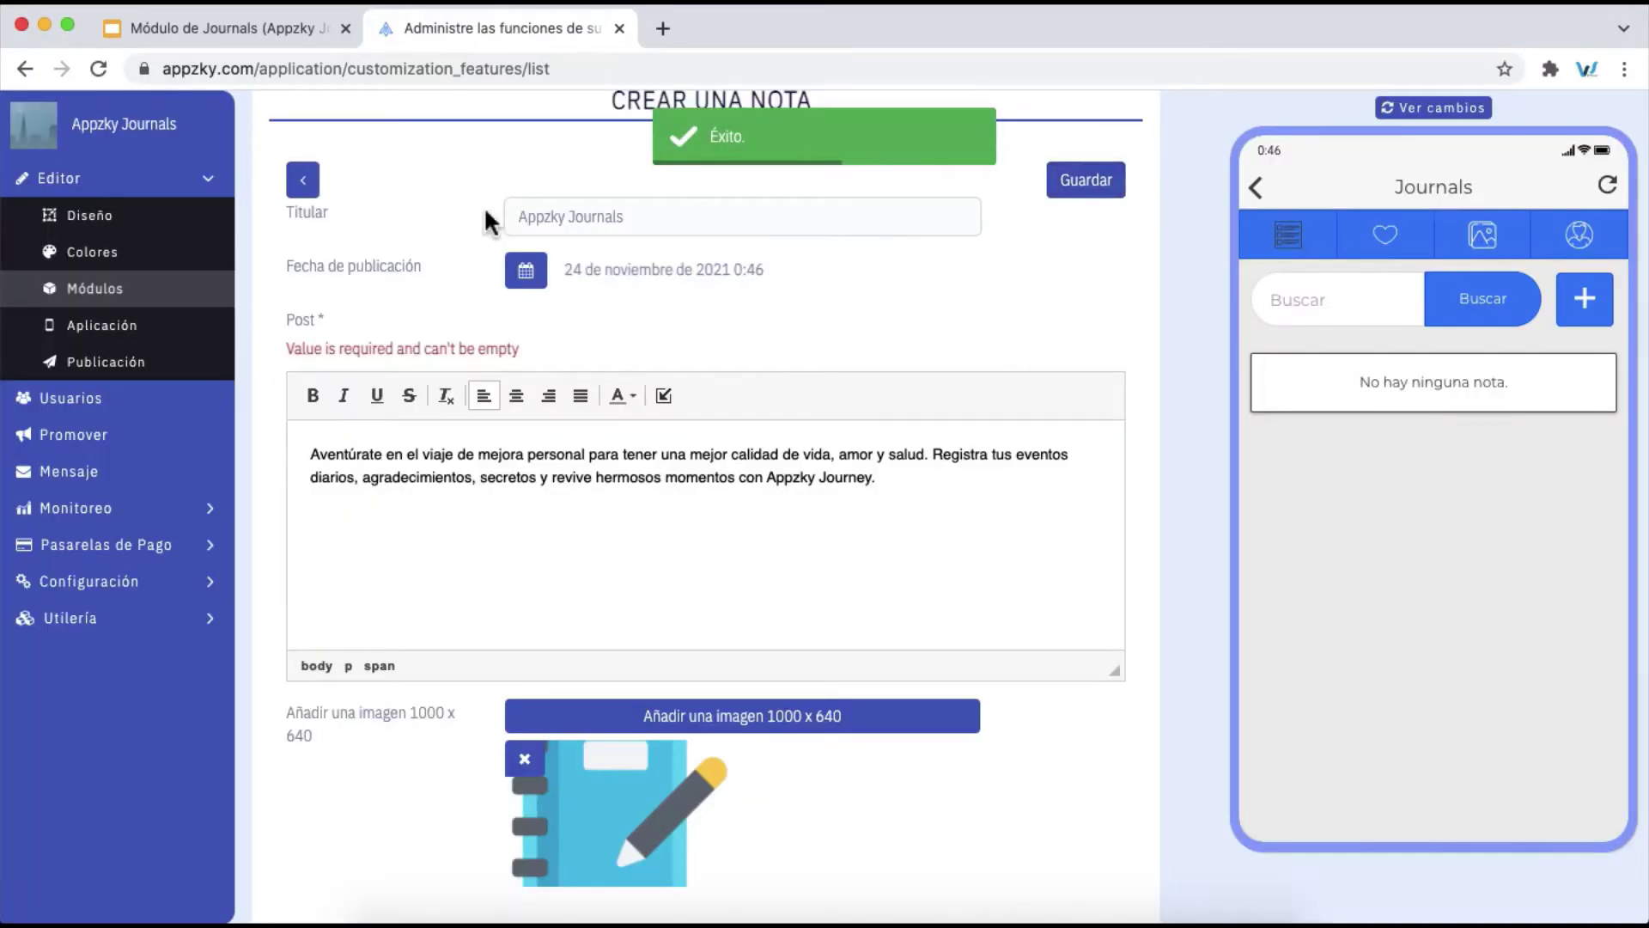
pyautogui.click(311, 188)
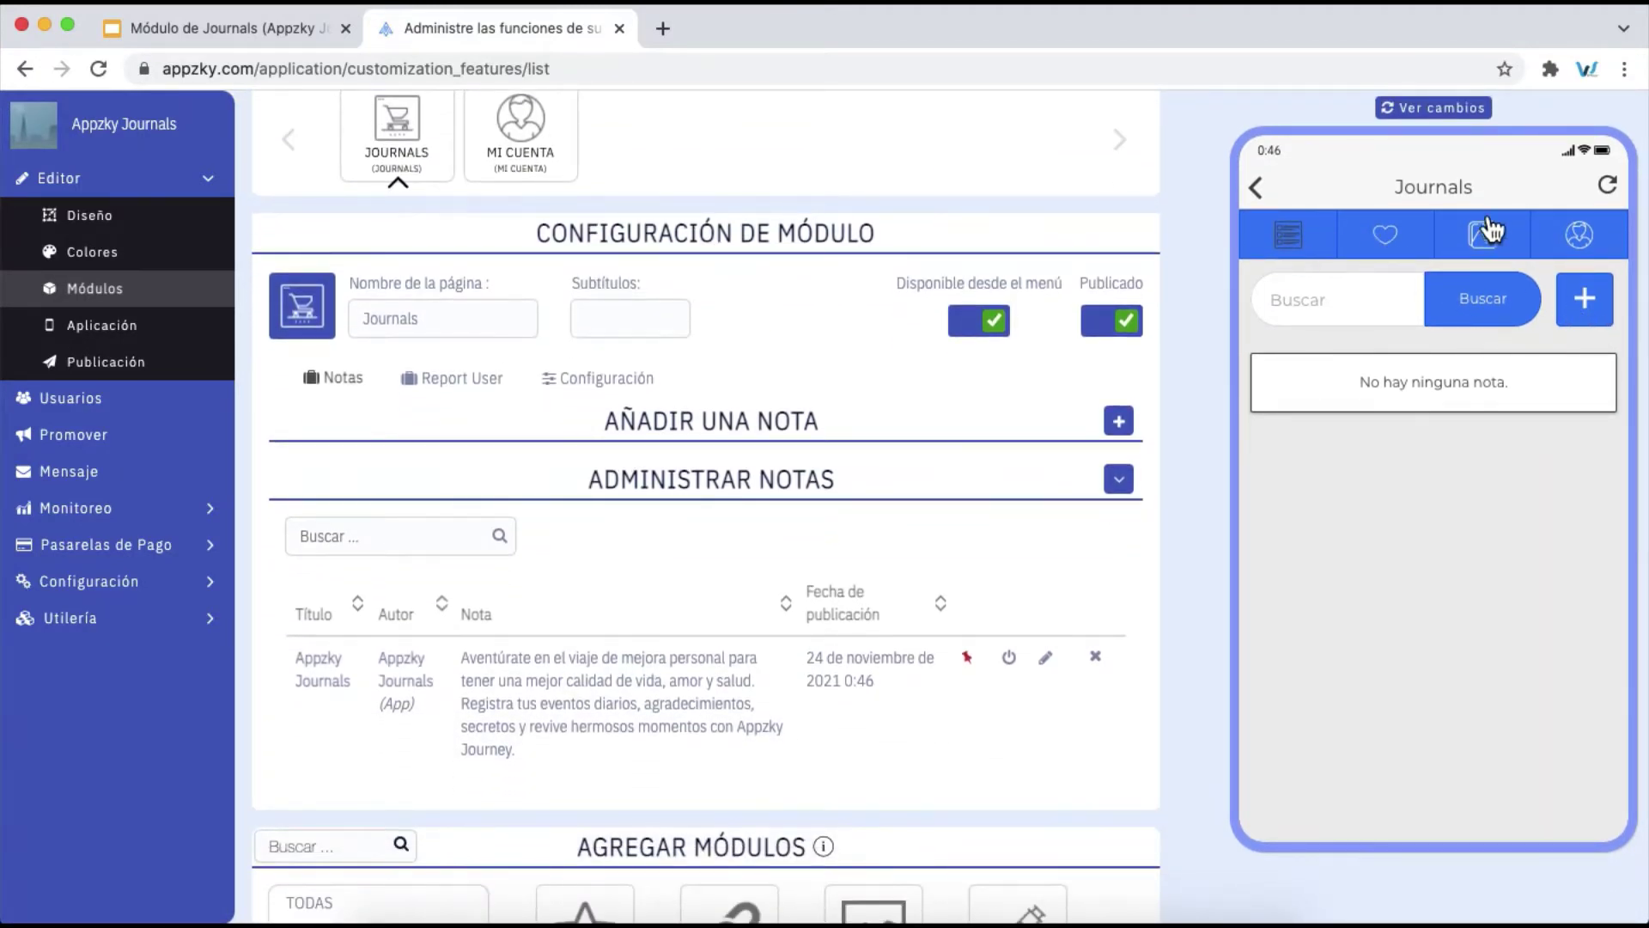
# - Pin the Appzky Journals note, reload the preview to show it pinned, then return to the MÓDULOS slide
pyautogui.click(1607, 184)
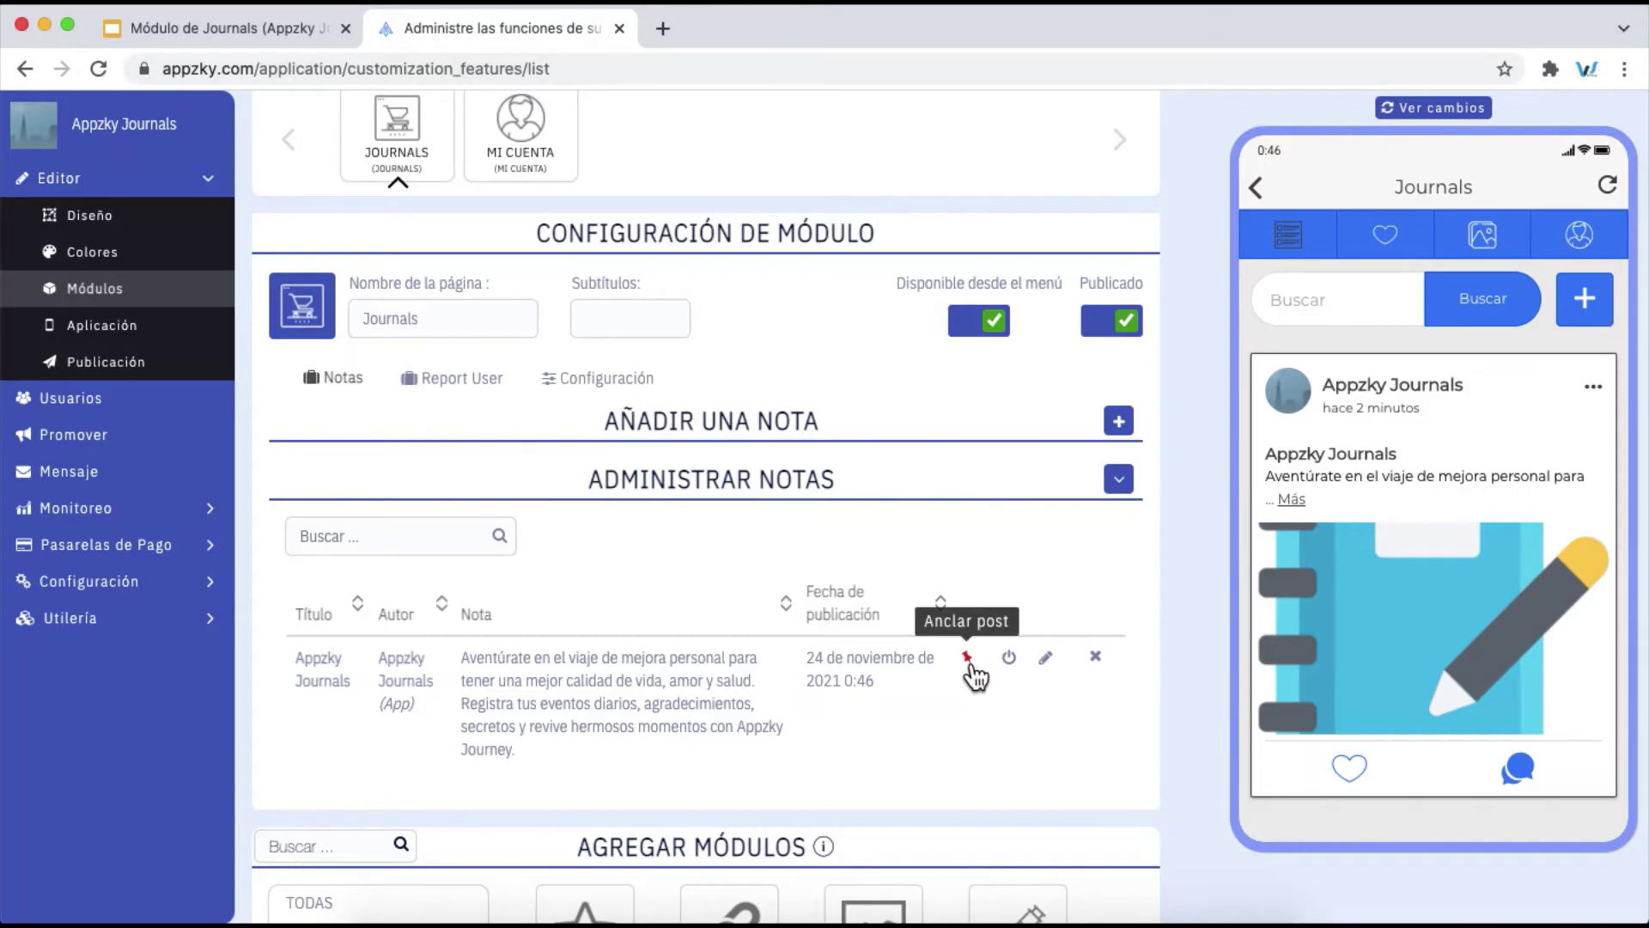
pyautogui.click(967, 659)
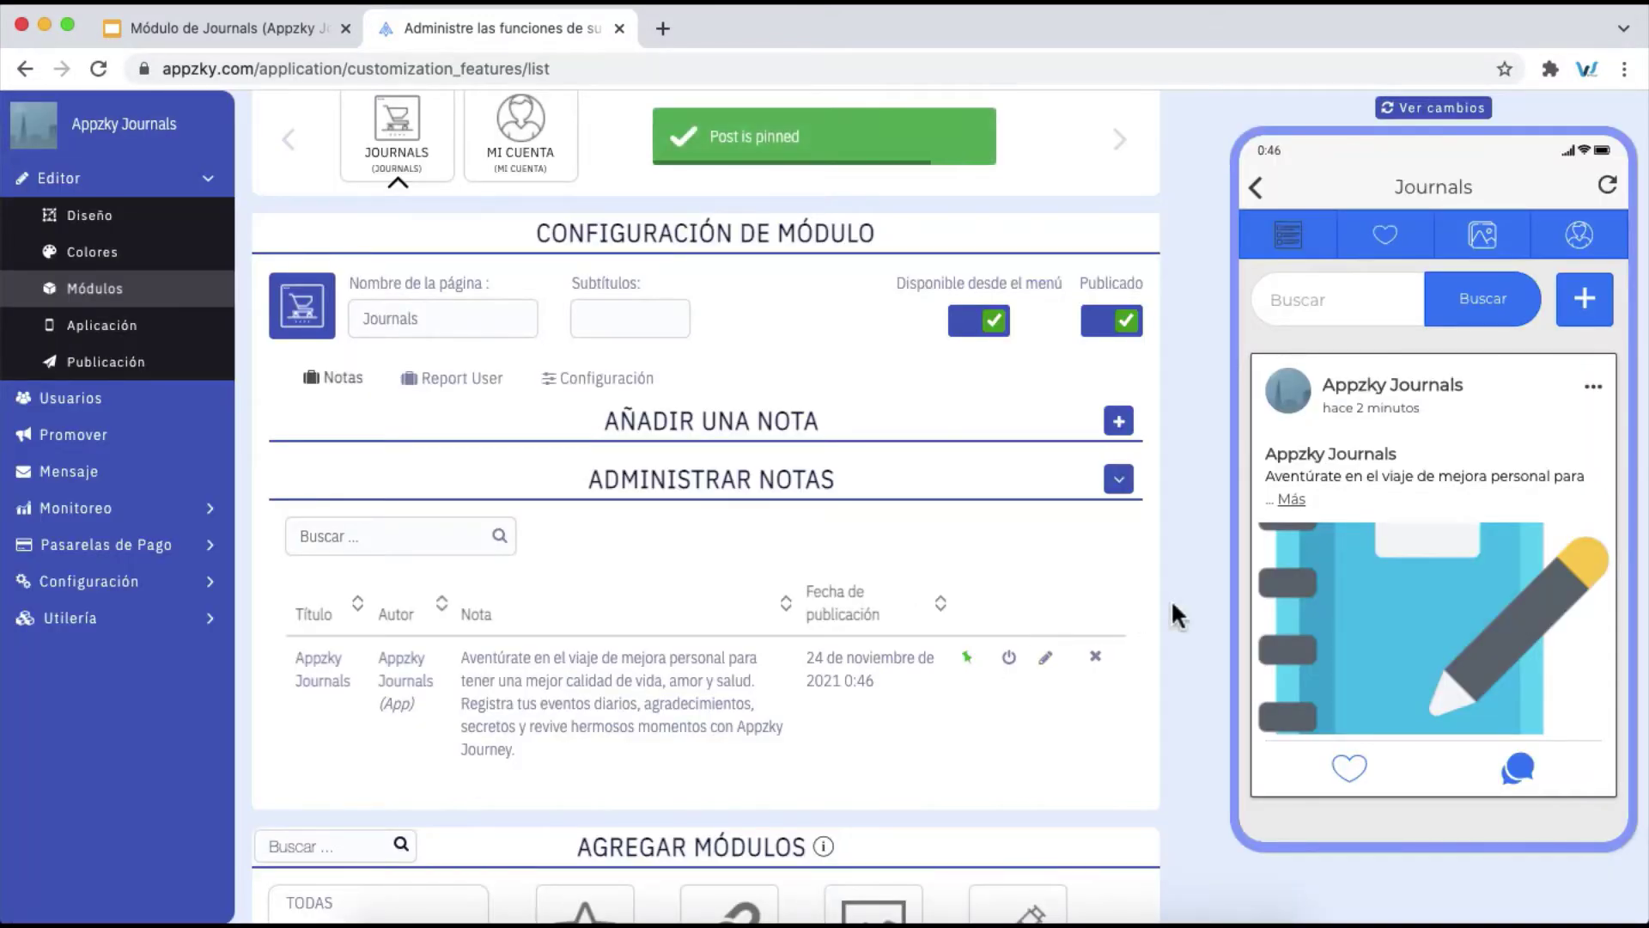
pyautogui.click(1611, 189)
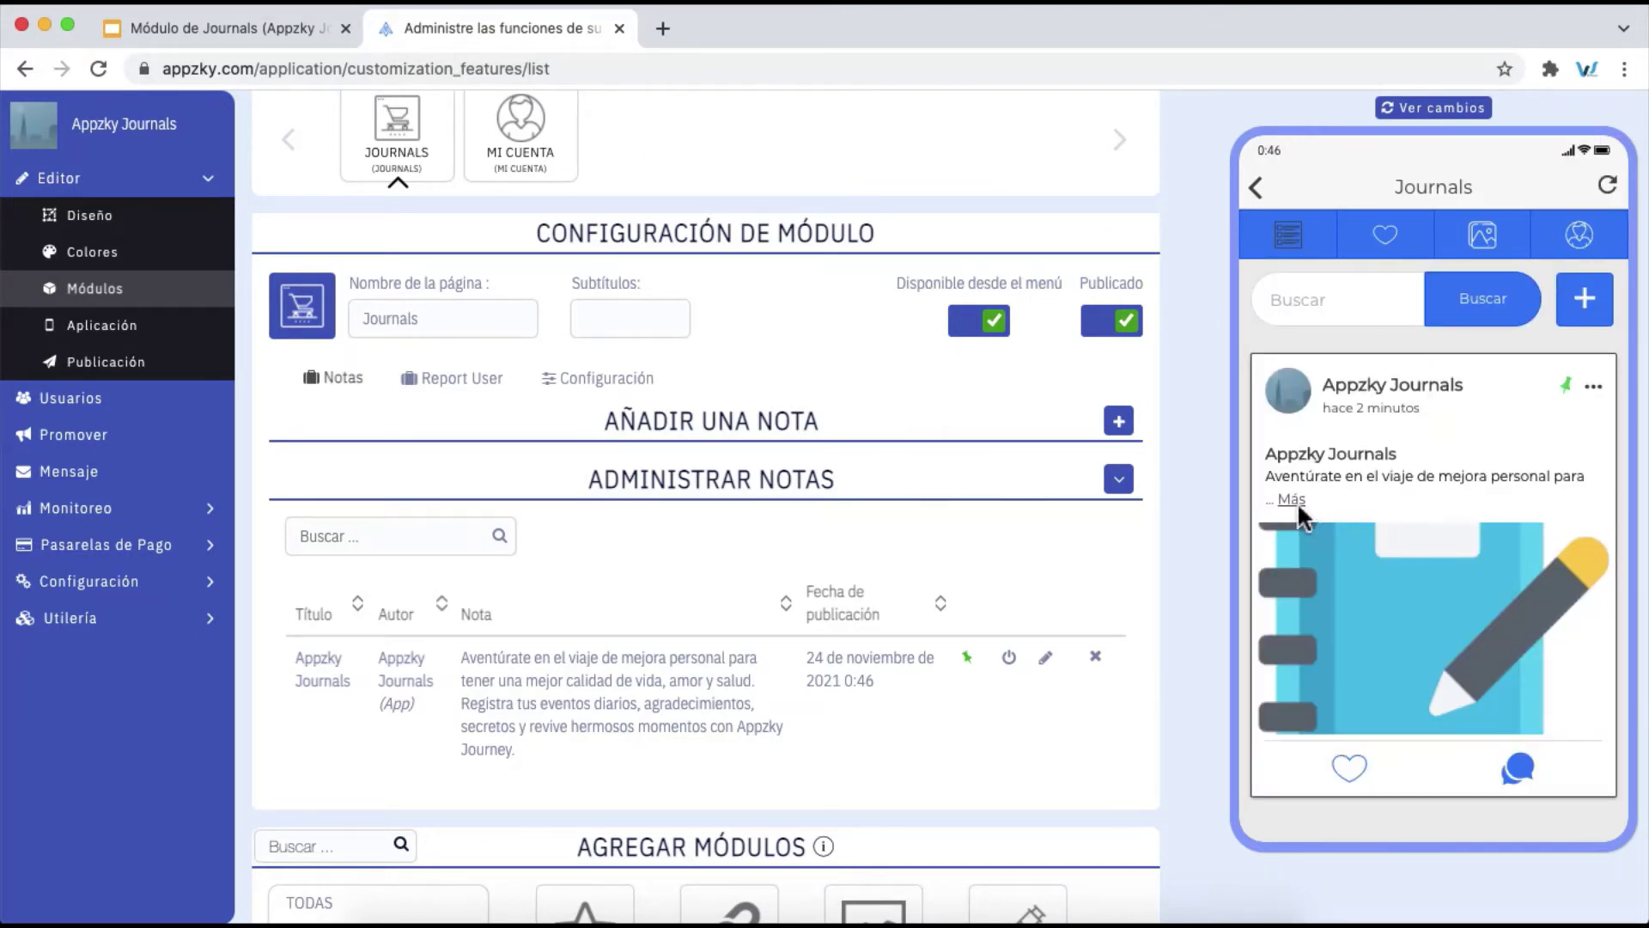
pyautogui.click(1297, 501)
pyautogui.scroll(-1, 1438, 507)
pyautogui.scroll(2, 1443, 558)
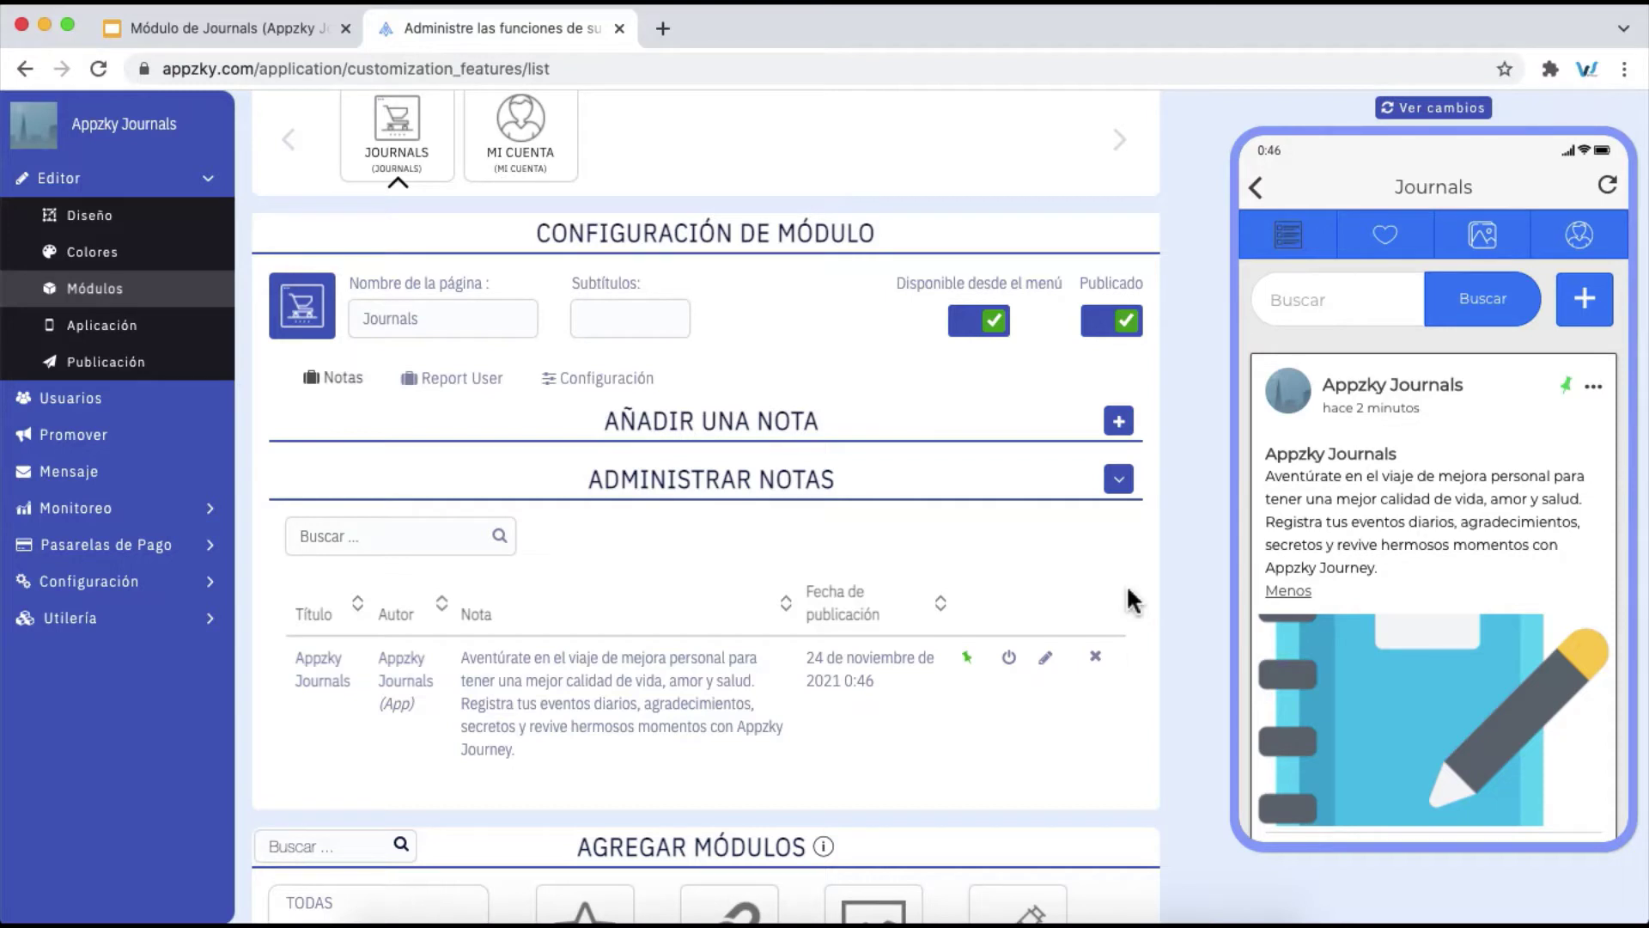
pyautogui.click(365, 28)
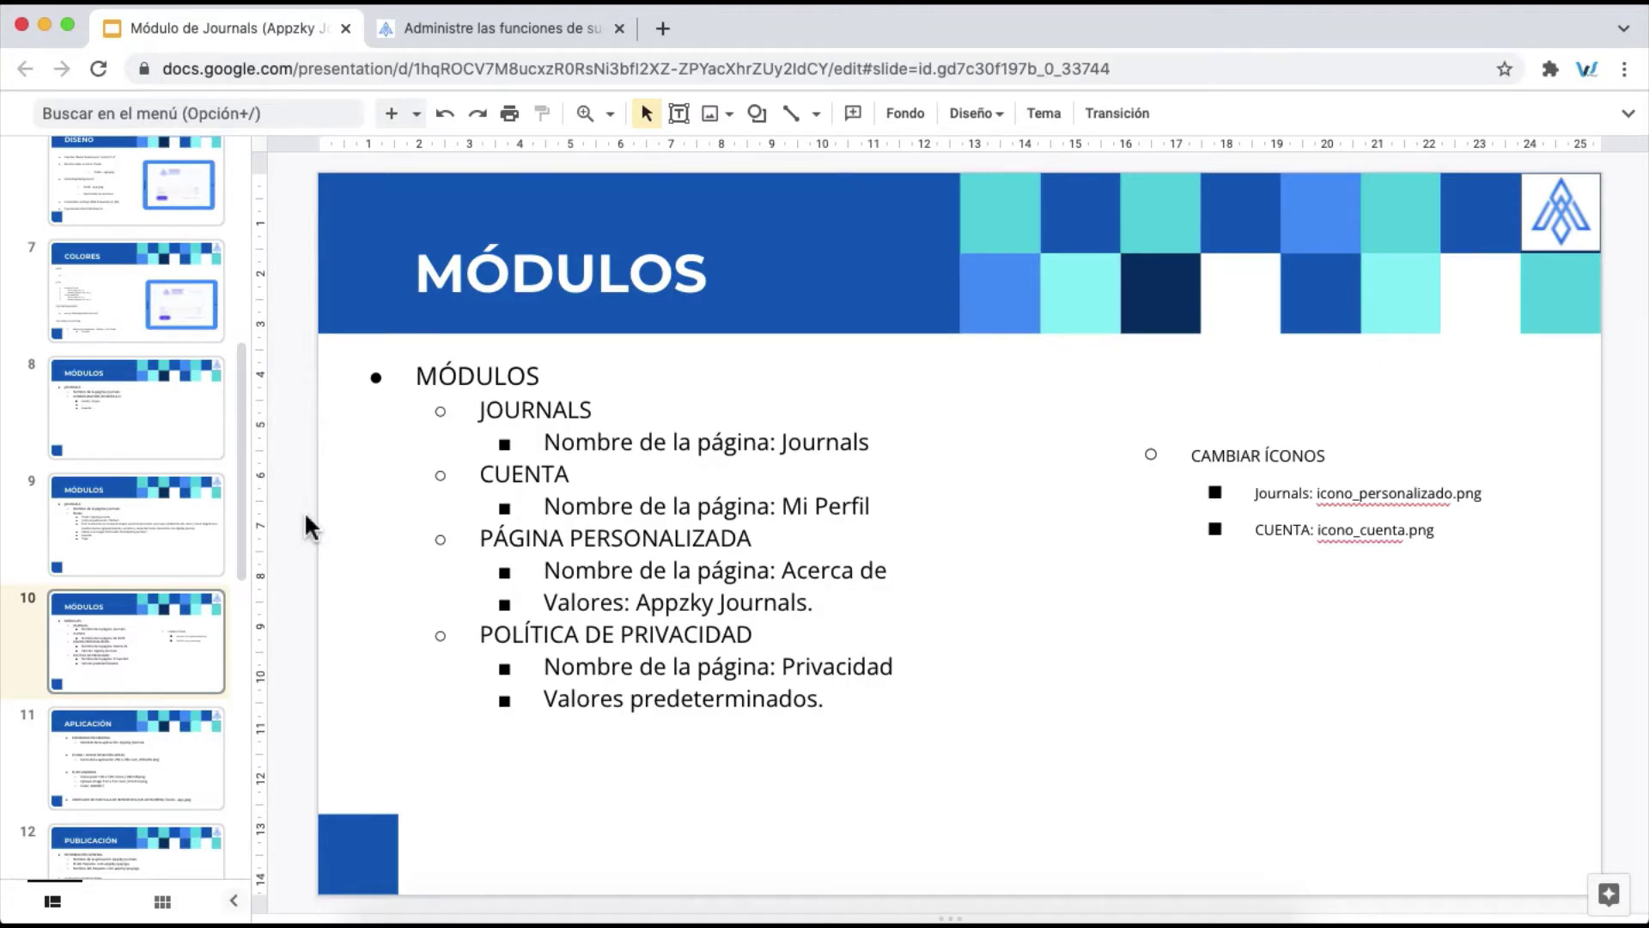
# - Copy 'Mi Perfil' from the slide and paste it as the Mi Cuenta module's page name
pyautogui.hotkey('ctrl', 'Tab')
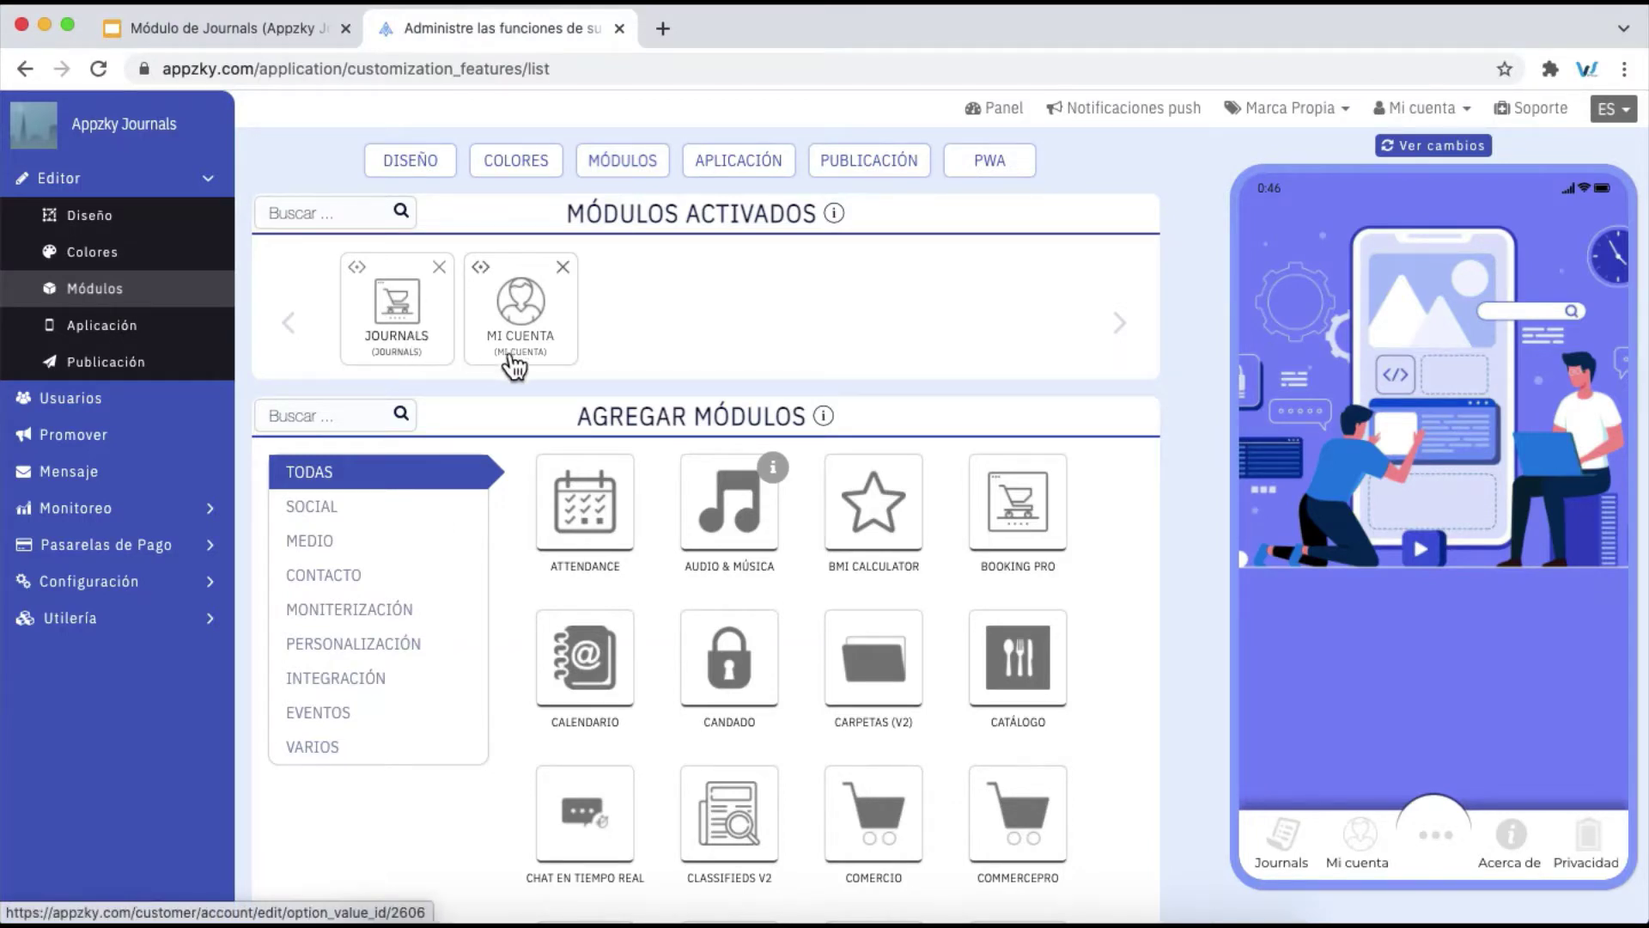
pyautogui.hotkey('ctrl', 'Tab')
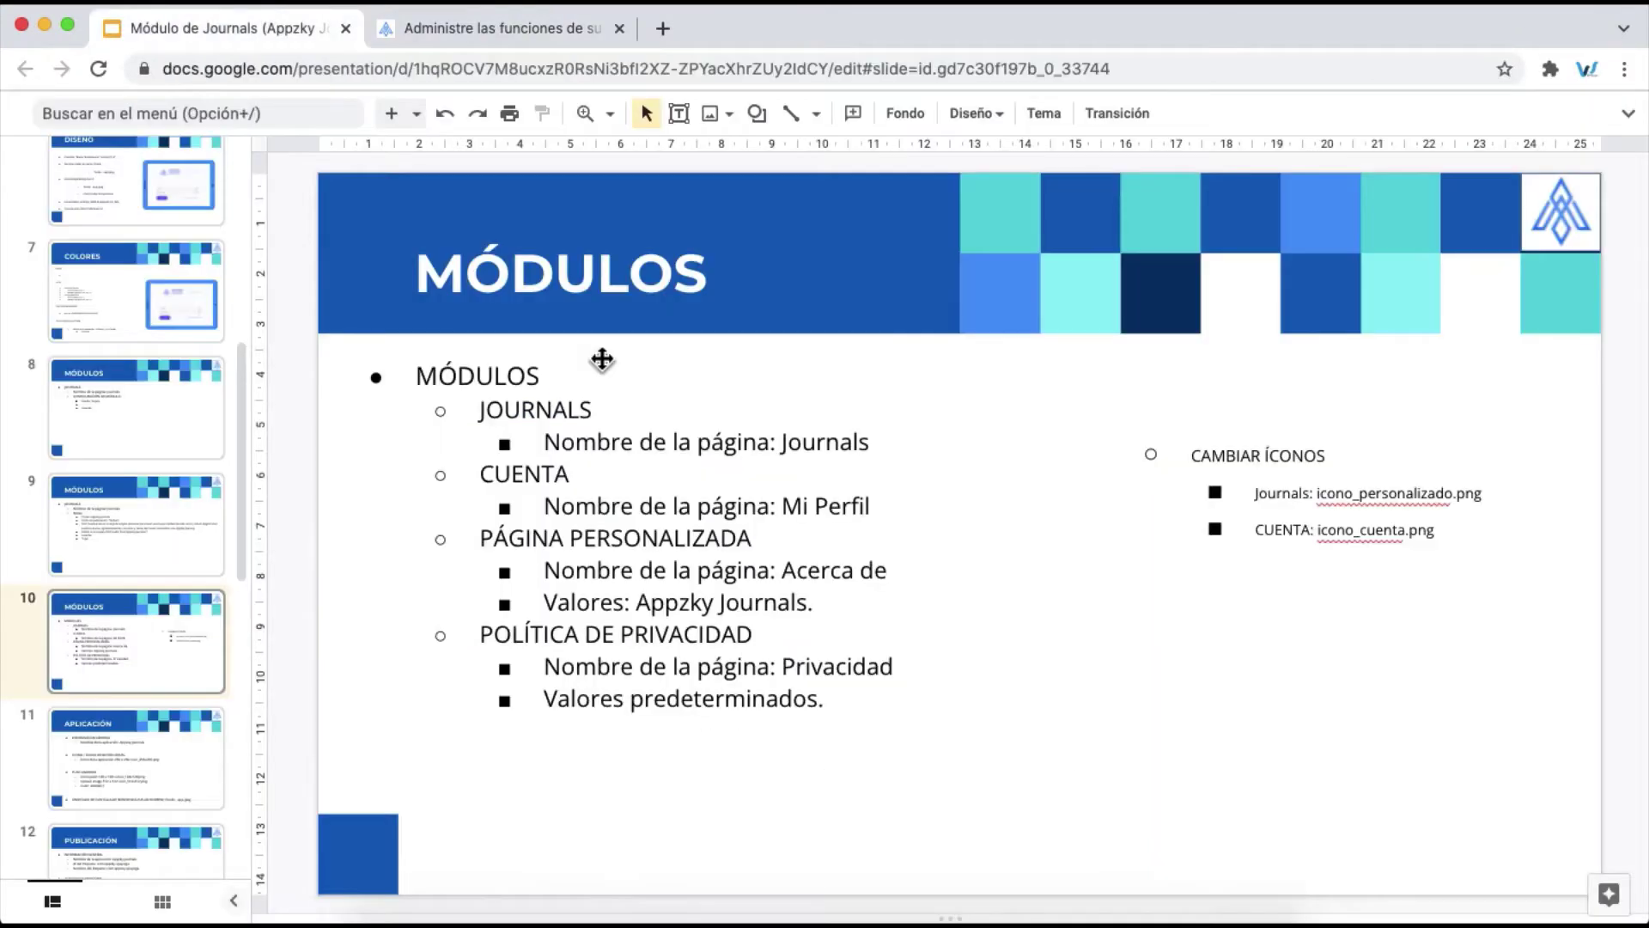
pyautogui.moveTo(783, 507); pyautogui.dragTo(869, 507)
pyautogui.hotkey('ctrl', 'c')
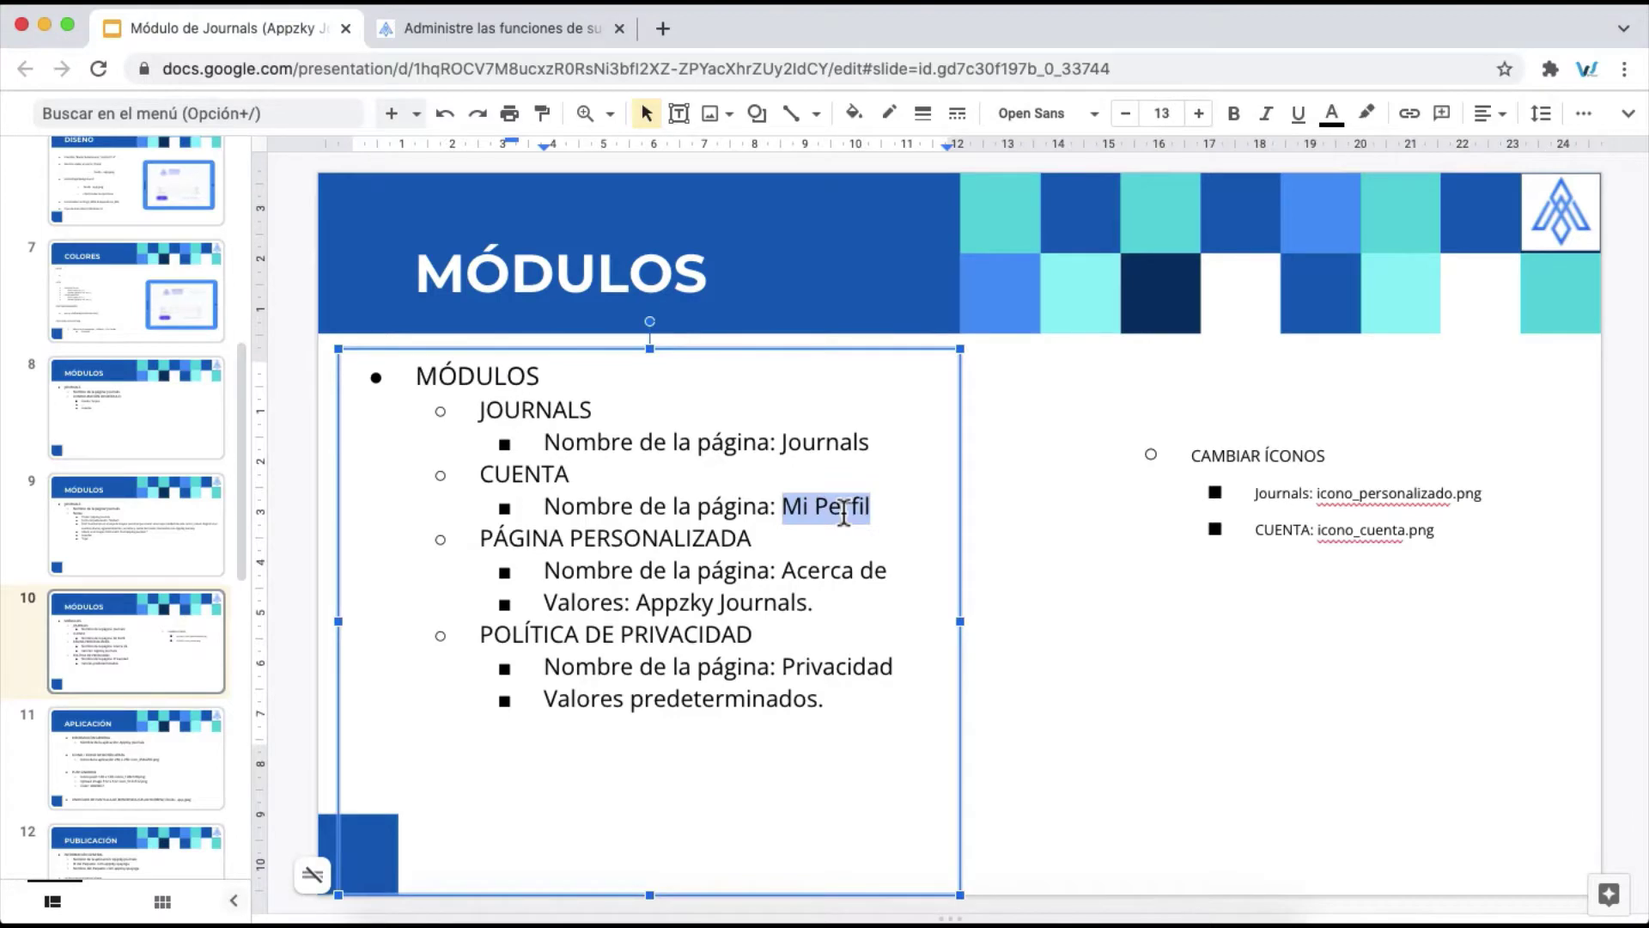
pyautogui.hotkey('ctrl', 'Tab')
pyautogui.click(527, 317)
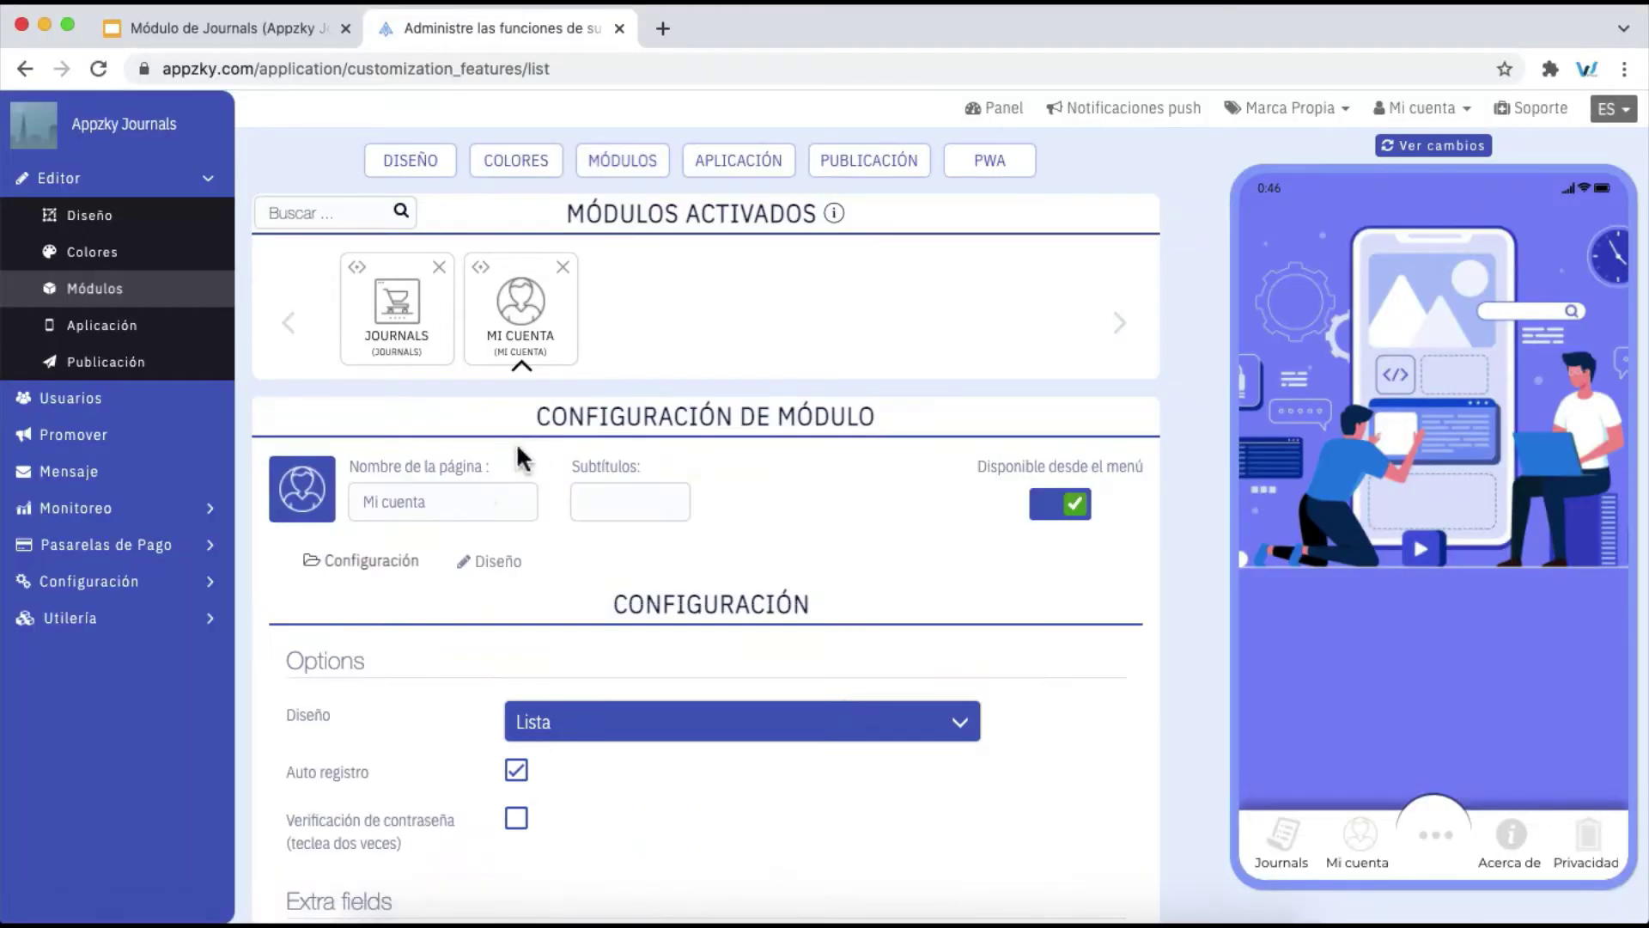
pyautogui.tripleClick(467, 507)
pyautogui.hotkey('ctrl', 'v')
# - Copy PERSONALIZADA from the slide and search the module catalogue for it
pyautogui.hotkey('ctrl', 'shift', 'Tab')
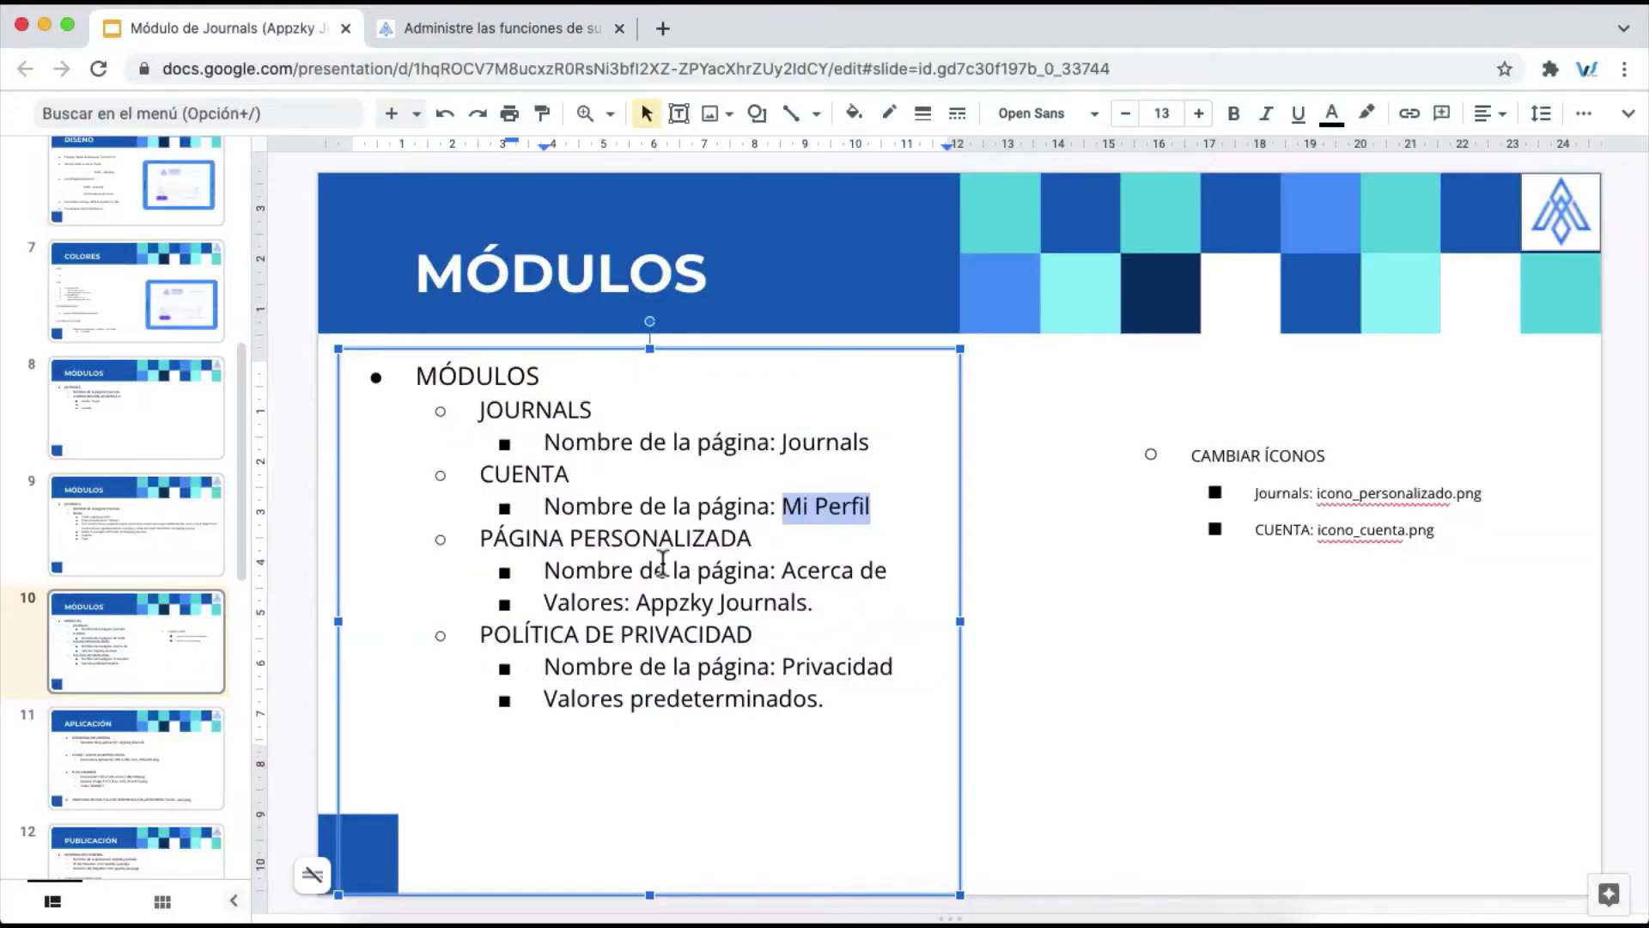
pyautogui.doubleClick(677, 543)
pyautogui.press('super+c')
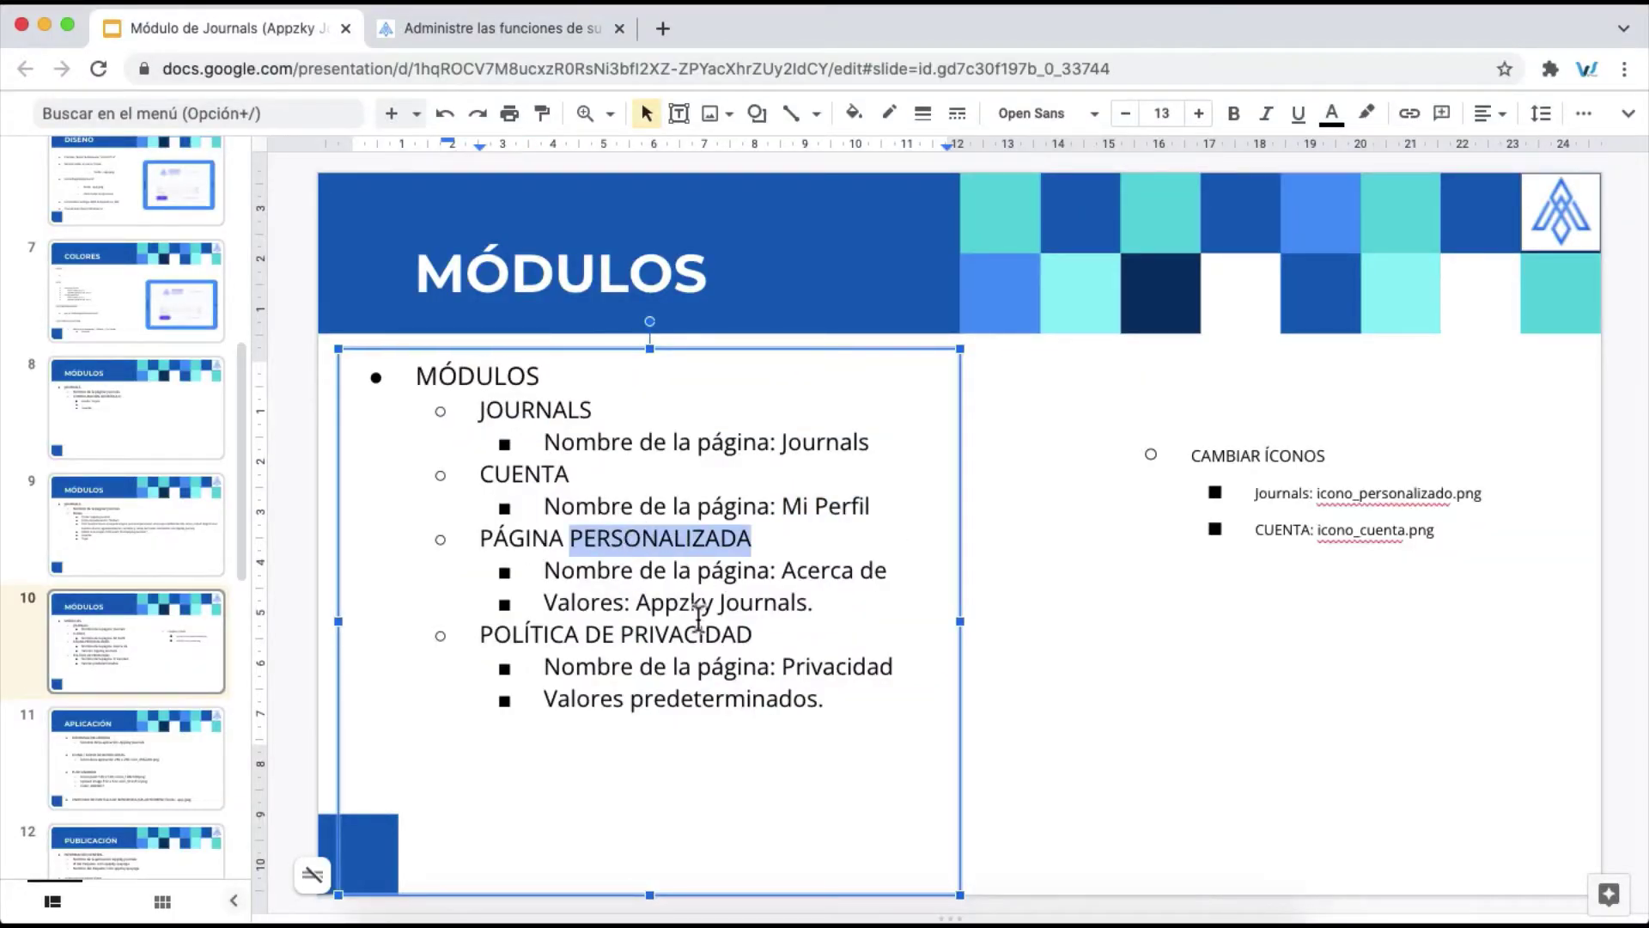
pyautogui.hotkey('ctrl', 'Tab')
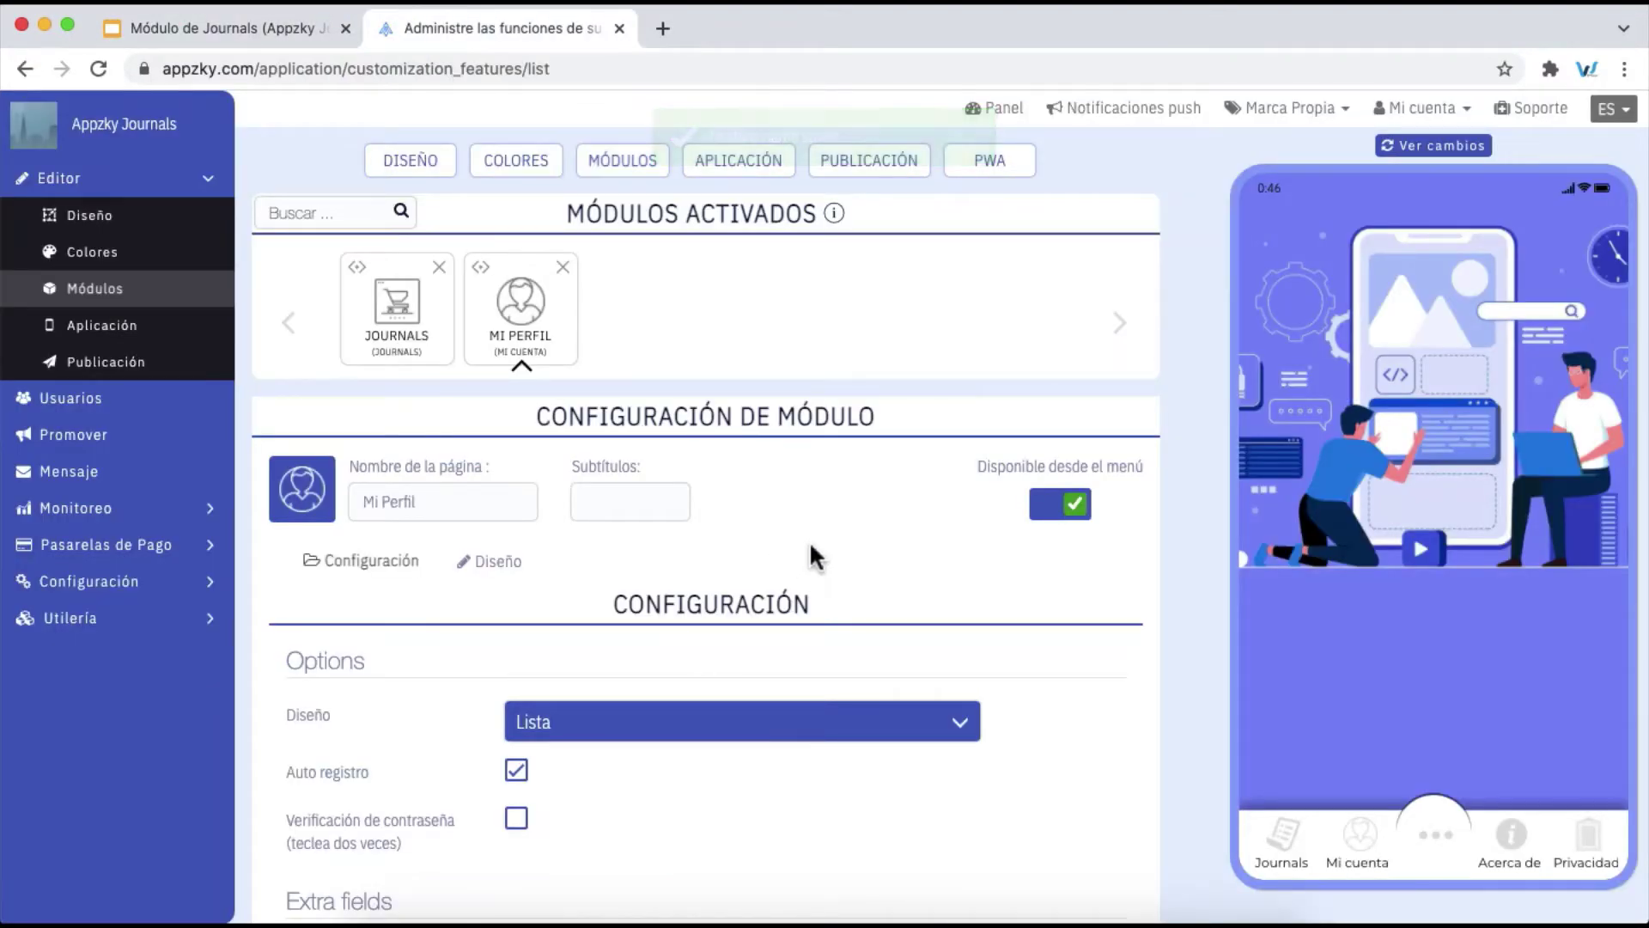
pyautogui.scroll(-18, 793, 446)
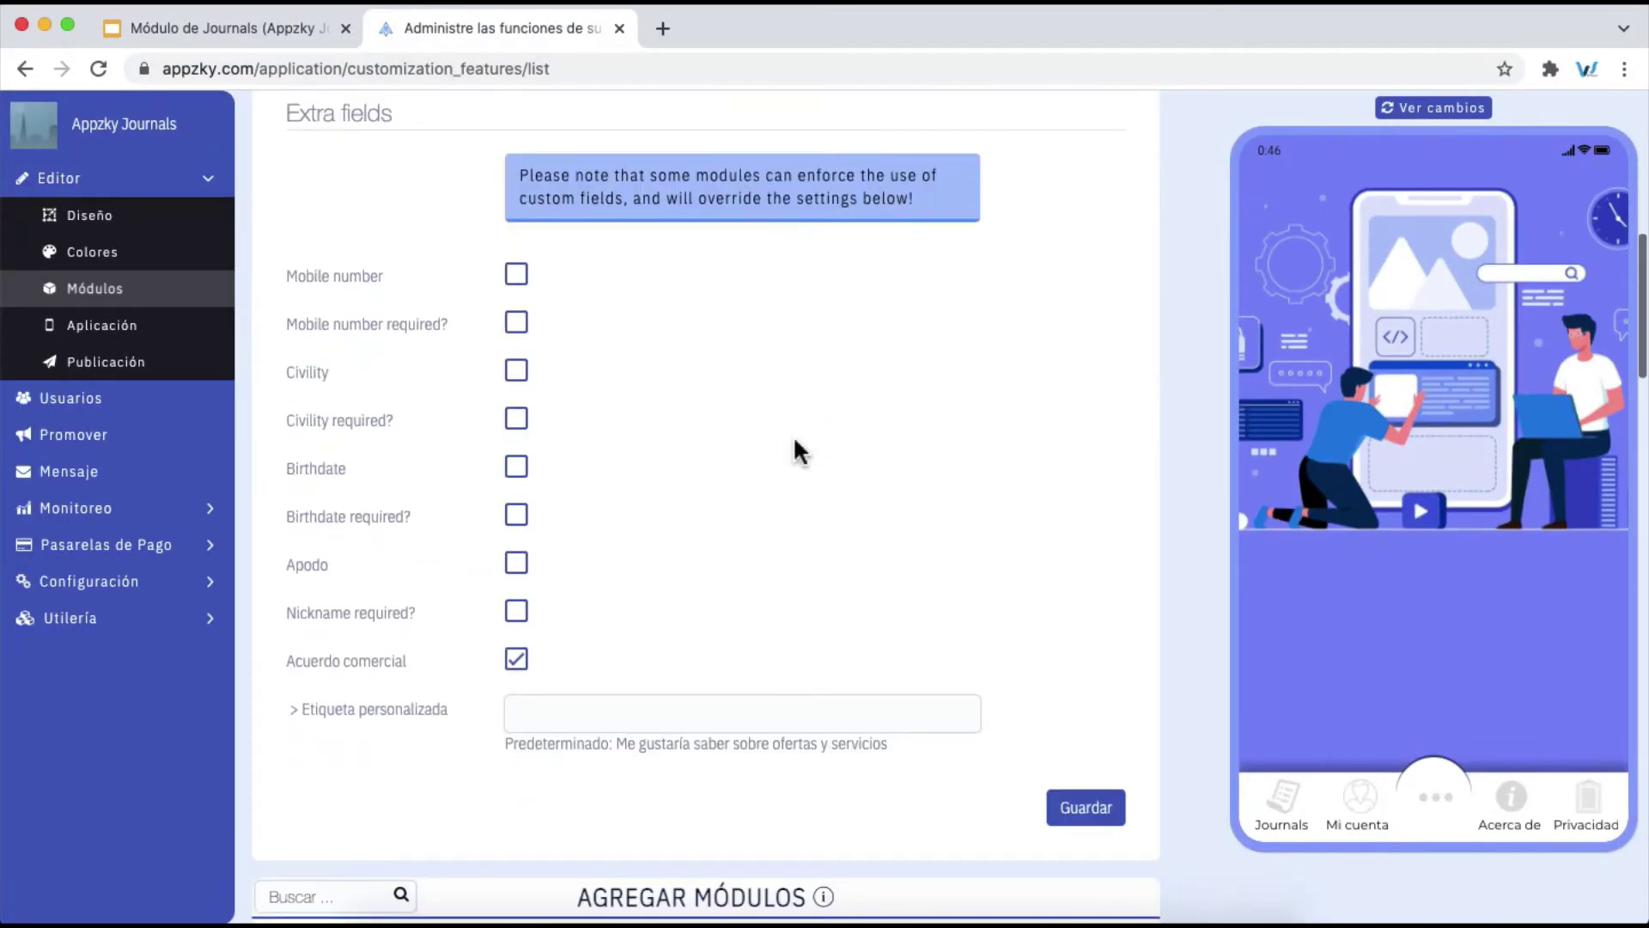
pyautogui.scroll(2, 553, 225)
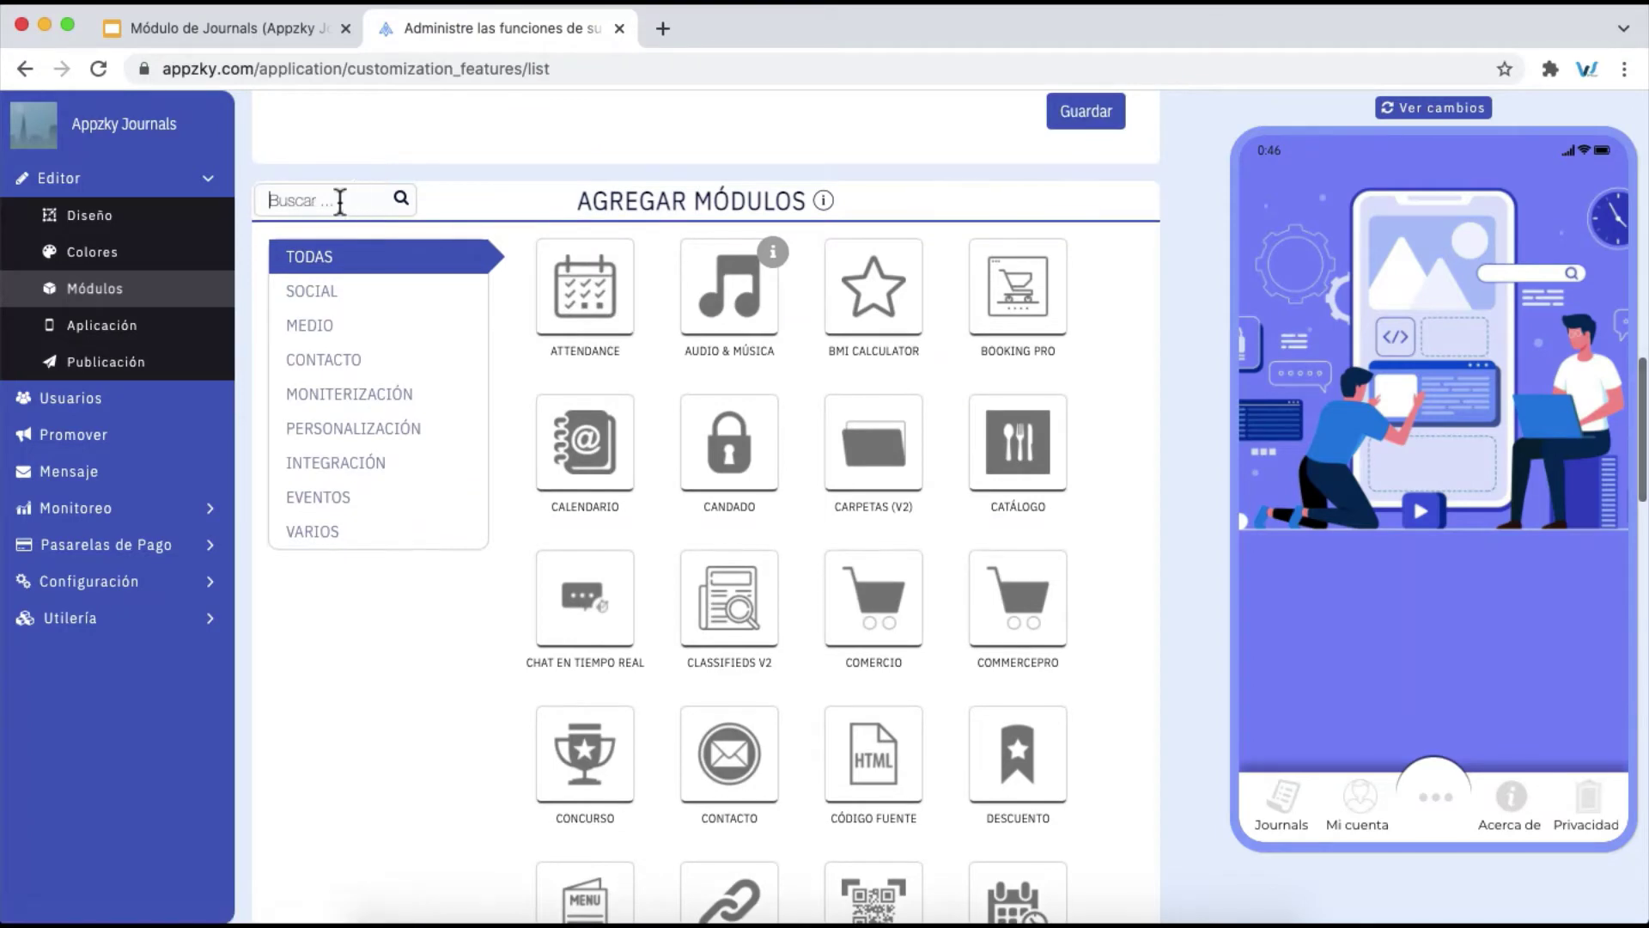
pyautogui.click(338, 198)
pyautogui.press('super+v')
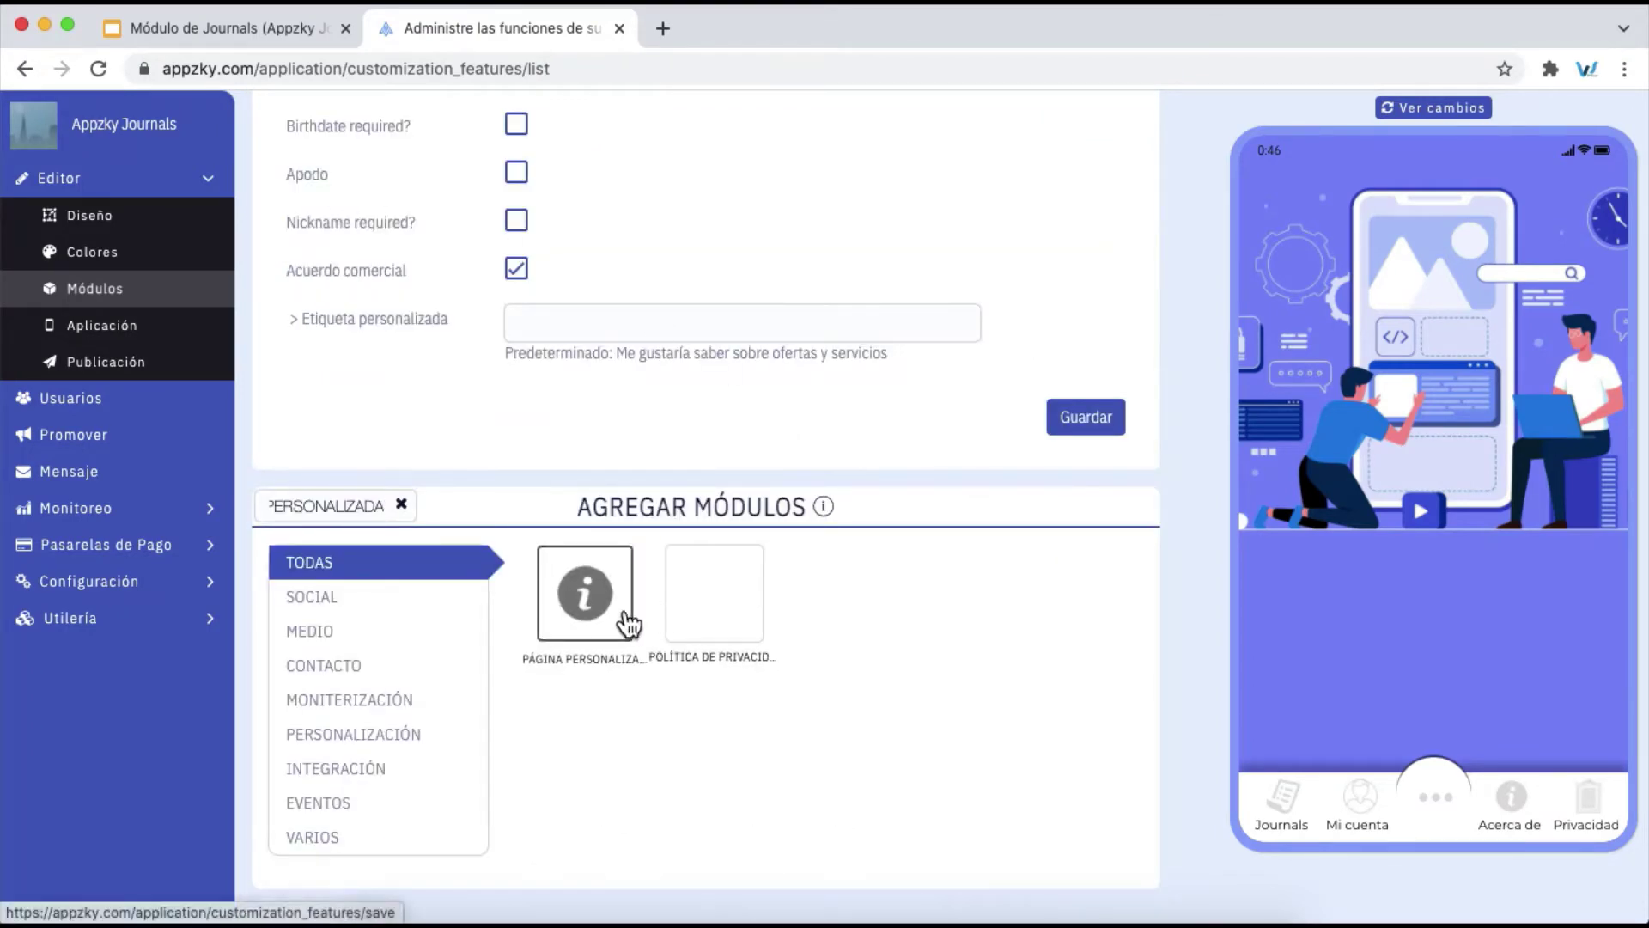
# - Add the Página Personalizada module to the app from the search results
pyautogui.click(586, 600)
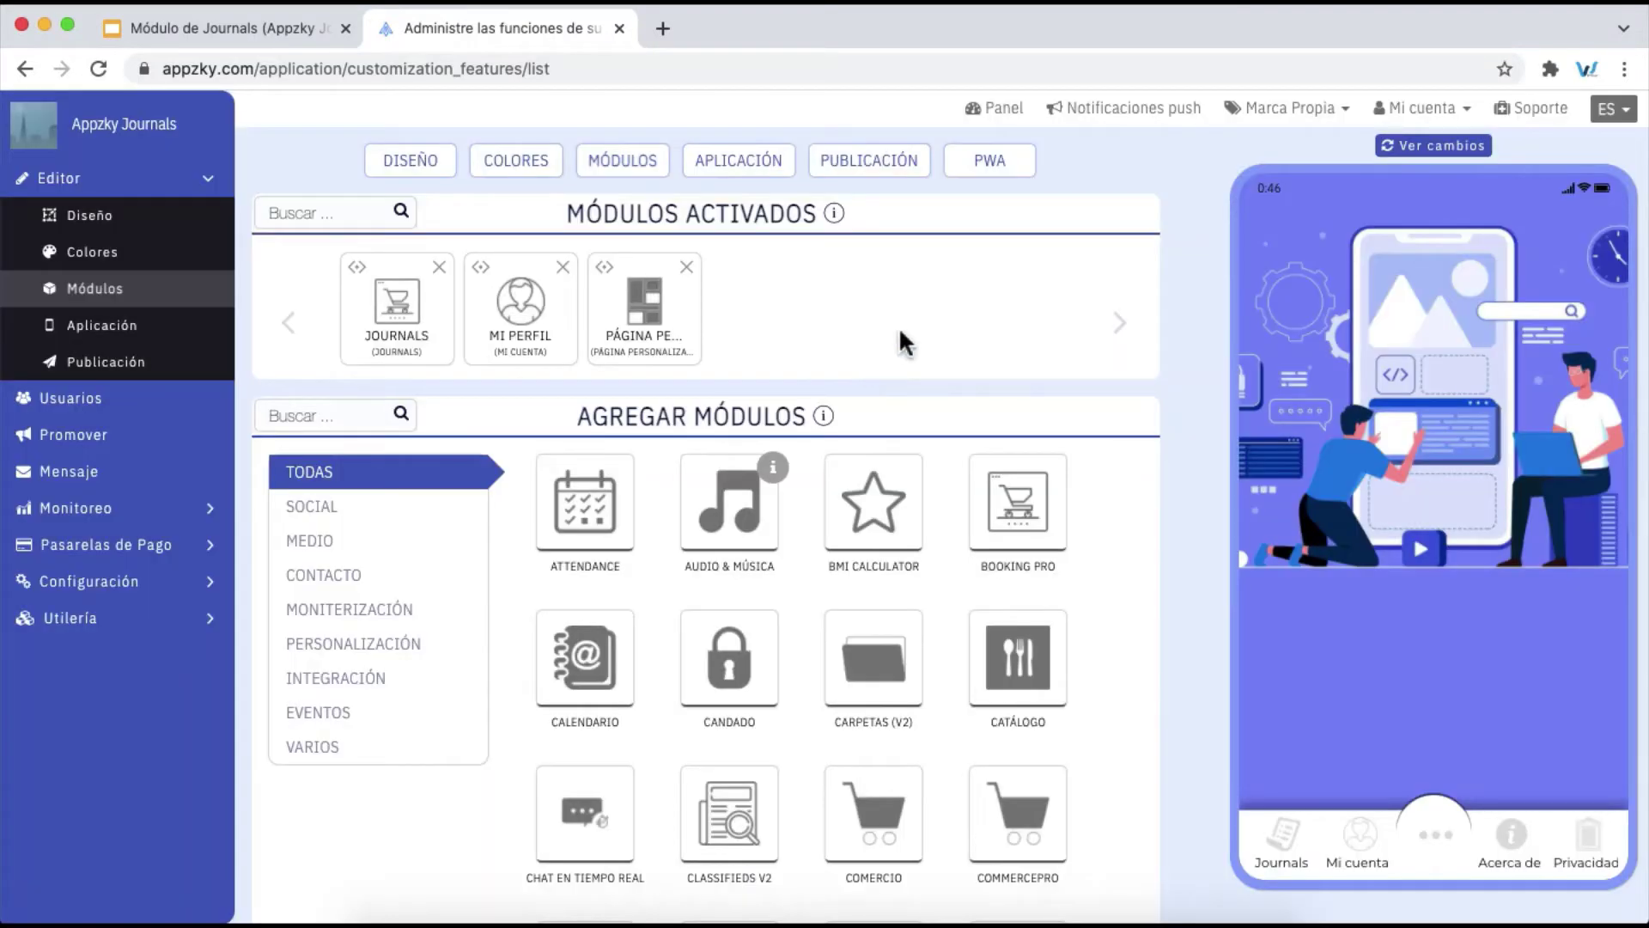
pyautogui.scroll(-1, 936, 241)
pyautogui.click(616, 291)
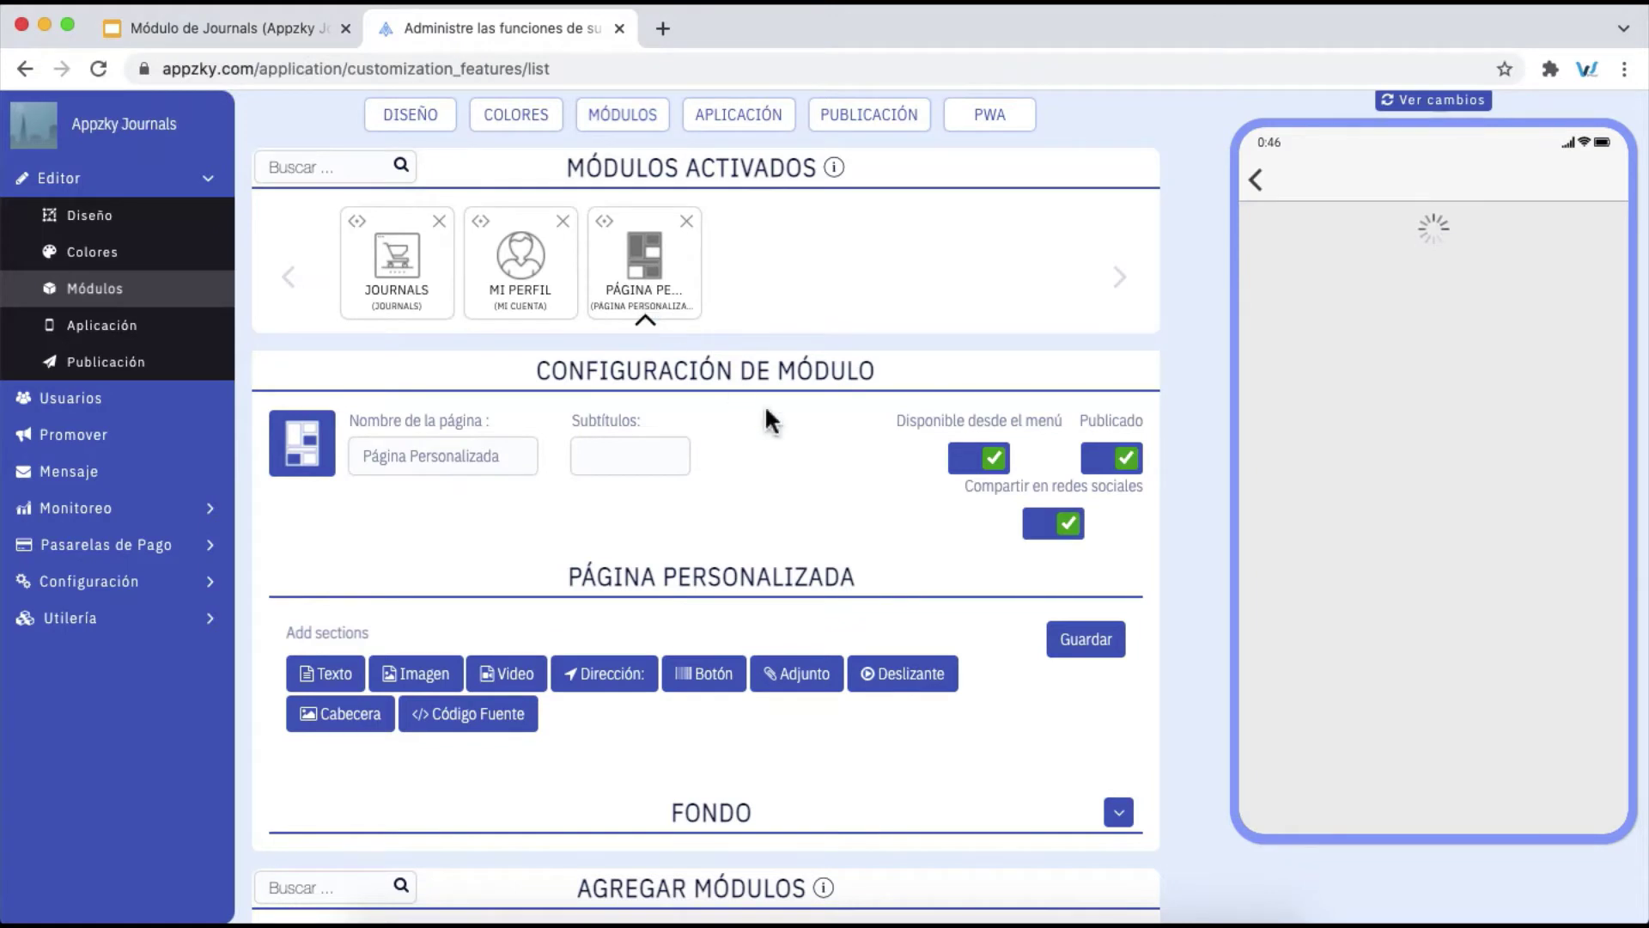
# - Add a text section reading 'Appzky Journals' to the custom page, save it, and copy PRIVACIDAD from the slide
pyautogui.scroll(-3, 807, 487)
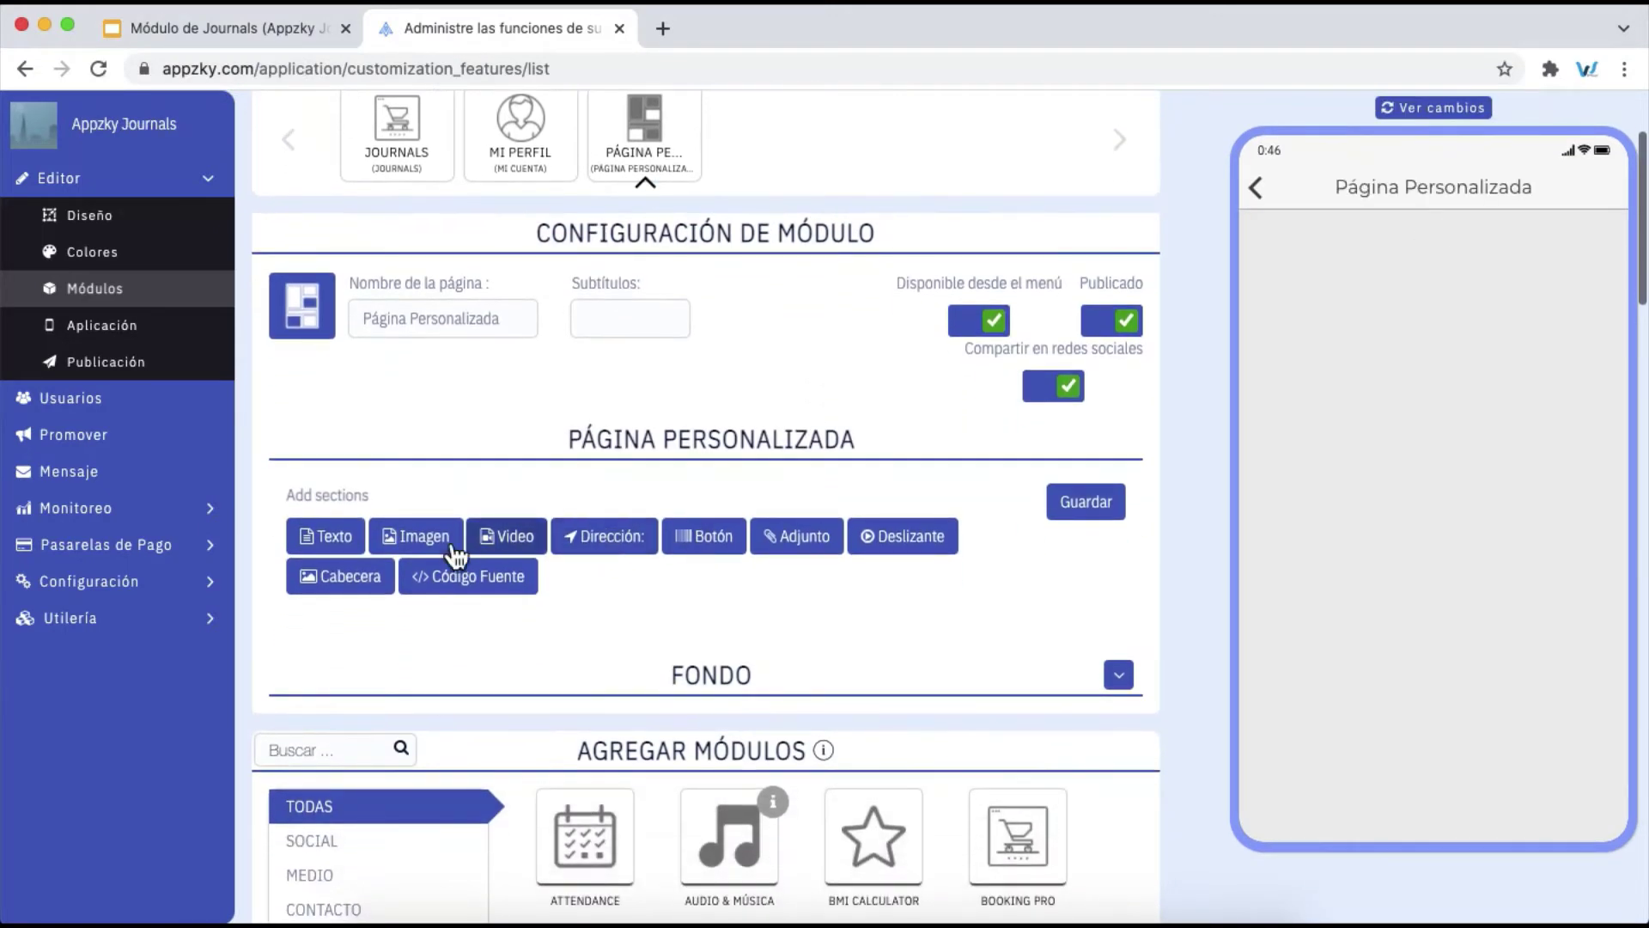
pyautogui.click(343, 552)
pyautogui.scroll(-3, 936, 567)
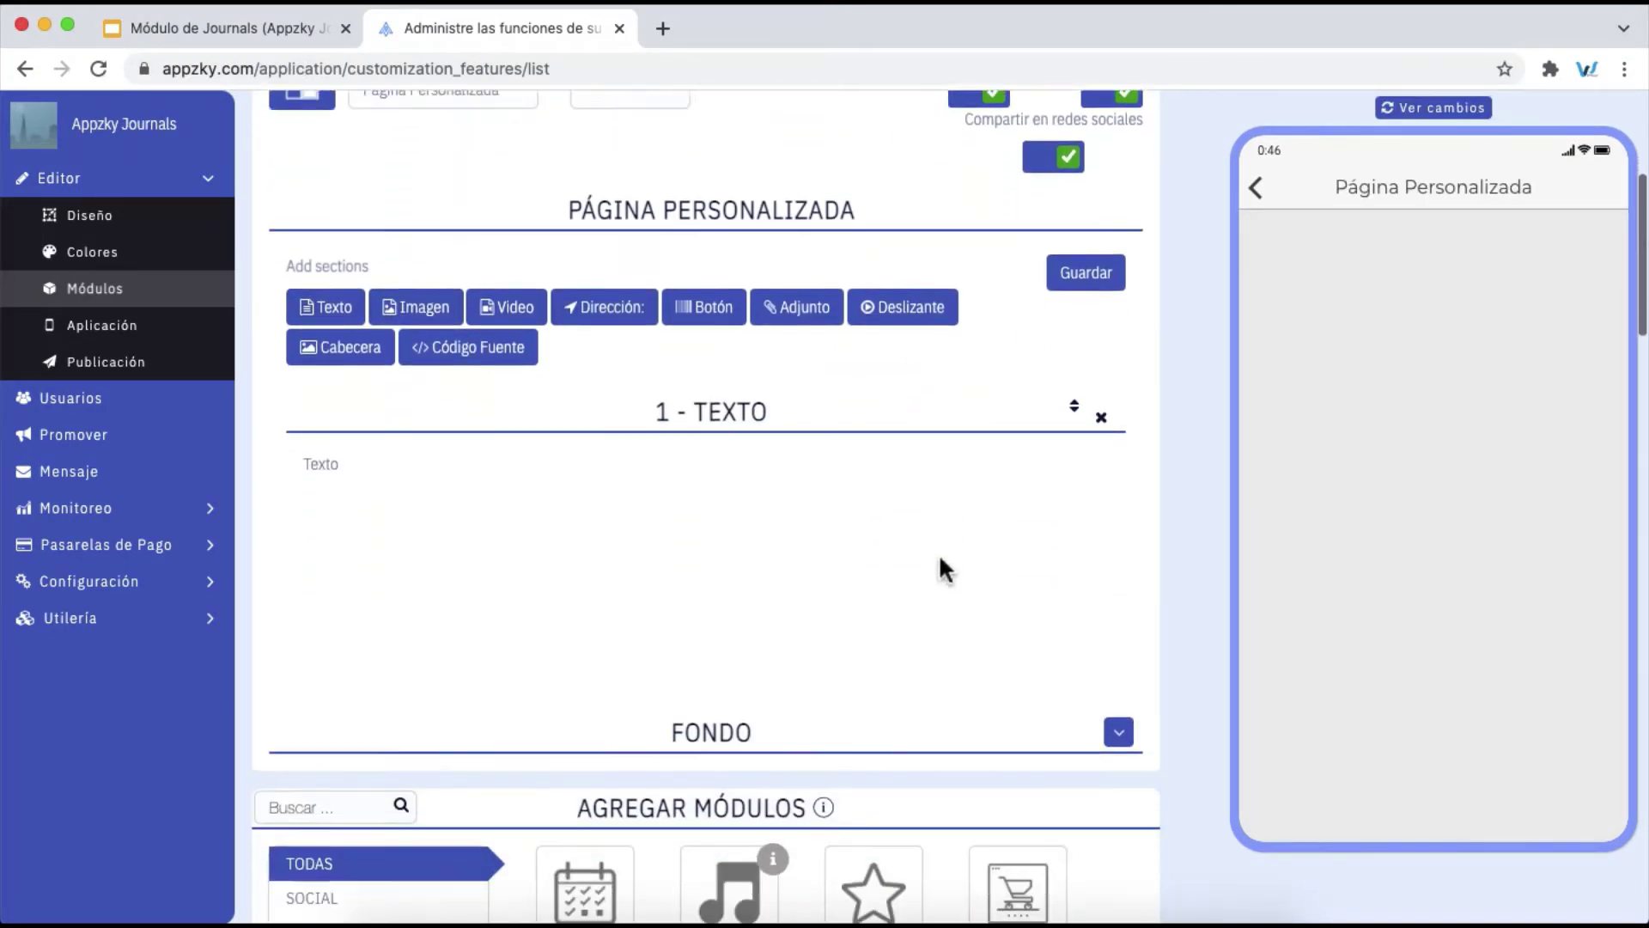
pyautogui.write('Appzky Journals')
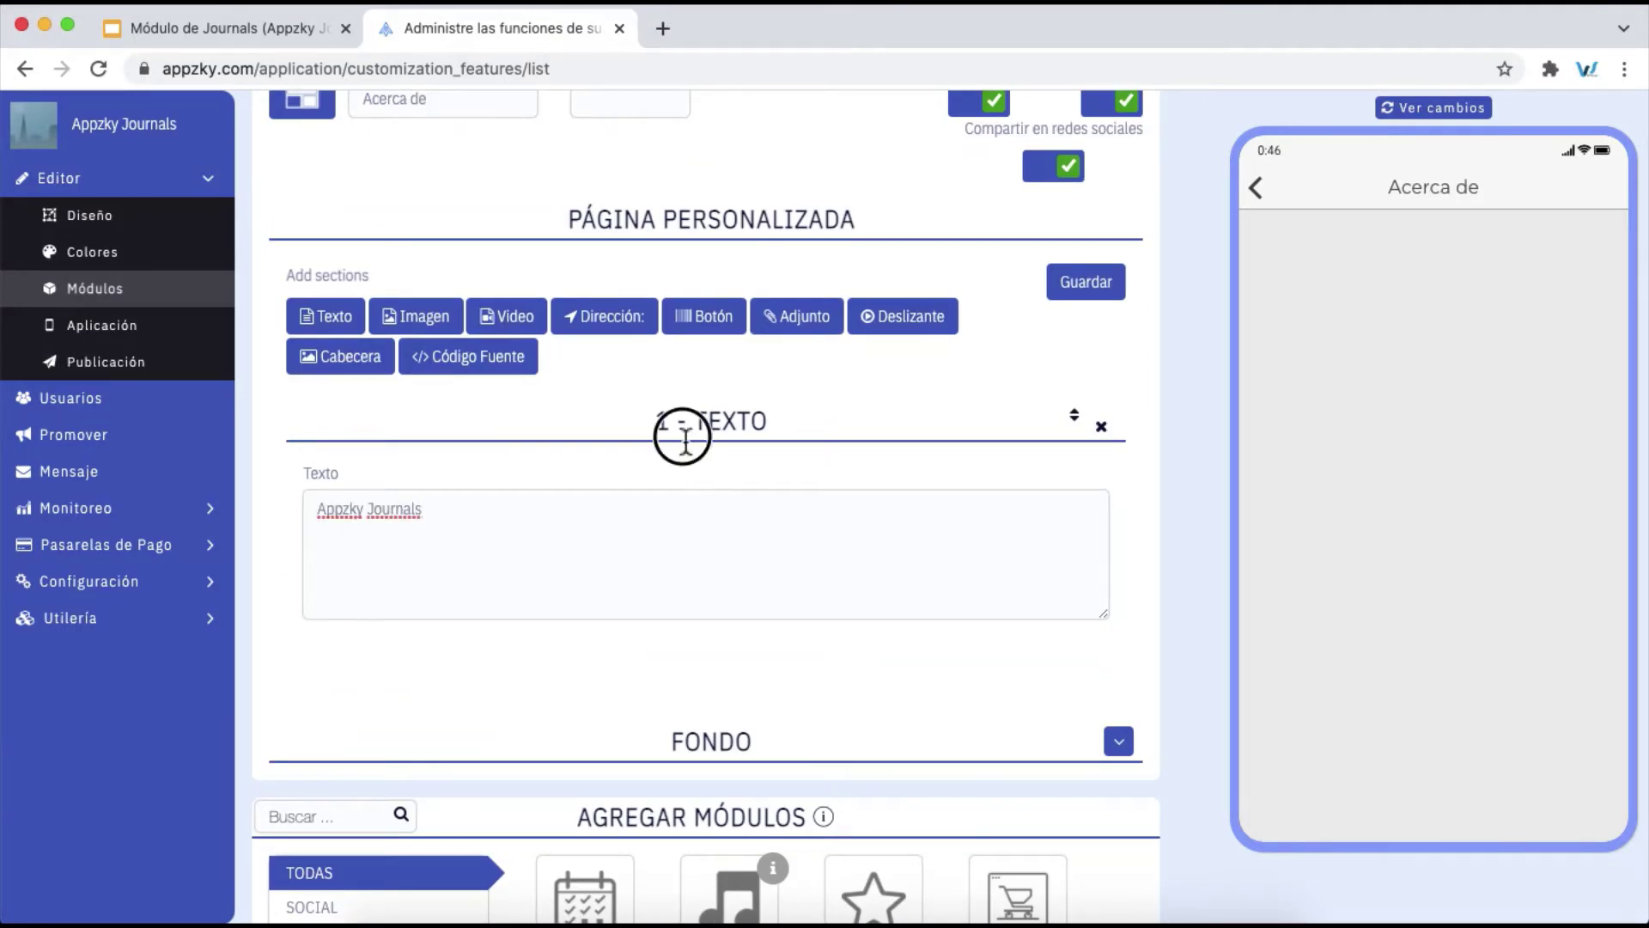
pyautogui.click(1050, 282)
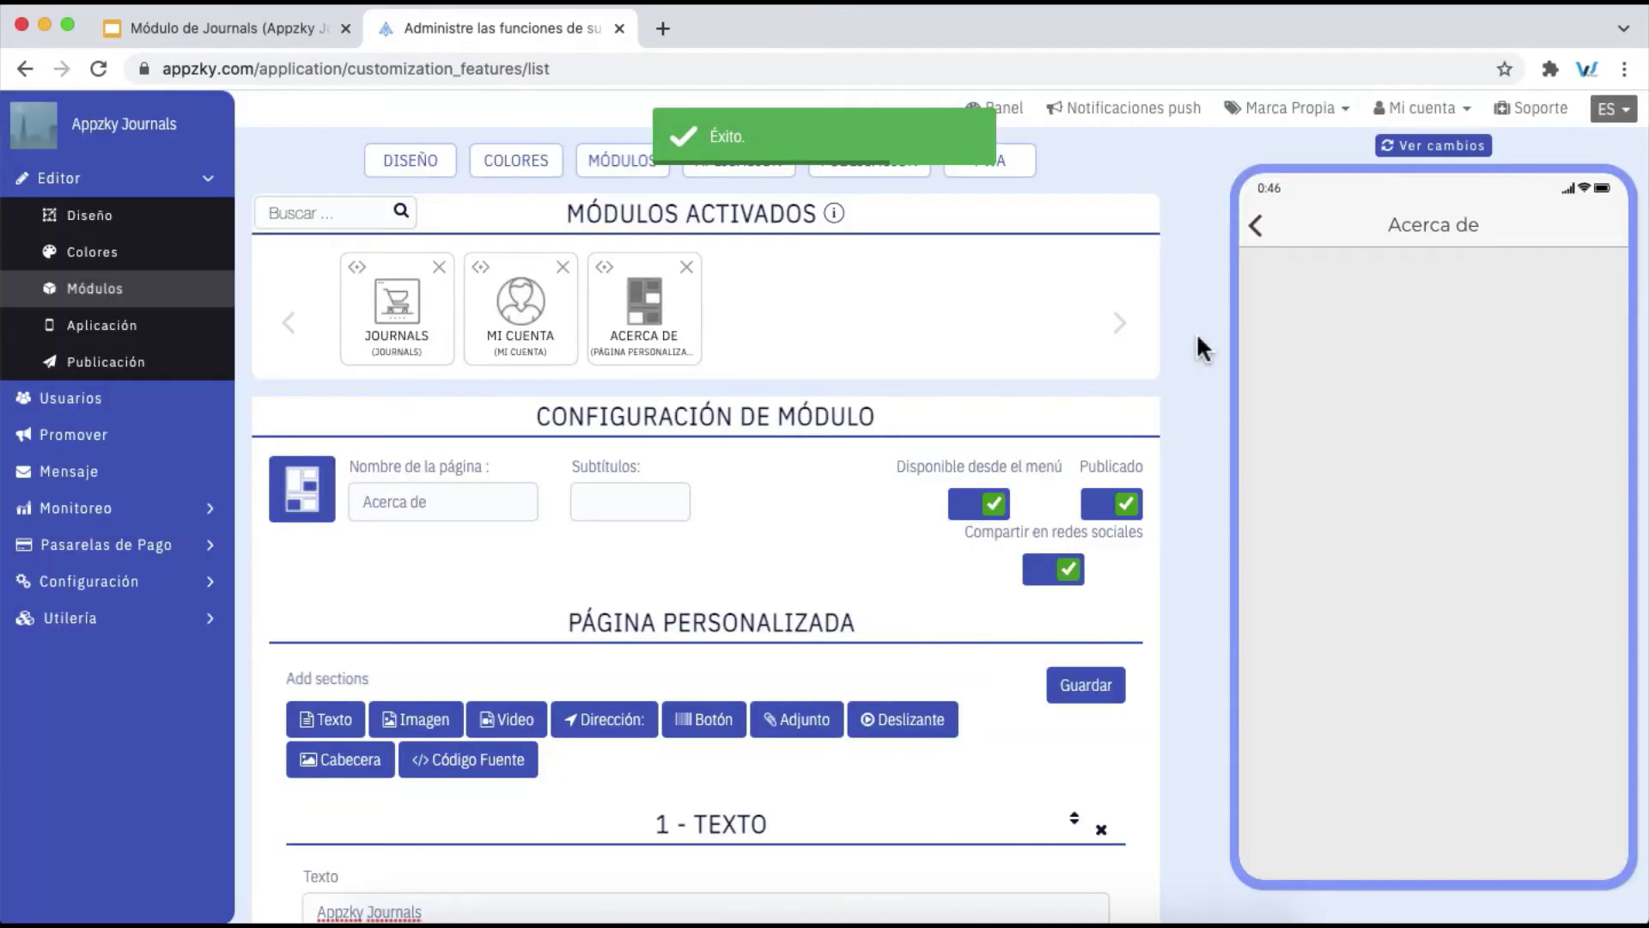
pyautogui.click(223, 28)
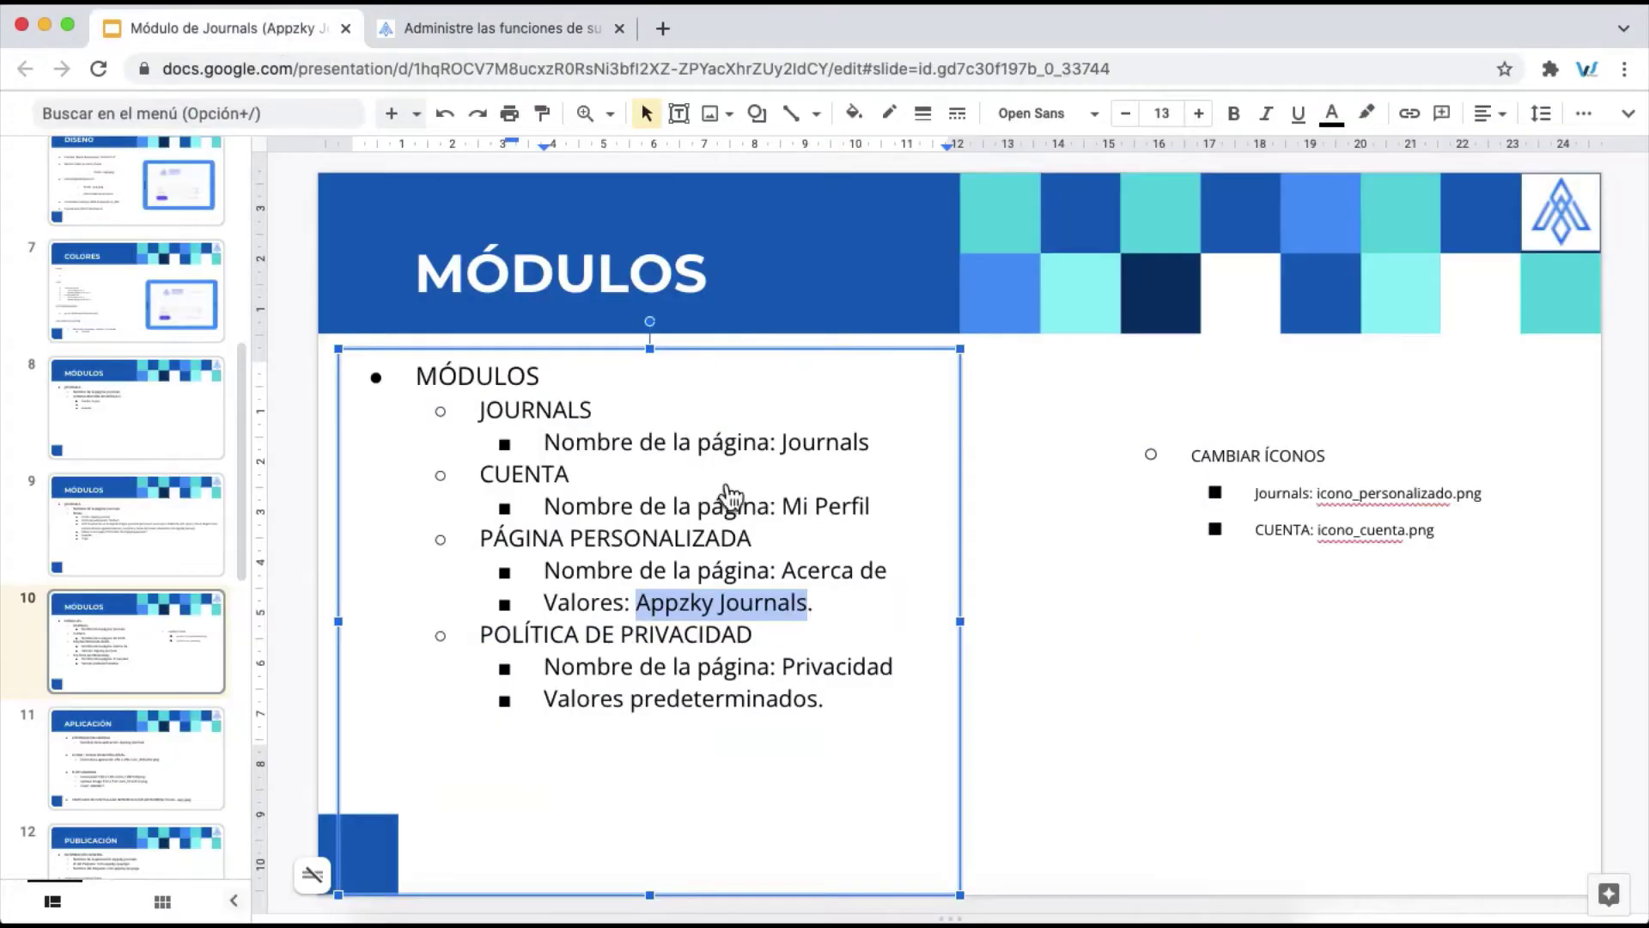
pyautogui.doubleClick(684, 640)
pyautogui.press('super+c')
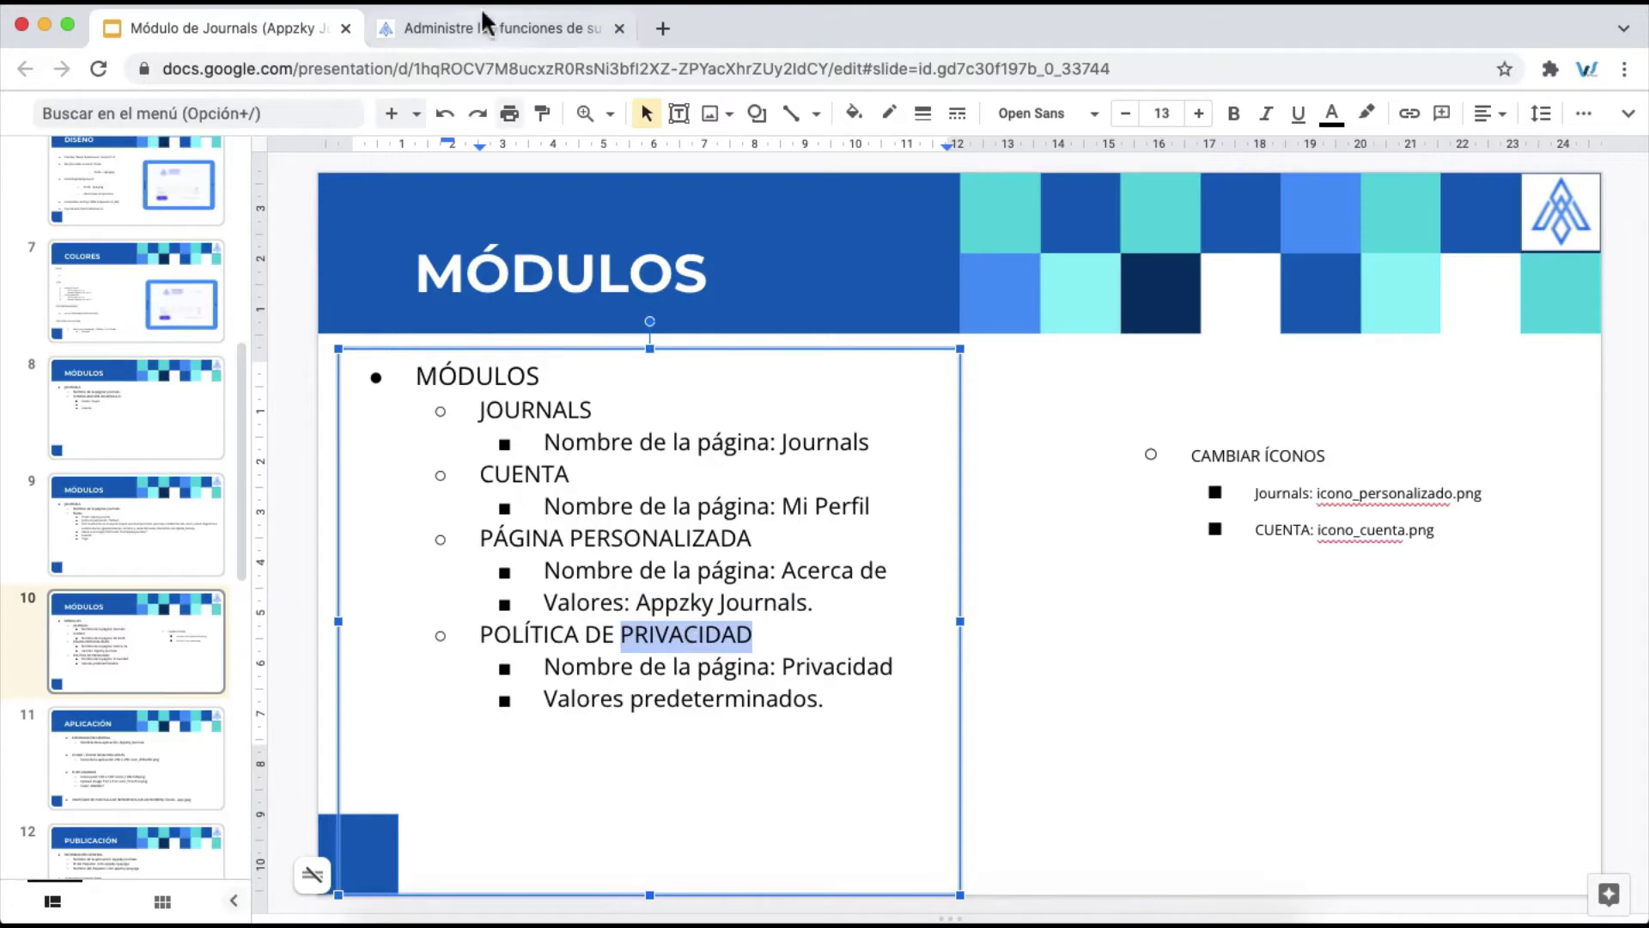
# - Search the catalogue for PRIVACIDAD and add the Política de Privacidad module
pyautogui.click(490, 29)
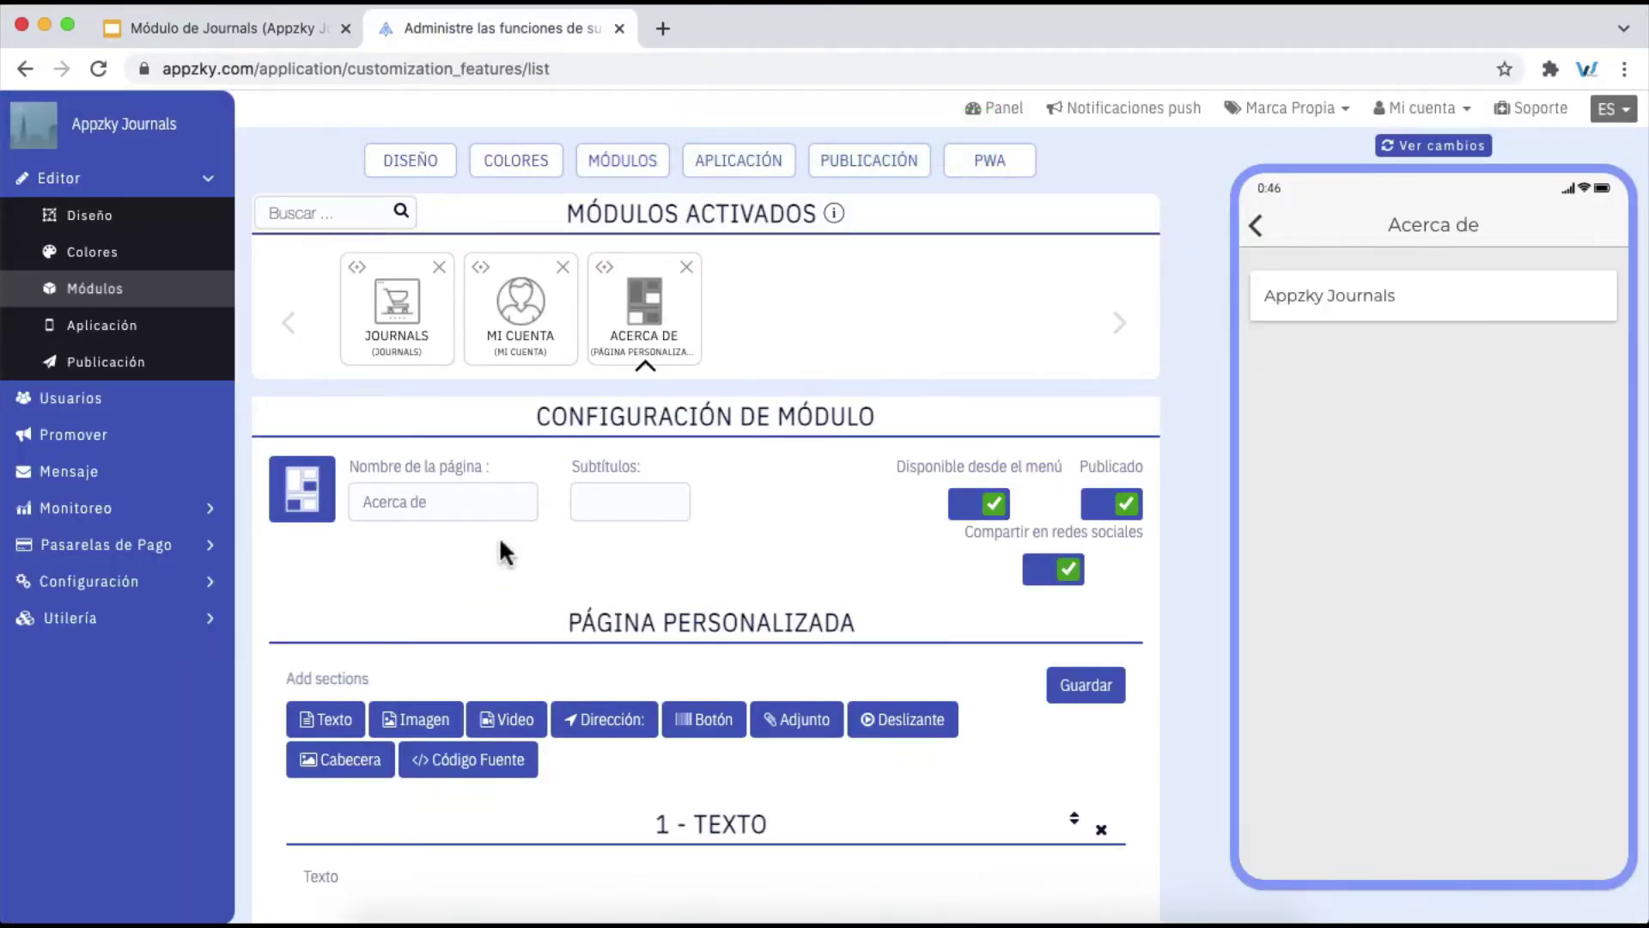
pyautogui.scroll(-7, 649, 464)
pyautogui.click(364, 456)
pyautogui.press('super+v')
pyautogui.click(414, 440)
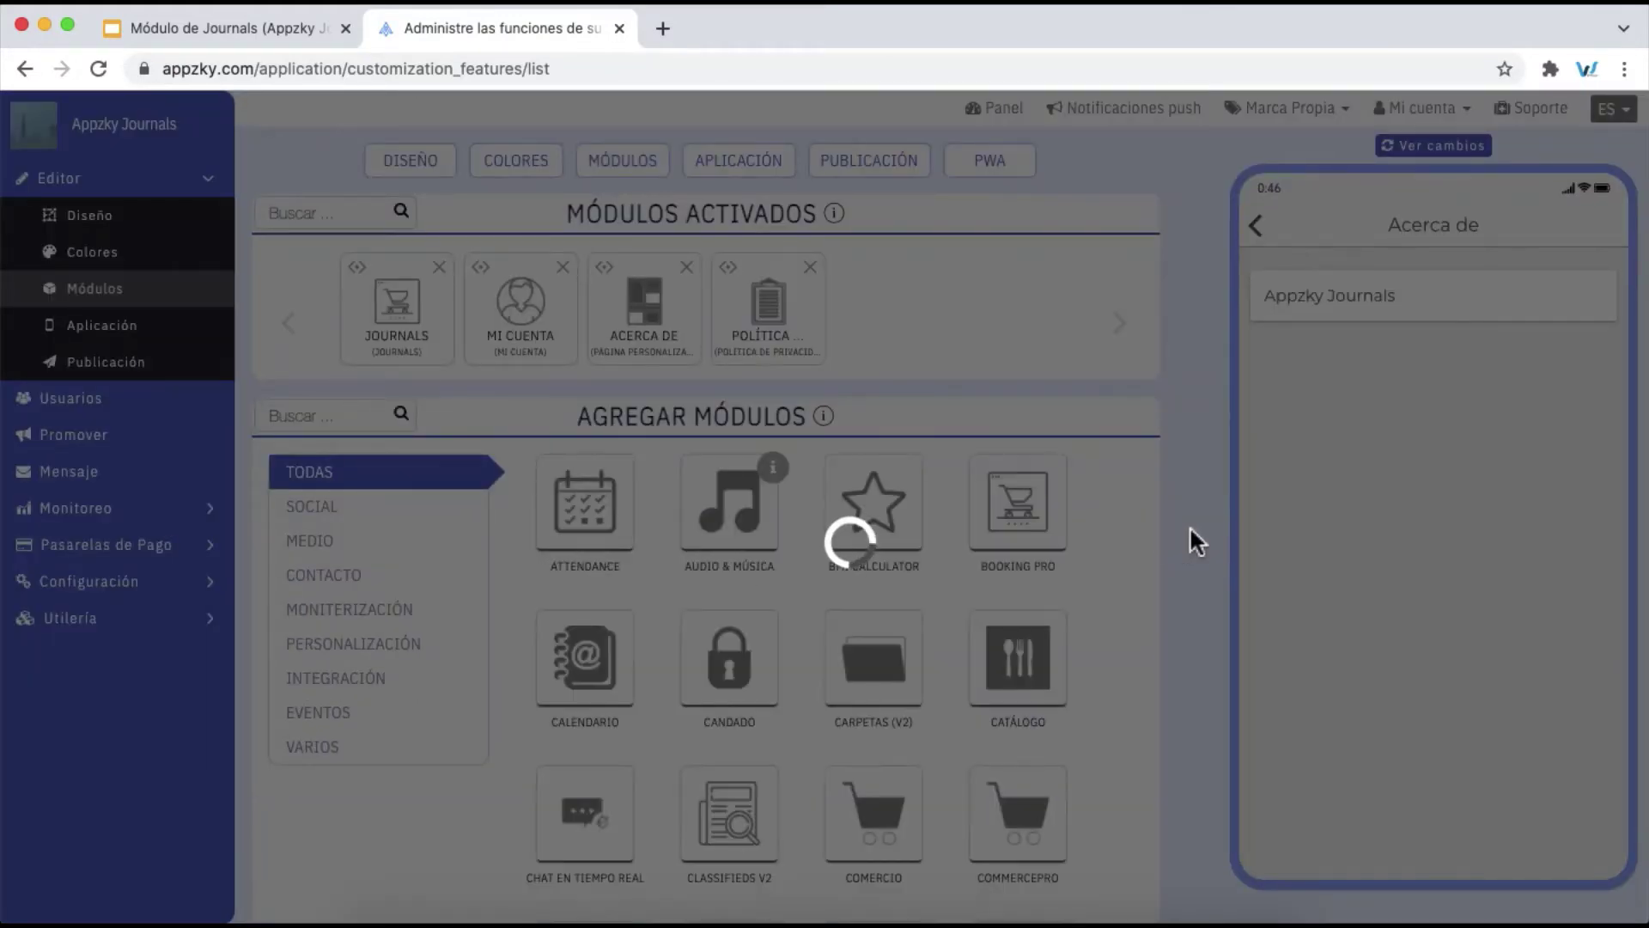
# - Copy 'Privacidad' from the slide and make it the privacy module's page name
pyautogui.hotkey('ctrl', 'shift', 'Tab')
pyautogui.doubleClick(830, 670)
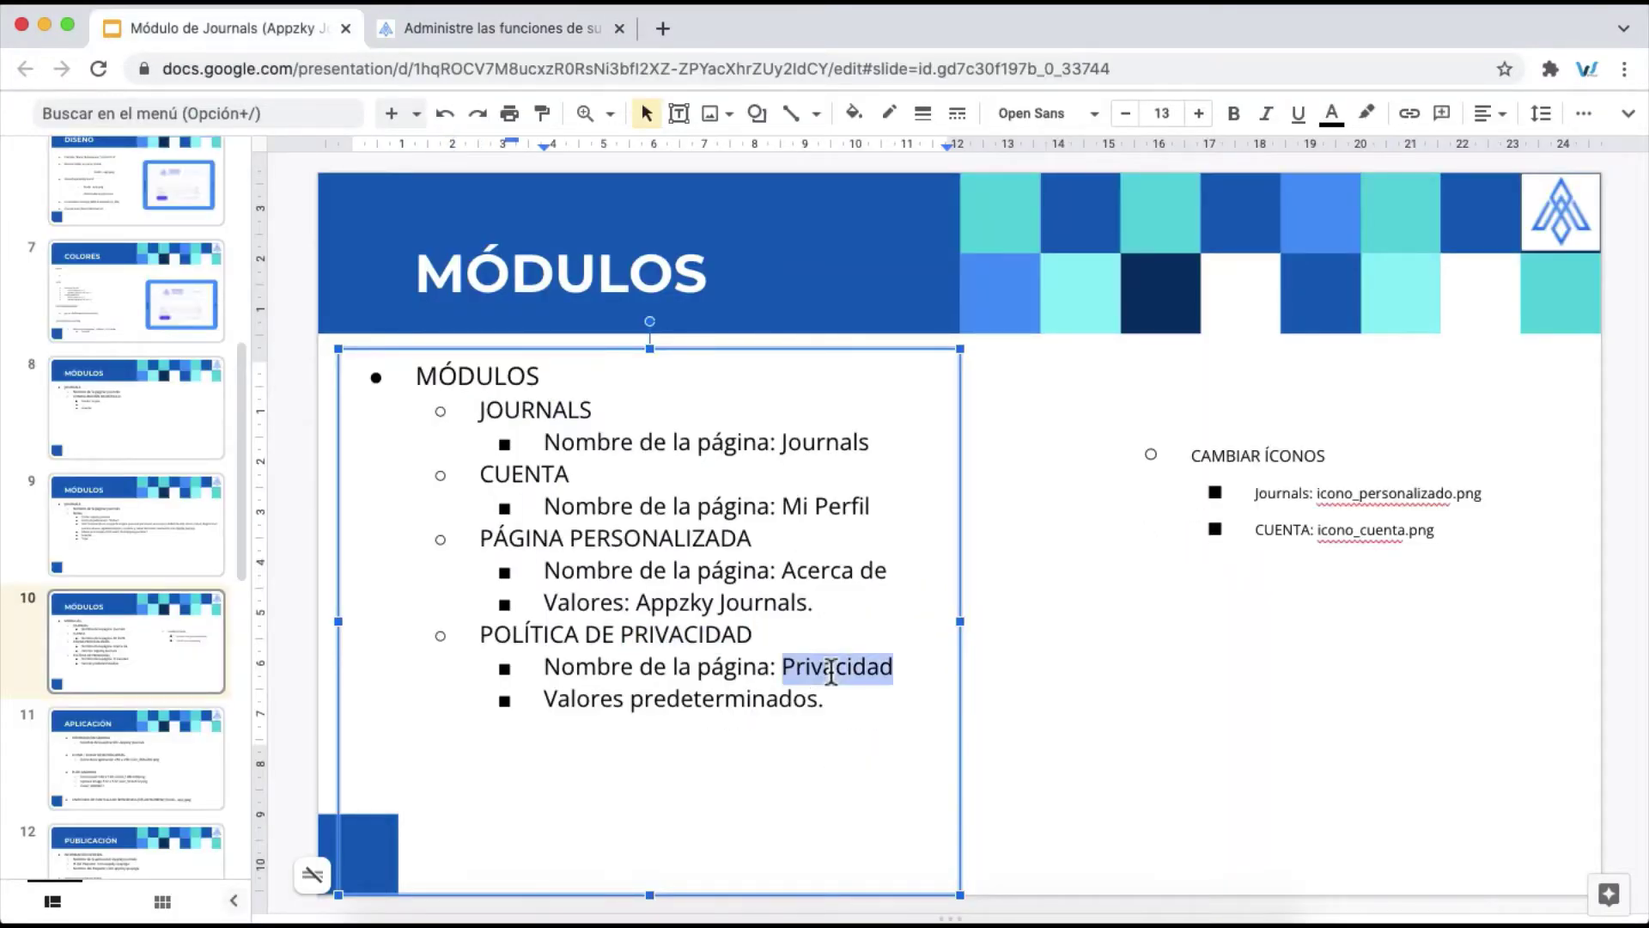
pyautogui.hotkey('ctrl', 'Tab')
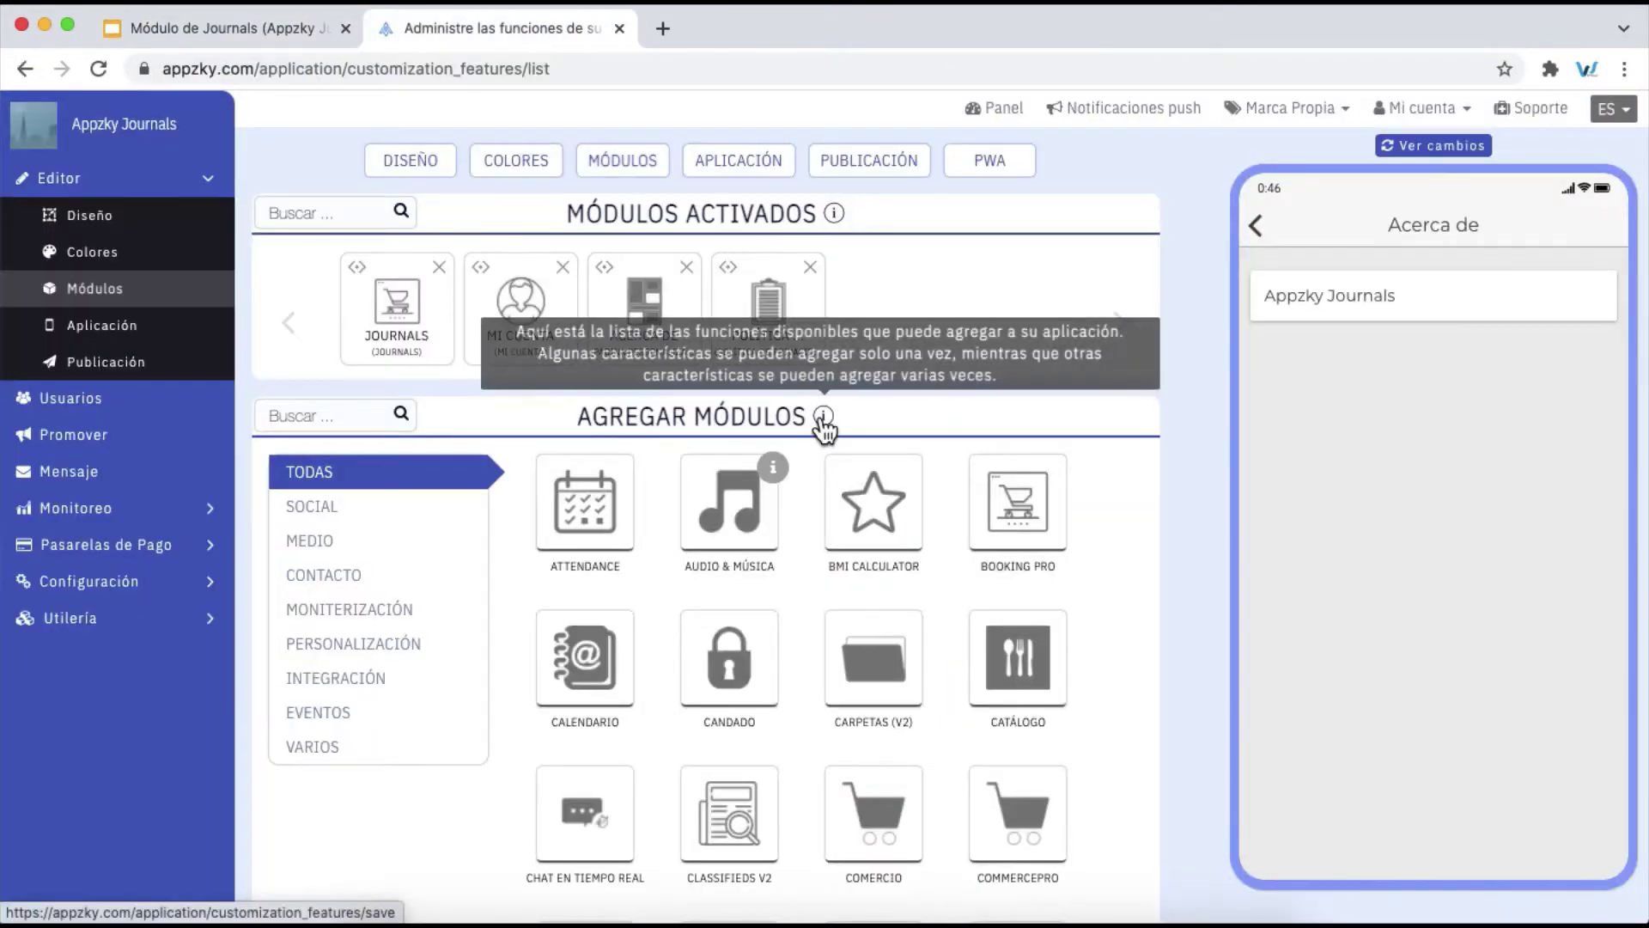
pyautogui.click(761, 334)
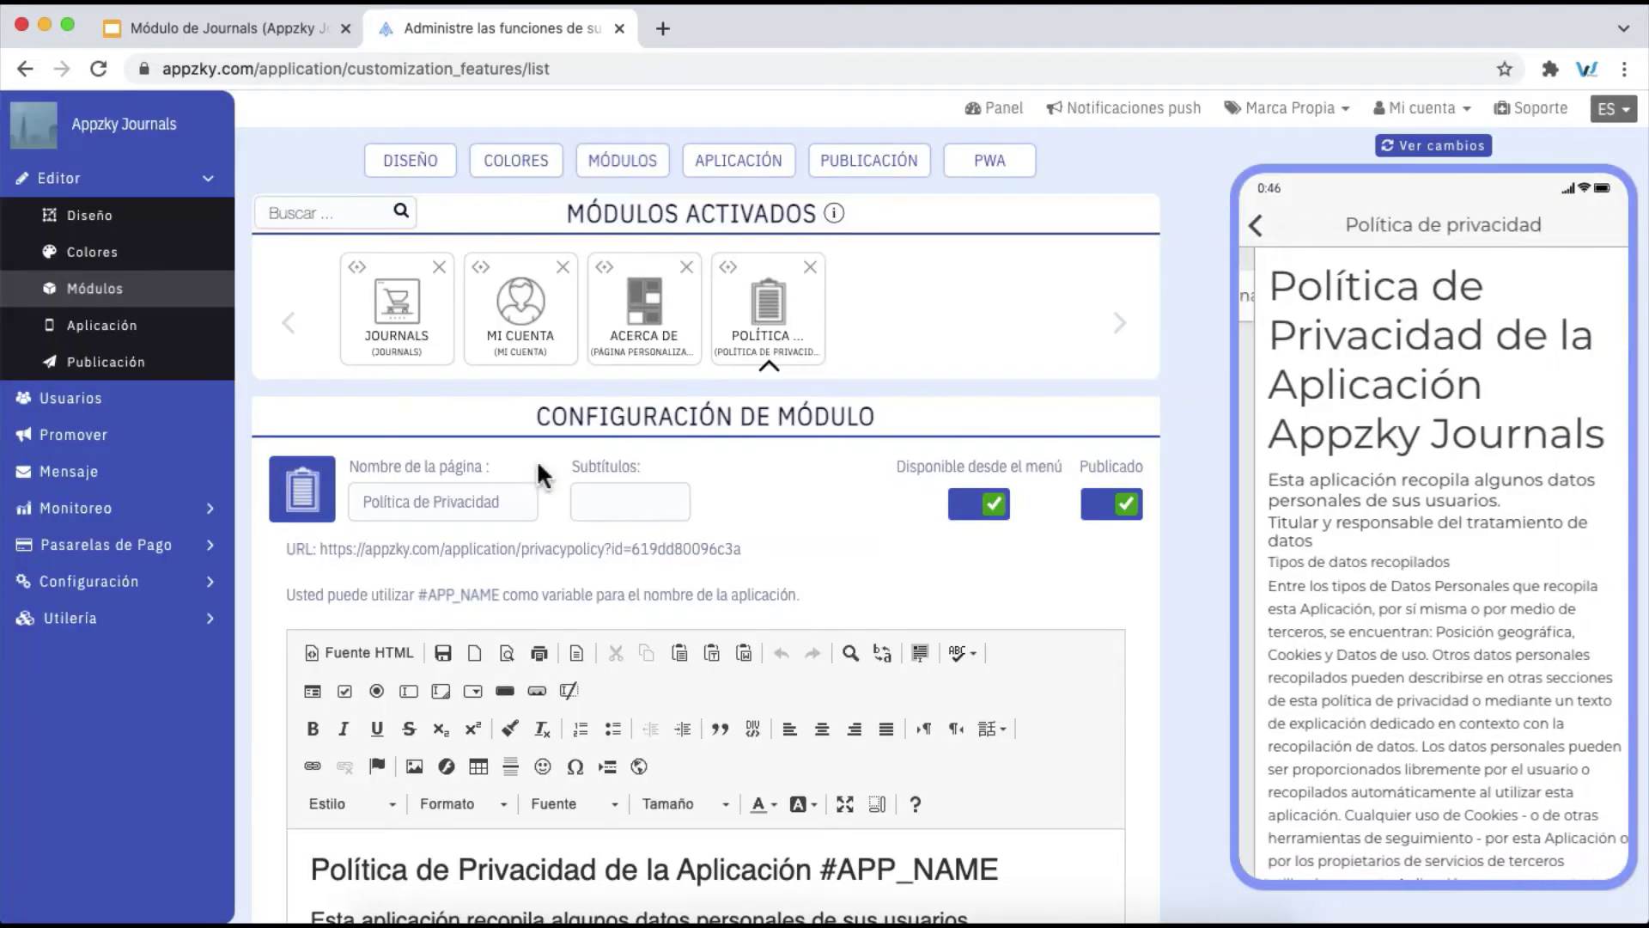
pyautogui.doubleClick(495, 503)
pyautogui.hotkey('ctrl', 'c')
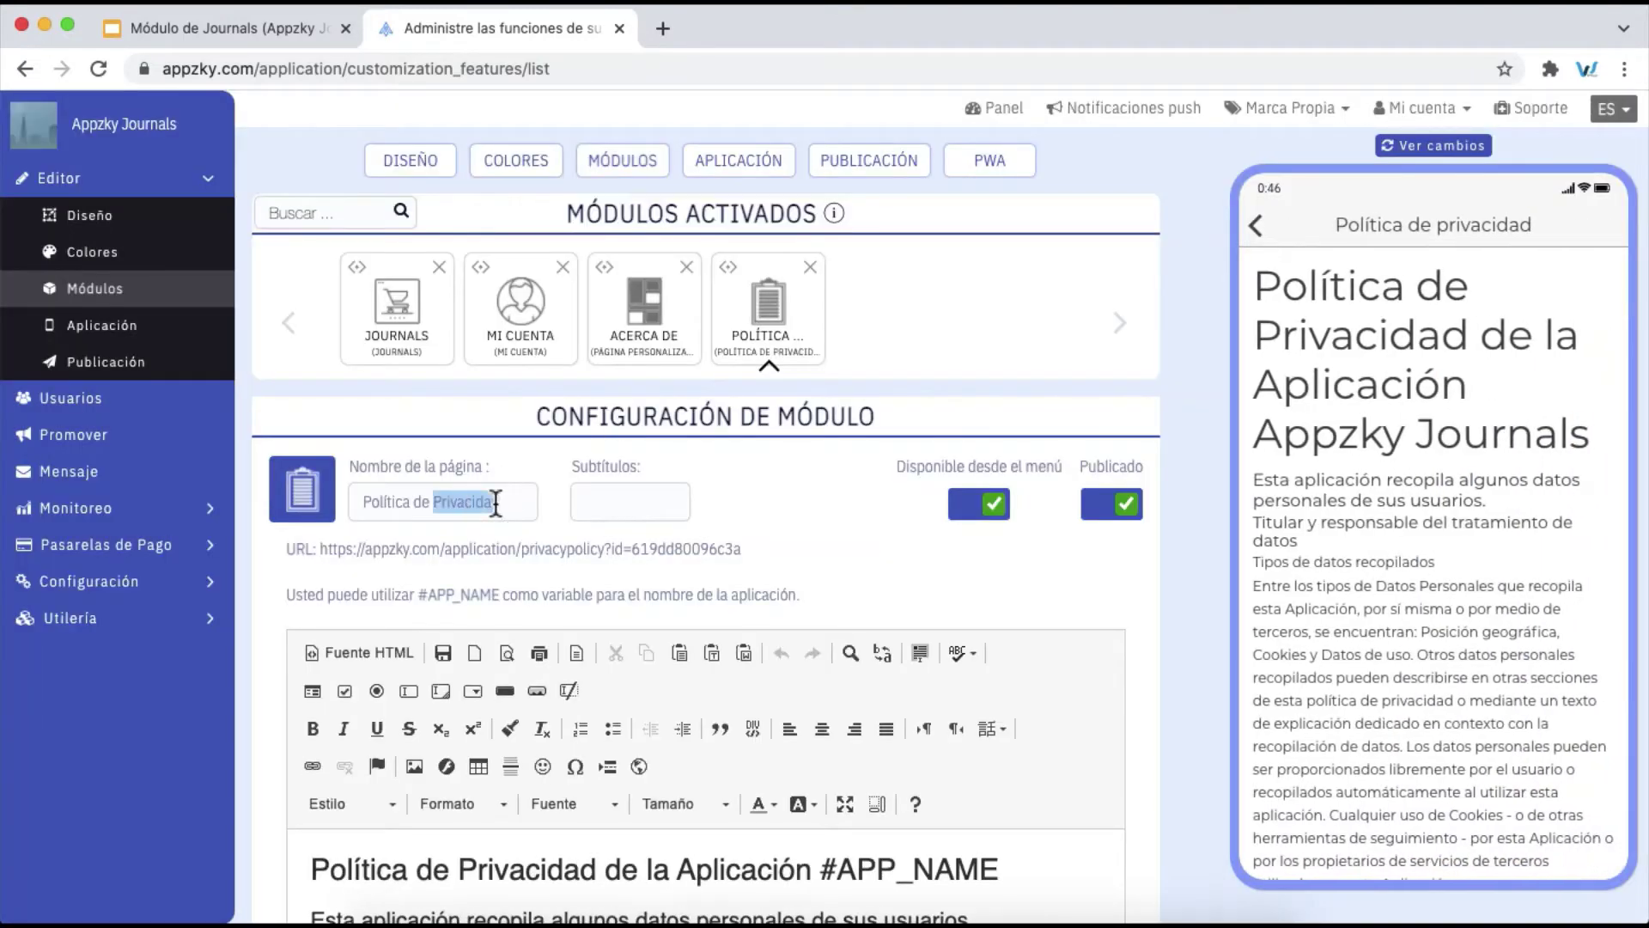
pyautogui.click(516, 508)
pyautogui.hotkey('ctrl', 'a')
pyautogui.hotkey('ctrl', 'v')
# - Check the MÓDULOS slide notes again and return to the Appzky module list
pyautogui.hotkey('ctrl', 'shift', 'Tab')
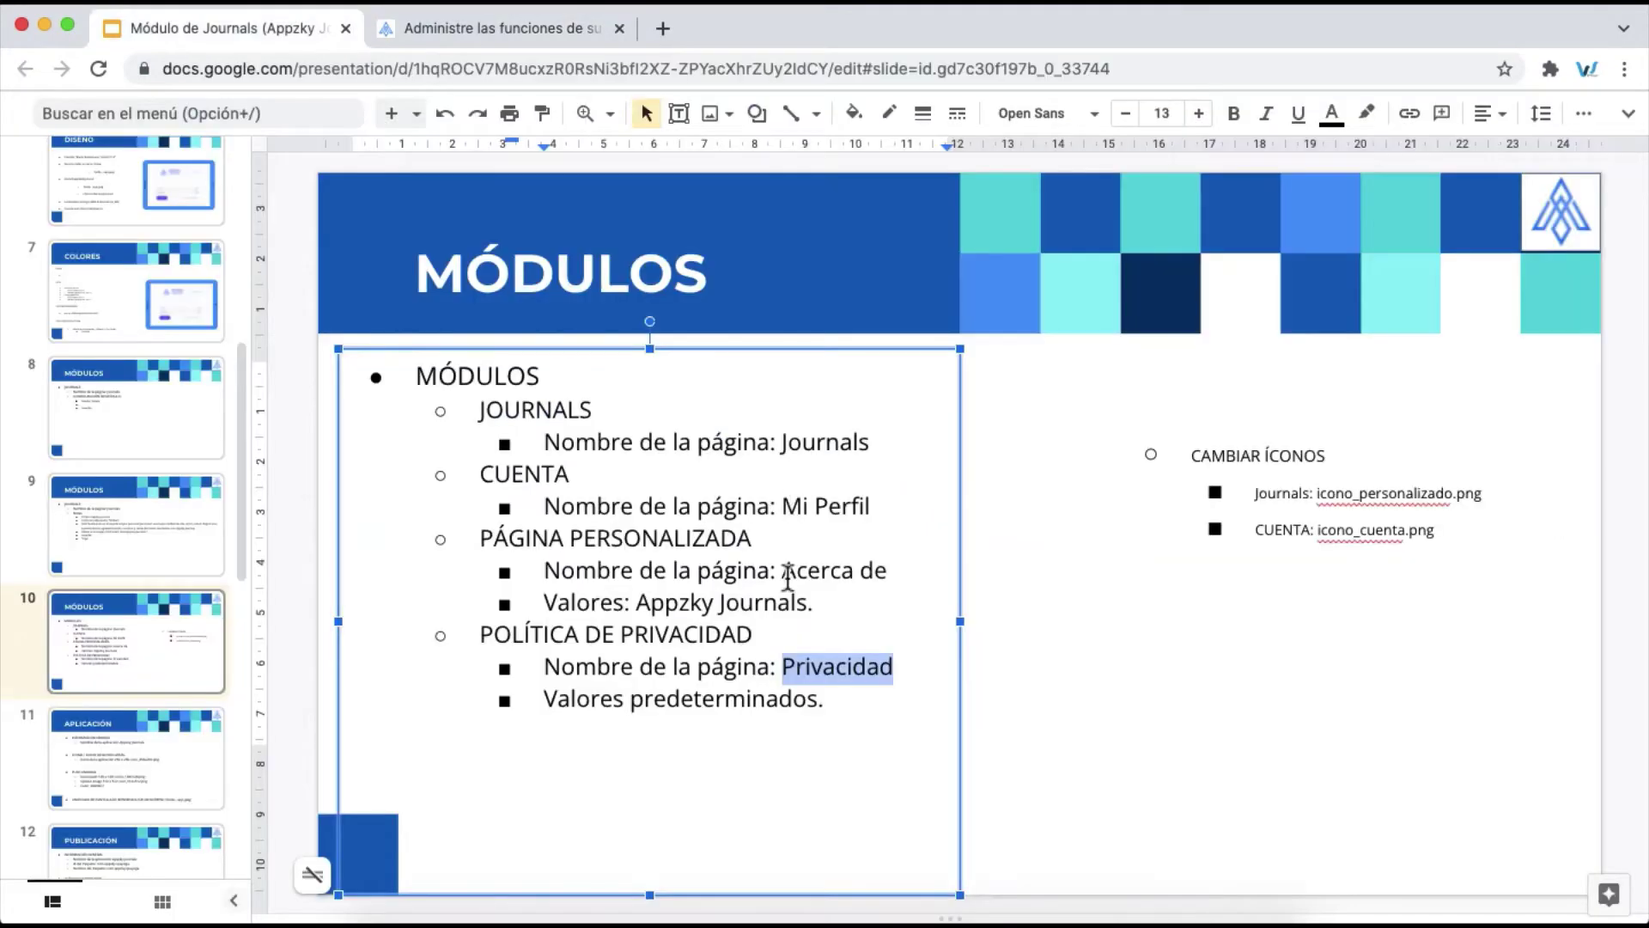
pyautogui.click(755, 700)
pyautogui.hotkey('ctrl', 'Tab')
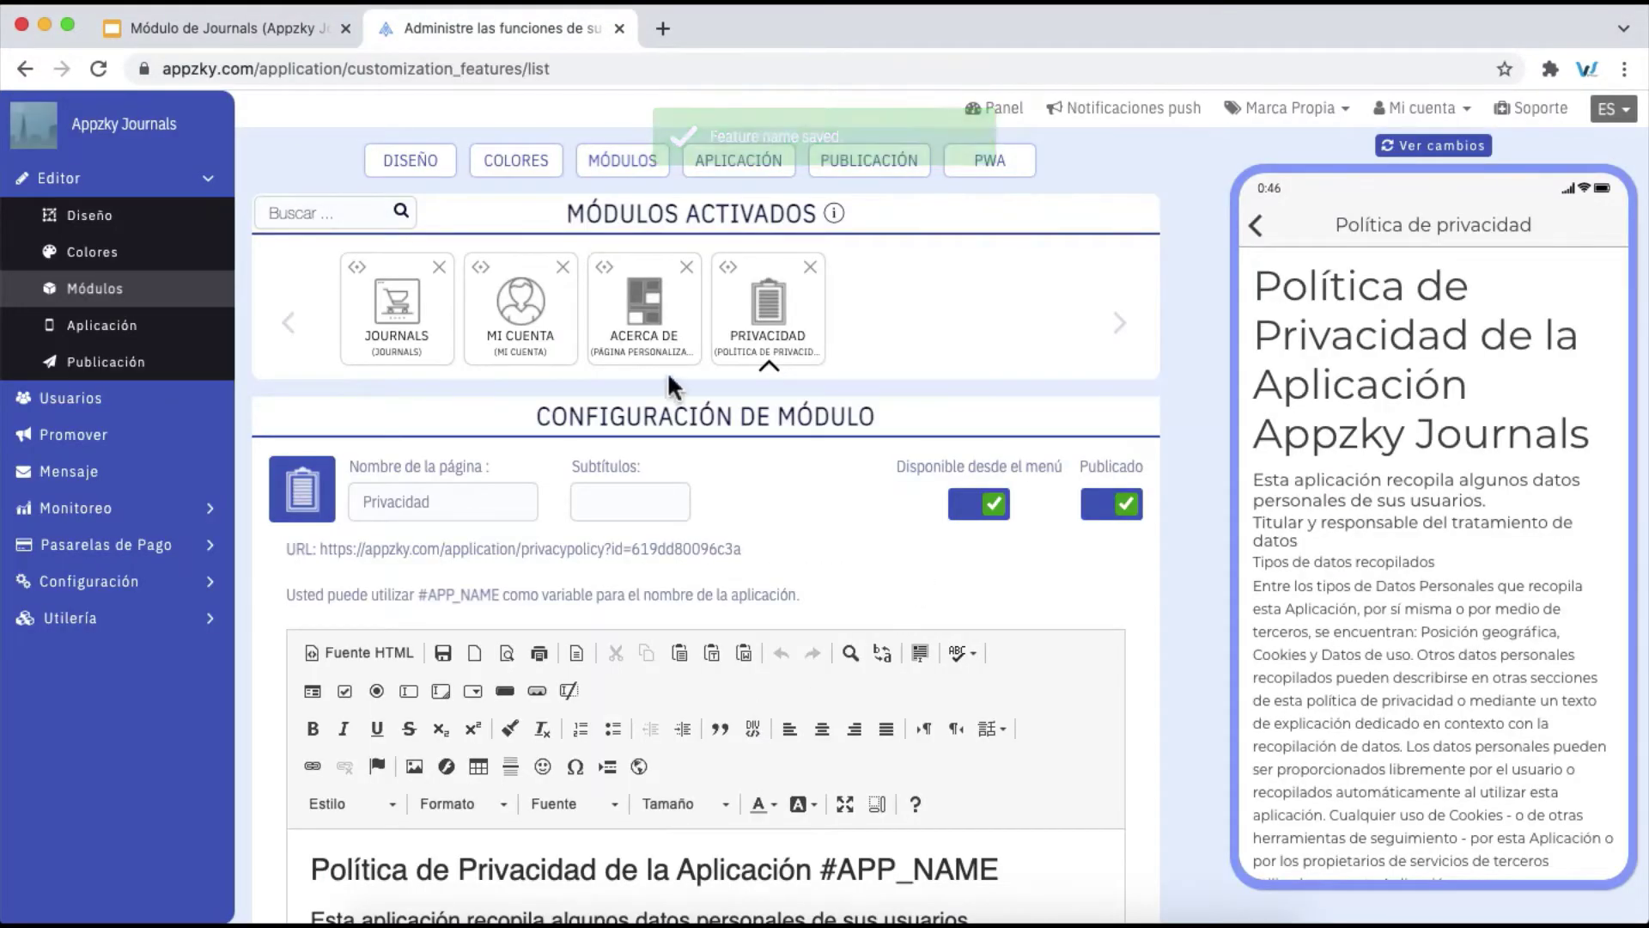
pyautogui.click(297, 43)
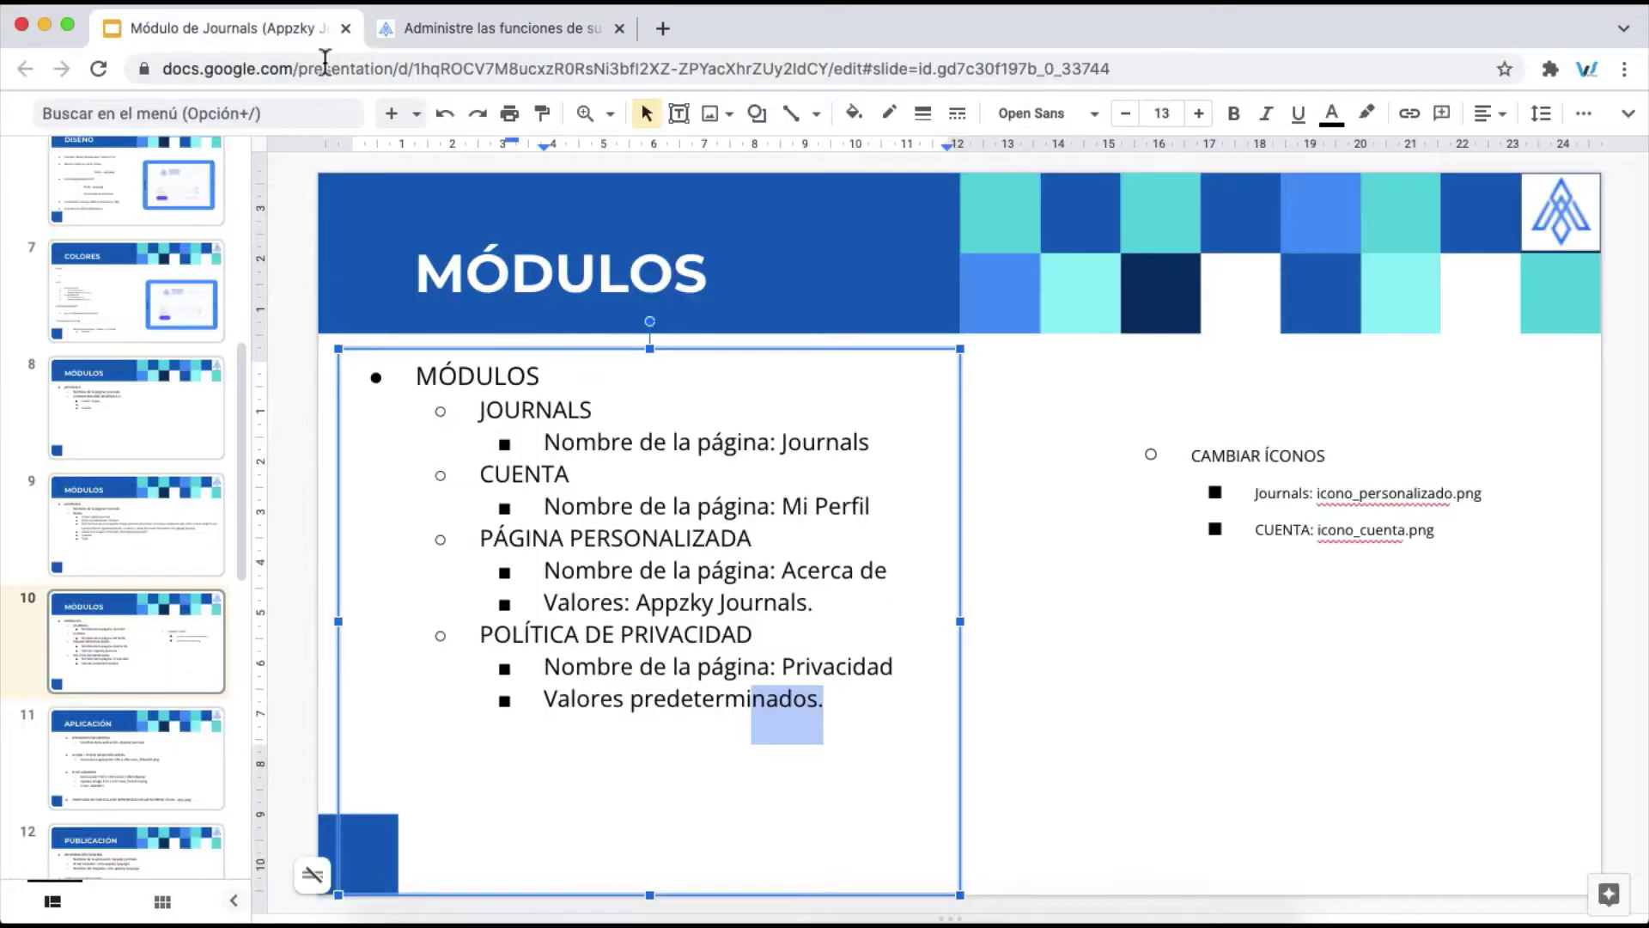
pyautogui.click(831, 553)
pyautogui.click(472, 28)
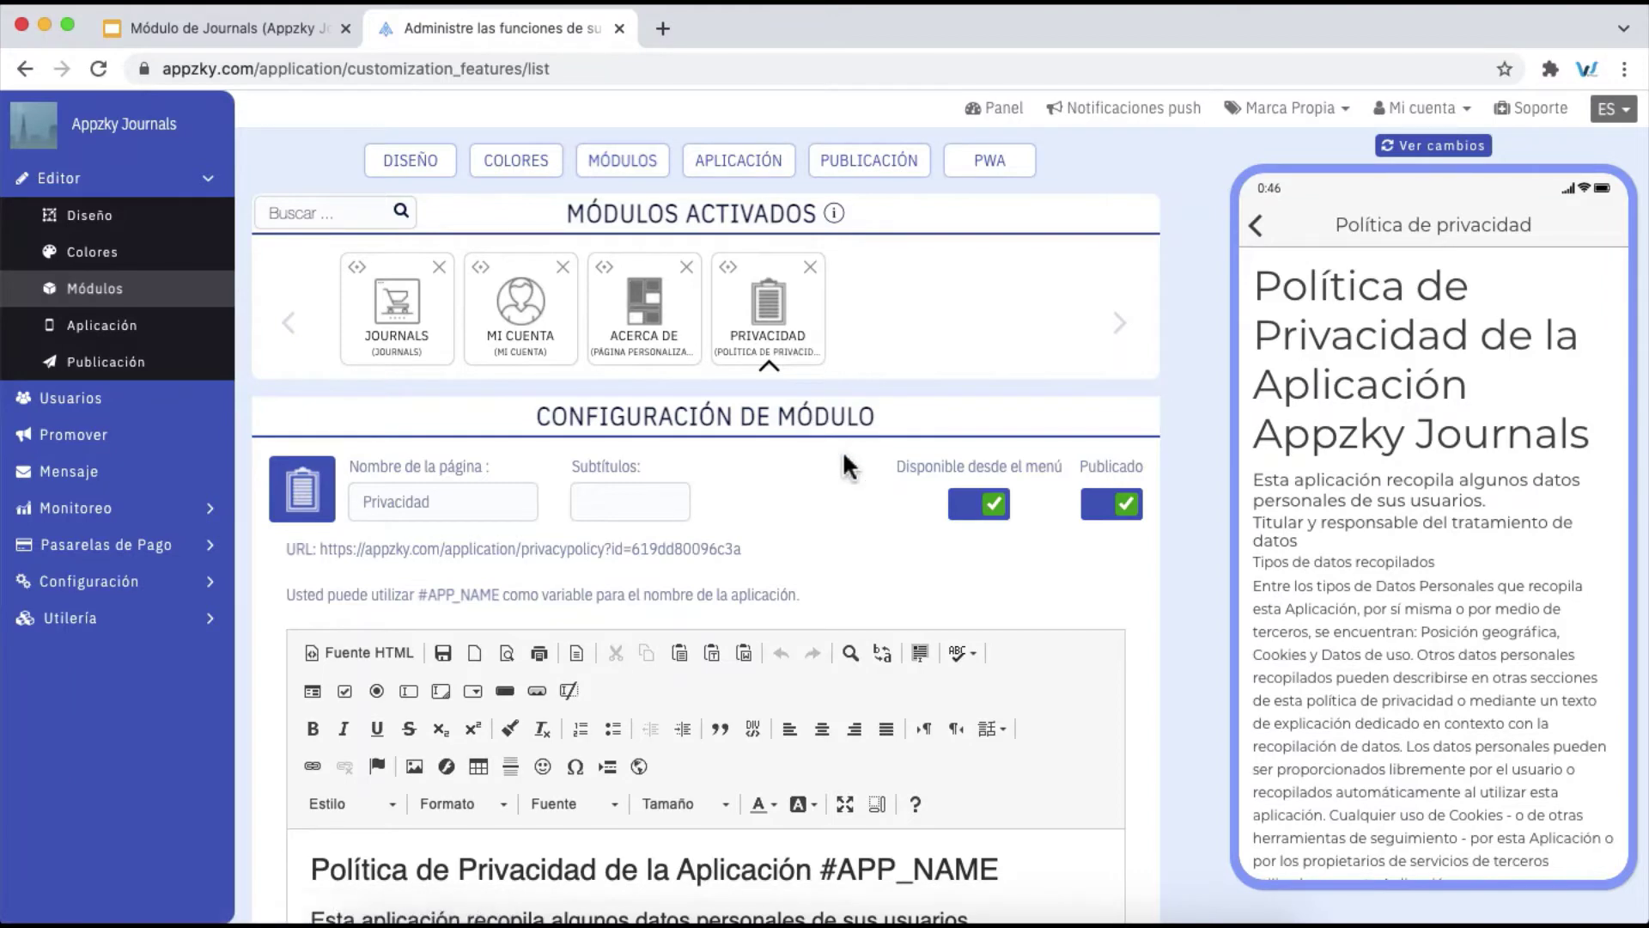
pyautogui.scroll(-1, 846, 462)
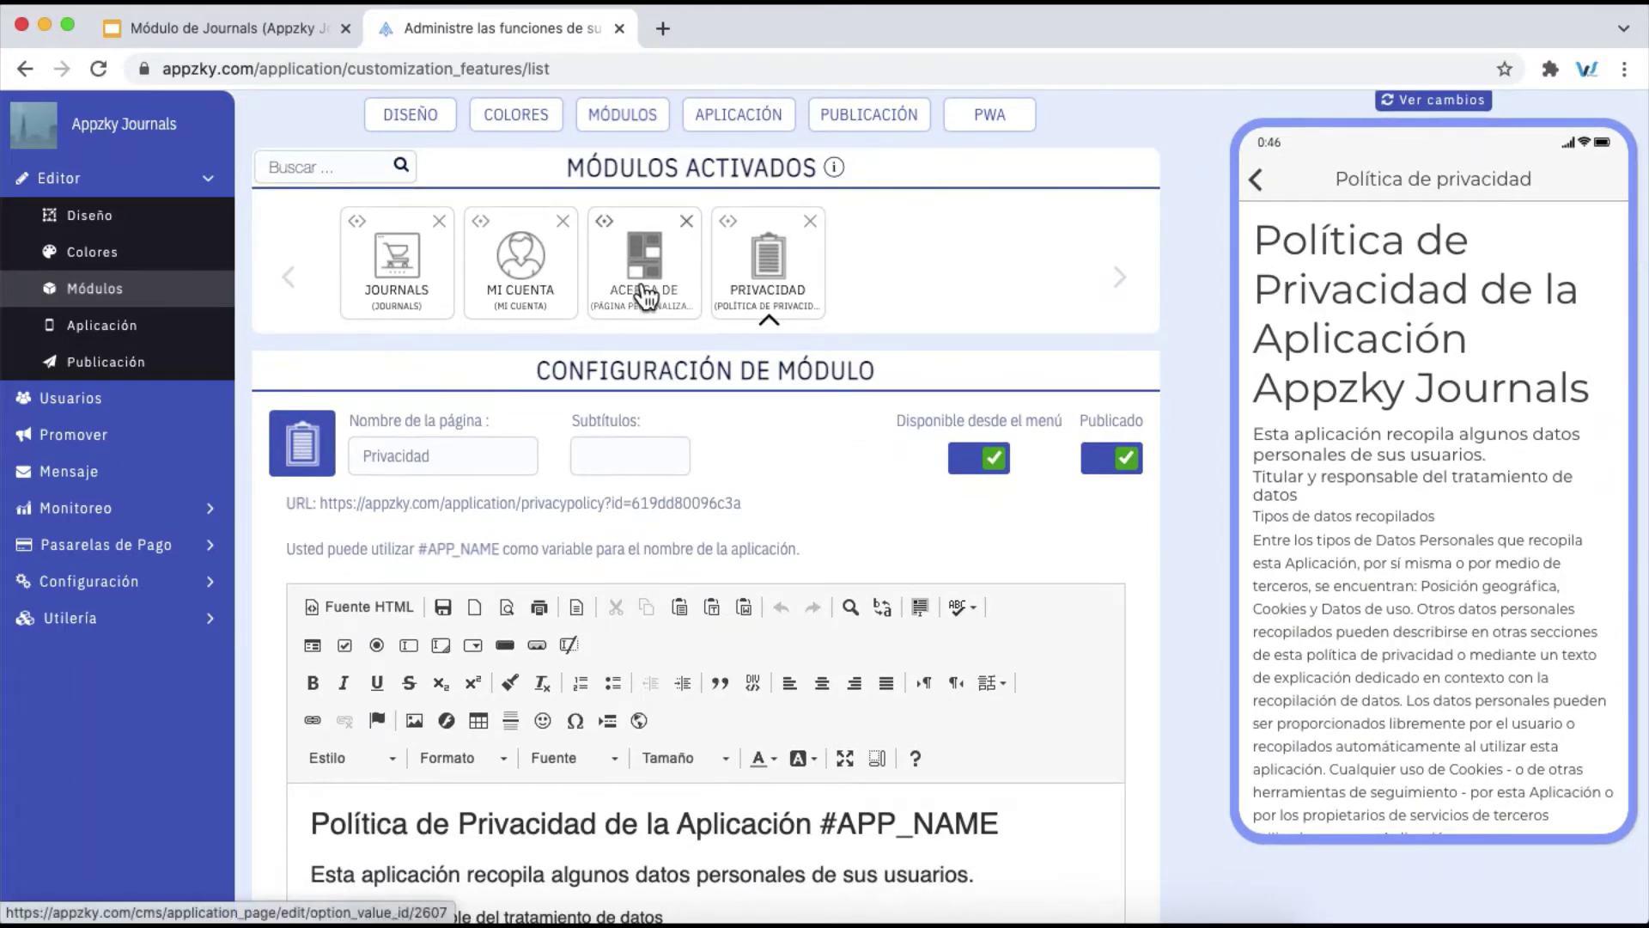
# - Give the Acerca de module the information 'i' icon from the icon library
pyautogui.click(644, 296)
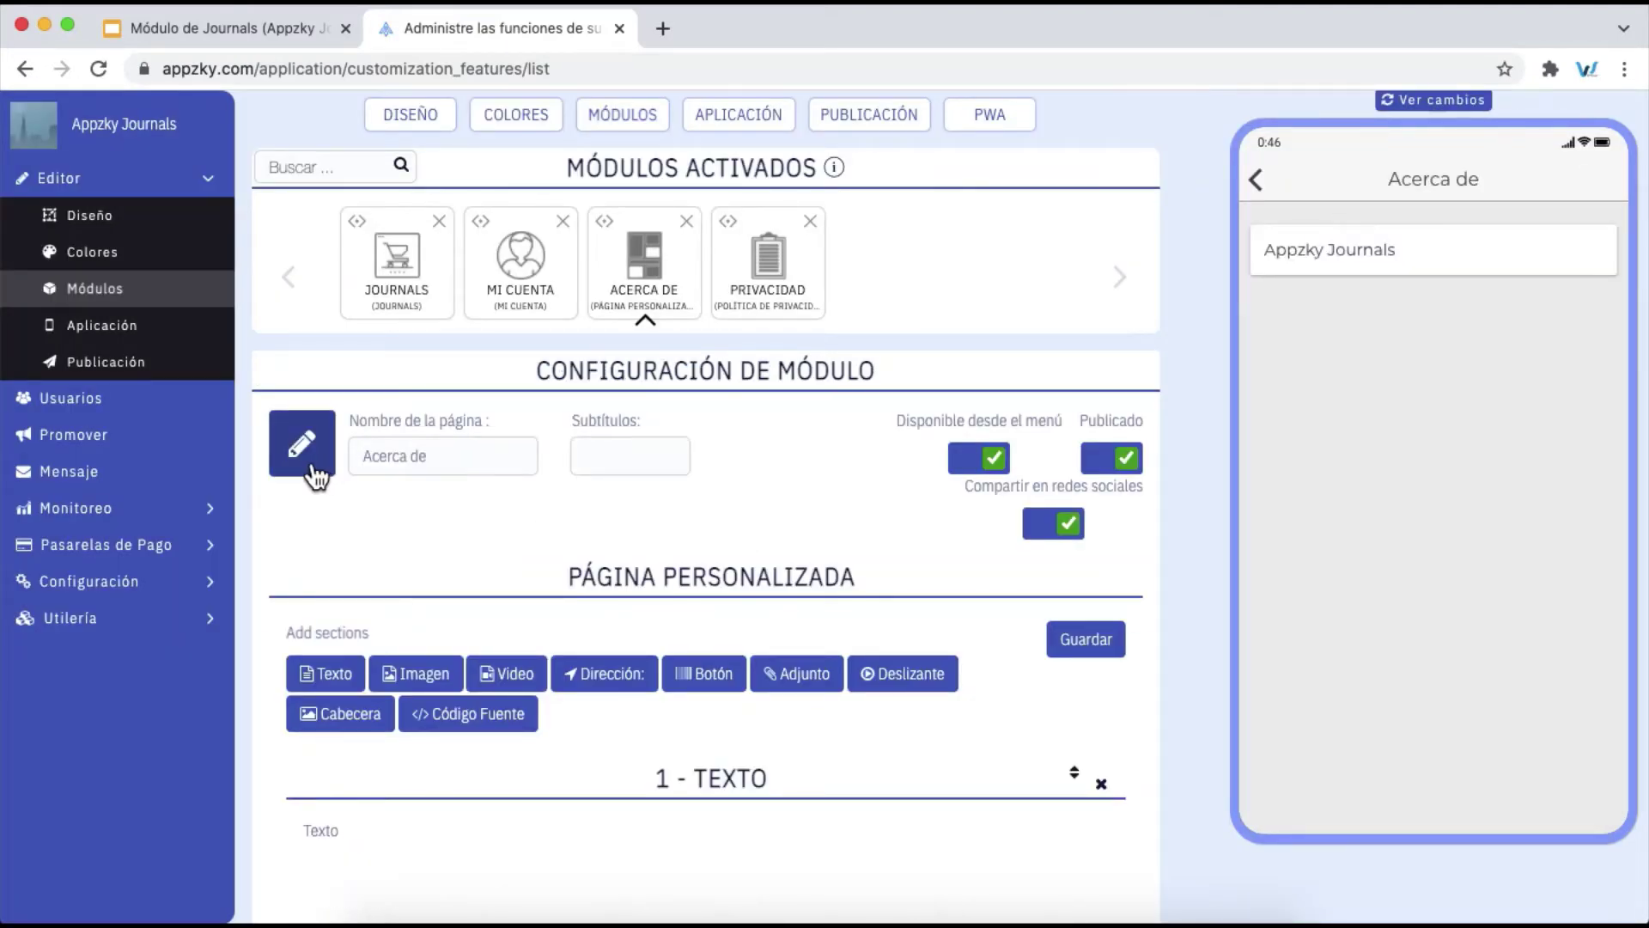
pyautogui.click(311, 468)
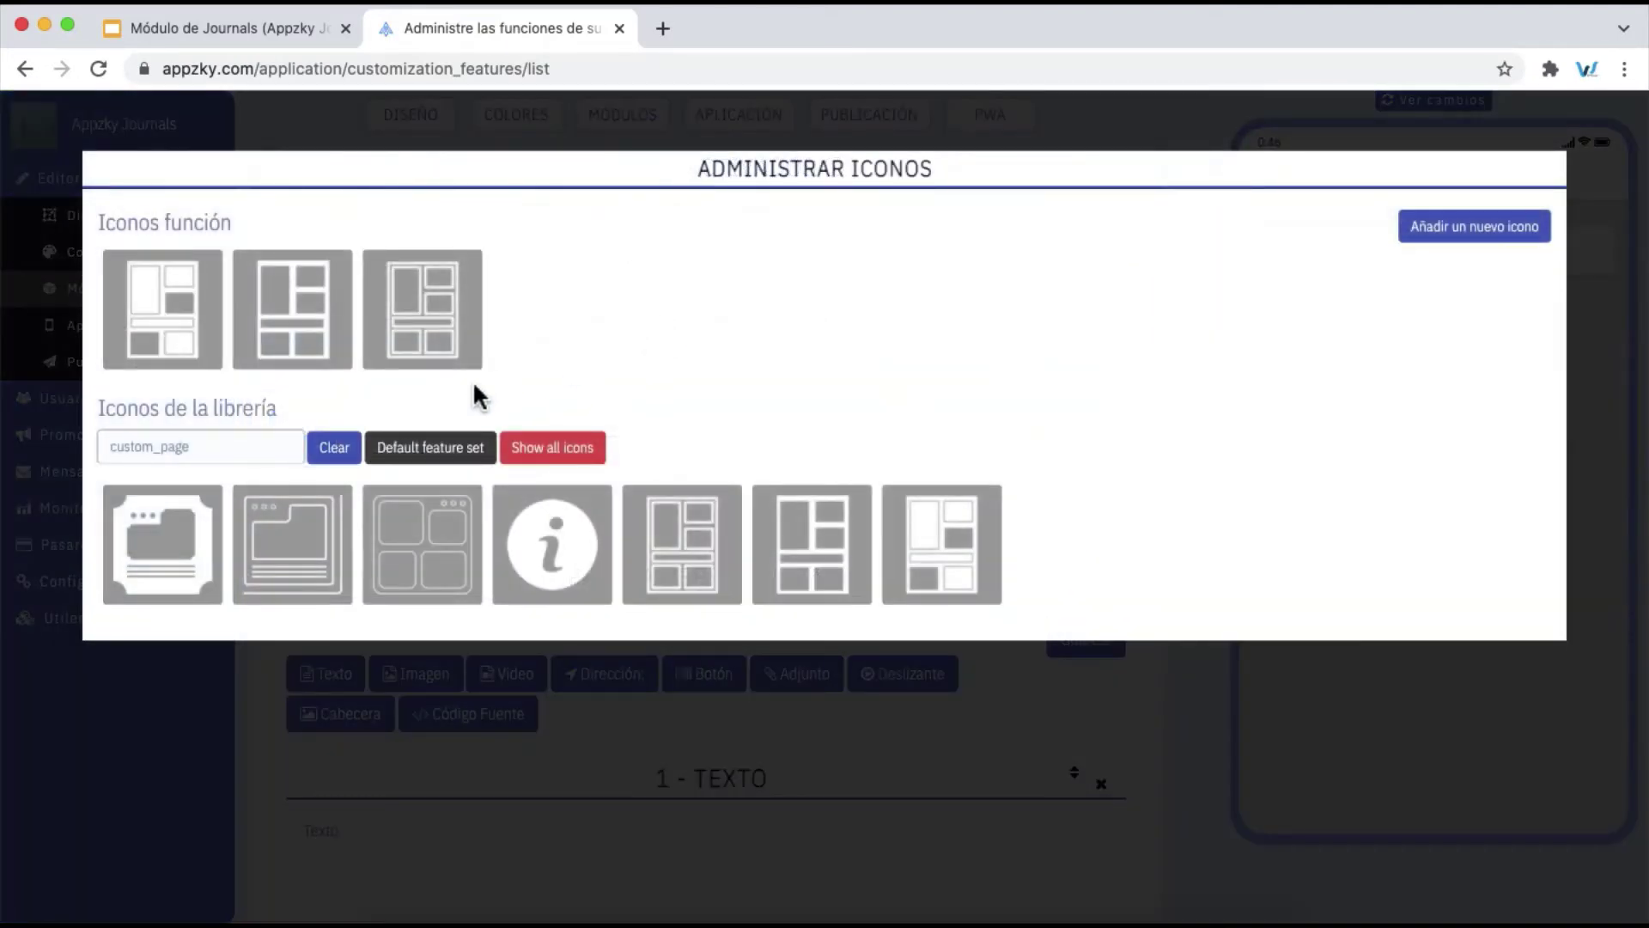
pyautogui.click(565, 568)
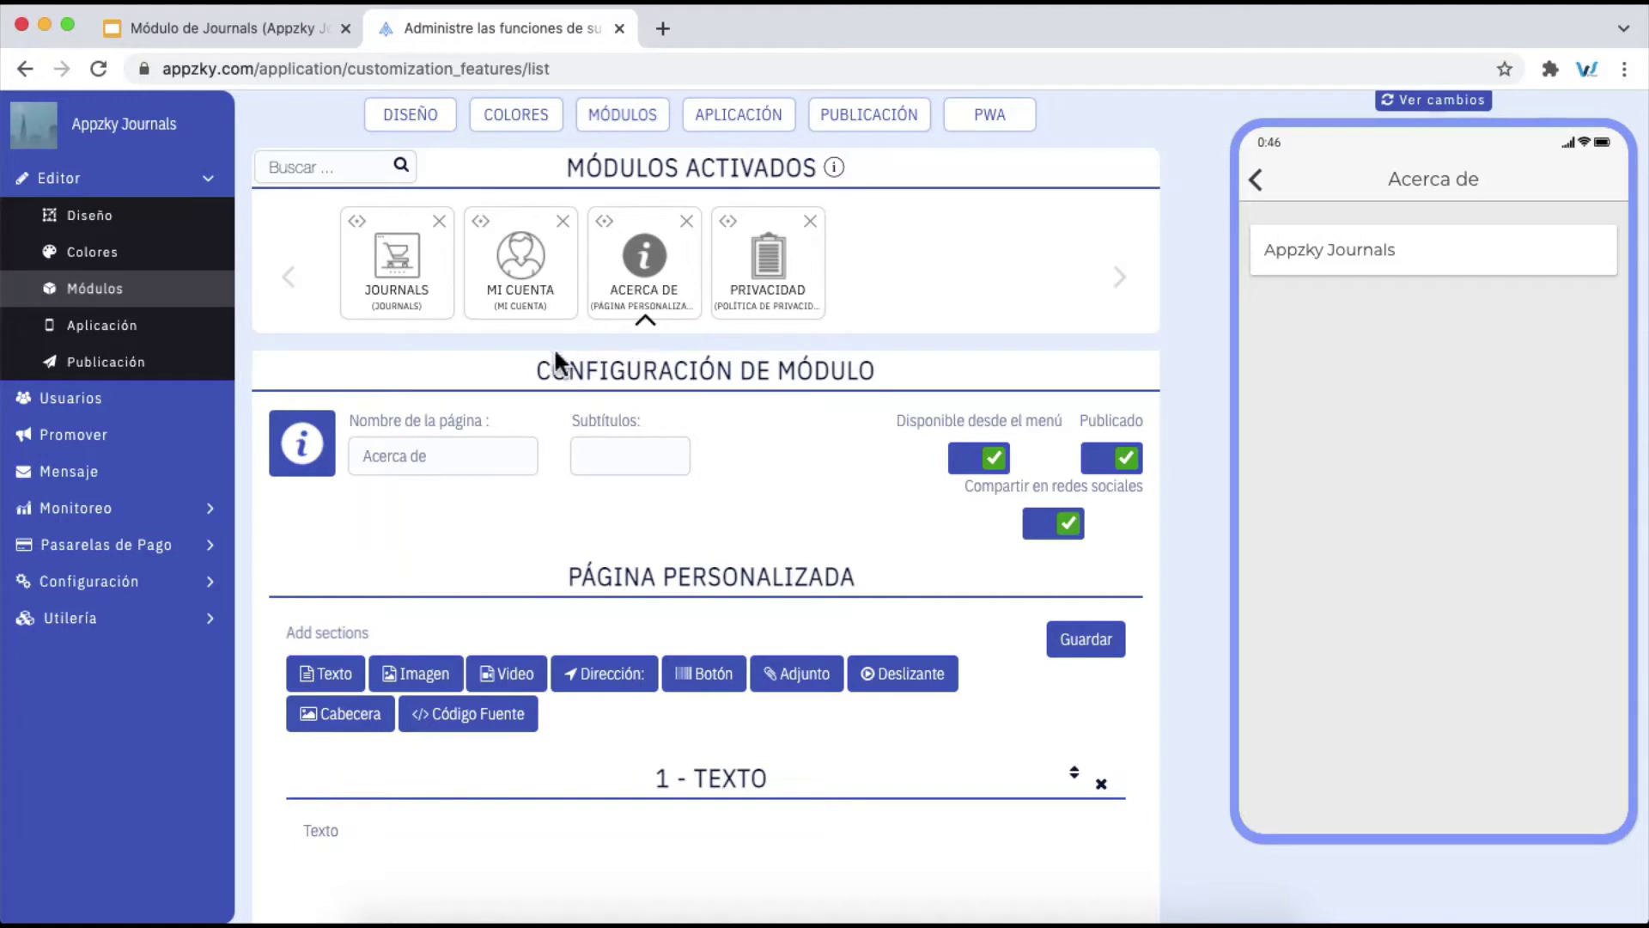
pyautogui.click(524, 288)
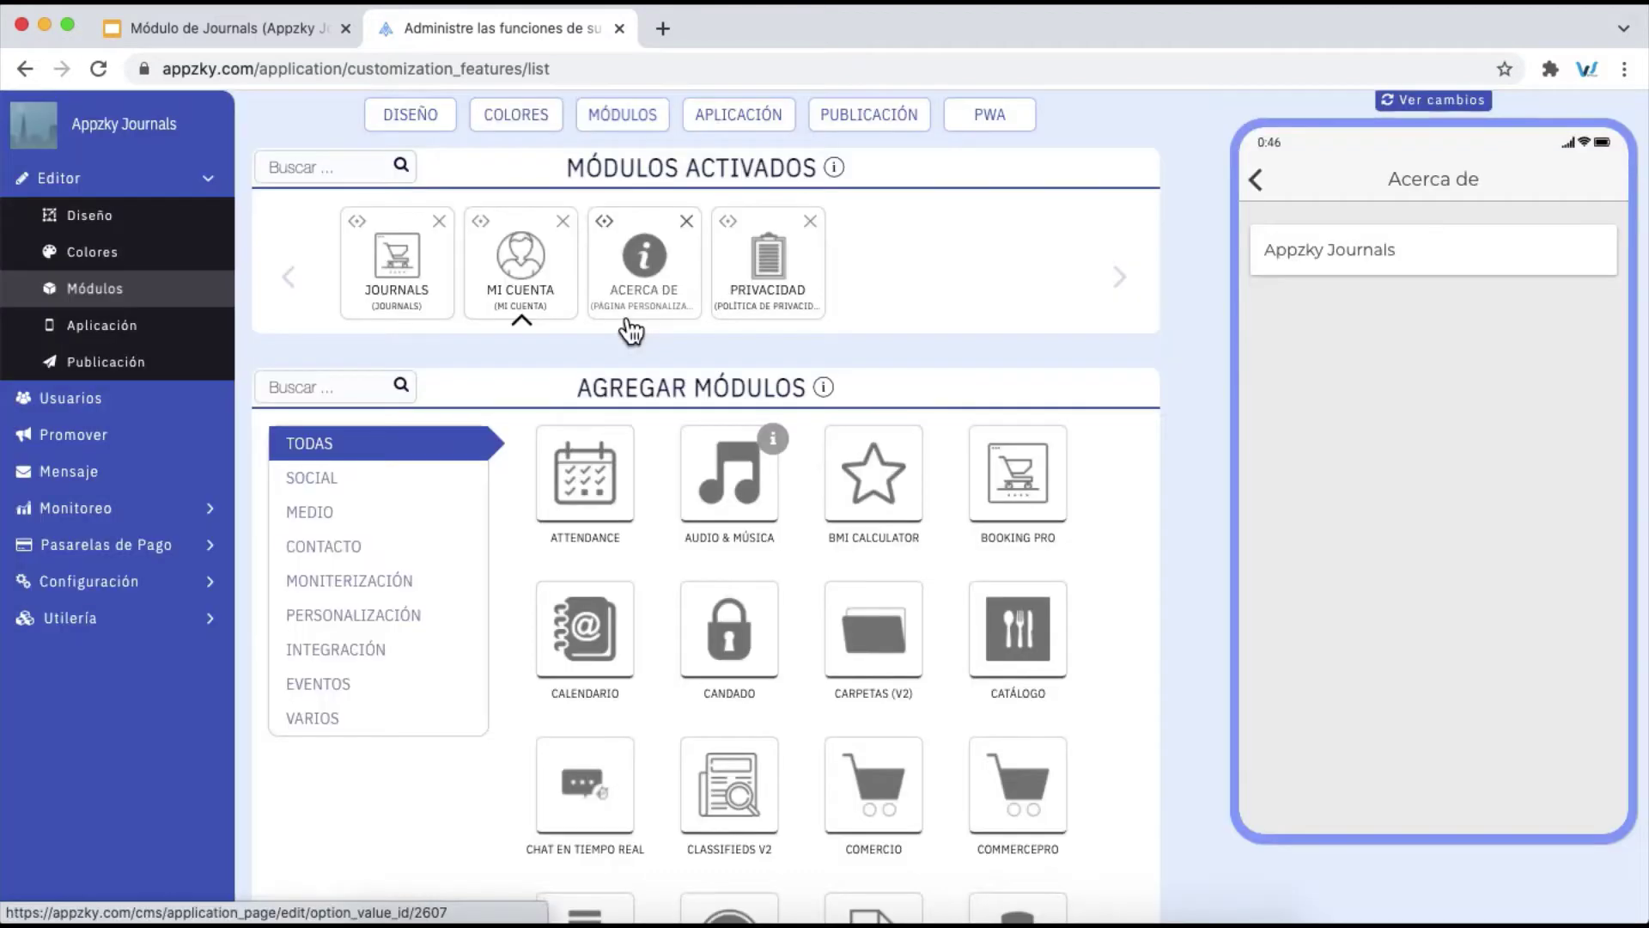
# - Upload perfil.png as a custom Mi cuenta icon and refresh the phone preview
pyautogui.click(305, 453)
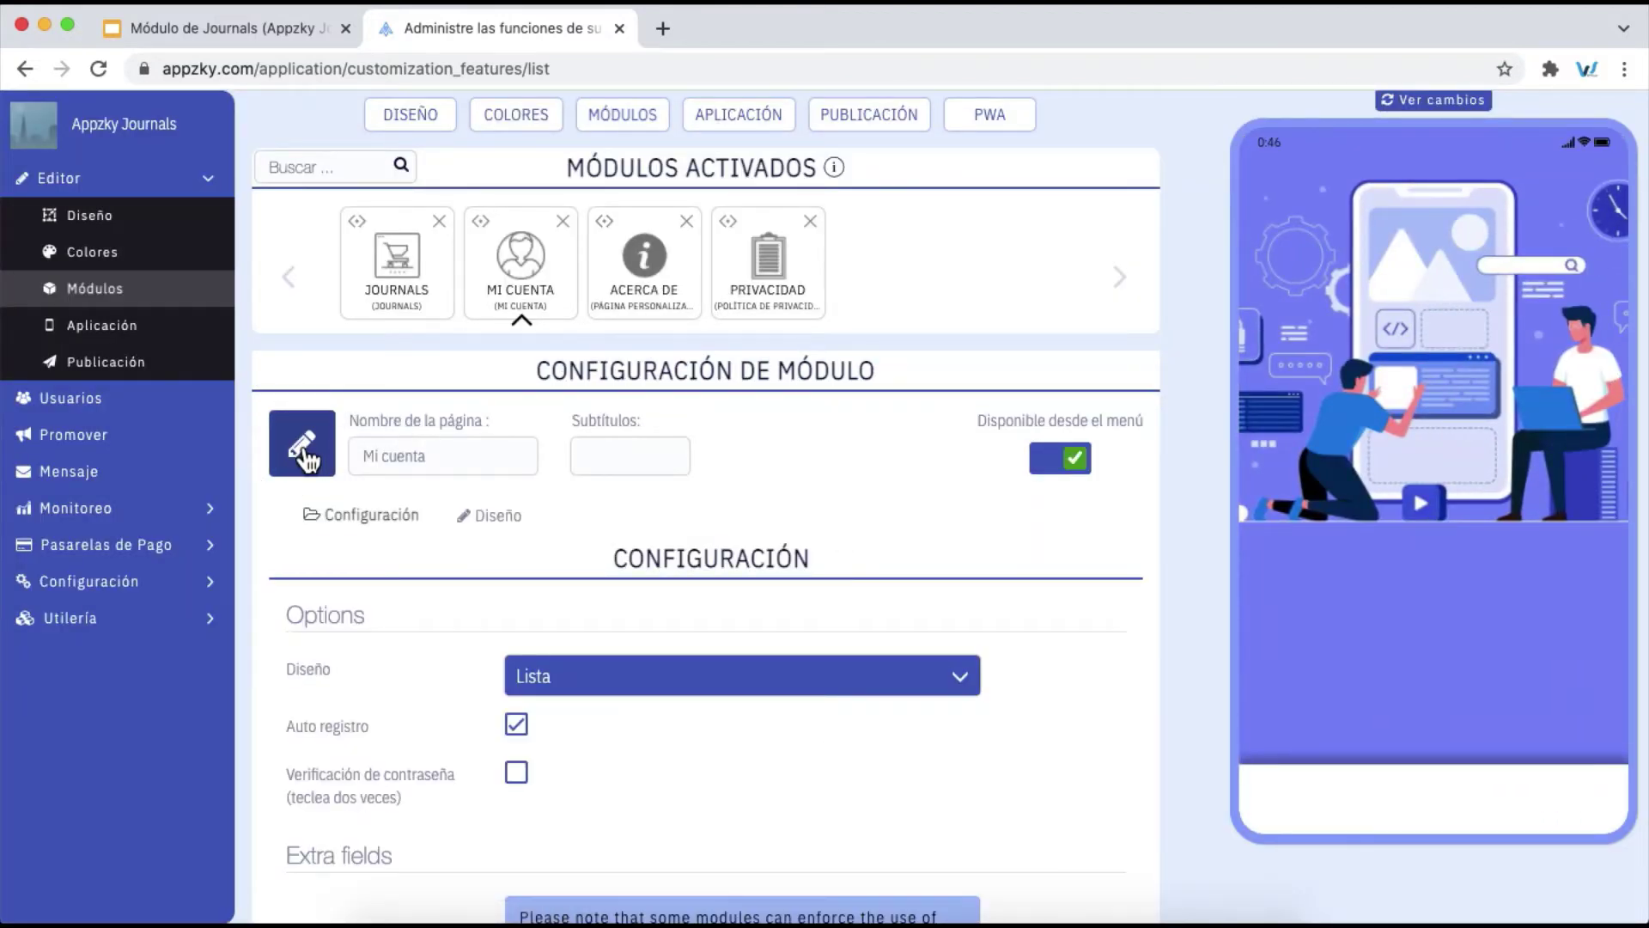
pyautogui.doubleClick(275, 448)
pyautogui.press('BackSpace')
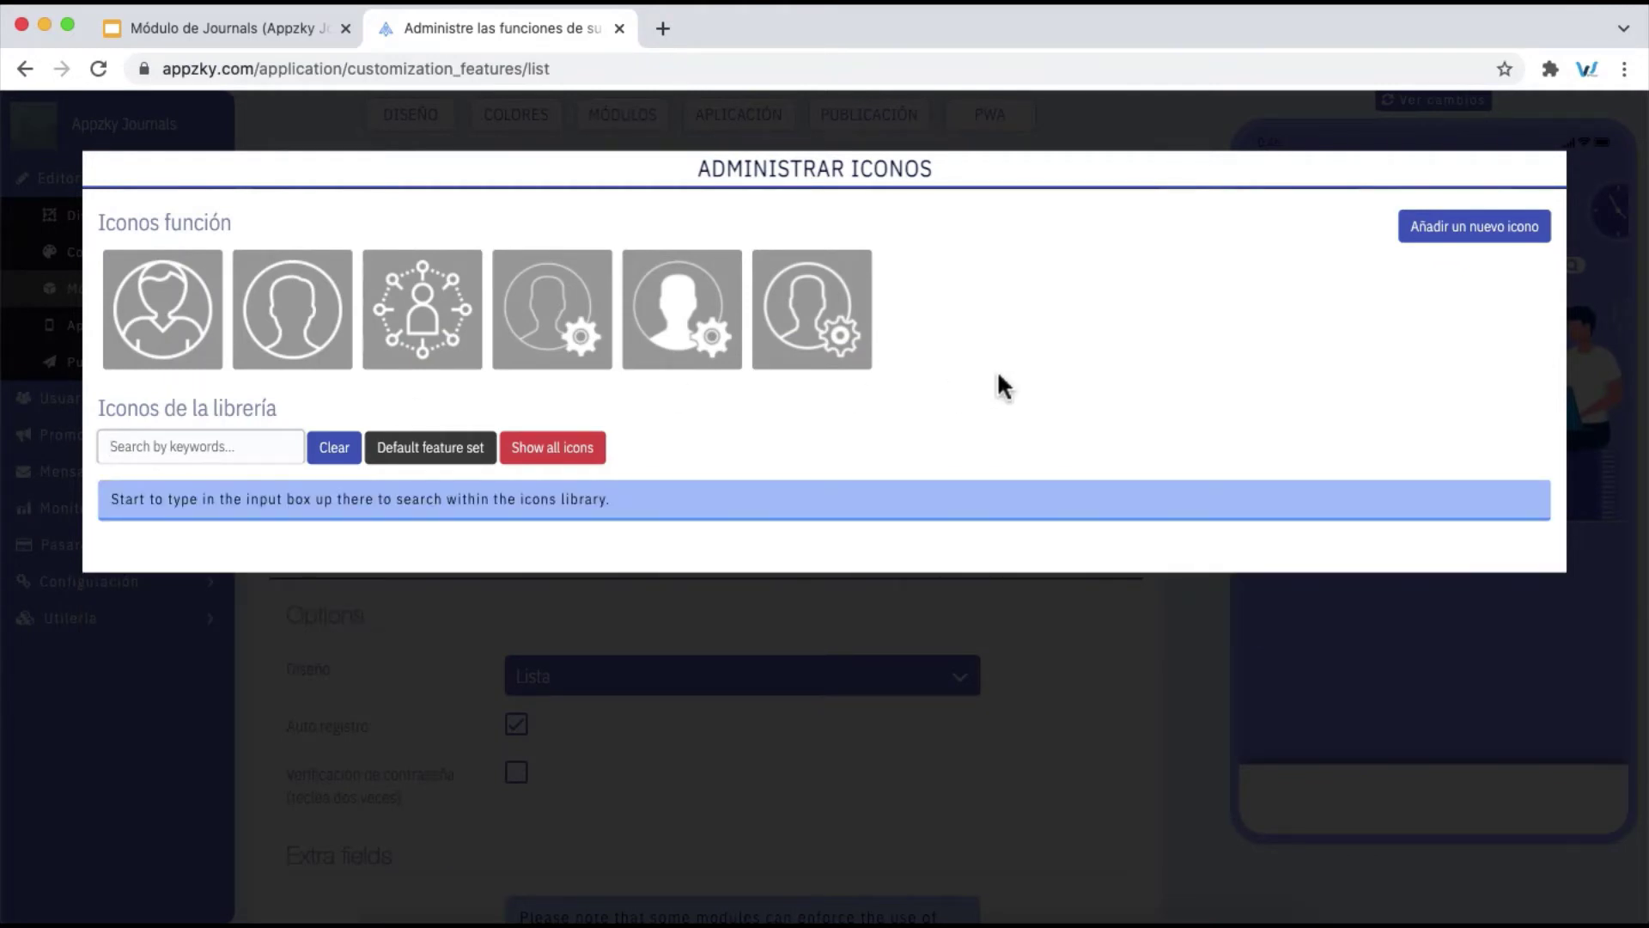
pyautogui.write('acc')
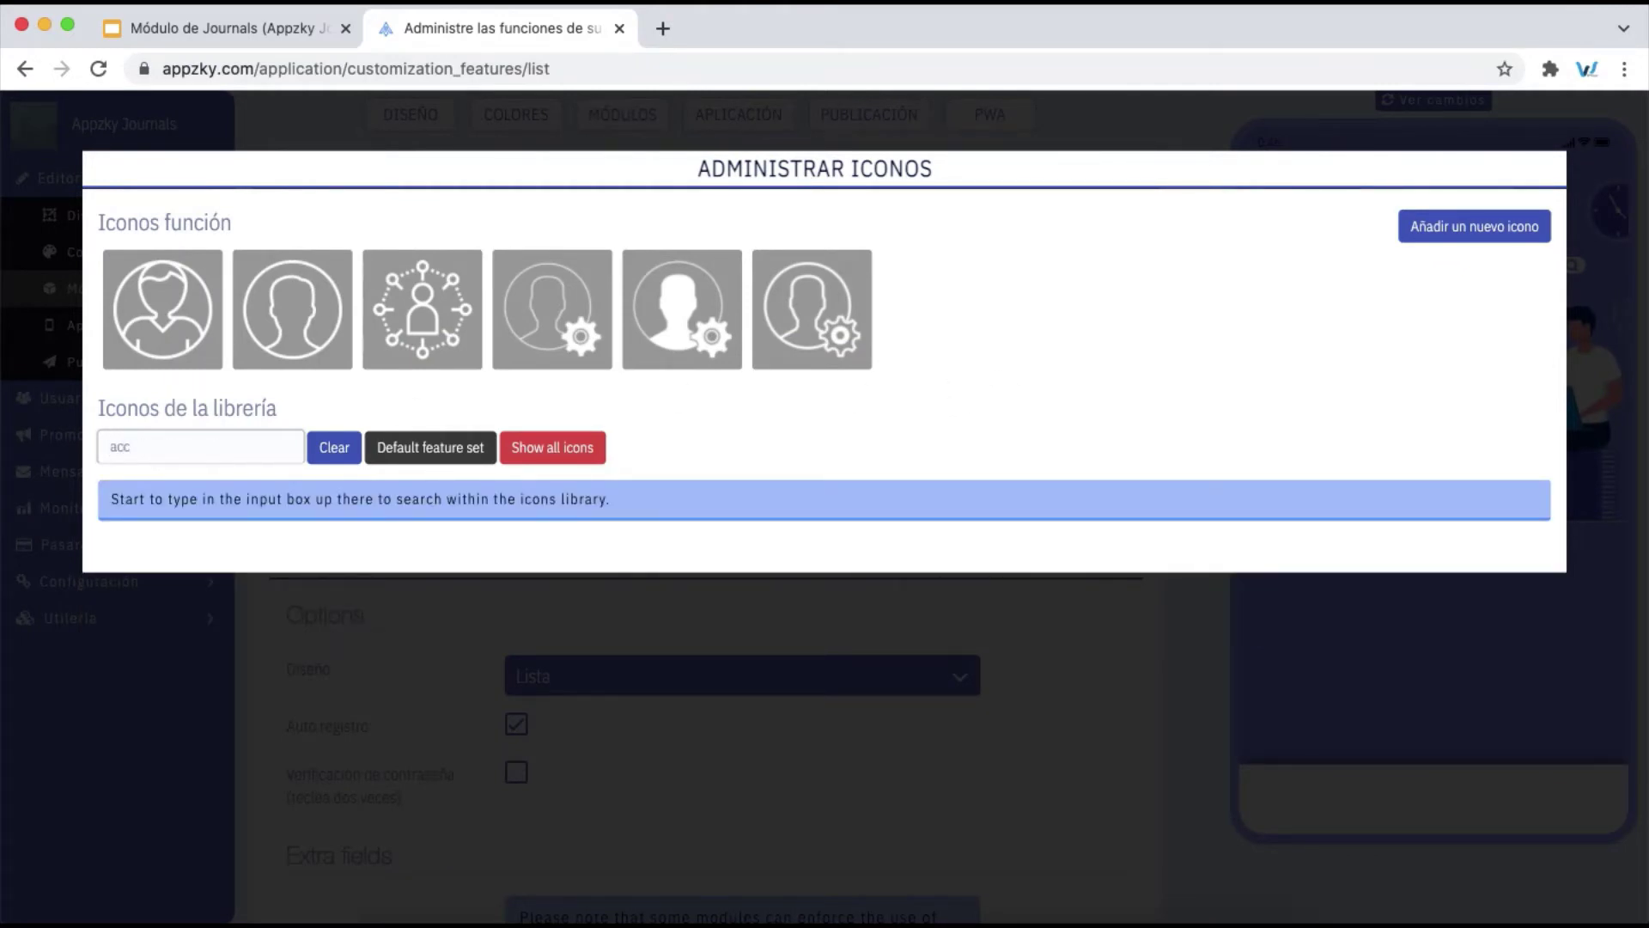
pyautogui.write('ou')
pyautogui.click(1499, 232)
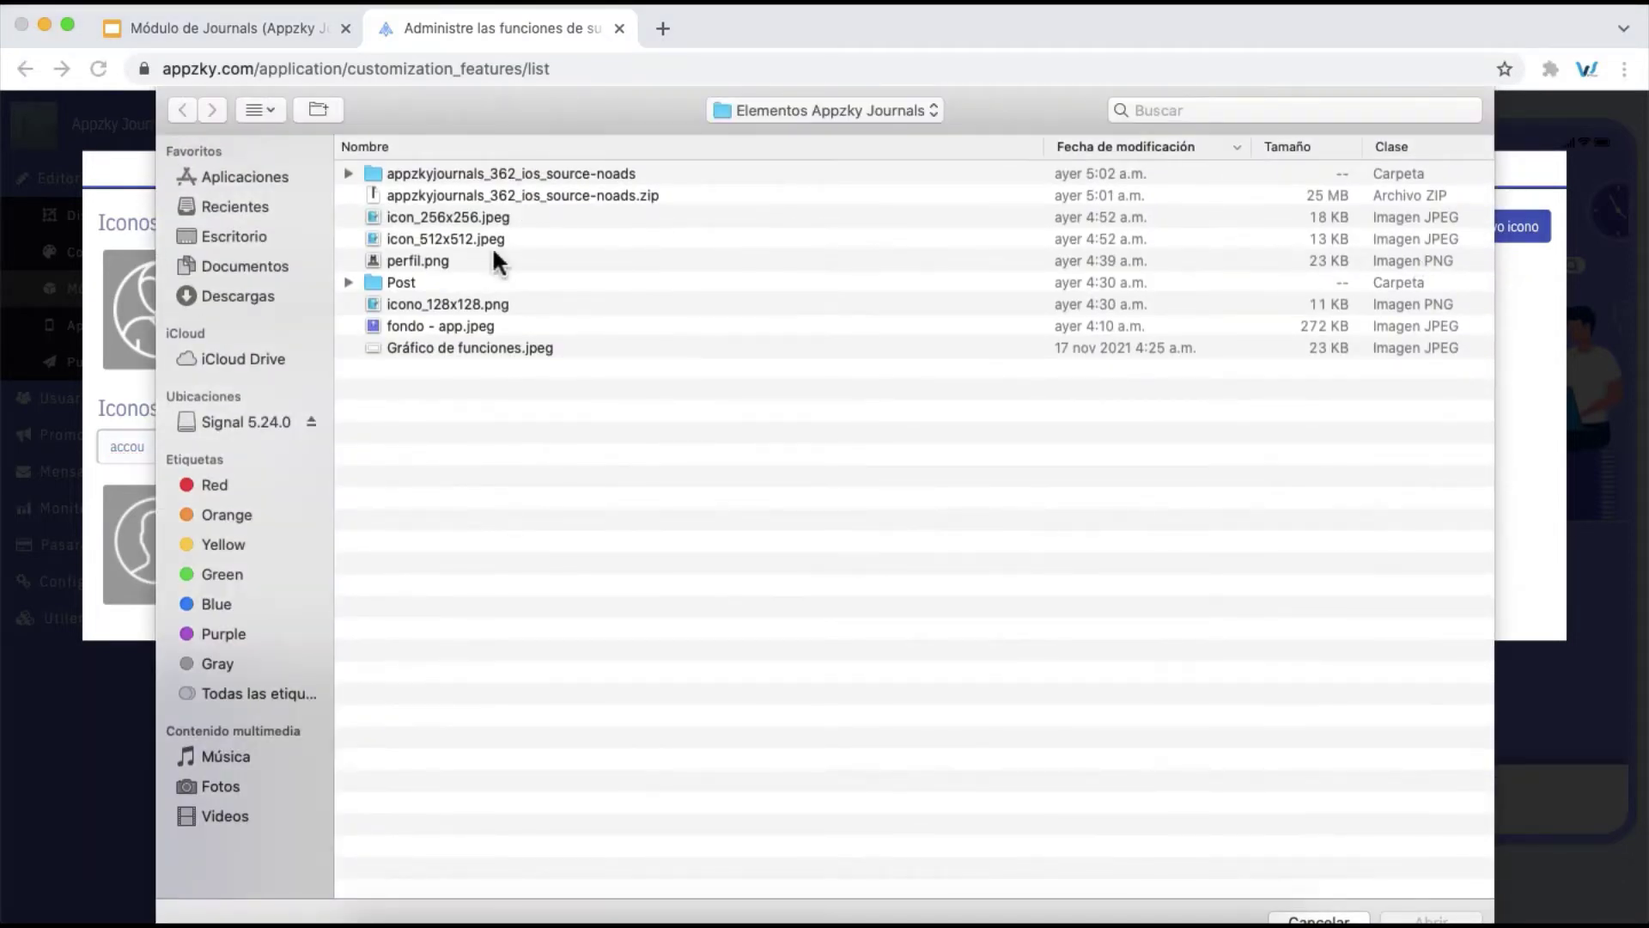
pyautogui.doubleClick(467, 260)
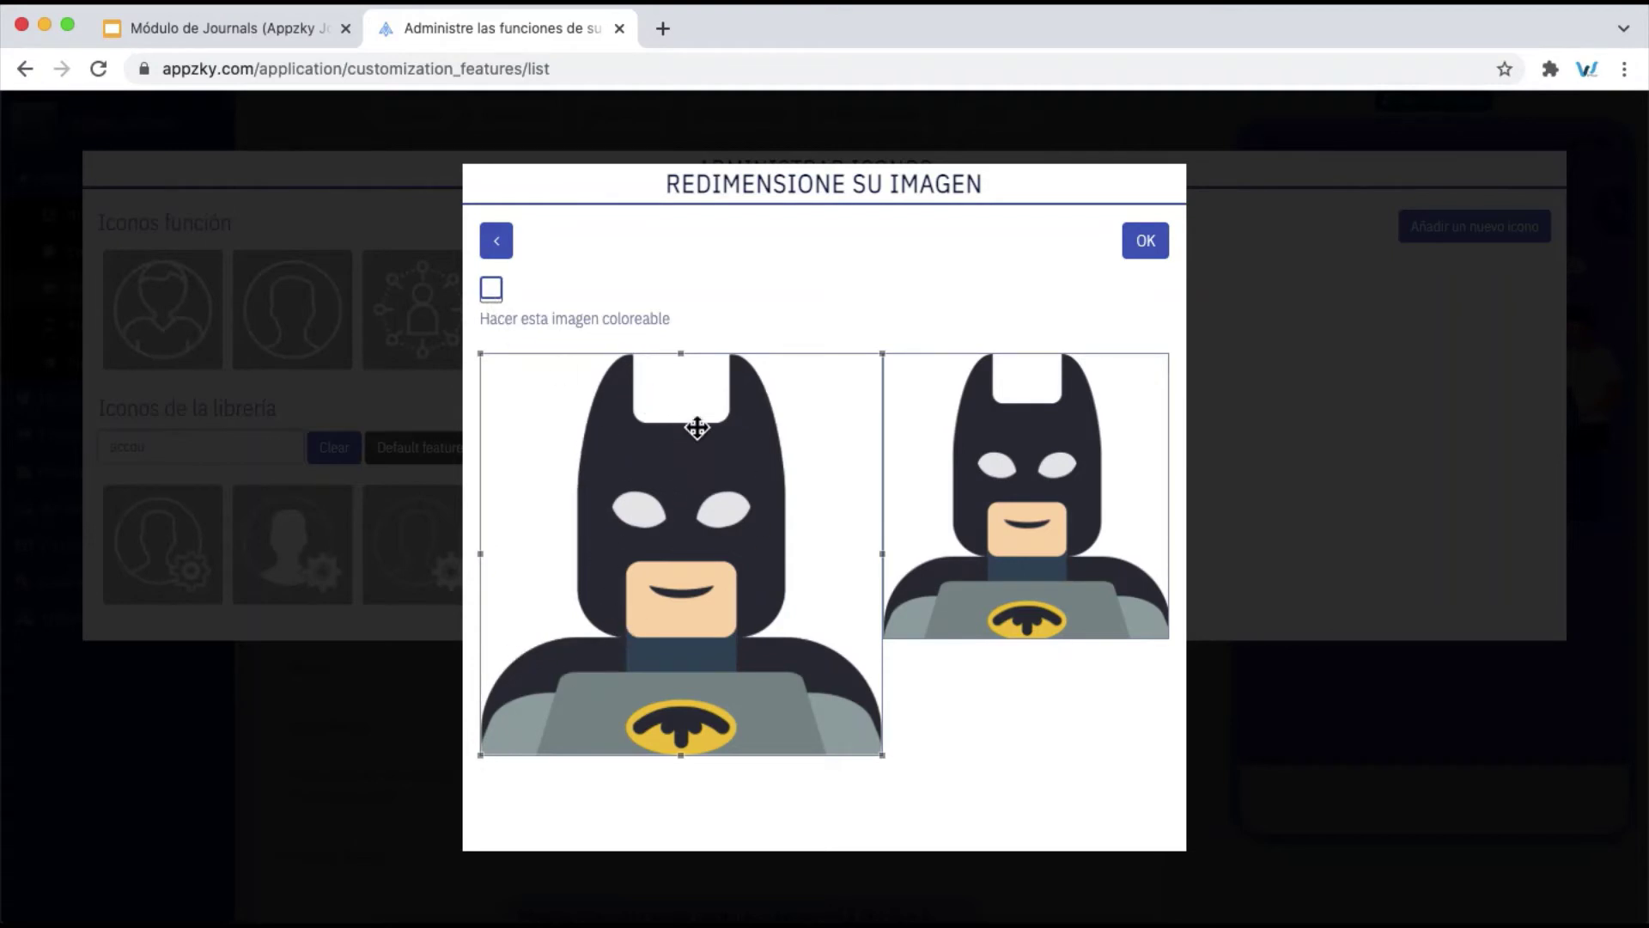
pyautogui.click(1148, 239)
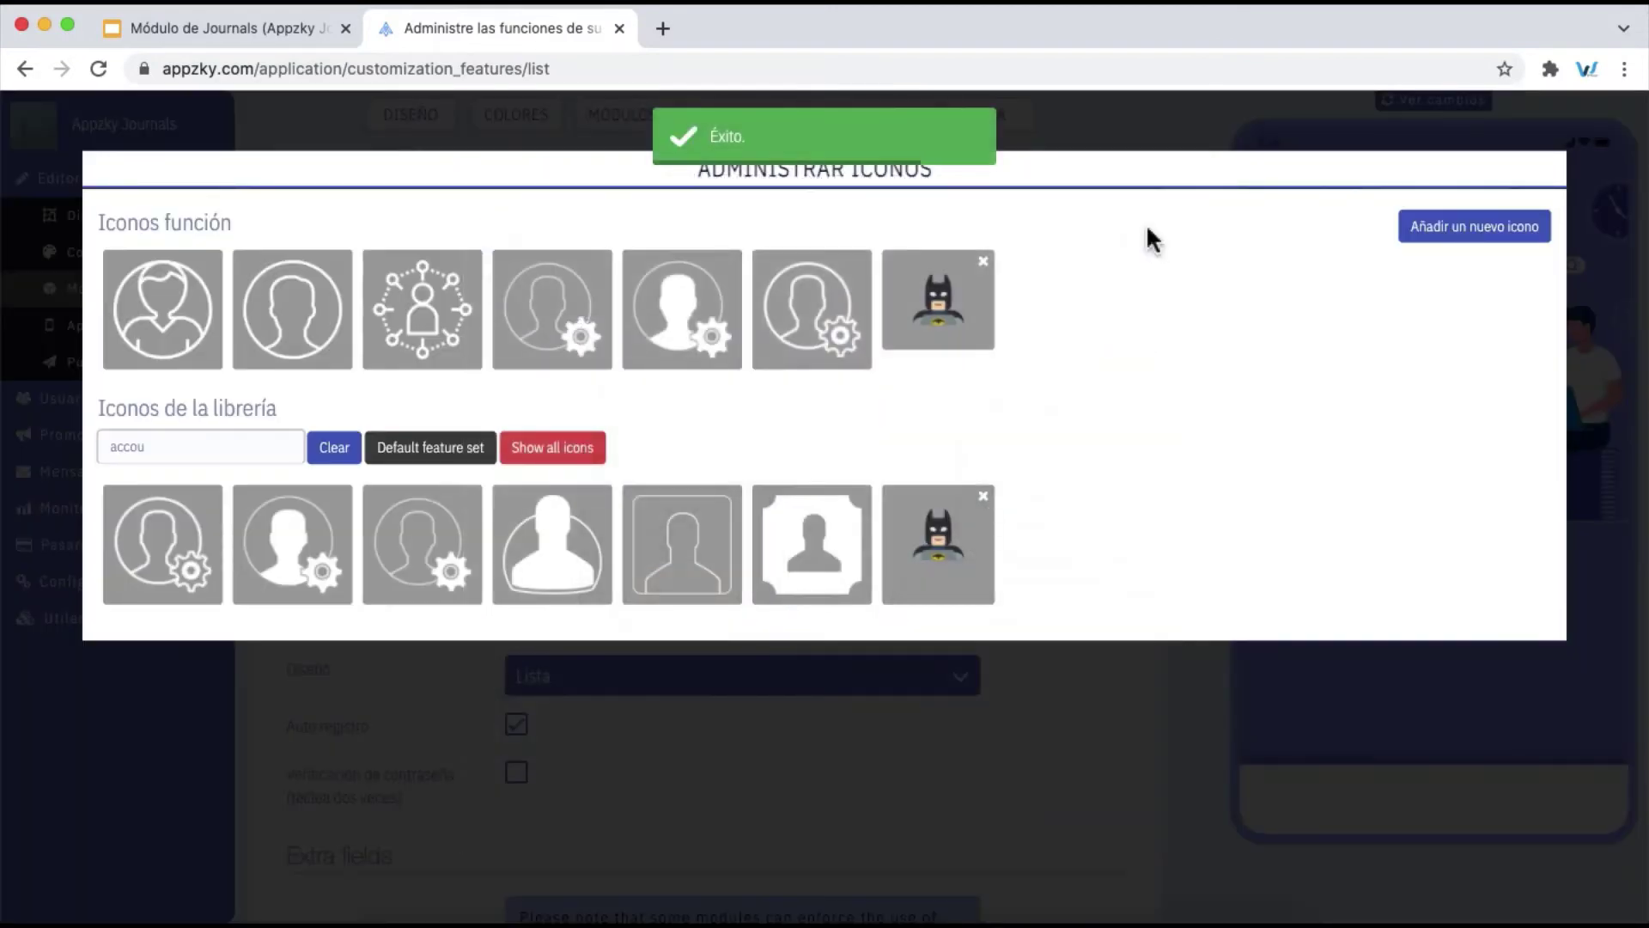
pyautogui.click(948, 316)
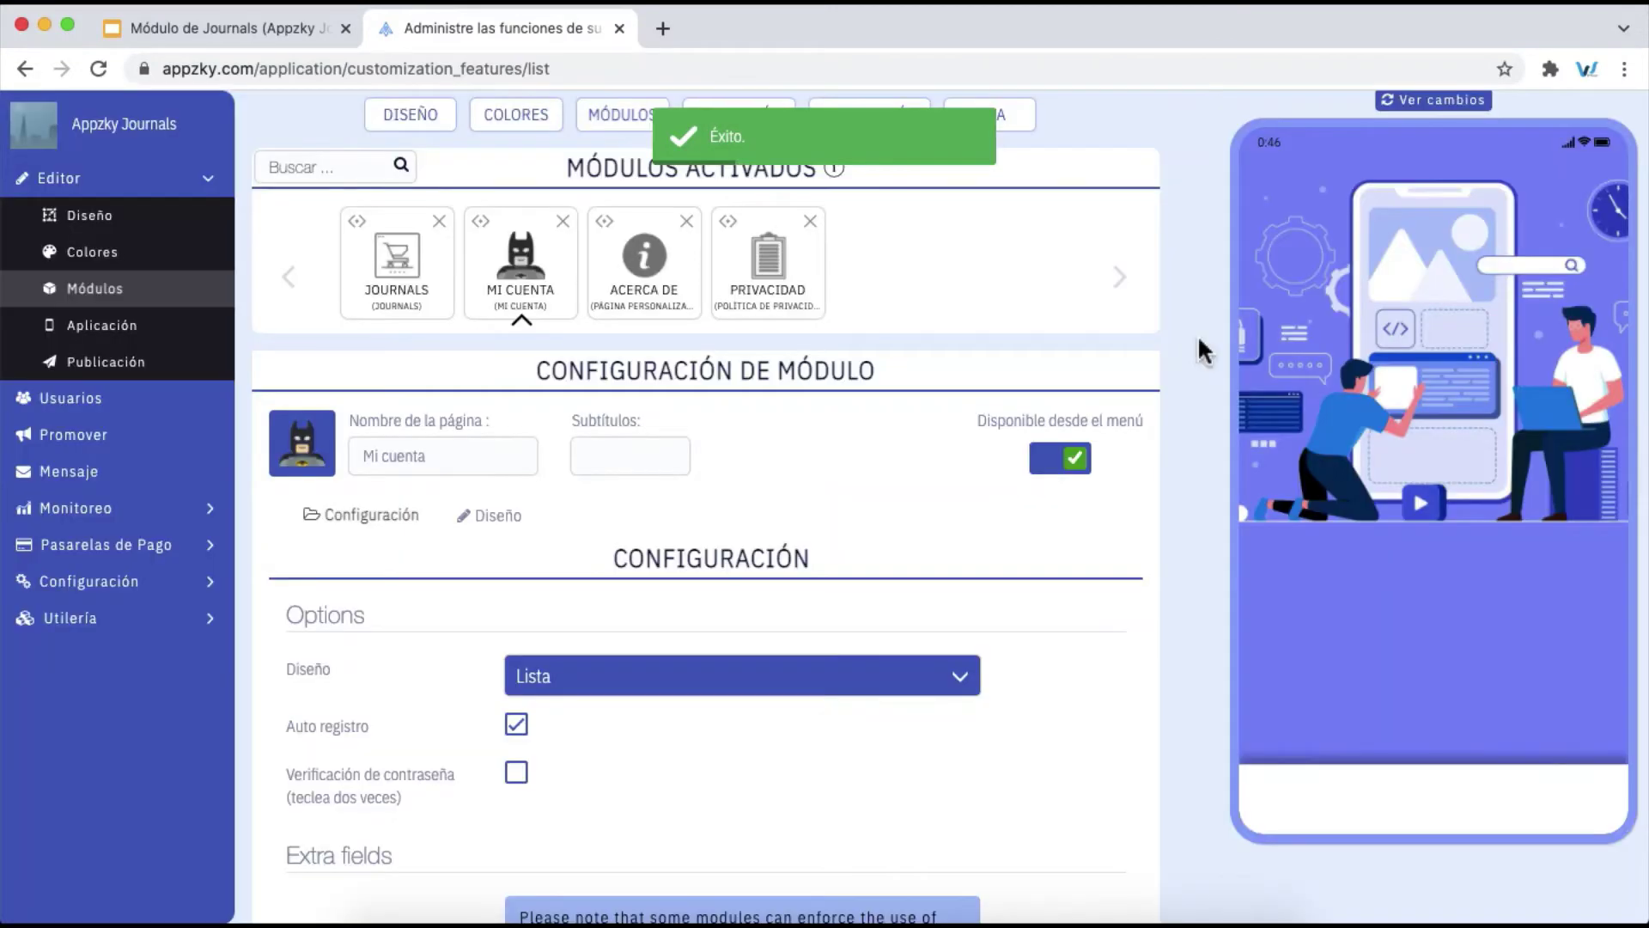
pyautogui.scroll(1, 1184, 392)
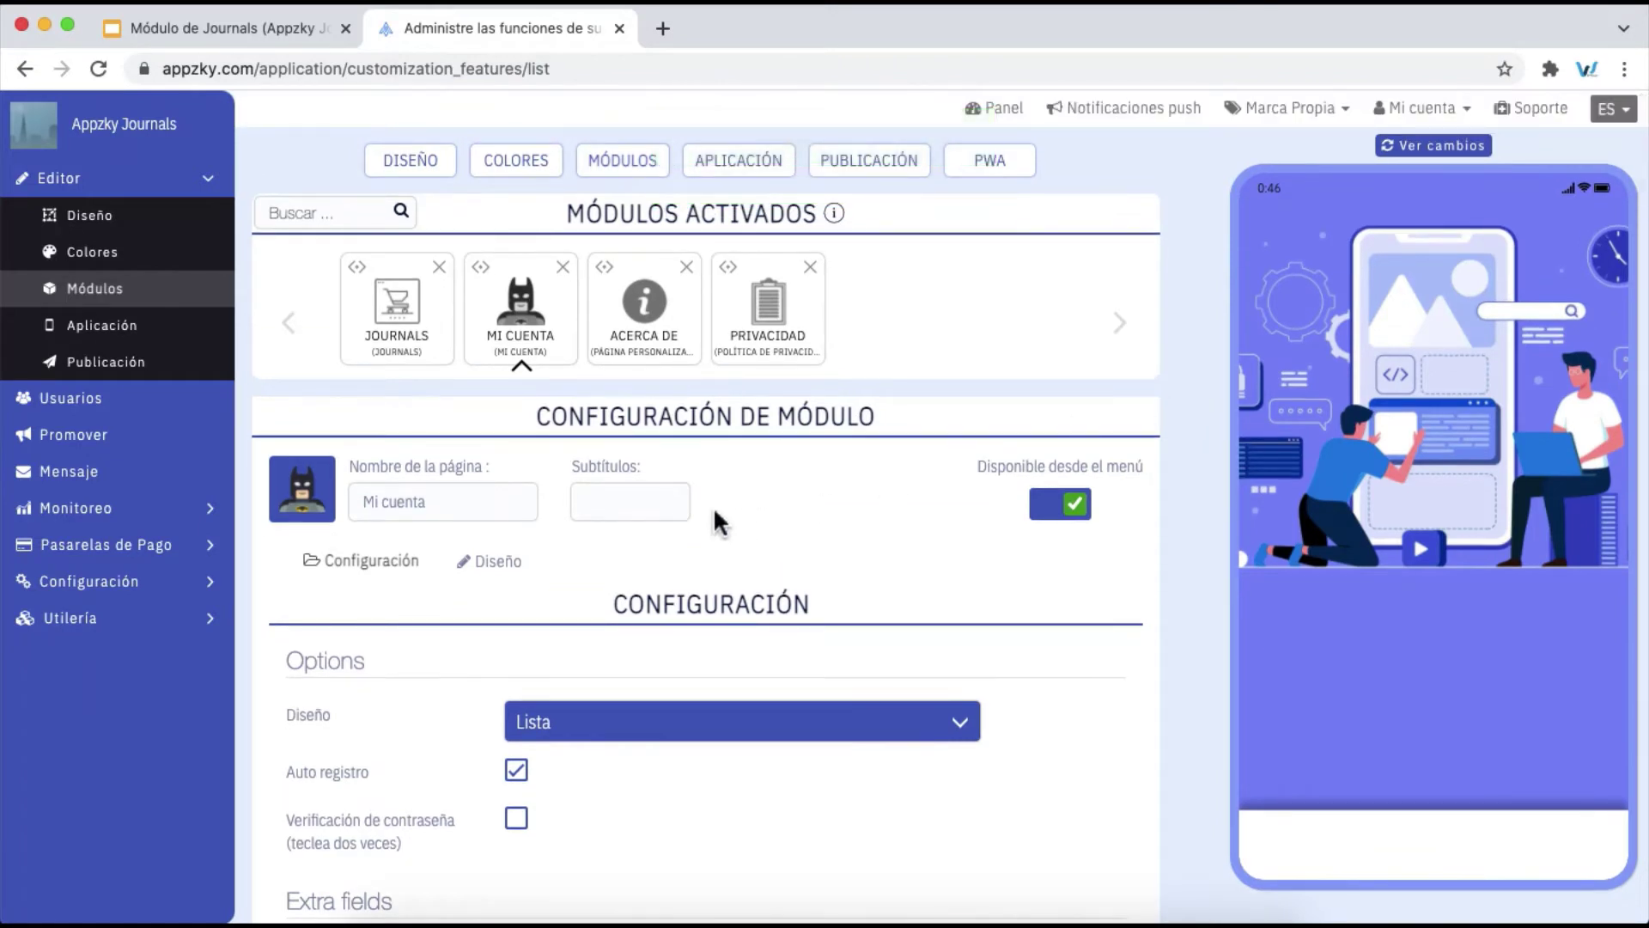
pyautogui.click(1419, 170)
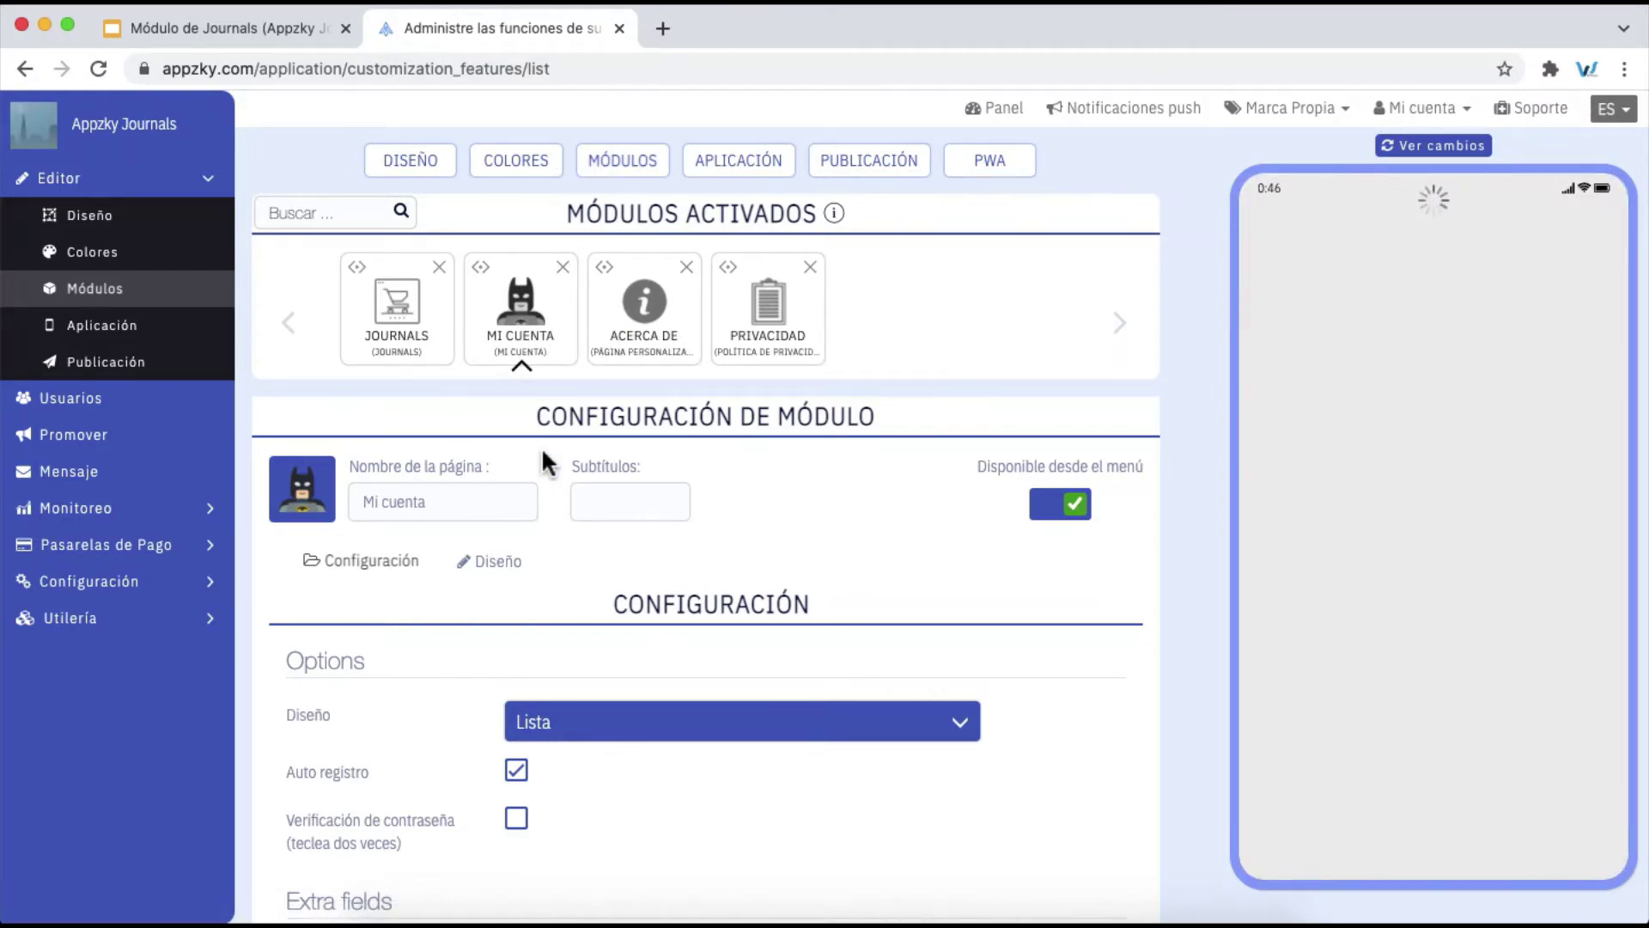
# - Delete the uploaded Batman icon and switch Mi cuenta to the plain person-outline icon
pyautogui.moveTo(307, 511)
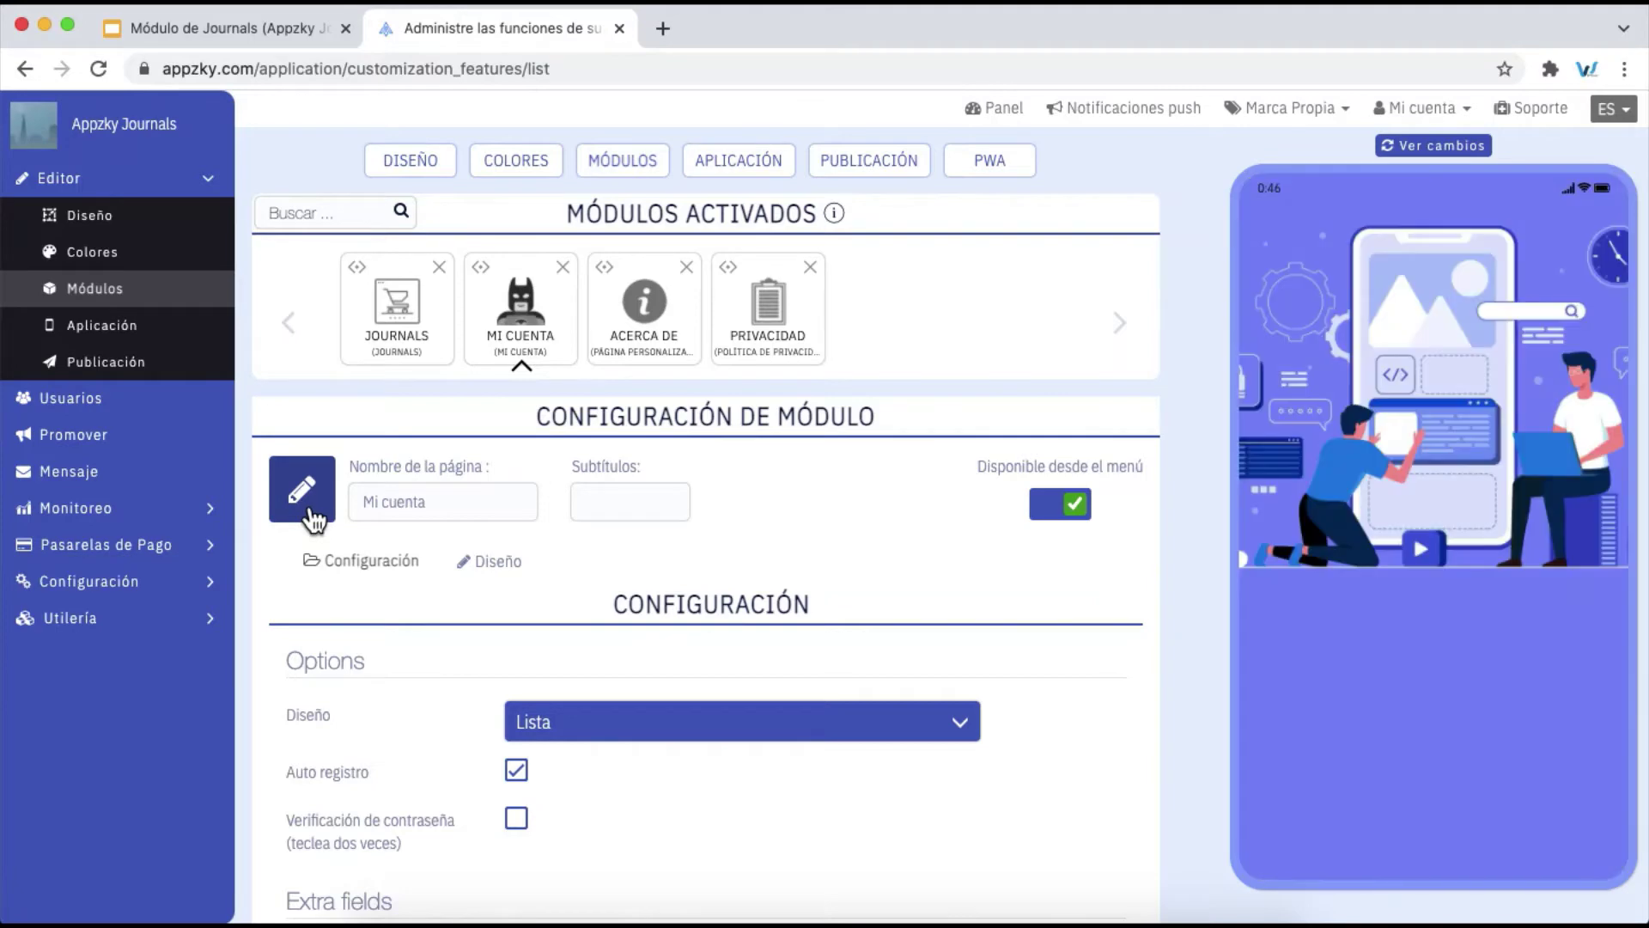
pyautogui.click(306, 505)
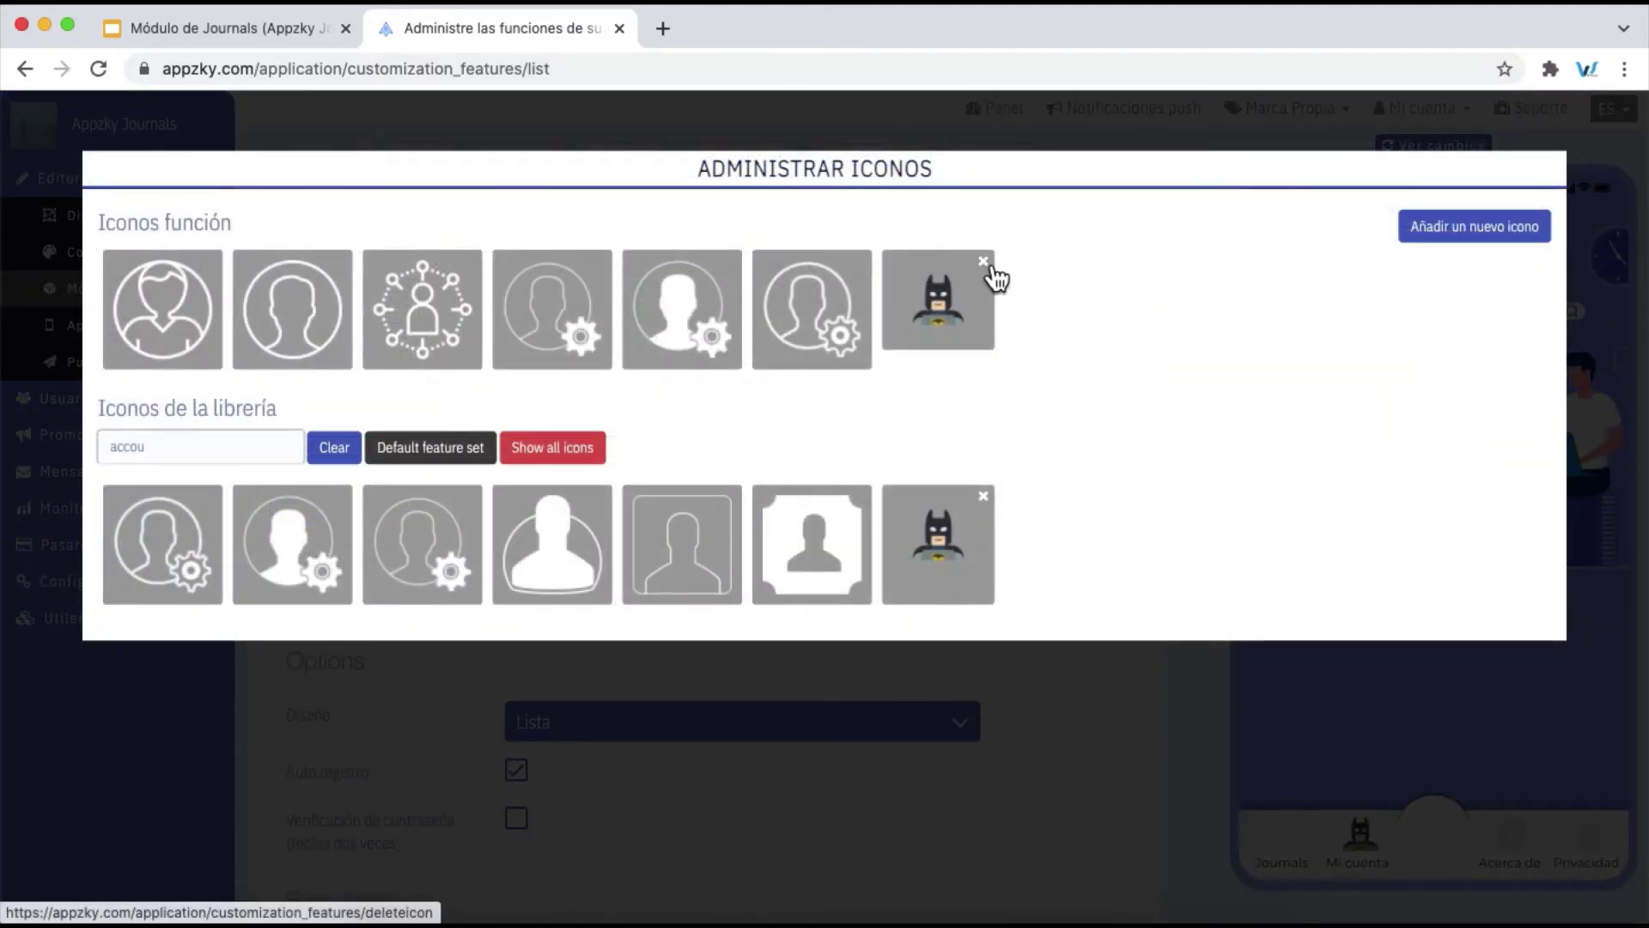
pyautogui.click(984, 262)
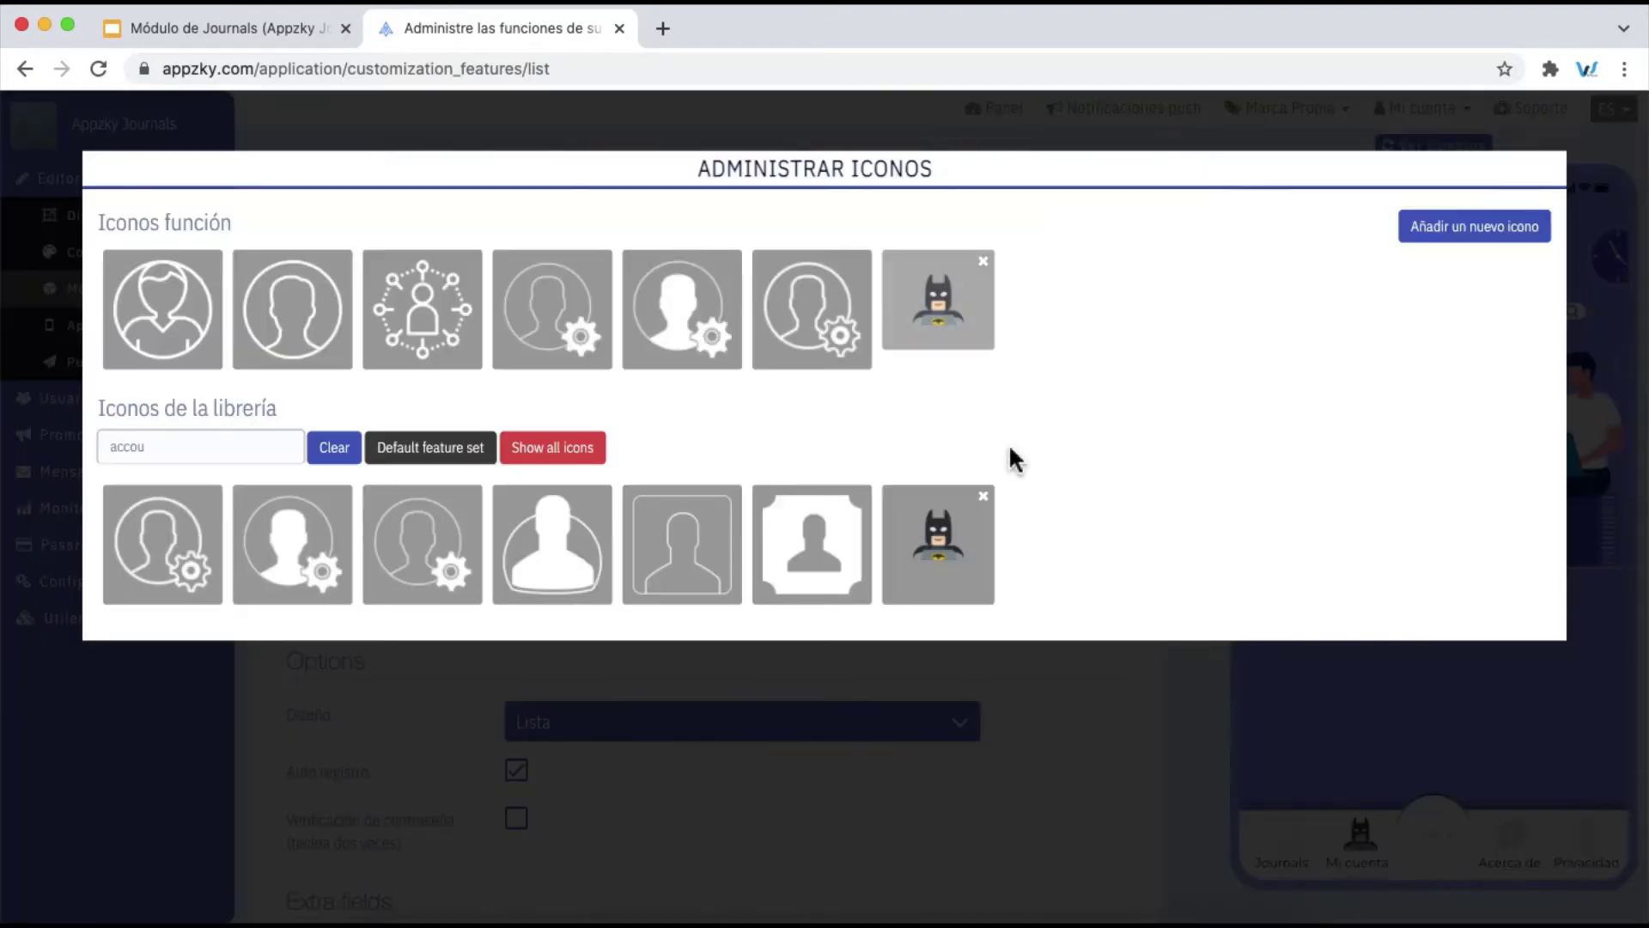
pyautogui.click(153, 334)
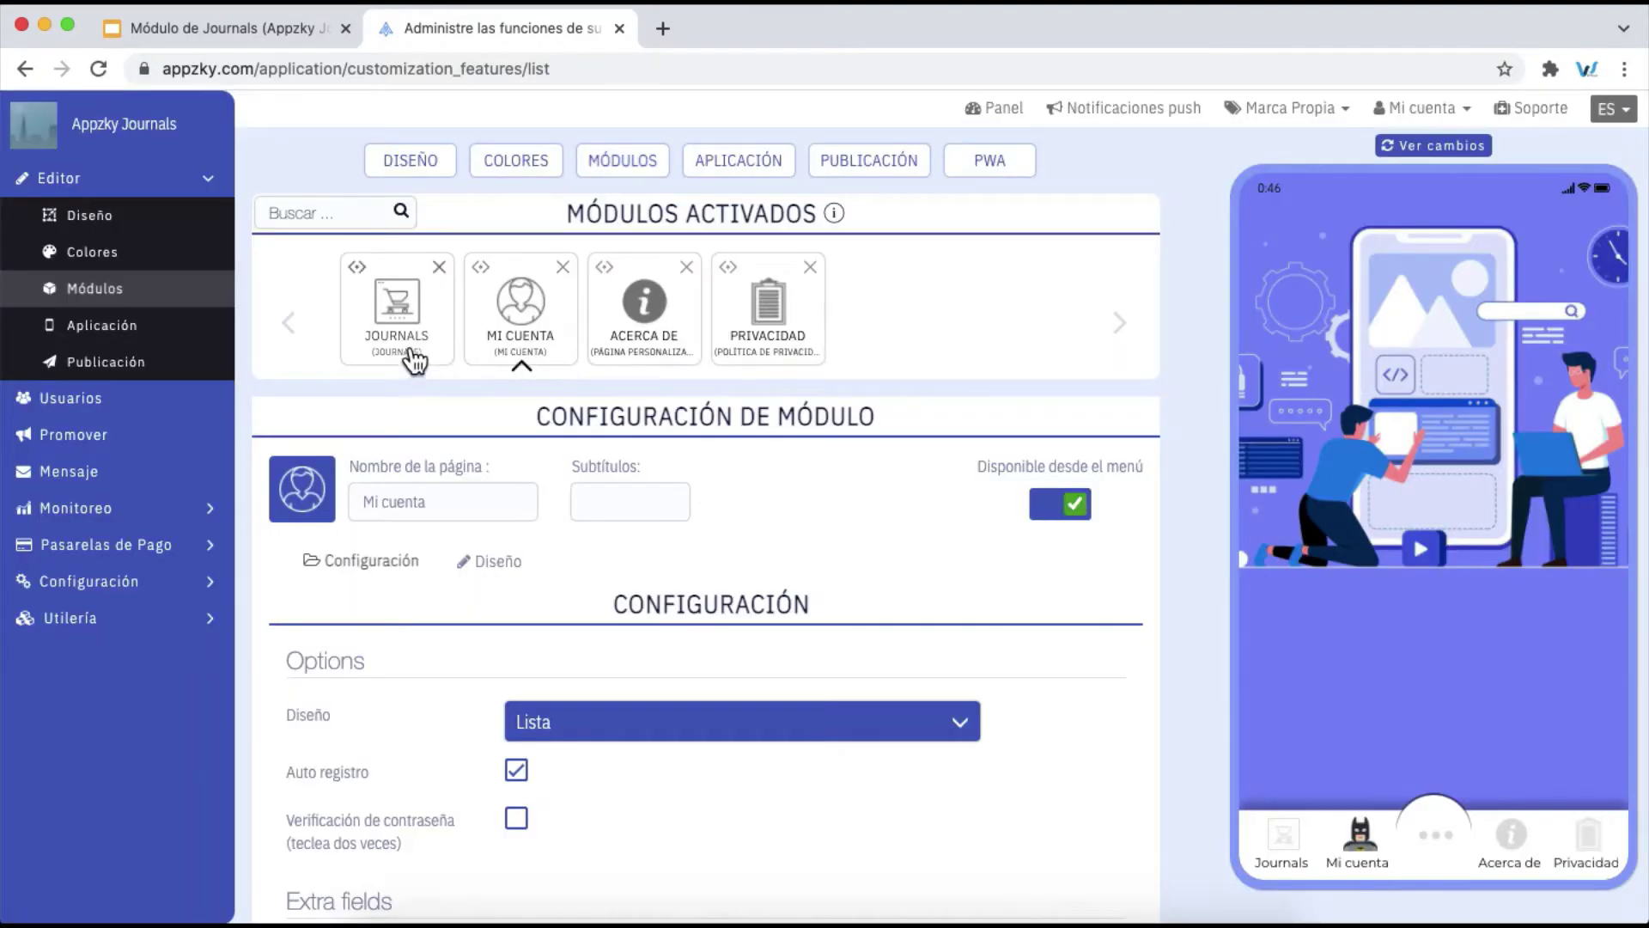
# - Give the Journals module a notepad-style icon found by searching 'bo', then refresh the preview
pyautogui.click(384, 336)
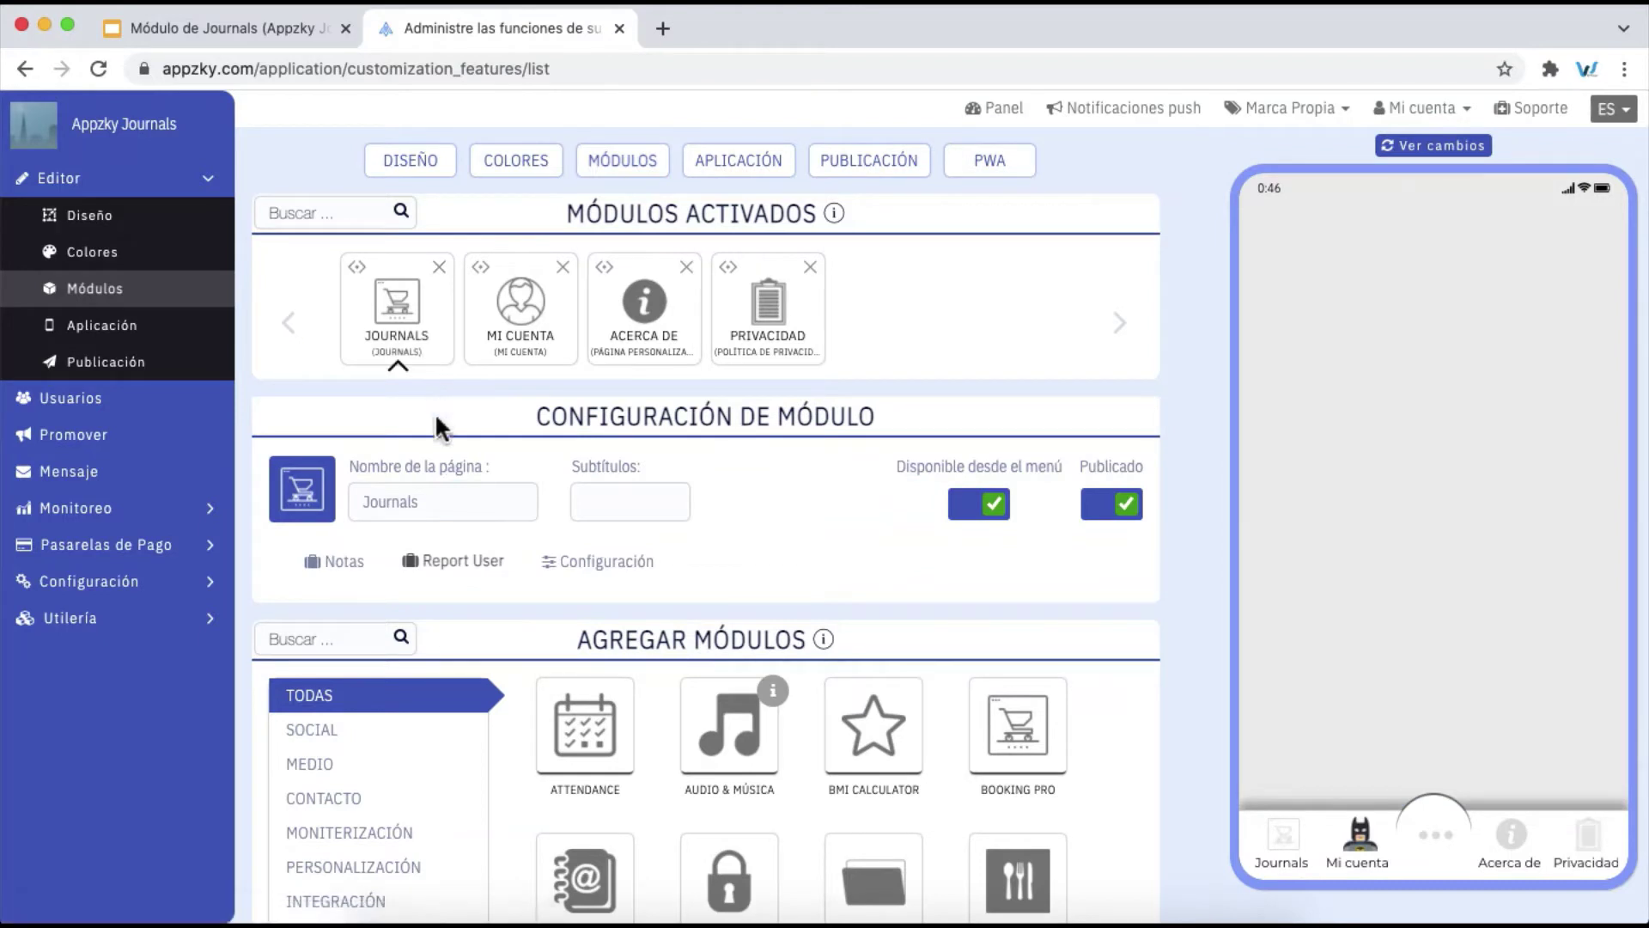
pyautogui.click(330, 487)
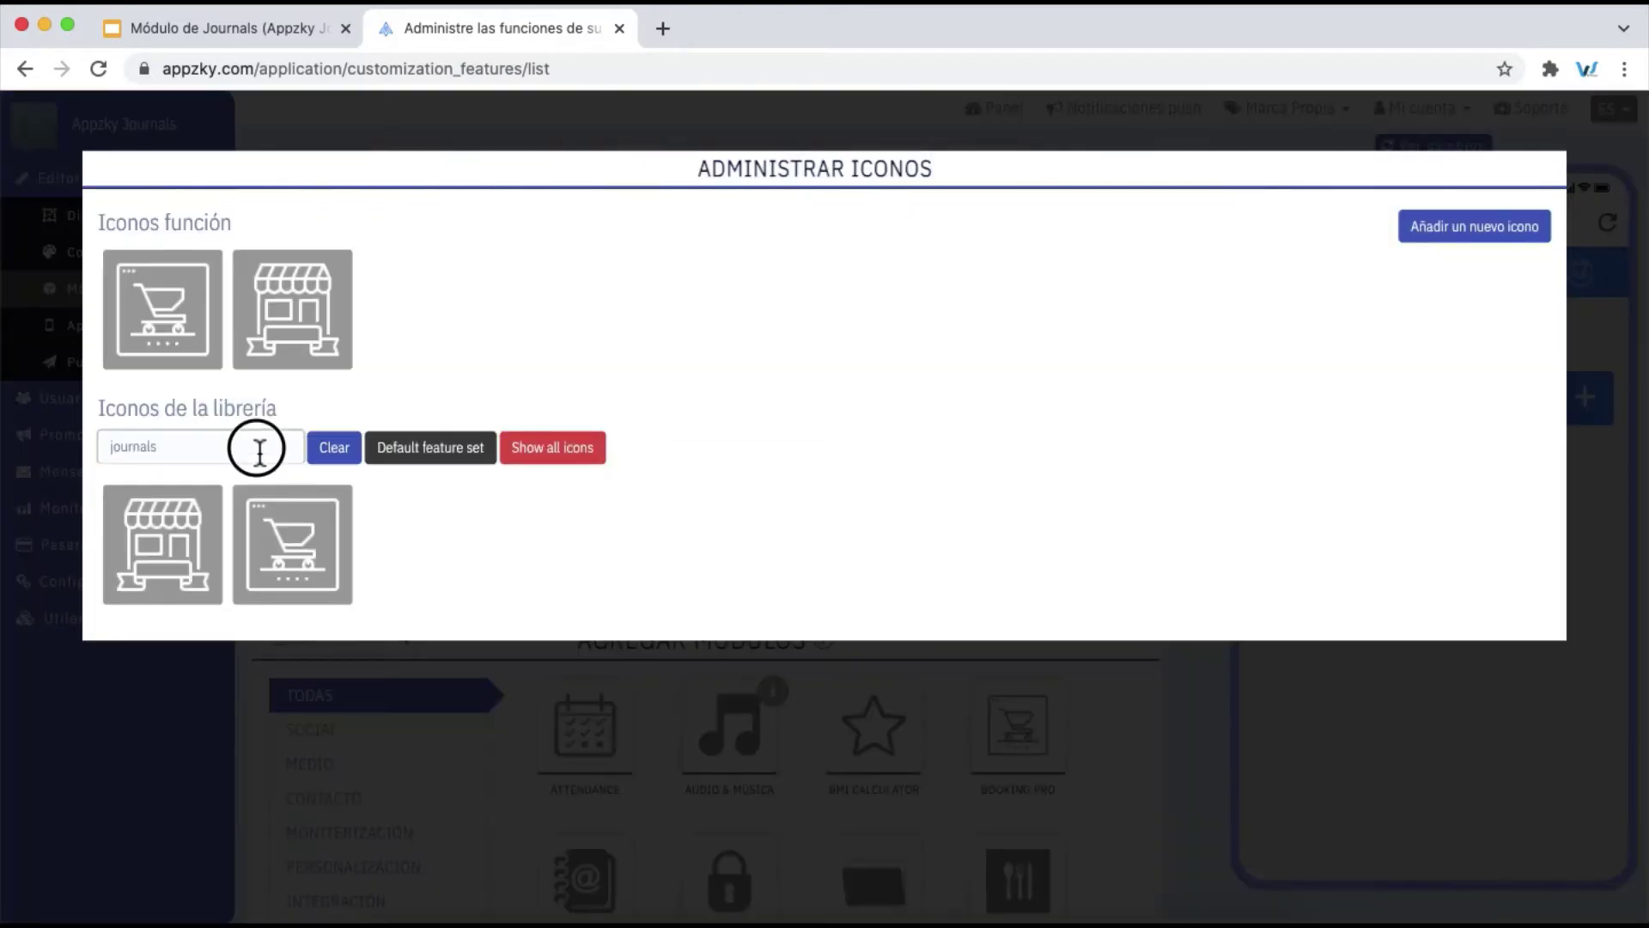
pyautogui.doubleClick(260, 449)
pyautogui.write('book')
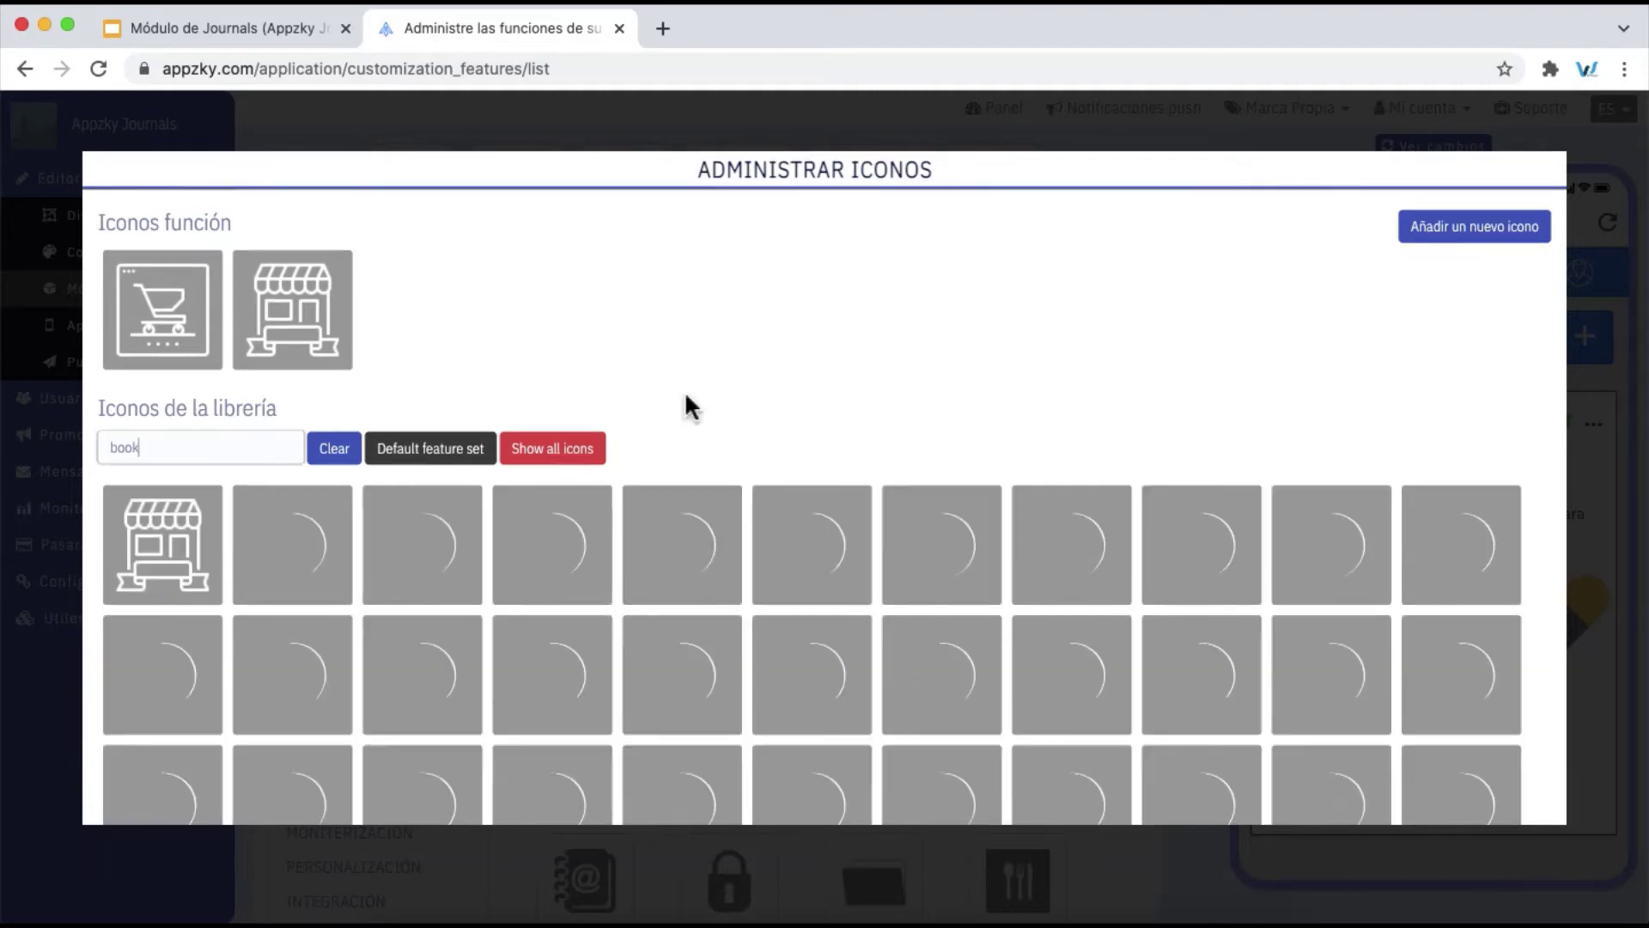
pyautogui.scroll(-1, 686, 402)
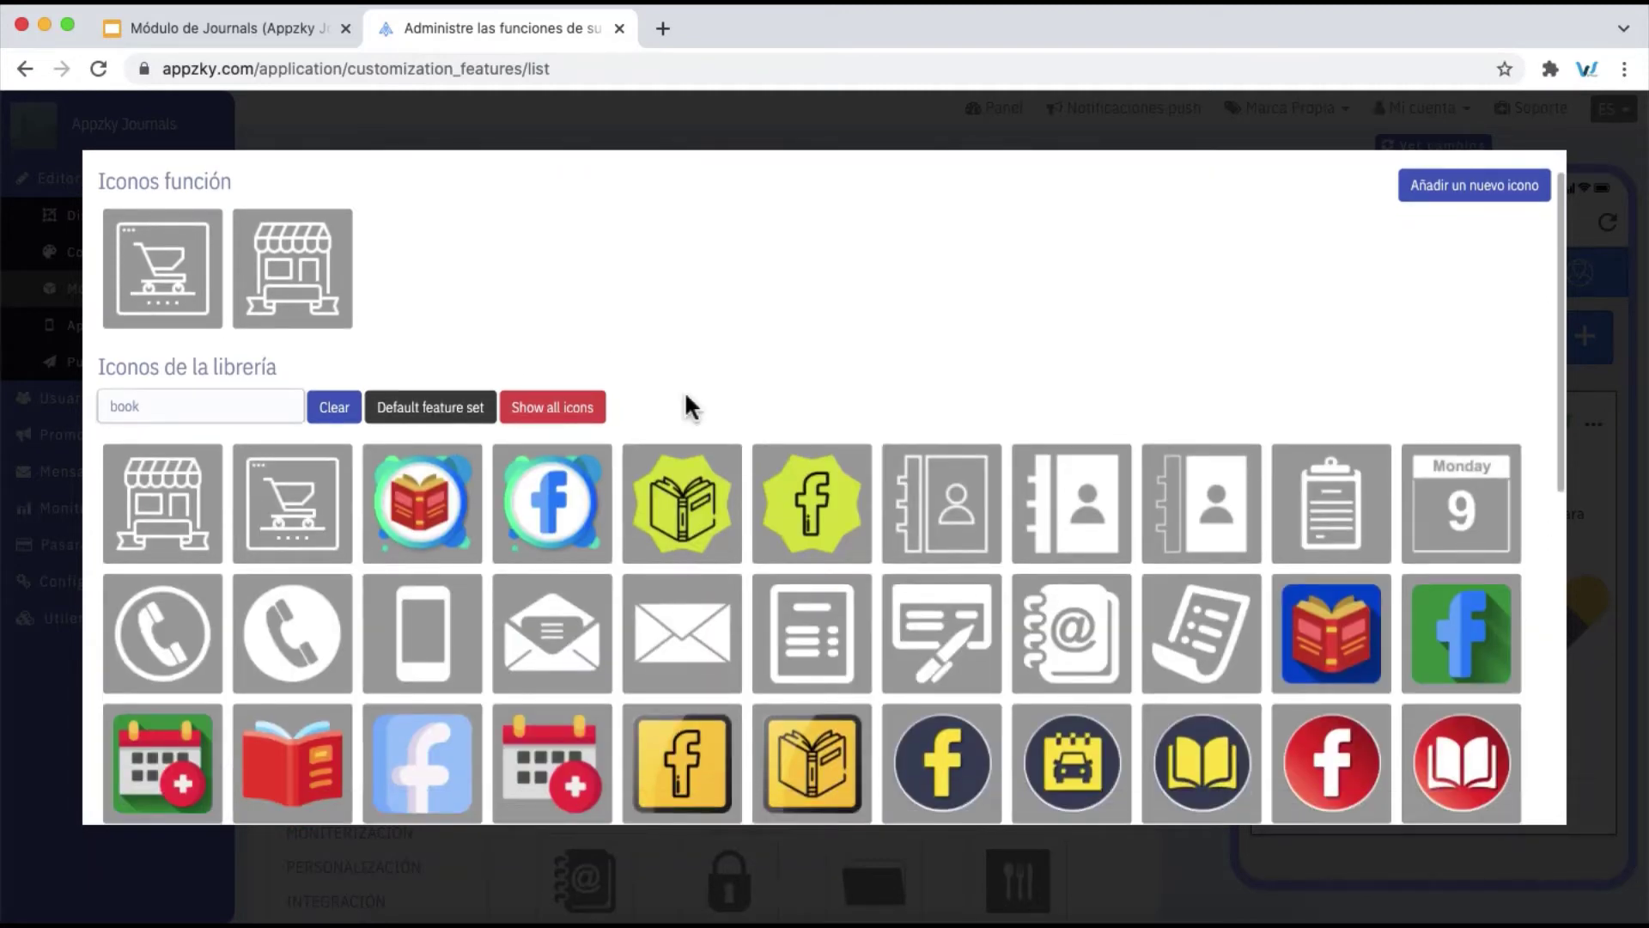
pyautogui.click(1207, 659)
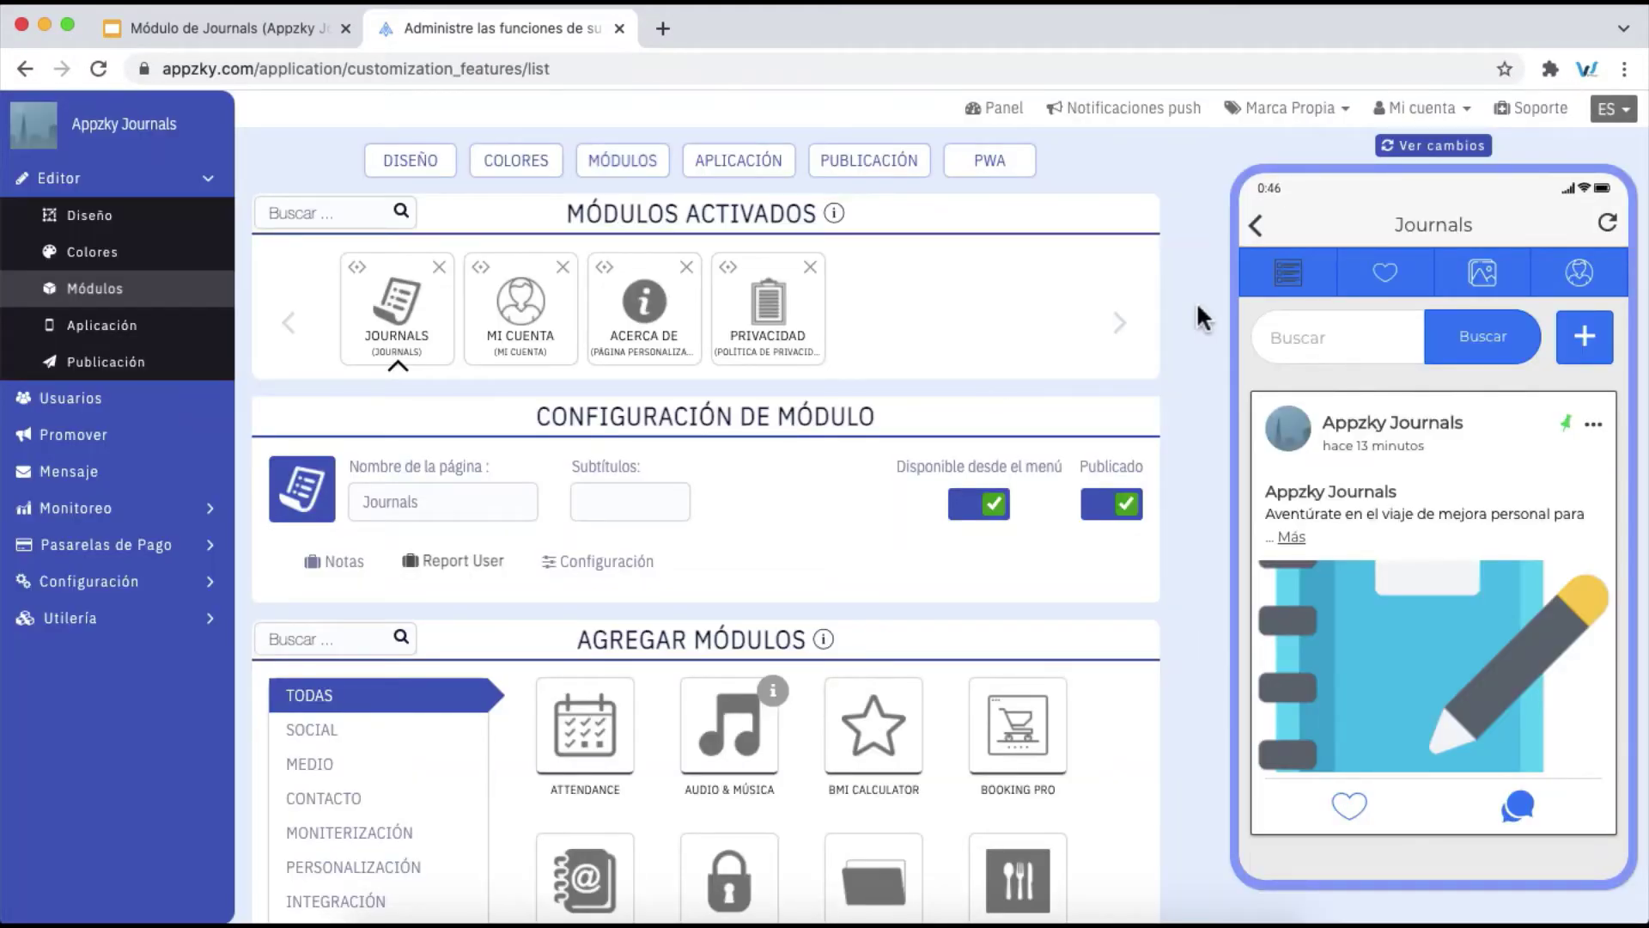
pyautogui.click(1432, 147)
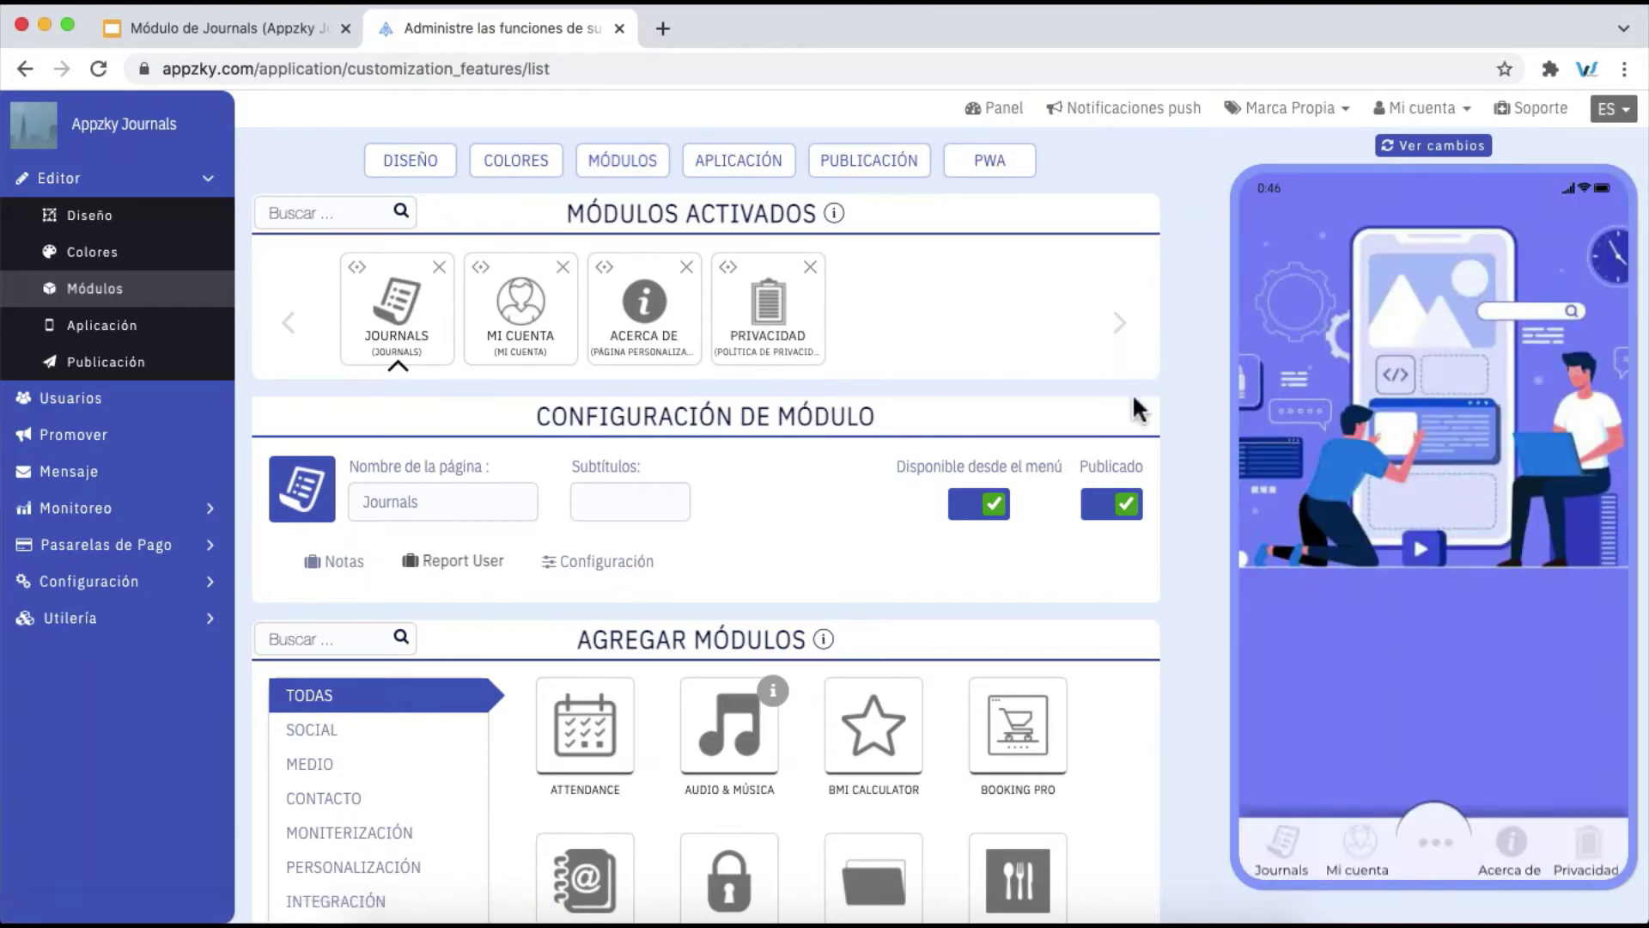
pyautogui.scroll(-10, 1148, 412)
pyautogui.scroll(10, 1149, 412)
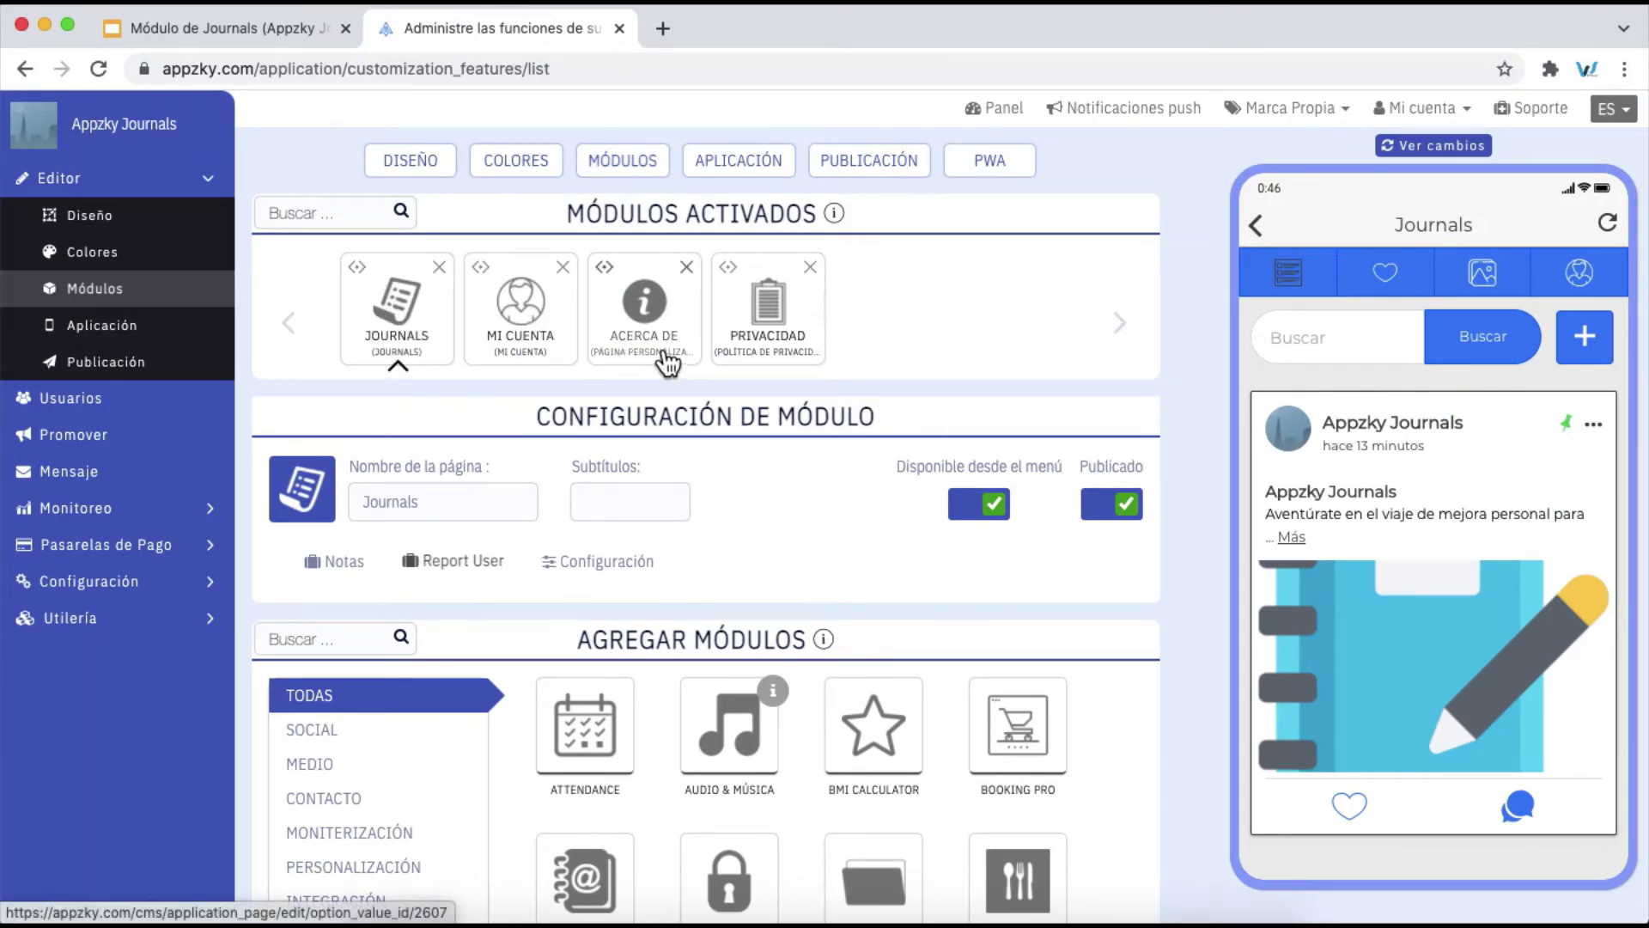
# - Copy the app name 'Appzky Journals' from slide 11, APLICACIÓN, and return to the app settings
pyautogui.press('super+alt+Left')
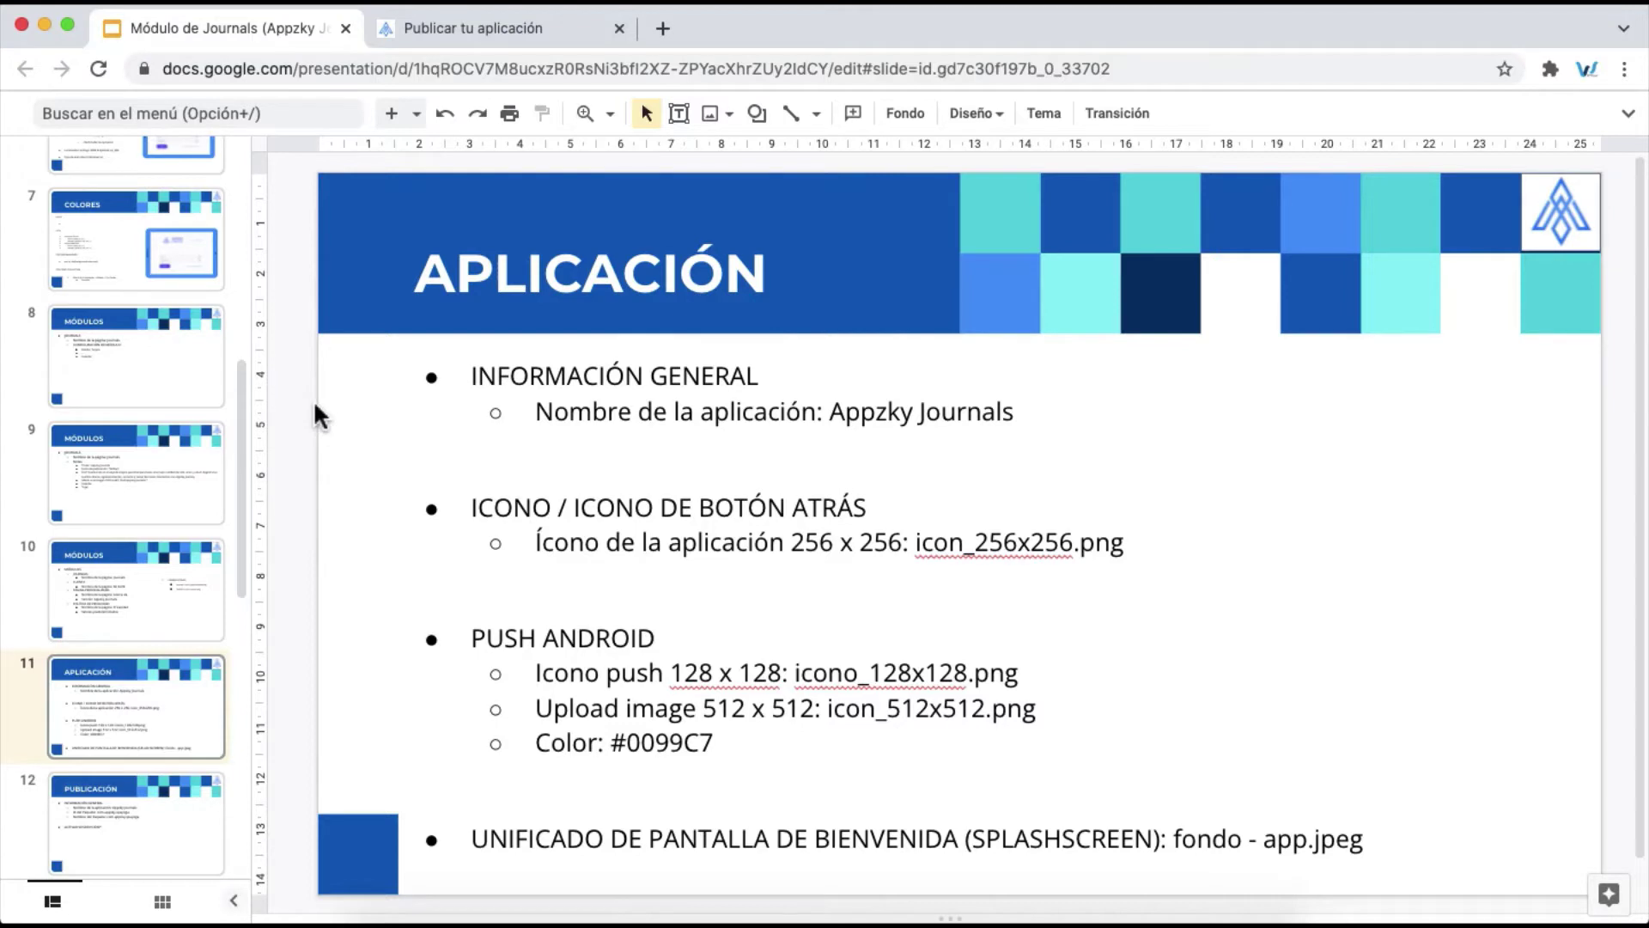
pyautogui.moveTo(836, 413); pyautogui.dragTo(1013, 415)
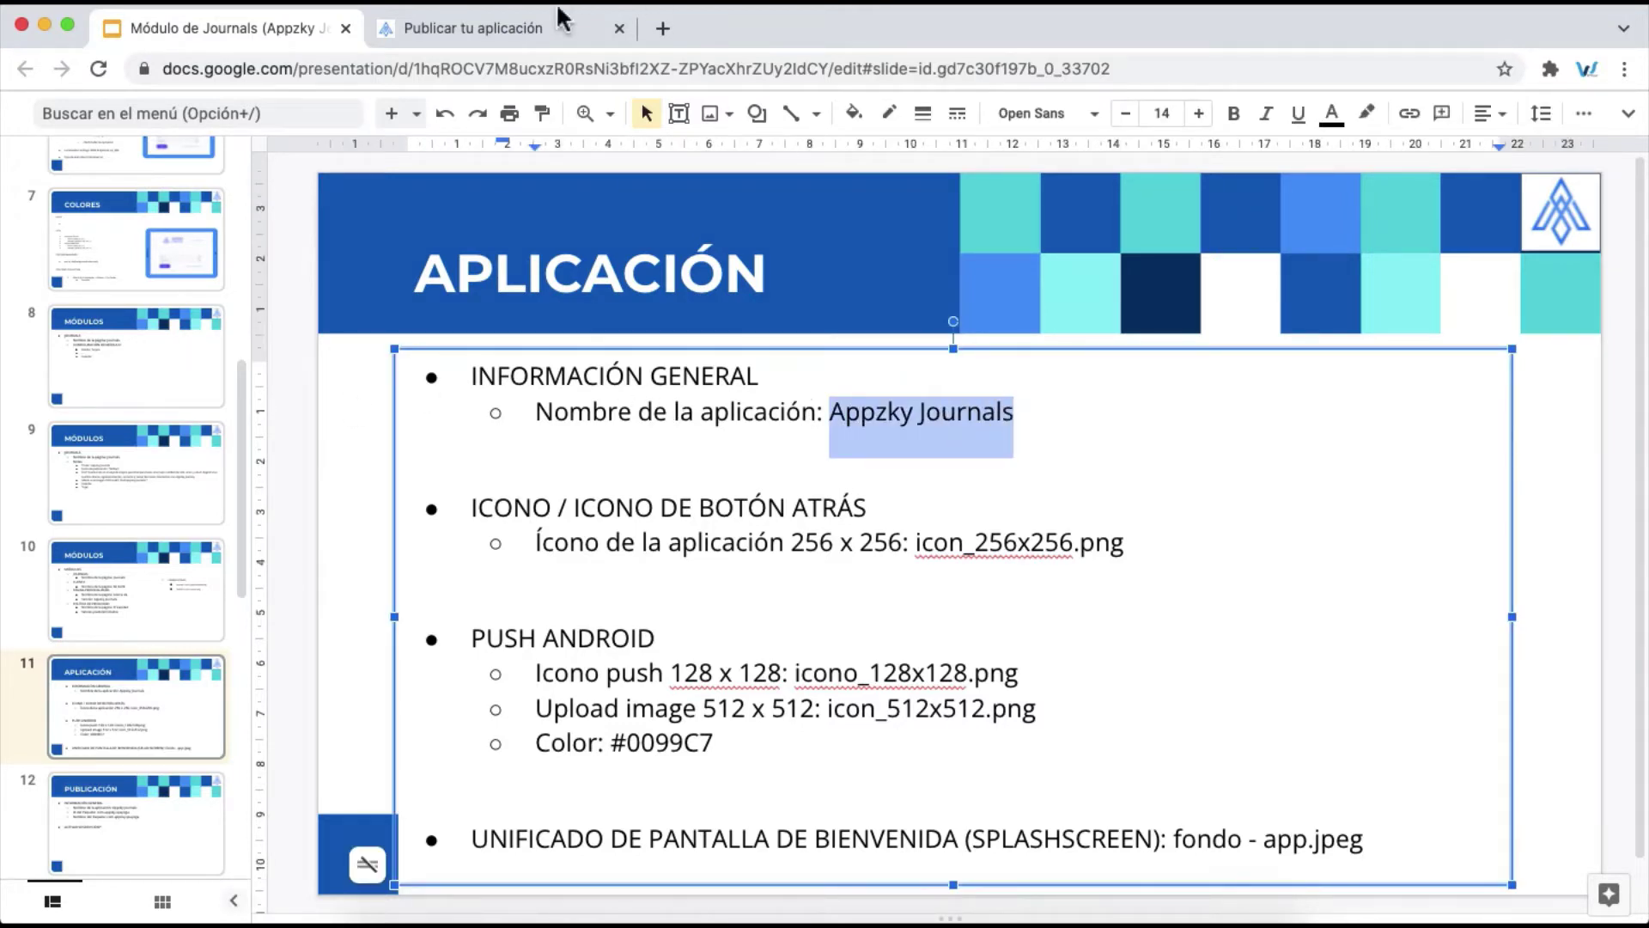
pyautogui.click(547, 27)
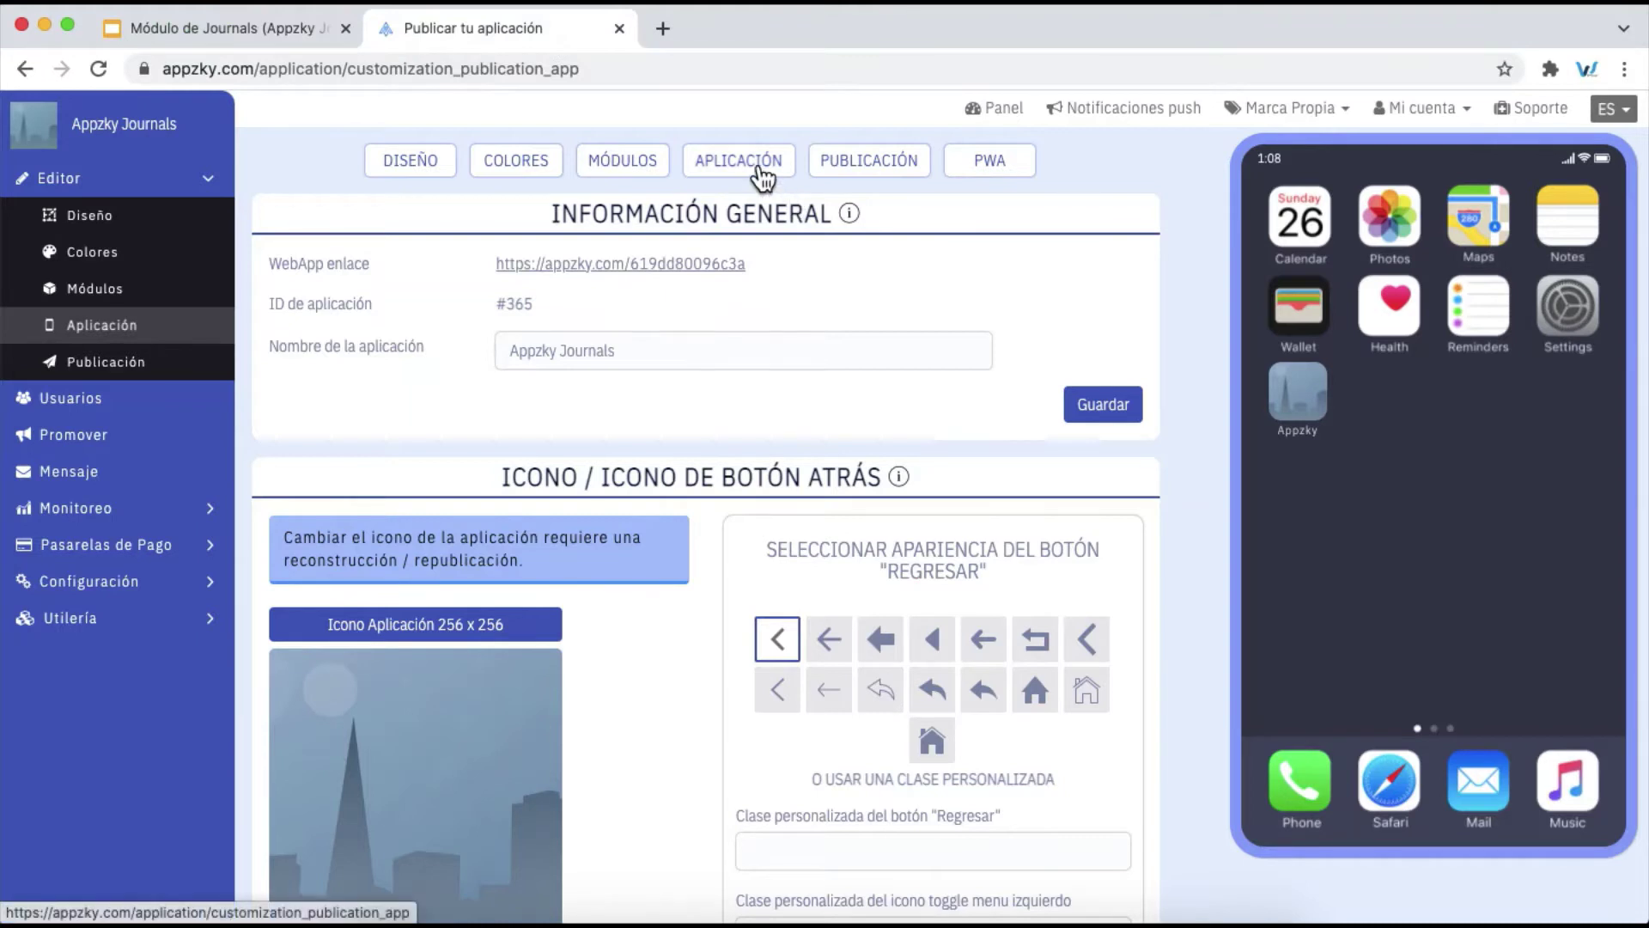
# - Upload icon_256x256.jpeg as the 256 x 256 app icon, keeping the existing app name
pyautogui.click(301, 344)
pyautogui.moveTo(606, 352); pyautogui.dragTo(421, 382)
pyautogui.click(547, 371)
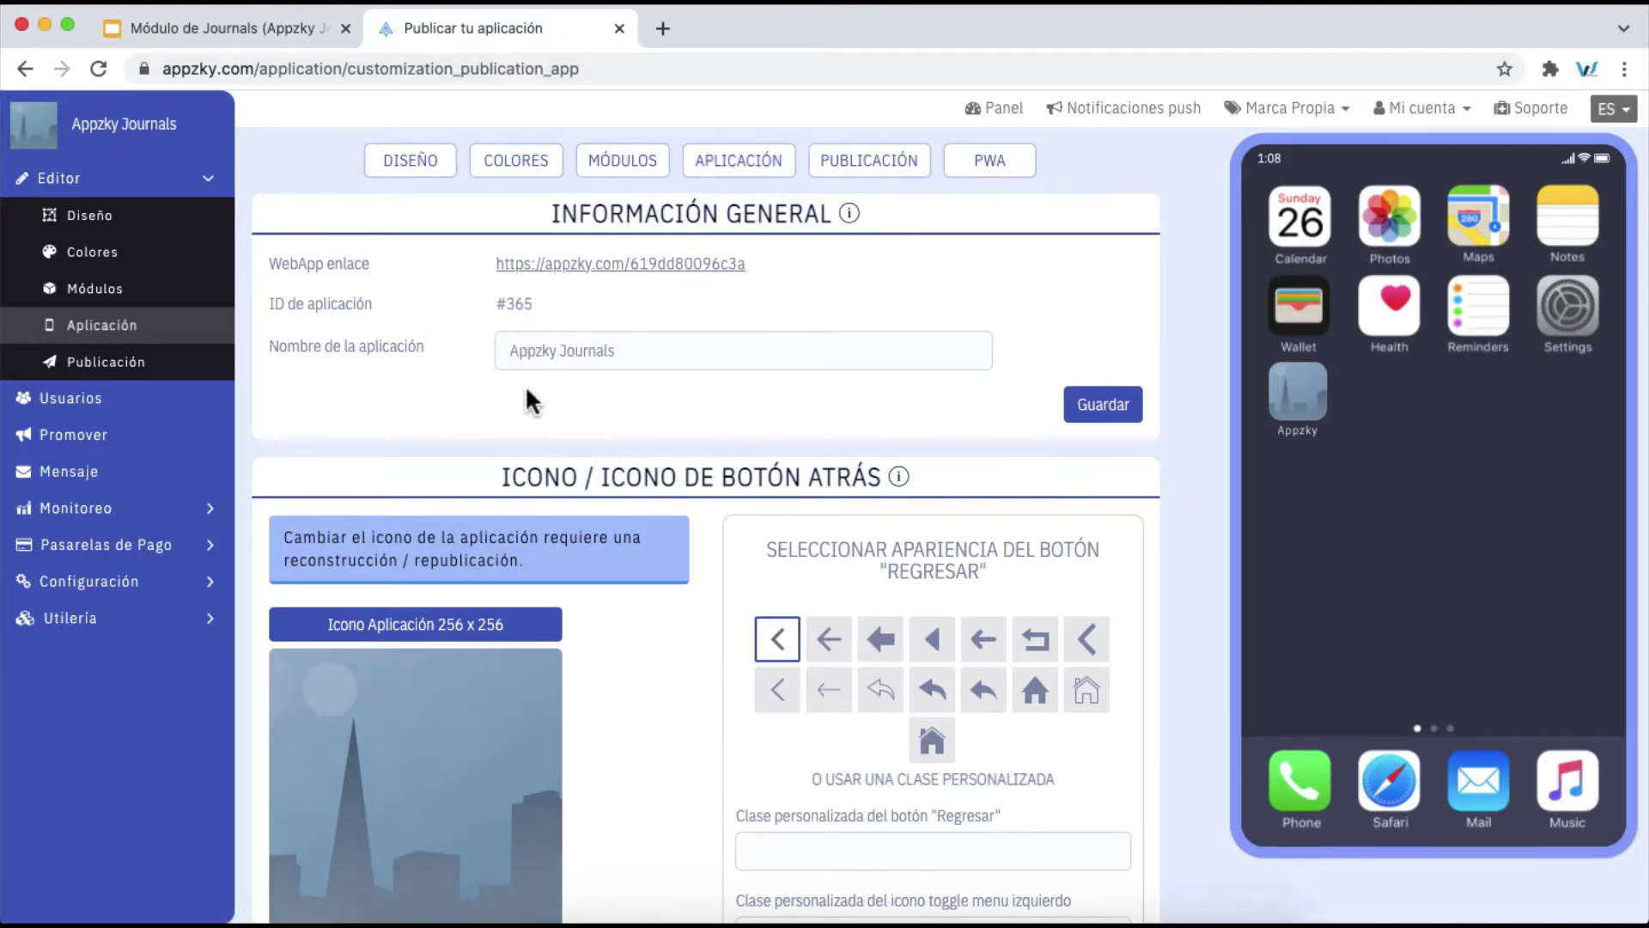
pyautogui.scroll(-5, 532, 426)
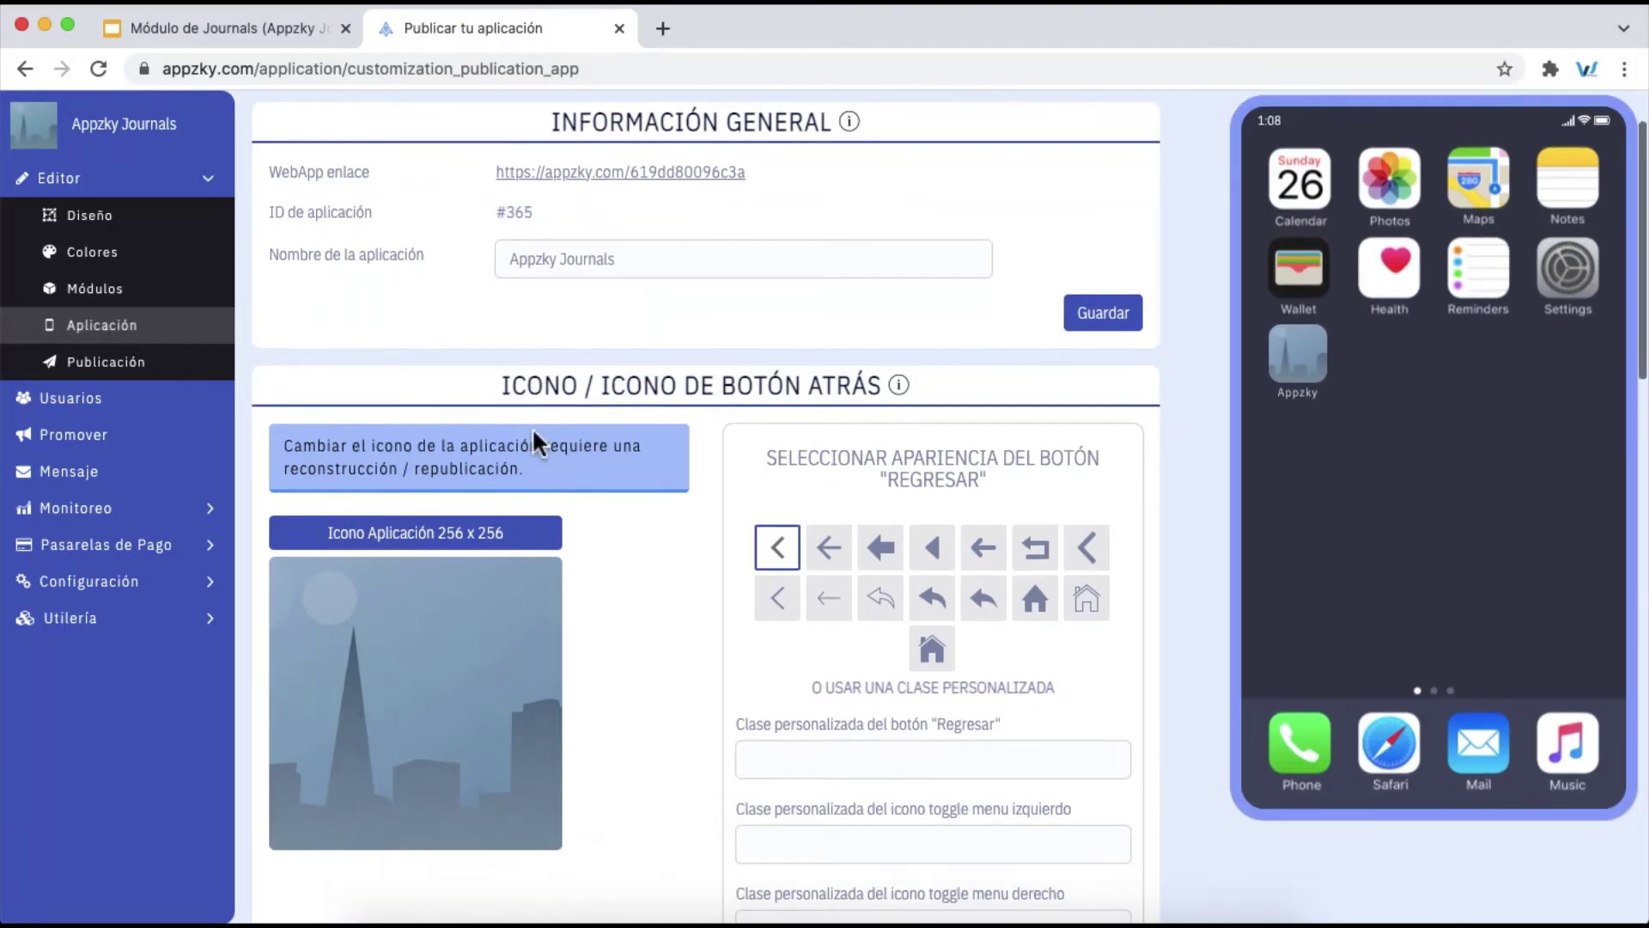
pyautogui.scroll(-2, 622, 464)
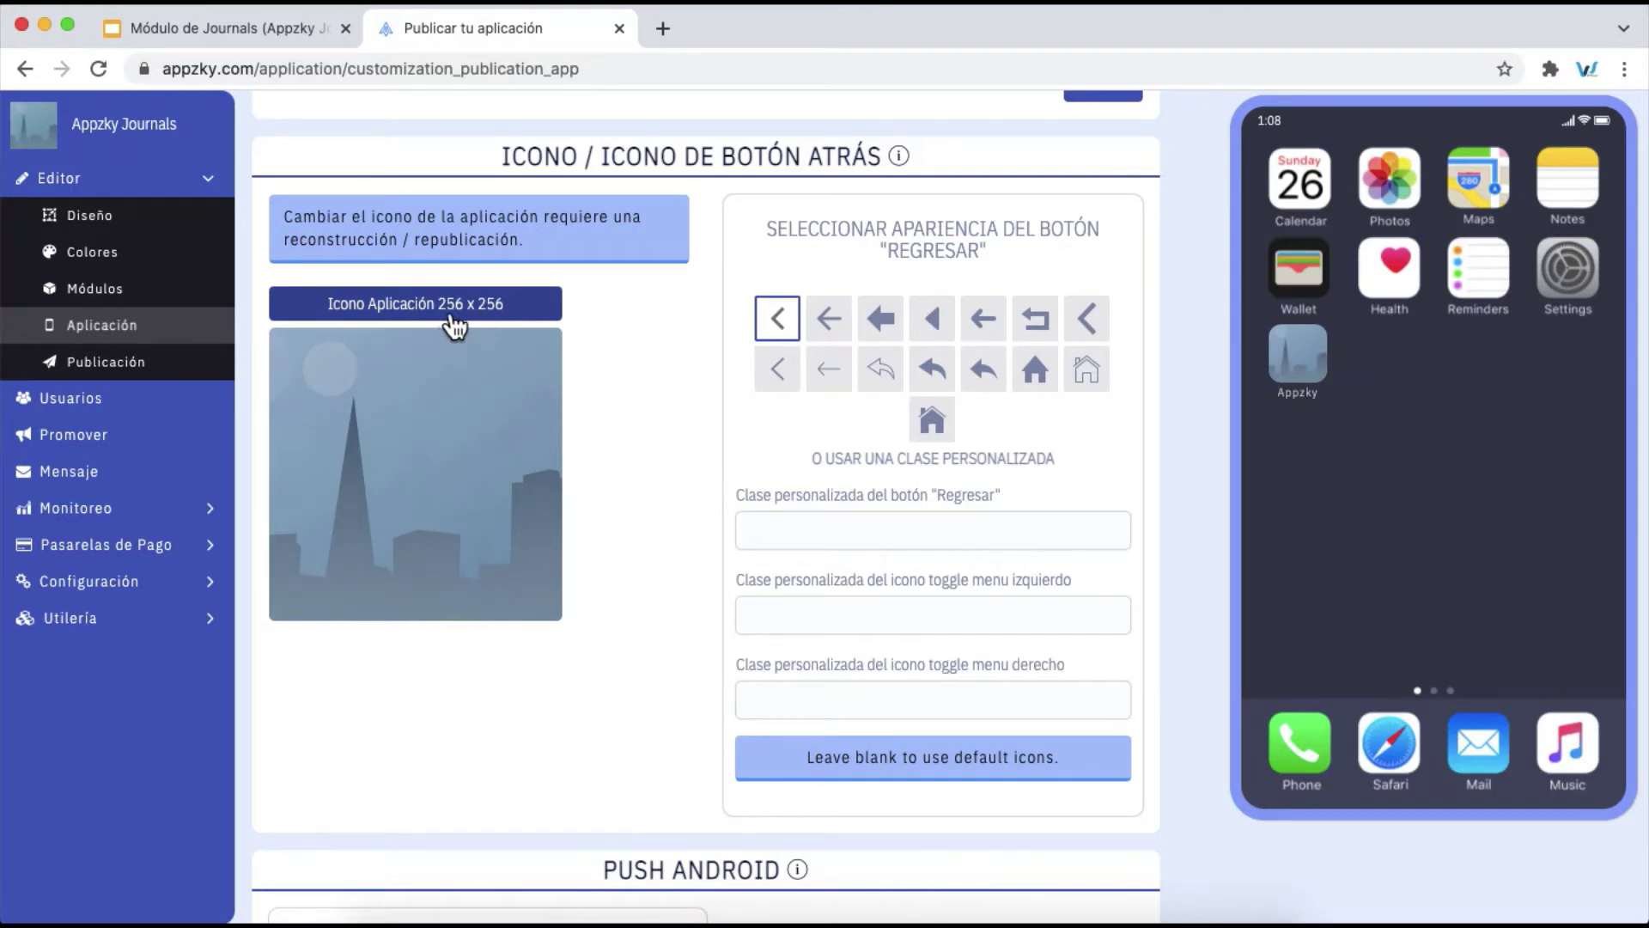
pyautogui.scroll(-15, 601, 382)
pyautogui.scroll(1, 600, 379)
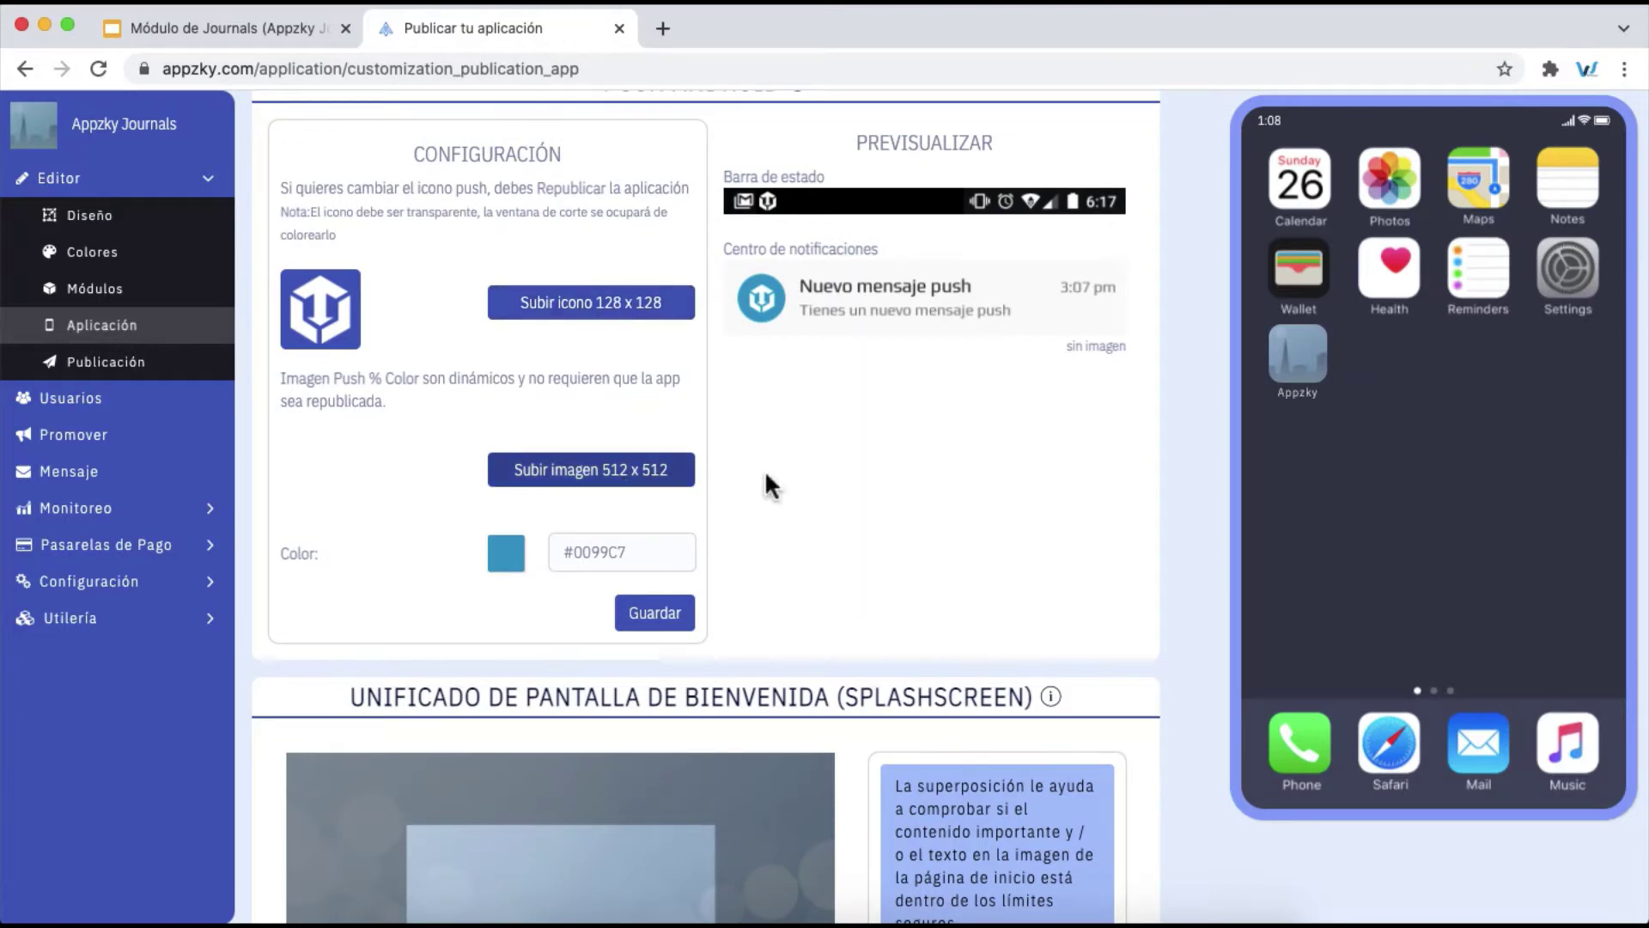
pyautogui.scroll(15, 766, 469)
pyautogui.click(478, 303)
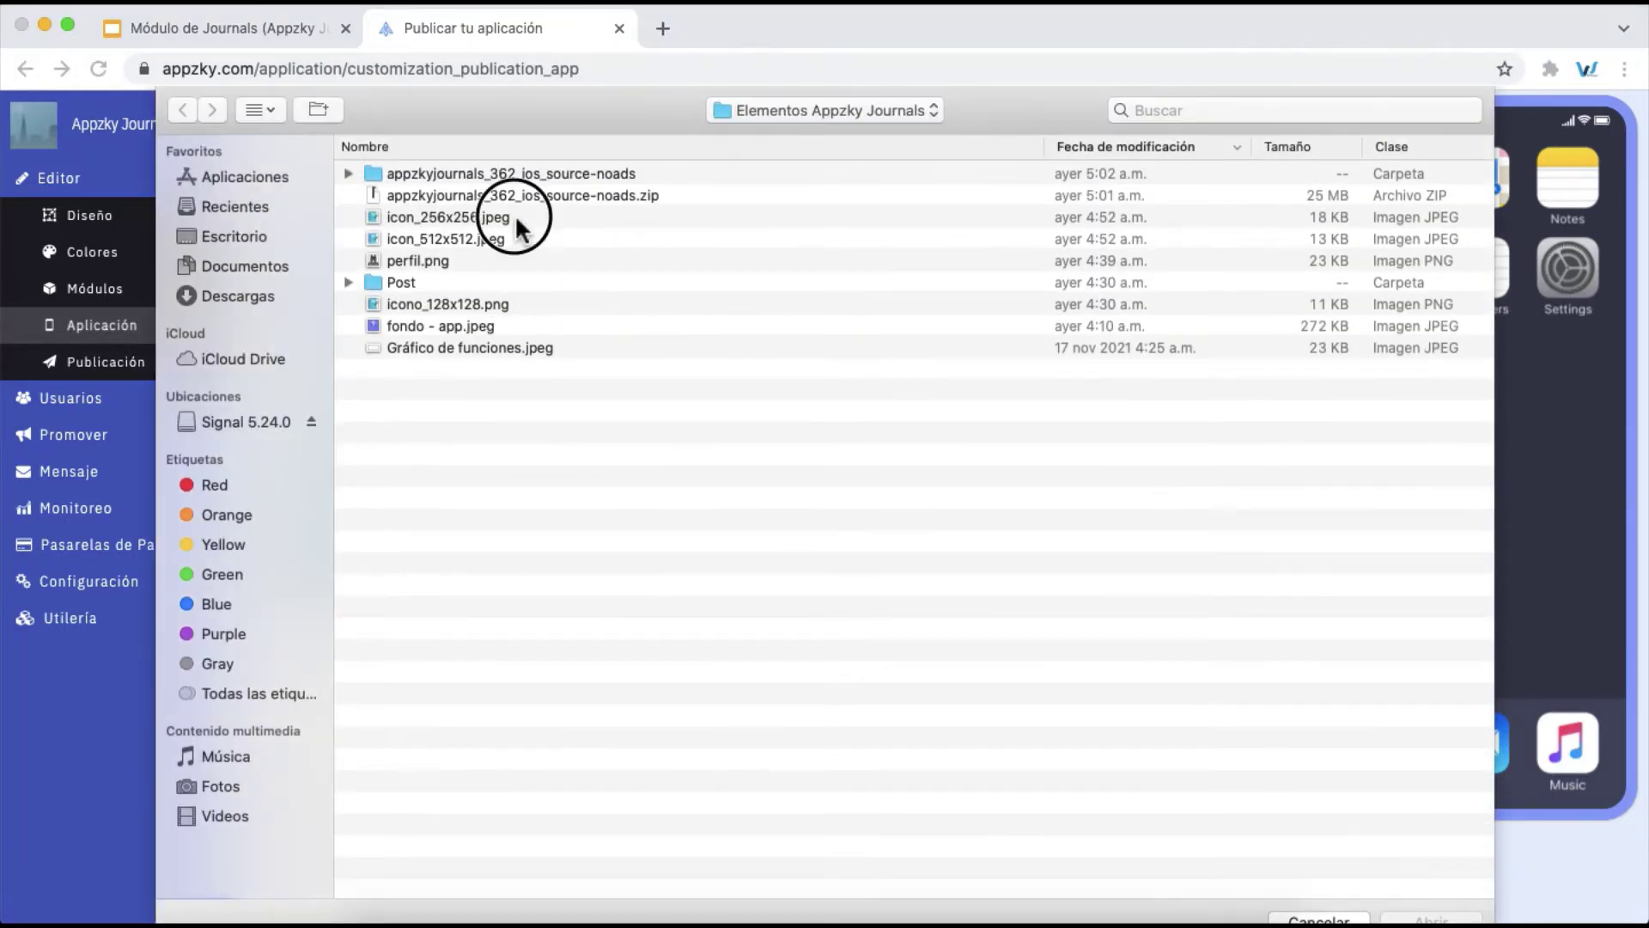
pyautogui.doubleClick(513, 213)
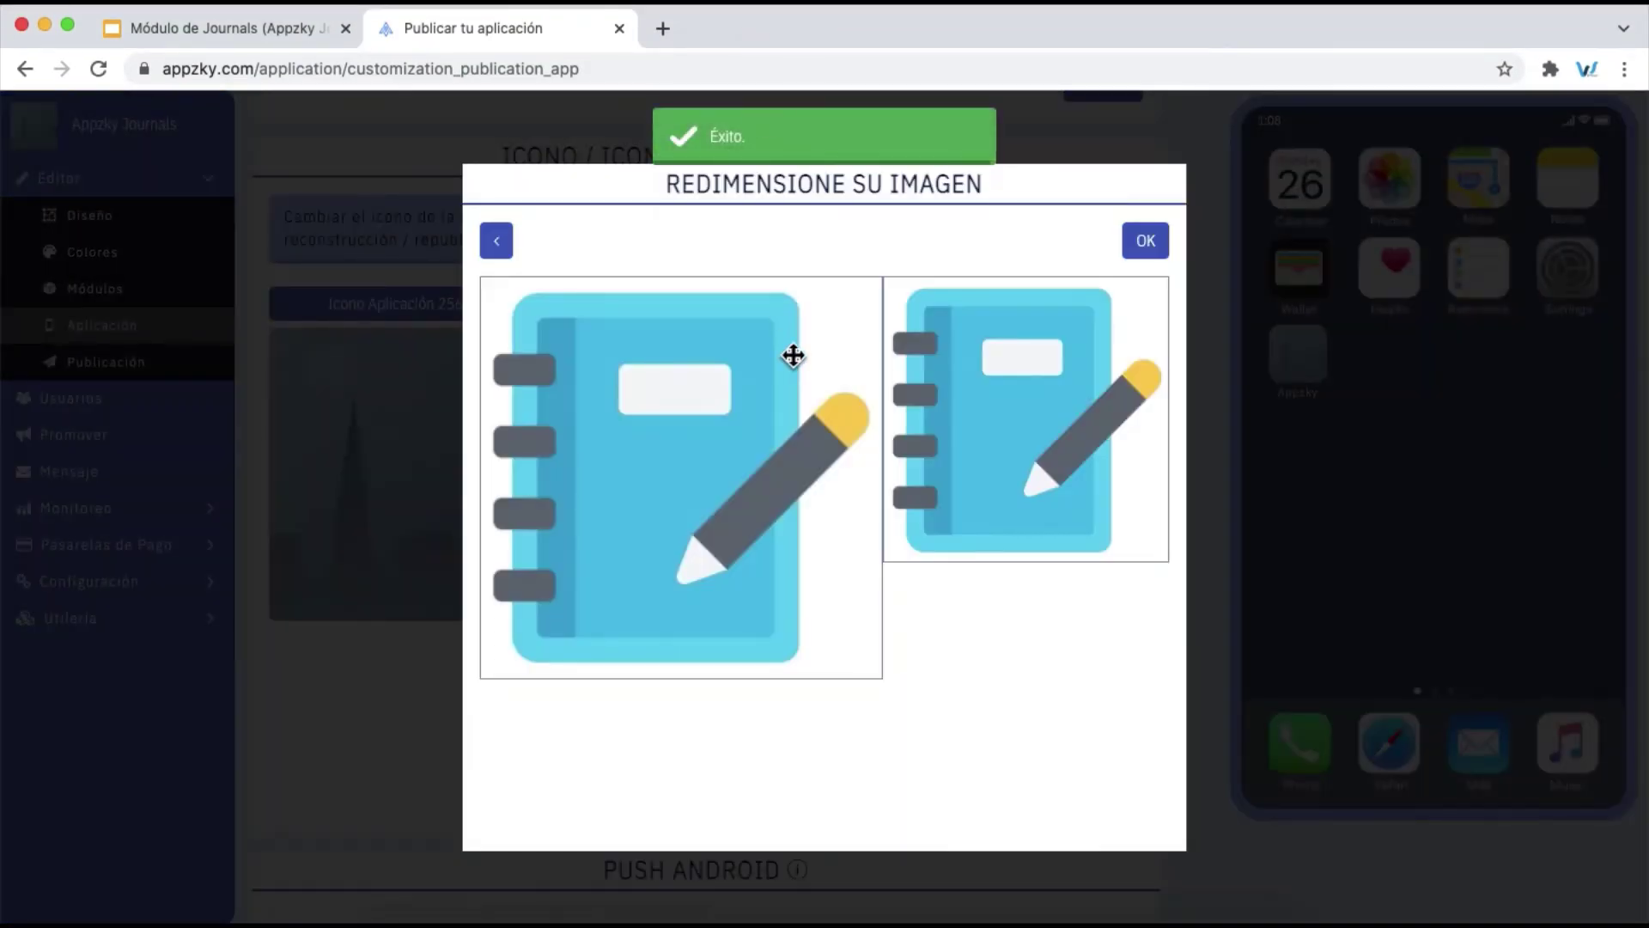
pyautogui.click(1137, 245)
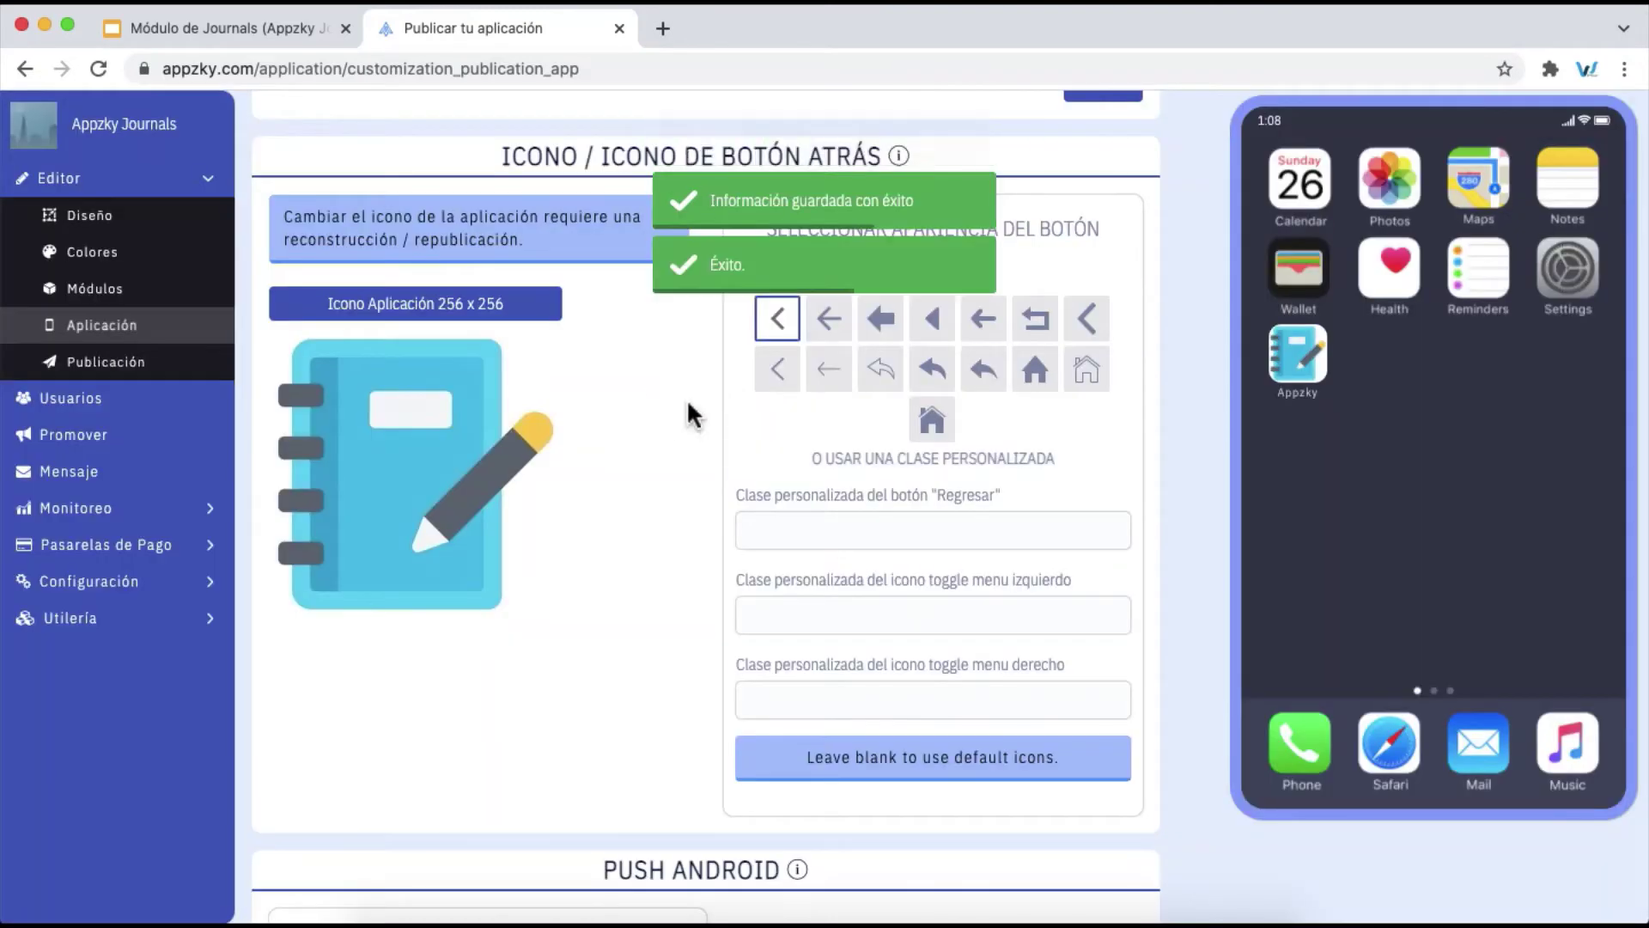
# - Upload icono_128x128.png as the push icon and icon_512x512.jpeg as the push image, accepting both crops
pyautogui.scroll(-9, 687, 399)
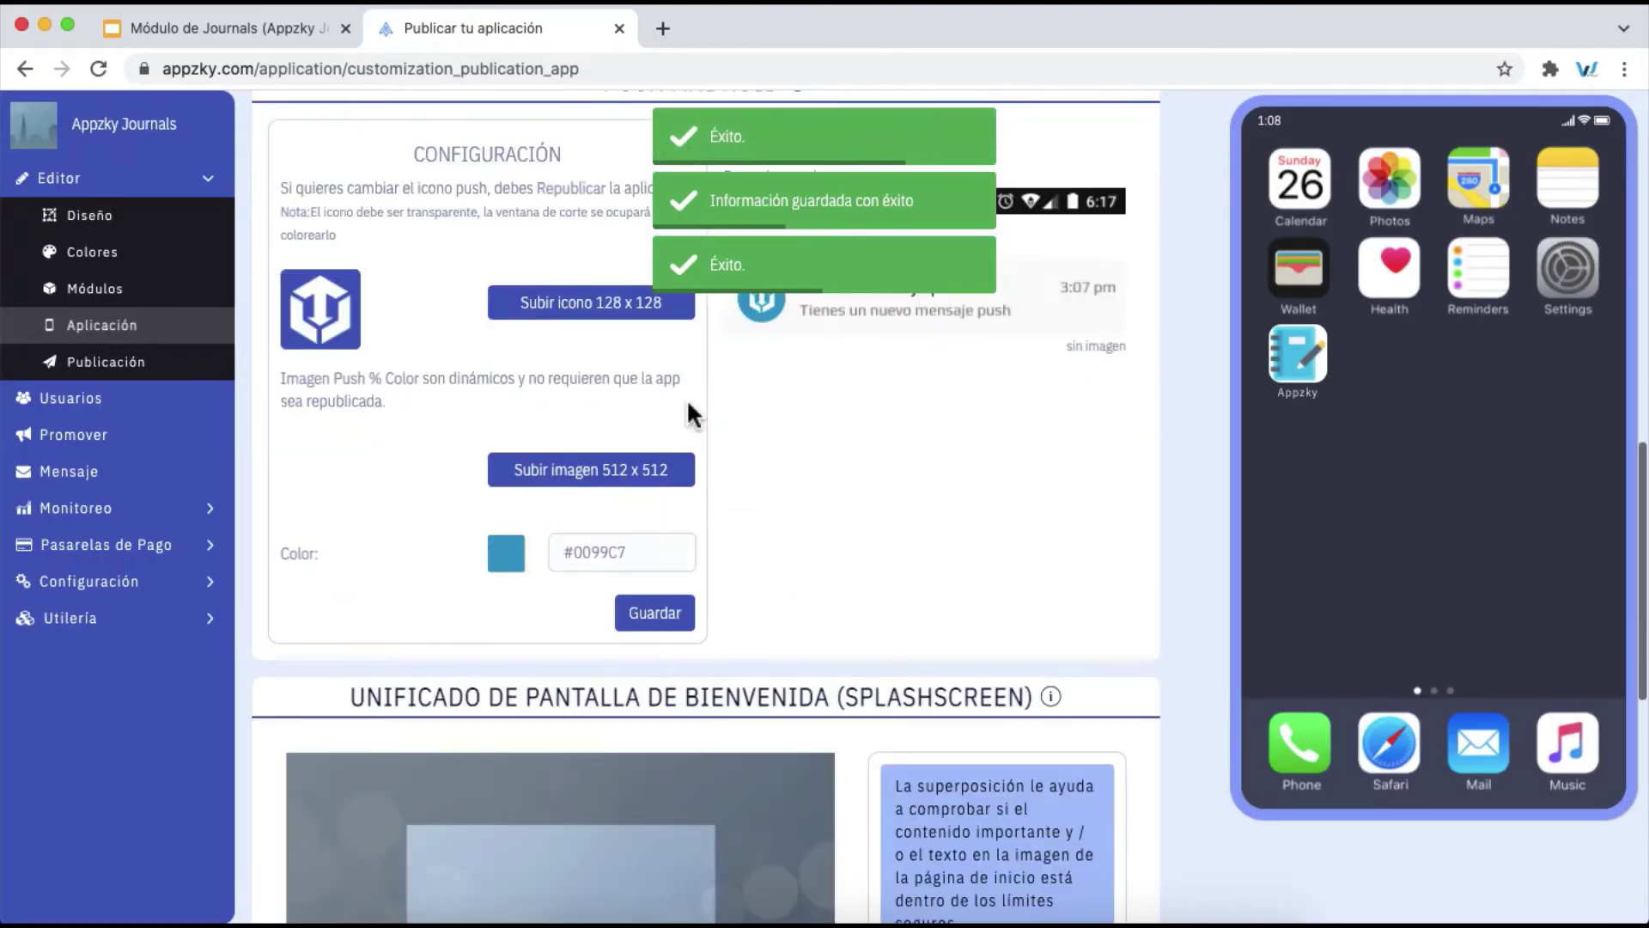
pyautogui.click(631, 331)
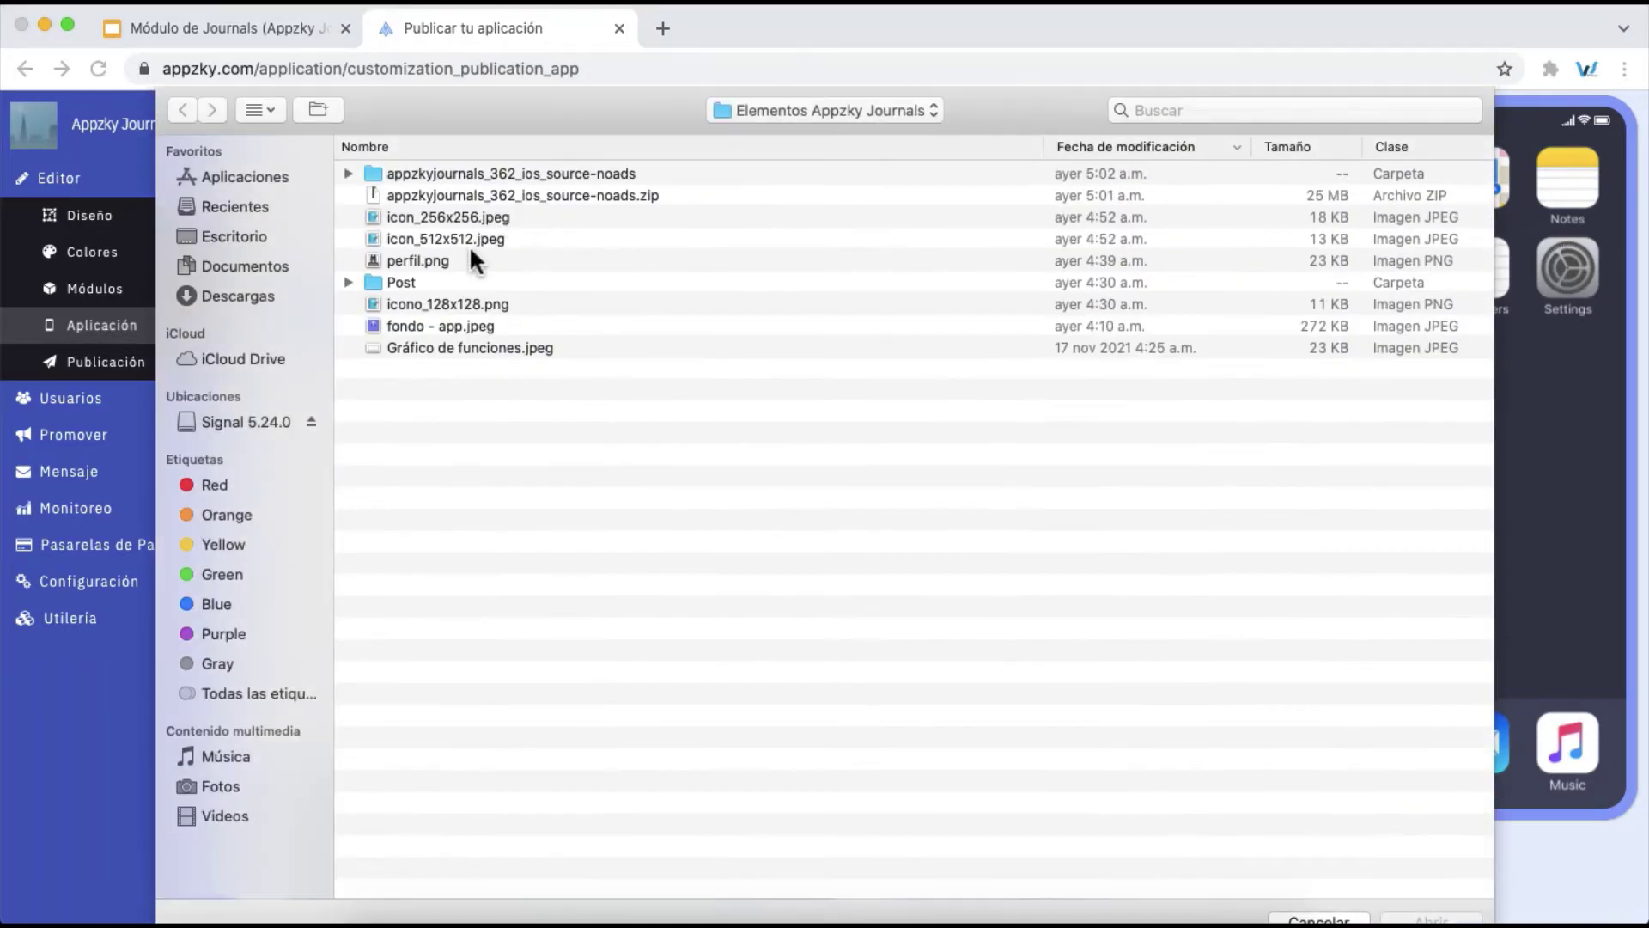
pyautogui.doubleClick(469, 304)
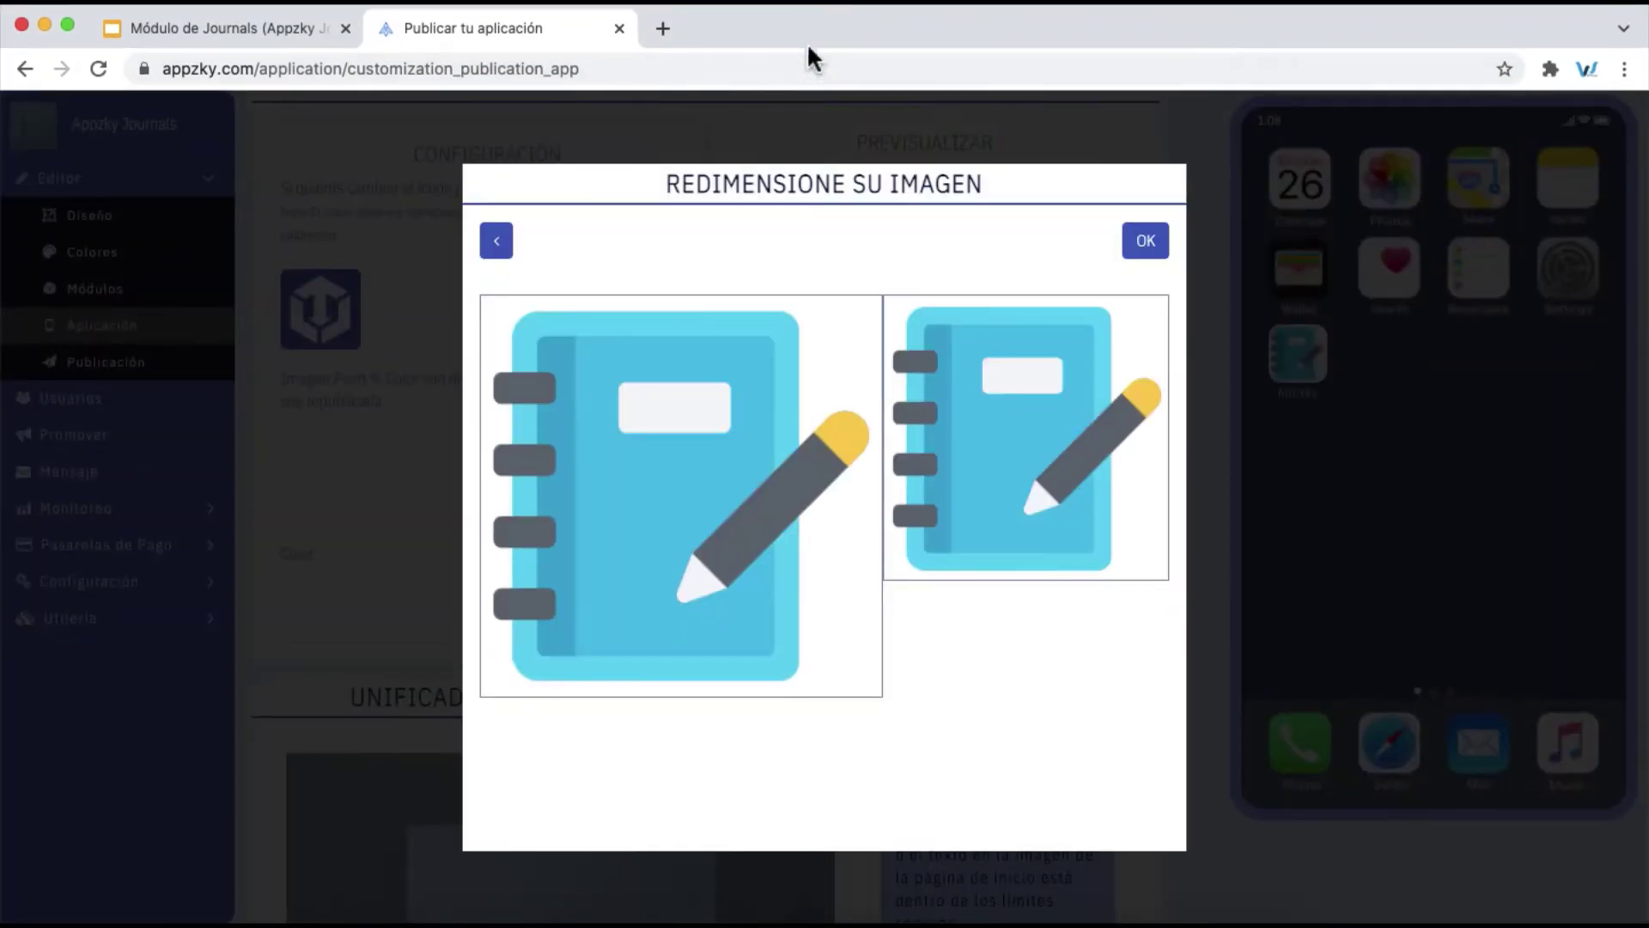
pyautogui.click(1145, 240)
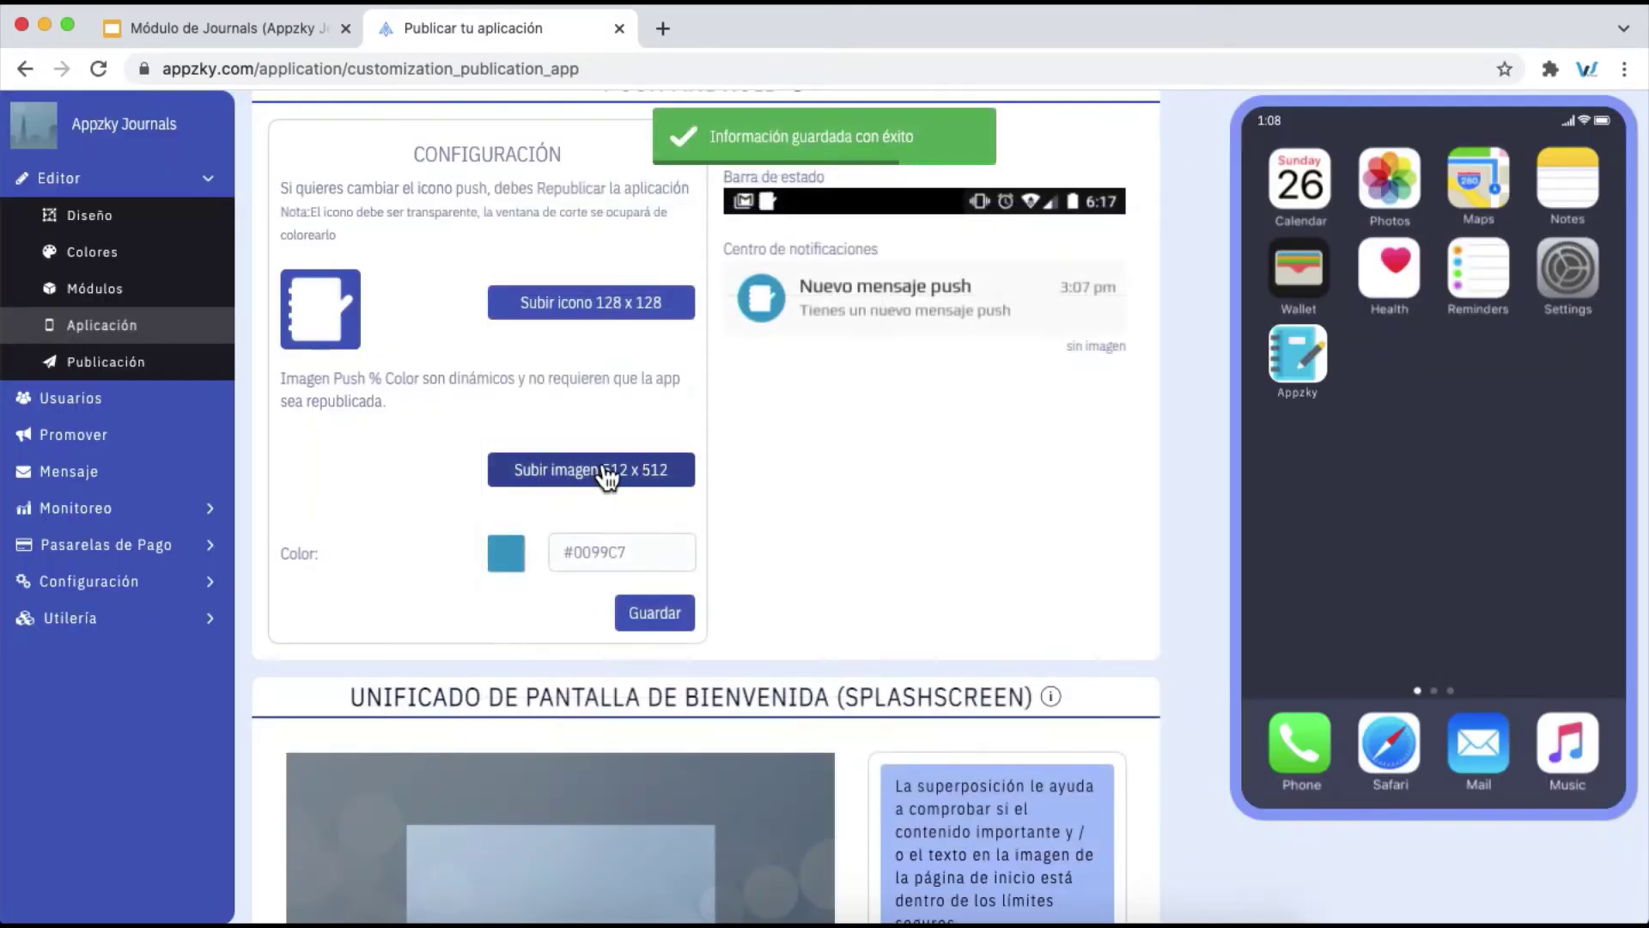
pyautogui.click(607, 472)
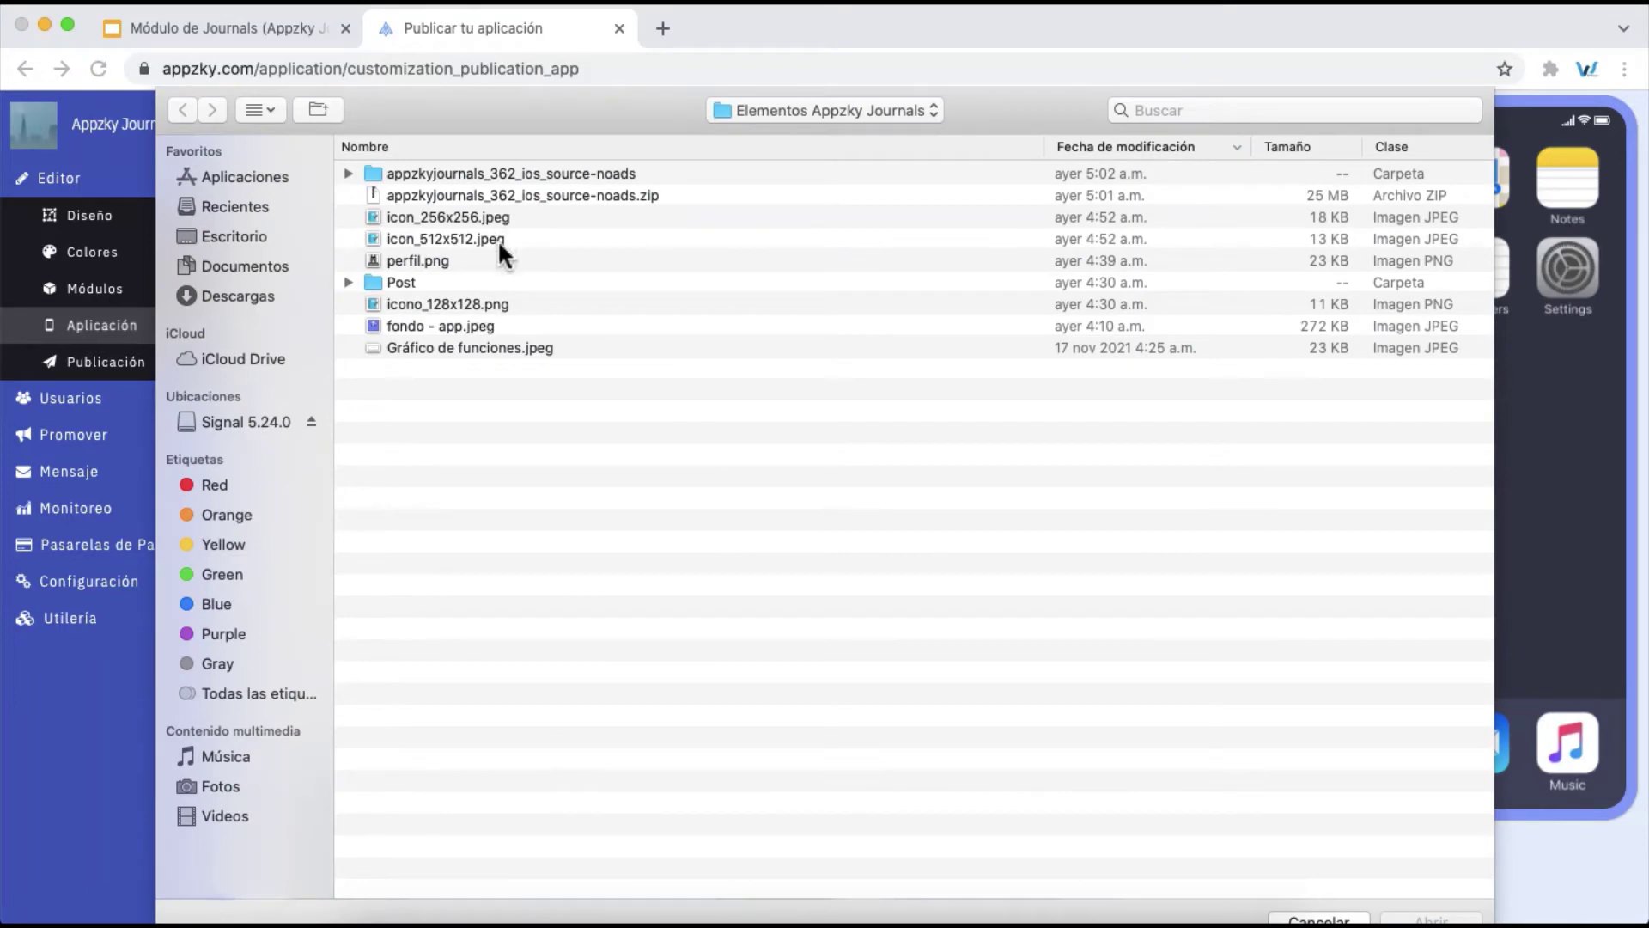
pyautogui.doubleClick(497, 240)
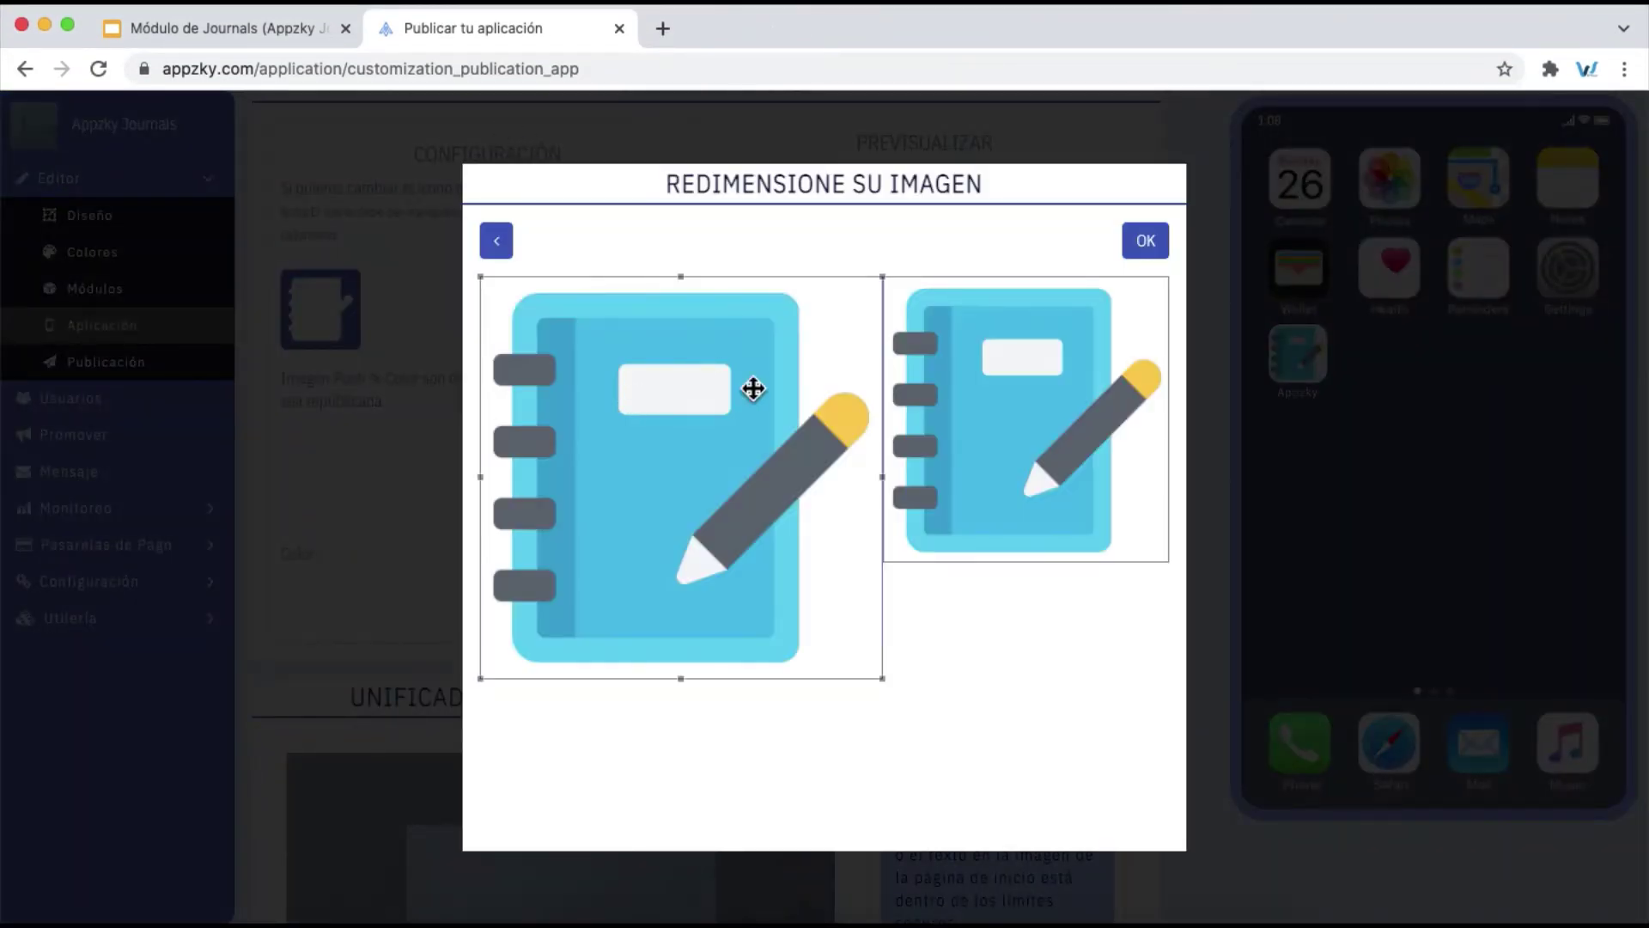
pyautogui.click(1161, 251)
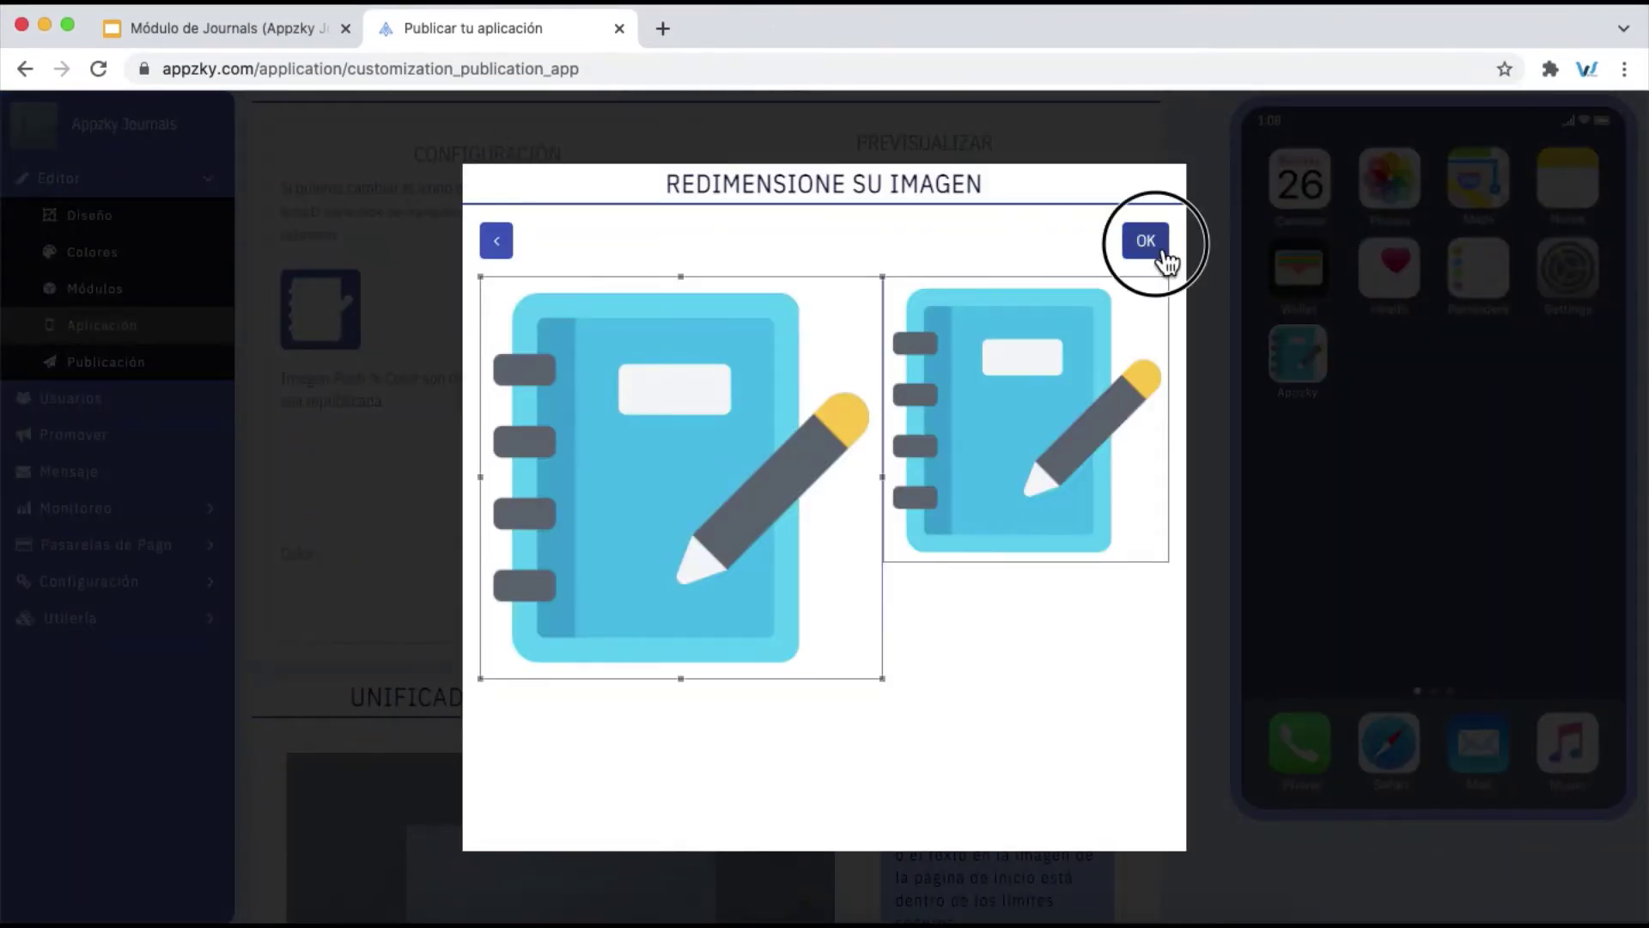
# - Set the push colour to 0099C7, copied from the slide, and save the push settings
pyautogui.hotkey('ctrl', 'shift', 'Tab')
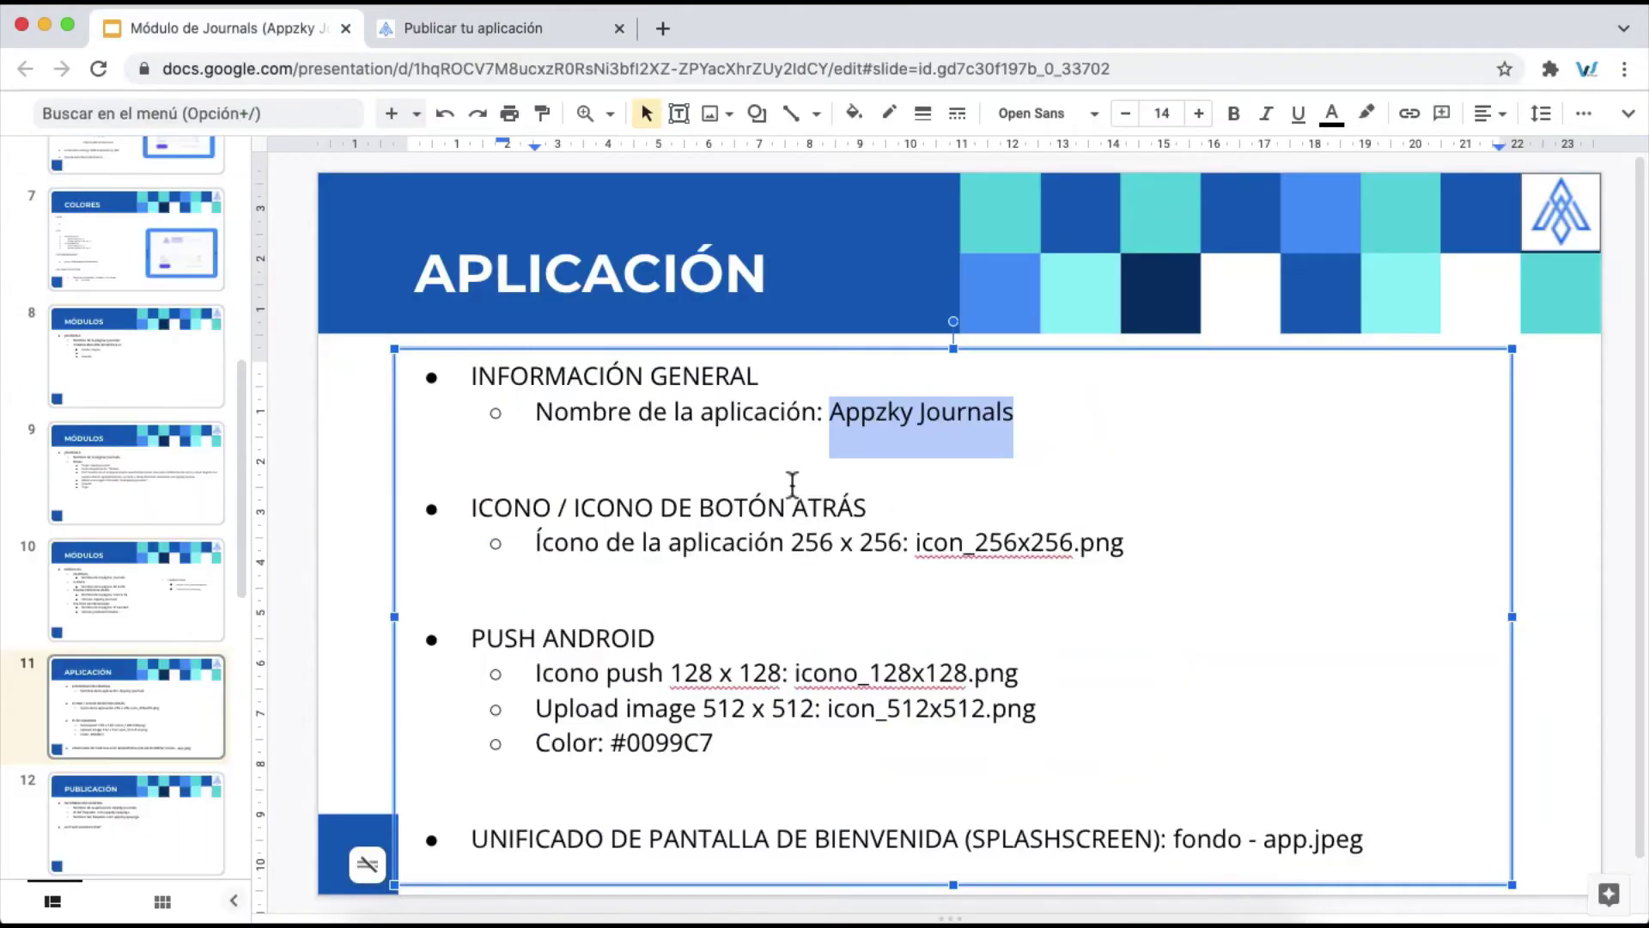
pyautogui.doubleClick(662, 744)
pyautogui.hotkey('ctrl', 'c')
pyautogui.hotkey('ctrl', 'Tab')
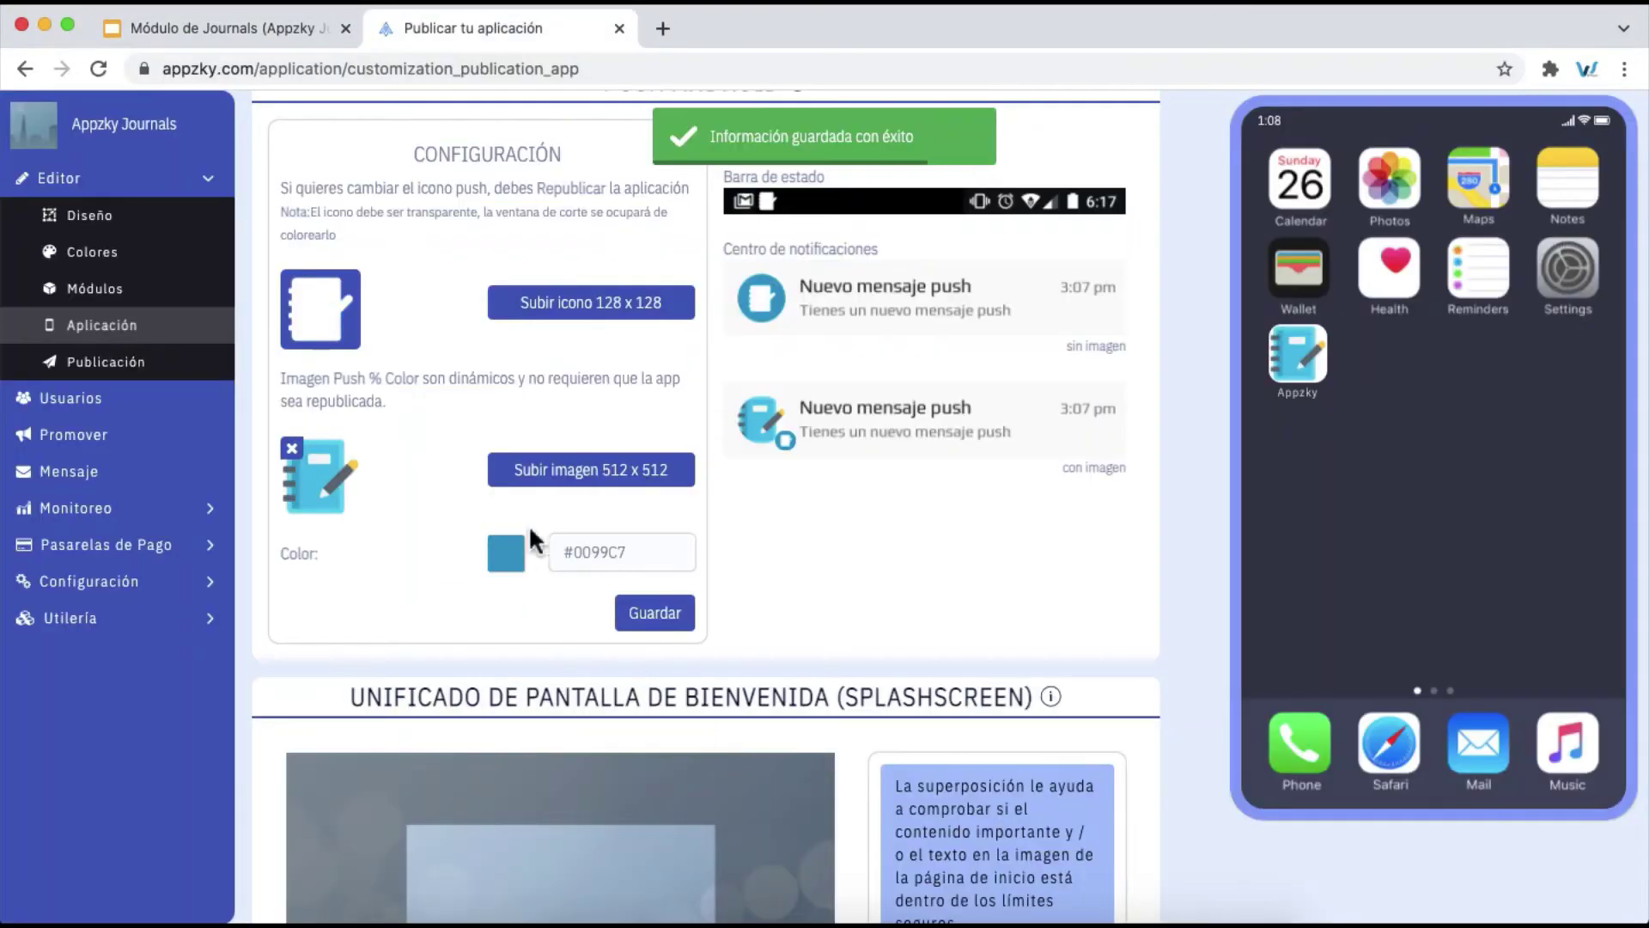
pyautogui.click(511, 549)
pyautogui.moveTo(598, 624); pyautogui.dragTo(586, 650)
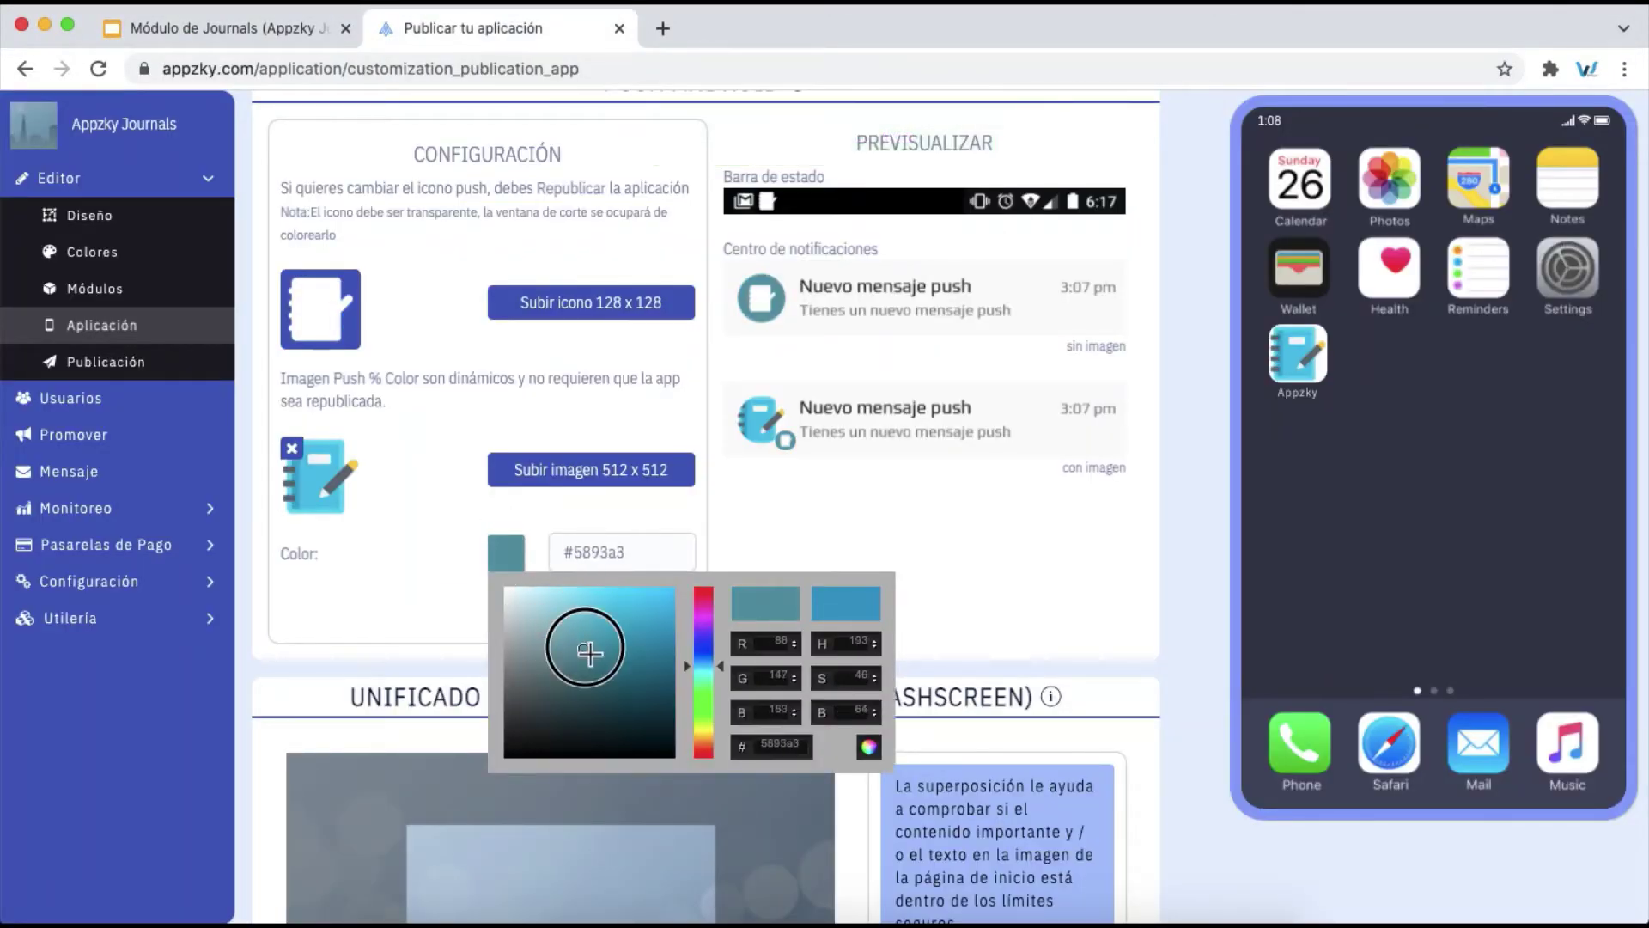
pyautogui.doubleClick(593, 554)
pyautogui.hotkey('ctrl', 'v')
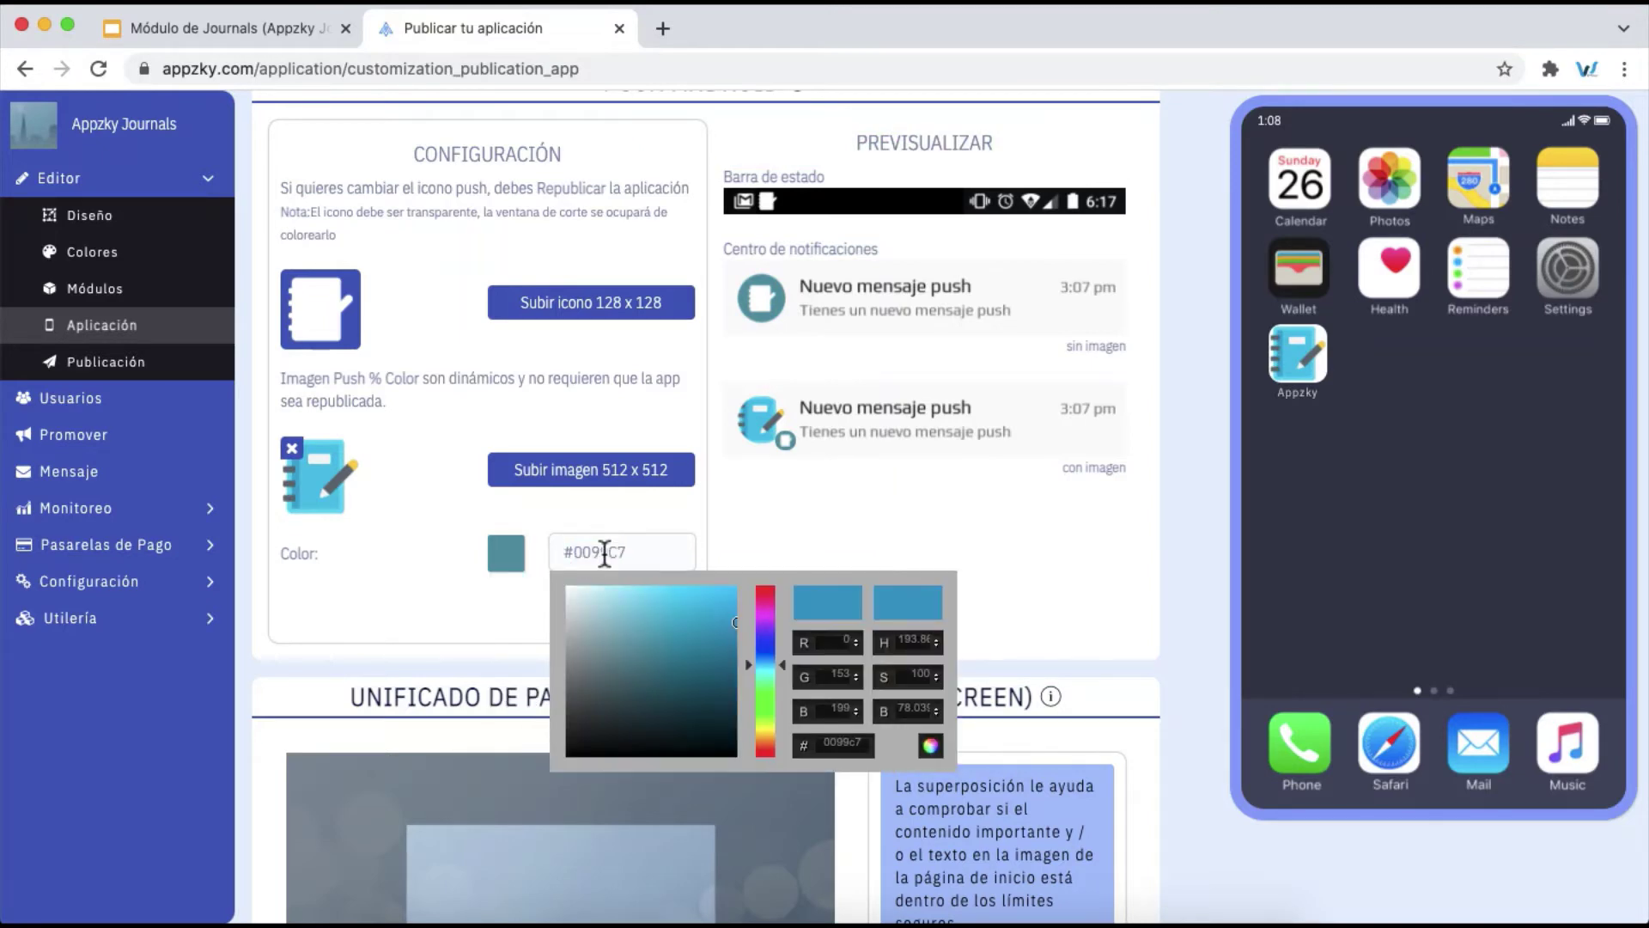
pyautogui.click(749, 537)
pyautogui.click(657, 614)
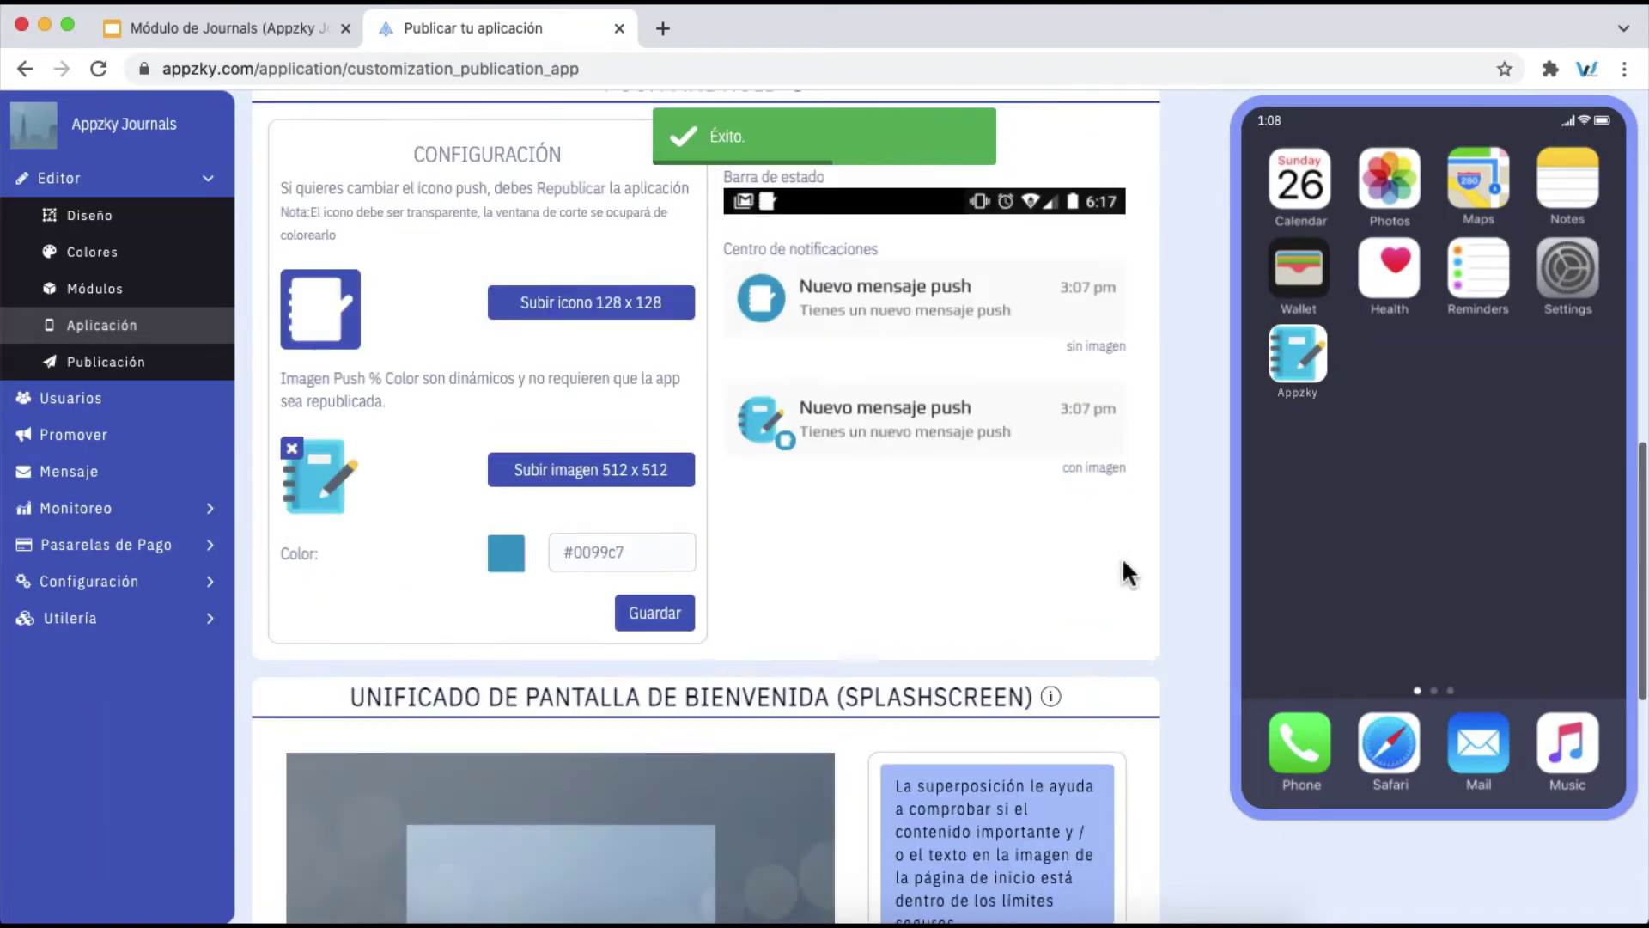
pyautogui.scroll(-8, 1122, 556)
pyautogui.scroll(2, 1121, 556)
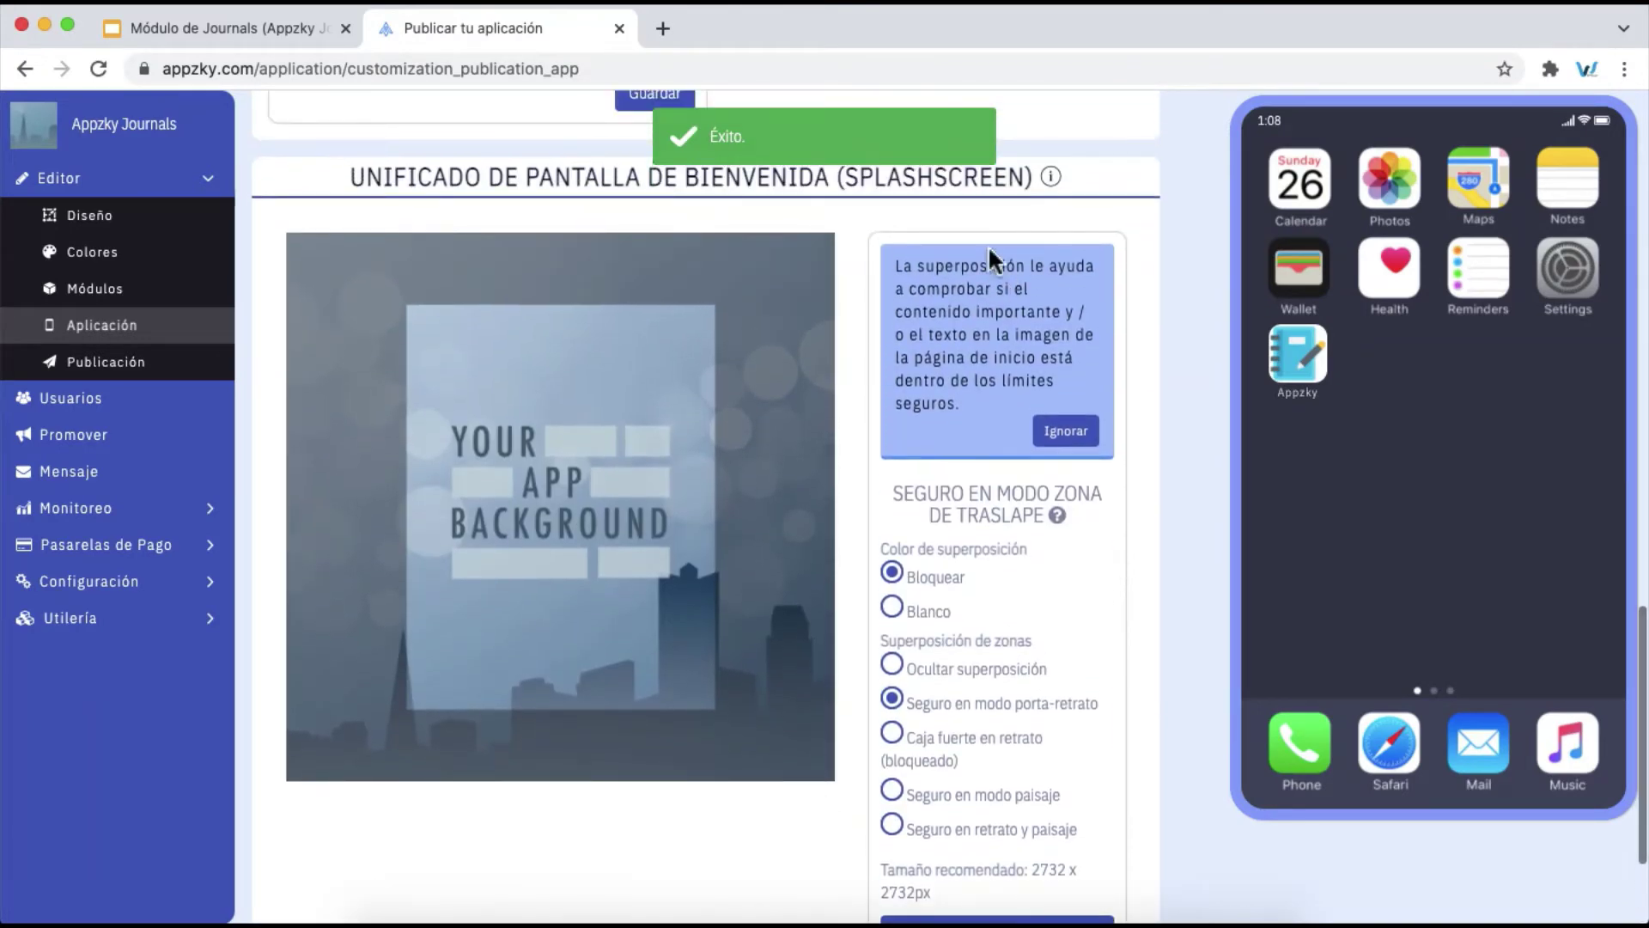
pyautogui.hotkey('ctrl', 'shift', 'Tab')
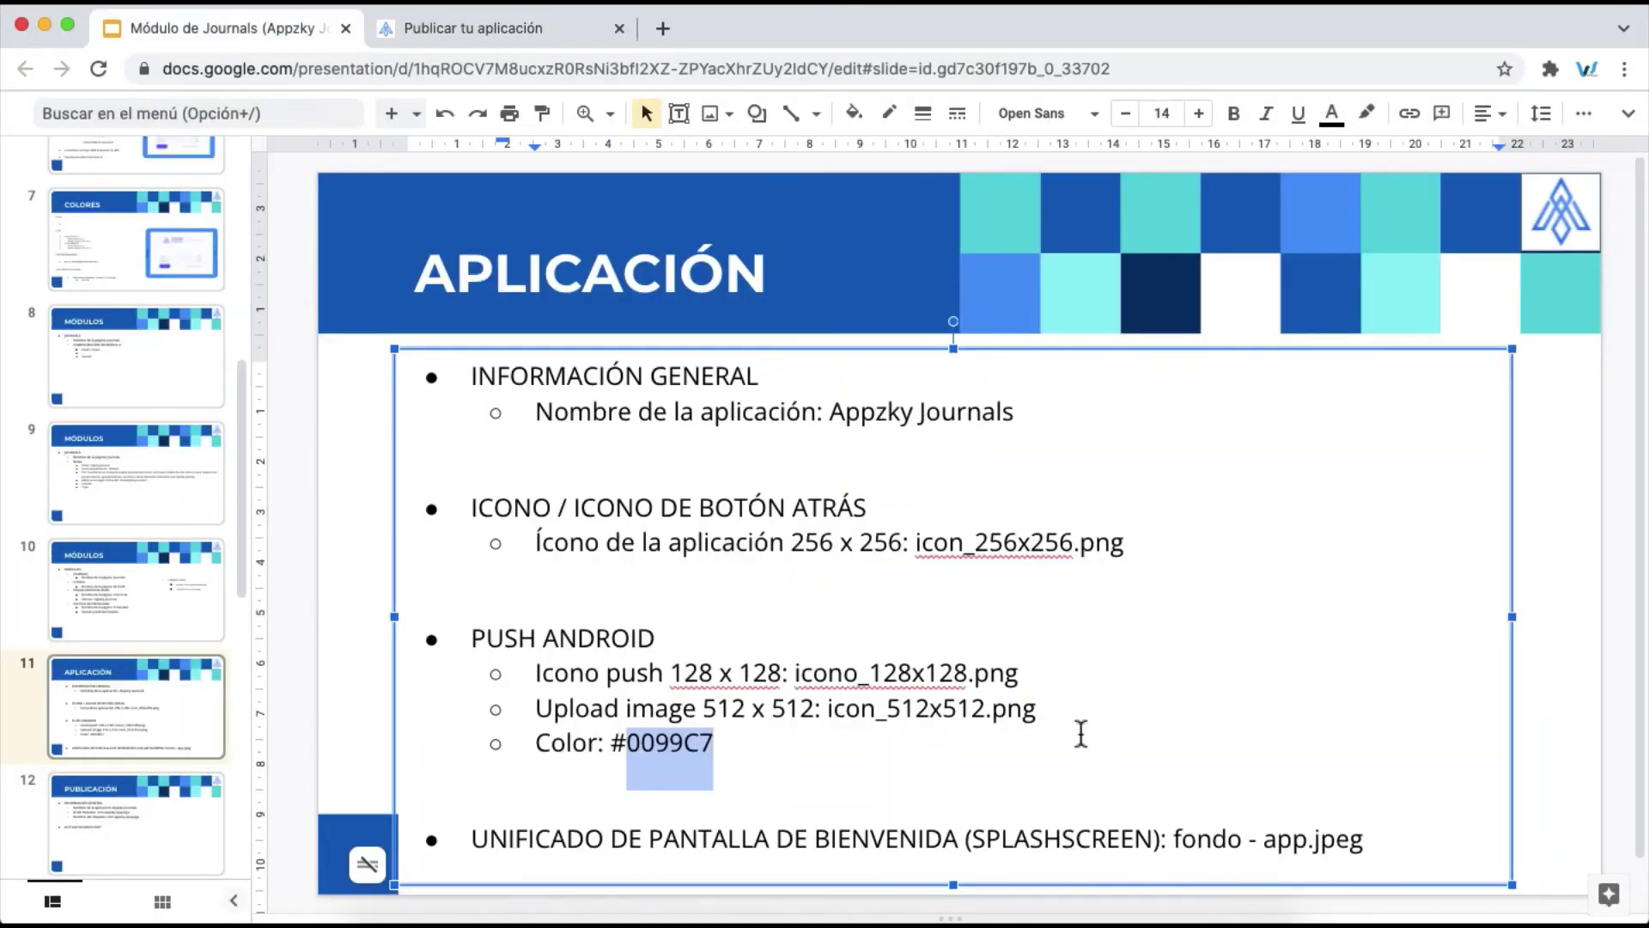
pyautogui.moveTo(1225, 844); pyautogui.dragTo(1306, 839)
pyautogui.hotkey('ctrl', 'Tab')
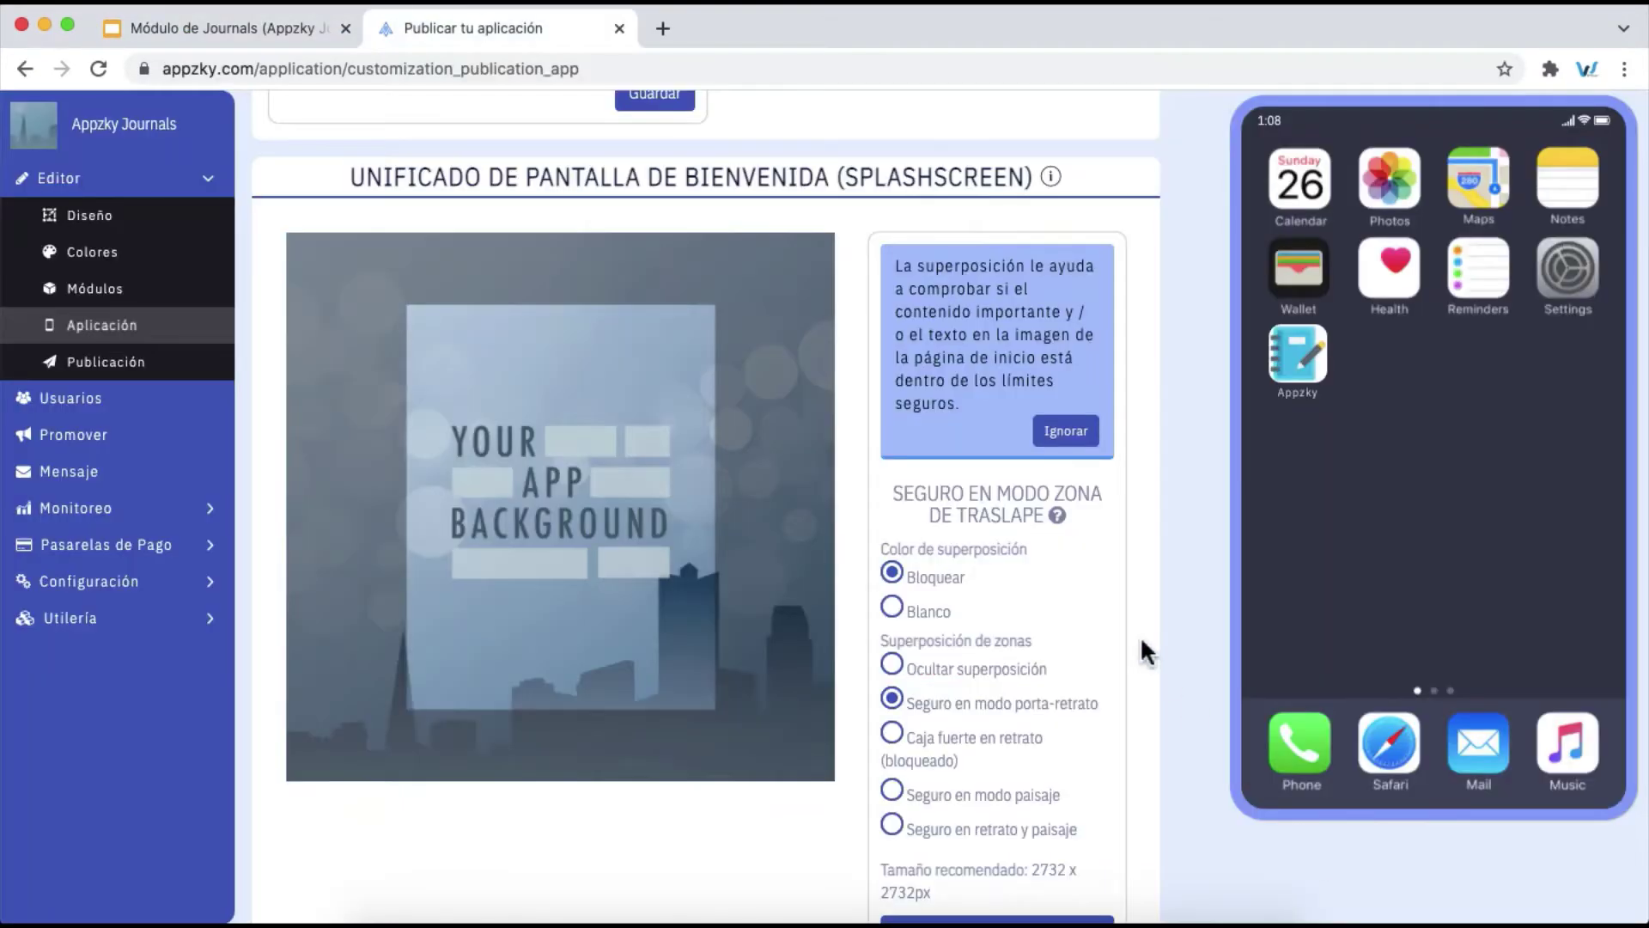
pyautogui.scroll(-1, 1141, 644)
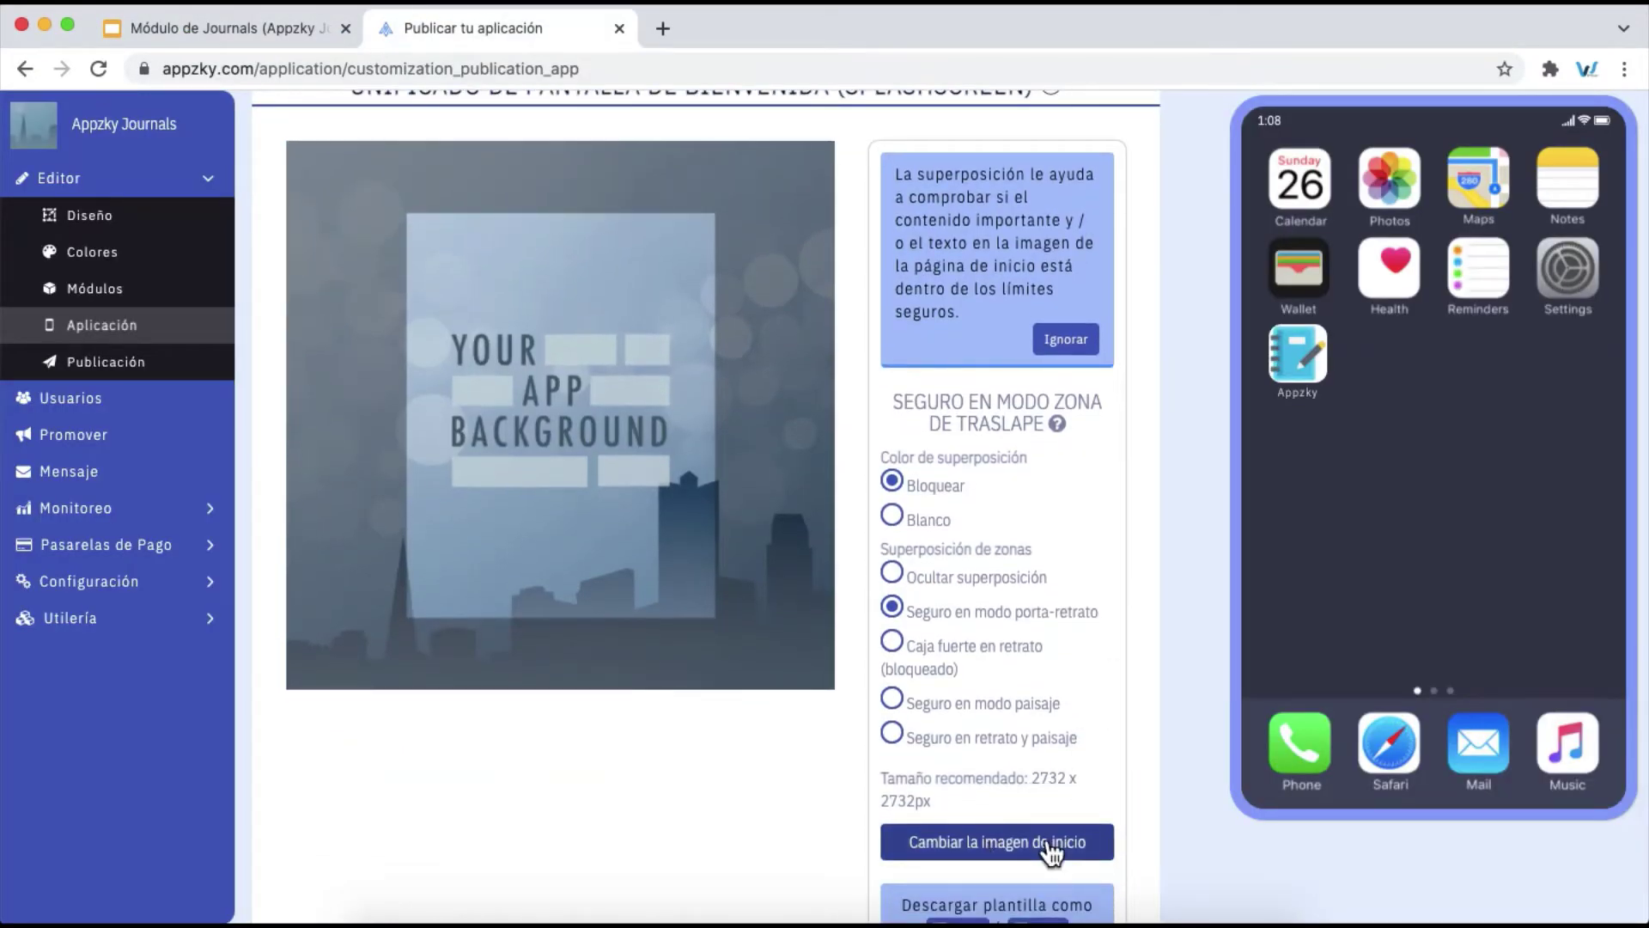
pyautogui.click(1050, 841)
pyautogui.doubleClick(479, 330)
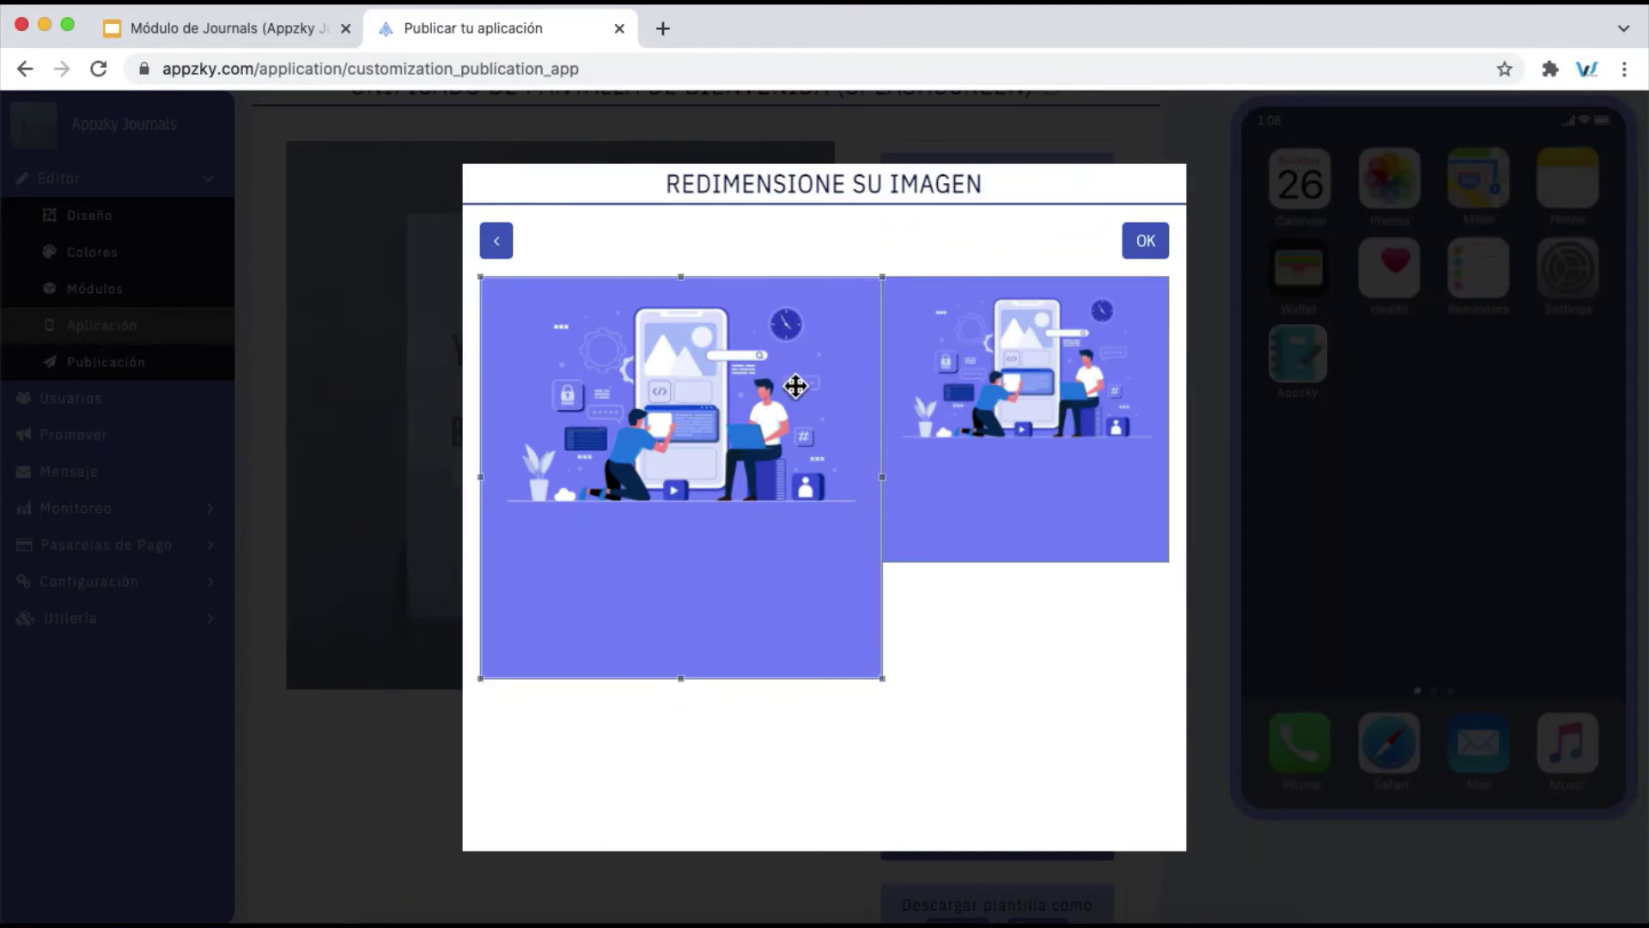
pyautogui.click(1147, 240)
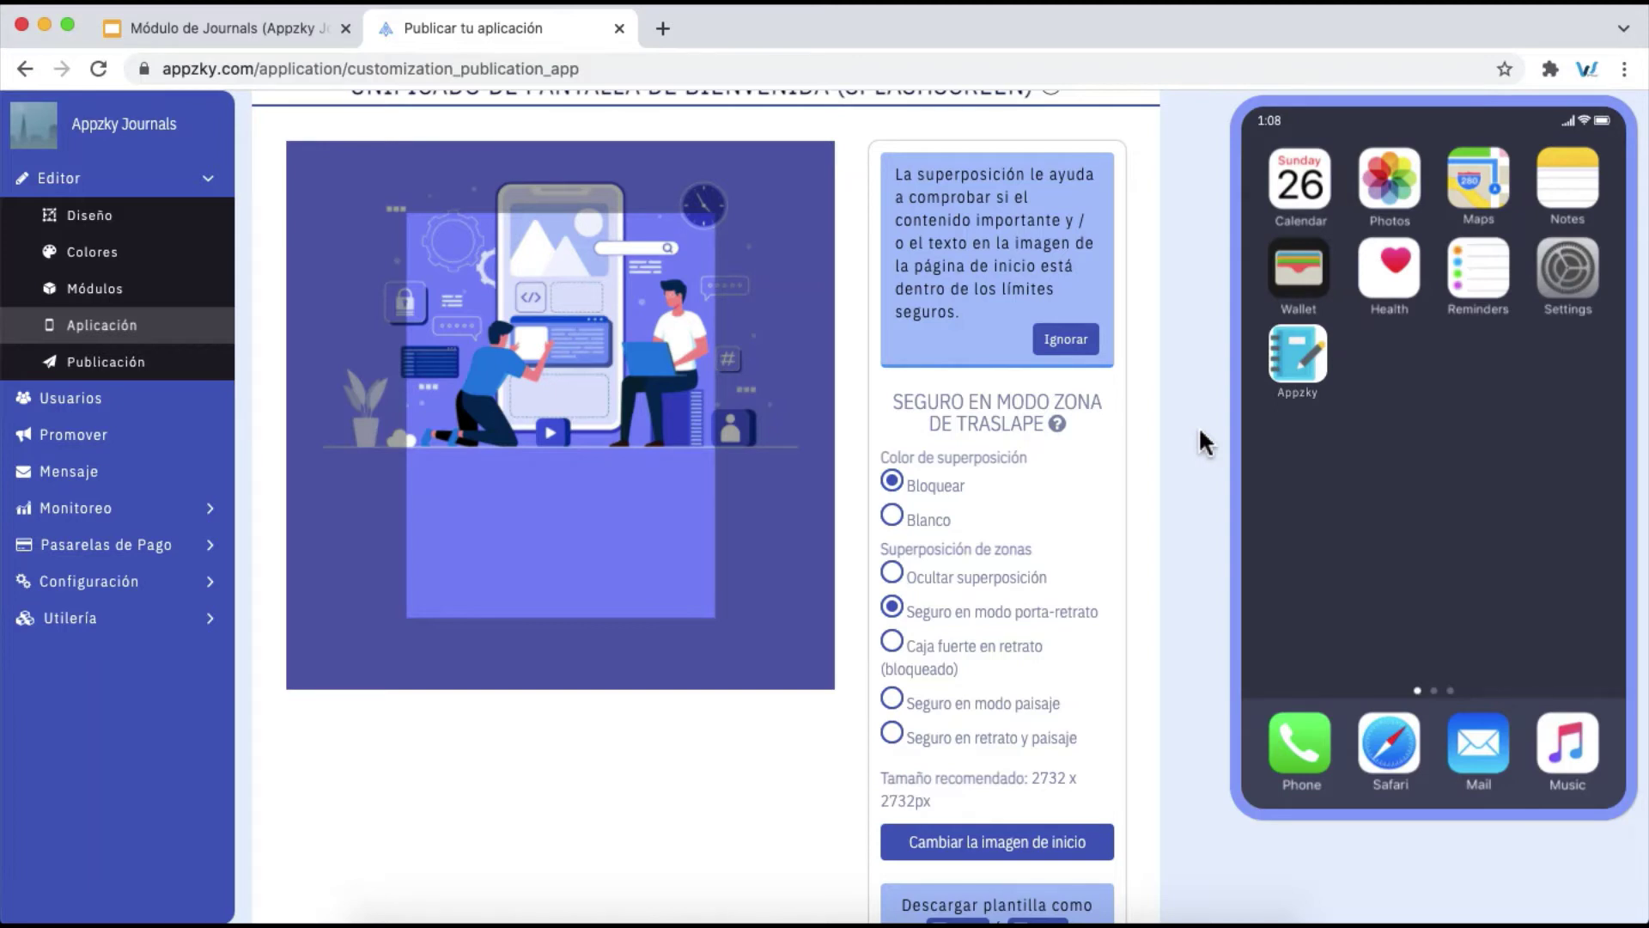
pyautogui.scroll(1, 1202, 441)
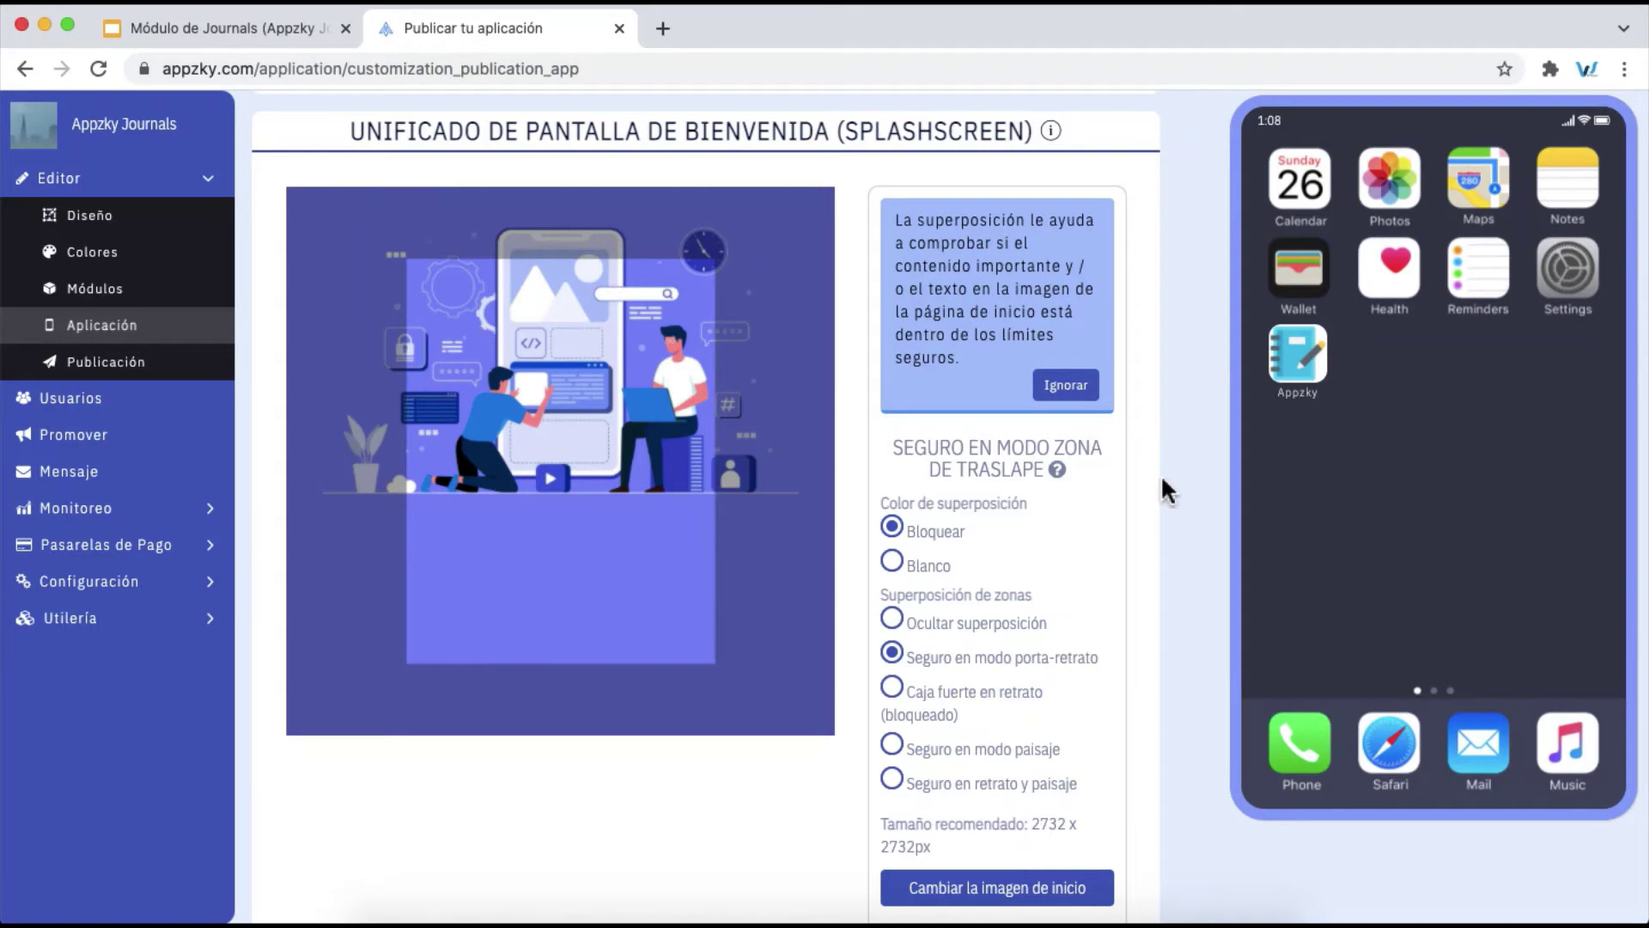
pyautogui.scroll(-3, 1161, 474)
pyautogui.scroll(10, 1164, 491)
pyautogui.scroll(10, 1162, 480)
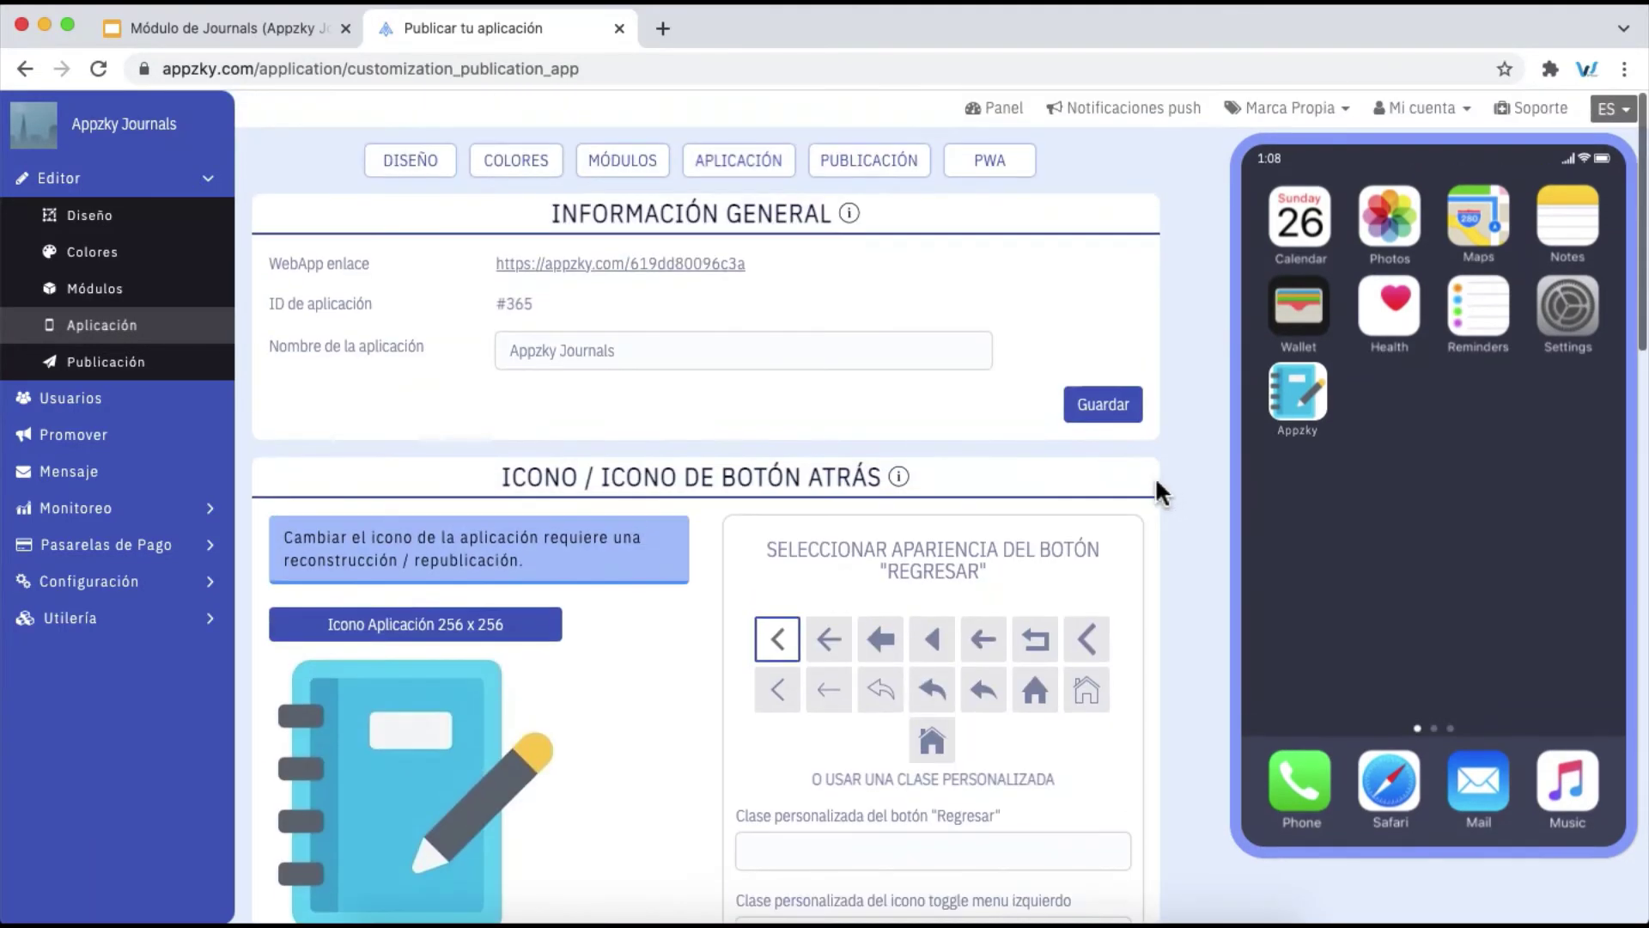
# - Compare the app name field with 'Appzky Journals' from the publication notes slide
pyautogui.hotkey('ctrl', 'shift', 'Tab')
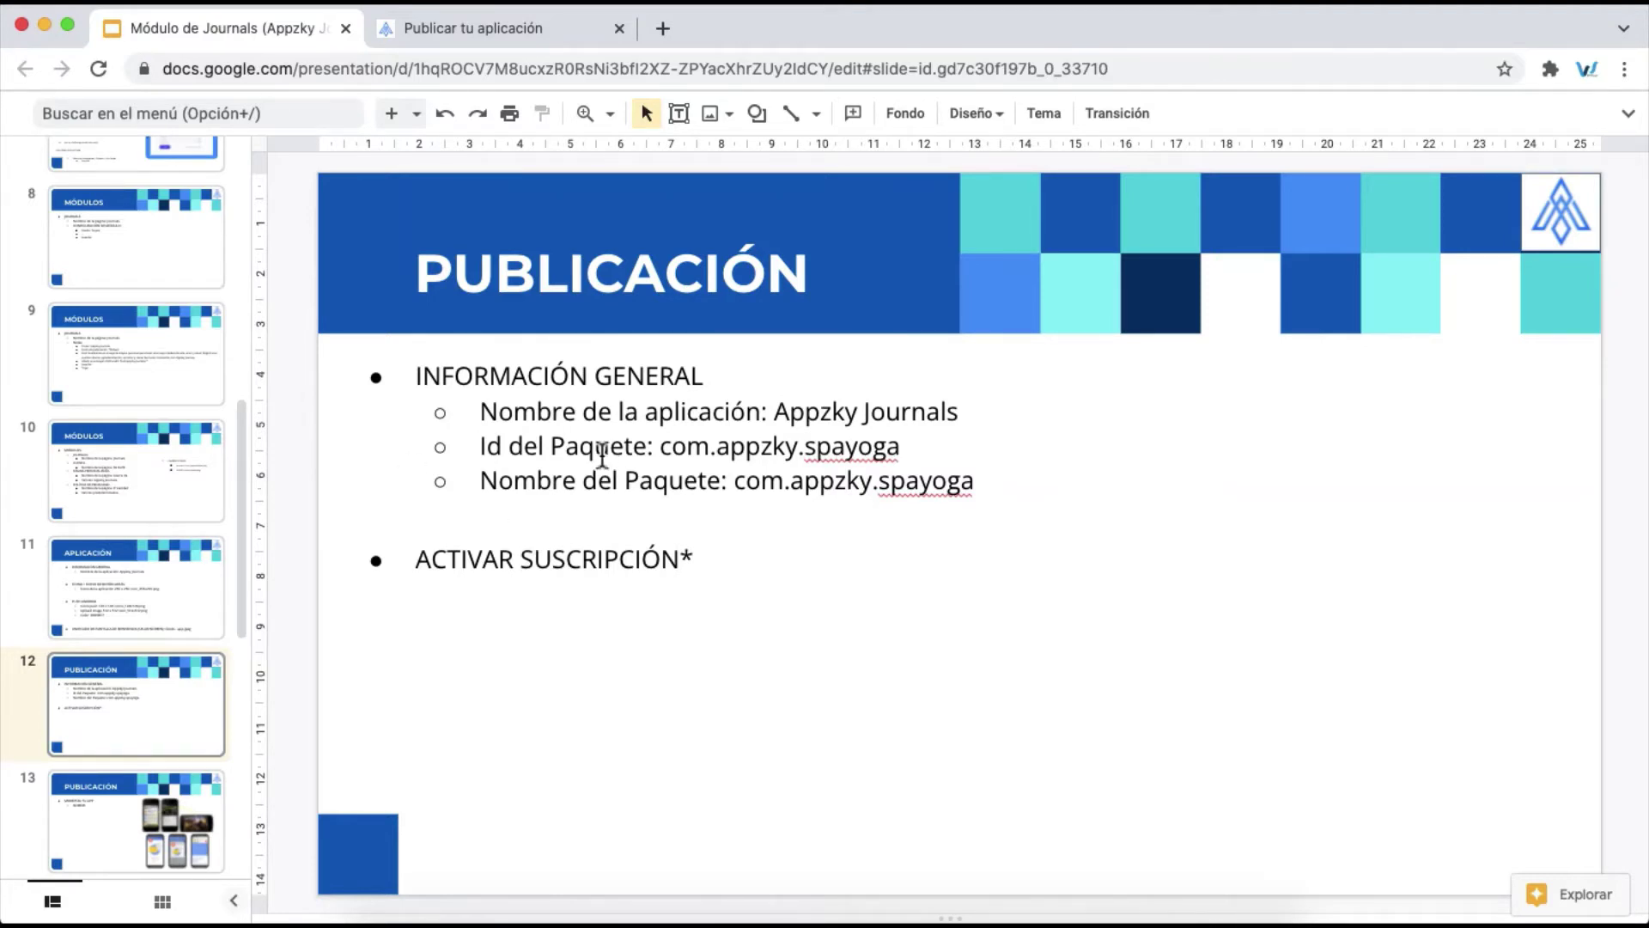
pyautogui.hotkey('ctrl', 'Tab')
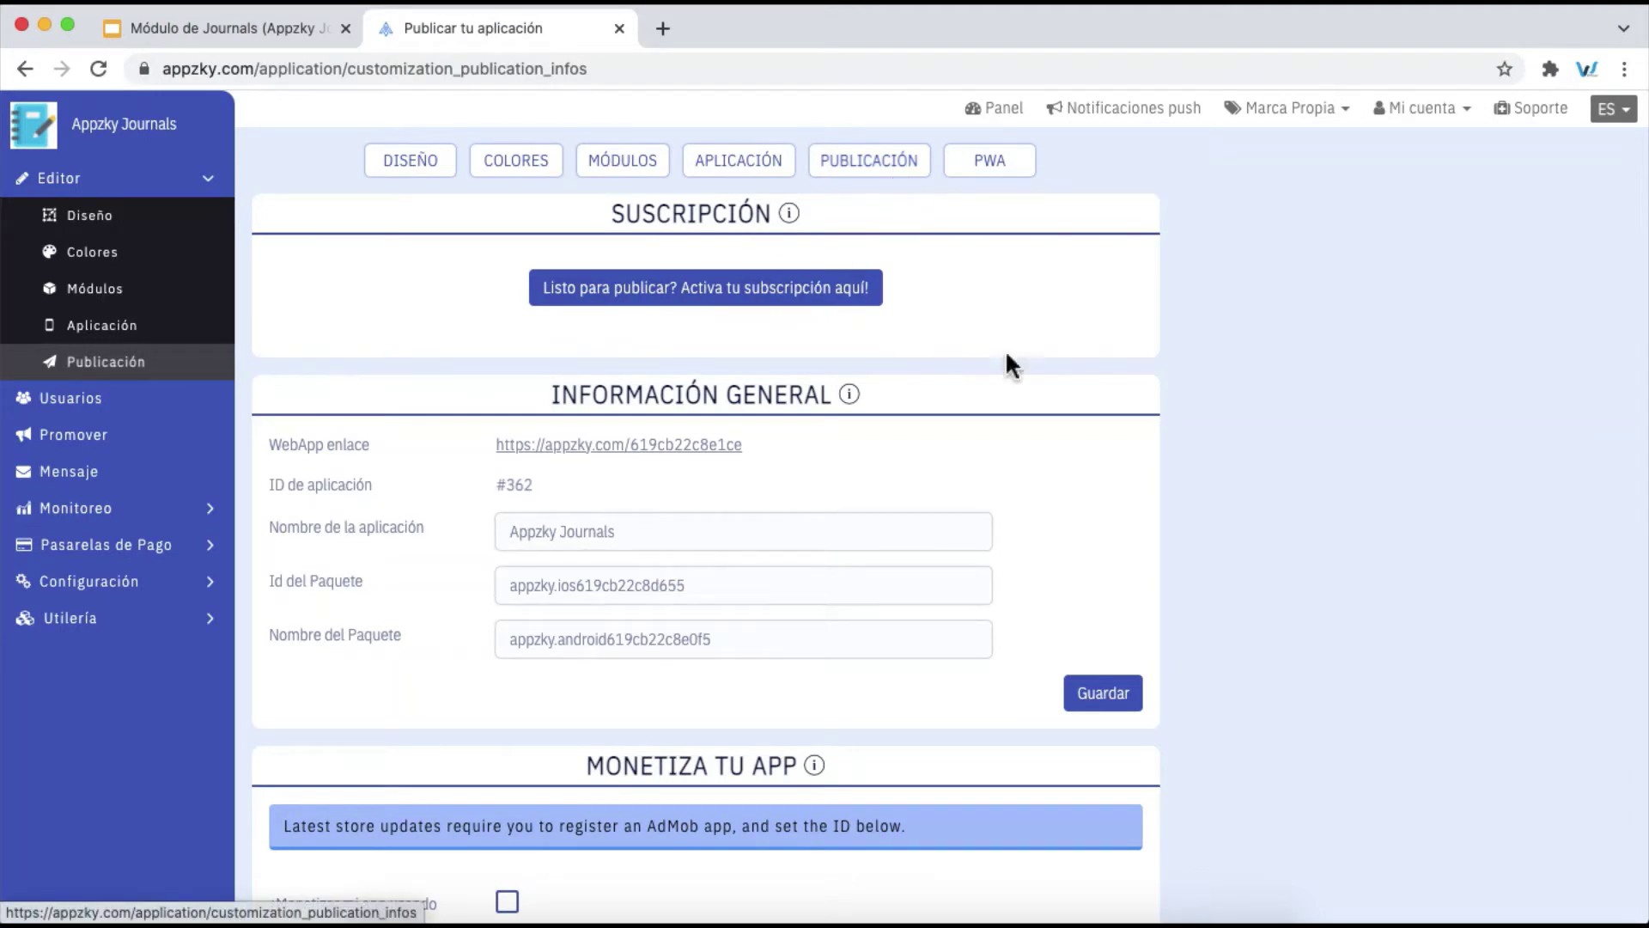
pyautogui.hotkey('ctrl', 'shift', 'Tab')
pyautogui.moveTo(773, 412); pyautogui.dragTo(893, 413)
pyautogui.click(533, 31)
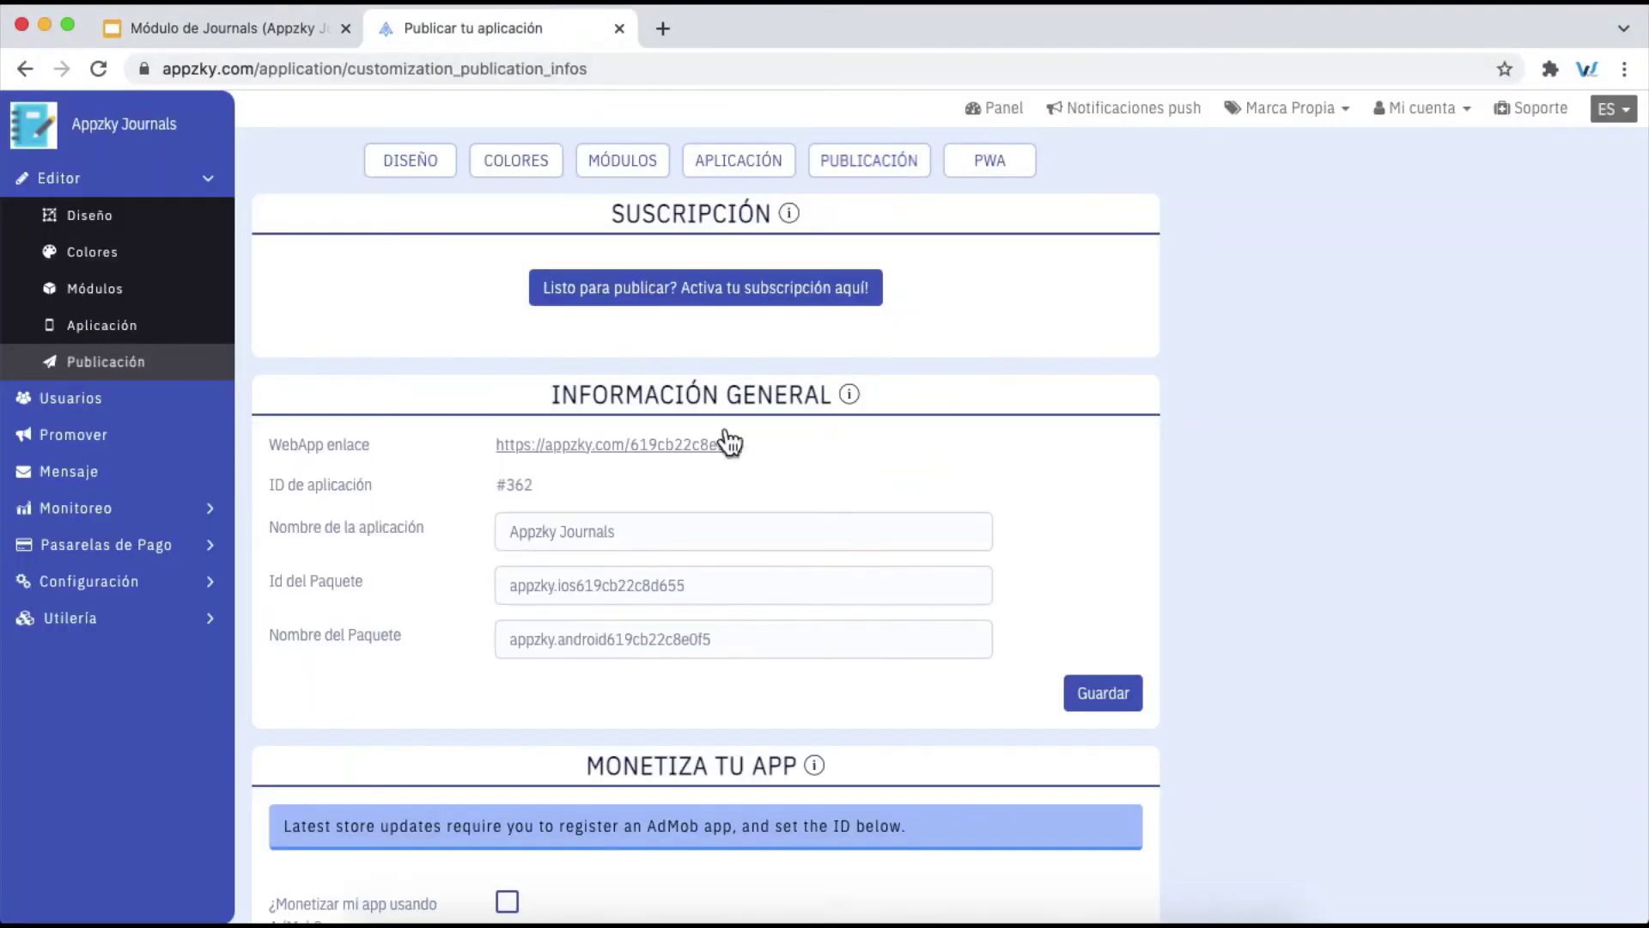
pyautogui.tripleClick(758, 541)
pyautogui.click(1080, 554)
# - Check the current package ID value, com.appzky.spayoga, in the publication settings
pyautogui.scroll(-1, 1081, 555)
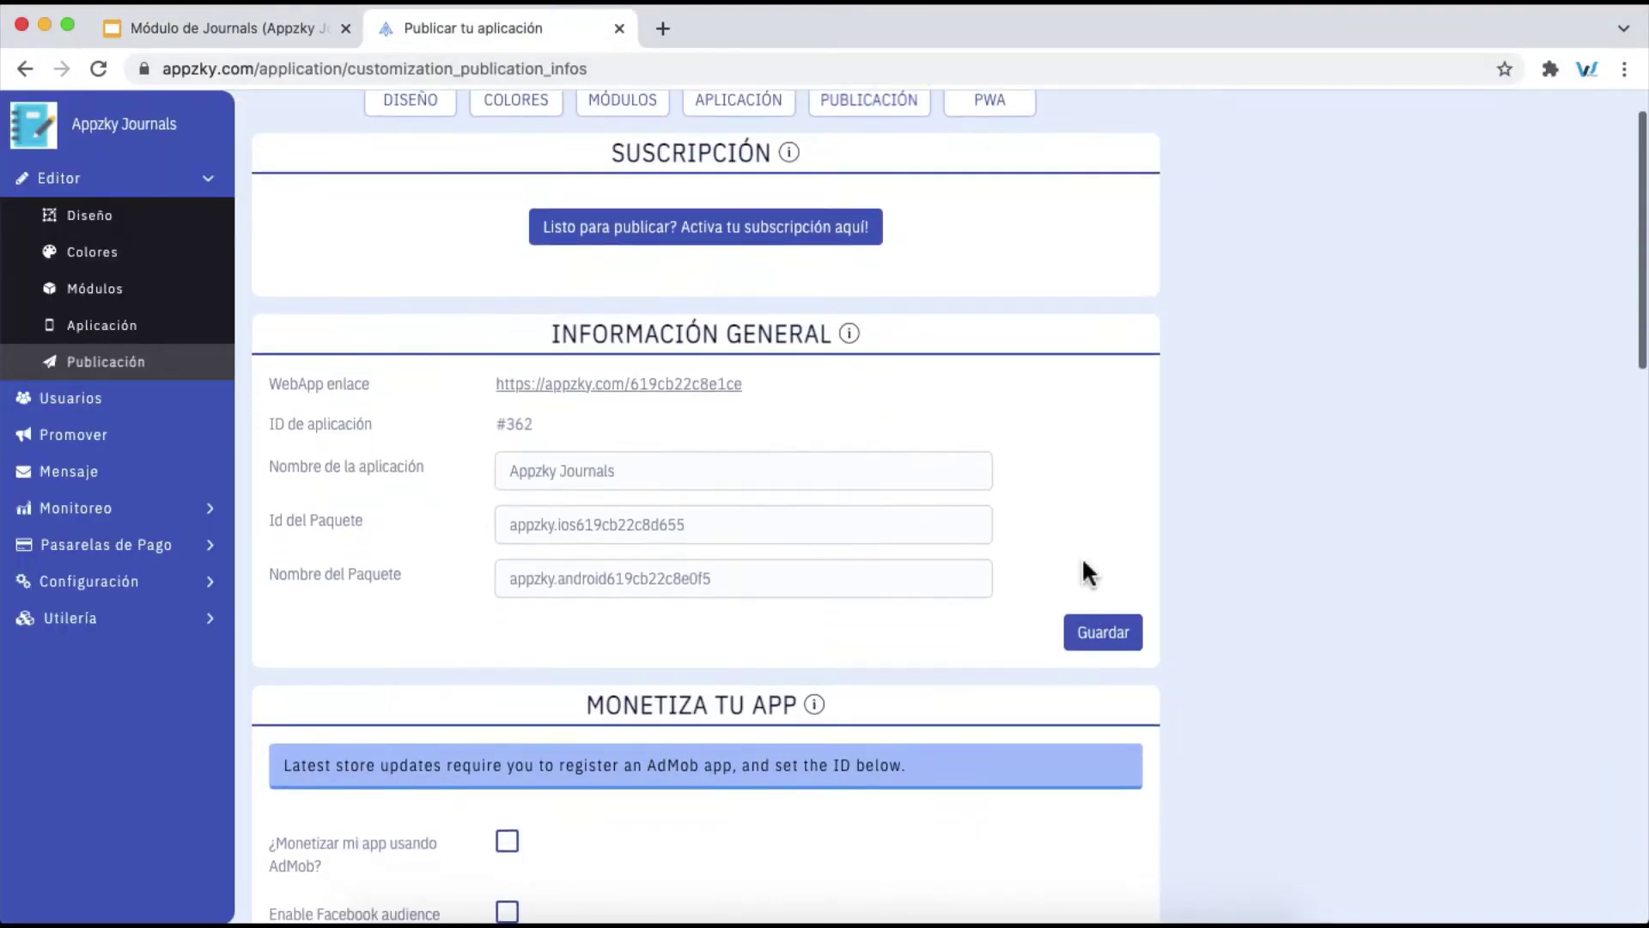
pyautogui.scroll(-2, 1081, 572)
pyautogui.tripleClick(679, 446)
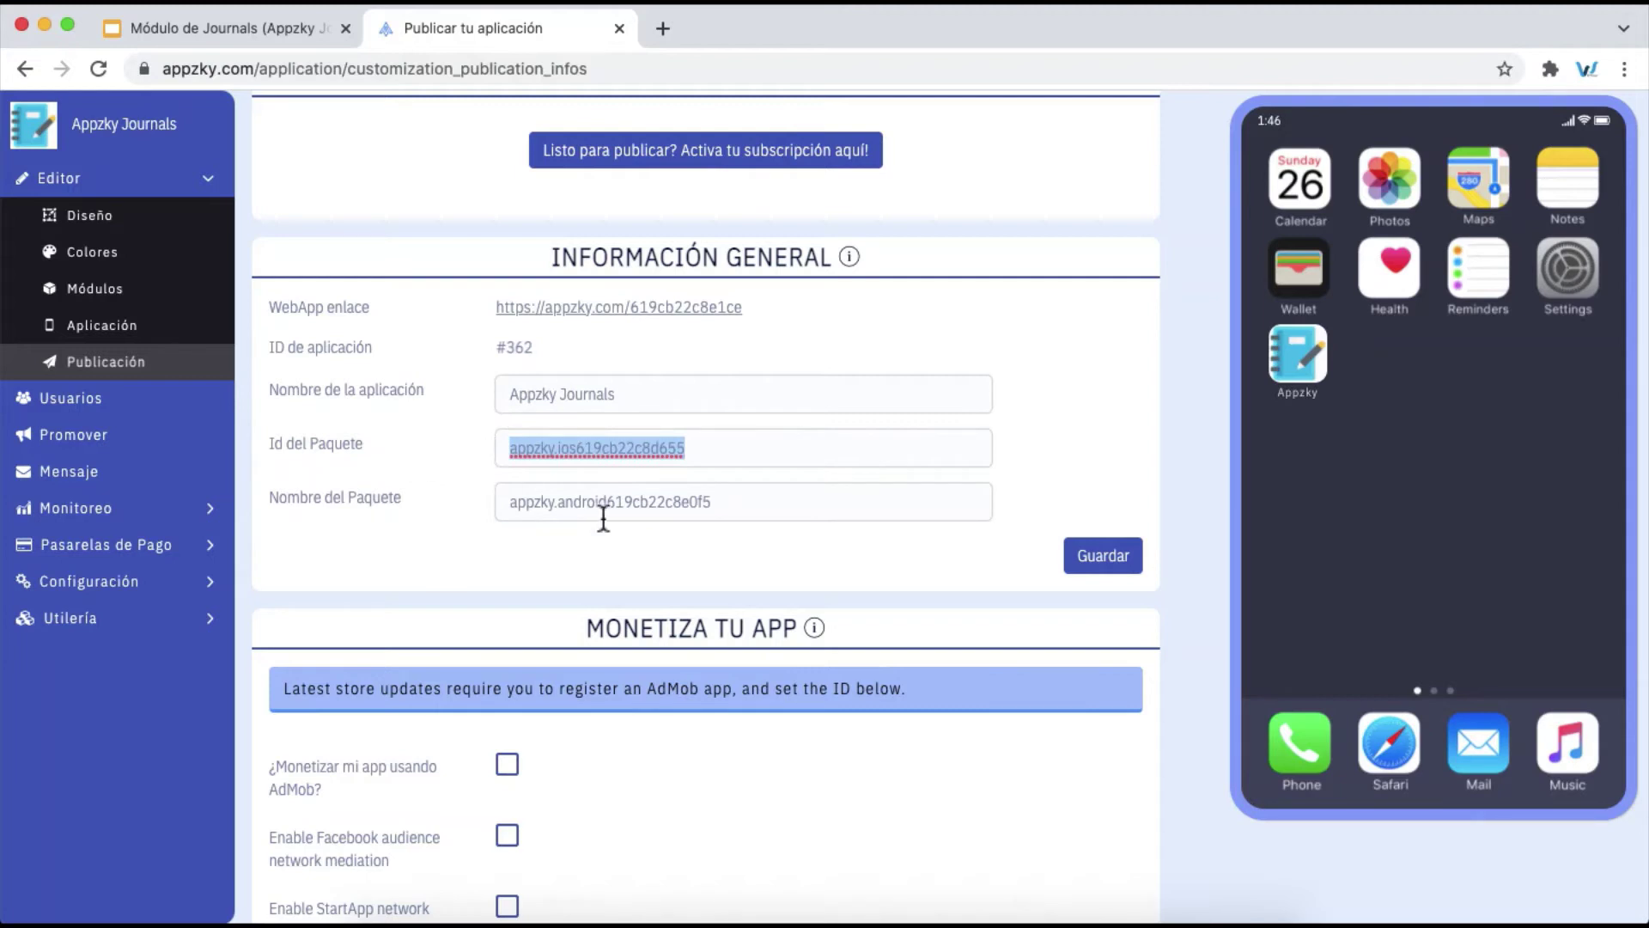
pyautogui.click(729, 577)
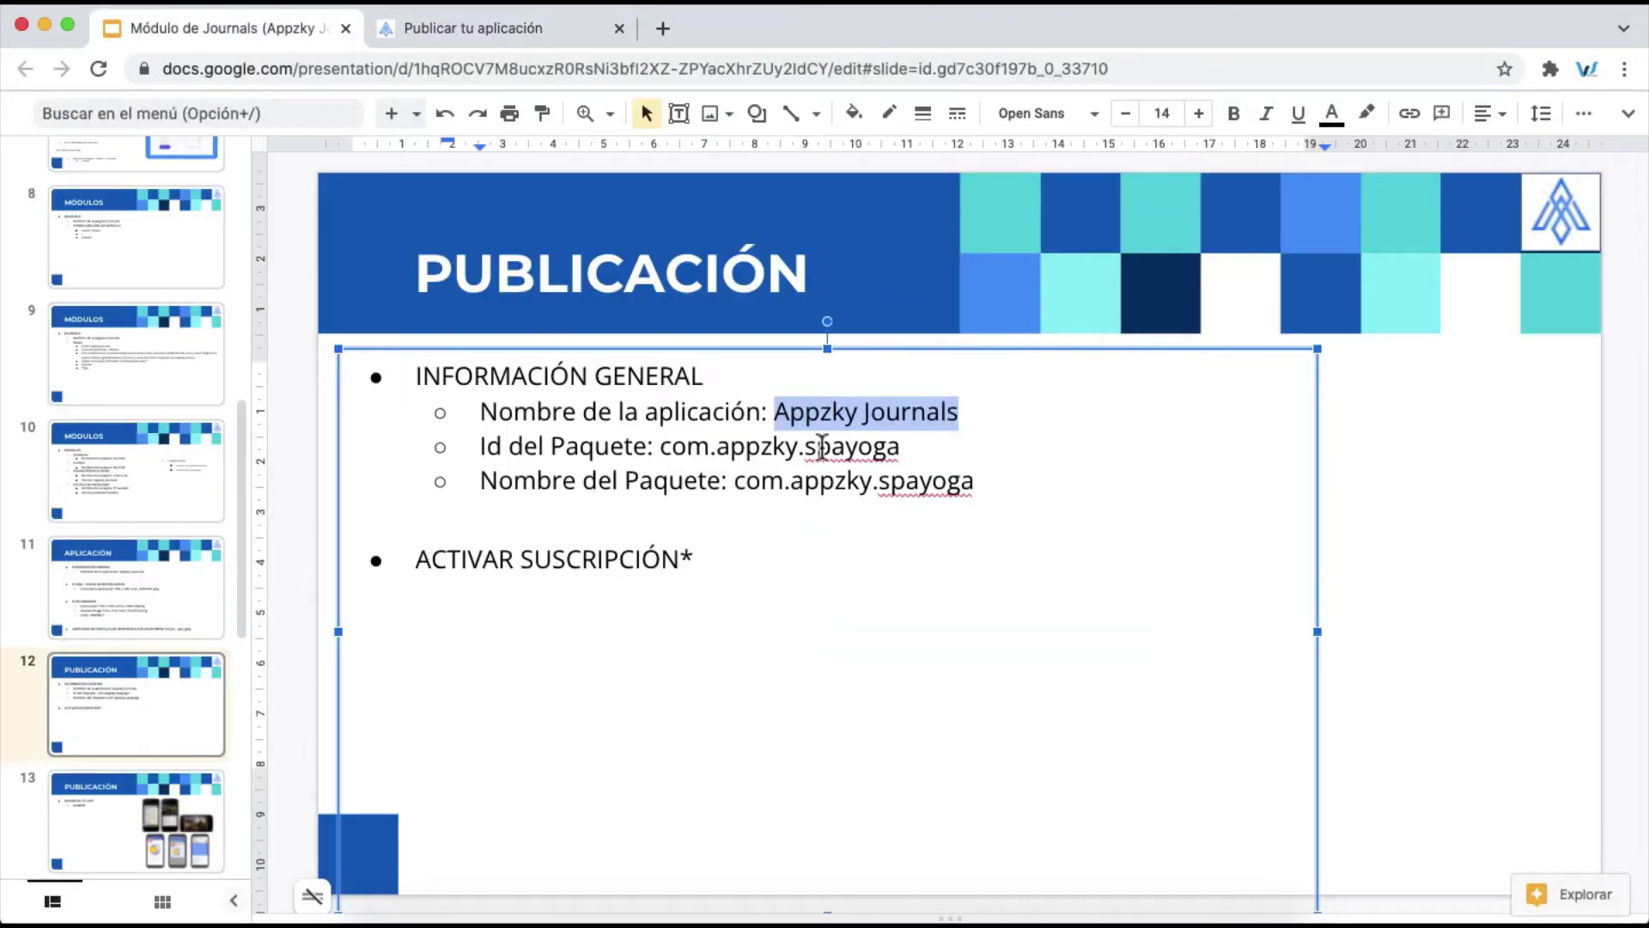
# - Change the package ID and name on the notes slide to com.appzky.appzkyjournals
pyautogui.moveTo(663, 449); pyautogui.dragTo(838, 448)
pyautogui.click(877, 449)
pyautogui.doubleClick(877, 449)
pyautogui.write('appzkyjournals')
pyautogui.keyDown('shift'); pyautogui.click(661, 446); pyautogui.keyUp('shift')
pyautogui.press('super+c')
pyautogui.doubleClick(751, 480)
pyautogui.press('super+v')
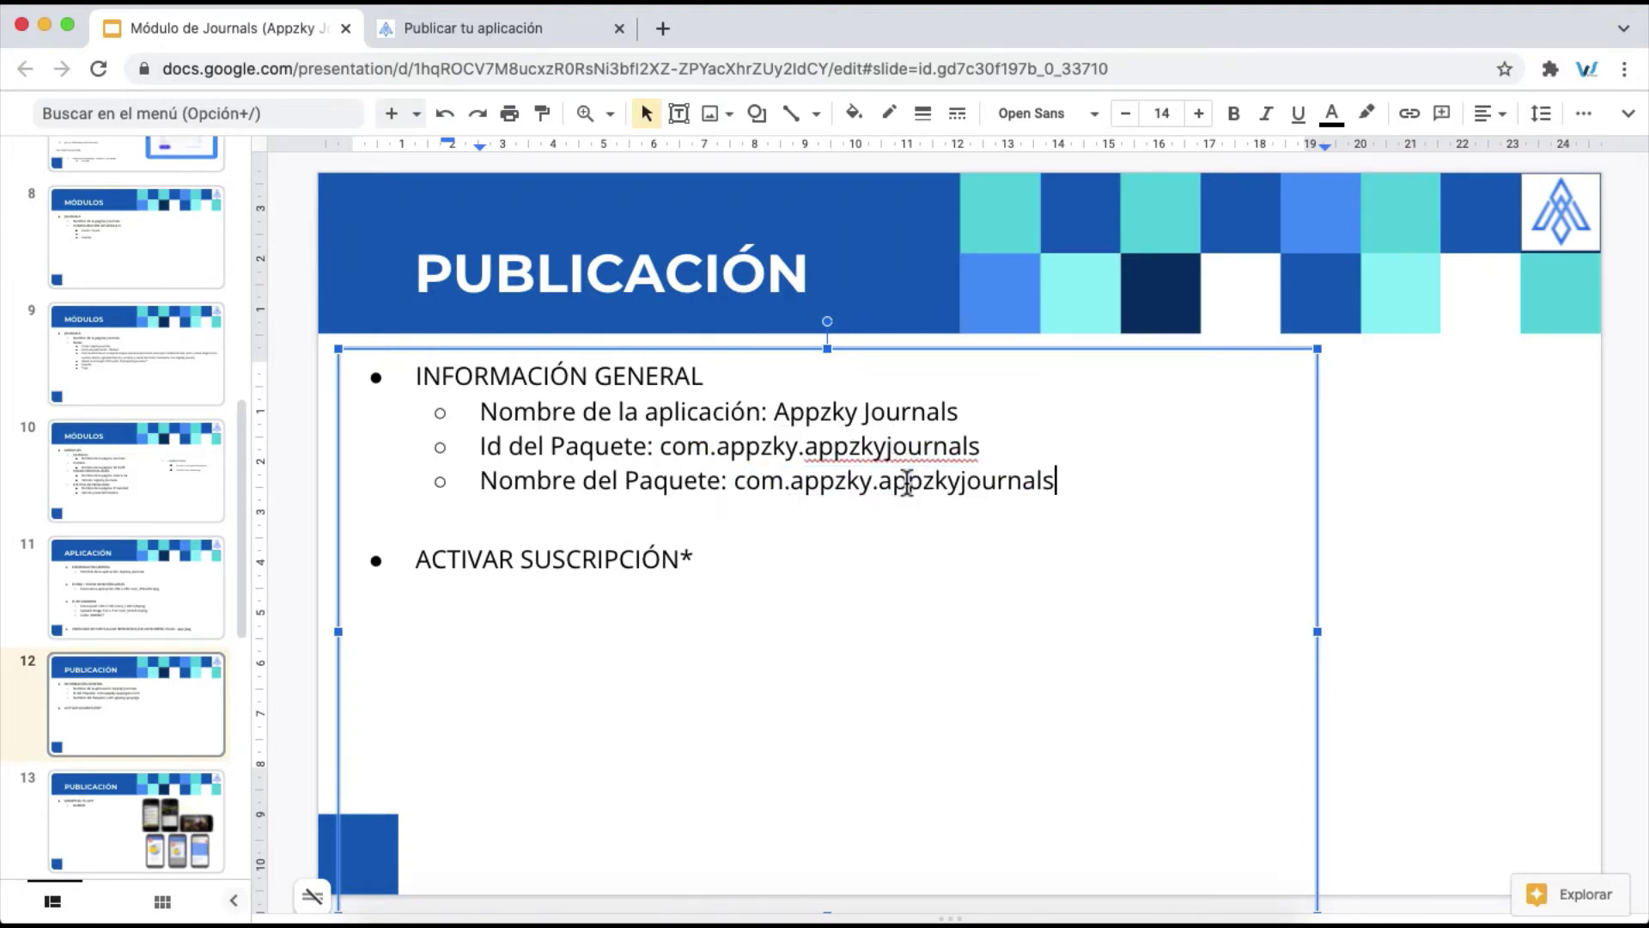
pyautogui.doubleClick(848, 446)
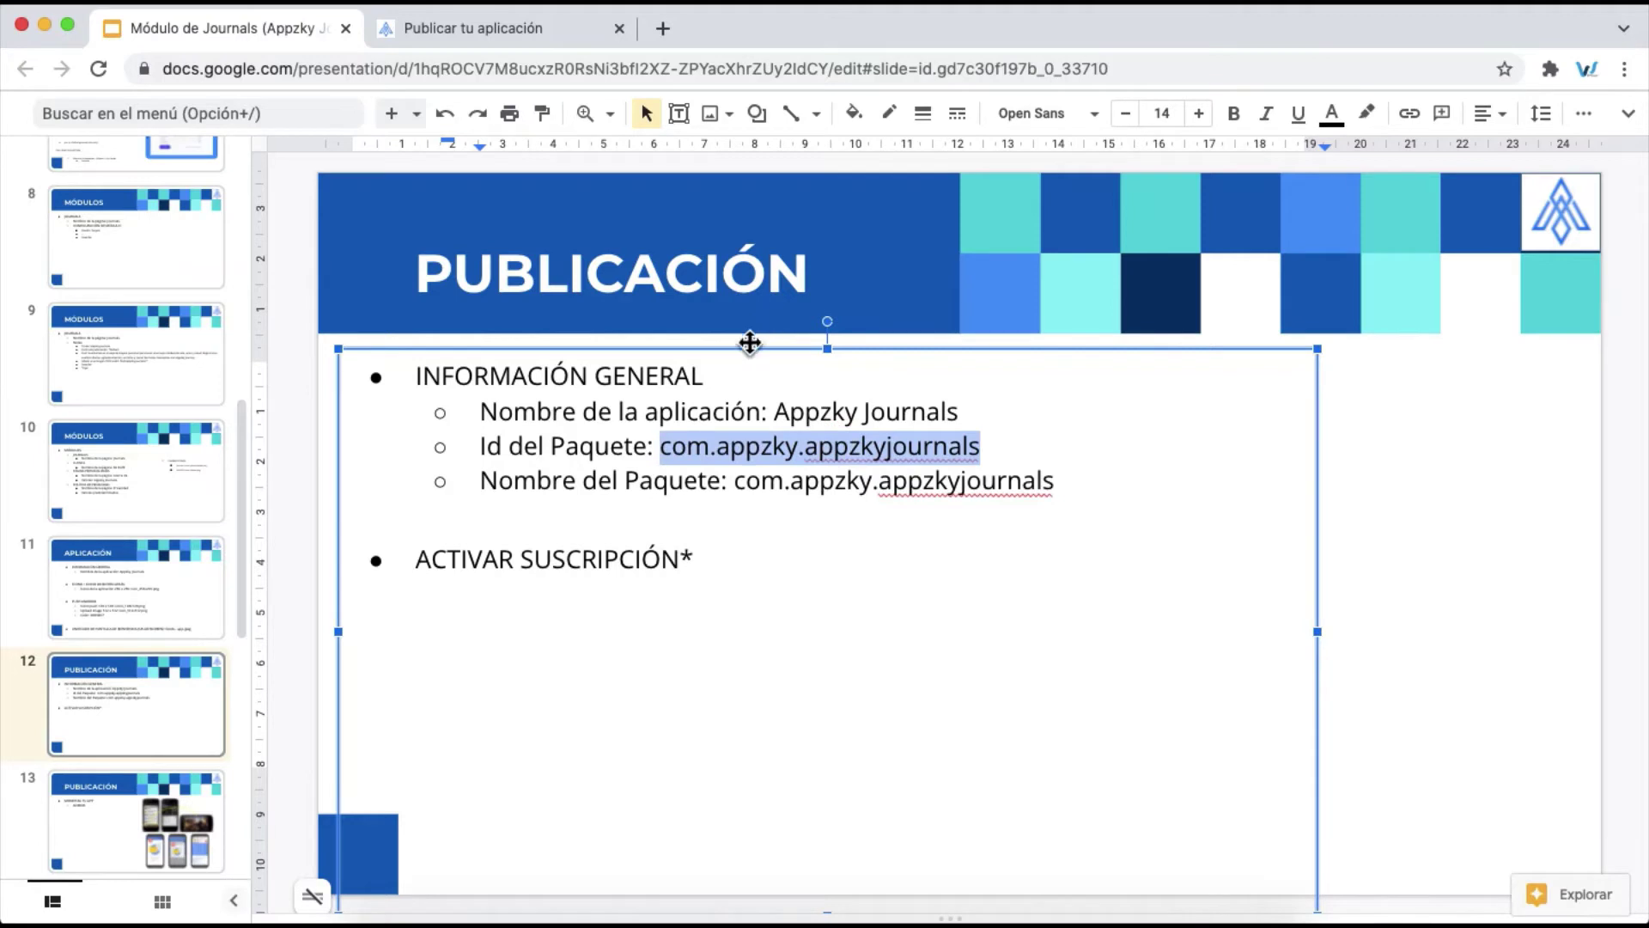
# - Enter com.appzky.appzkyjournals as Id del Paquete and Nombre del Paquete, then save
pyautogui.click(532, 28)
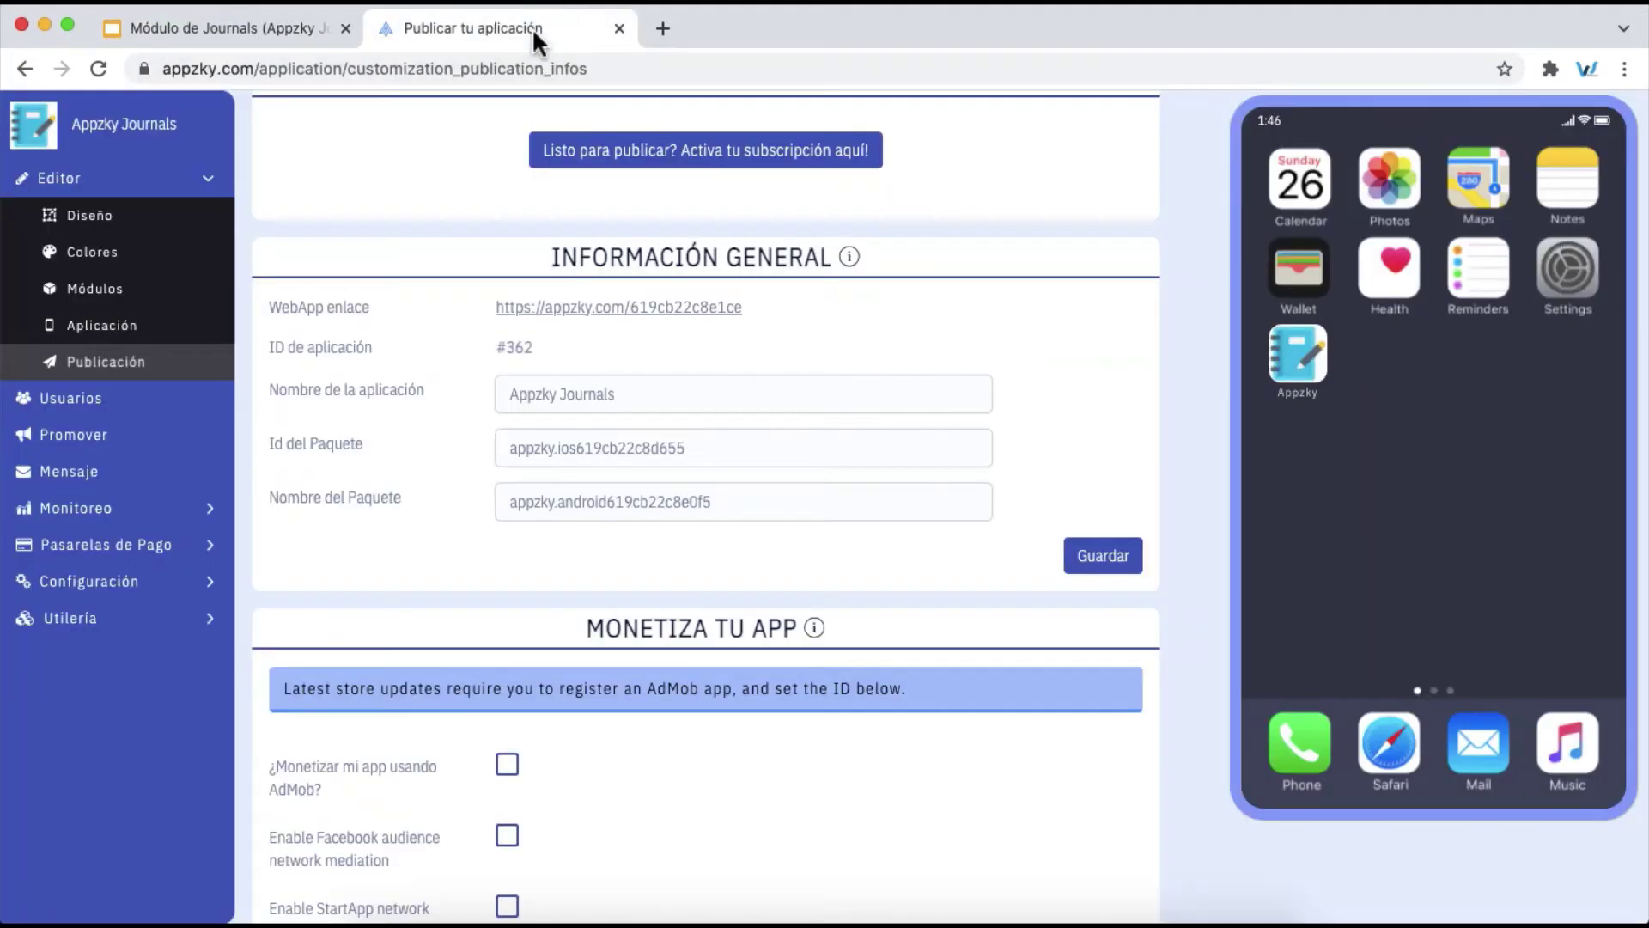
pyautogui.tripleClick(739, 450)
pyautogui.press('super+v')
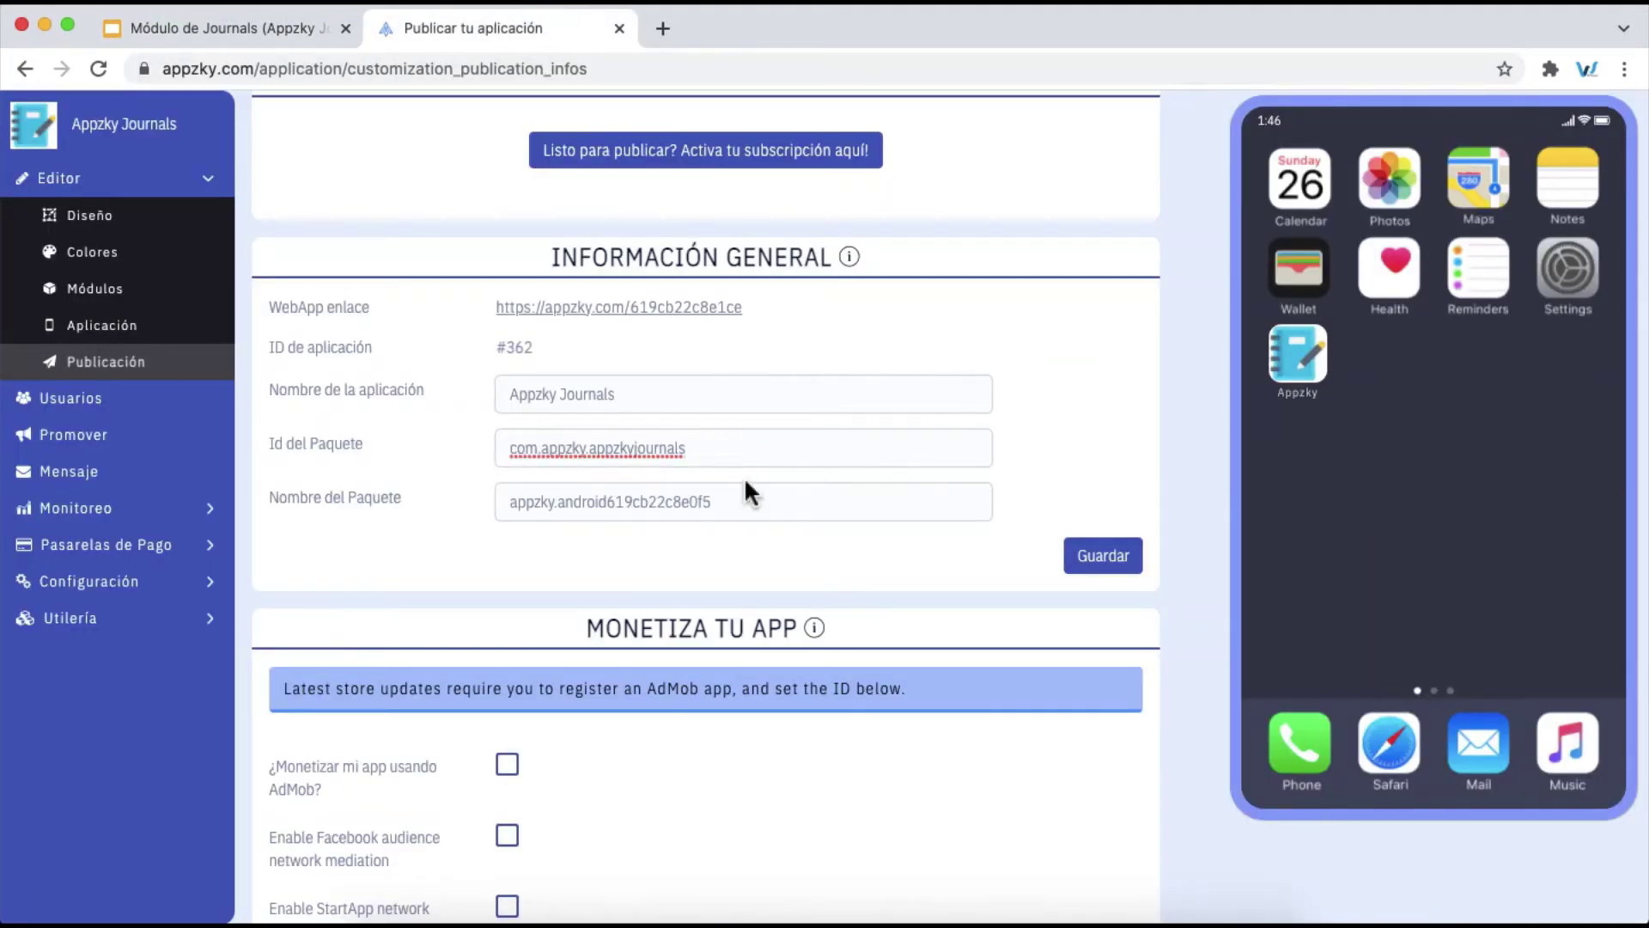
pyautogui.hotkey('ctrl', 'shift', 'Tab')
pyautogui.doubleClick(884, 481)
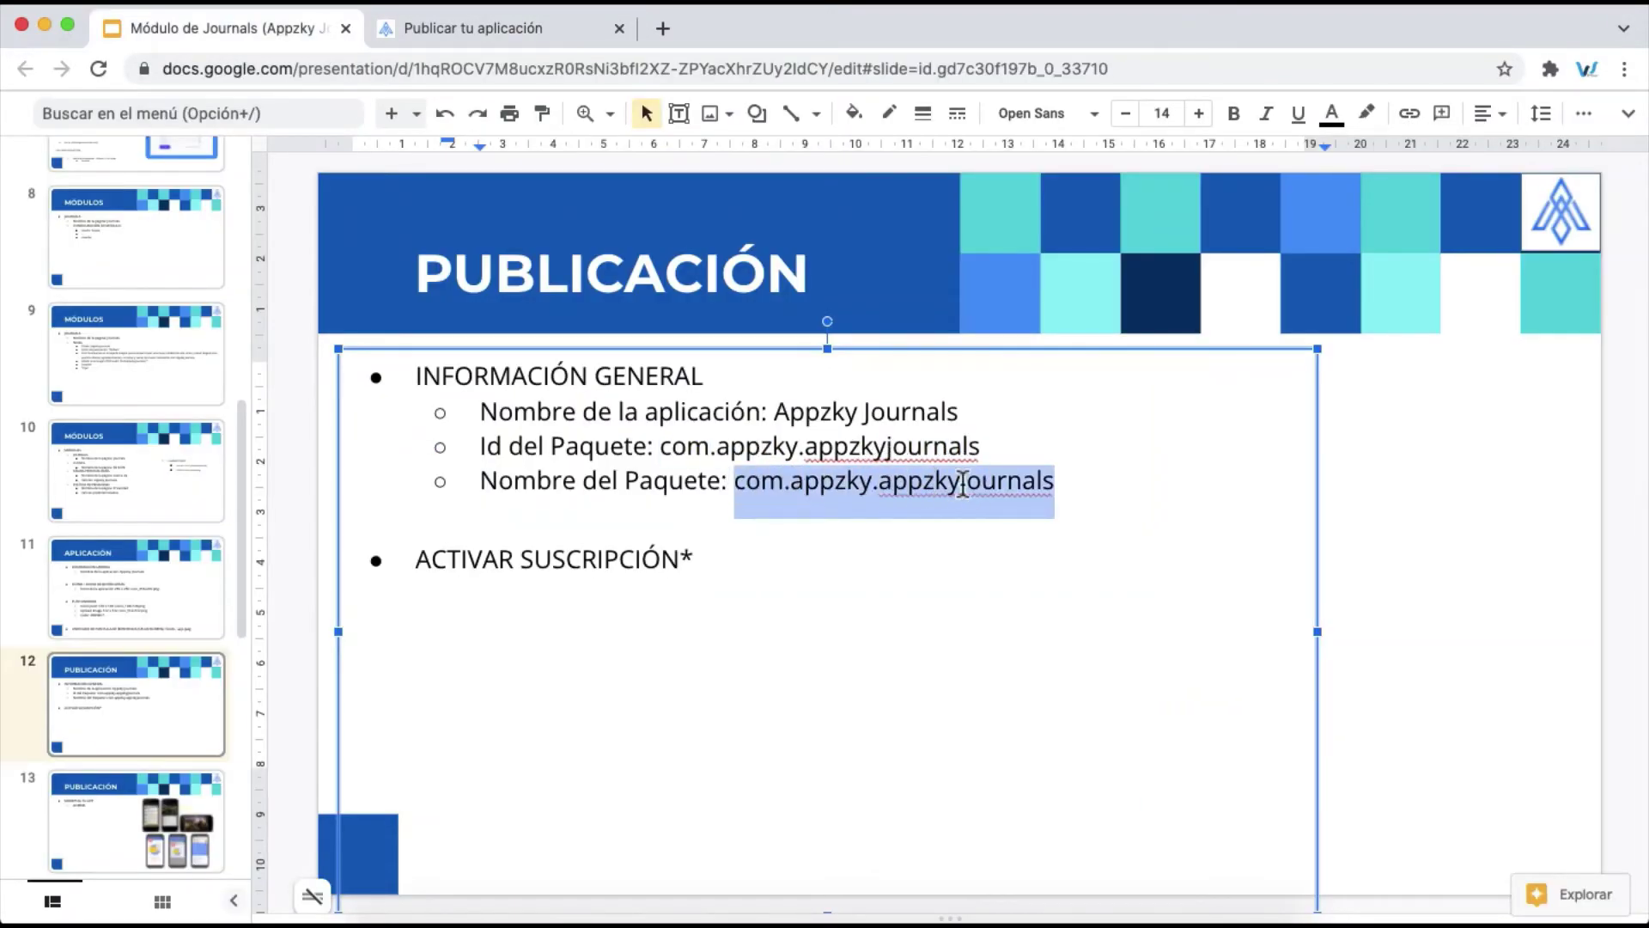
pyautogui.press('super+c')
pyautogui.hotkey('ctrl', 'Tab')
pyautogui.tripleClick(827, 515)
pyautogui.press('super+v')
pyautogui.click(1099, 560)
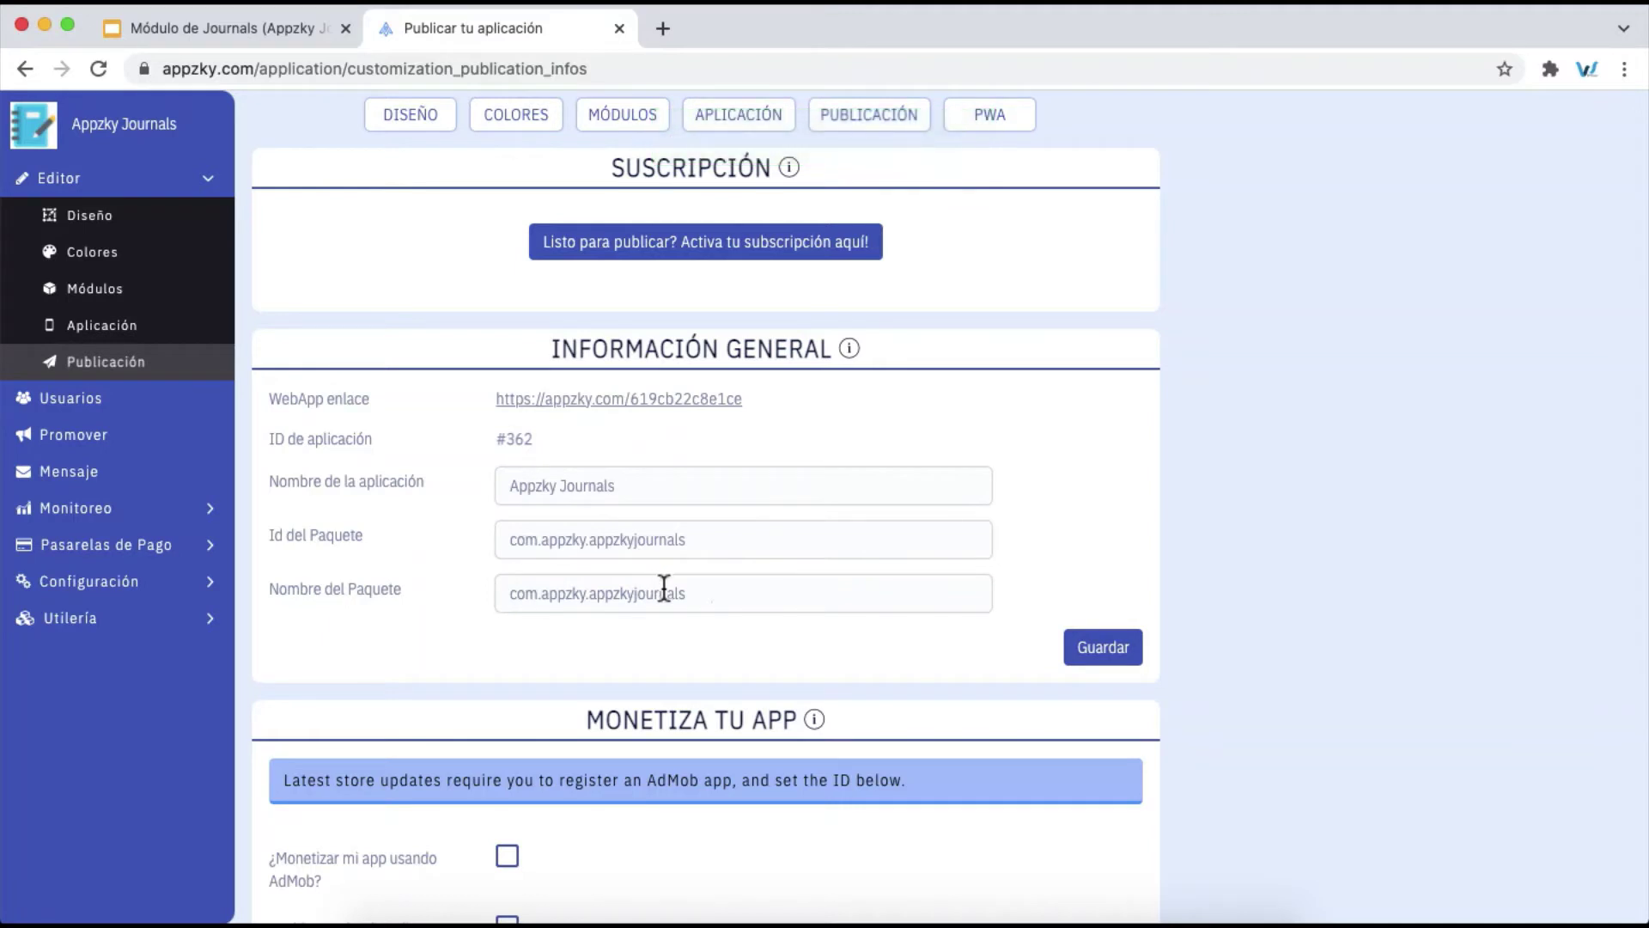
pyautogui.scroll(1, 763, 416)
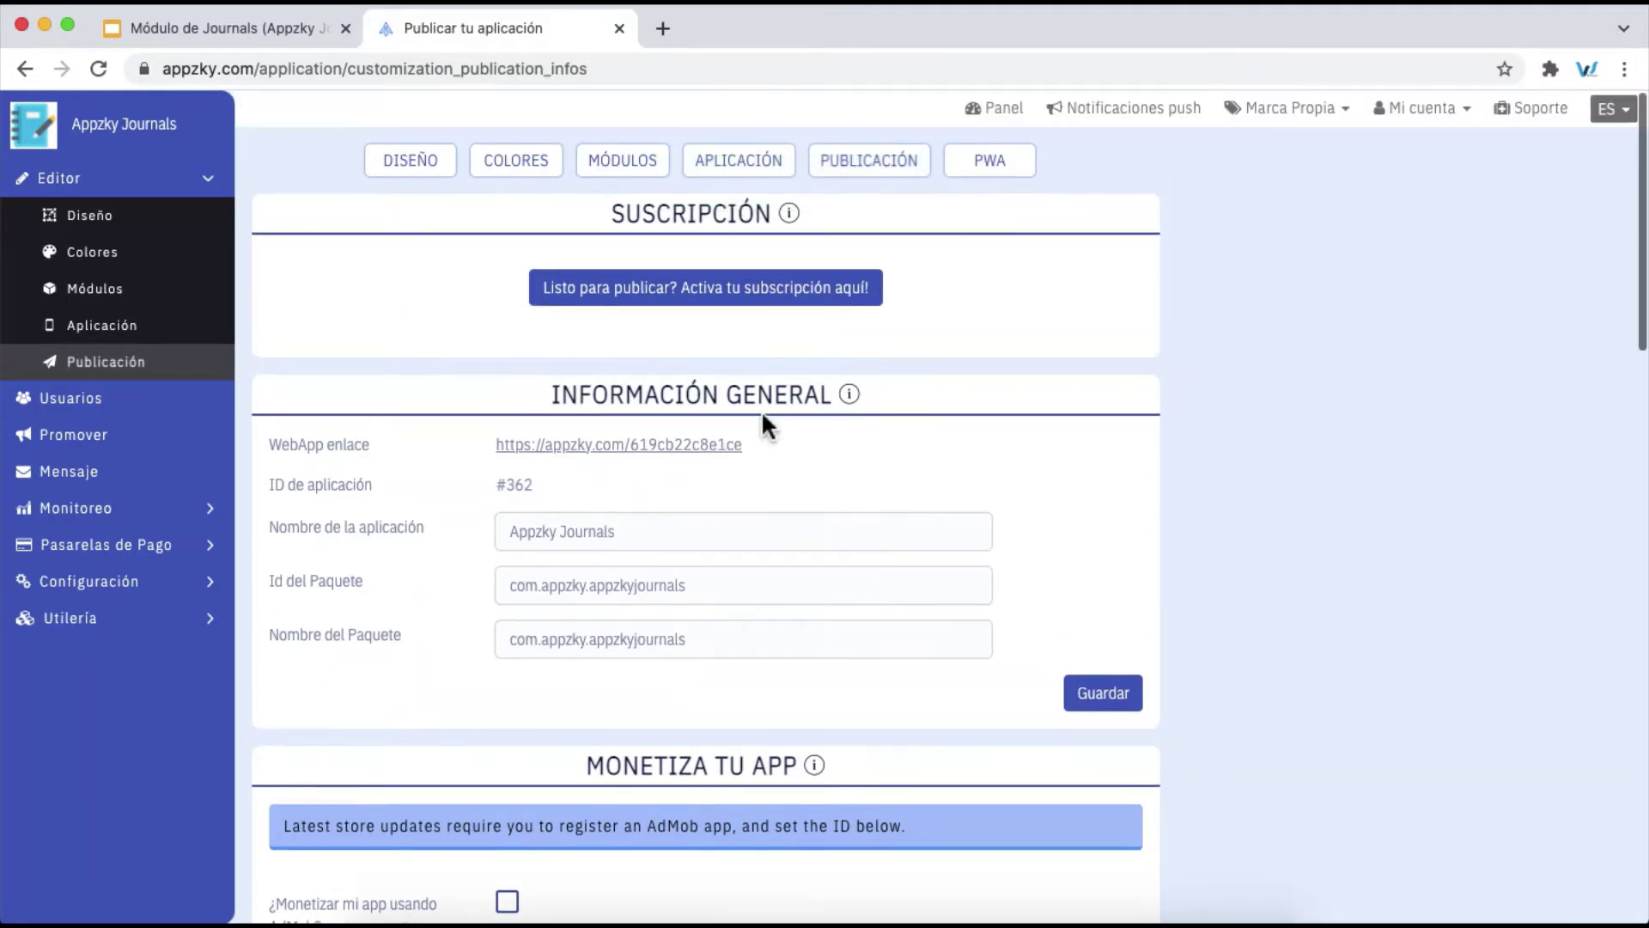
# - Activate the subscription via 'Listo para publicar?' using the existing 1,000 Apps plan
pyautogui.click(745, 298)
pyautogui.hotkey('ctrl', 'shift', 'Tab')
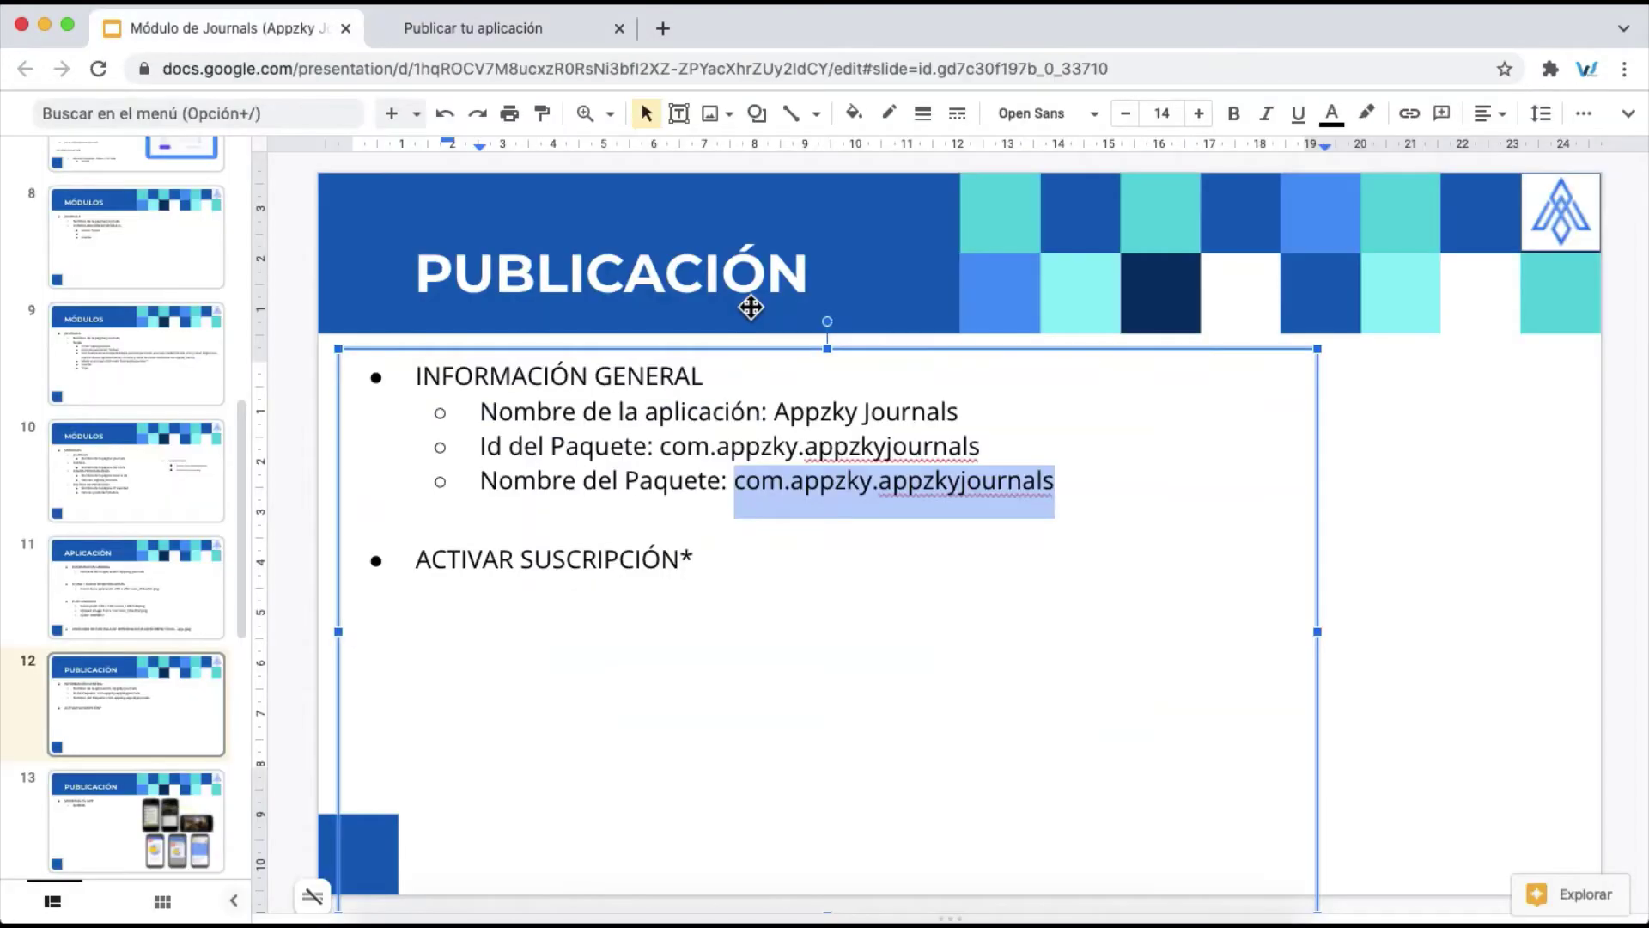
pyautogui.hotkey('ctrl', 'Tab')
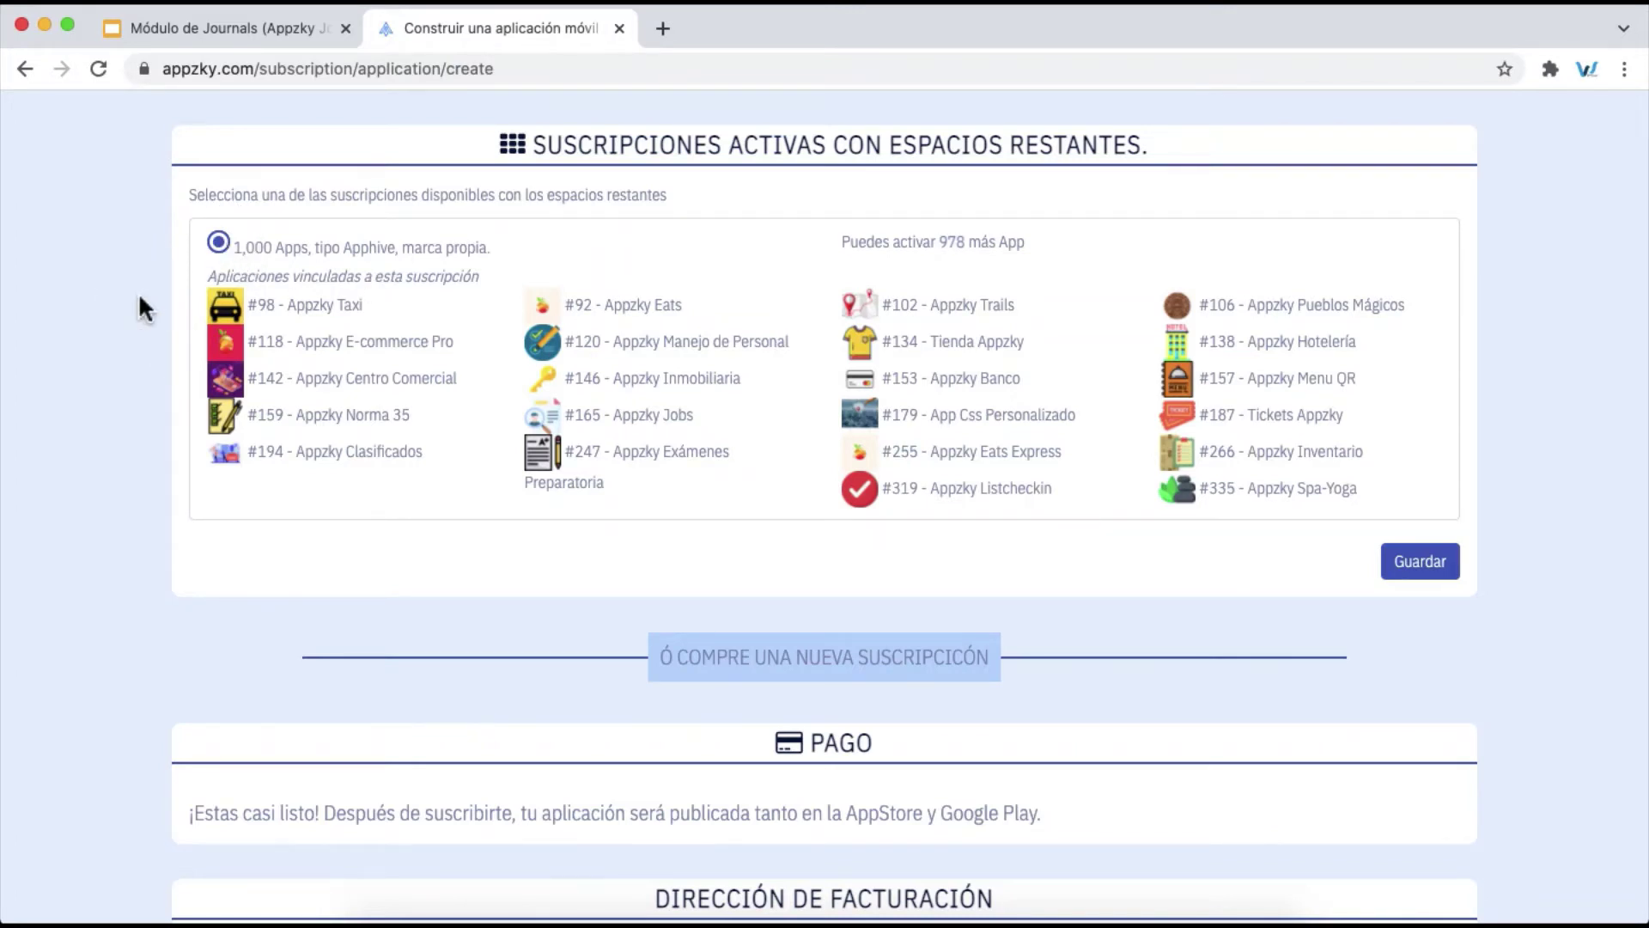
pyautogui.scroll(-9, 137, 292)
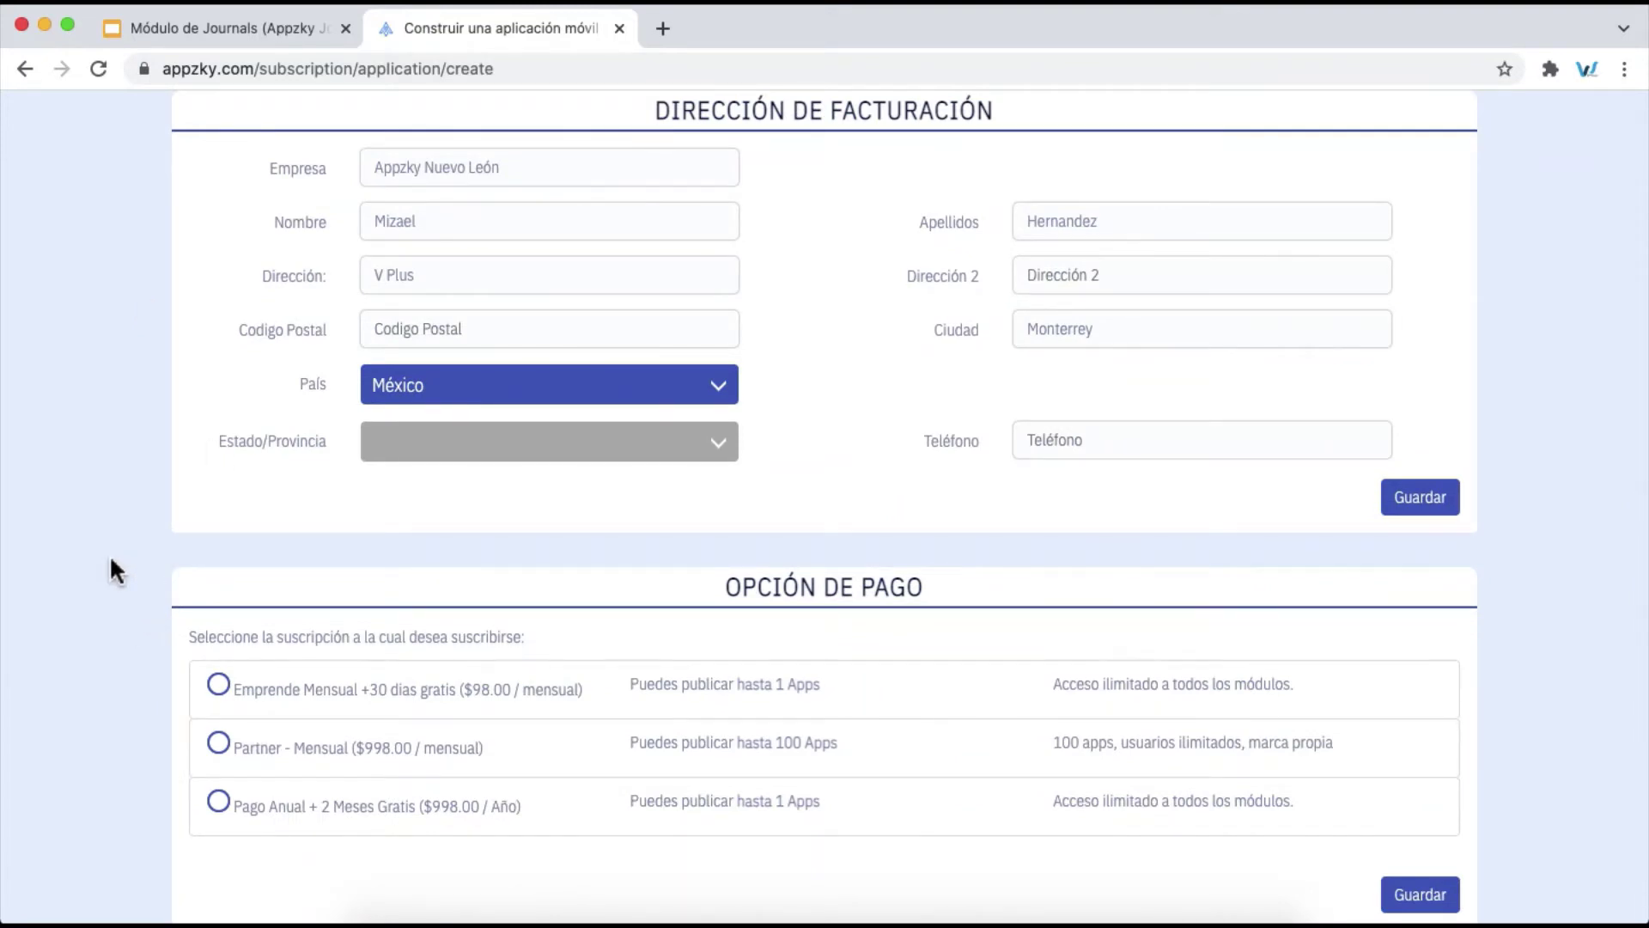
pyautogui.scroll(9, 270, 515)
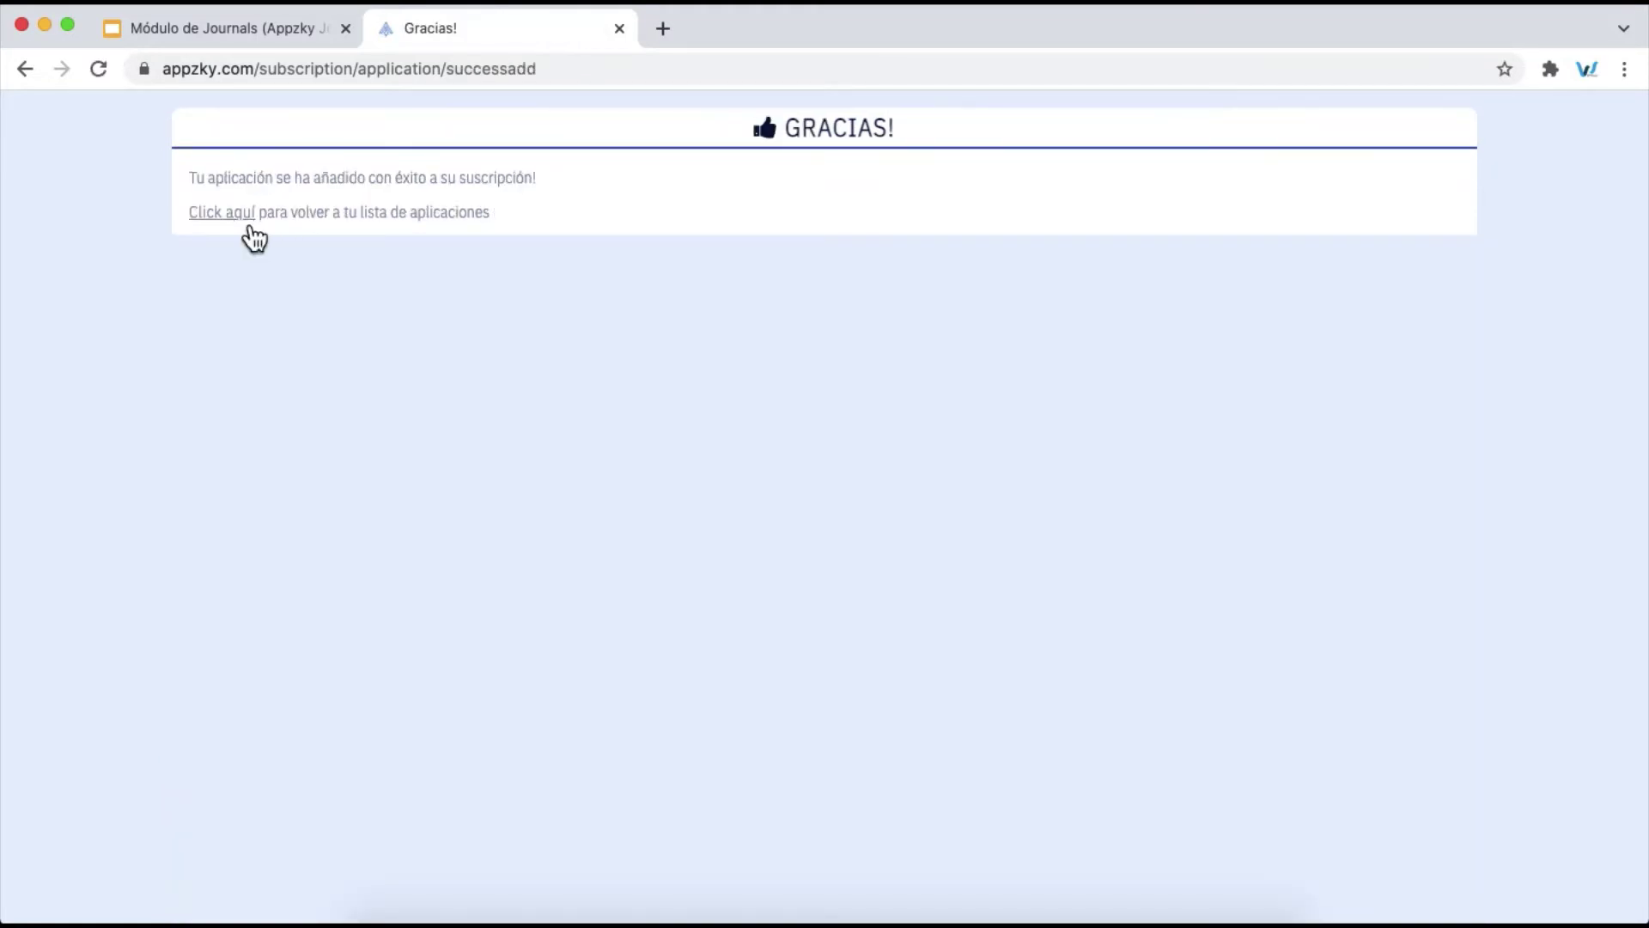
# - Reopen Appzky Journals from the app list and view its PUBLICACIÓN subscription details
pyautogui.click(231, 218)
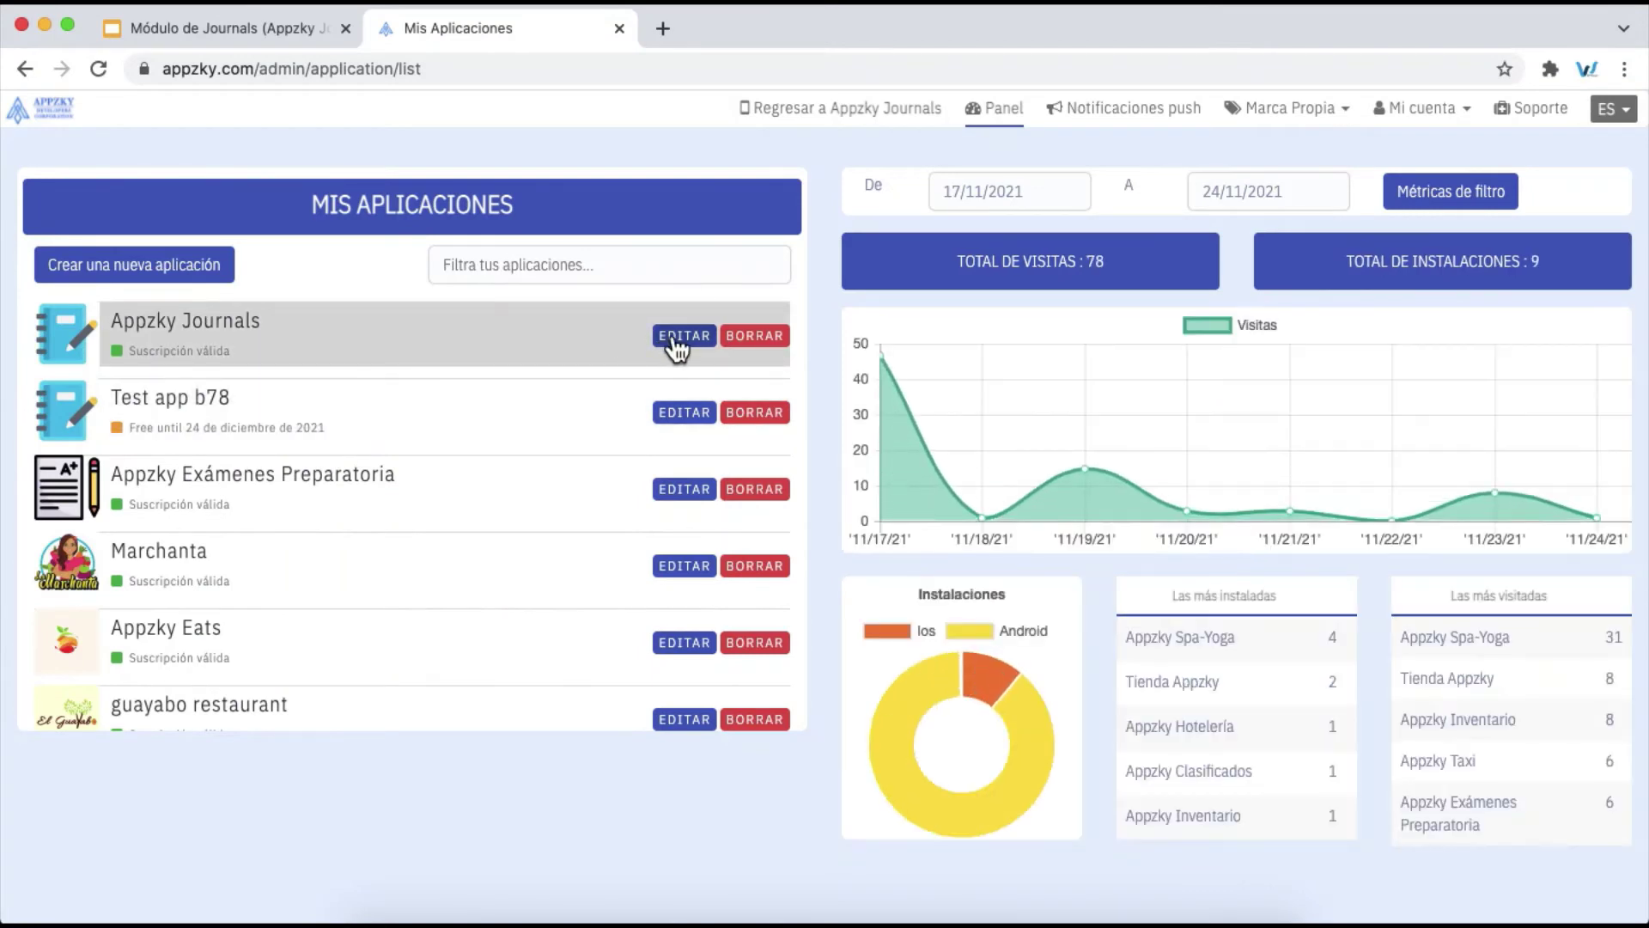
pyautogui.click(675, 340)
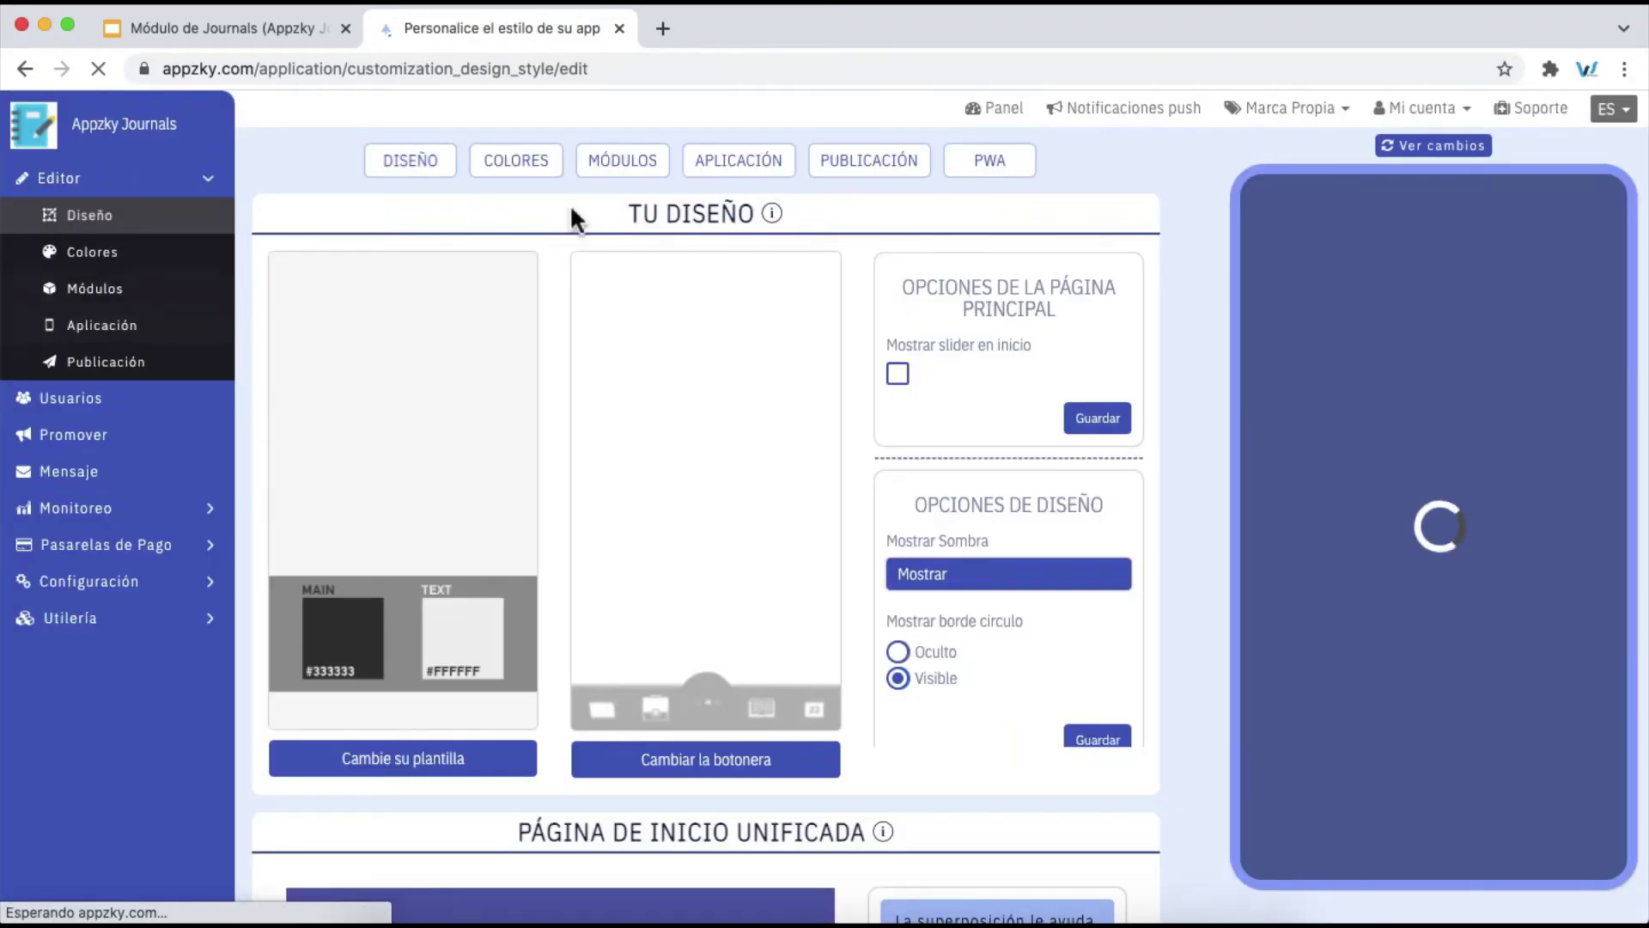
pyautogui.click(875, 167)
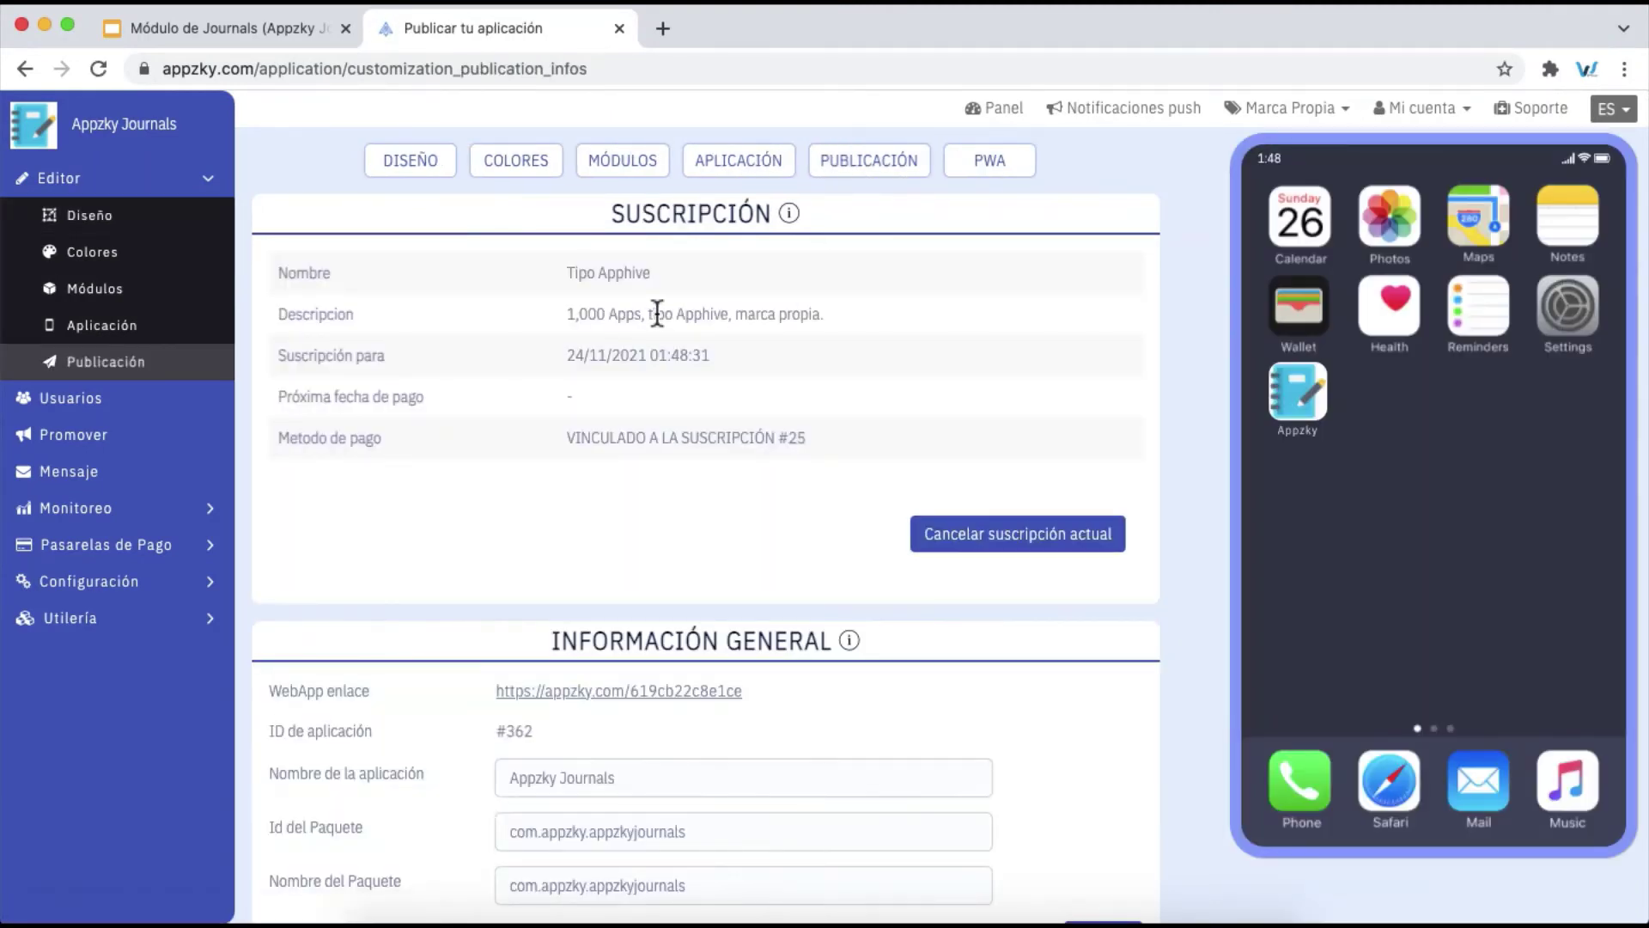
pyautogui.moveTo(571, 272); pyautogui.dragTo(883, 479)
pyautogui.click(842, 456)
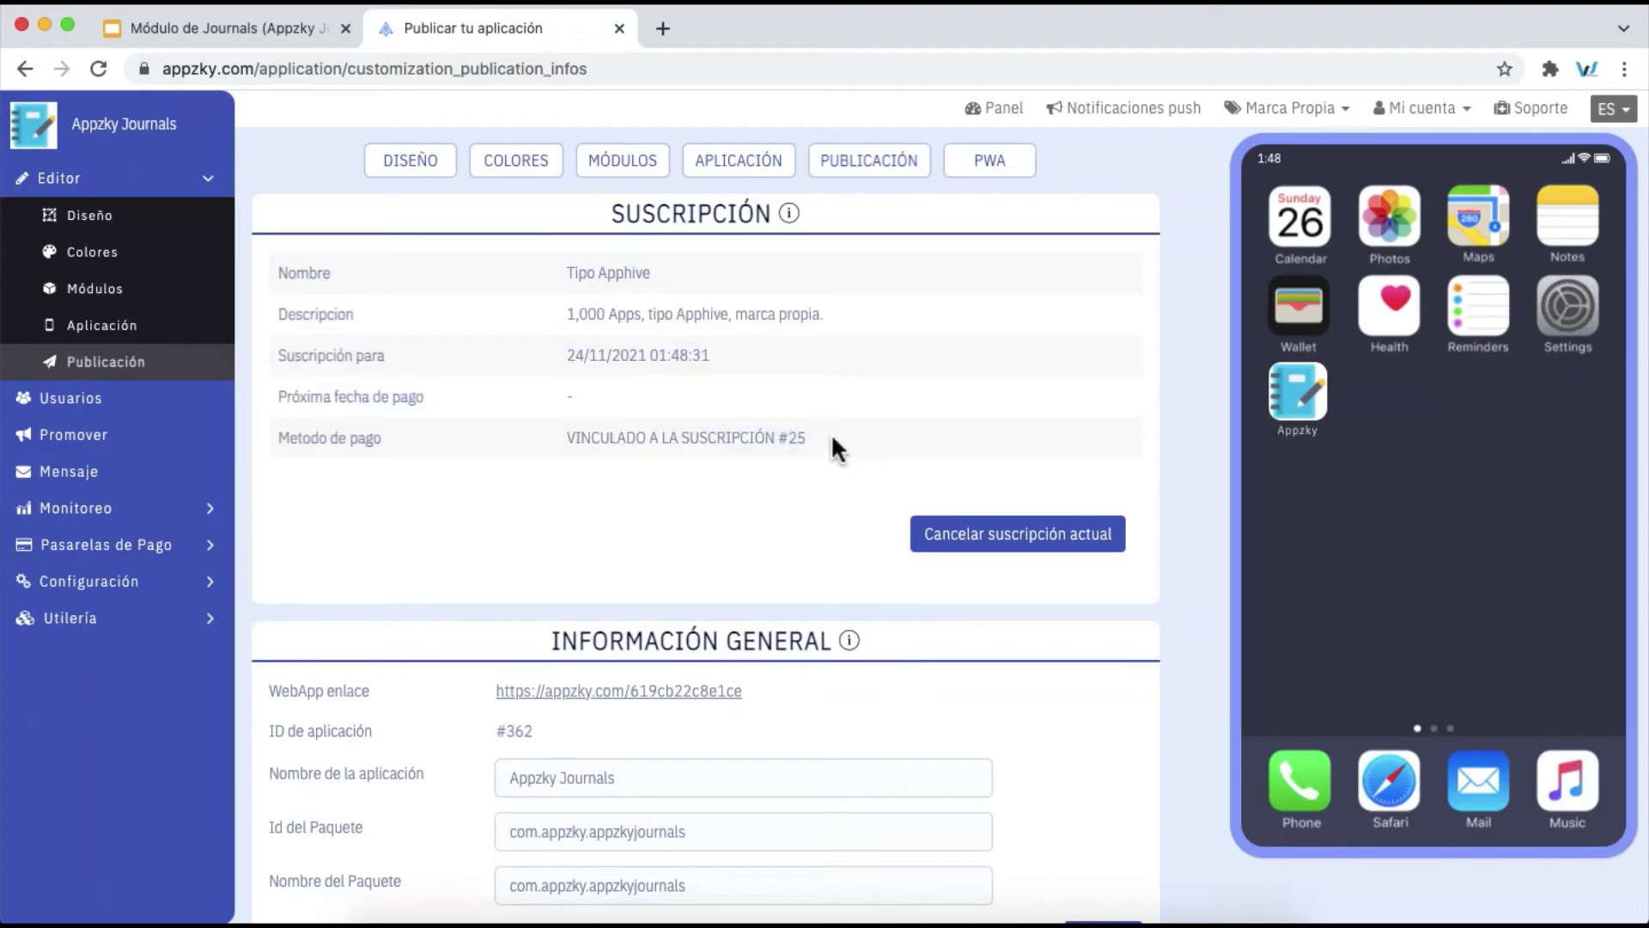
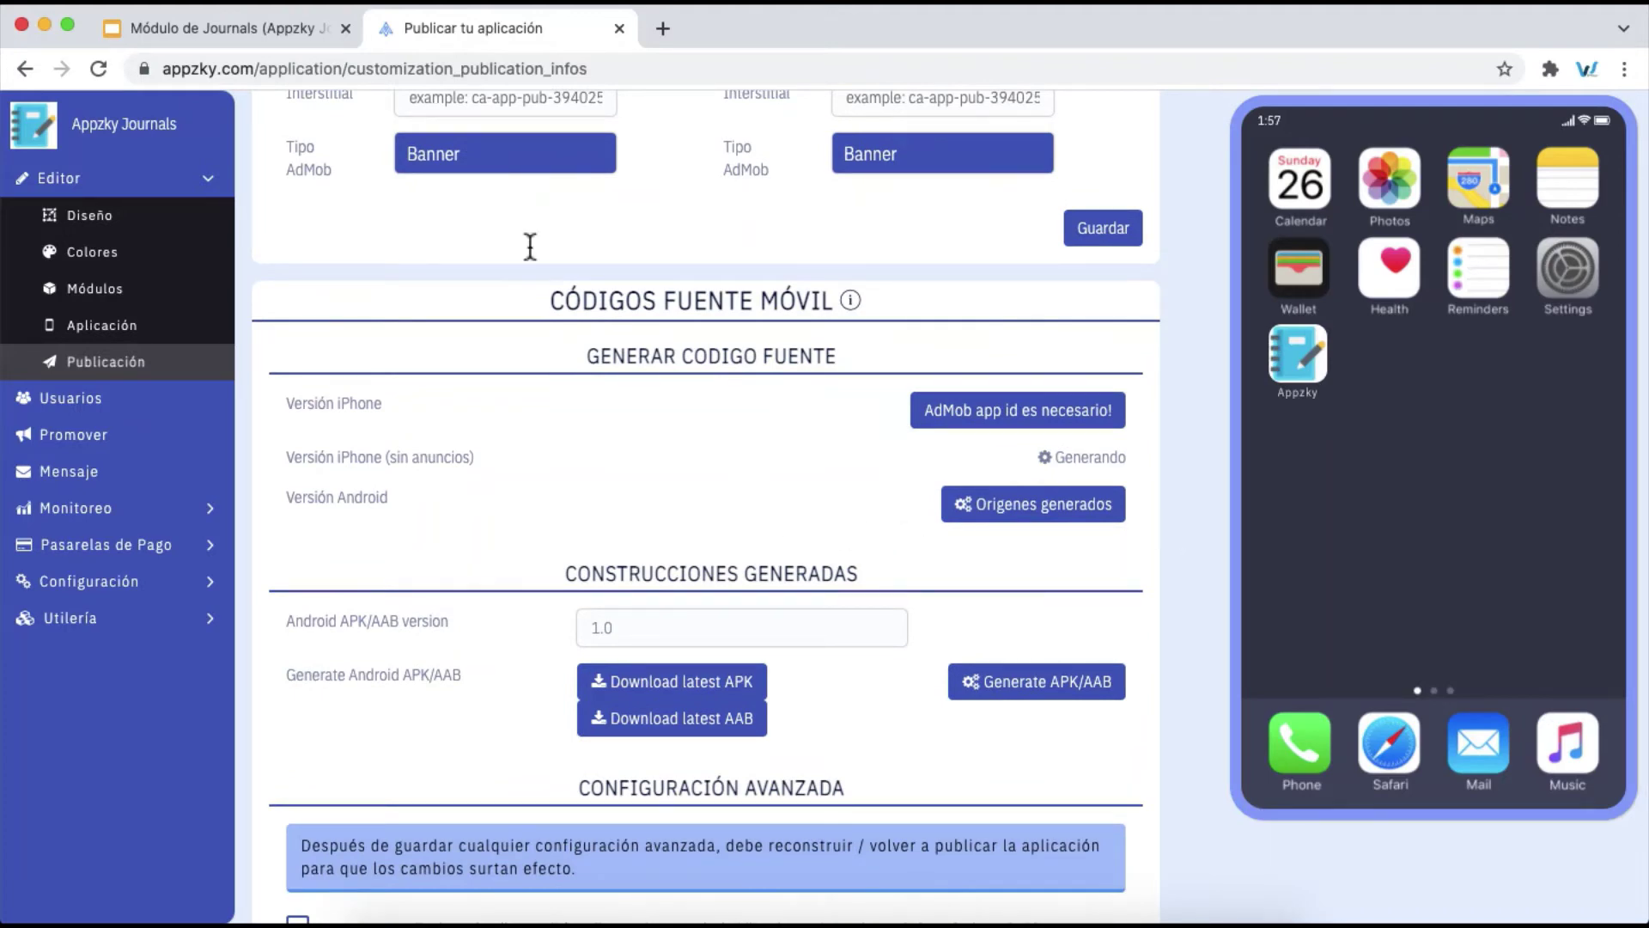
# - Switch to the Google Slides deck showing the 'Código fuente' setup slide
pyautogui.click(284, 32)
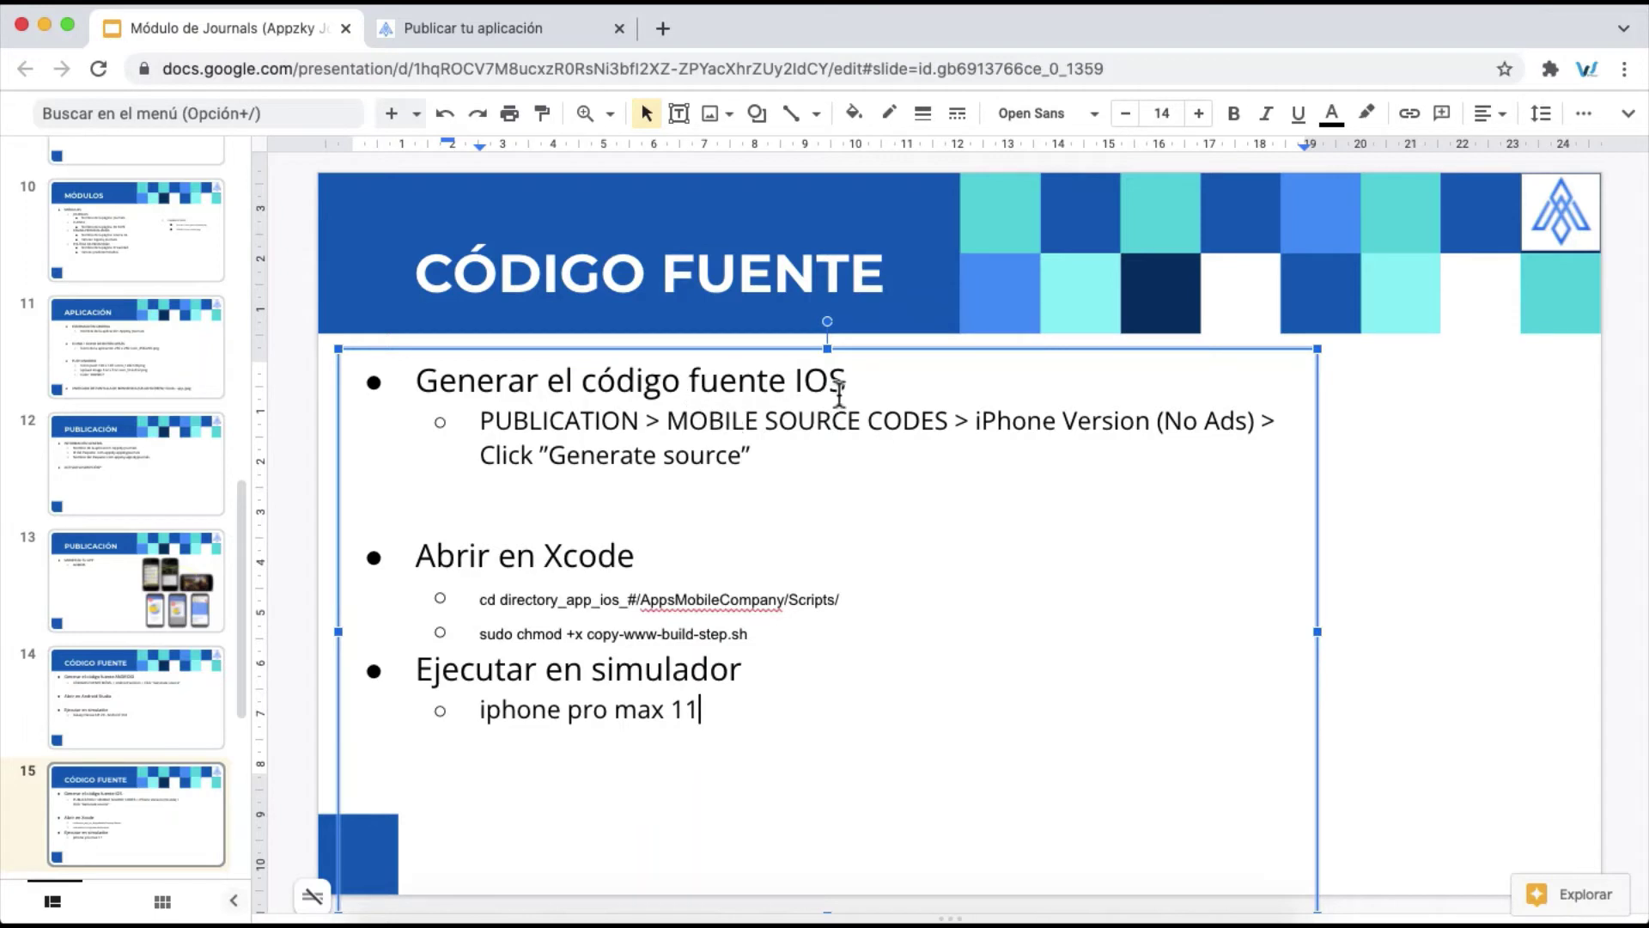
# - Highlight slide 15's Abrir en Xcode step, iPhone 11 Pro Max note and sudo chmod command, then return to Appzky
pyautogui.click(704, 563)
pyautogui.moveTo(611, 560); pyautogui.dragTo(420, 558)
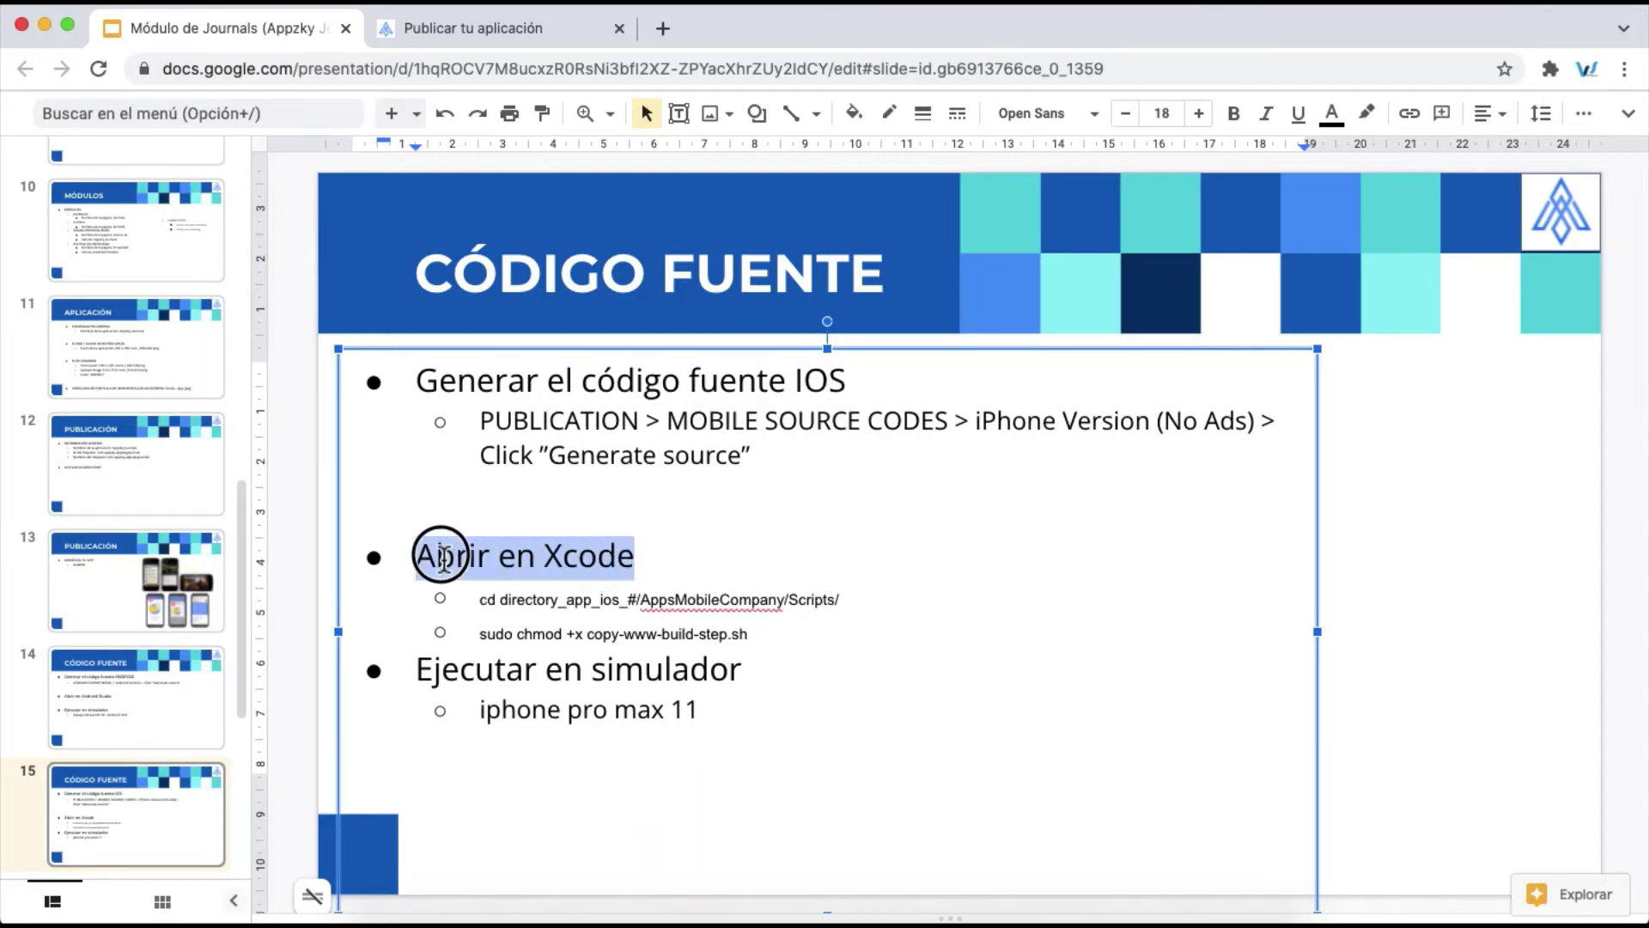
pyautogui.moveTo(481, 711); pyautogui.dragTo(699, 711)
pyautogui.click(699, 712)
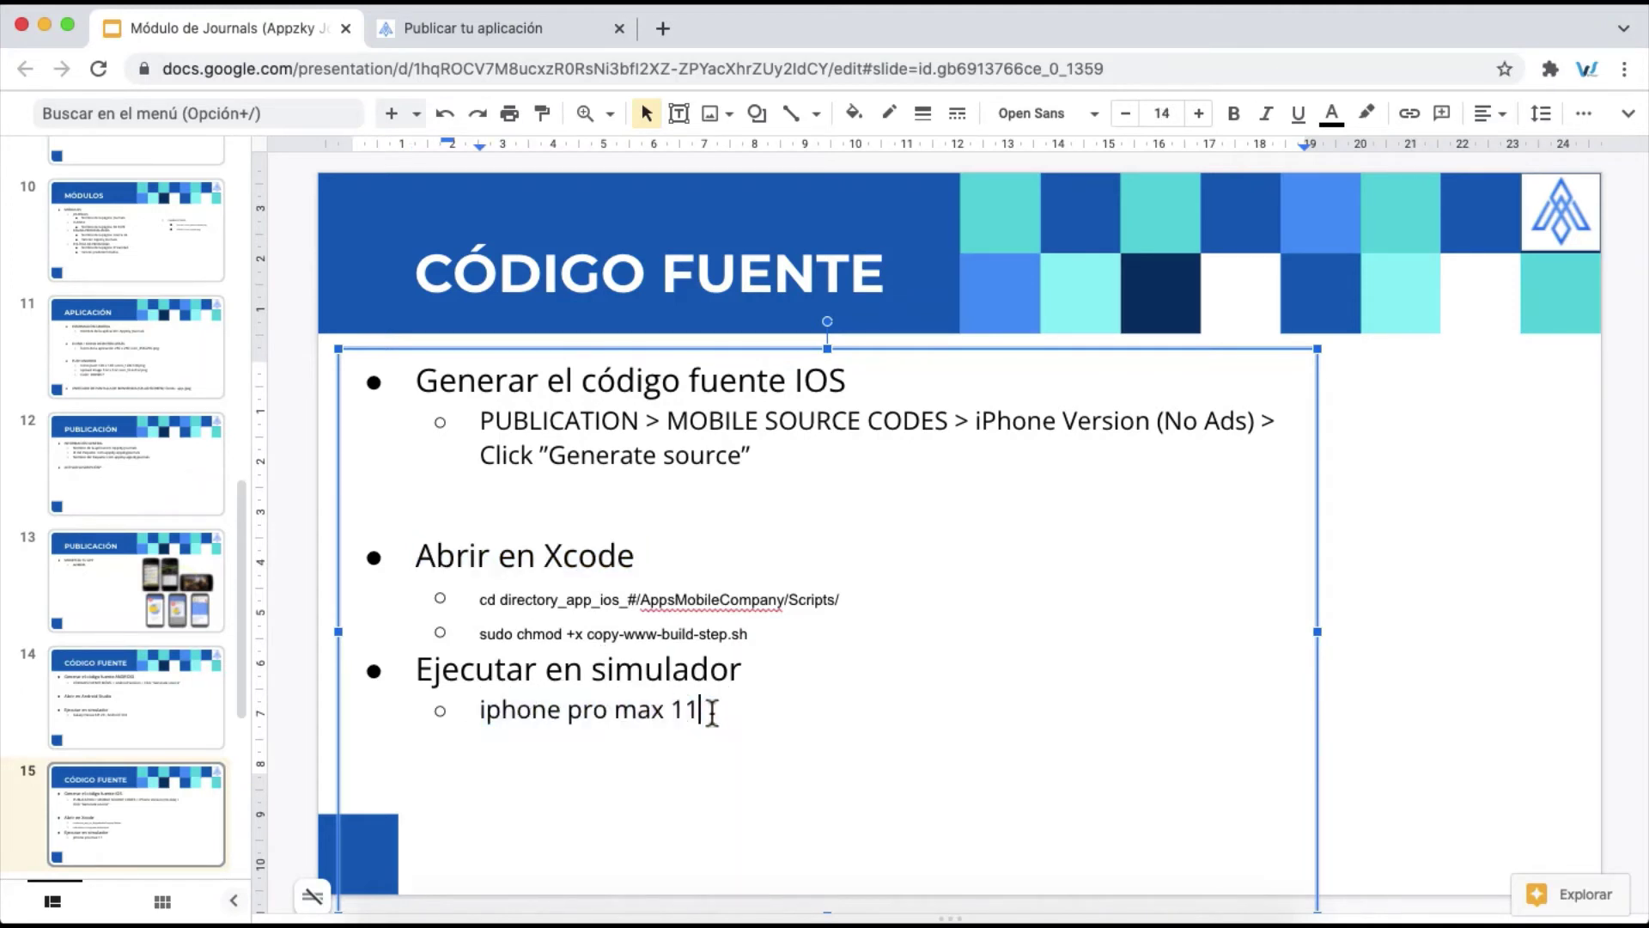
pyautogui.click(789, 640)
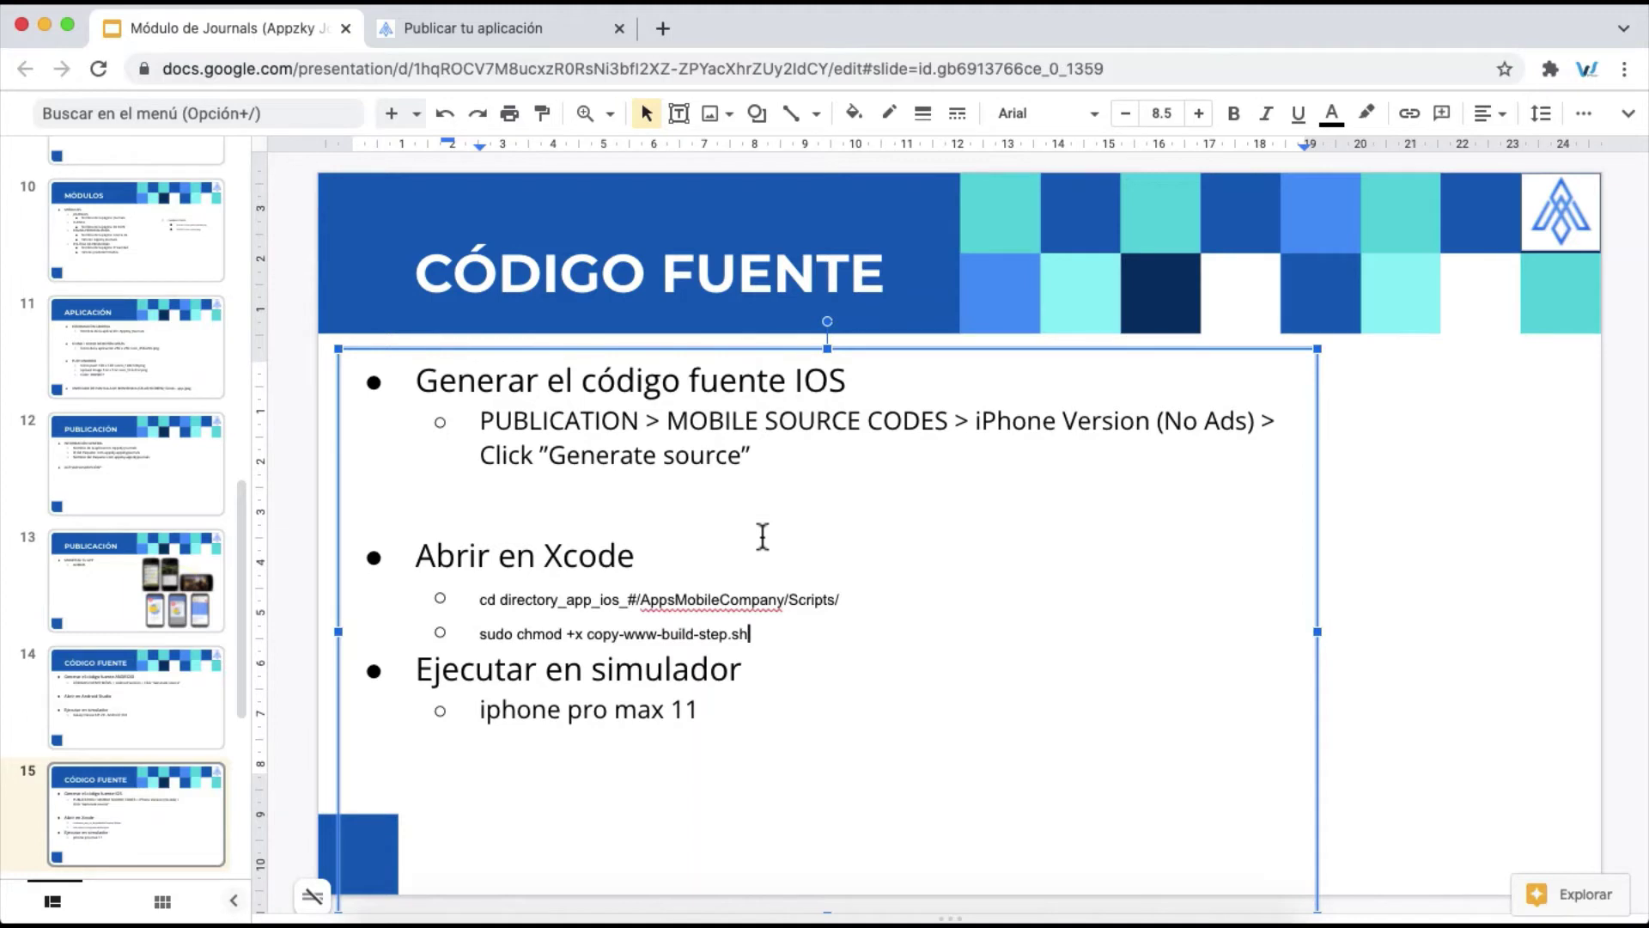
pyautogui.hotkey('ctrl', 'Tab')
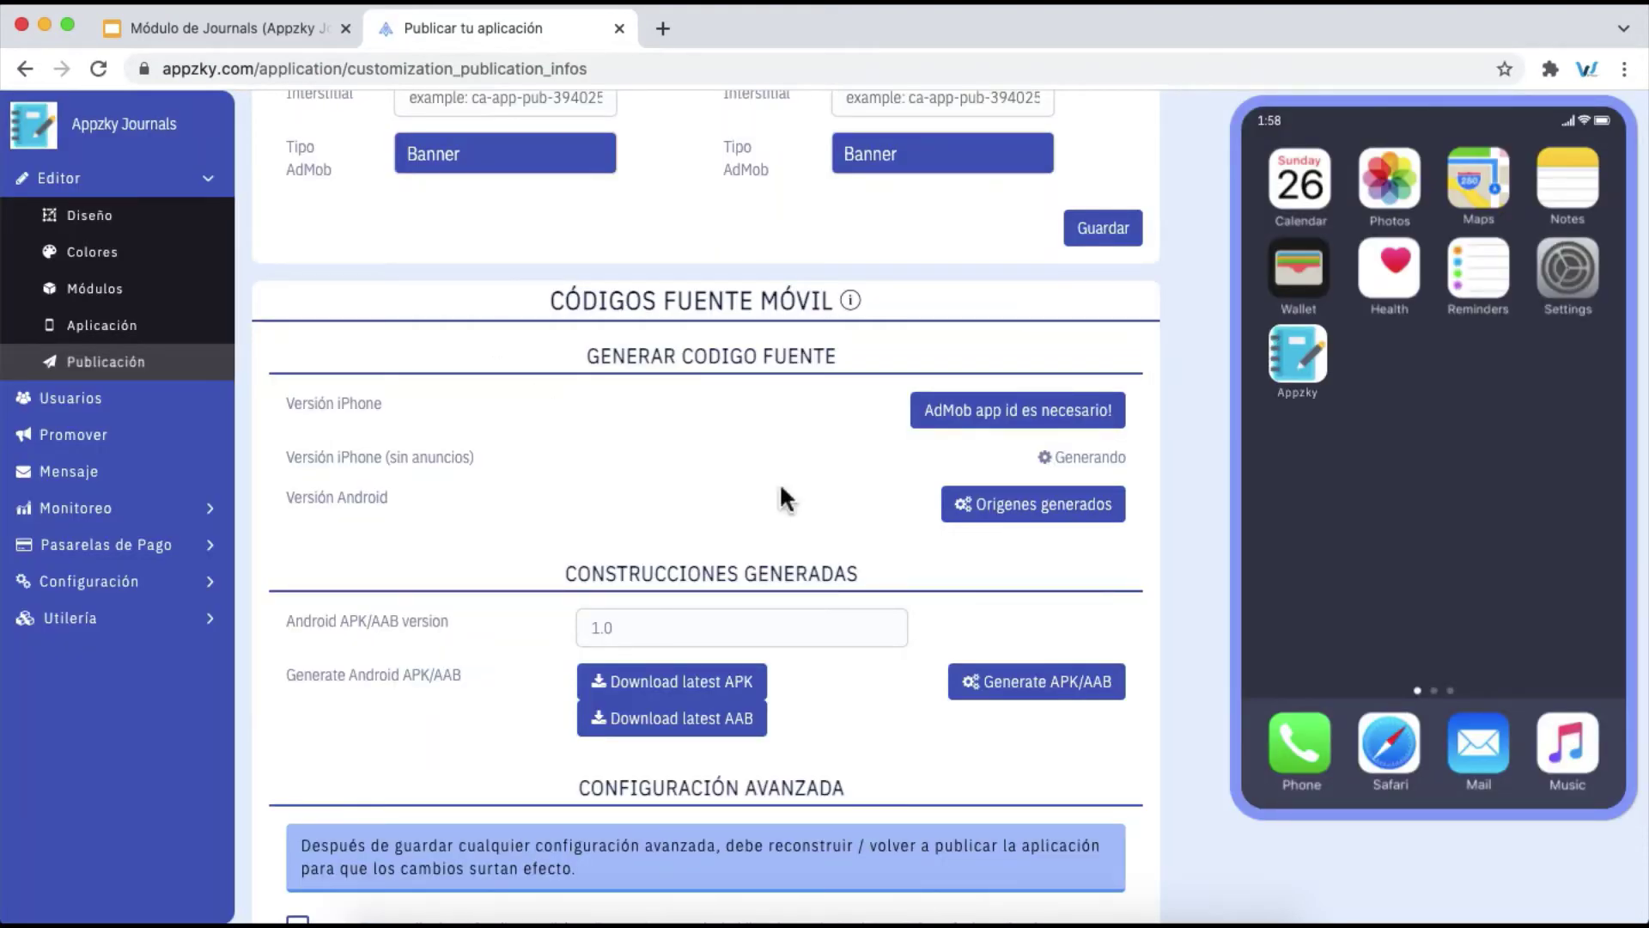
# - Reload the publication page until the ad-free iPhone source finishes generating
pyautogui.click(100, 69)
pyautogui.click(99, 68)
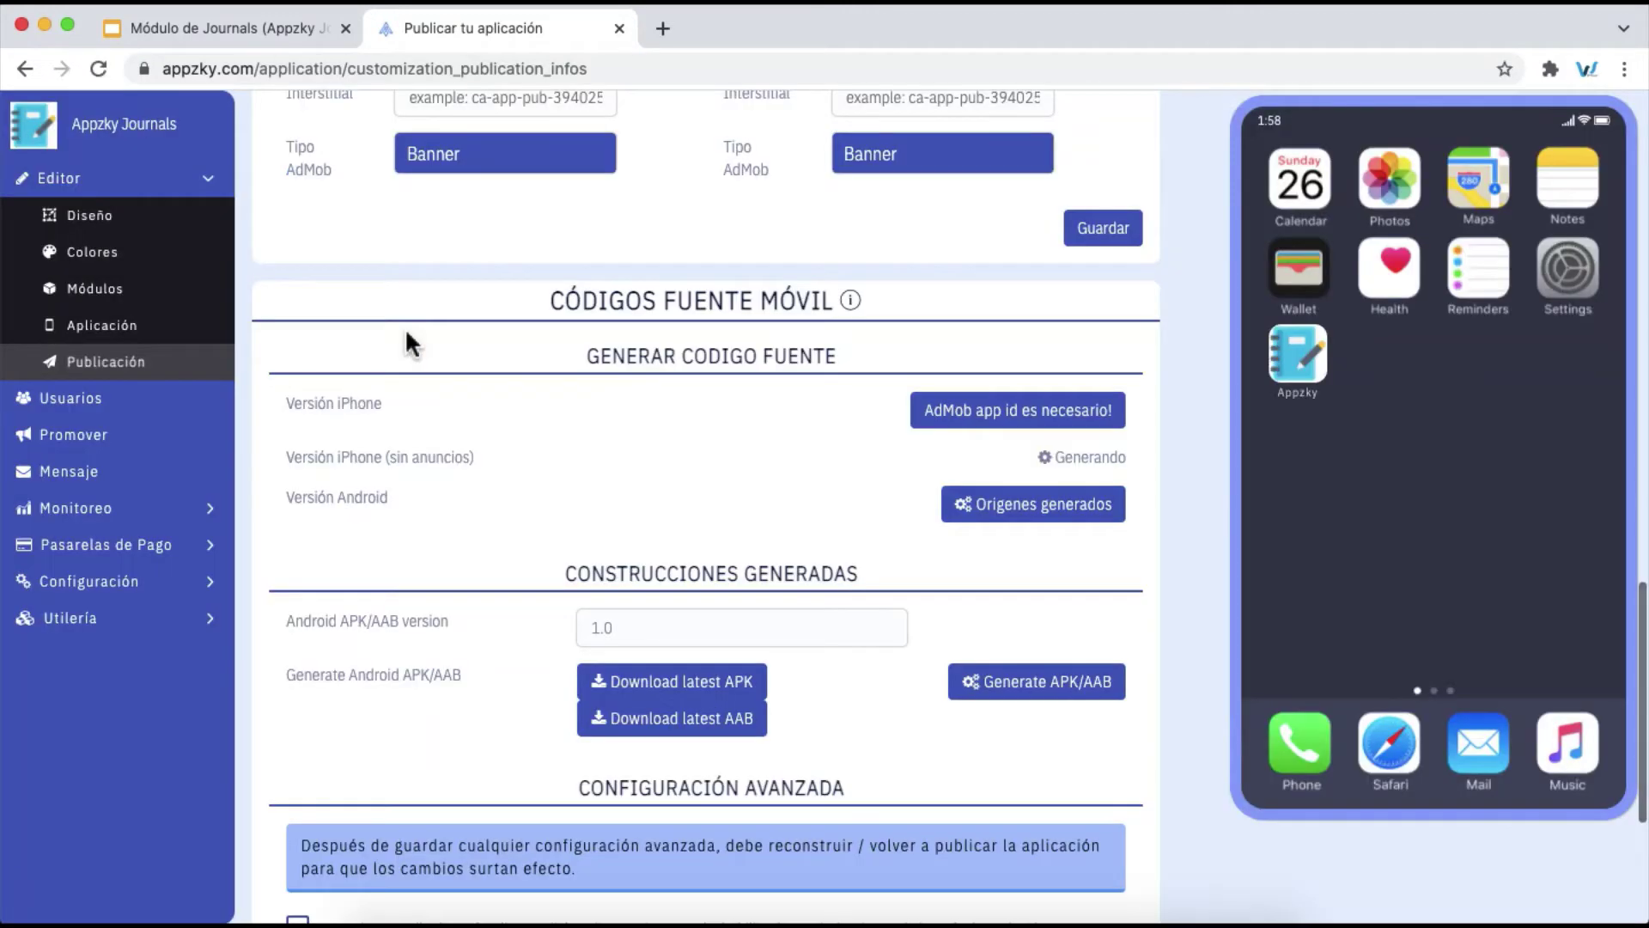
pyautogui.click(97, 70)
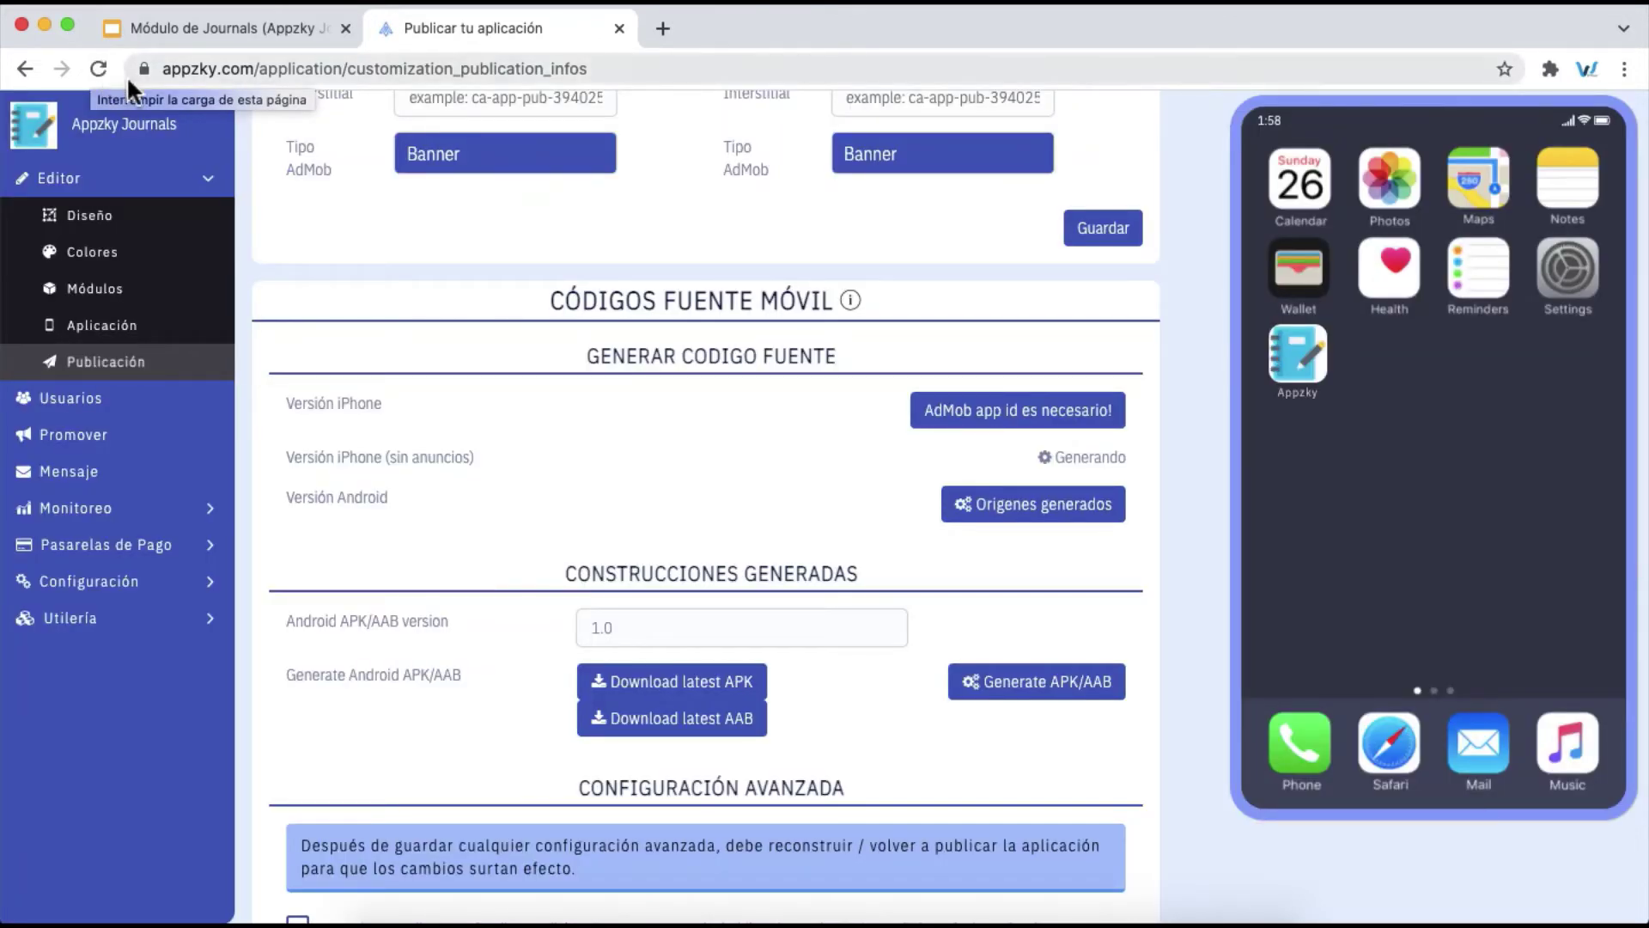
pyautogui.click(110, 74)
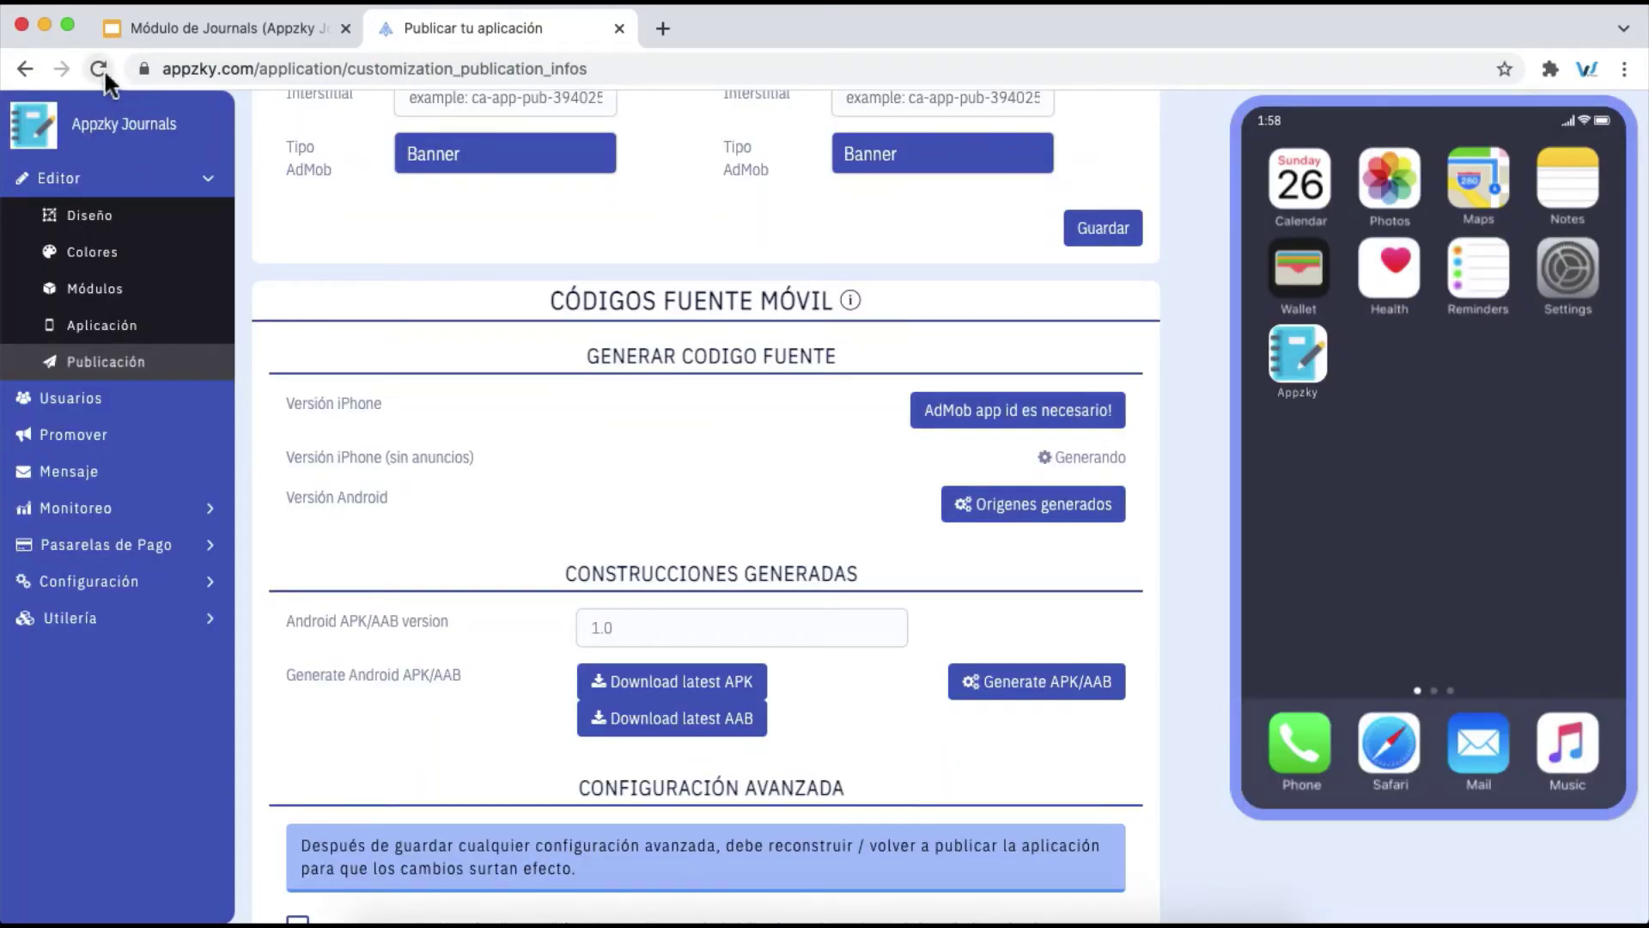
pyautogui.click(105, 74)
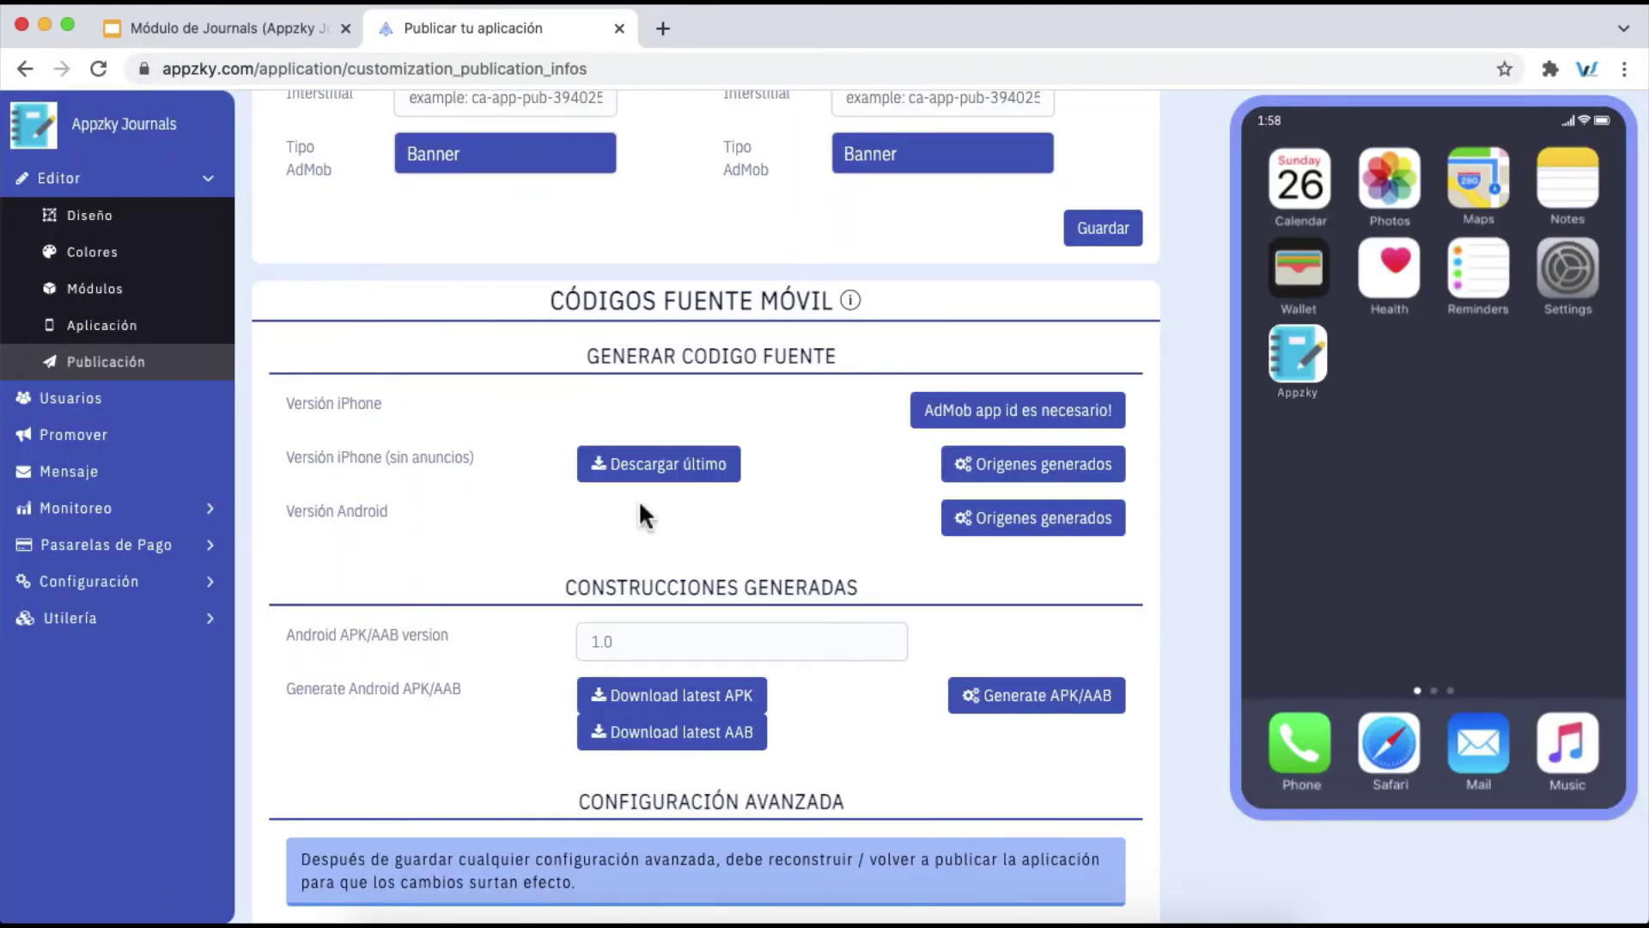
# - Download the latest ad-free iPhone source zip into the Elementos Appzky Journals folder
pyautogui.click(659, 479)
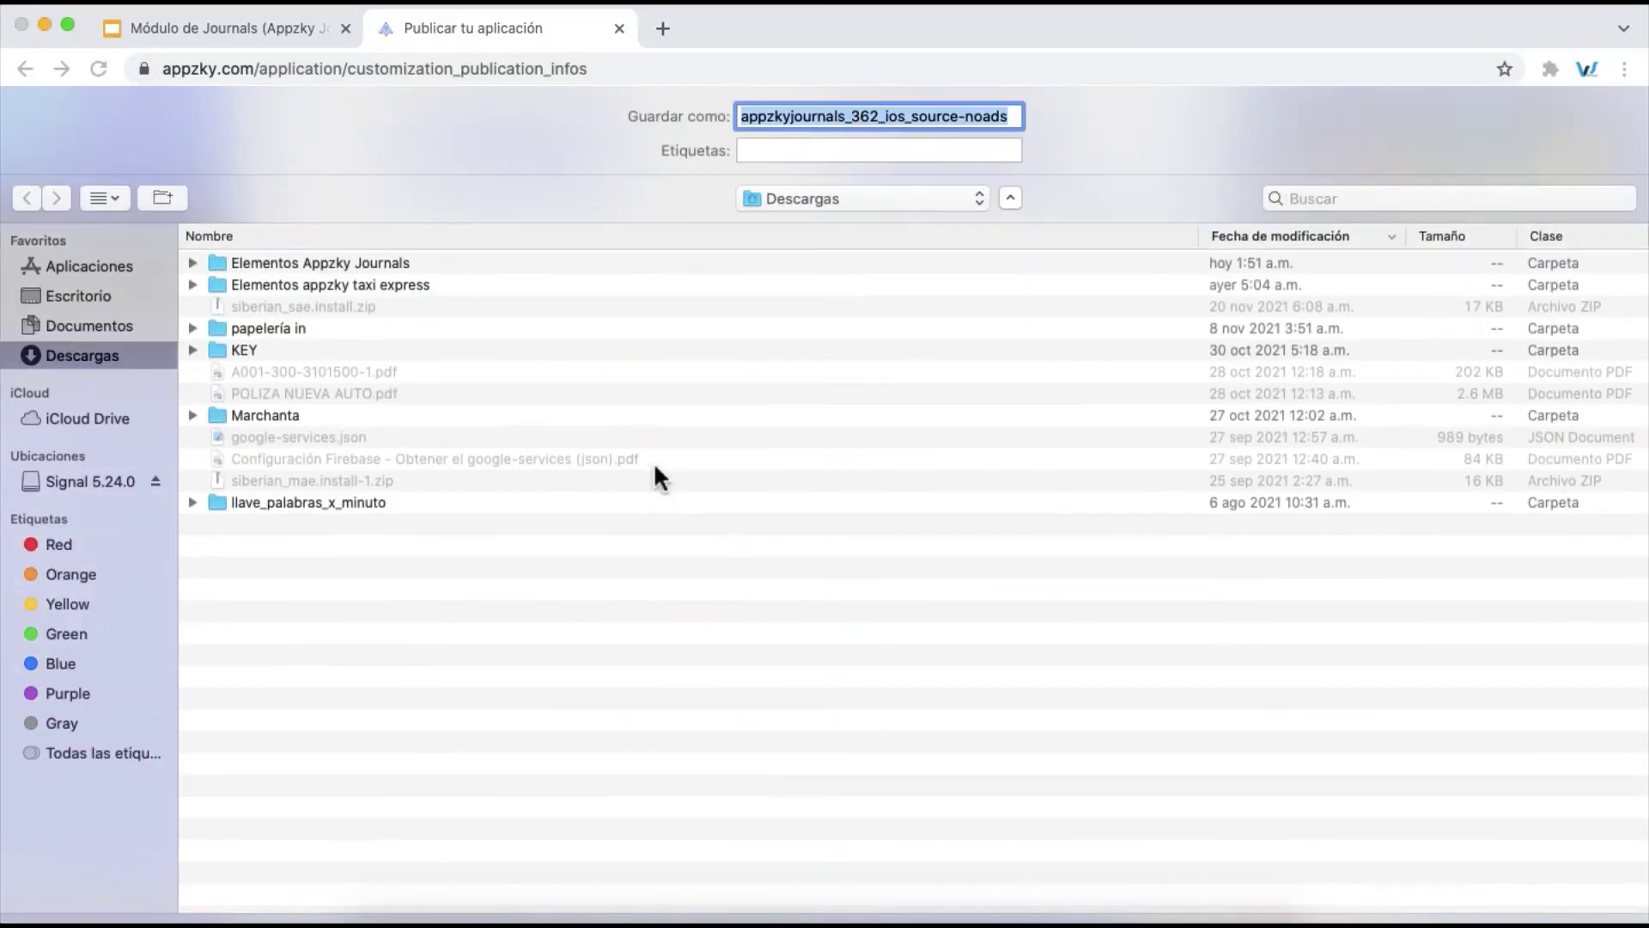
pyautogui.click(432, 265)
pyautogui.doubleClick(430, 263)
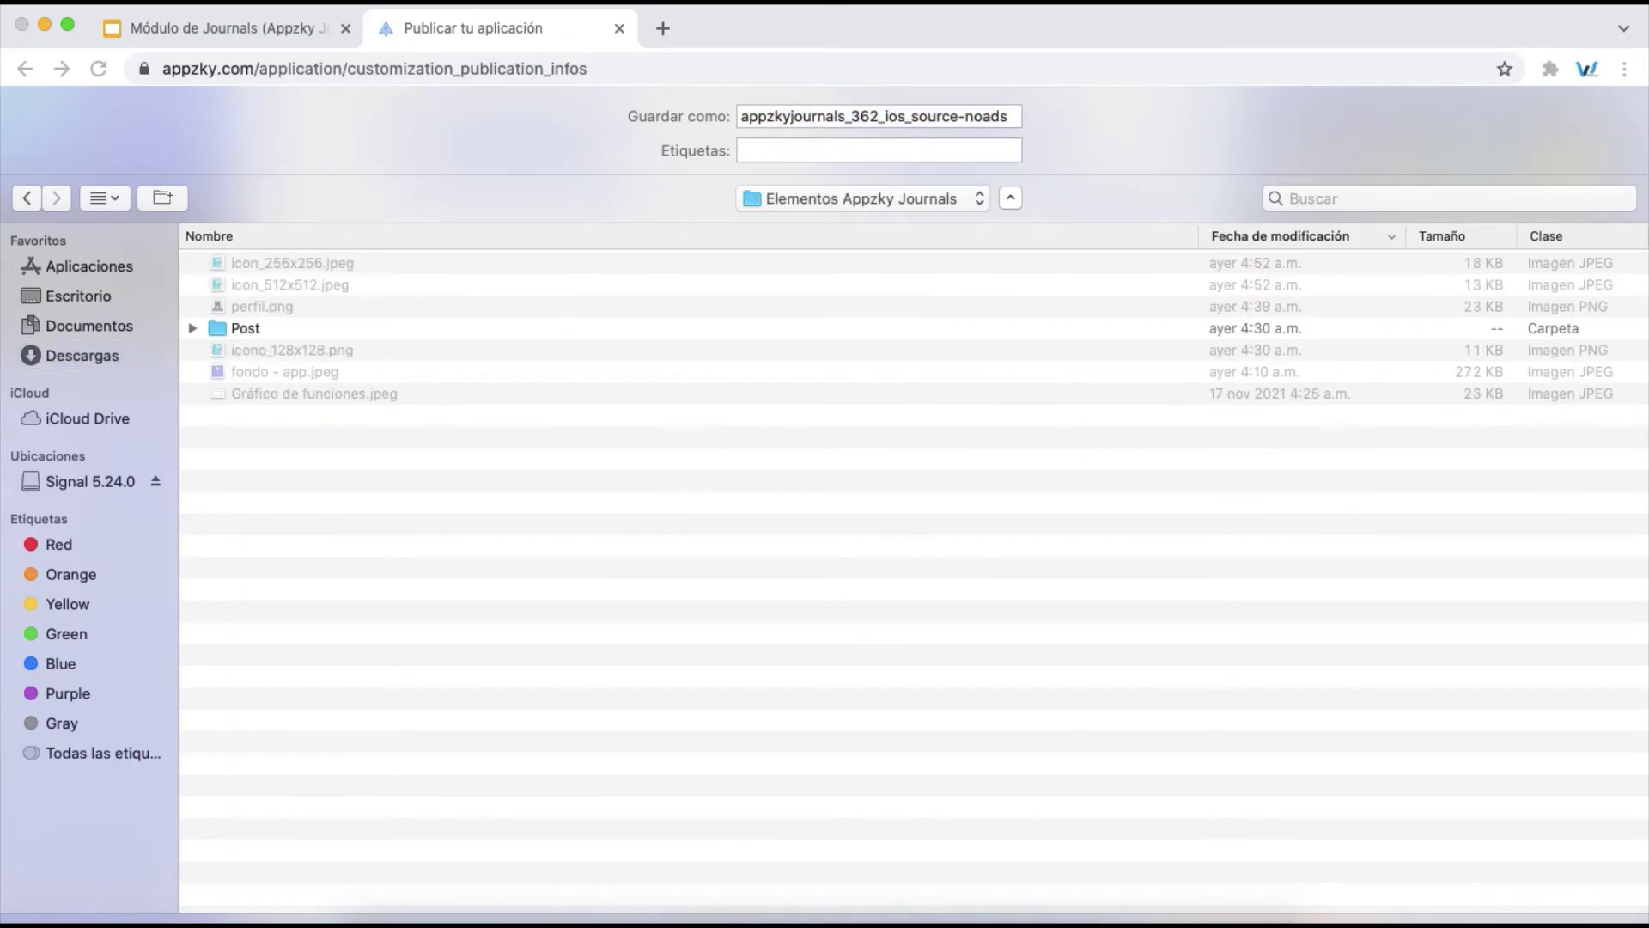
pyautogui.click(1632, 897)
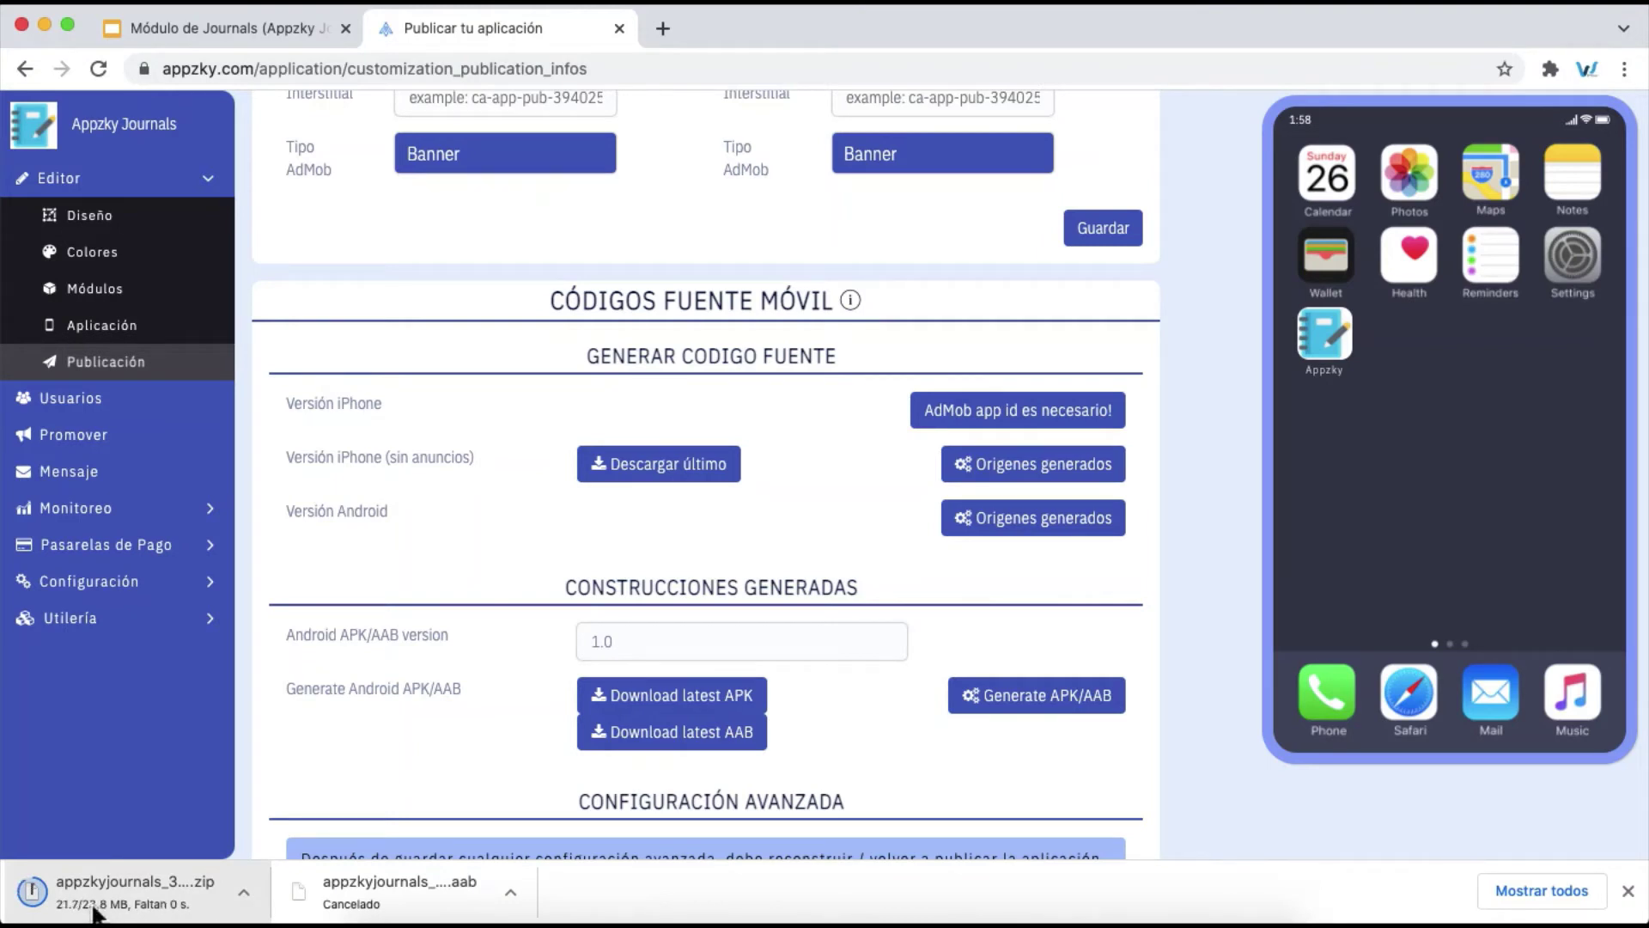
# - Show the downloaded source zip in Finder and unzip it
pyautogui.click(135, 893)
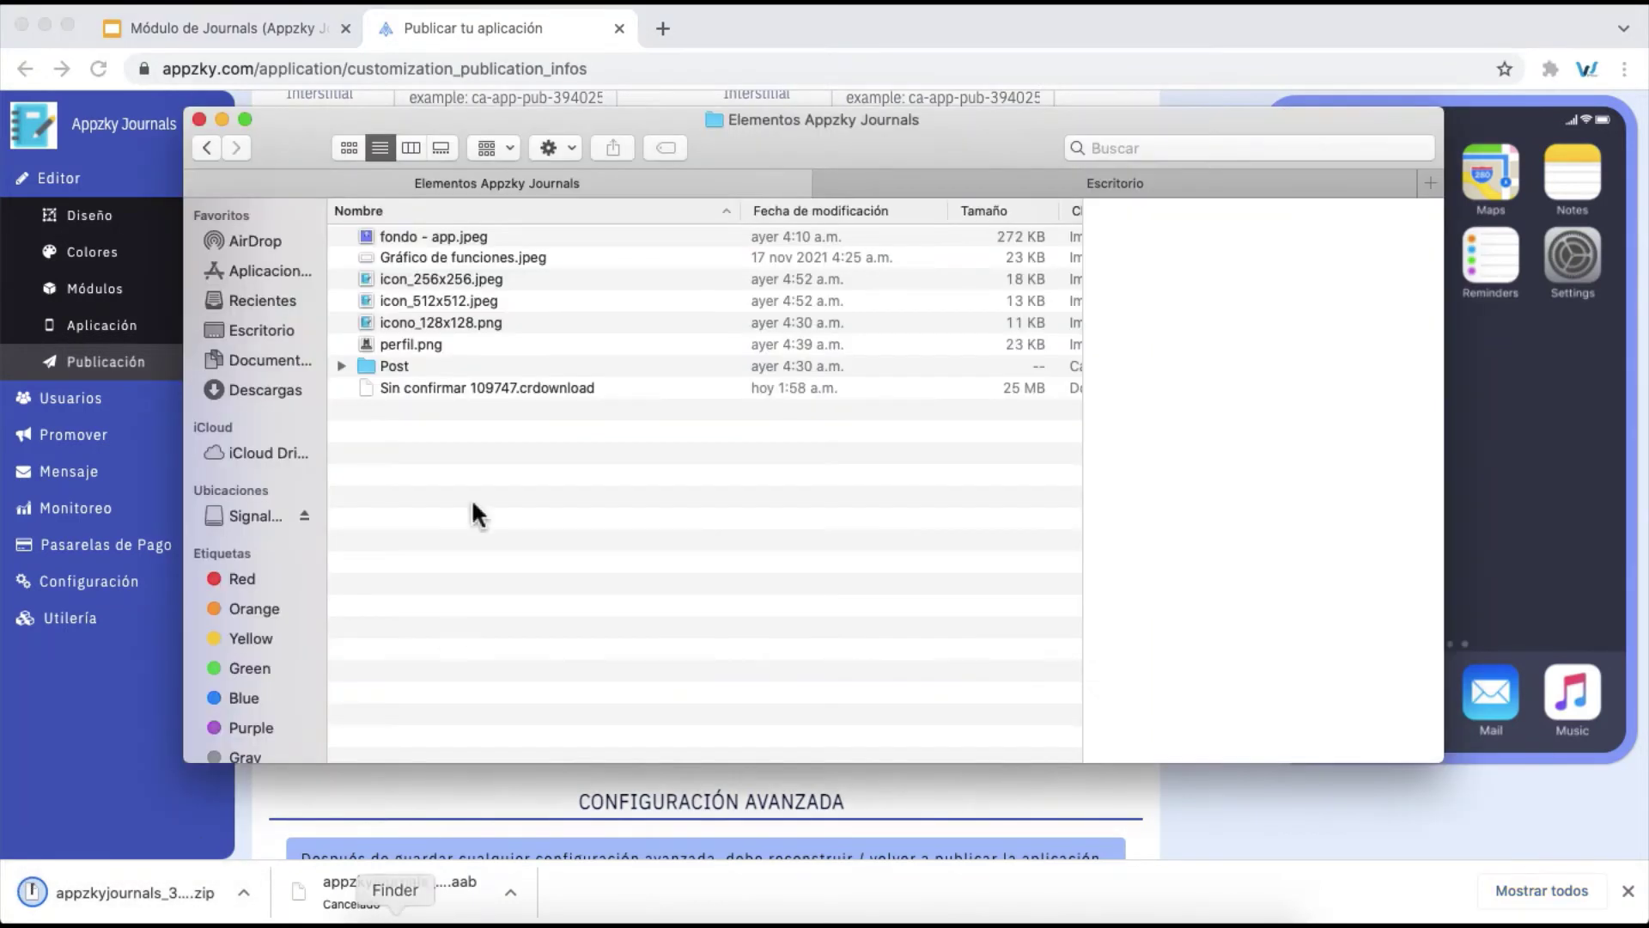
pyautogui.click(512, 387)
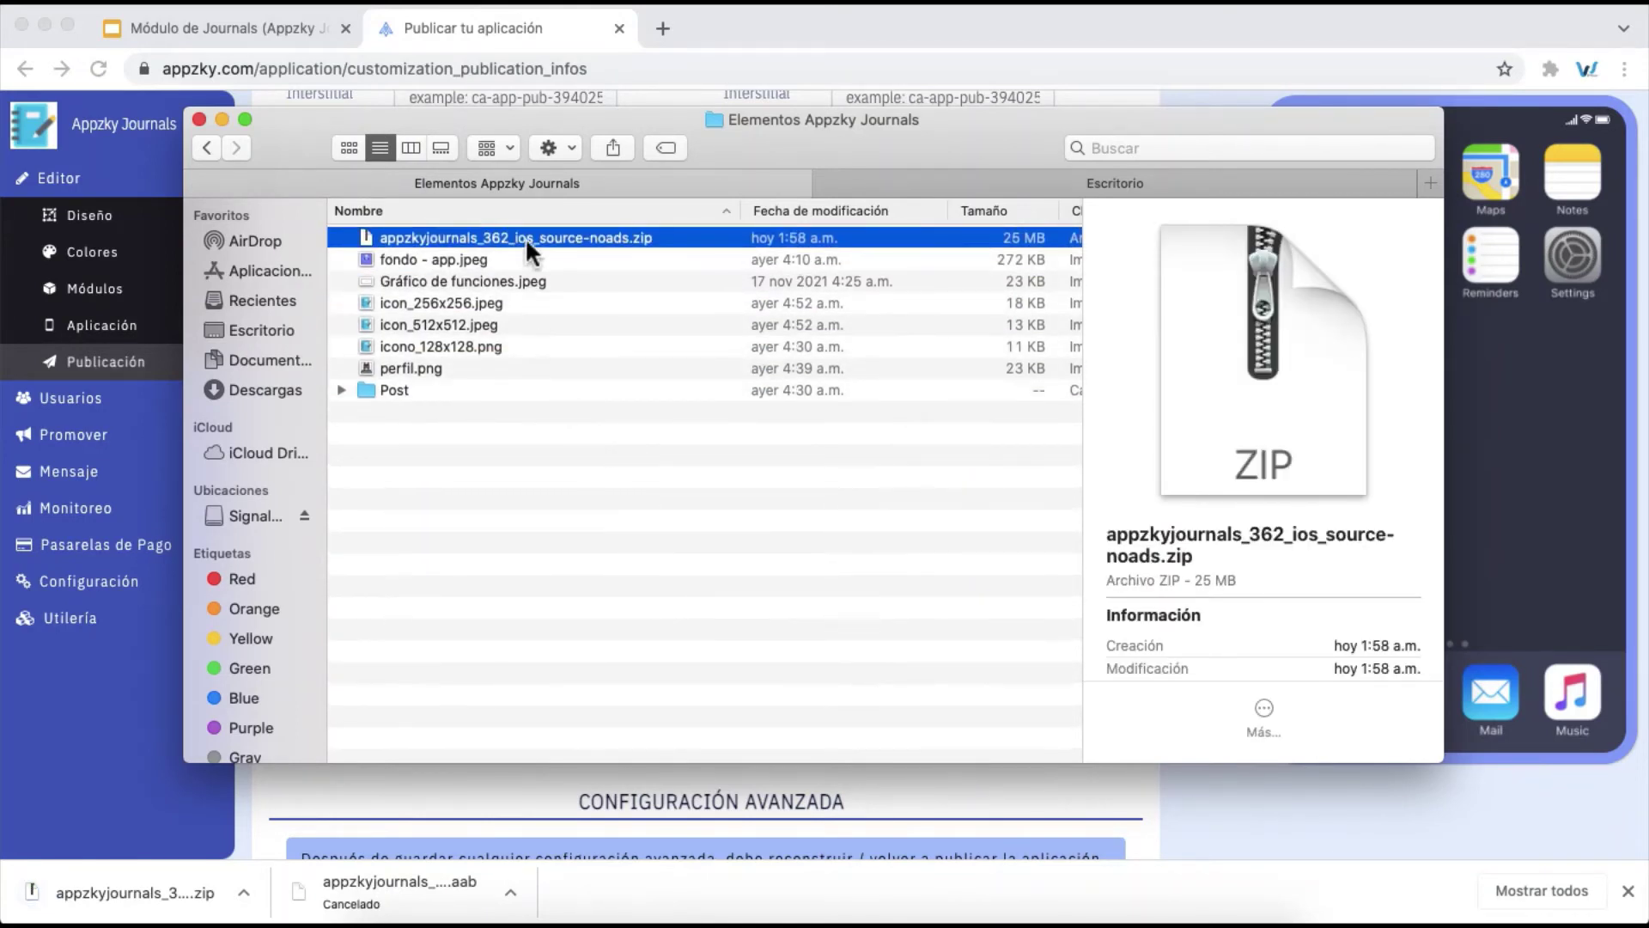
pyautogui.doubleClick(523, 234)
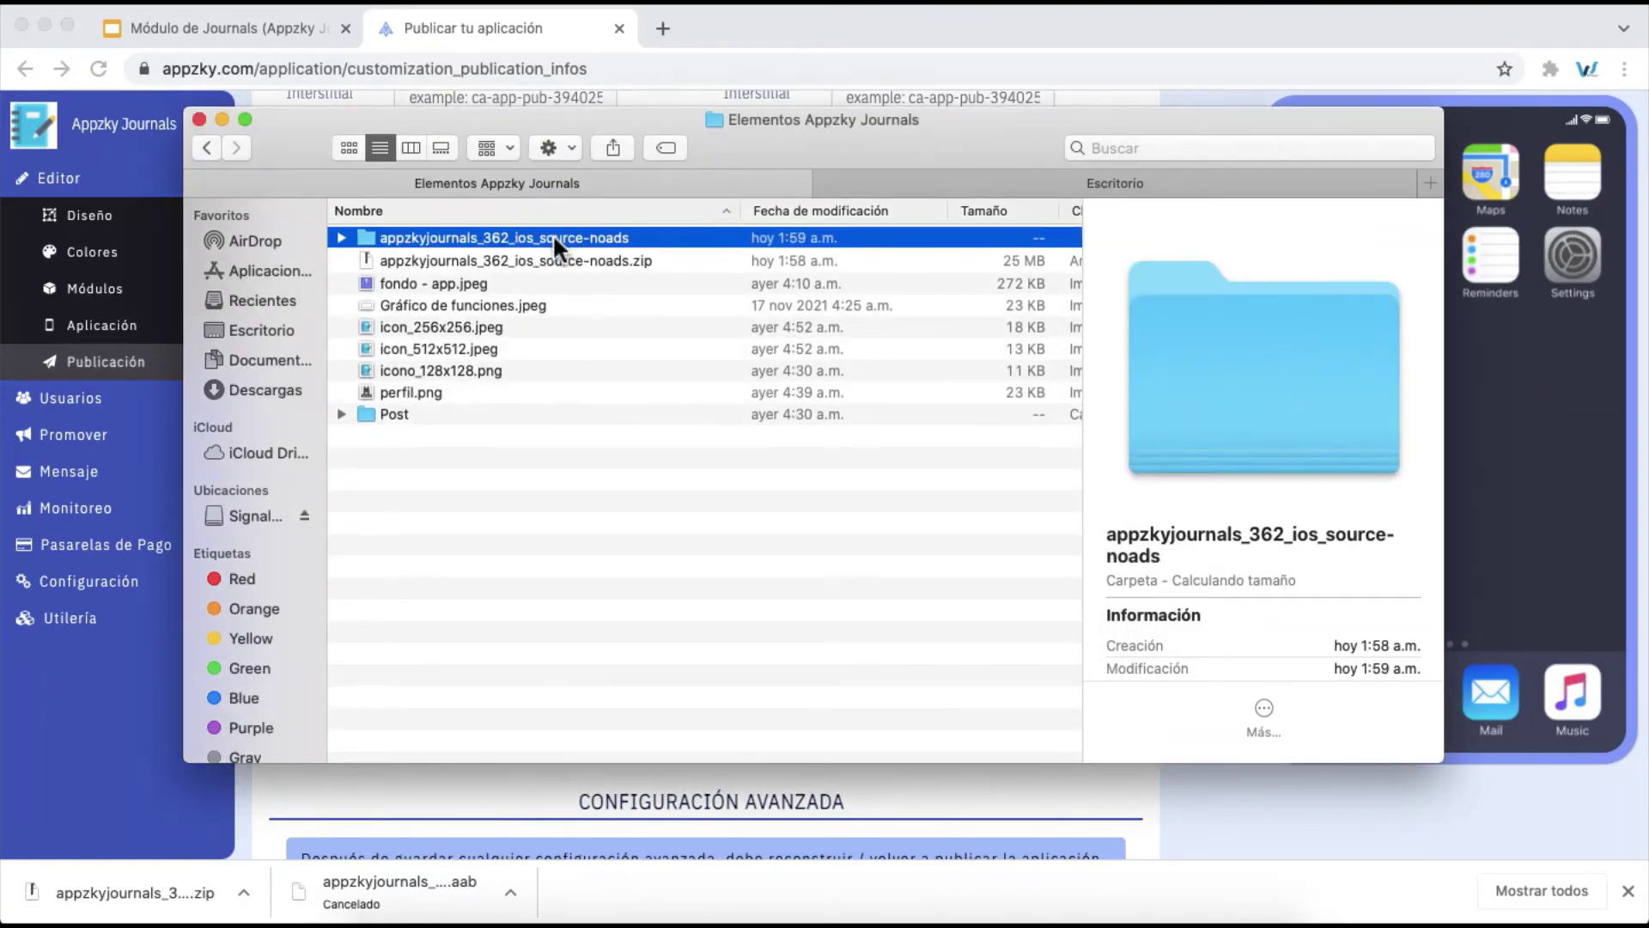
# - Open AppsMobileCompany.xcworkspace from the extracted folder, trusting it despite the internet warning
pyautogui.doubleClick(553, 237)
pyautogui.click(565, 282)
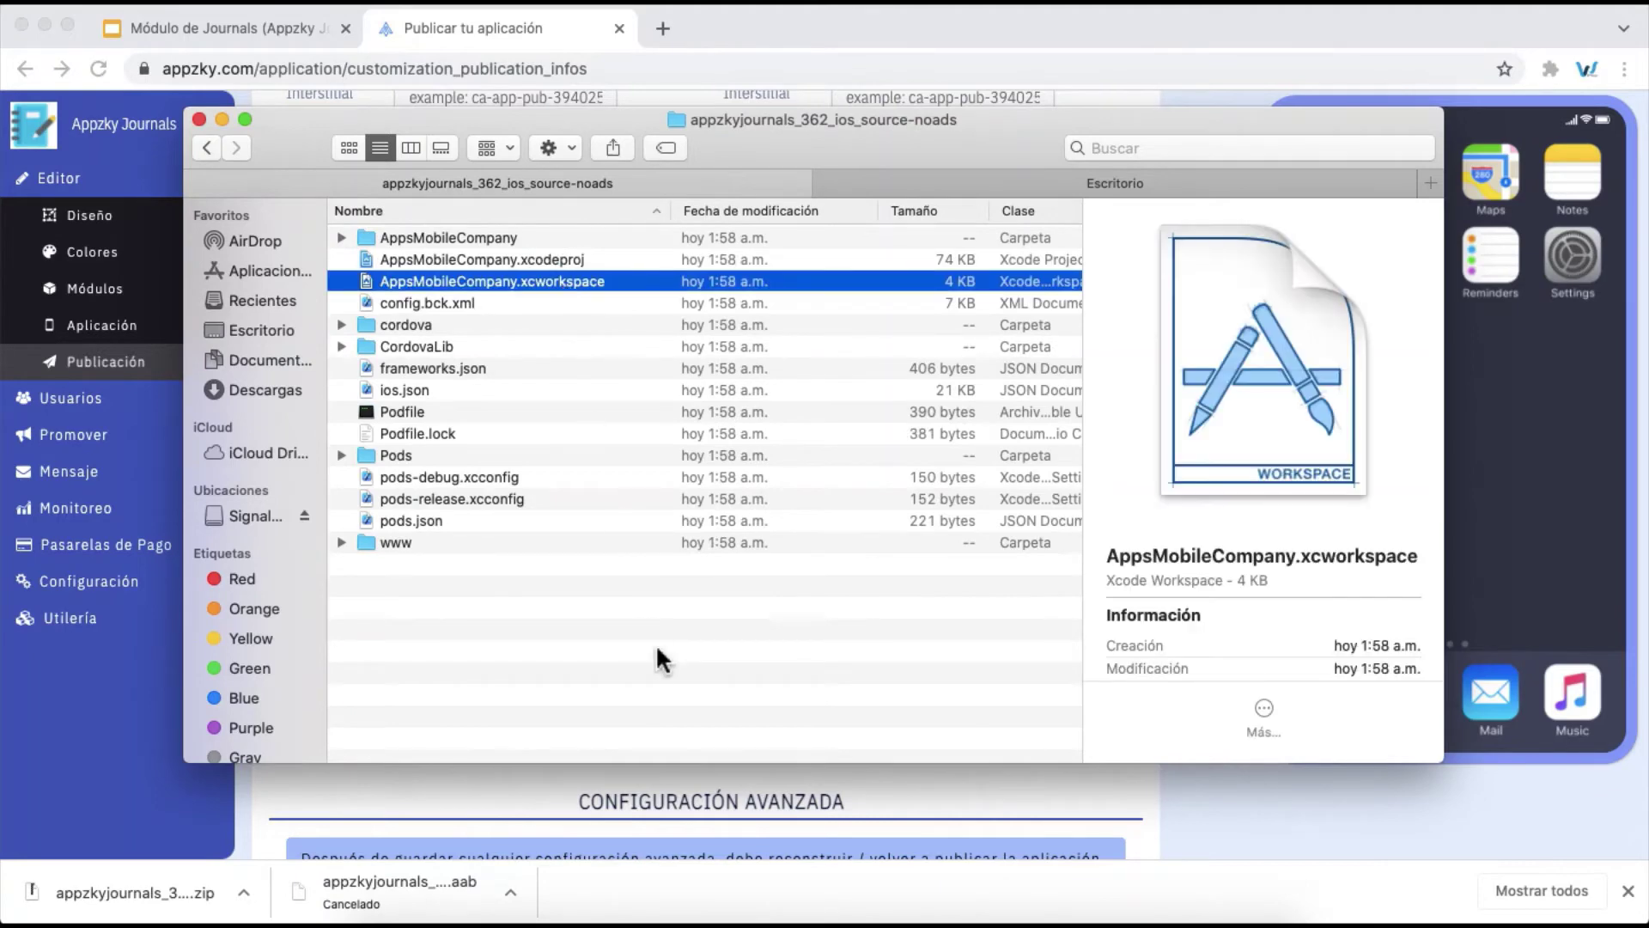
pyautogui.doubleClick(534, 286)
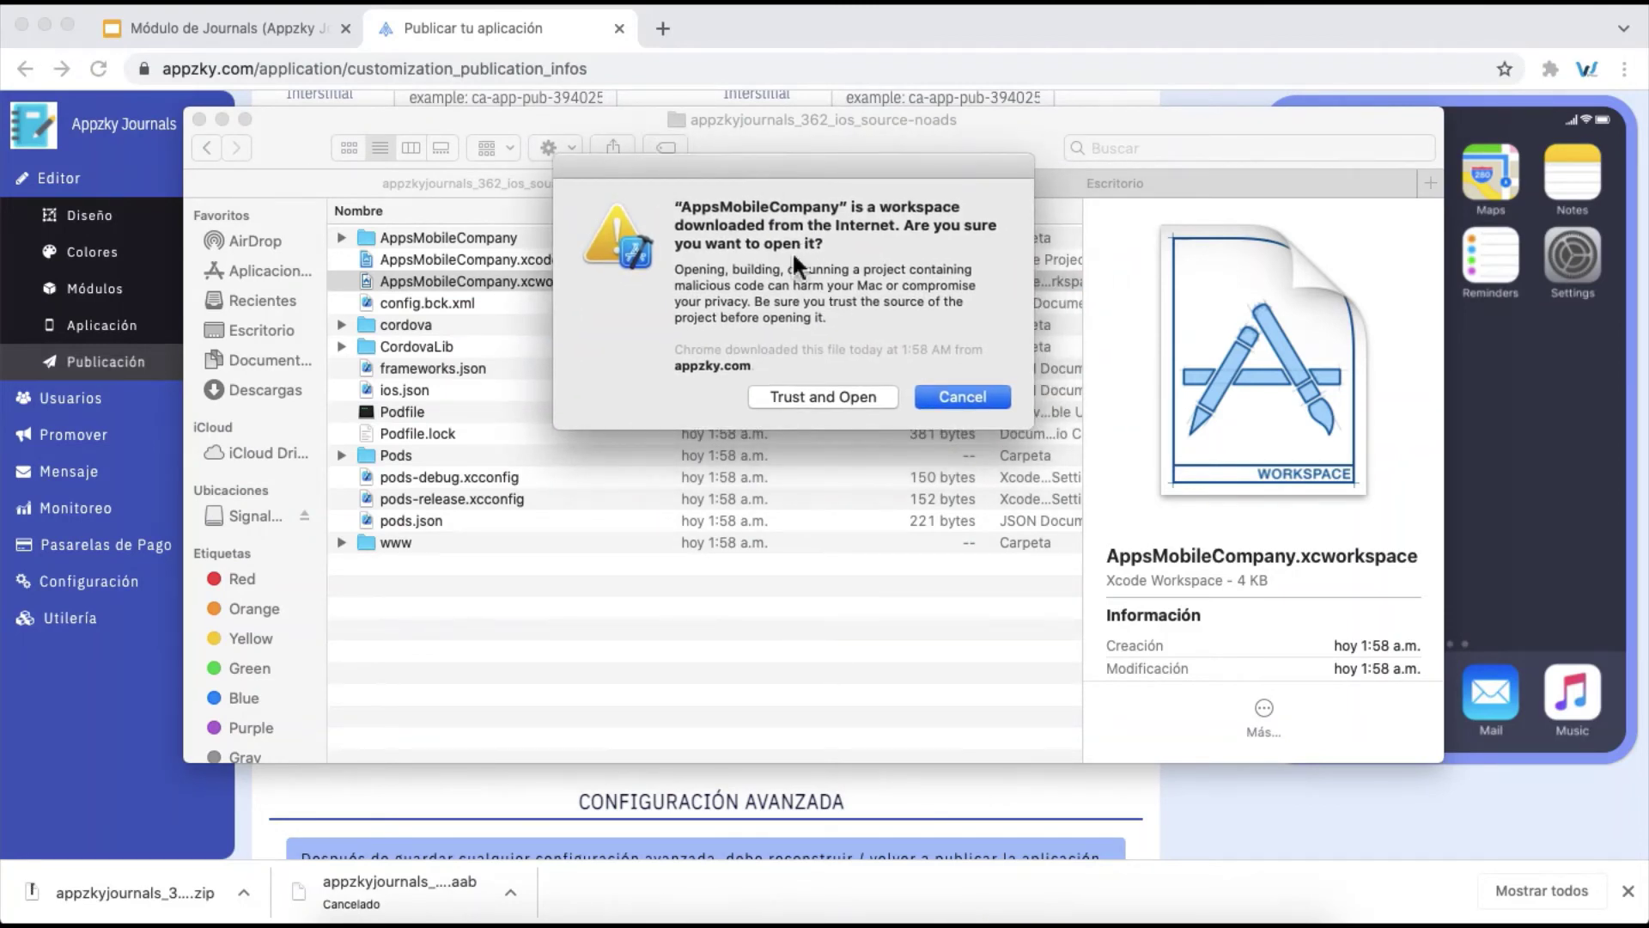
pyautogui.click(828, 399)
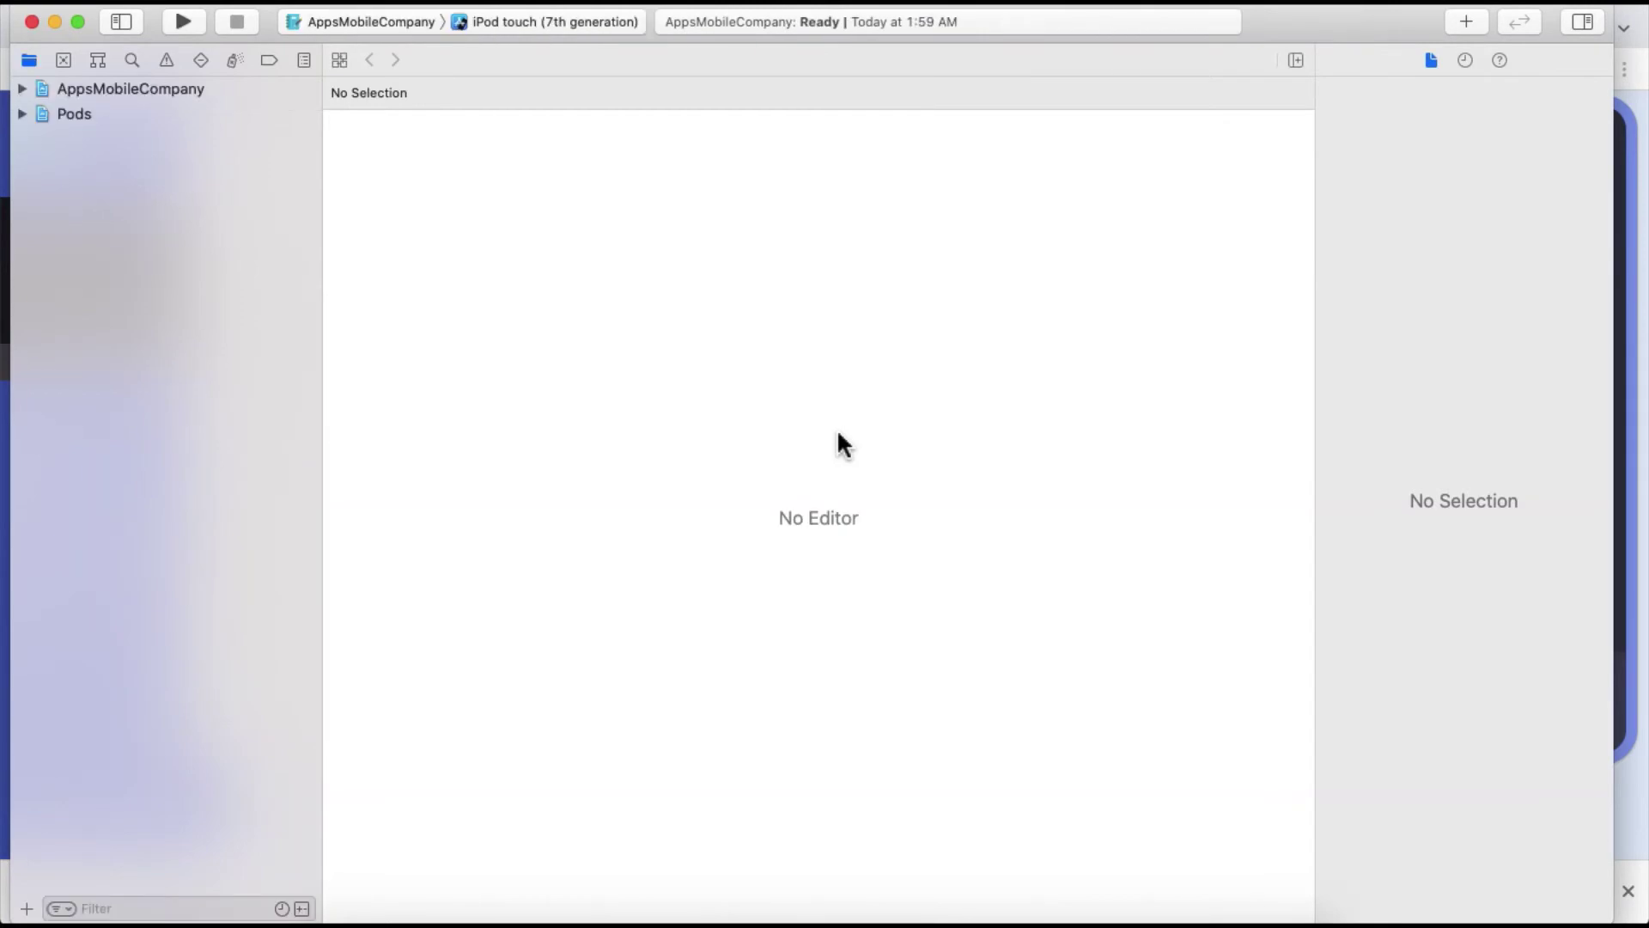
# - Set the run destination to iPhone 11 Pro Max and start the build
pyautogui.click(571, 21)
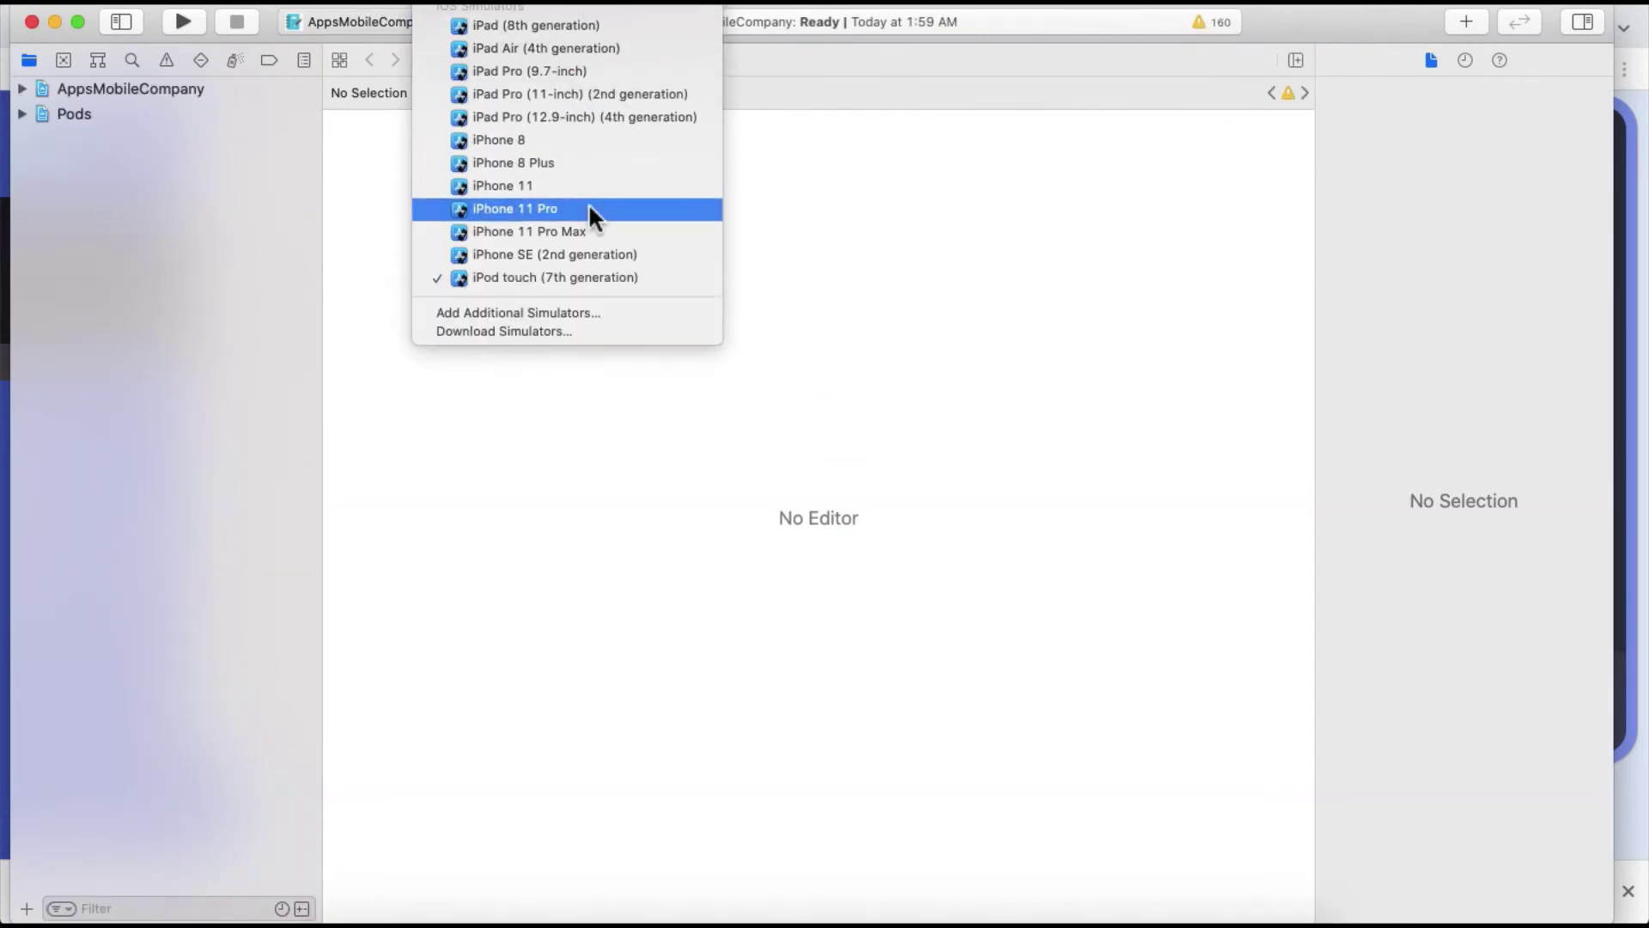
pyautogui.click(596, 225)
pyautogui.click(187, 20)
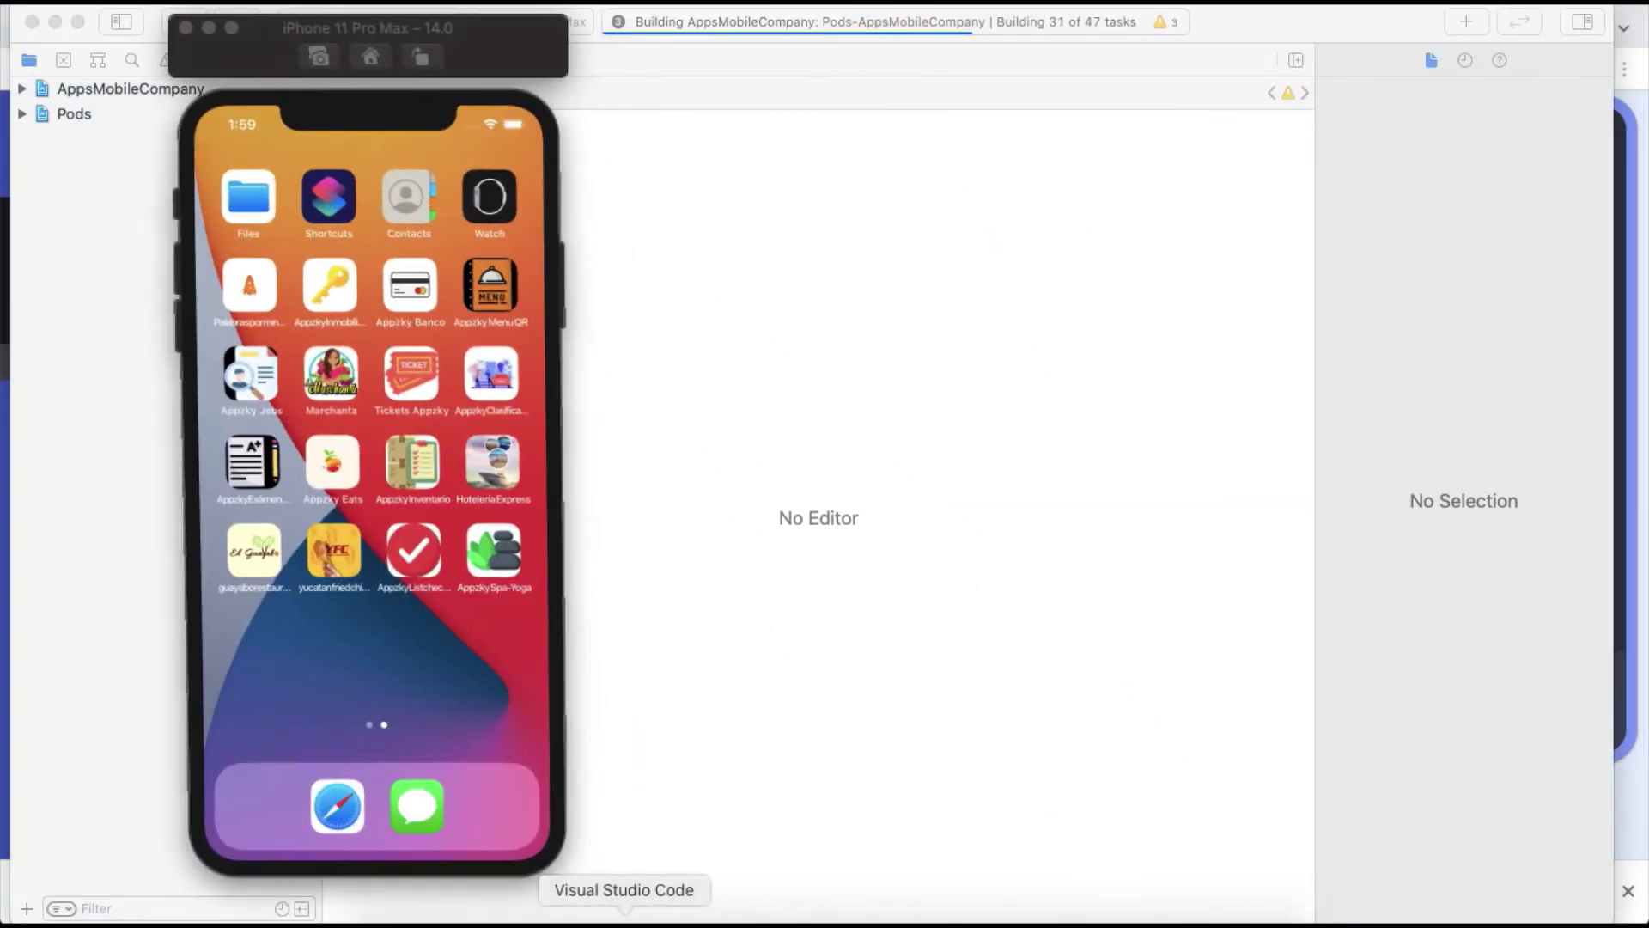
# - Position the Simulator window beside Xcode while the build finishes
pyautogui.moveTo(478, 51); pyautogui.dragTo(1446, 7)
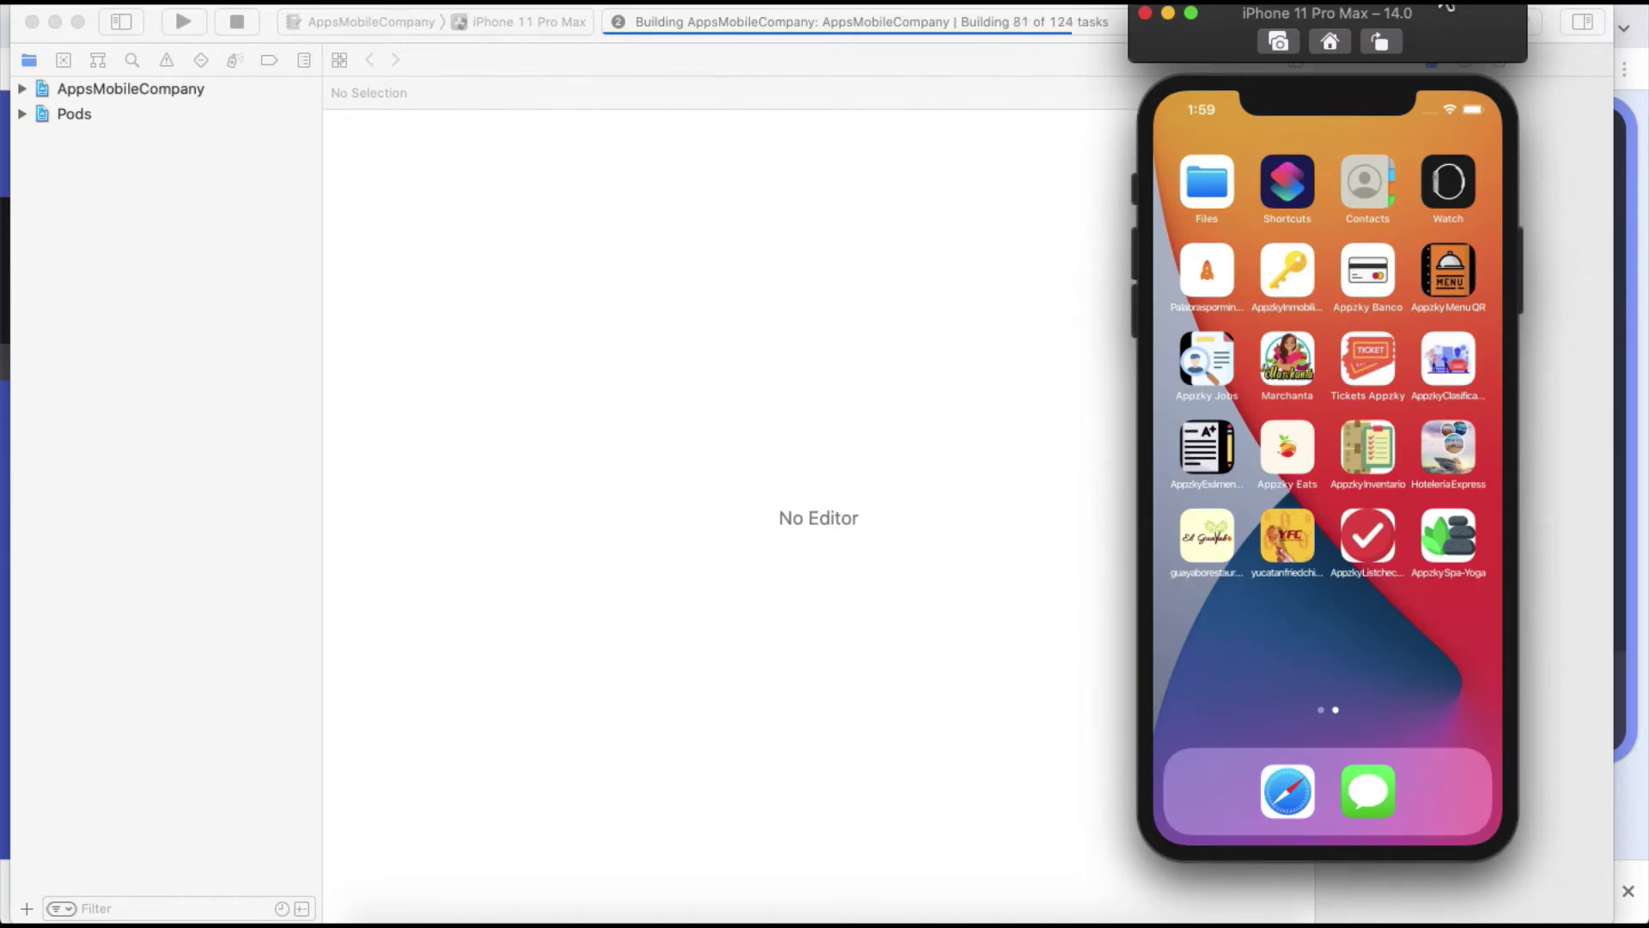
pyautogui.moveTo(1448, 10)
pyautogui.mouseDown()
pyautogui.moveTo(1412, 19)
pyautogui.moveTo(1439, 24)
pyautogui.mouseUp()
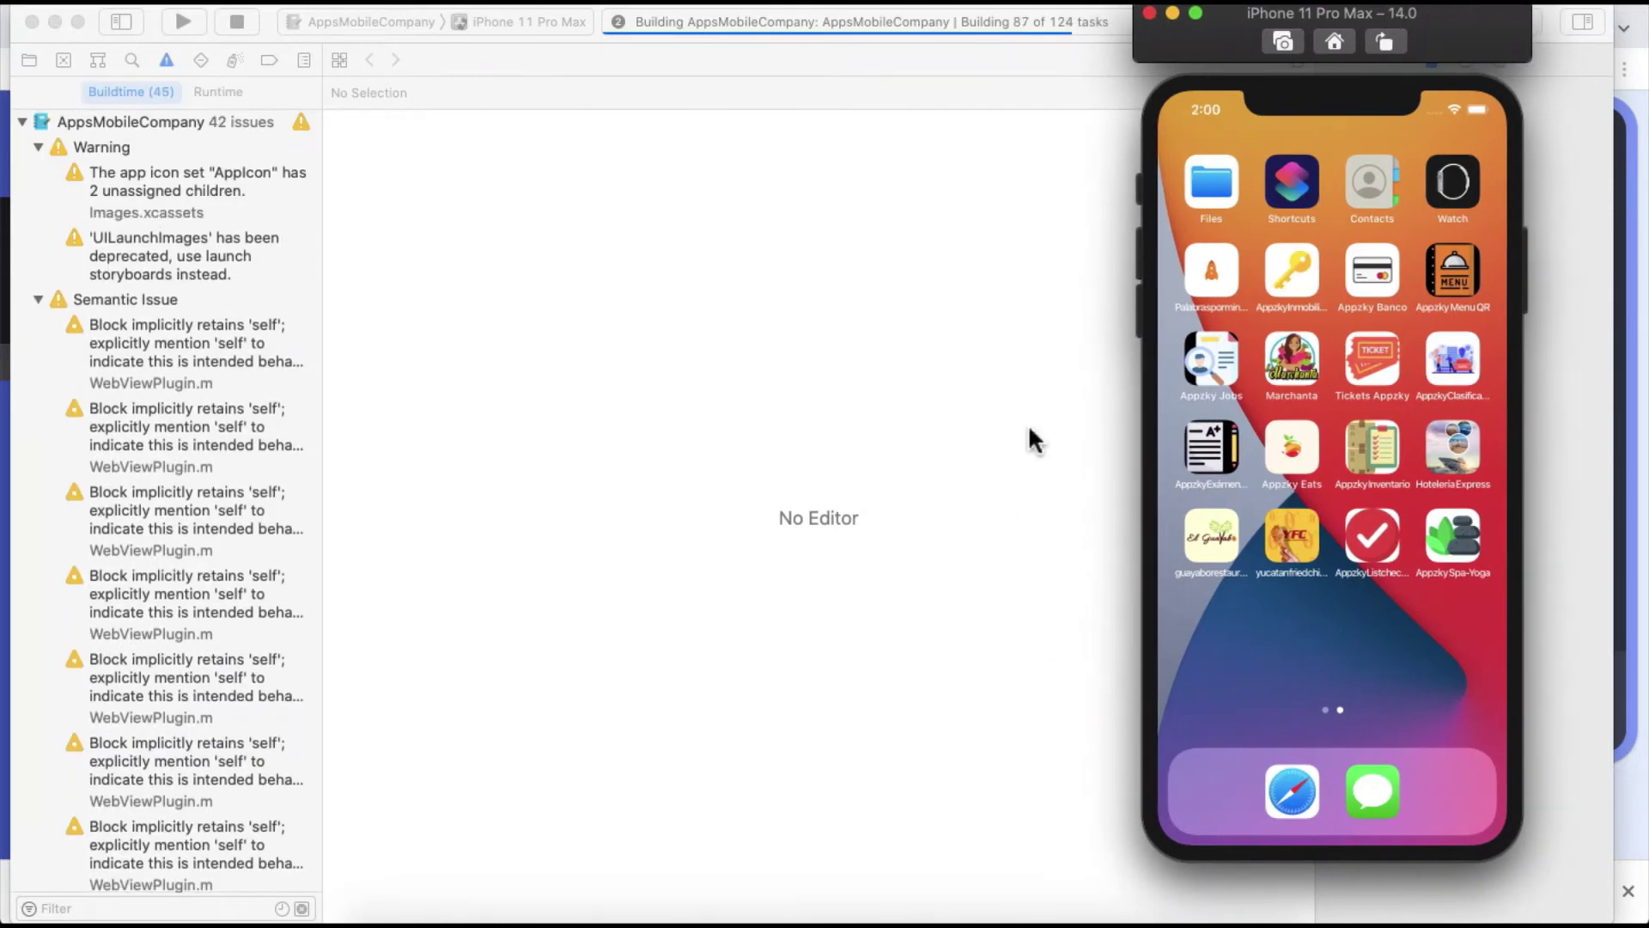
pyautogui.click(890, 917)
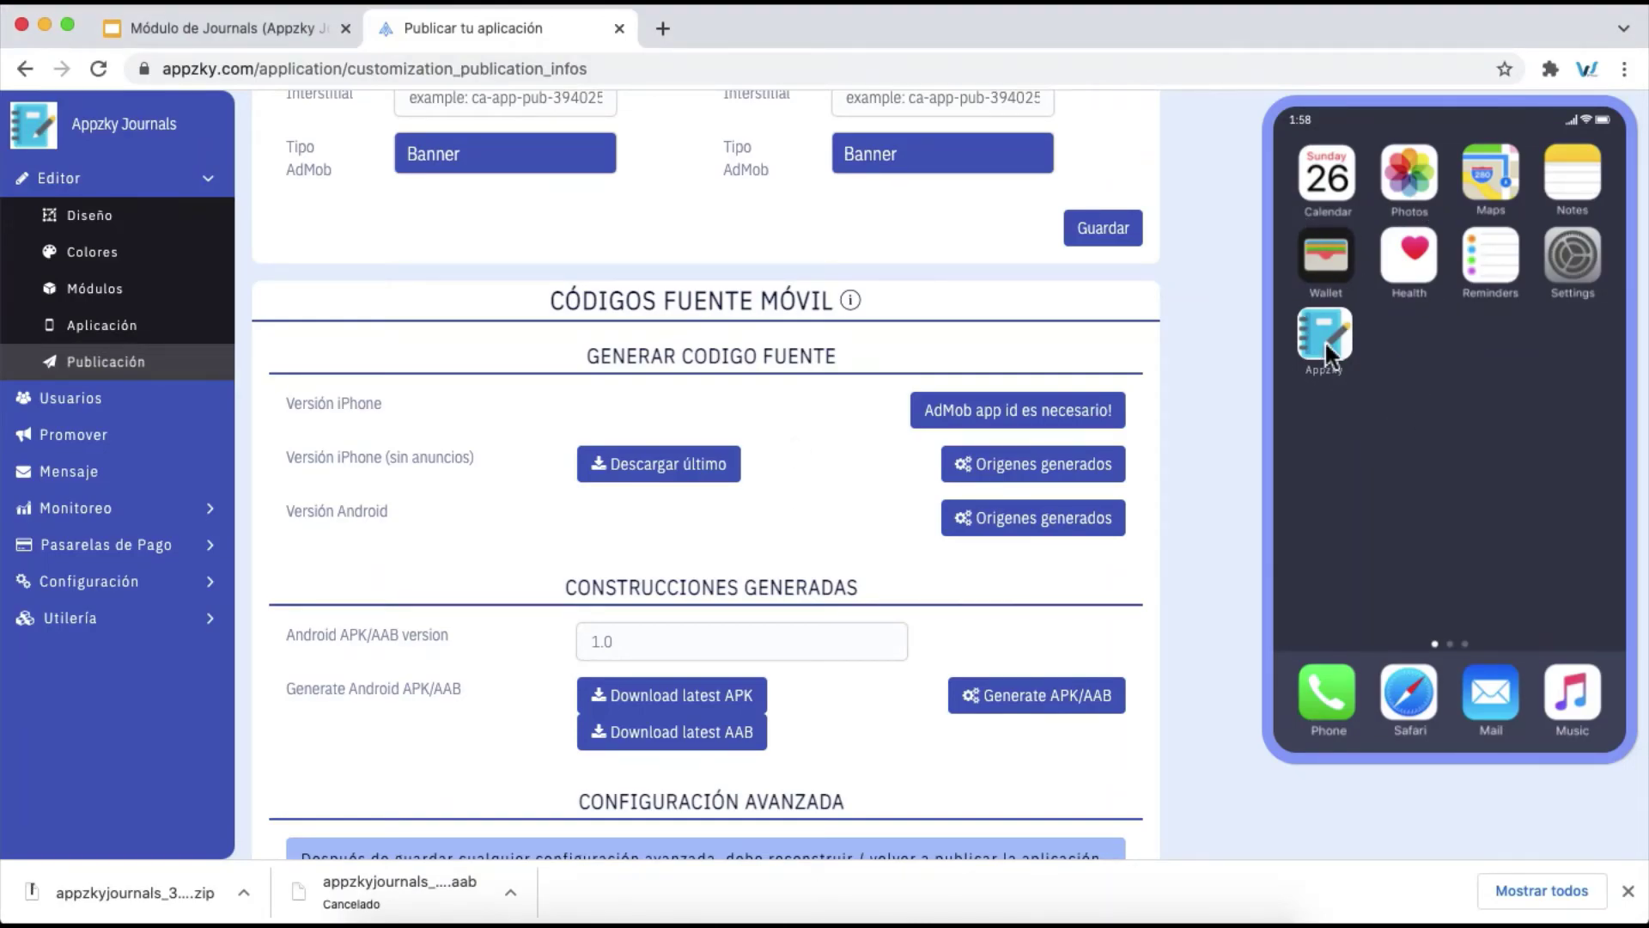
pyautogui.click(956, 921)
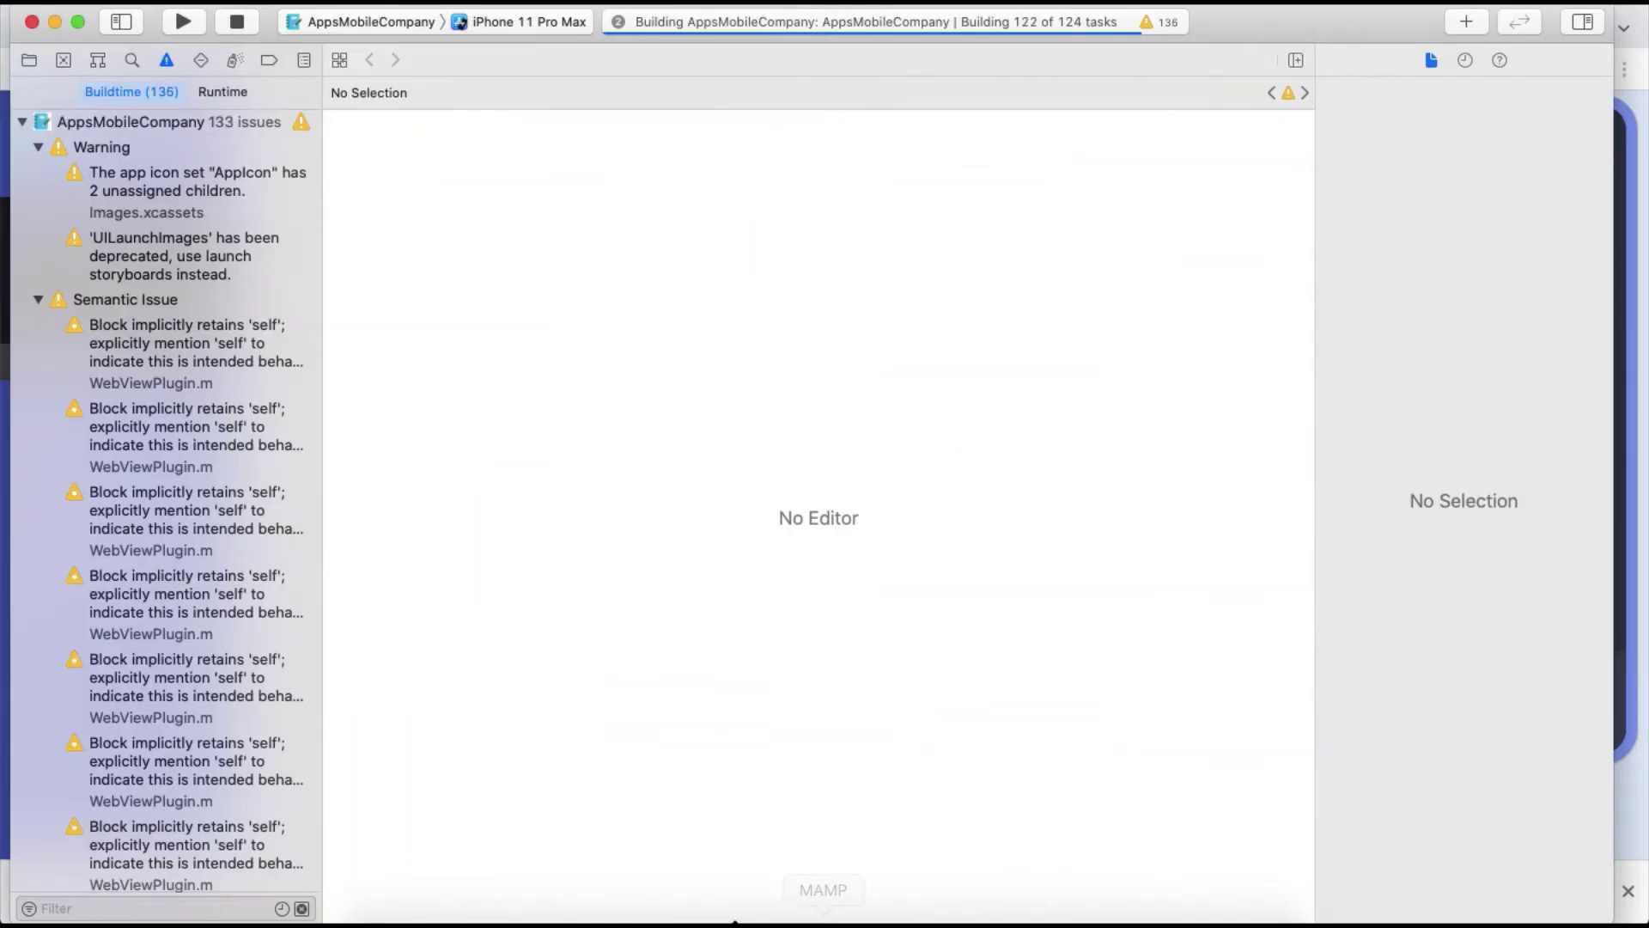
pyautogui.click(690, 917)
pyautogui.moveTo(1196, 26)
pyautogui.mouseDown()
pyautogui.moveTo(1178, 52)
pyautogui.moveTo(1112, 48)
pyautogui.moveTo(1200, 30)
pyautogui.mouseUp()
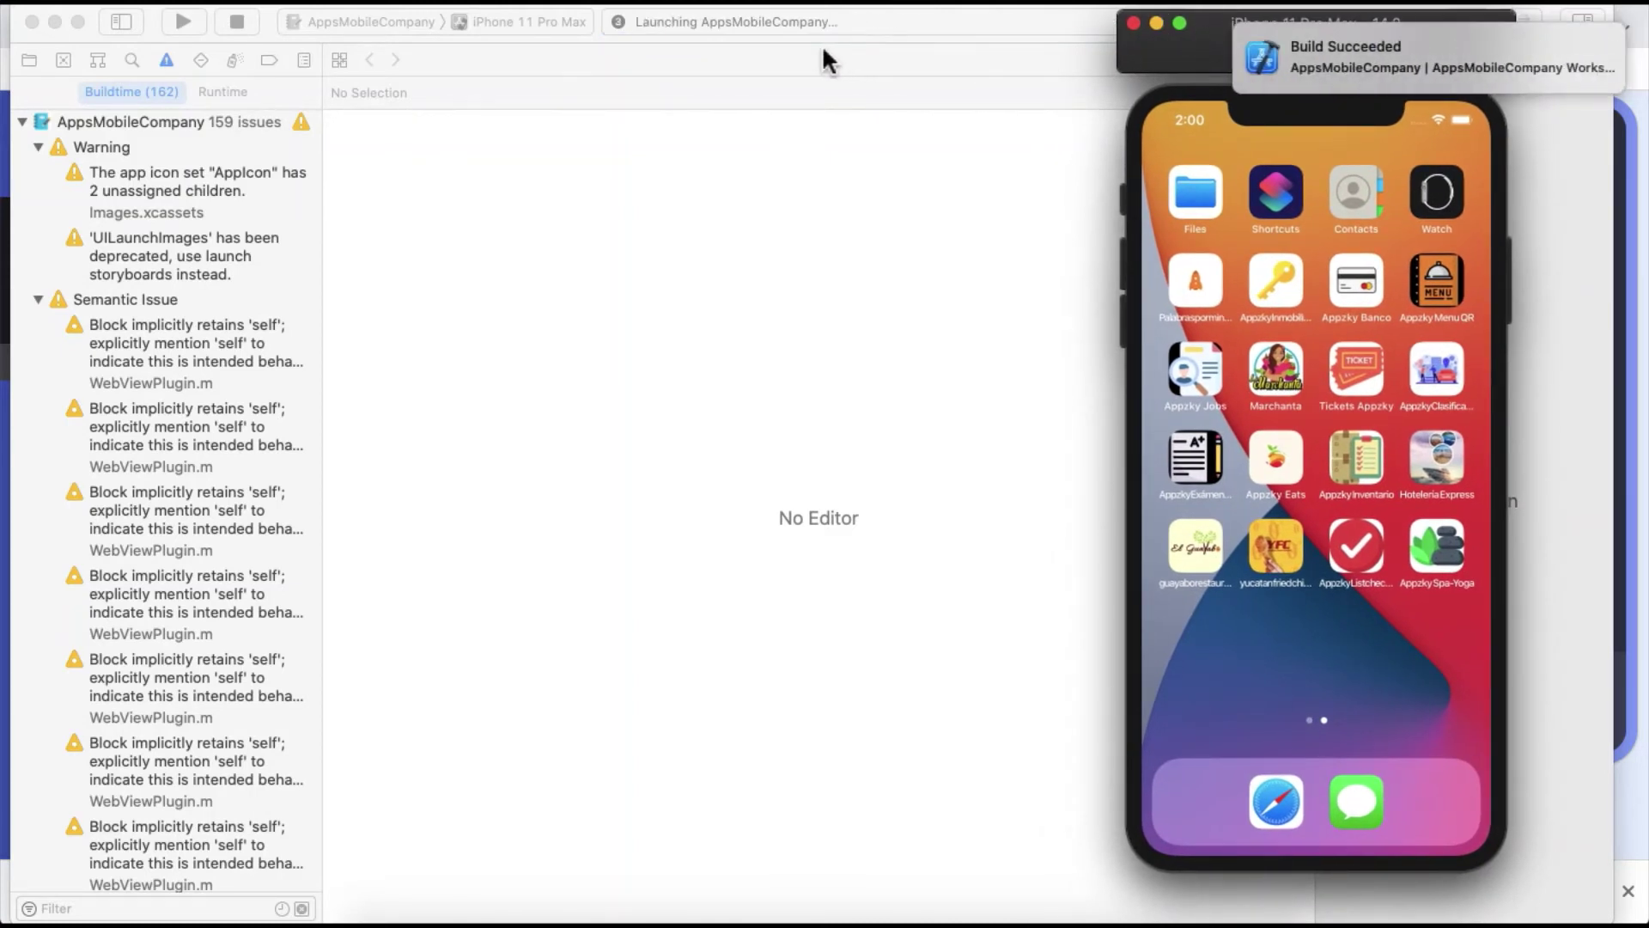
pyautogui.moveTo(1206, 23); pyautogui.dragTo(970, 24)
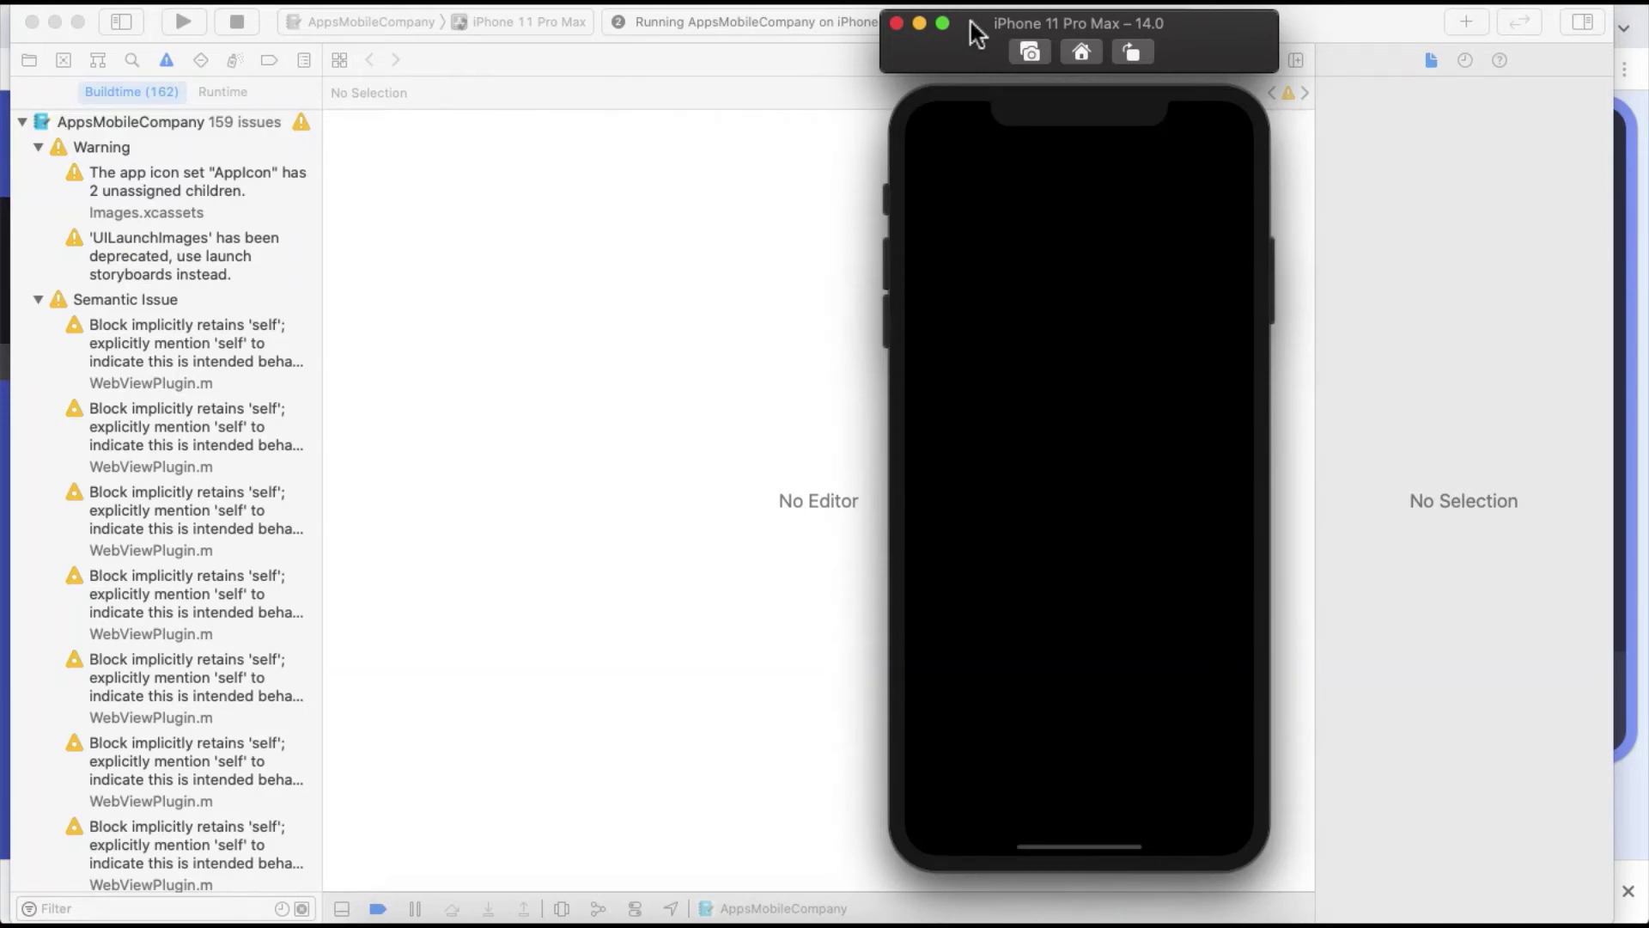
# - Settle the Simulator window and allow the app's notifications and location access while in use
pyautogui.moveTo(978, 34)
pyautogui.mouseDown()
pyautogui.moveTo(1065, 37)
pyautogui.moveTo(996, 25)
pyautogui.moveTo(950, 80)
pyautogui.moveTo(966, 44)
pyautogui.mouseUp()
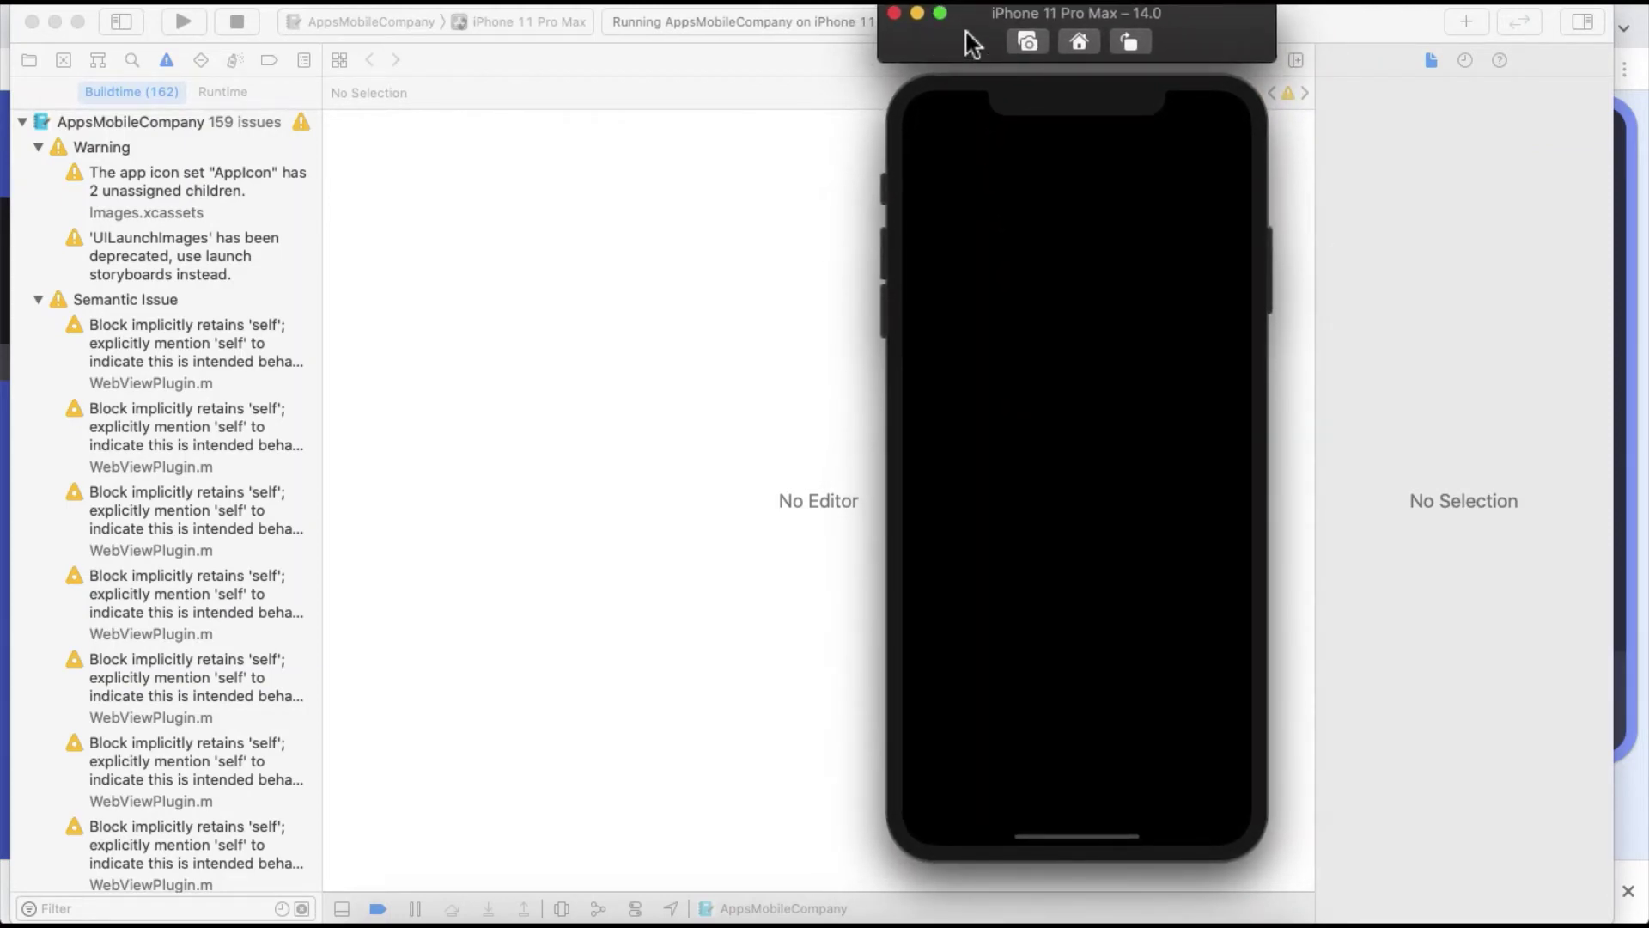
pyautogui.moveTo(965, 34)
pyautogui.mouseDown()
pyautogui.moveTo(977, 78)
pyautogui.moveTo(983, 49)
pyautogui.moveTo(961, 34)
pyautogui.mouseUp()
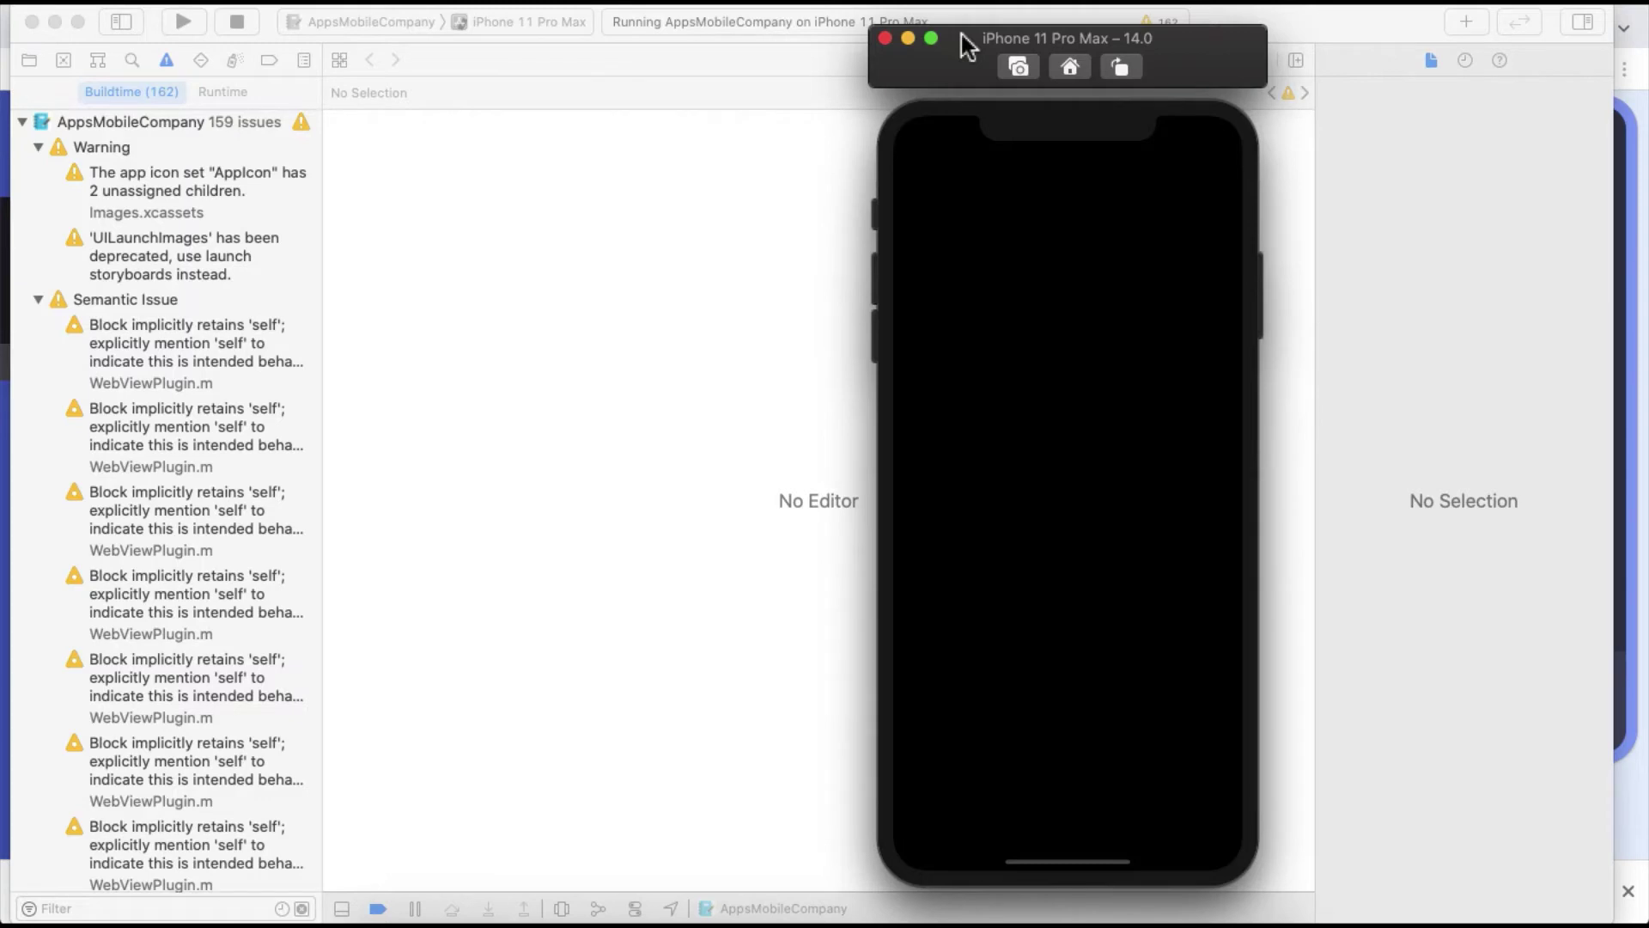
pyautogui.moveTo(980, 56); pyautogui.dragTo(1056, 40)
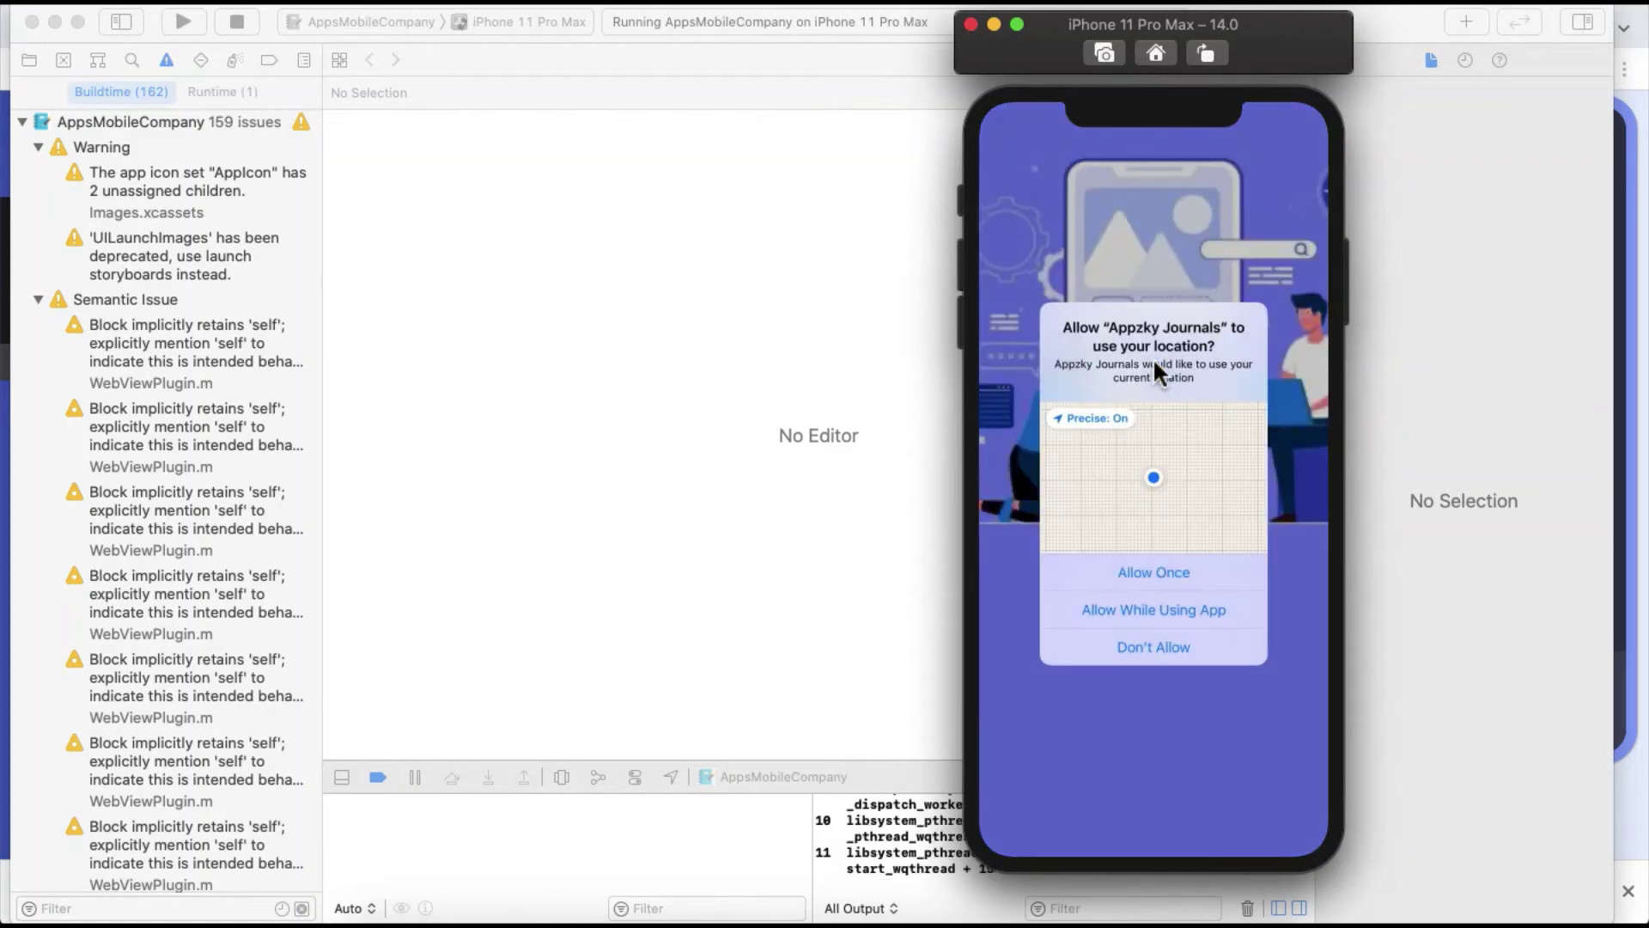
pyautogui.click(1209, 538)
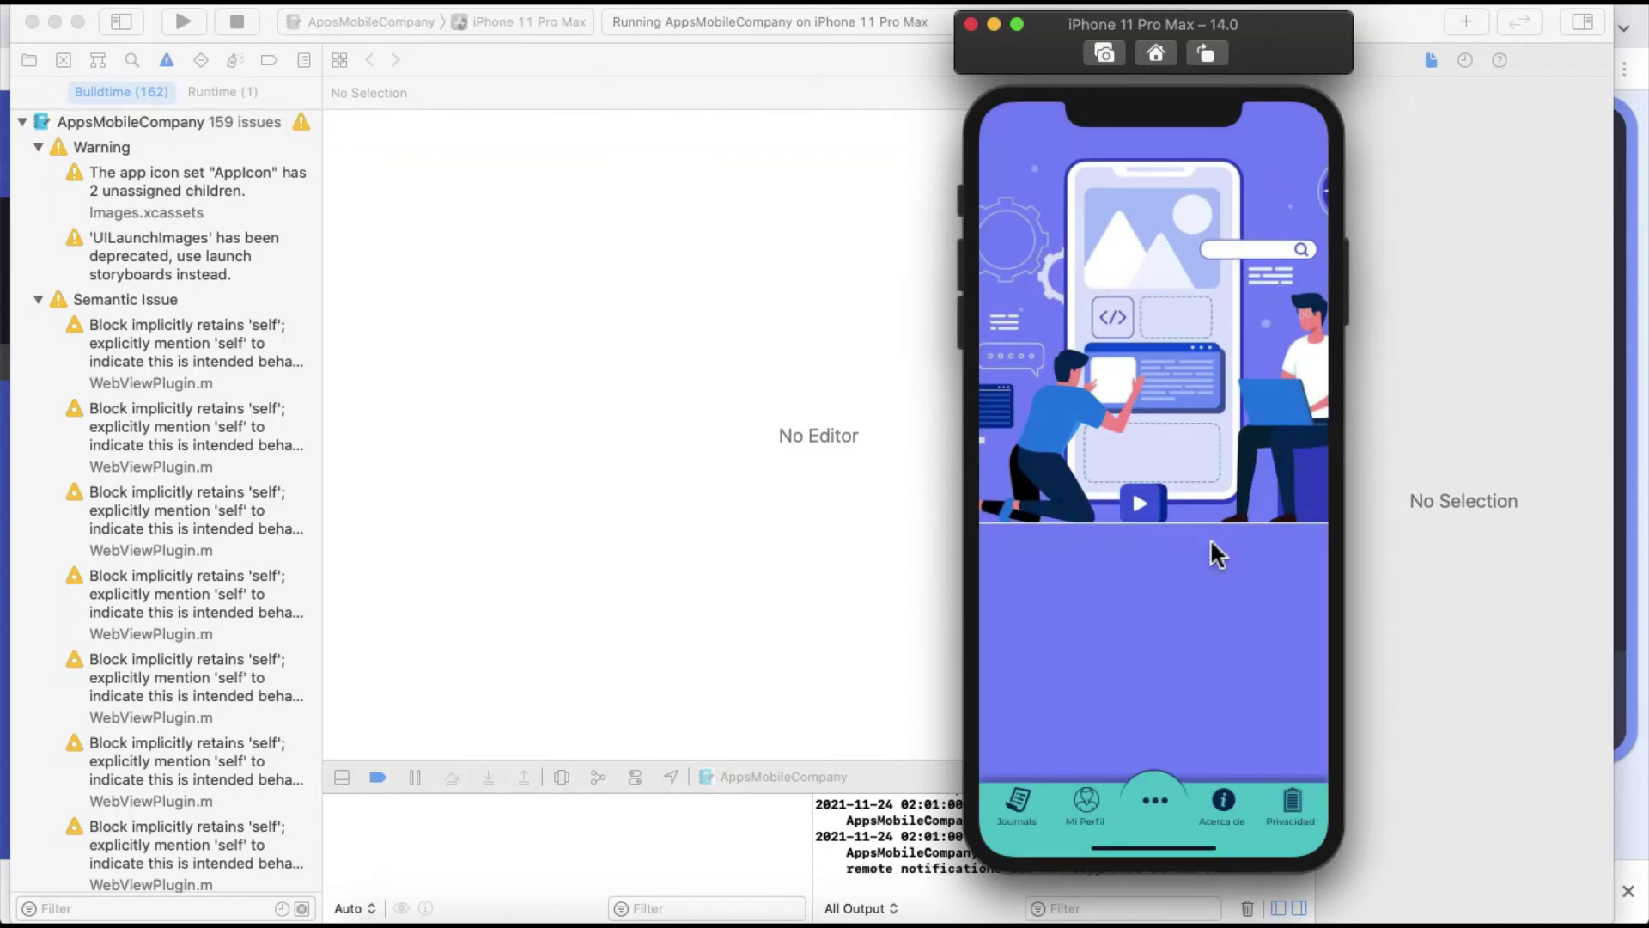
pyautogui.click(1185, 610)
# - Open the Journals section and scroll its feed to the sample Appzky Journals post
pyautogui.click(1015, 814)
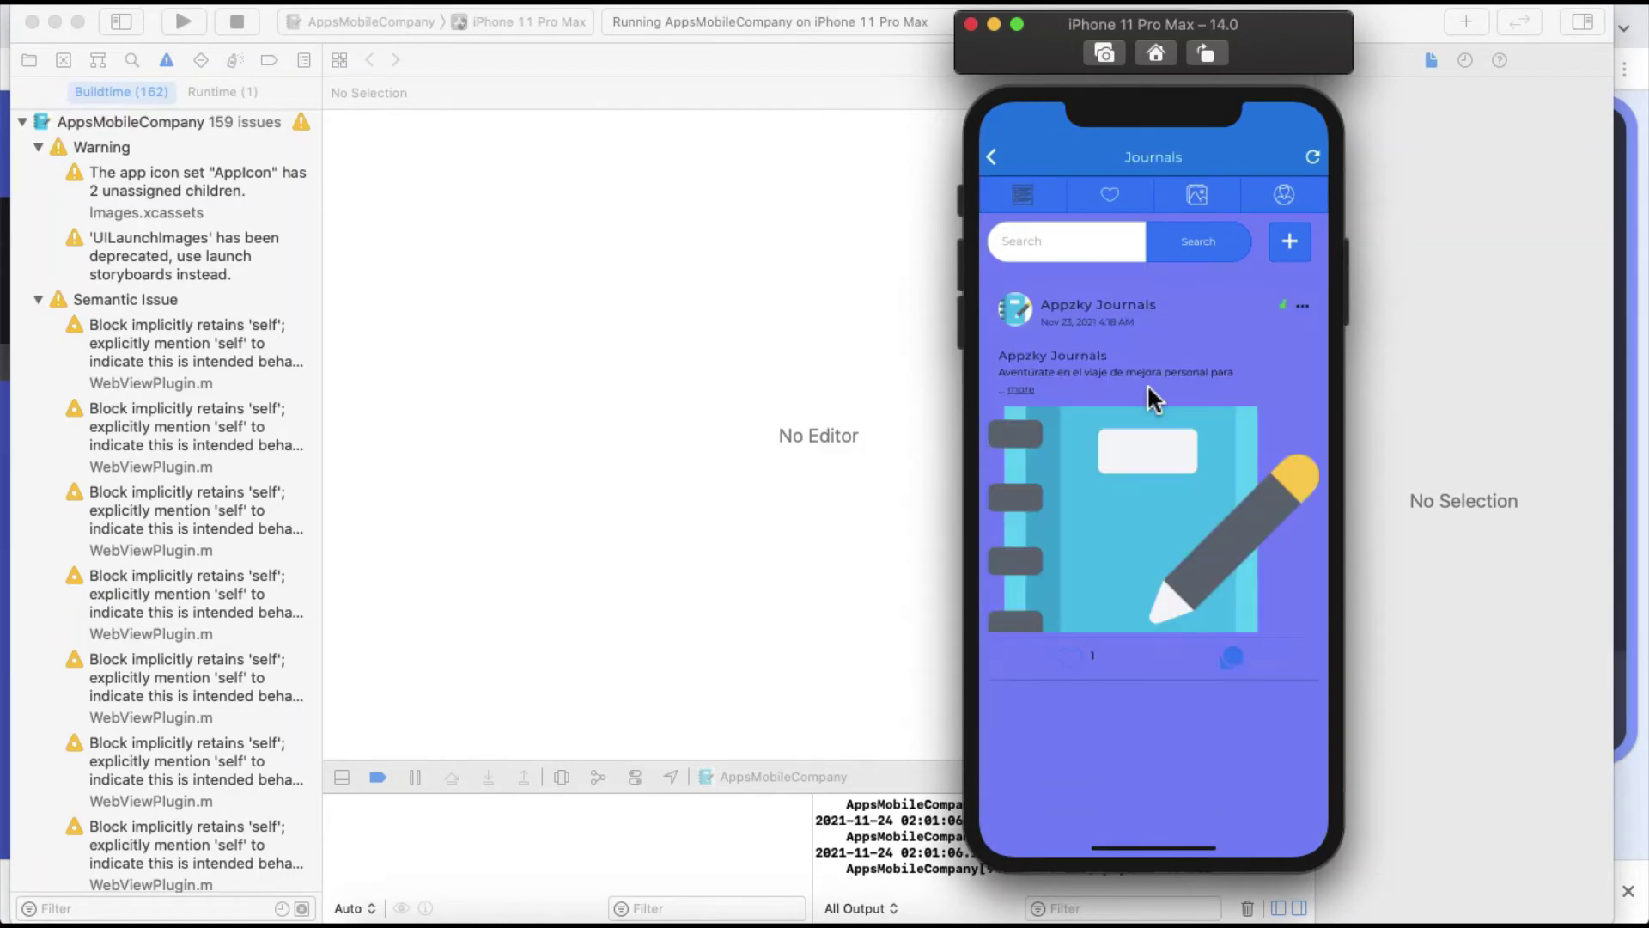
pyautogui.moveTo(1146, 405); pyautogui.dragTo(1151, 321)
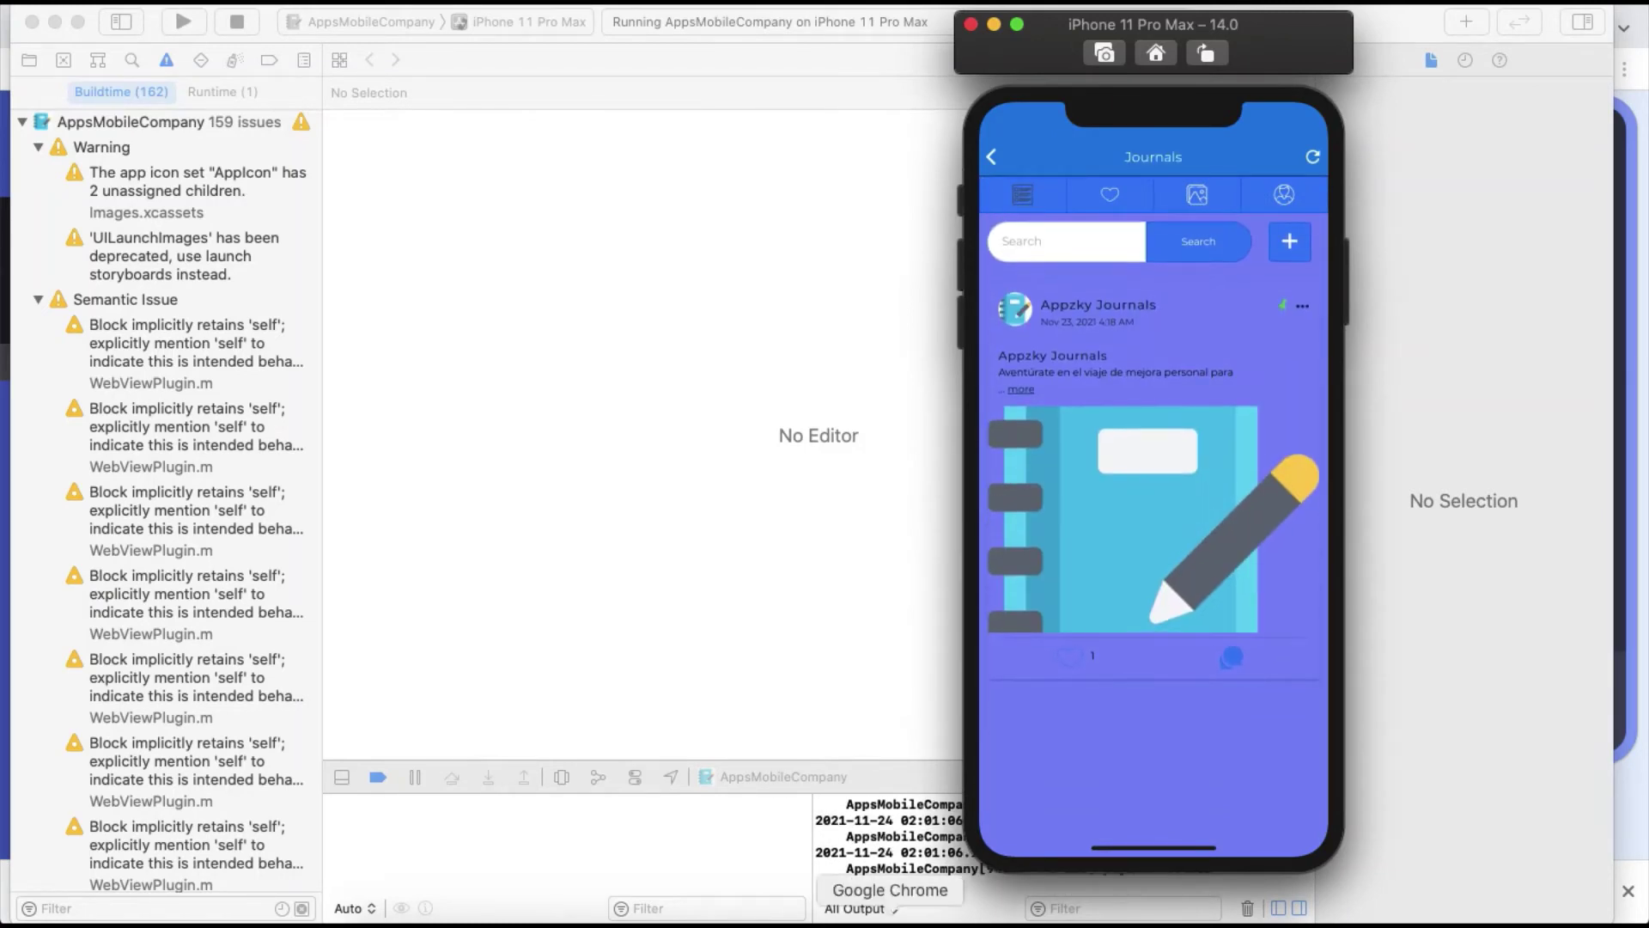
pyautogui.click(913, 912)
# - Show slide 17 'JOURNALS' in the Módulo de Journals deck, then return to the Simulator
pyautogui.click(302, 22)
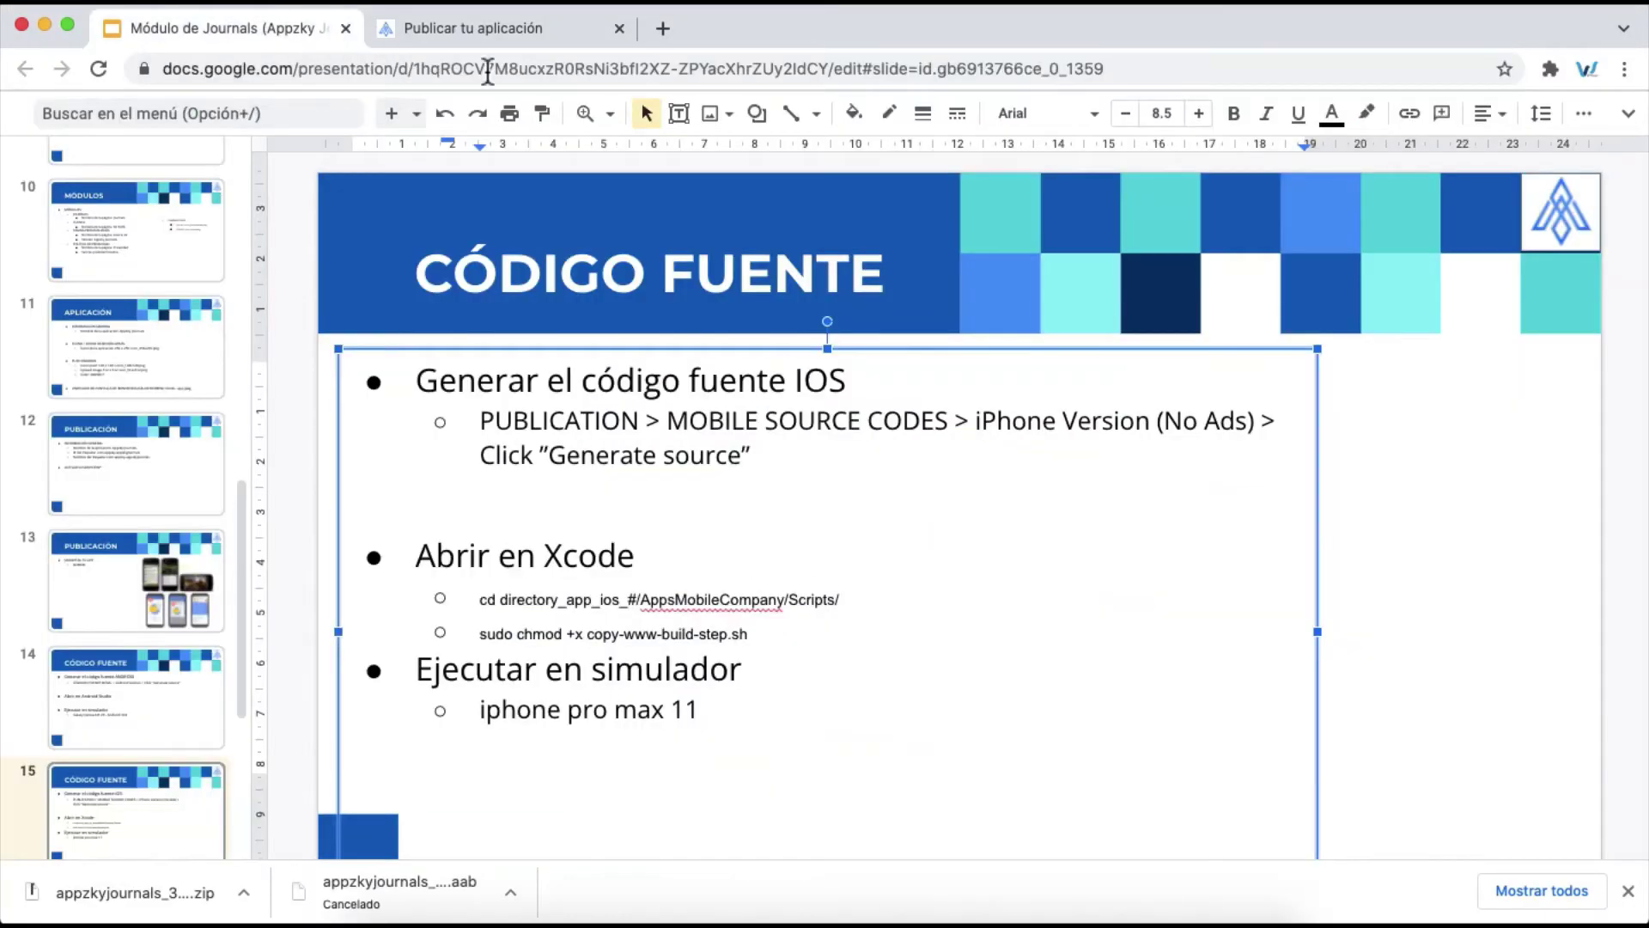
pyautogui.click(723, 667)
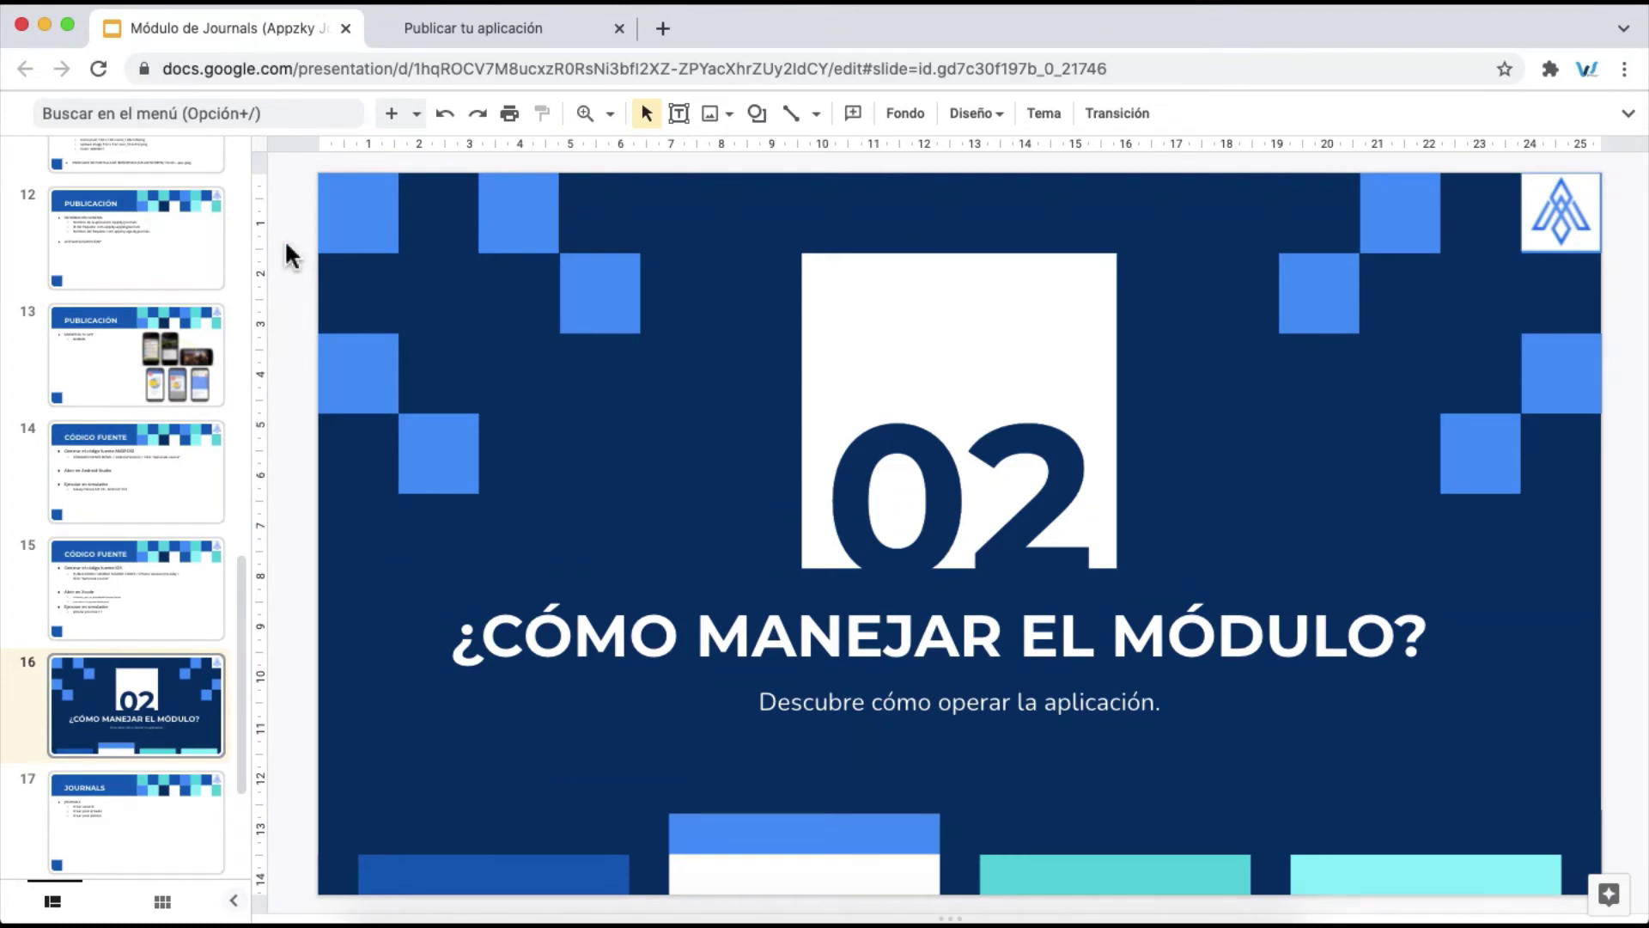
pyautogui.click(192, 808)
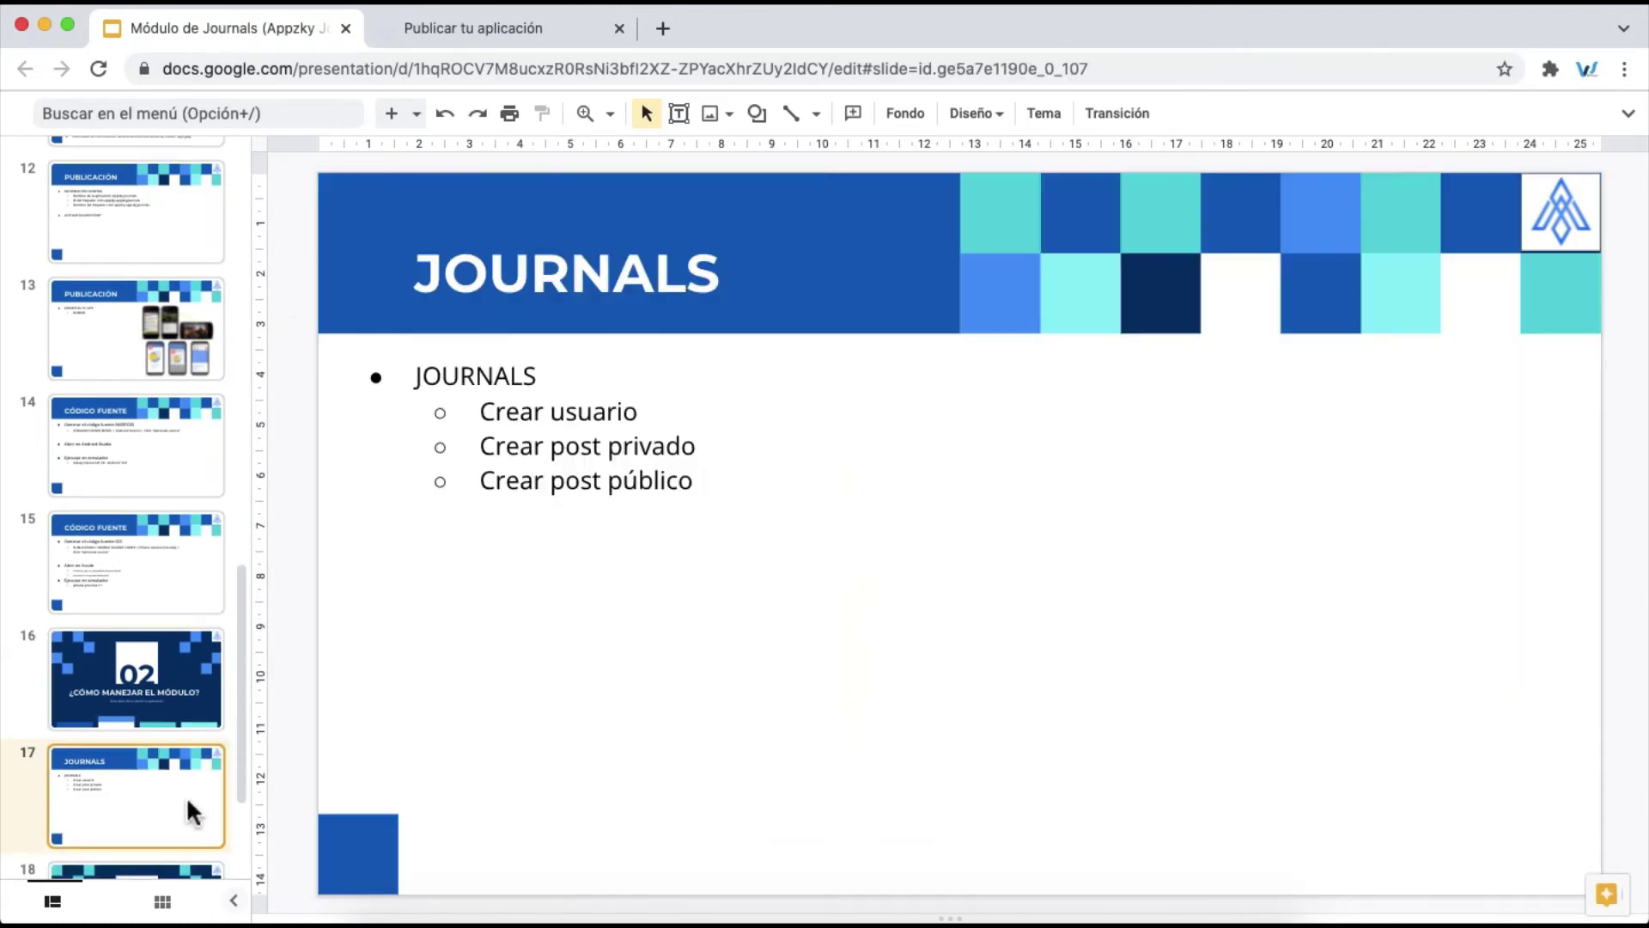
pyautogui.click(688, 912)
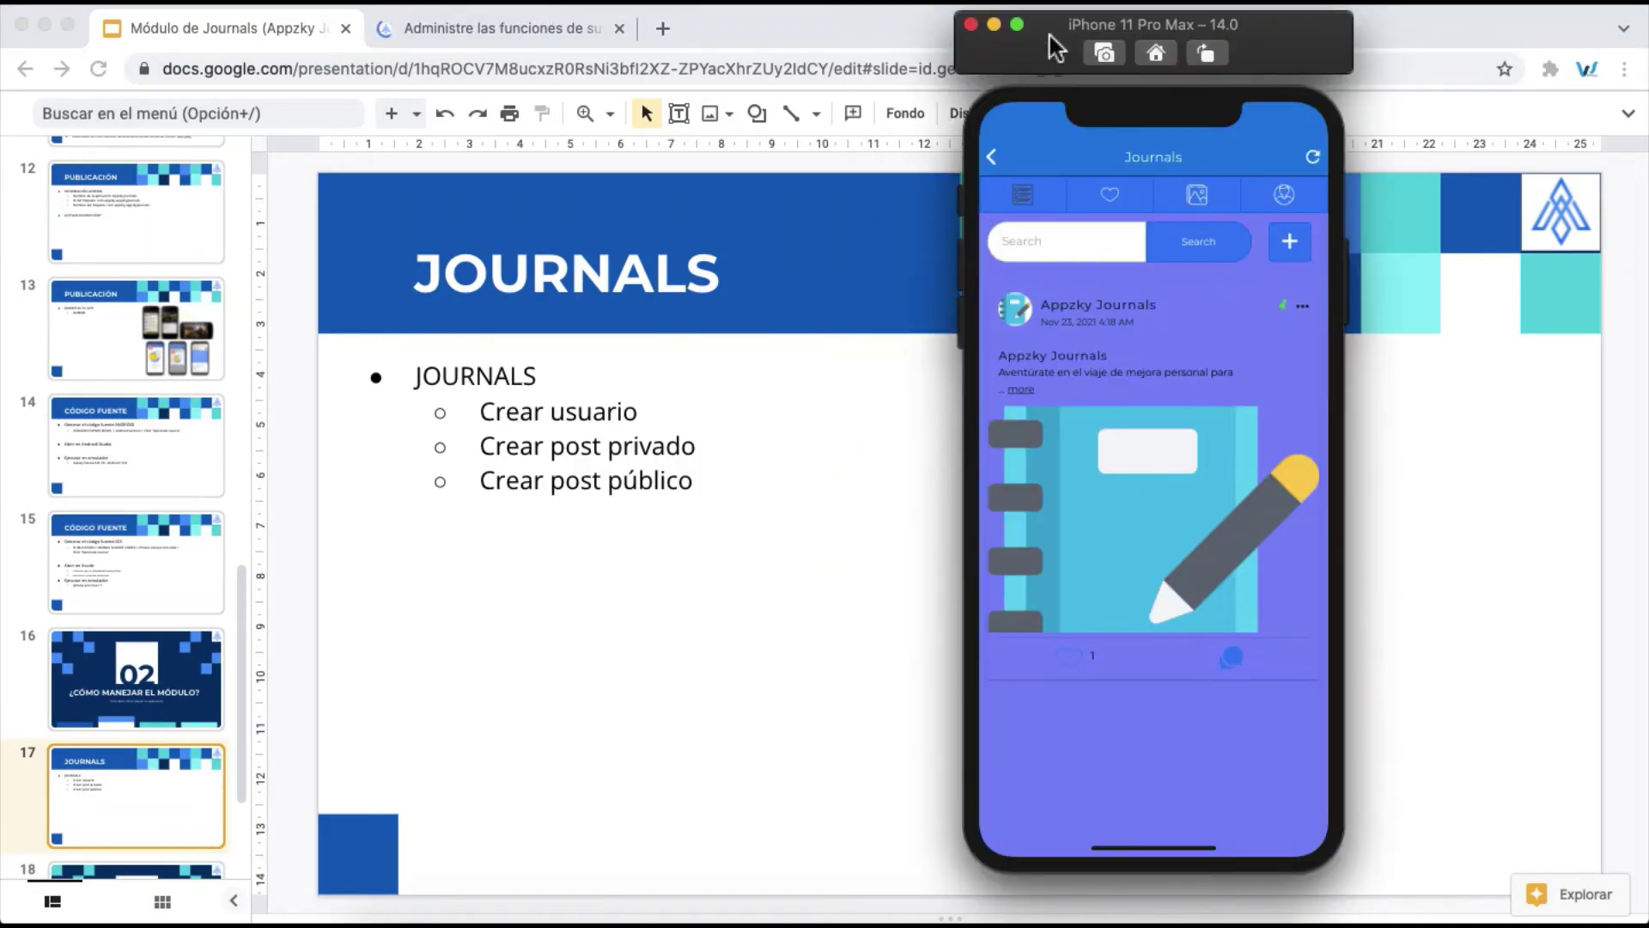
# - Reload the Journals feed and open the new-account form from the profile screen
pyautogui.click(1311, 160)
pyautogui.click(1314, 157)
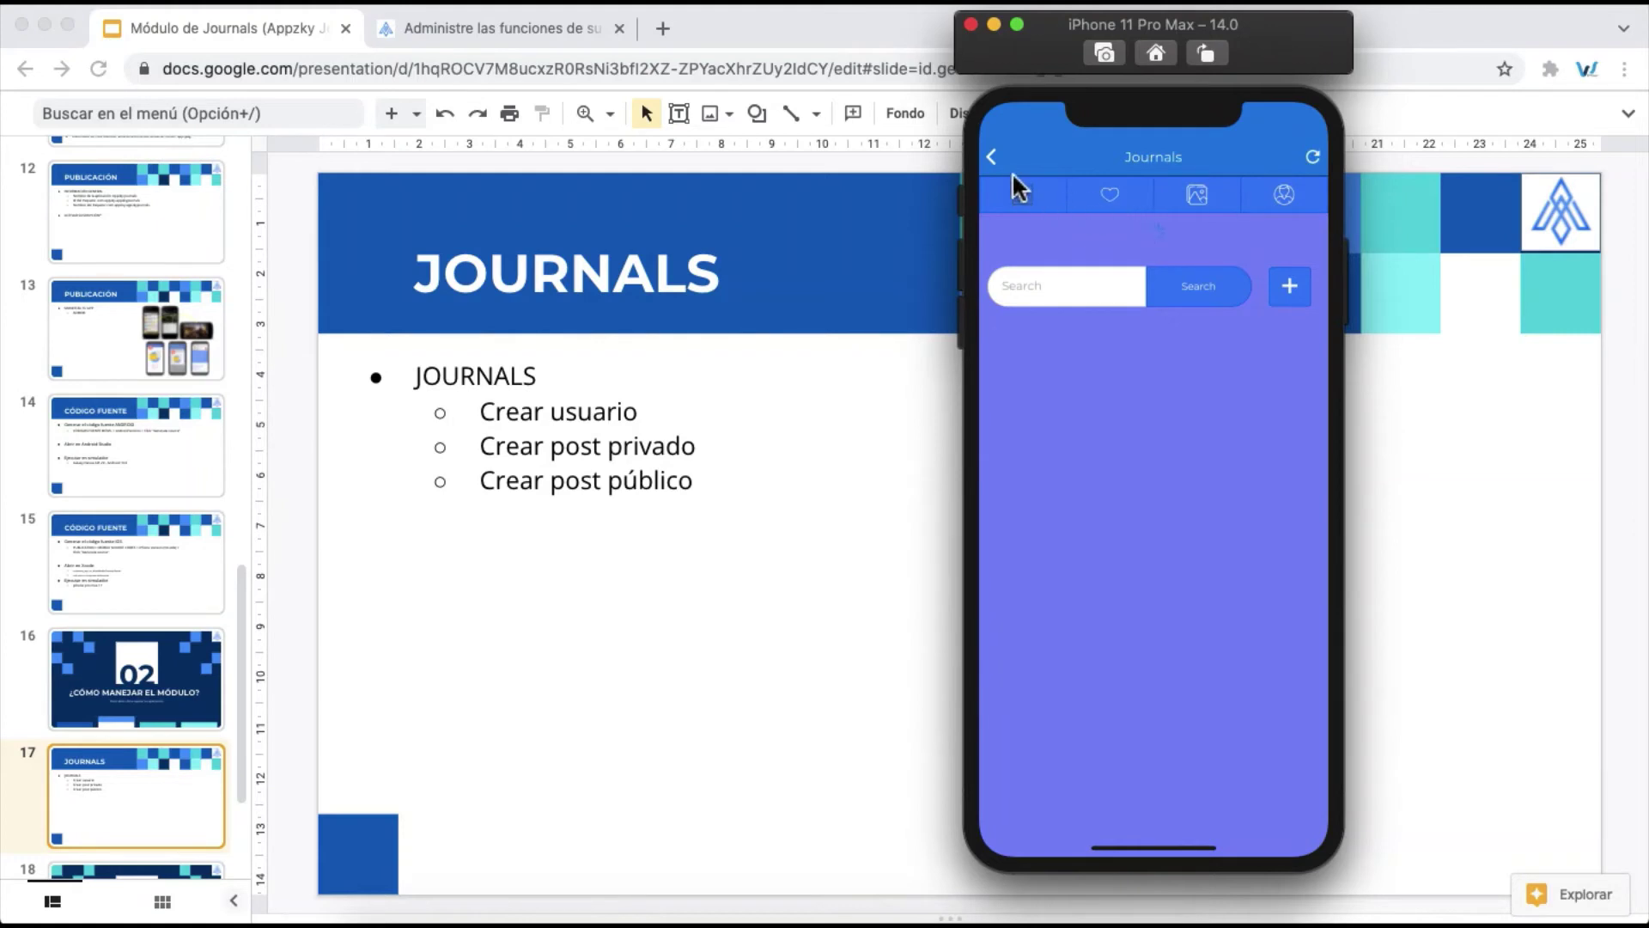
pyautogui.click(994, 157)
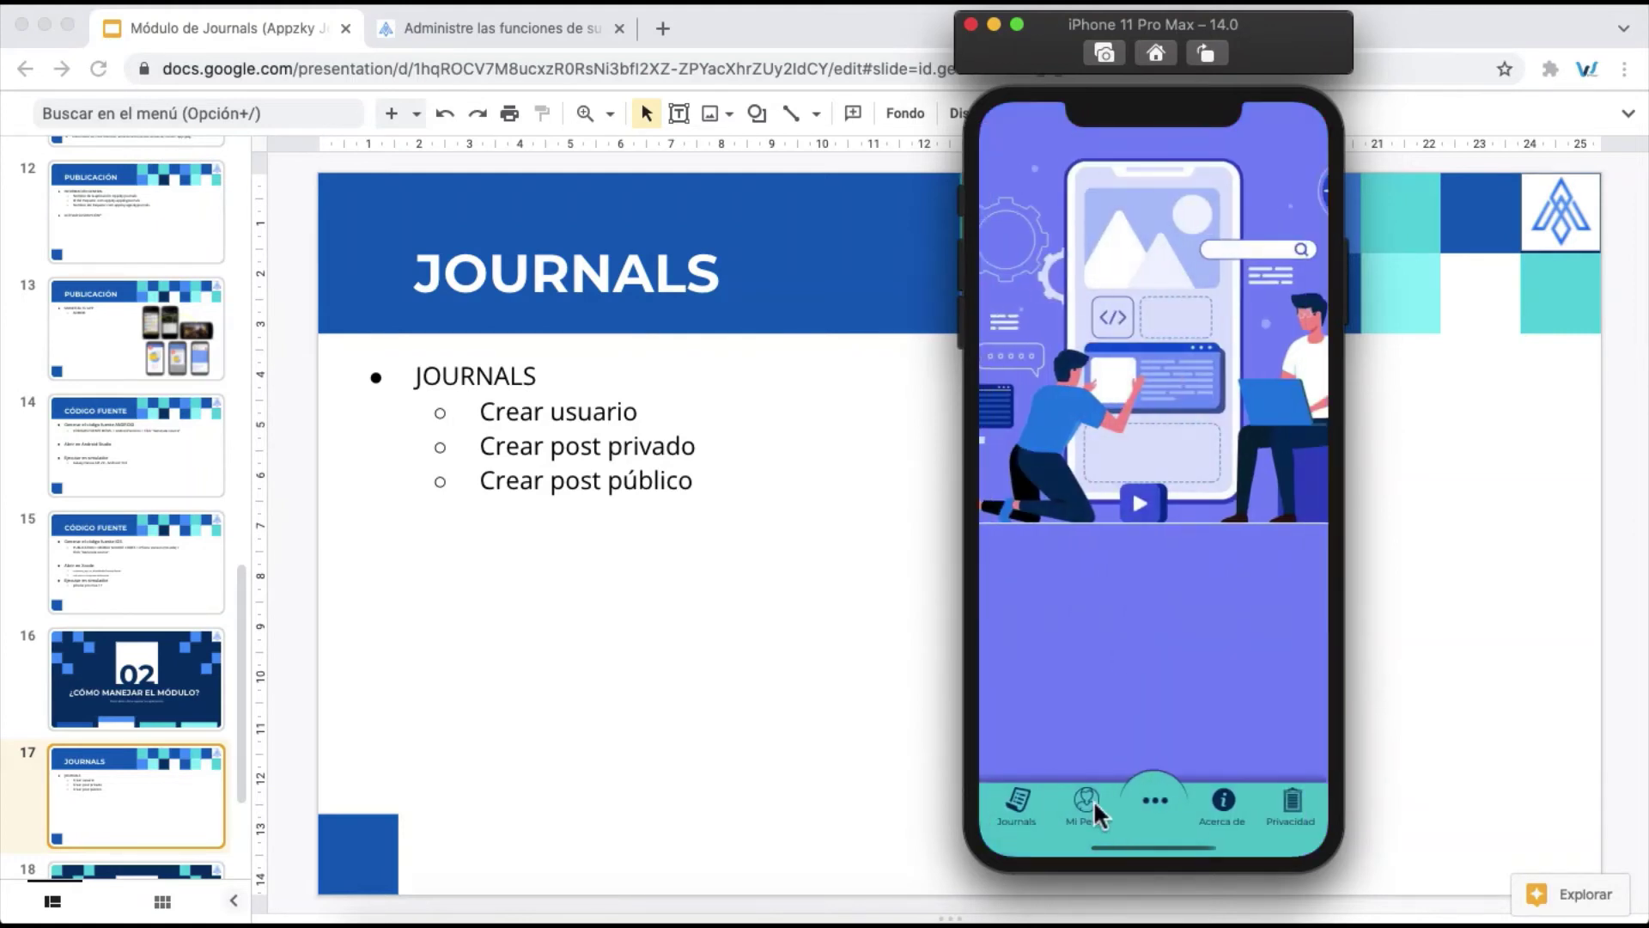
pyautogui.click(1023, 807)
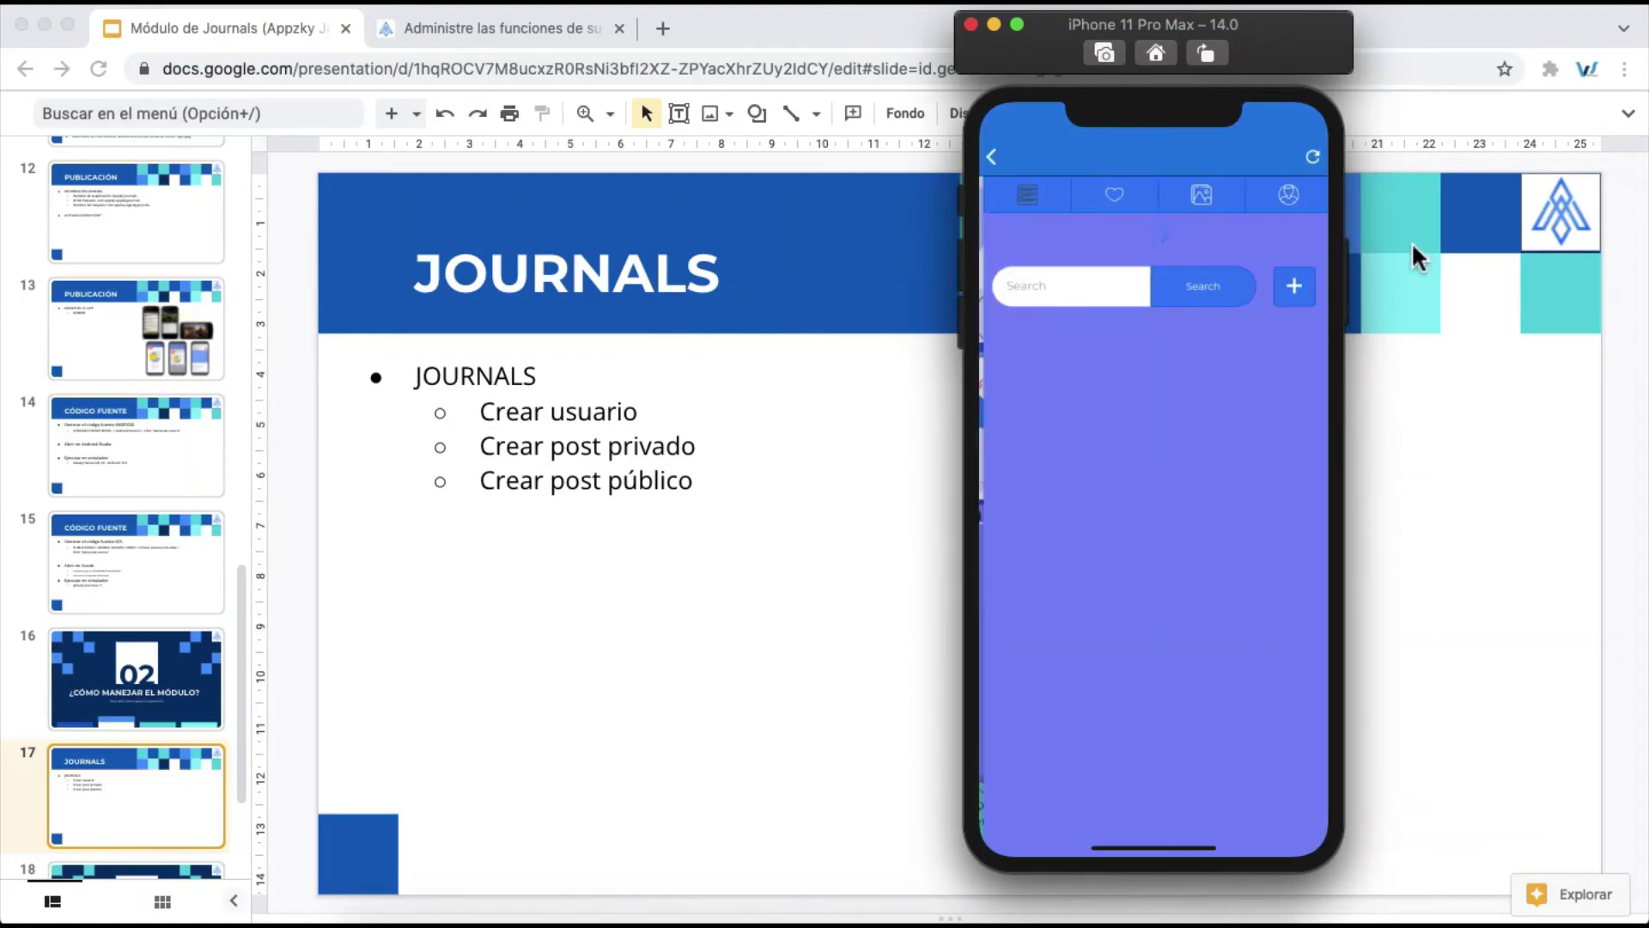
pyautogui.click(1279, 194)
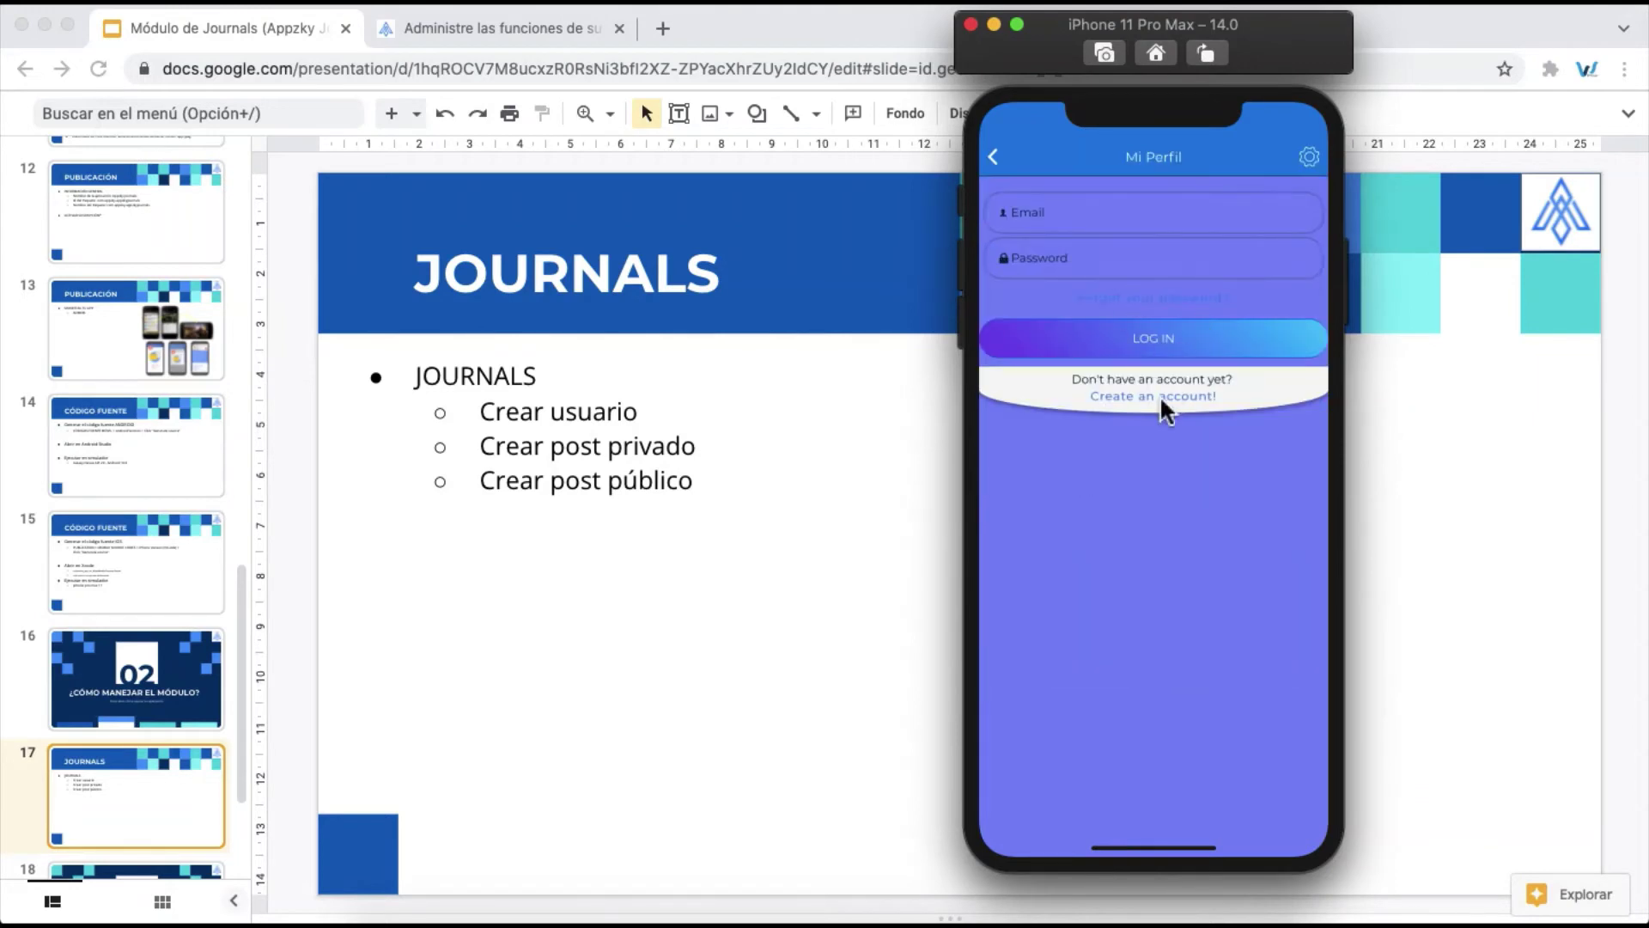
pyautogui.click(1169, 391)
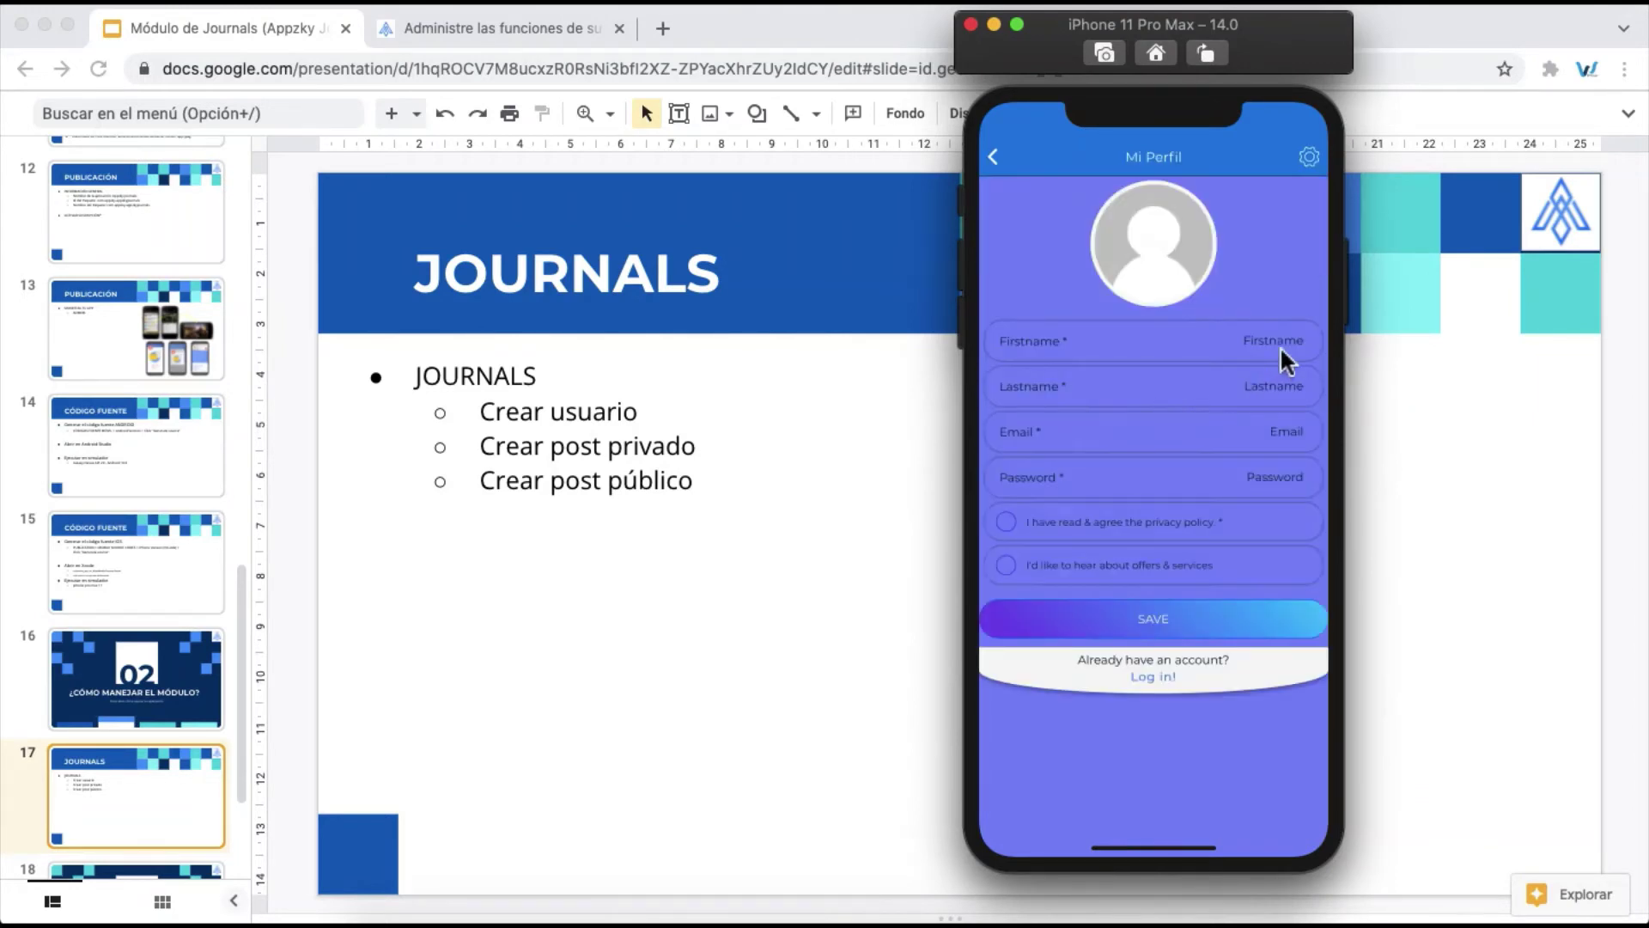
# - Switch the app language to Spanish in the settings
pyautogui.click(1309, 163)
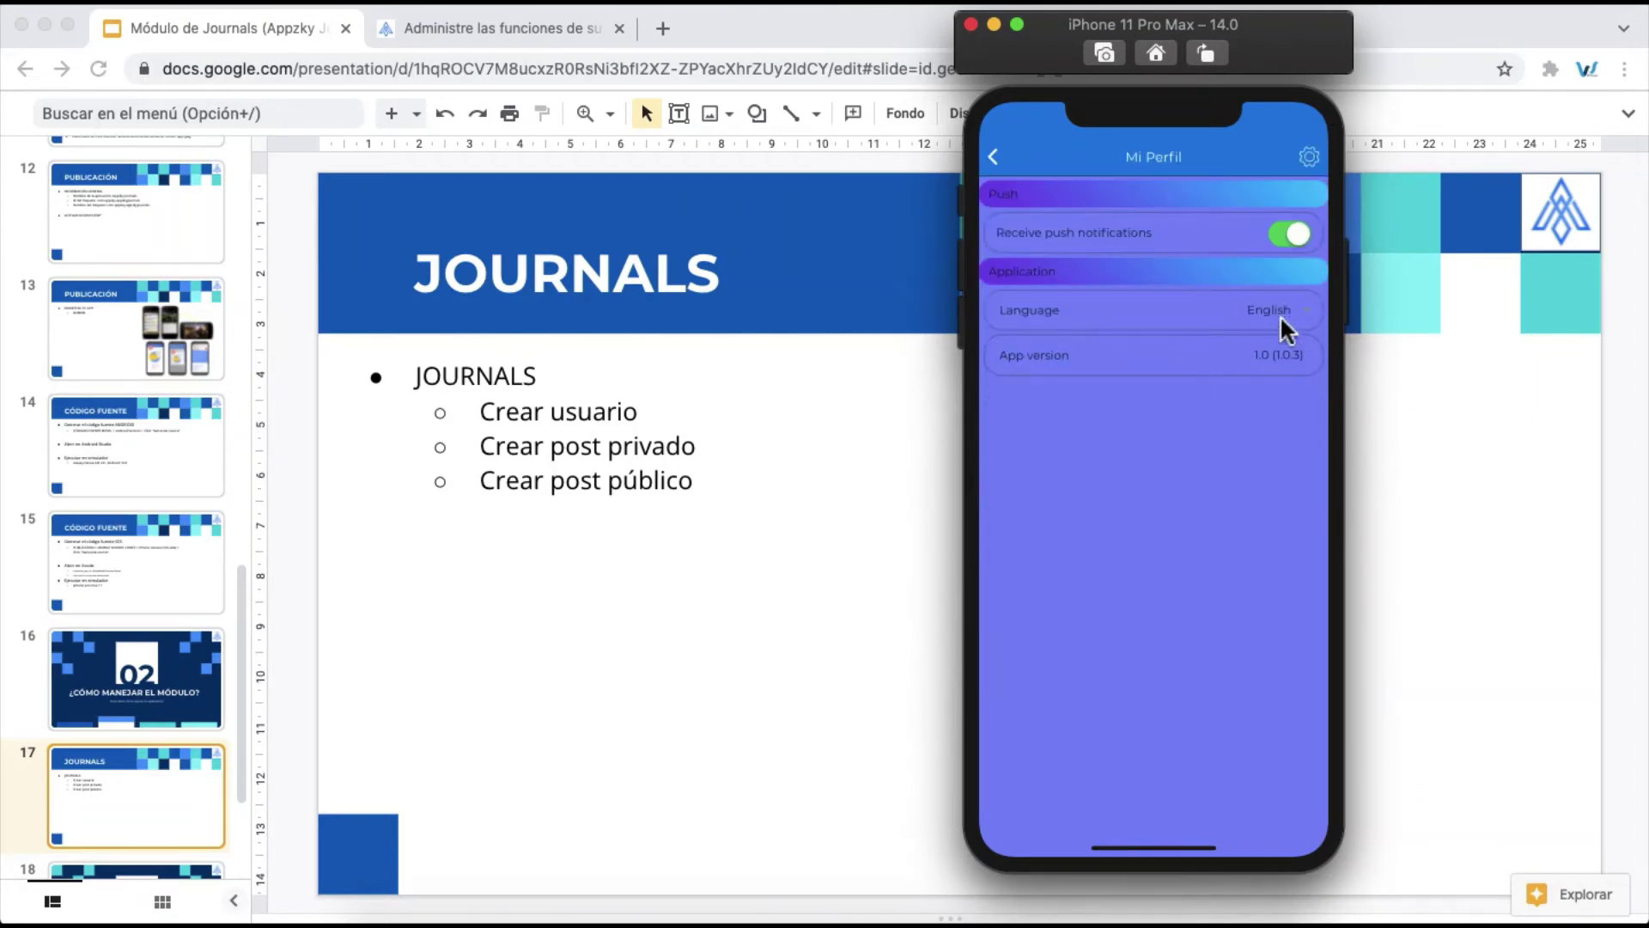
pyautogui.click(1268, 310)
pyautogui.moveTo(1206, 794); pyautogui.dragTo(1215, 705)
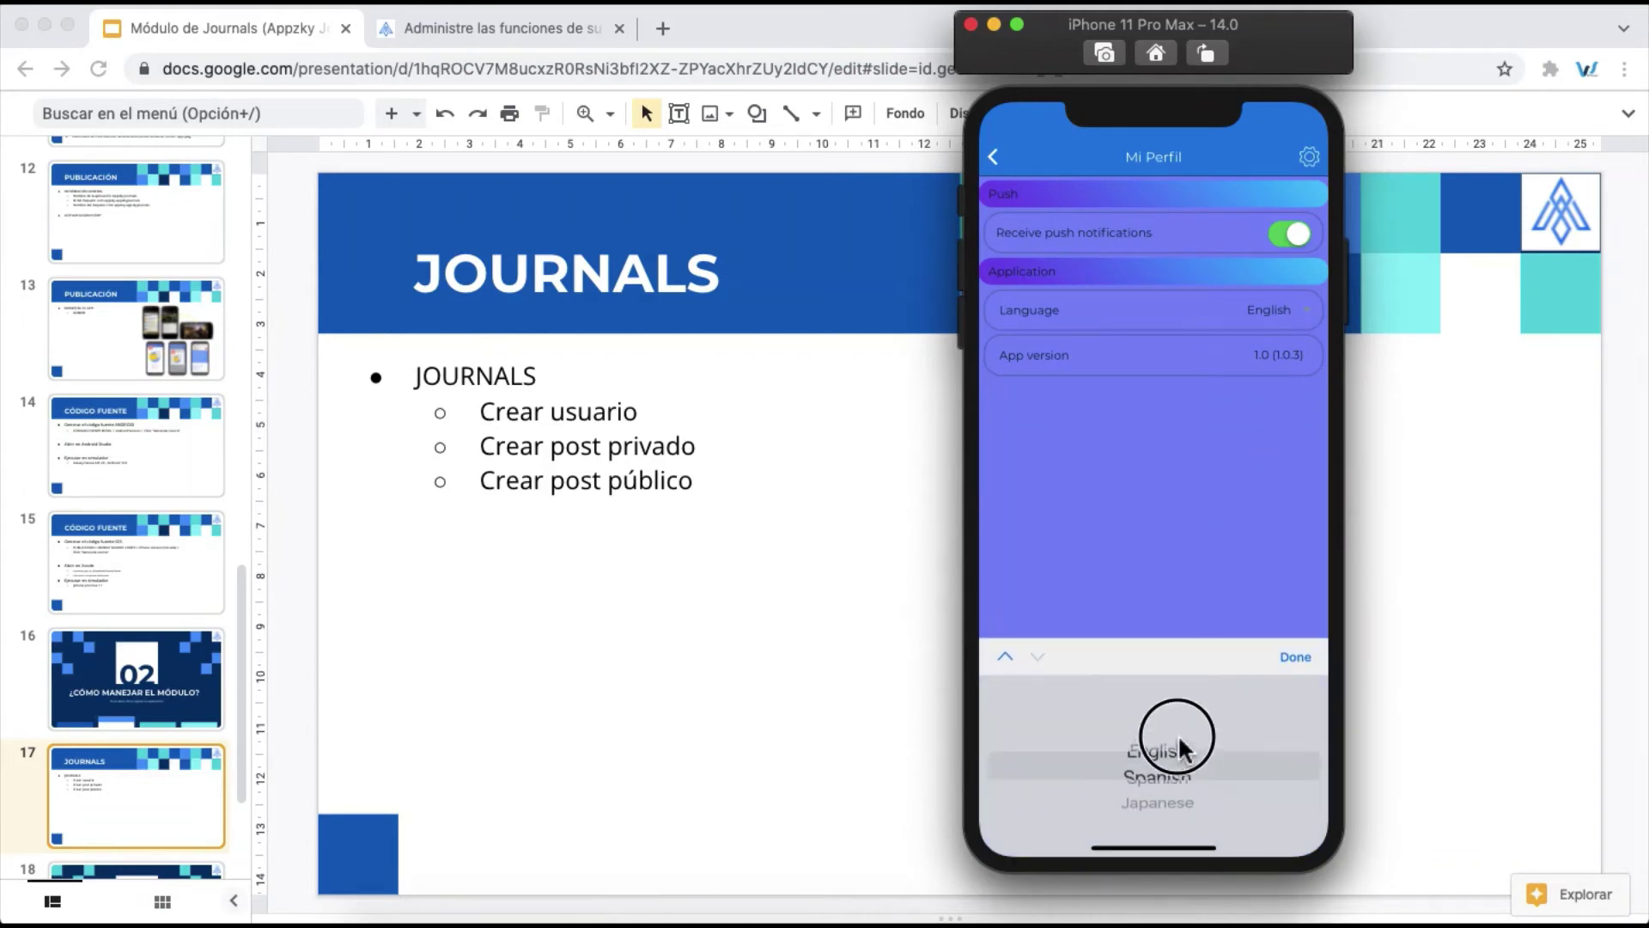
pyautogui.click(1295, 656)
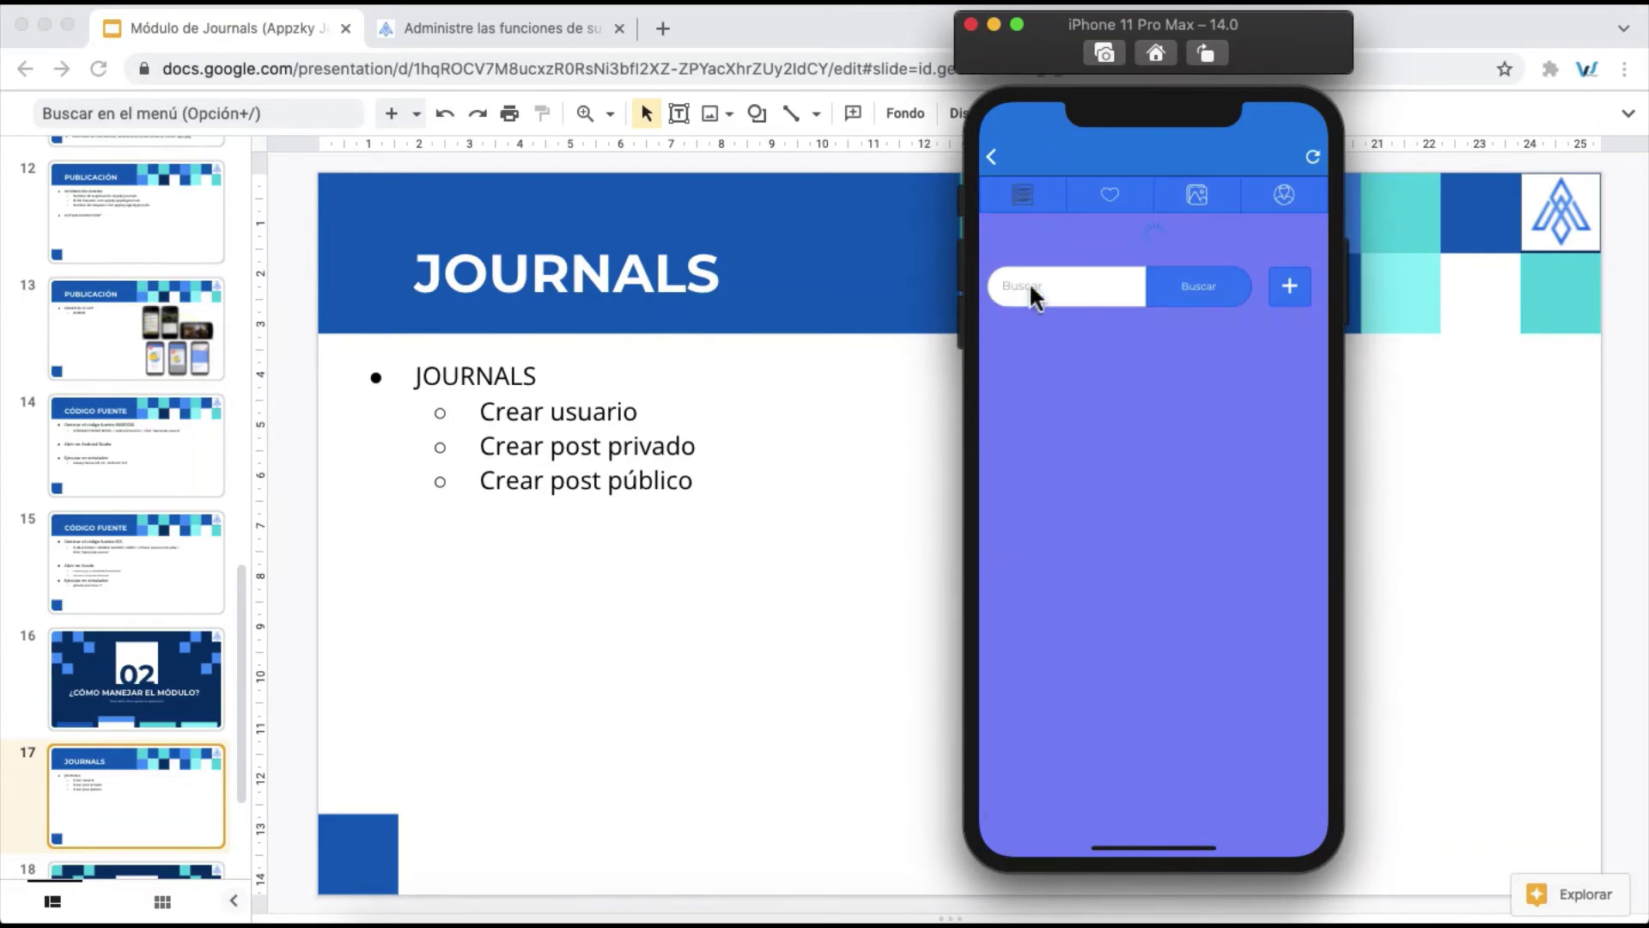
# - Register a new account with the user's e-mail and a password, accepting the privacy policy
pyautogui.click(1283, 199)
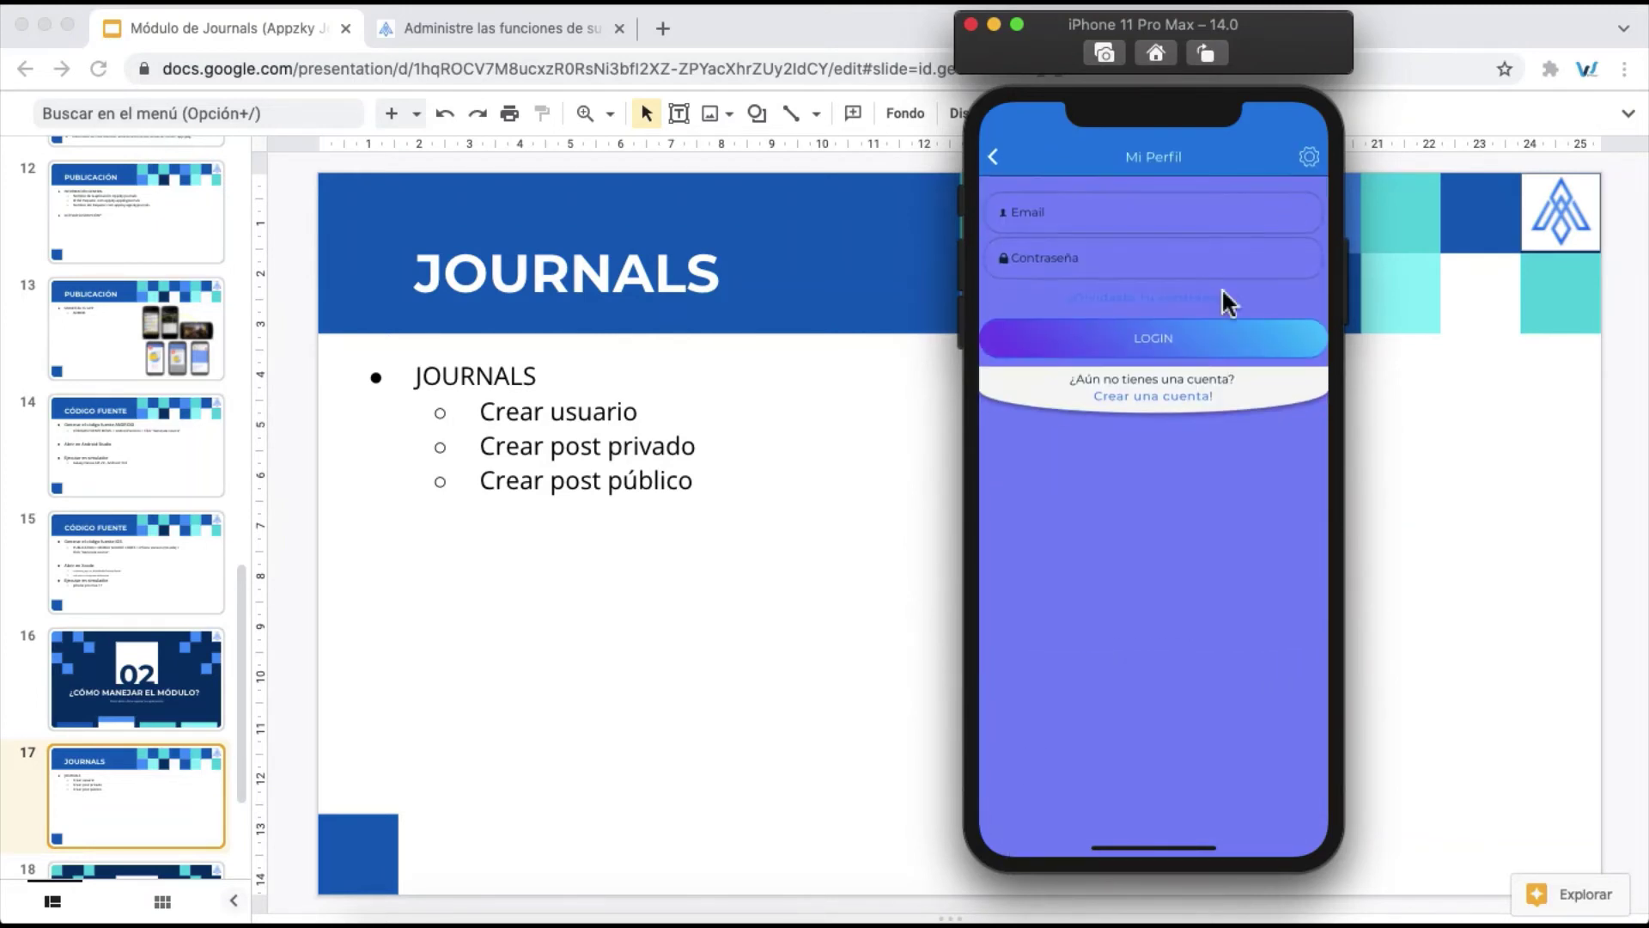
pyautogui.click(1183, 397)
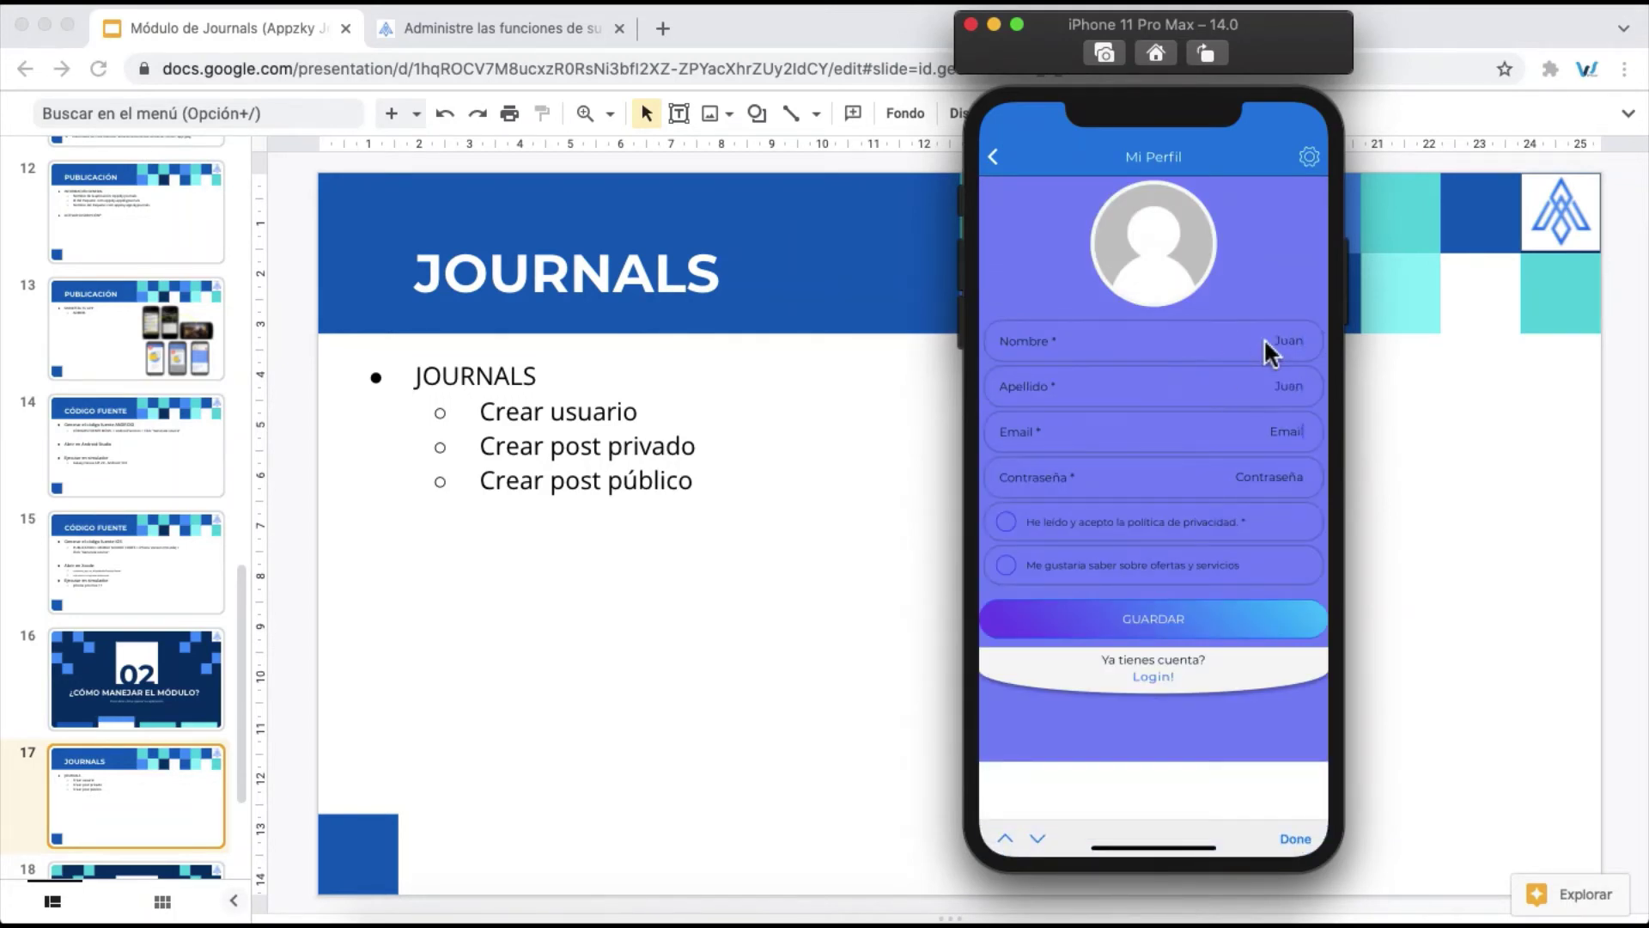
pyautogui.press('super+v')
pyautogui.press('Tab')
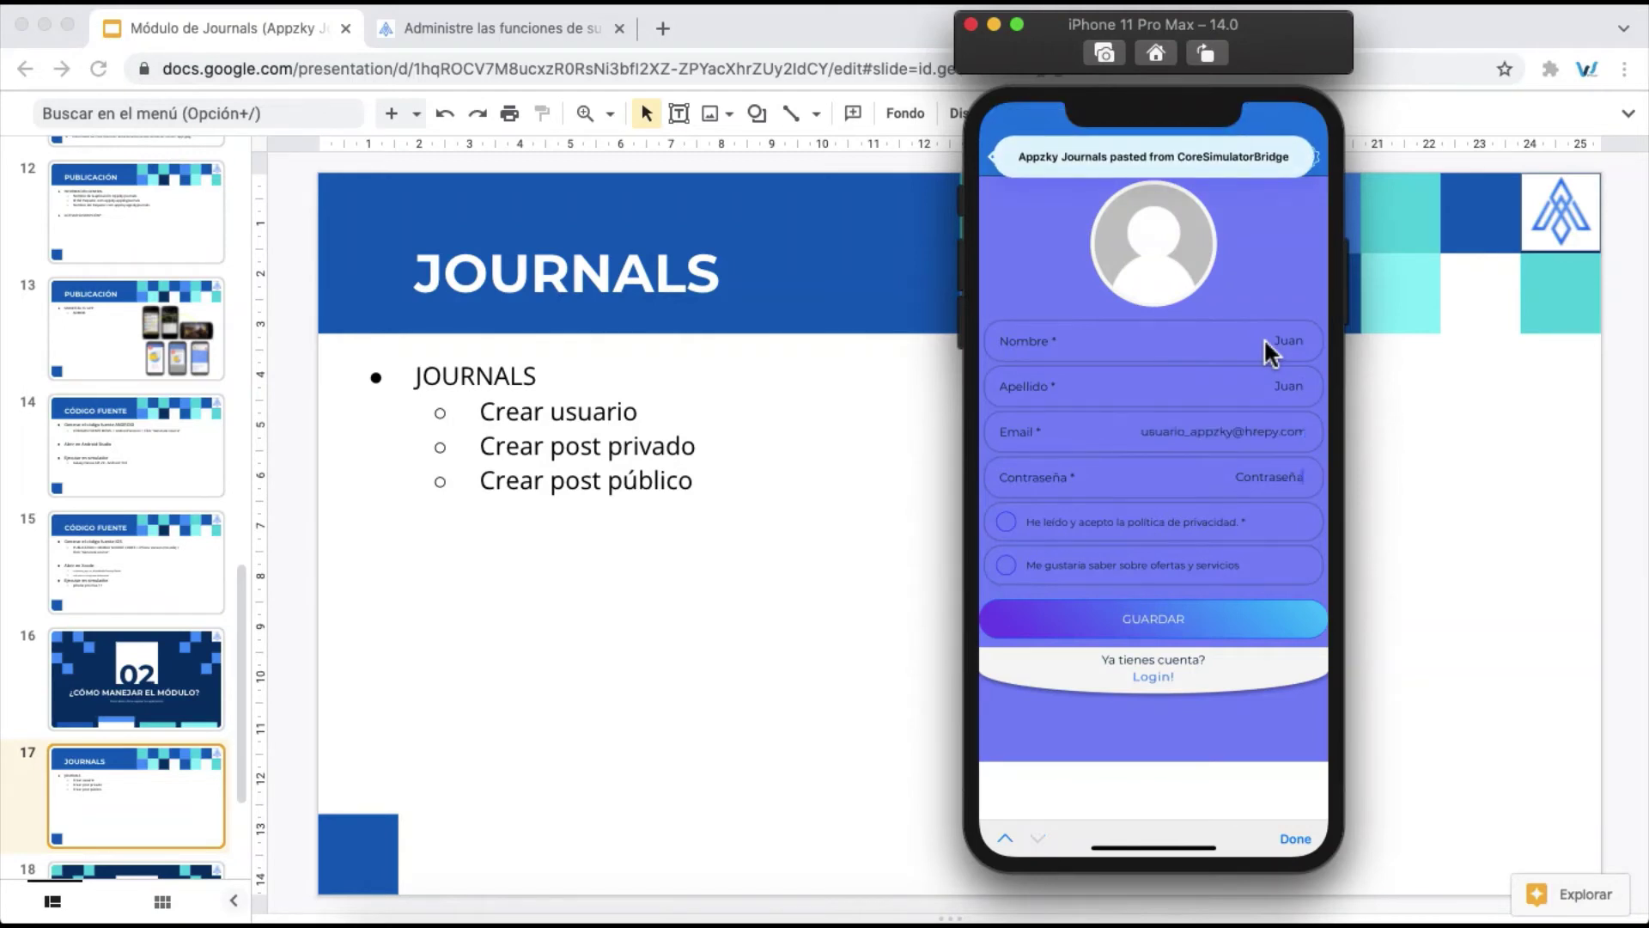
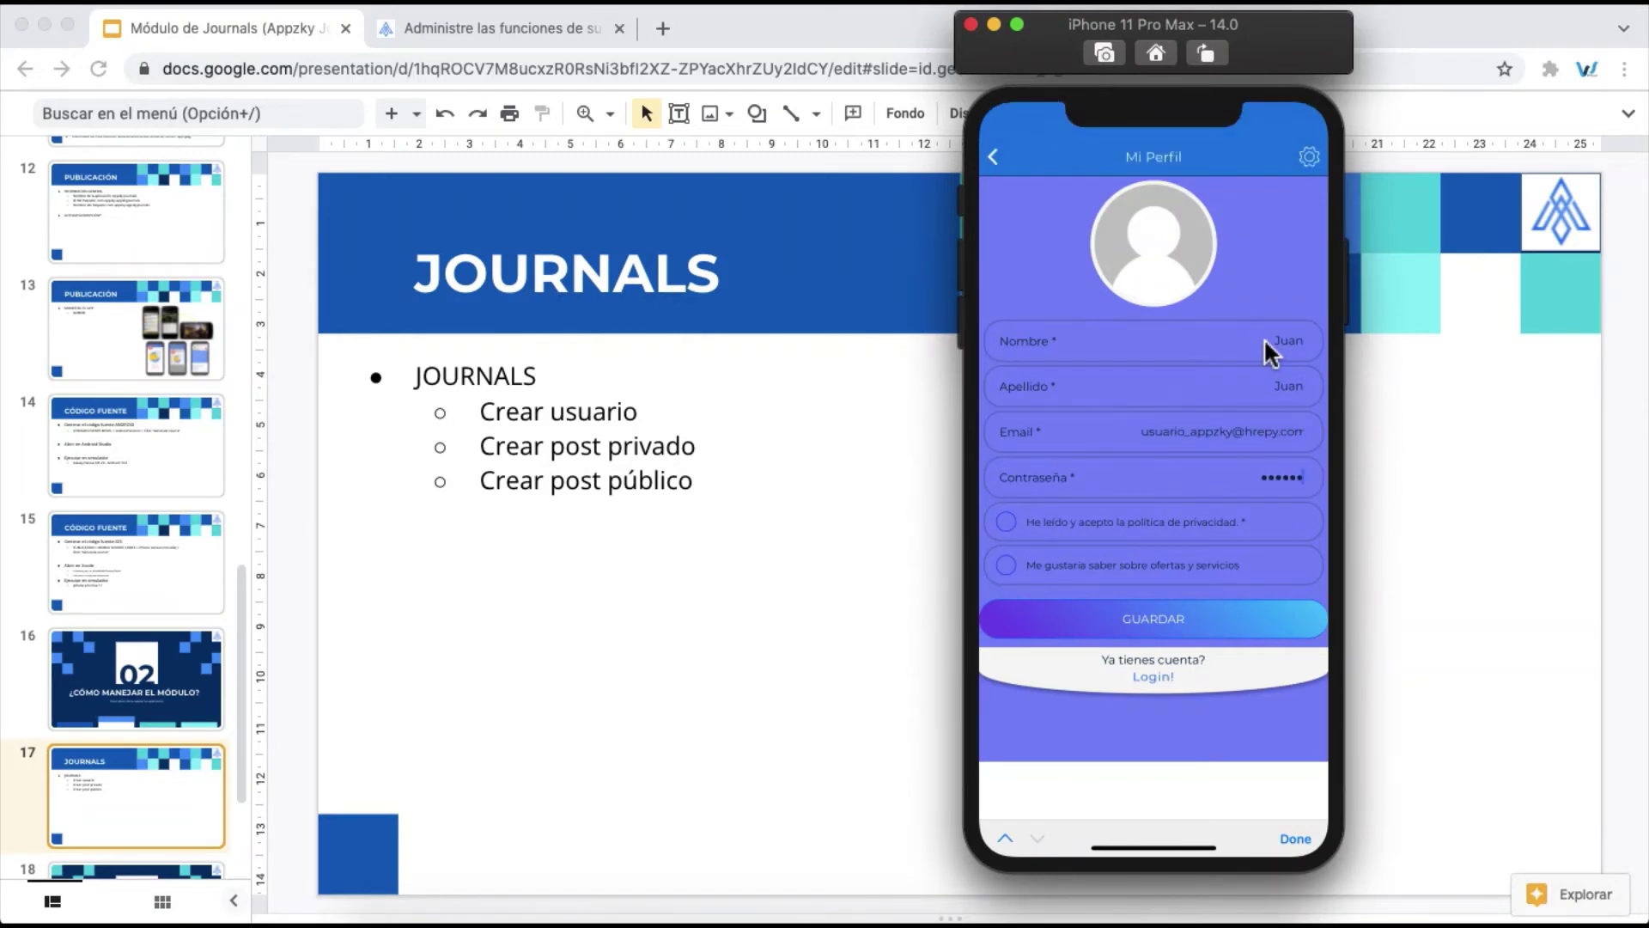
pyautogui.click(1000, 517)
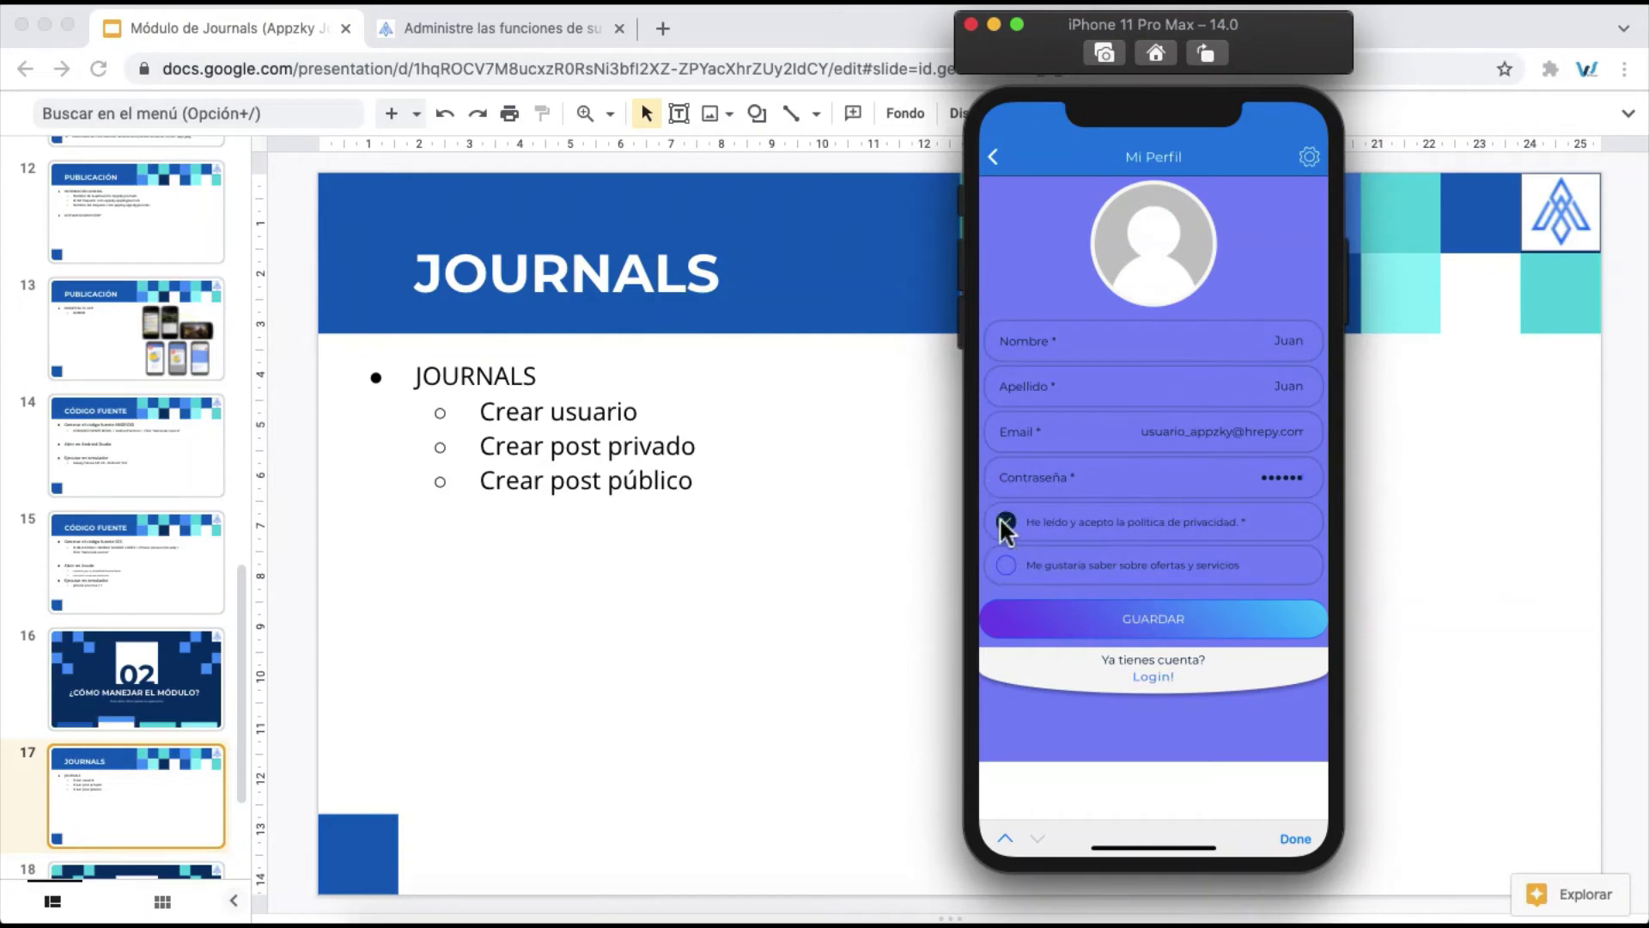
pyautogui.click(998, 158)
pyautogui.click(1169, 625)
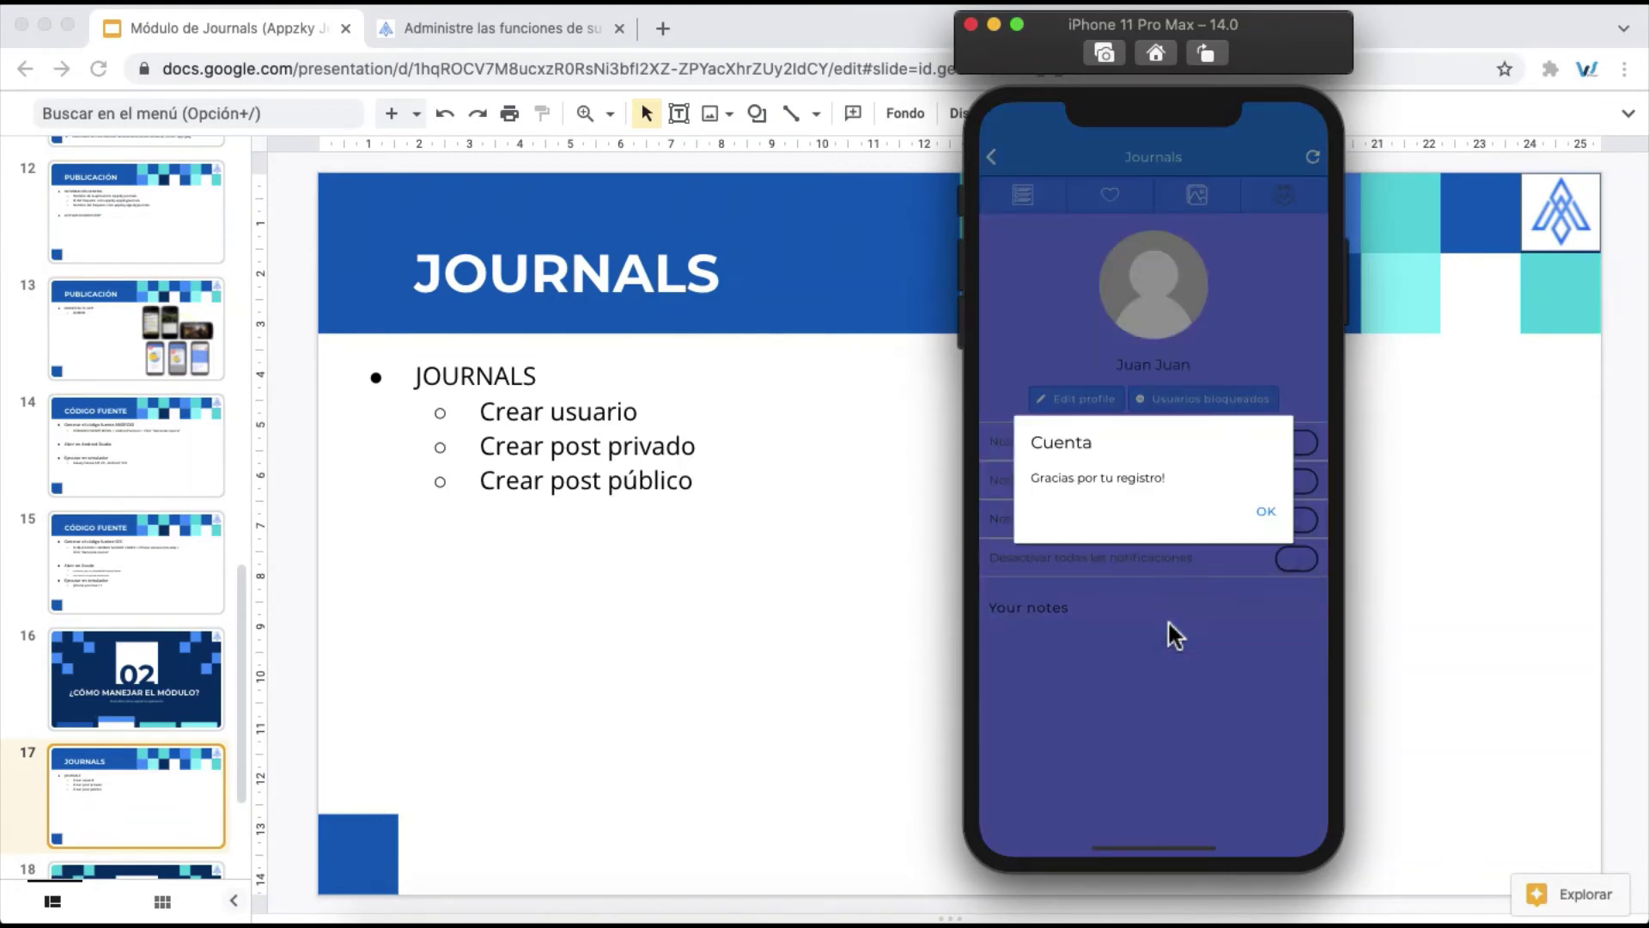
pyautogui.click(1264, 513)
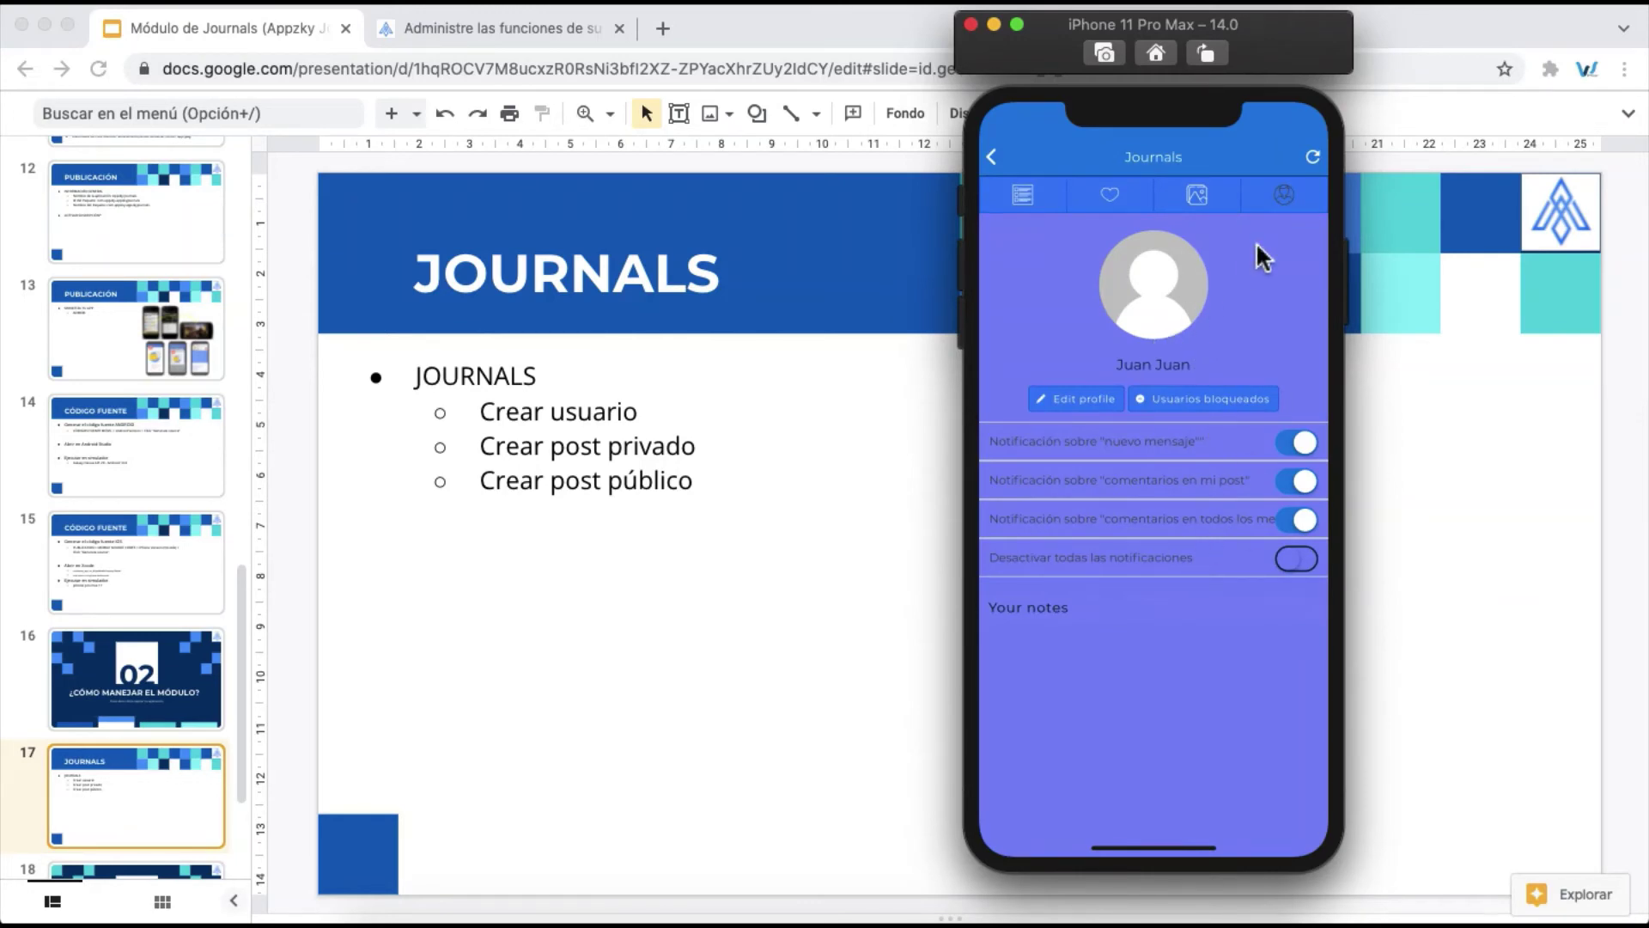
# - Open the Journals profile's edit form and tap the avatar for Tomar Foto or Importar desde galería
pyautogui.click(996, 156)
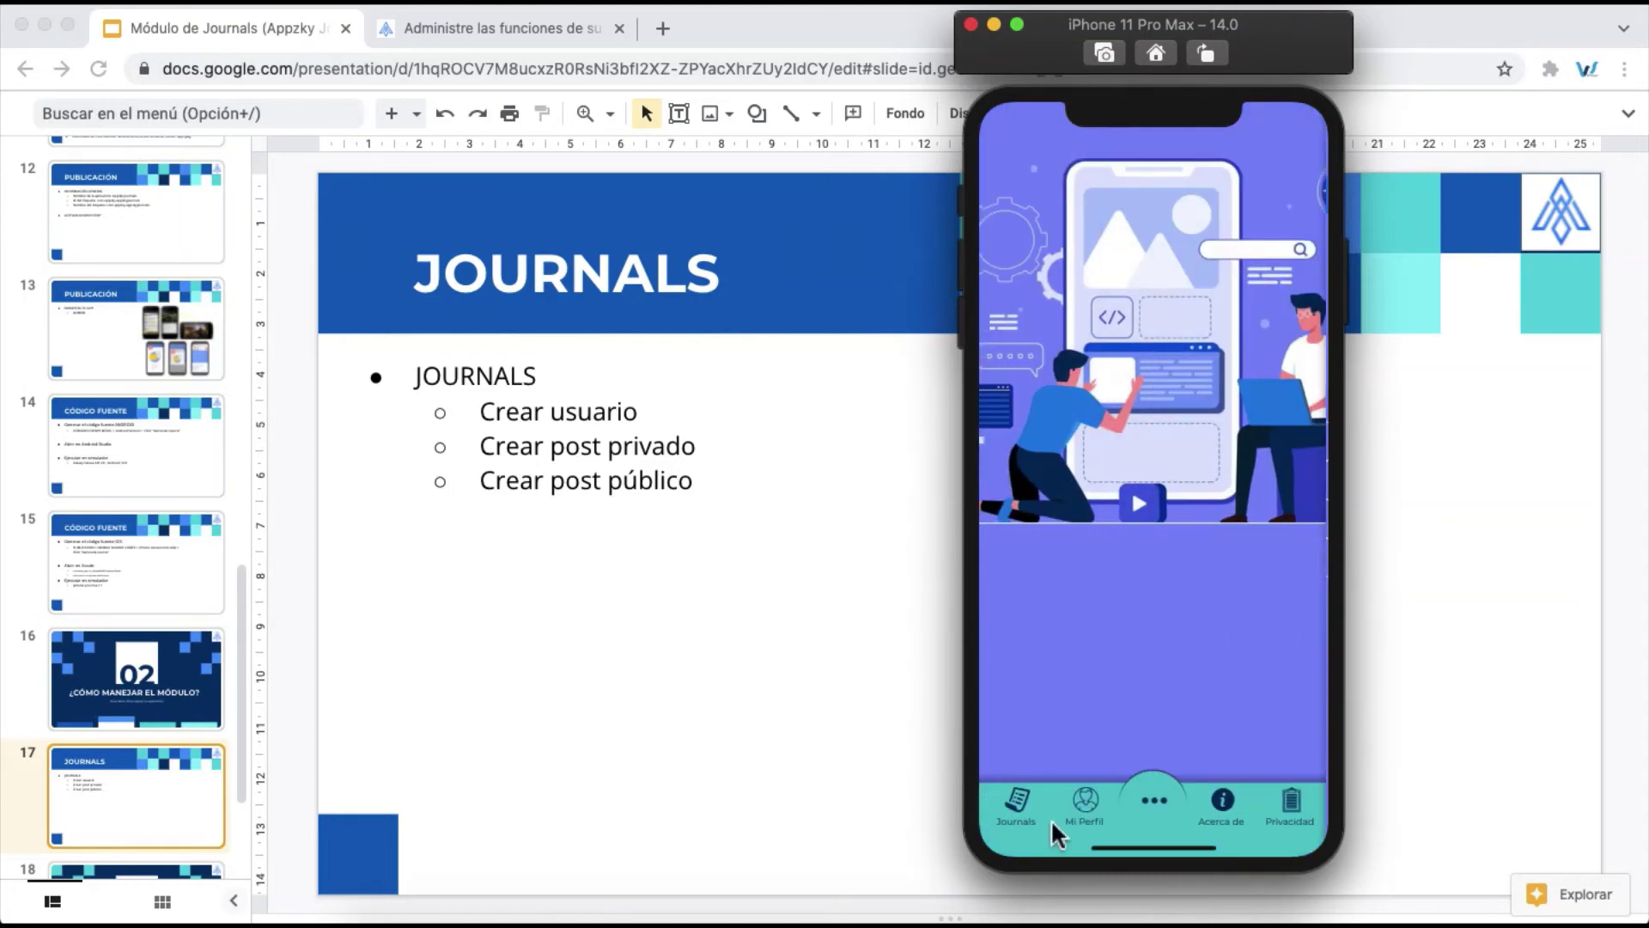
pyautogui.click(1079, 797)
pyautogui.moveTo(1079, 797); pyautogui.dragTo(1173, 387)
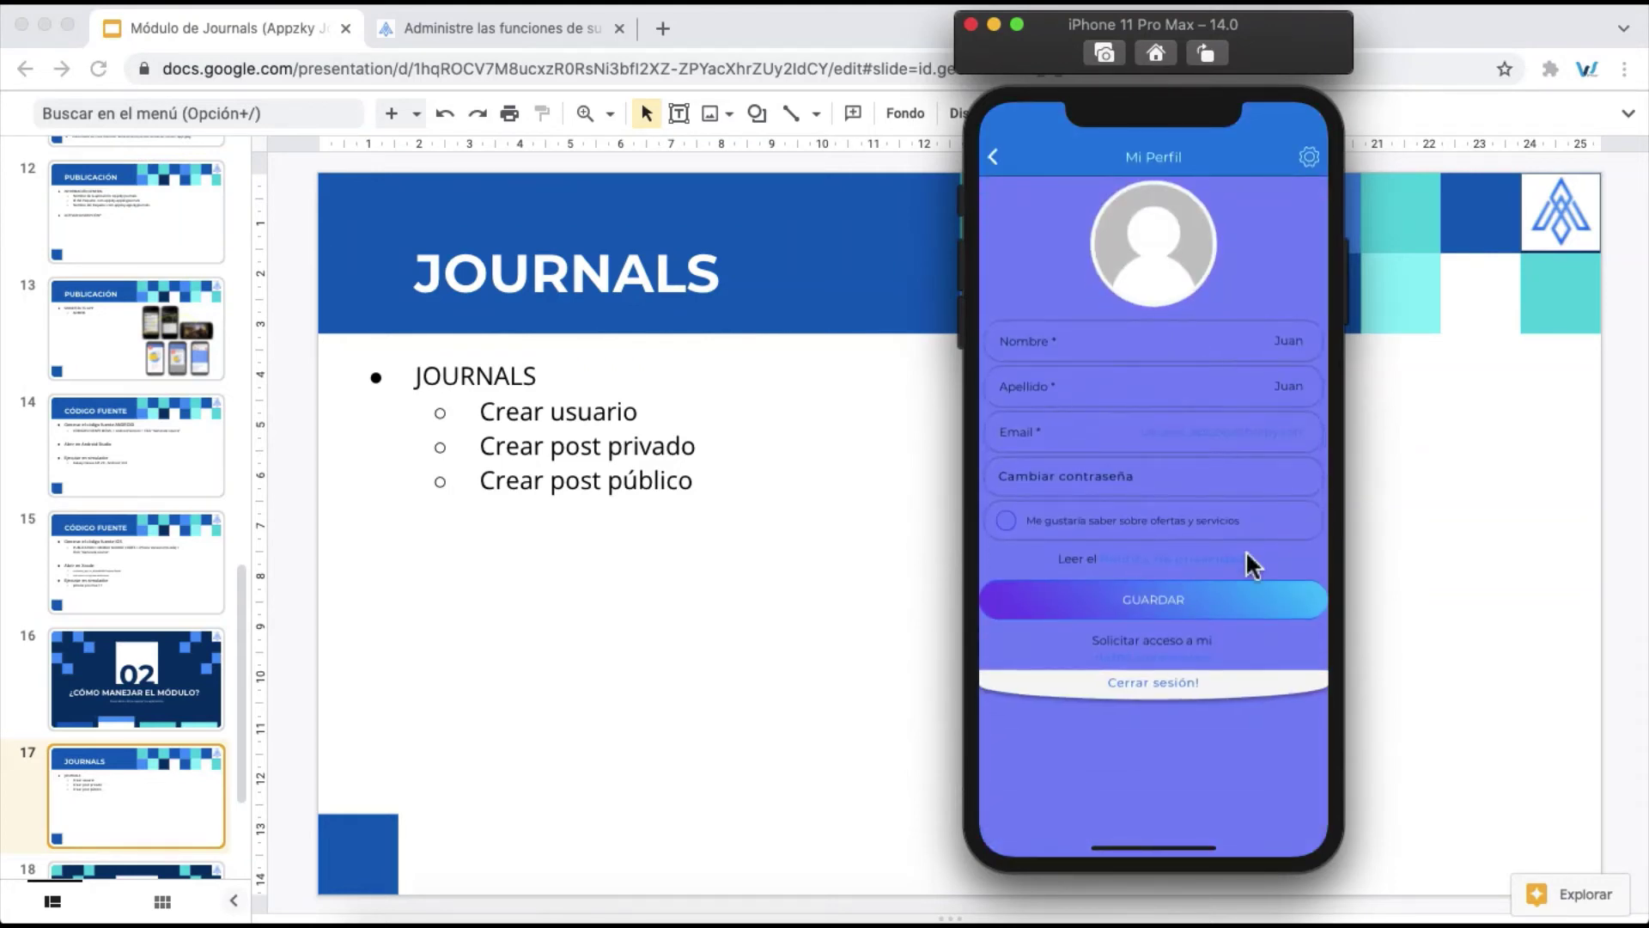
pyautogui.click(993, 154)
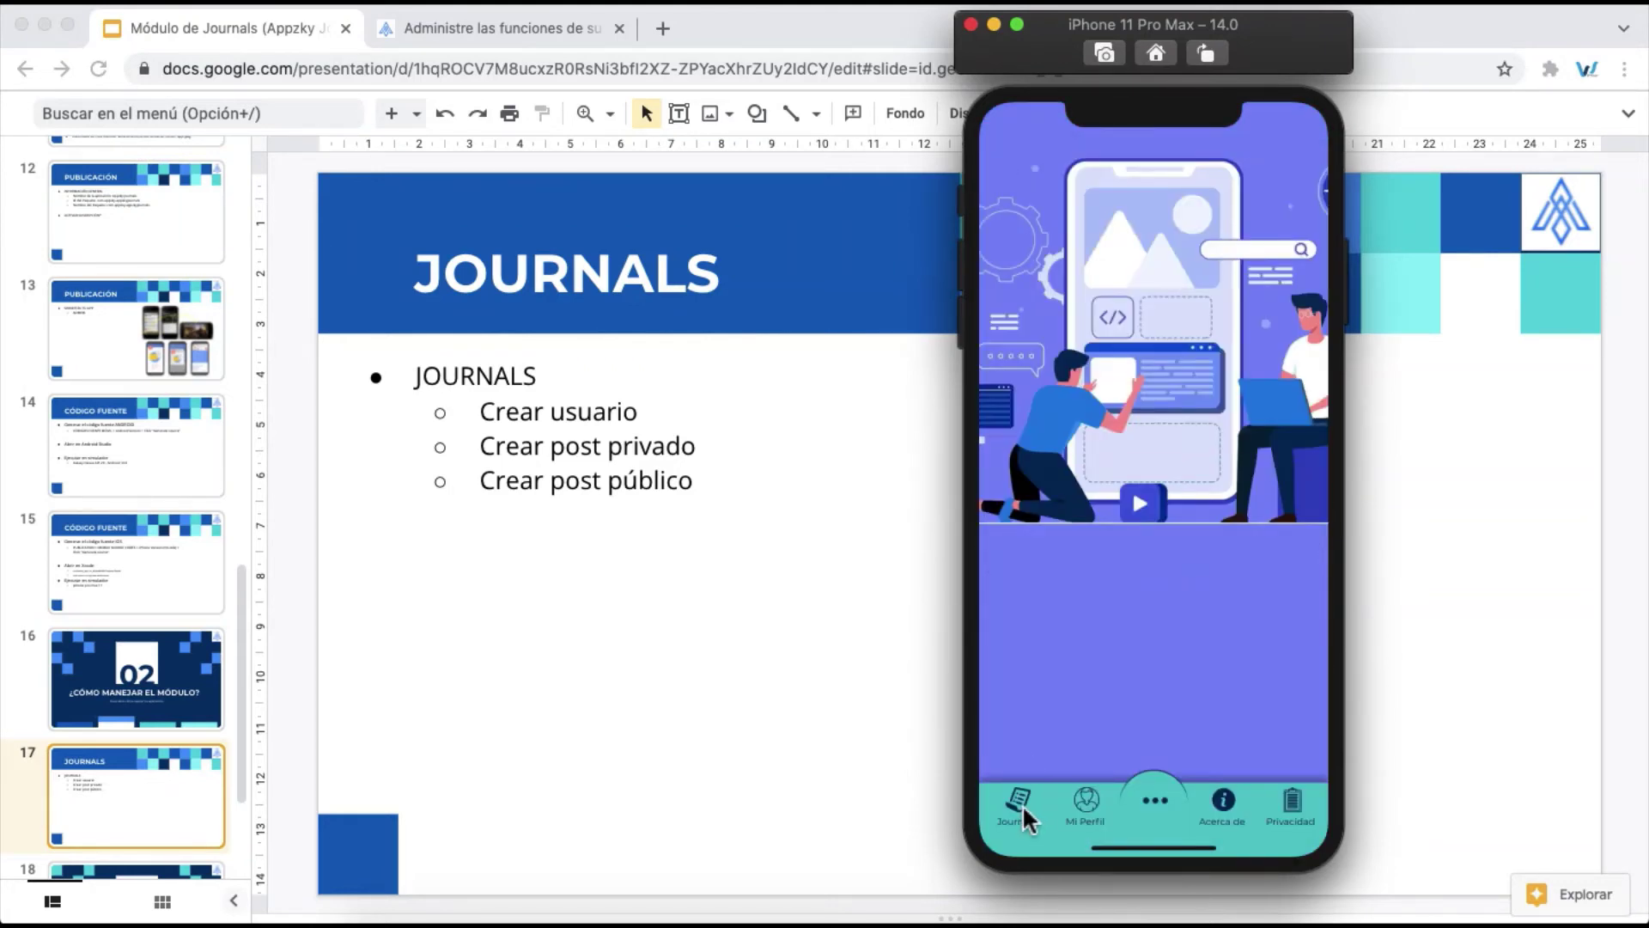
pyautogui.click(1022, 803)
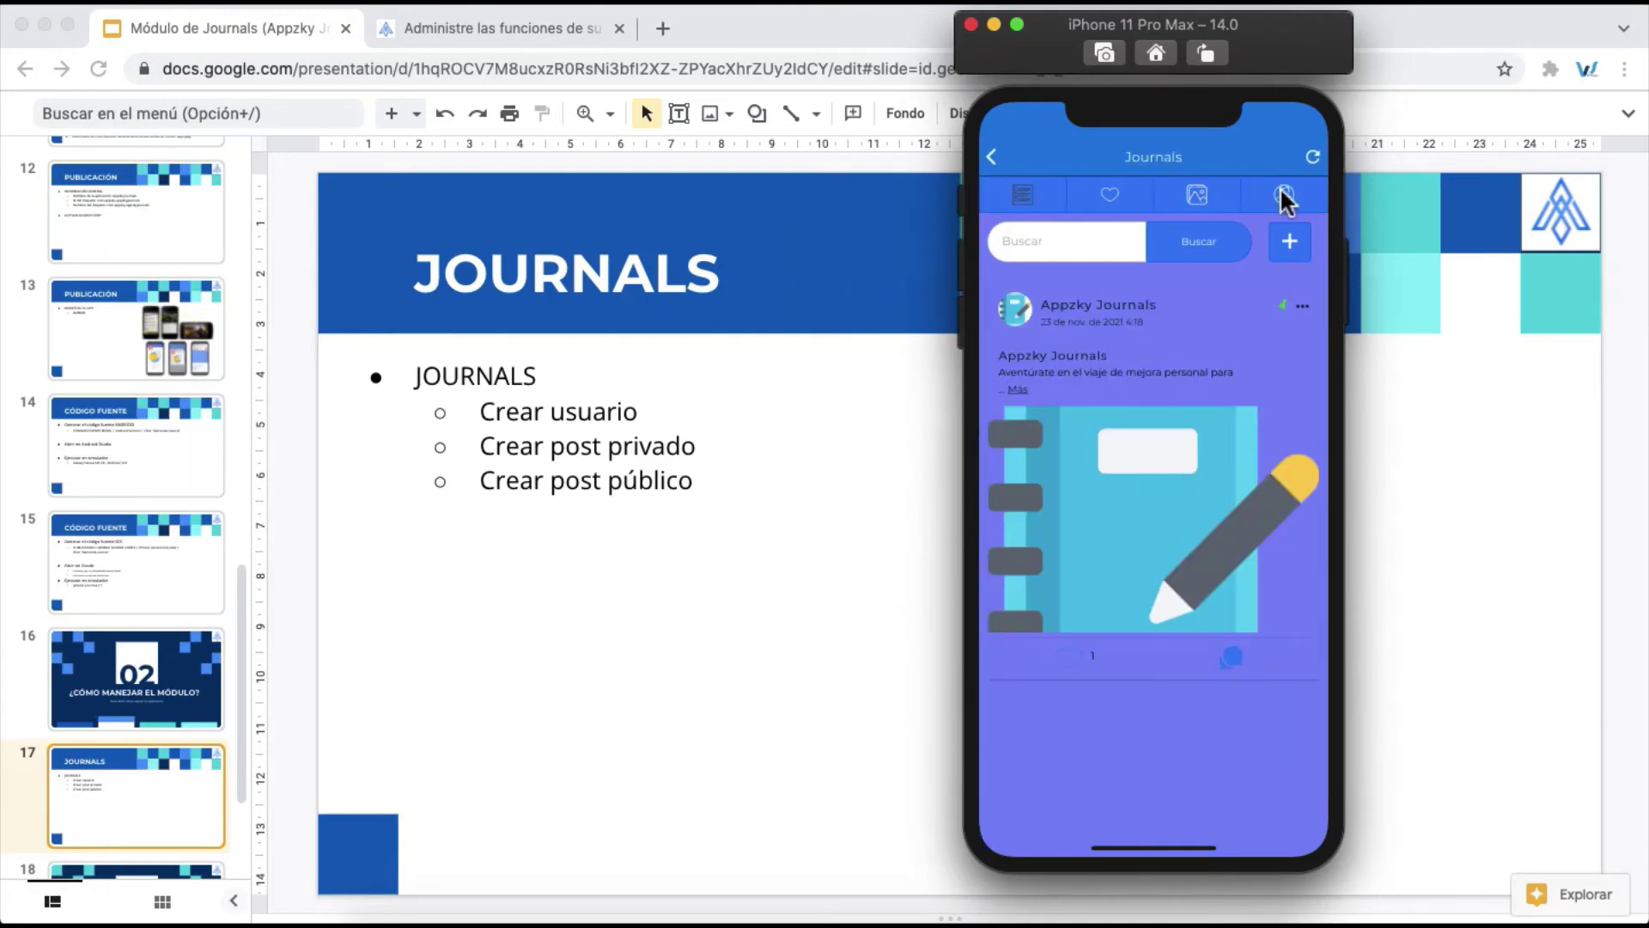
pyautogui.click(1283, 195)
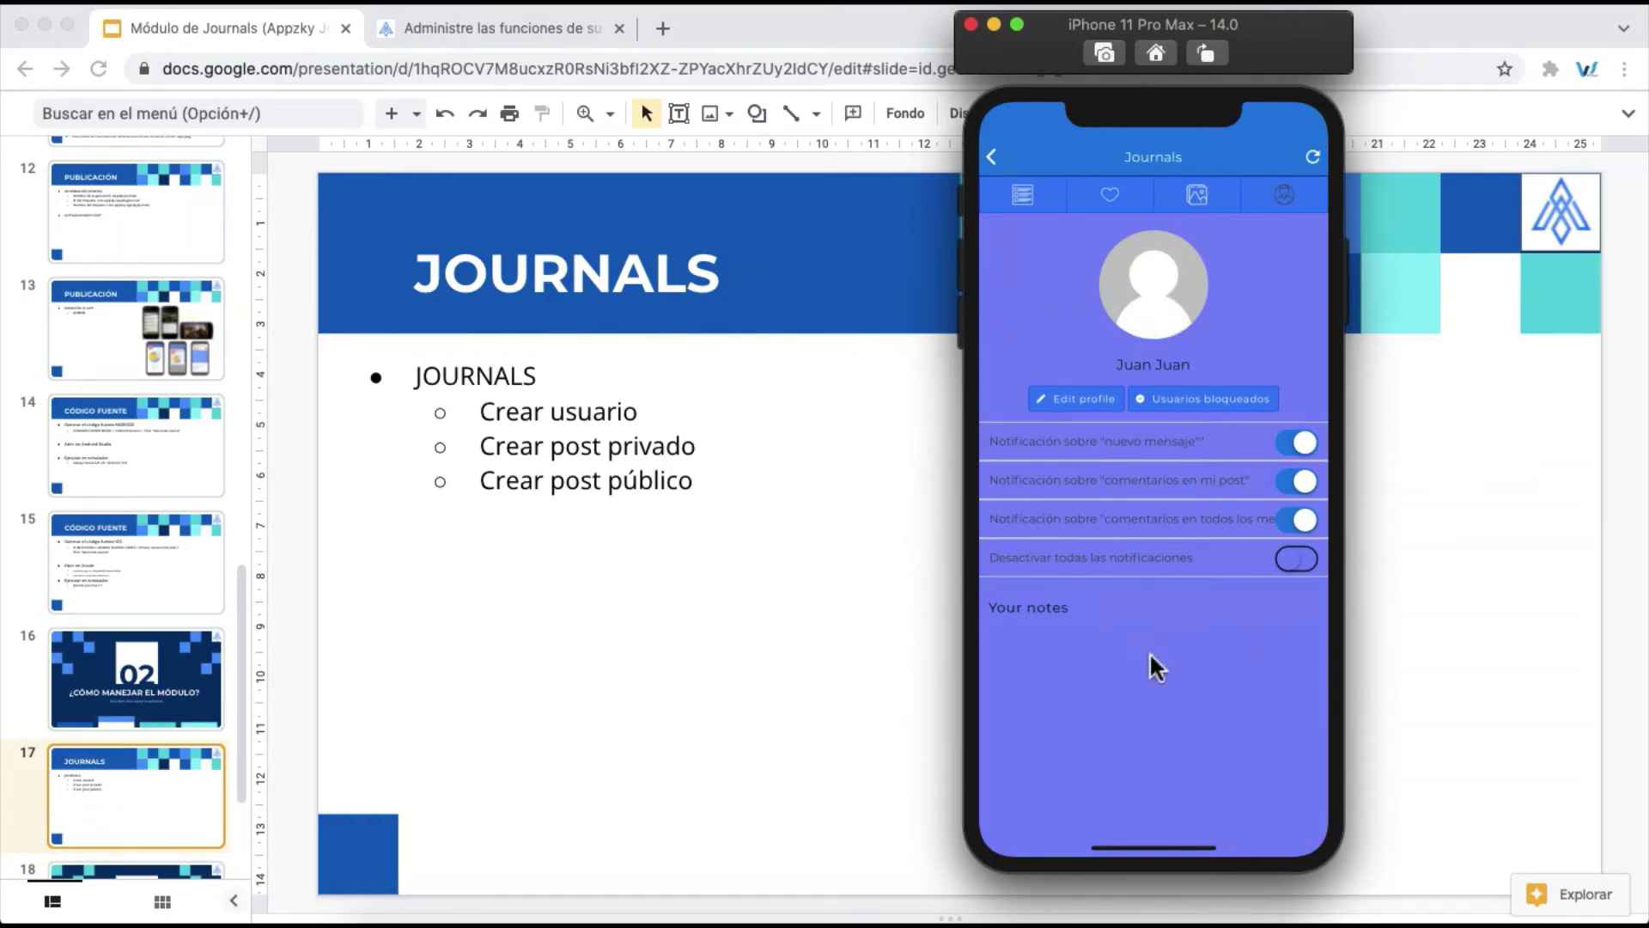
pyautogui.click(1080, 400)
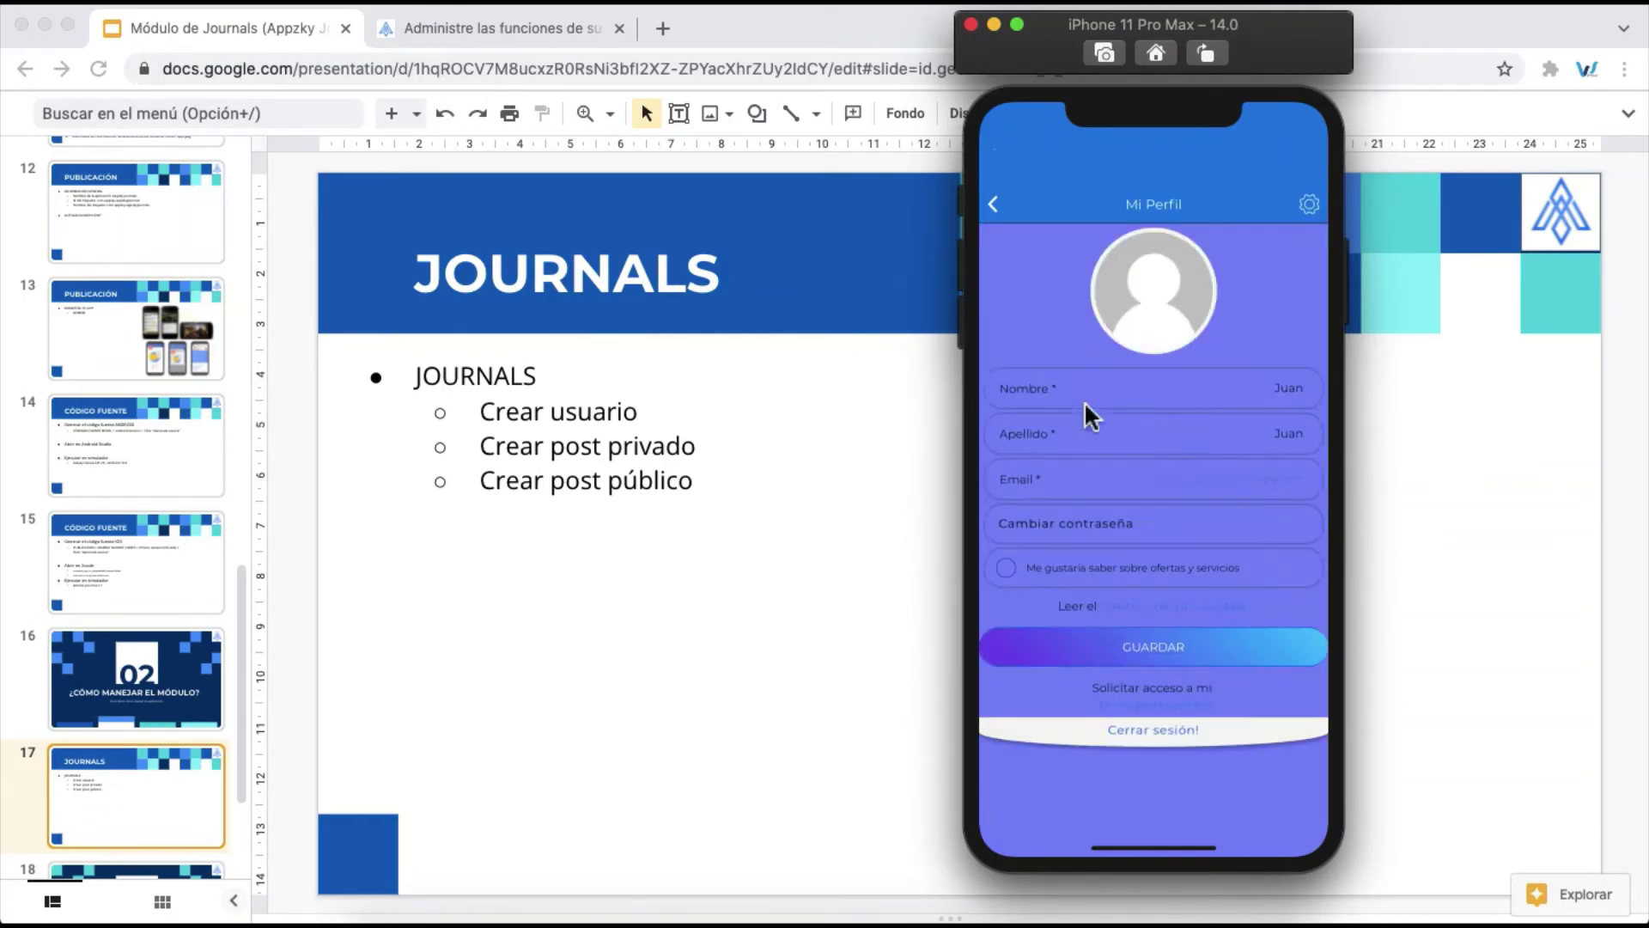
pyautogui.click(1172, 258)
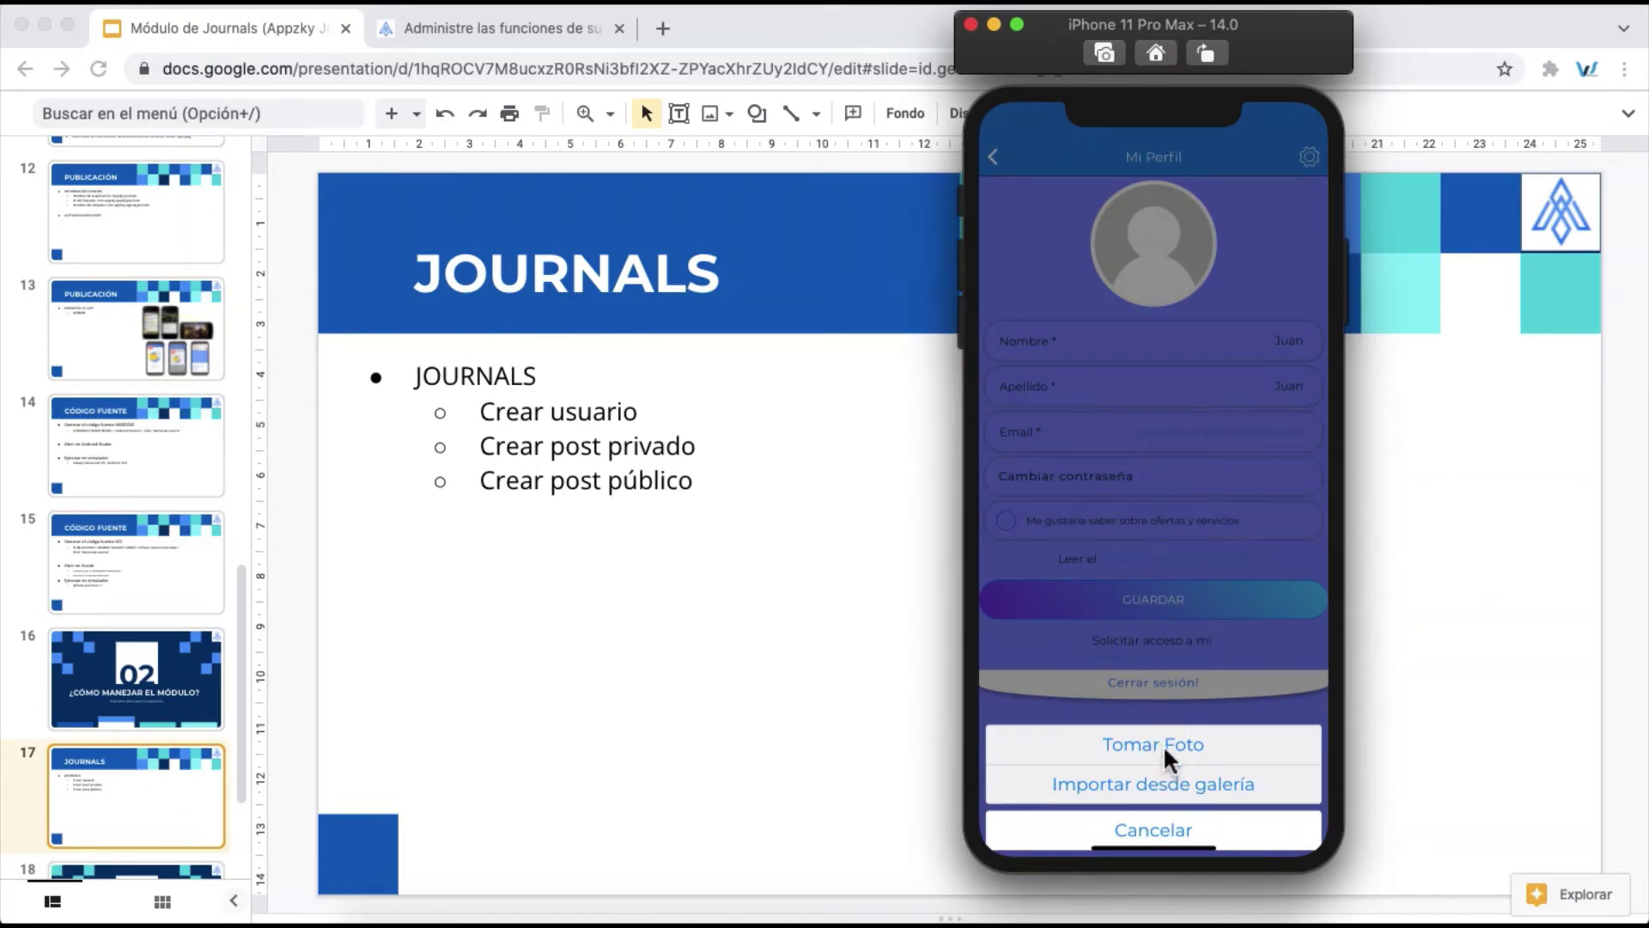
# - Import the waterfall photo from the gallery and crop it as the avatar
pyautogui.click(1182, 778)
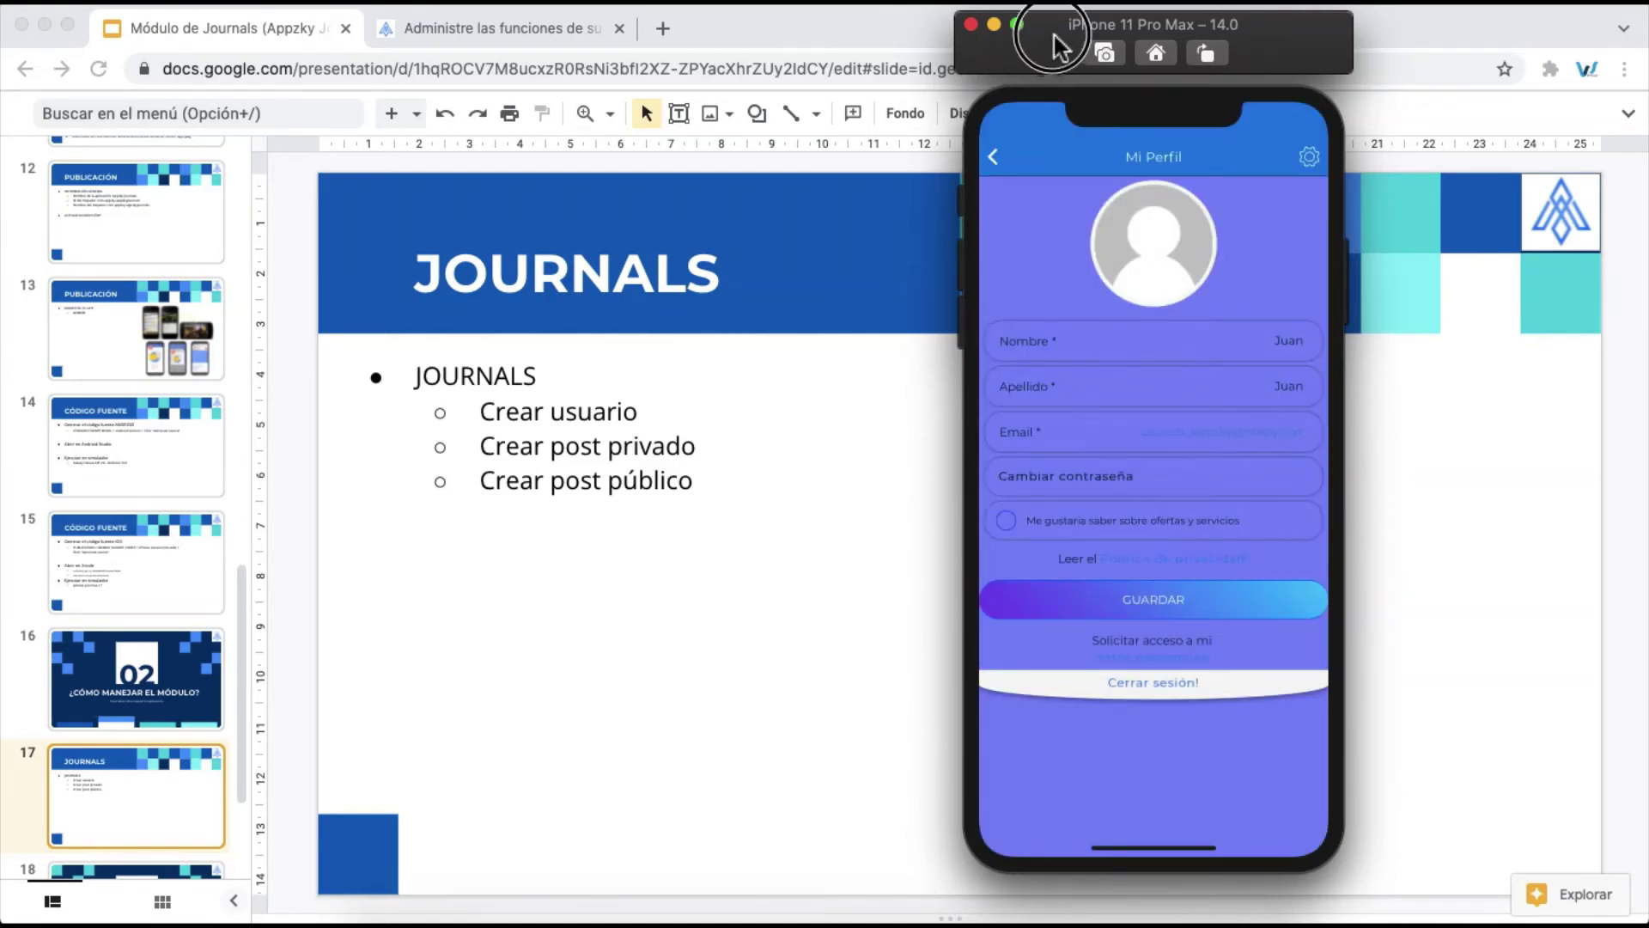
pyautogui.moveTo(1059, 28); pyautogui.dragTo(986, 45)
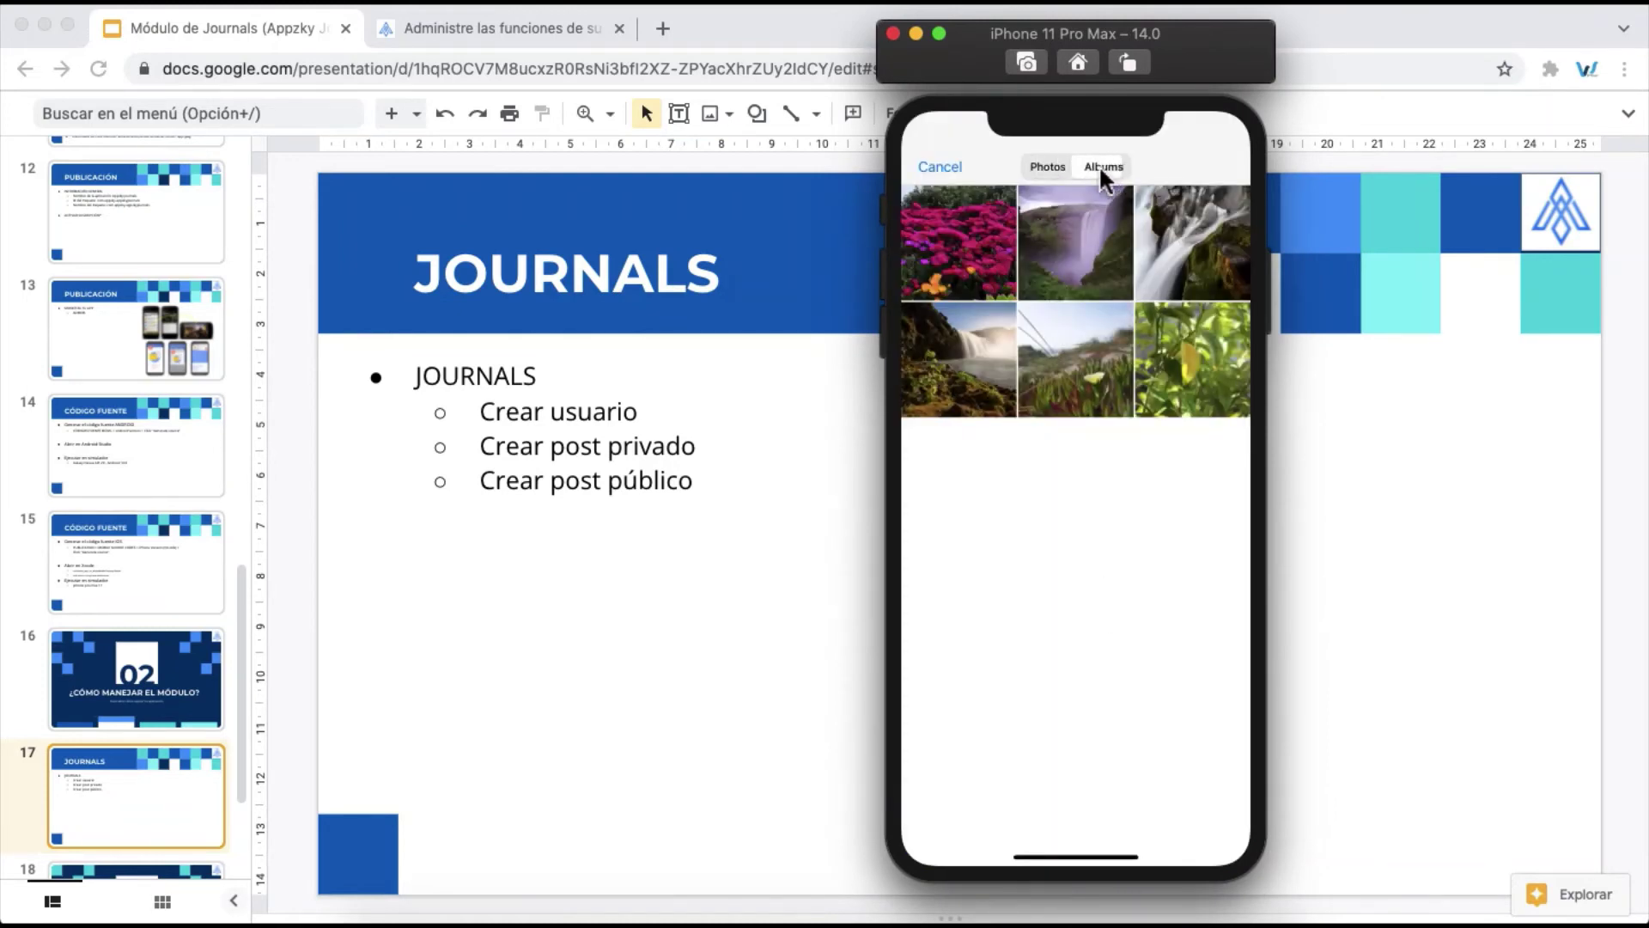
pyautogui.click(1102, 166)
pyautogui.click(1051, 168)
pyautogui.click(966, 359)
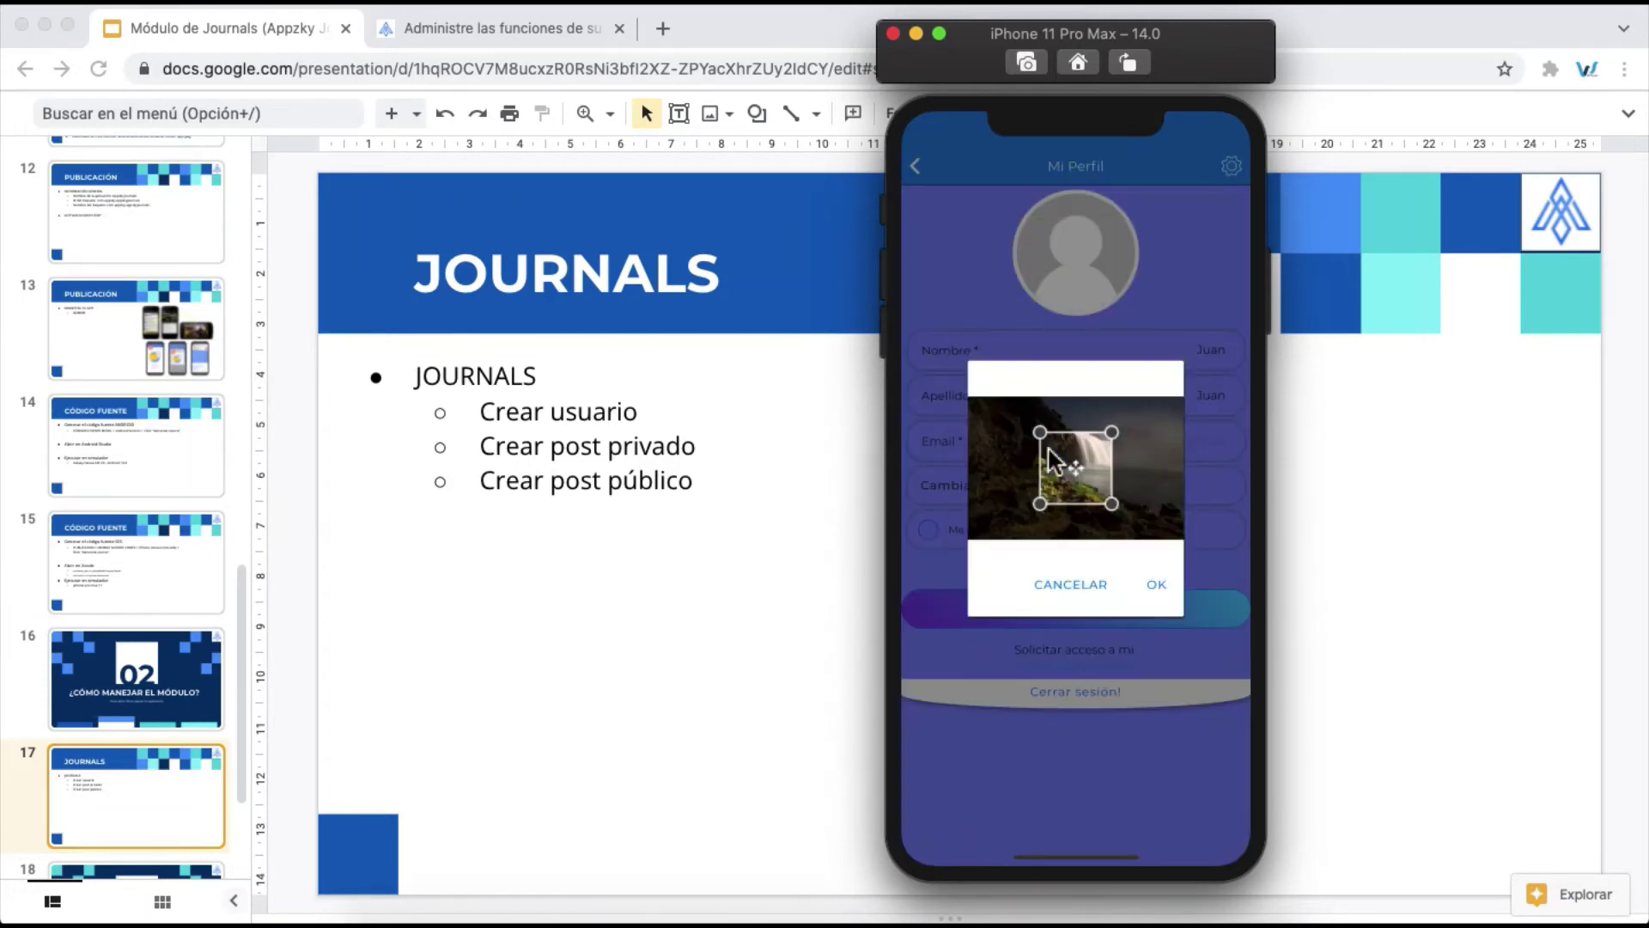
pyautogui.moveTo(1042, 431); pyautogui.dragTo(969, 372)
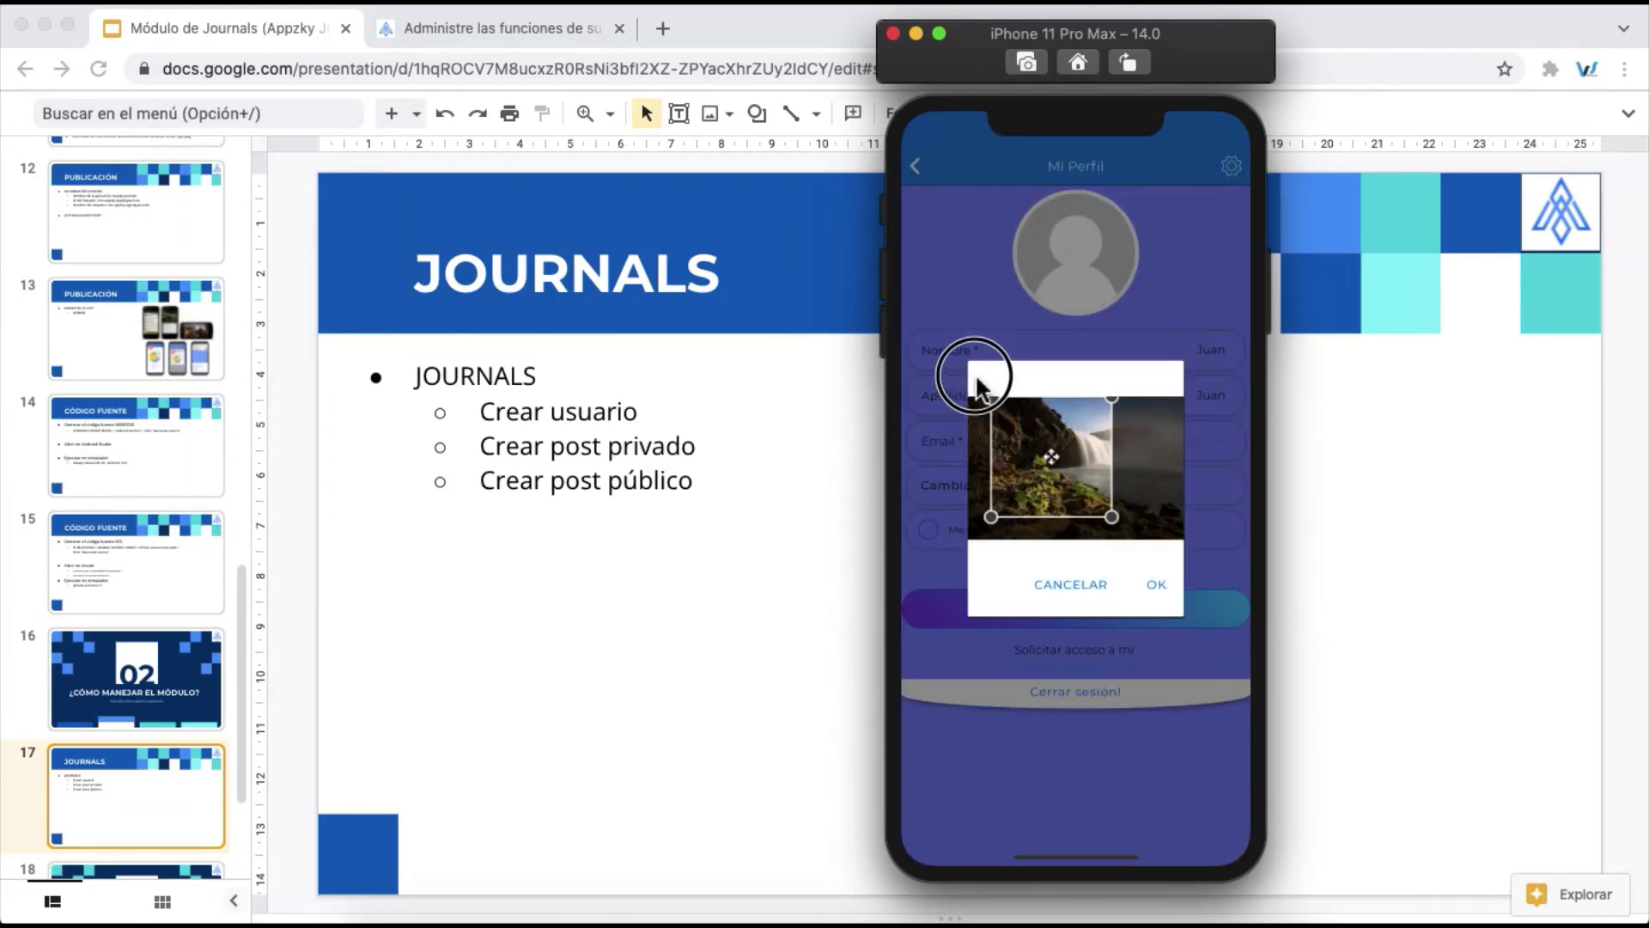
pyautogui.moveTo(1120, 515)
pyautogui.mouseDown()
pyautogui.moveTo(1116, 533)
pyautogui.moveTo(1206, 563)
pyautogui.moveTo(1130, 507)
pyautogui.moveTo(1092, 505)
pyautogui.moveTo(1135, 501)
pyautogui.mouseUp()
pyautogui.click(1156, 584)
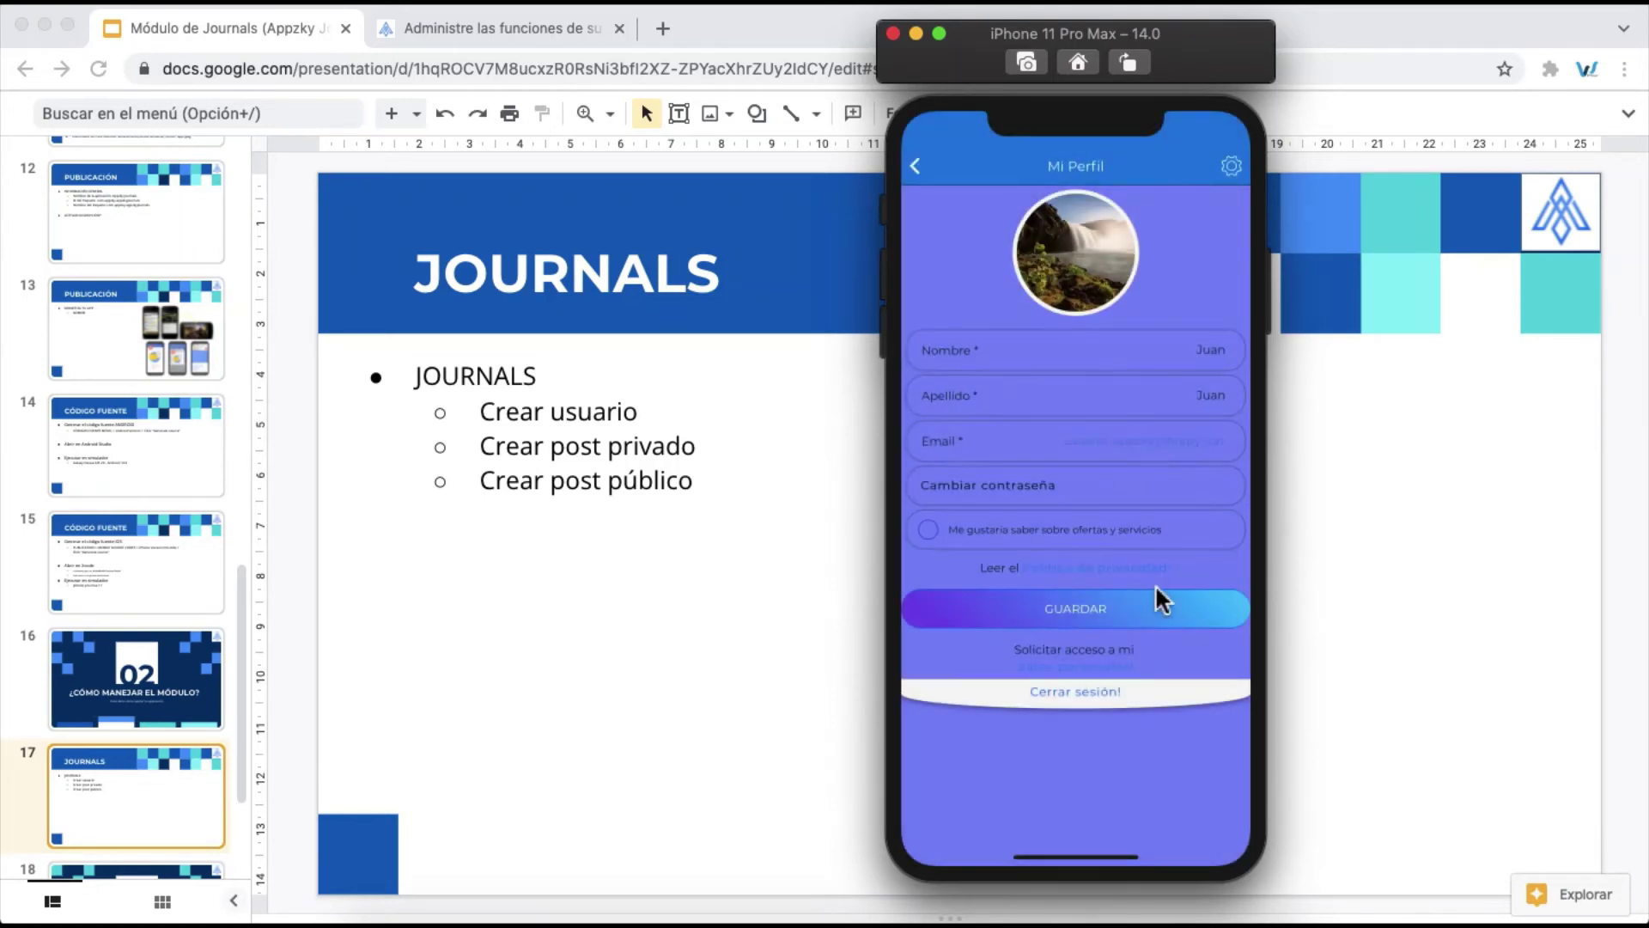
# - Save the profile, dismiss the saved alert and return to the Journals post list
pyautogui.click(1130, 610)
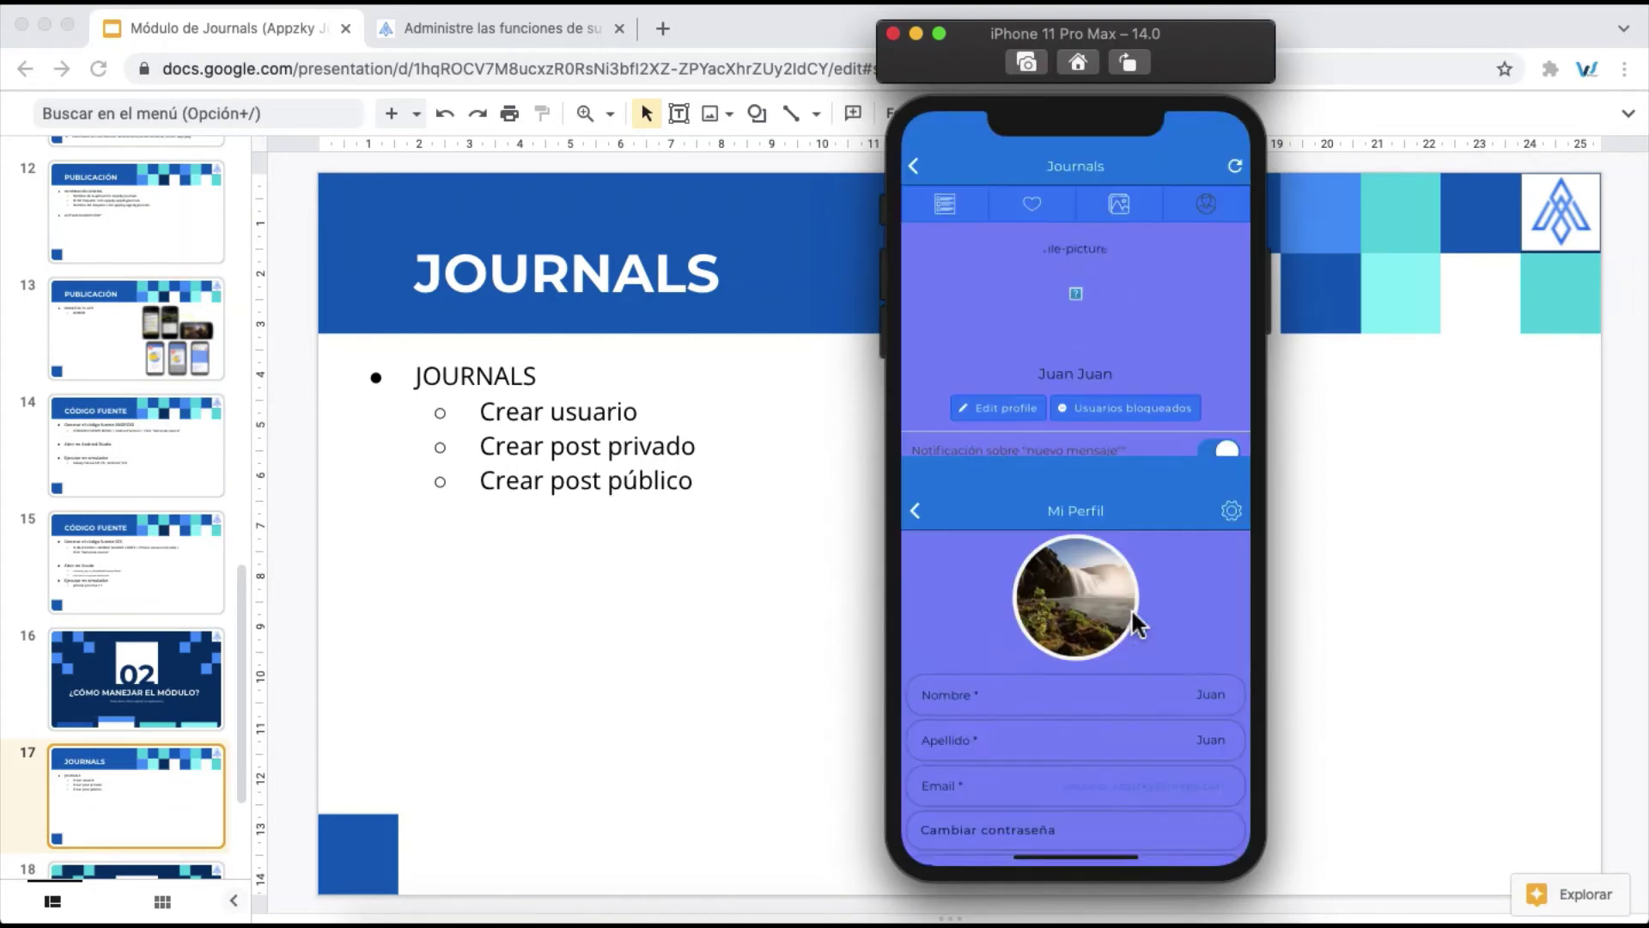
pyautogui.click(1184, 524)
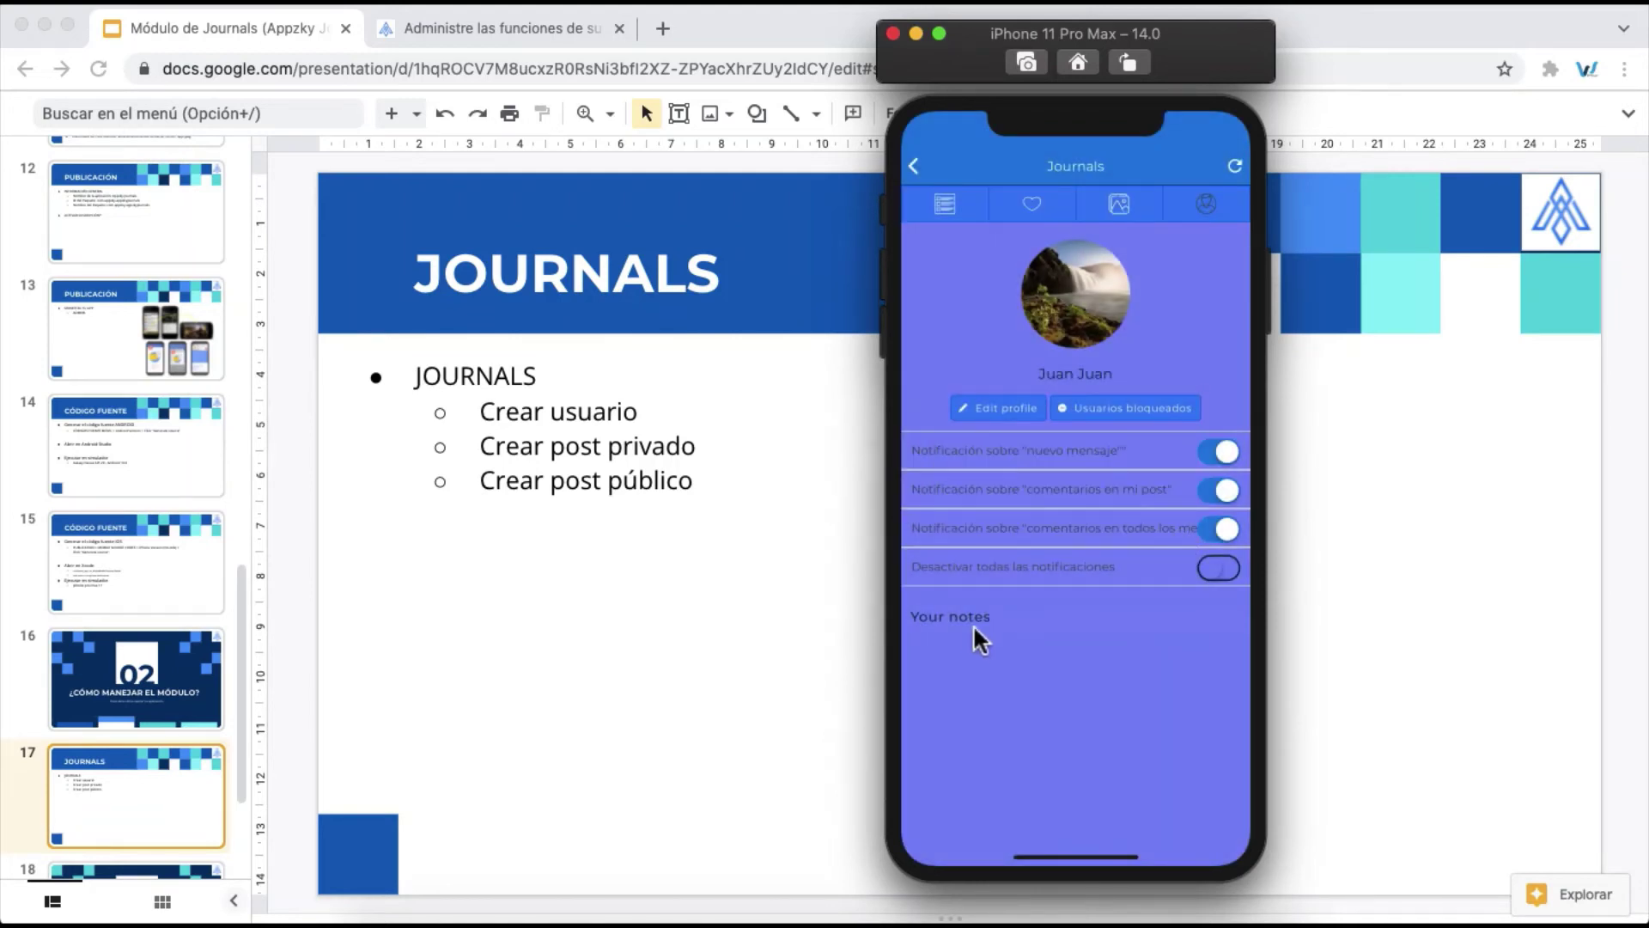
pyautogui.click(945, 203)
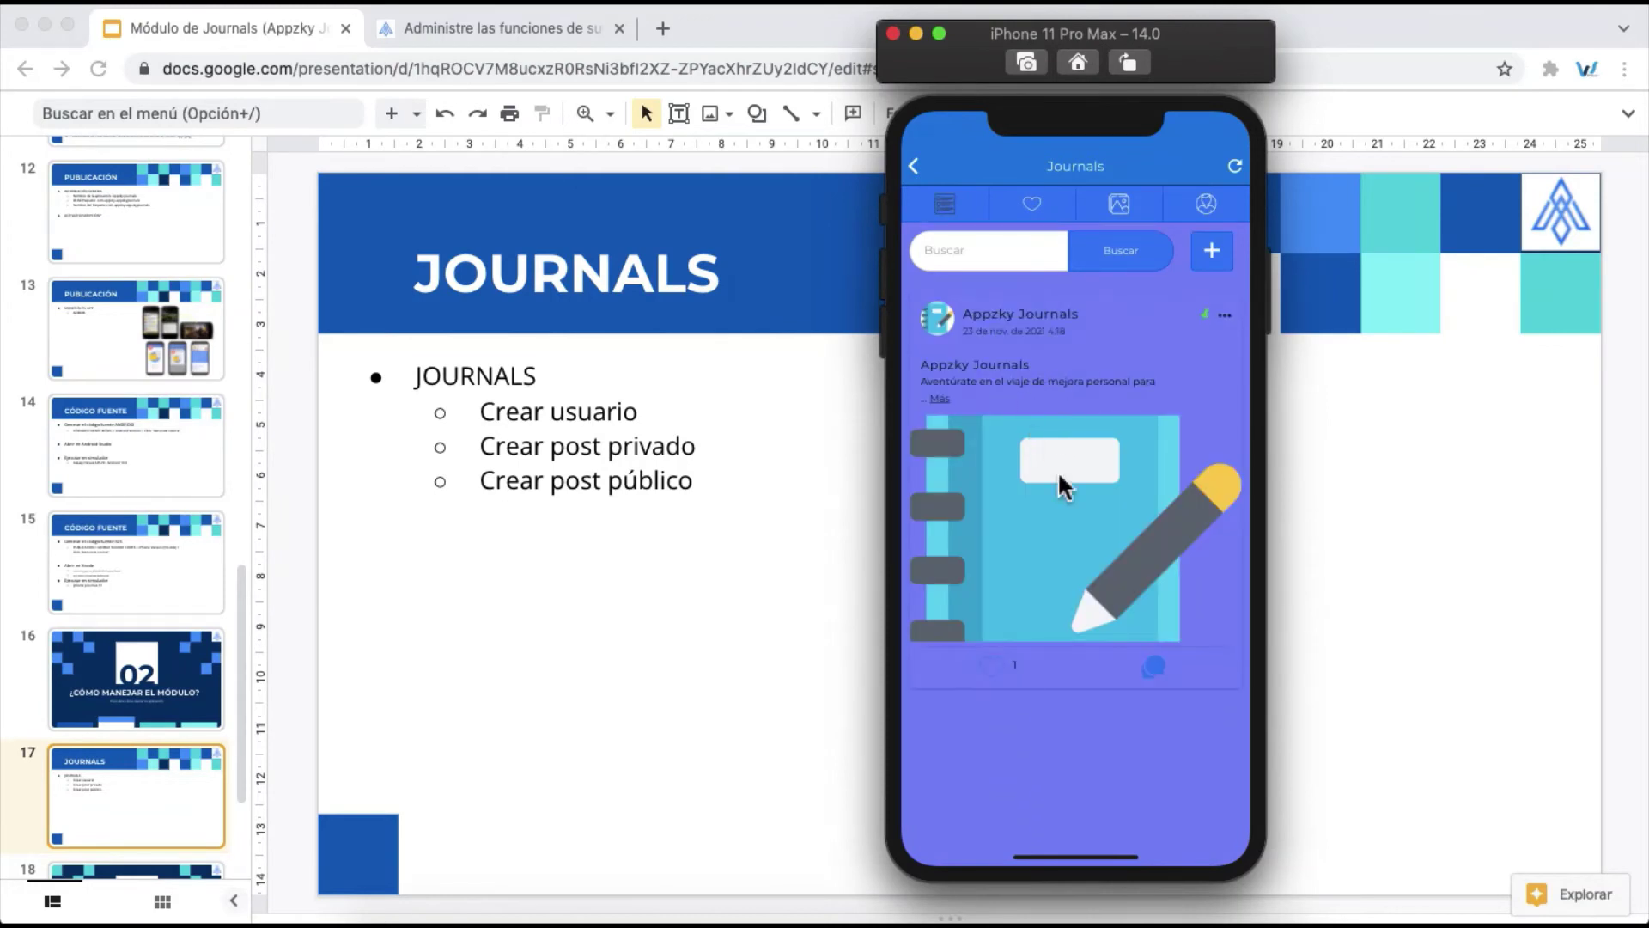
# - Check the favourites and image gallery views, then return to the Journals post list
pyautogui.click(1026, 204)
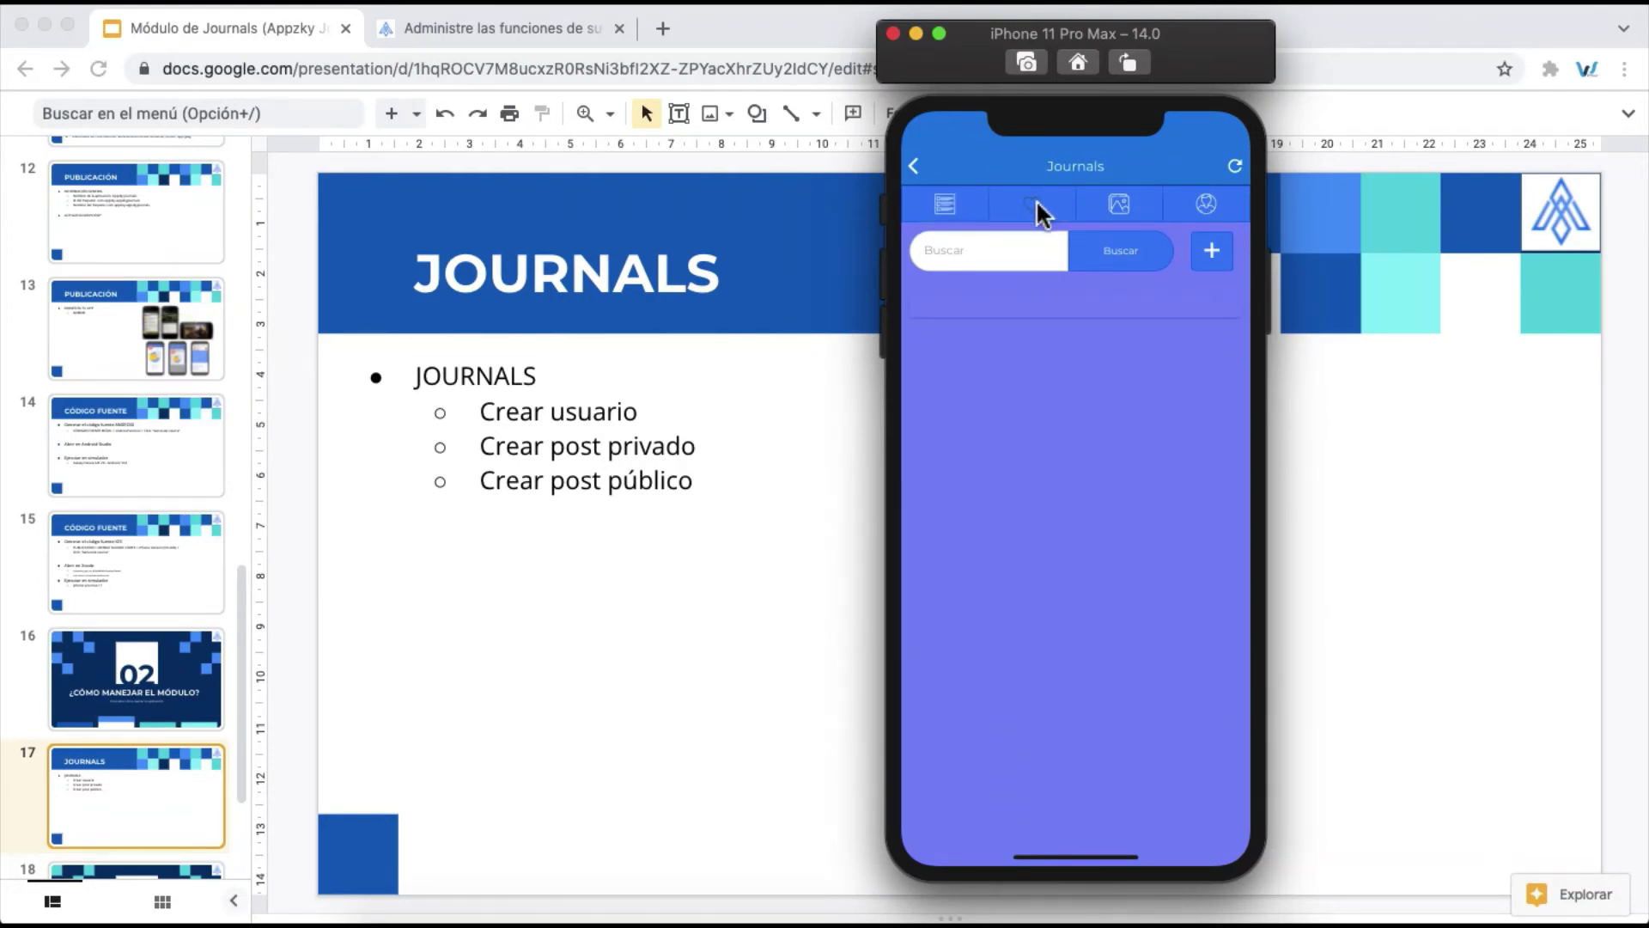
pyautogui.click(1132, 213)
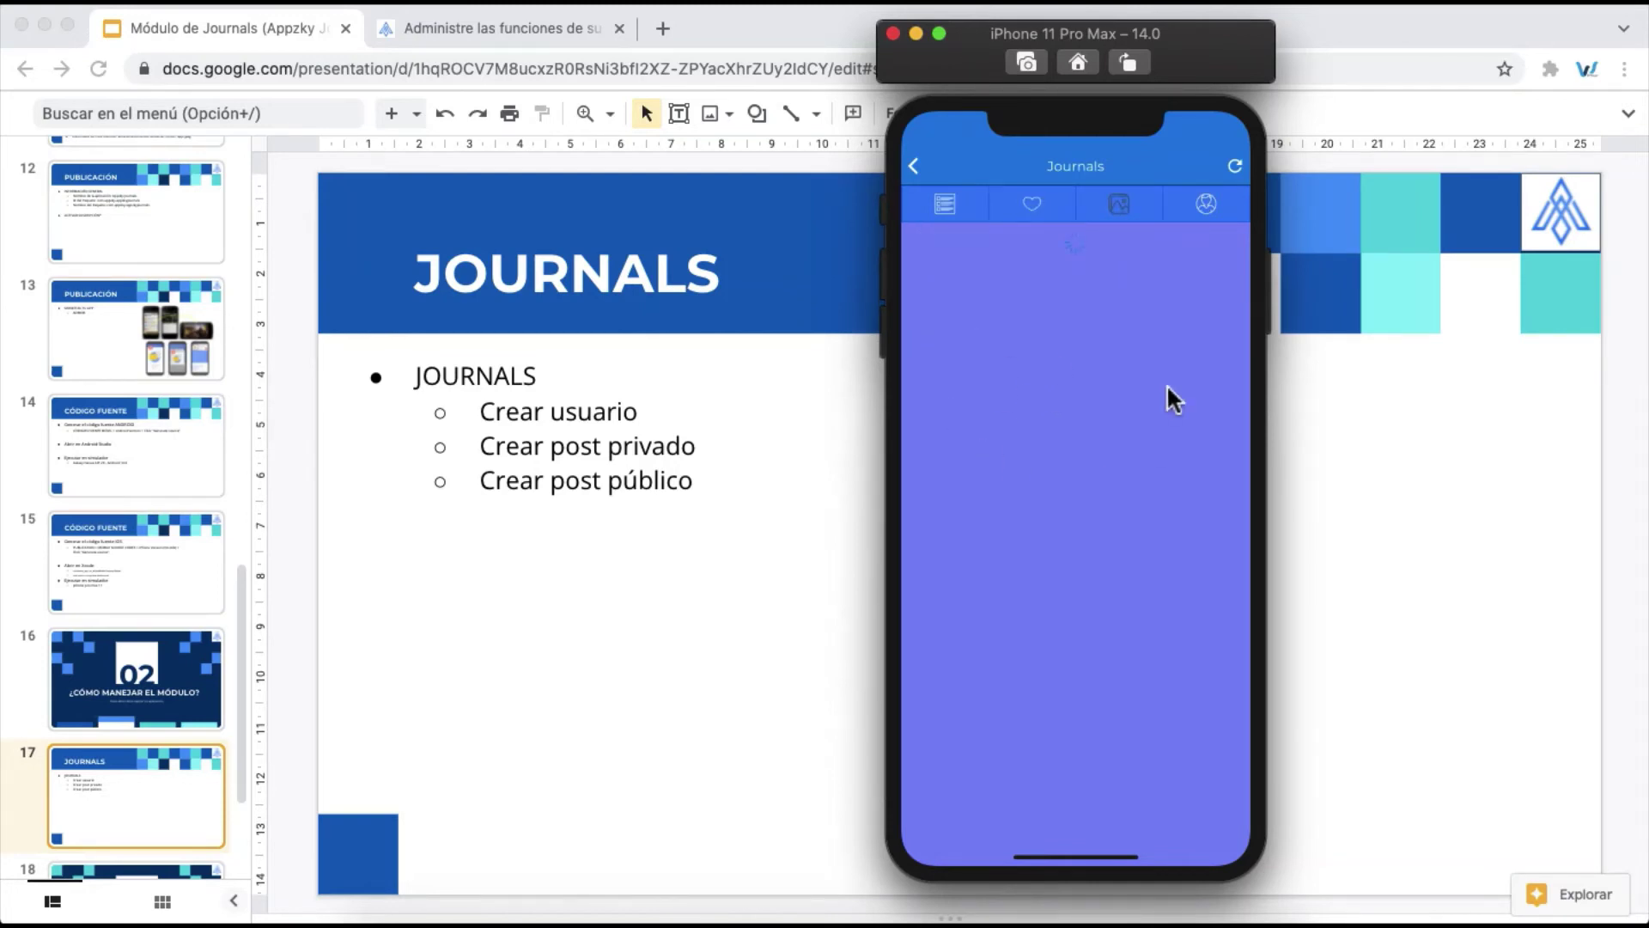
pyautogui.click(948, 206)
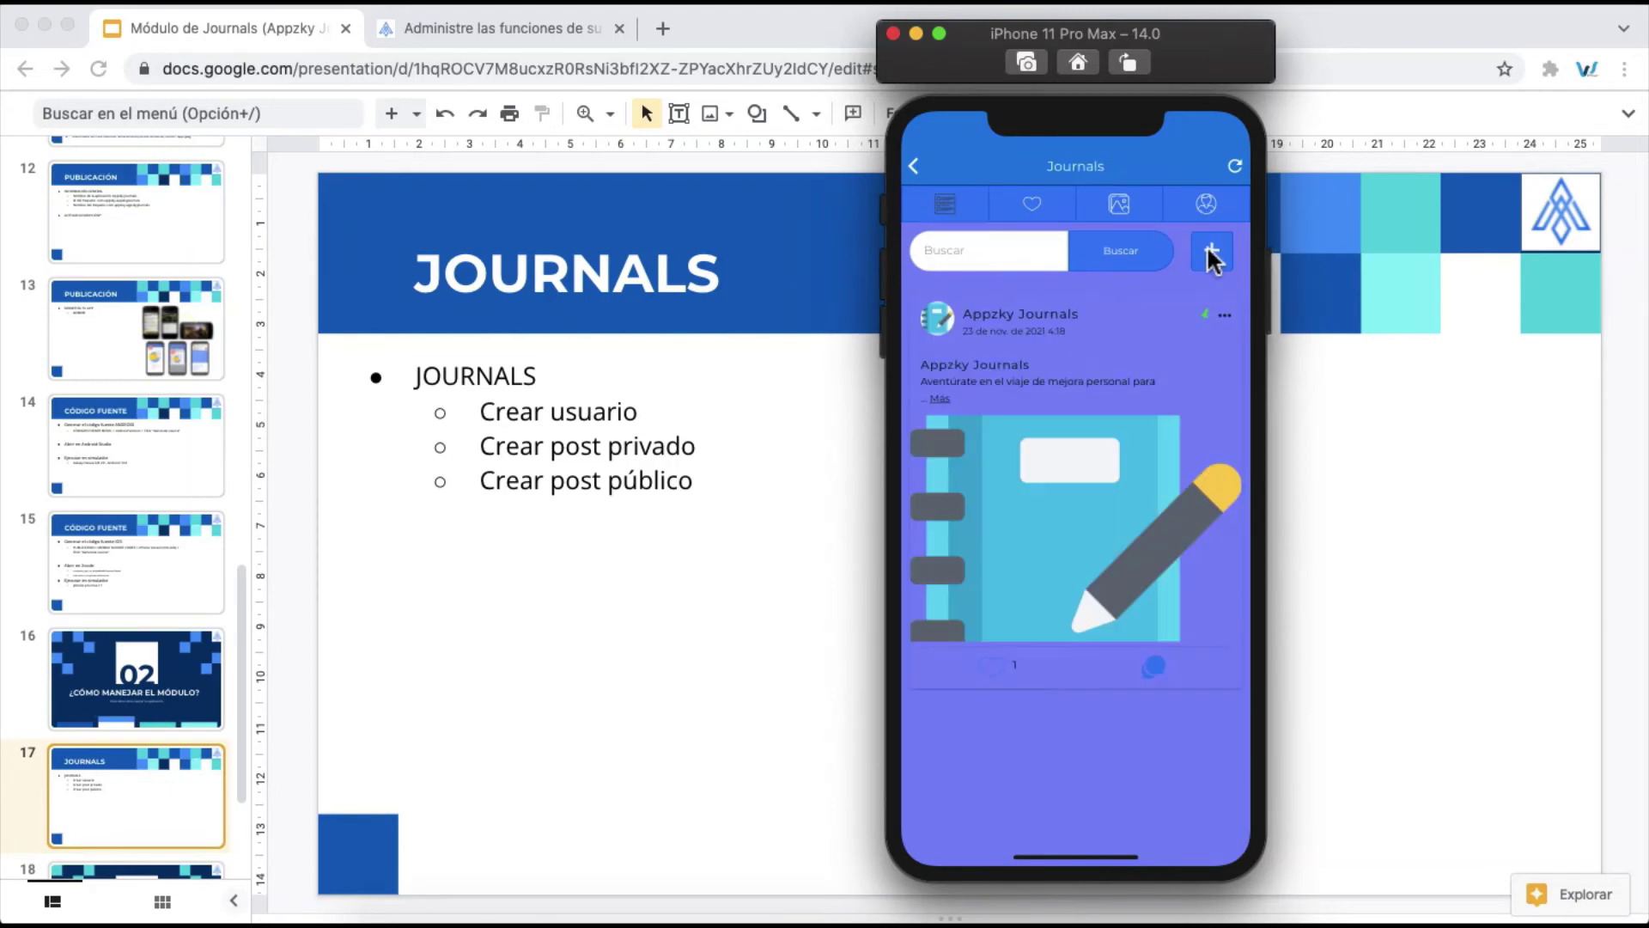
# - Start a new note titled 'Hola' with the message 'Hola esta es mi primera nota'
pyautogui.click(1218, 257)
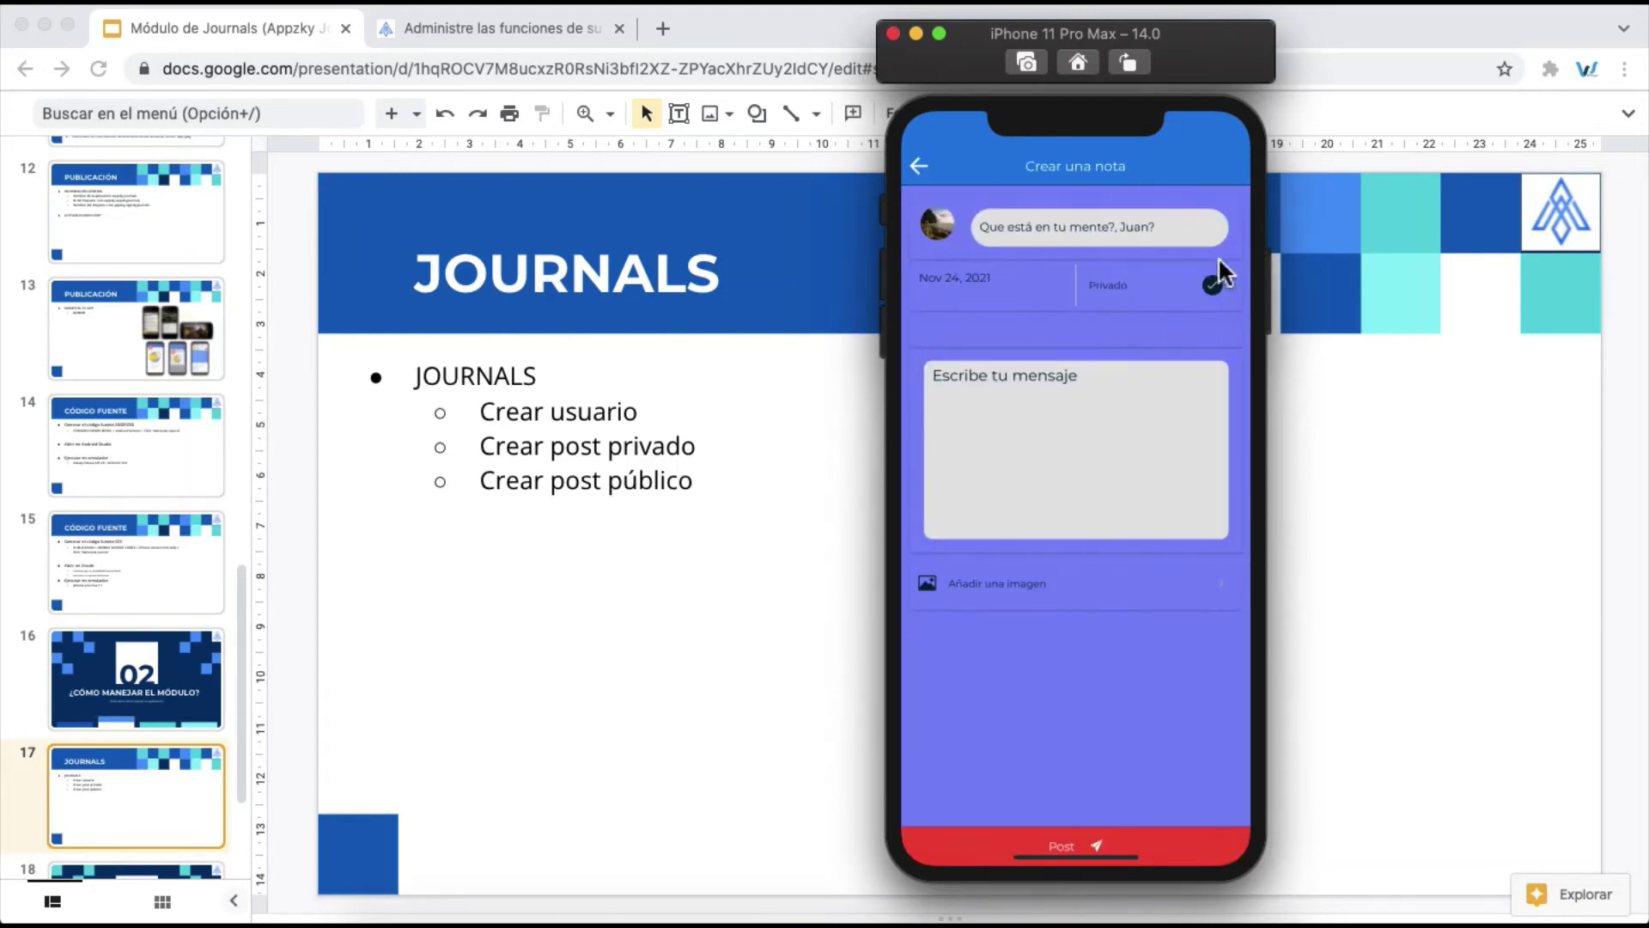
pyautogui.click(1148, 227)
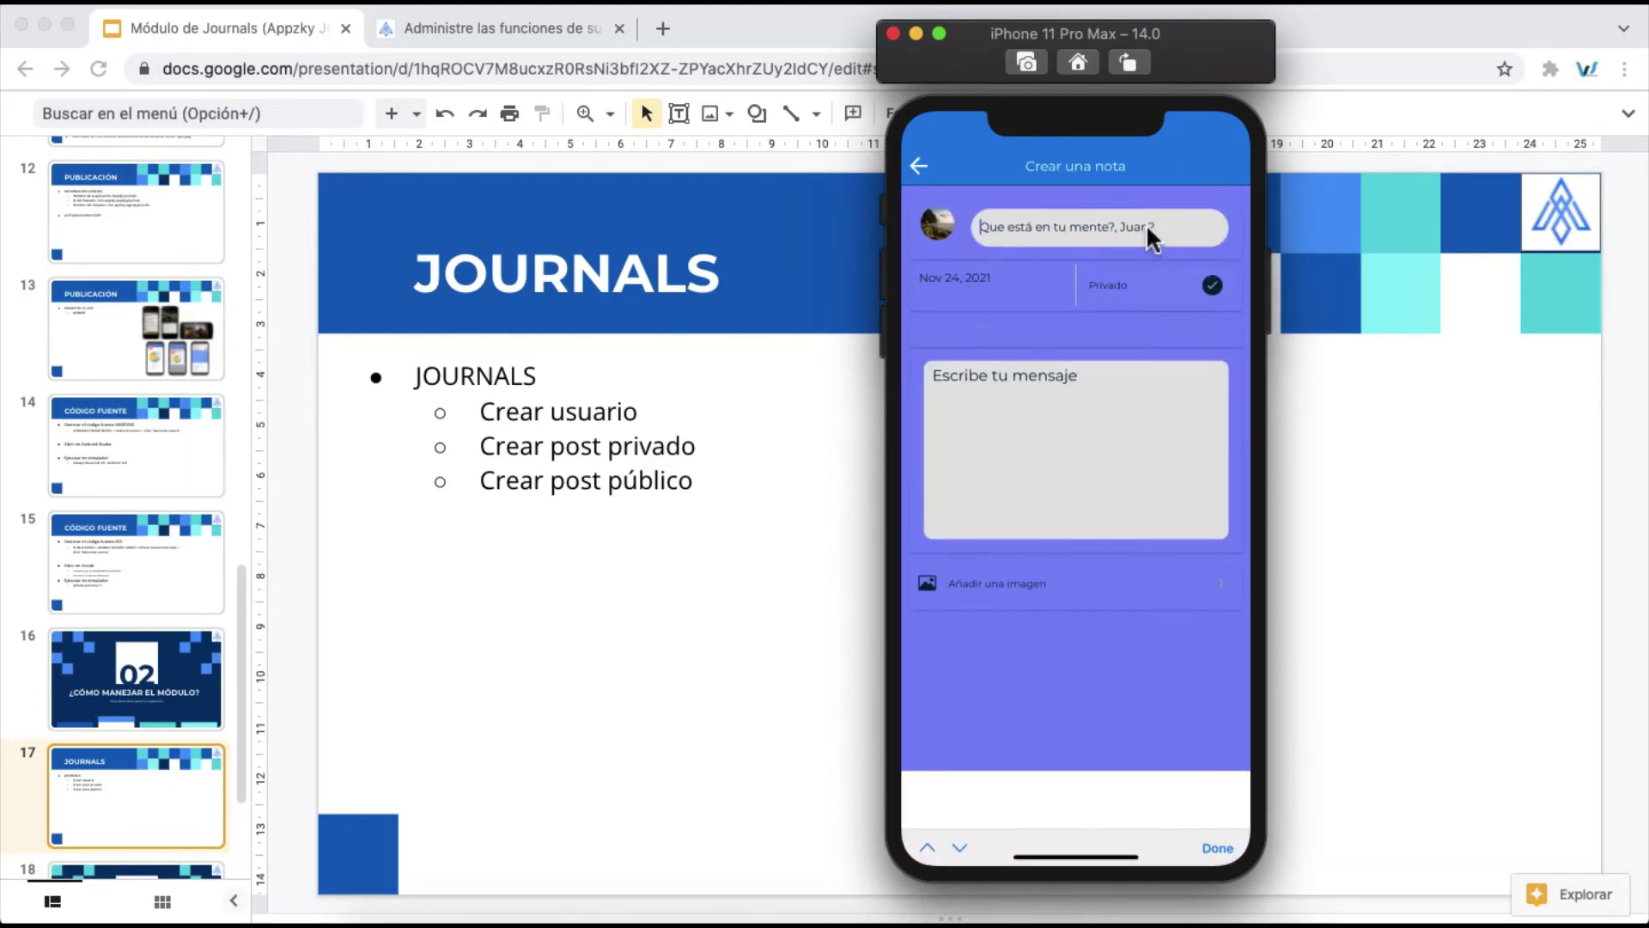
pyautogui.write('Hola')
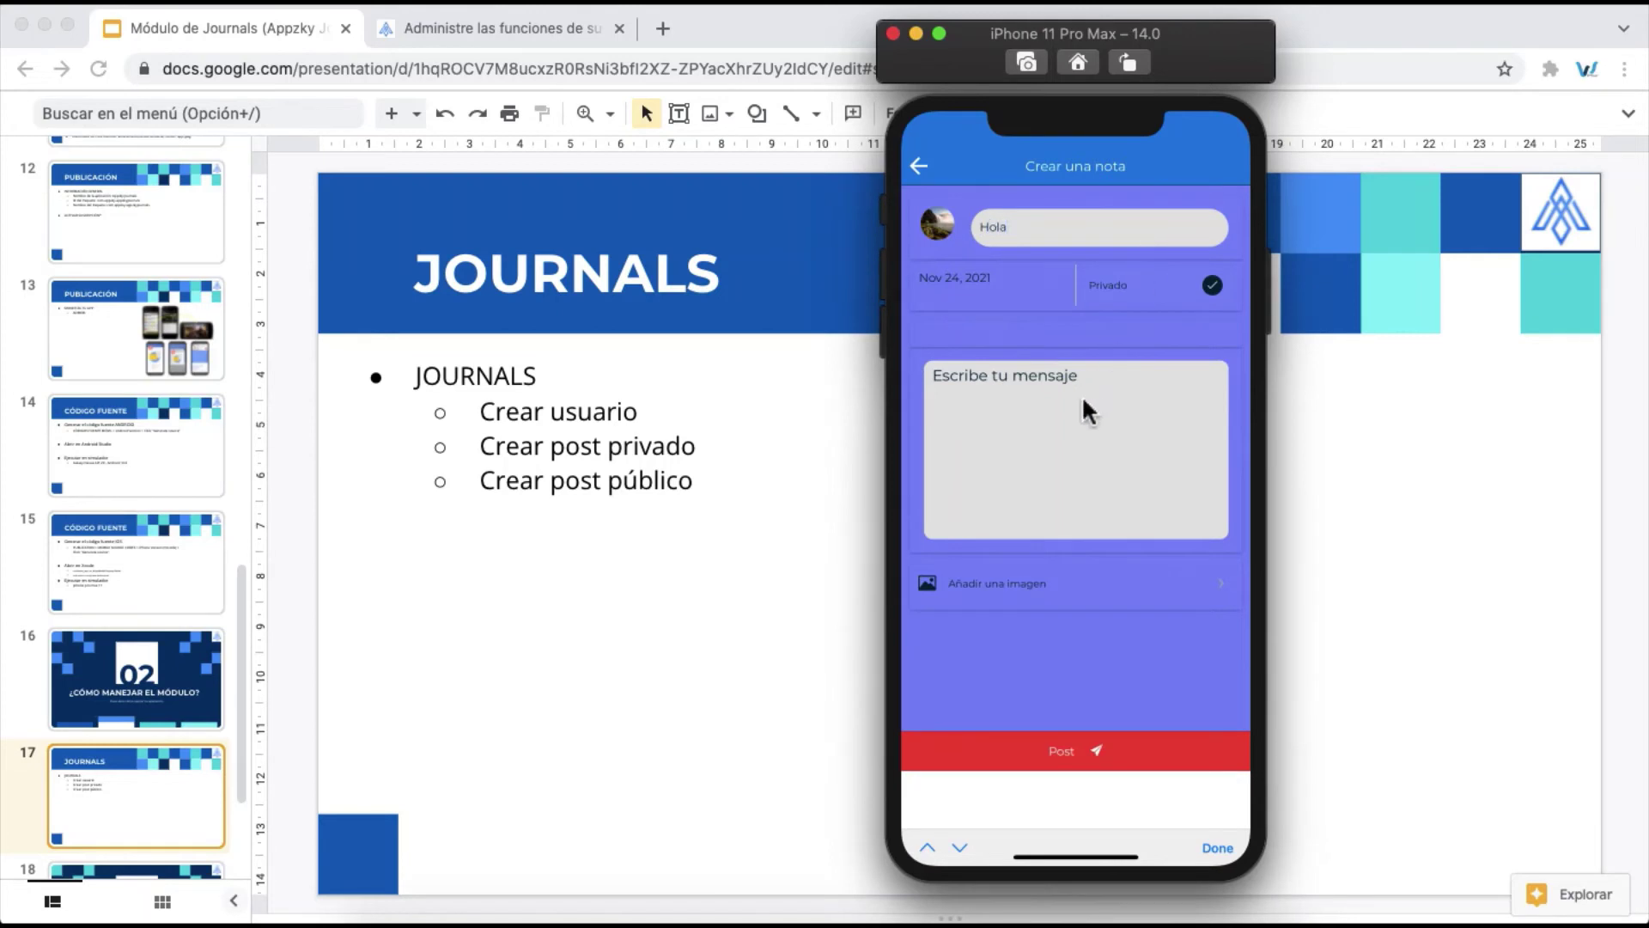
pyautogui.click(1080, 404)
pyautogui.write('H')
pyautogui.click(1029, 373)
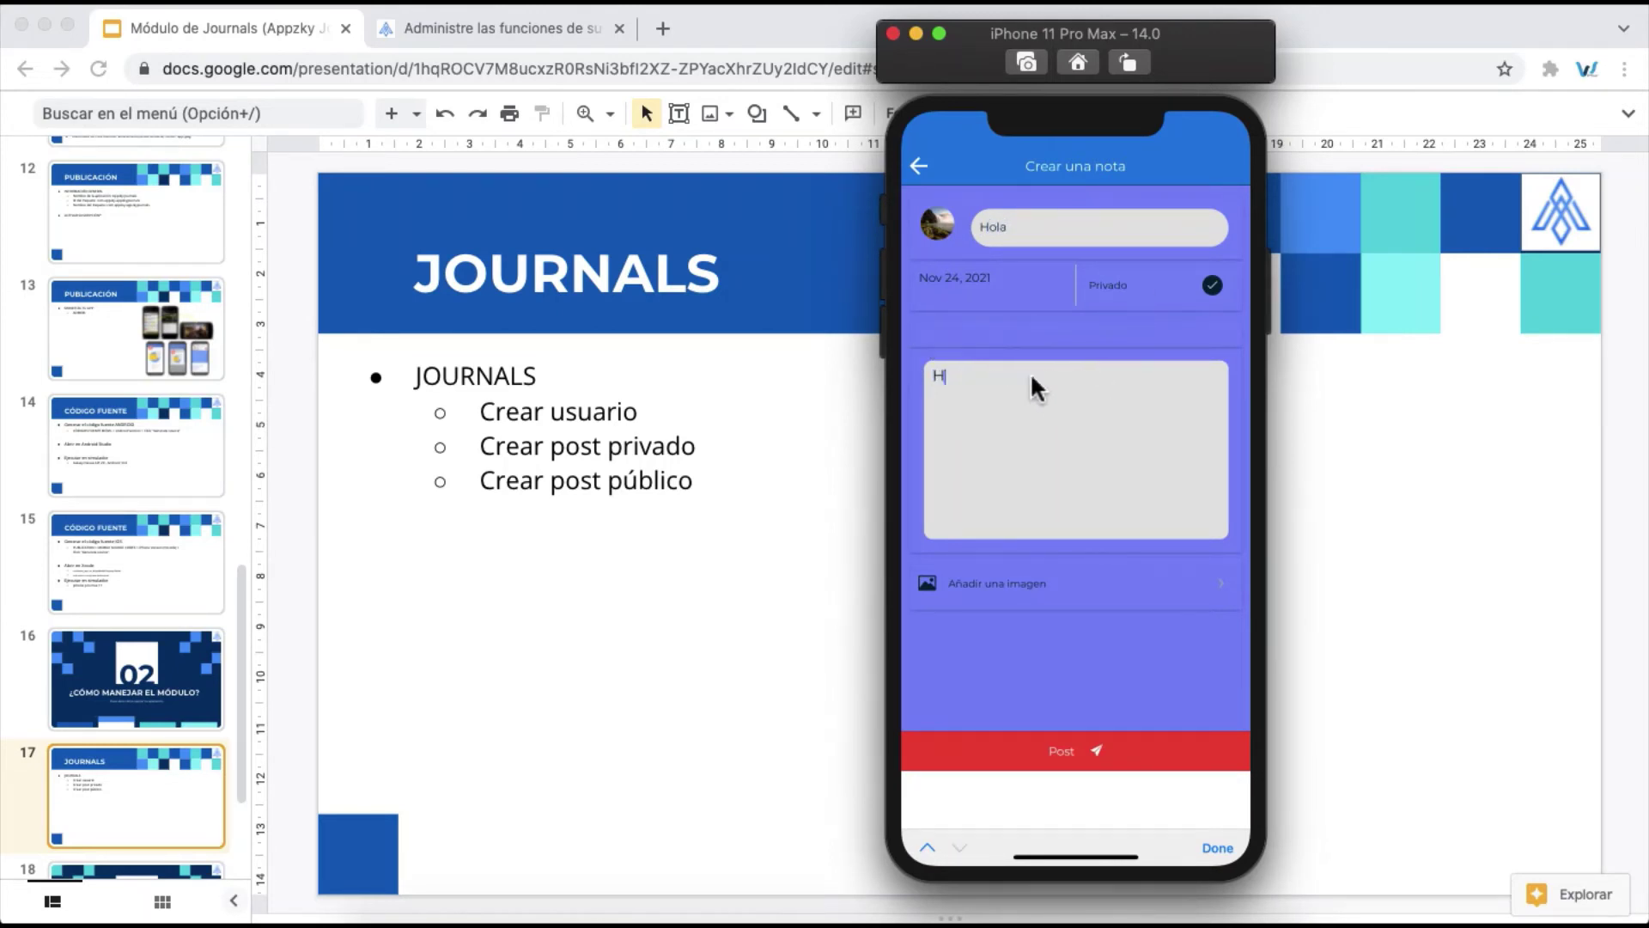
pyautogui.write('ola esta es mi primera nota')
# - Attach the pink flower photo from the gallery and post the note
pyautogui.click(953, 587)
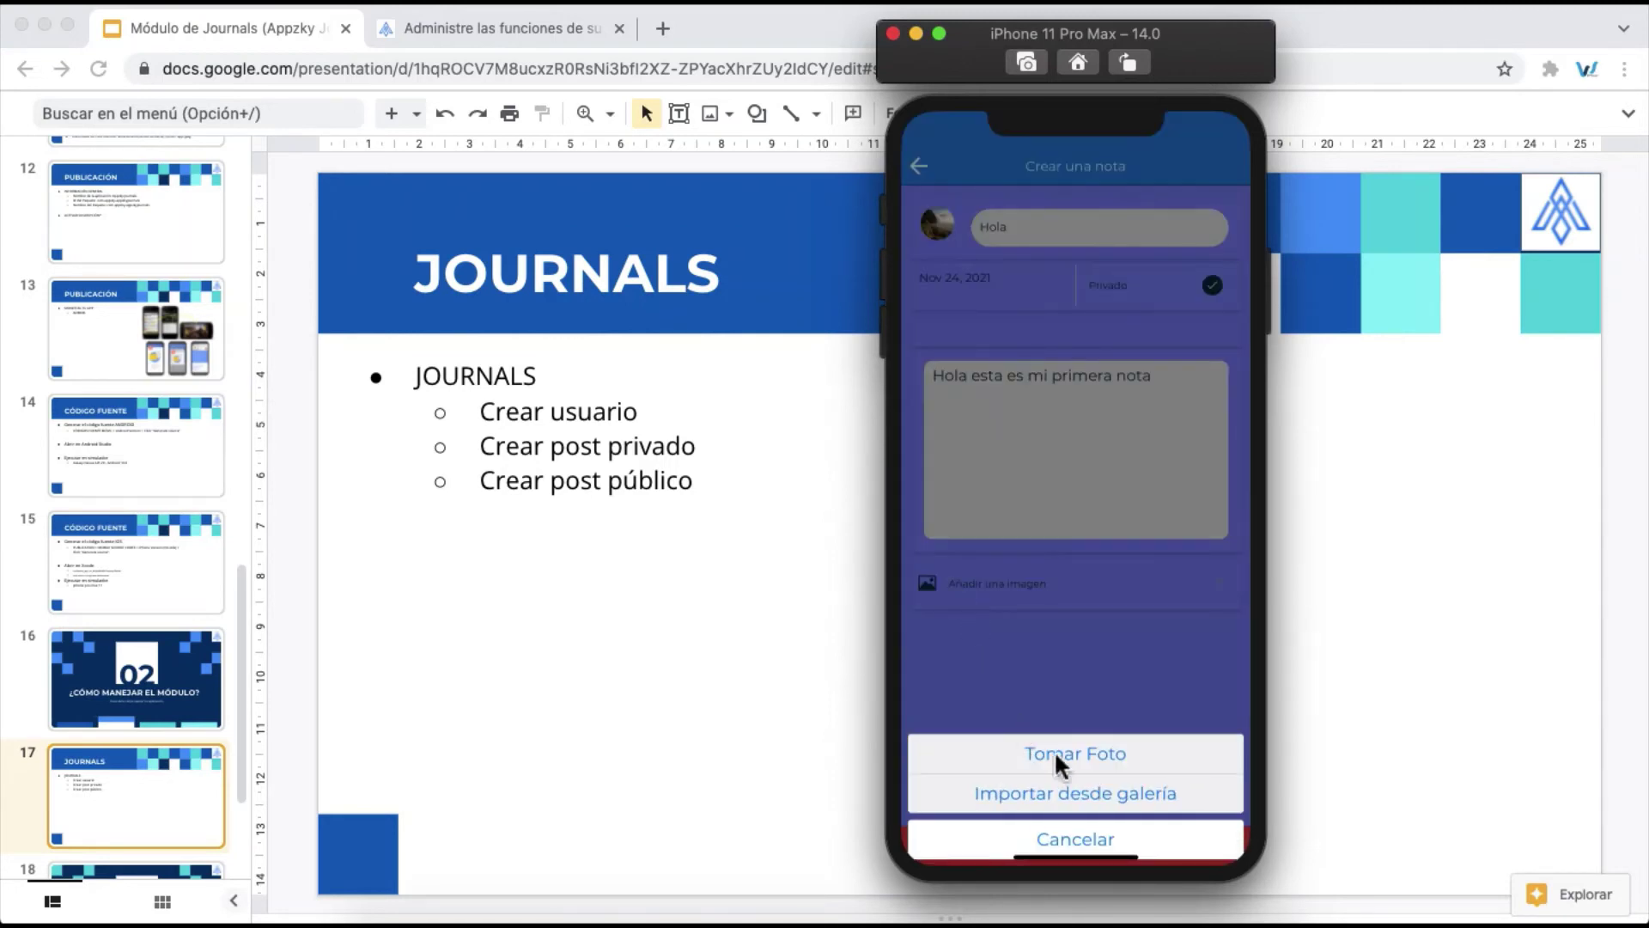
pyautogui.click(1092, 795)
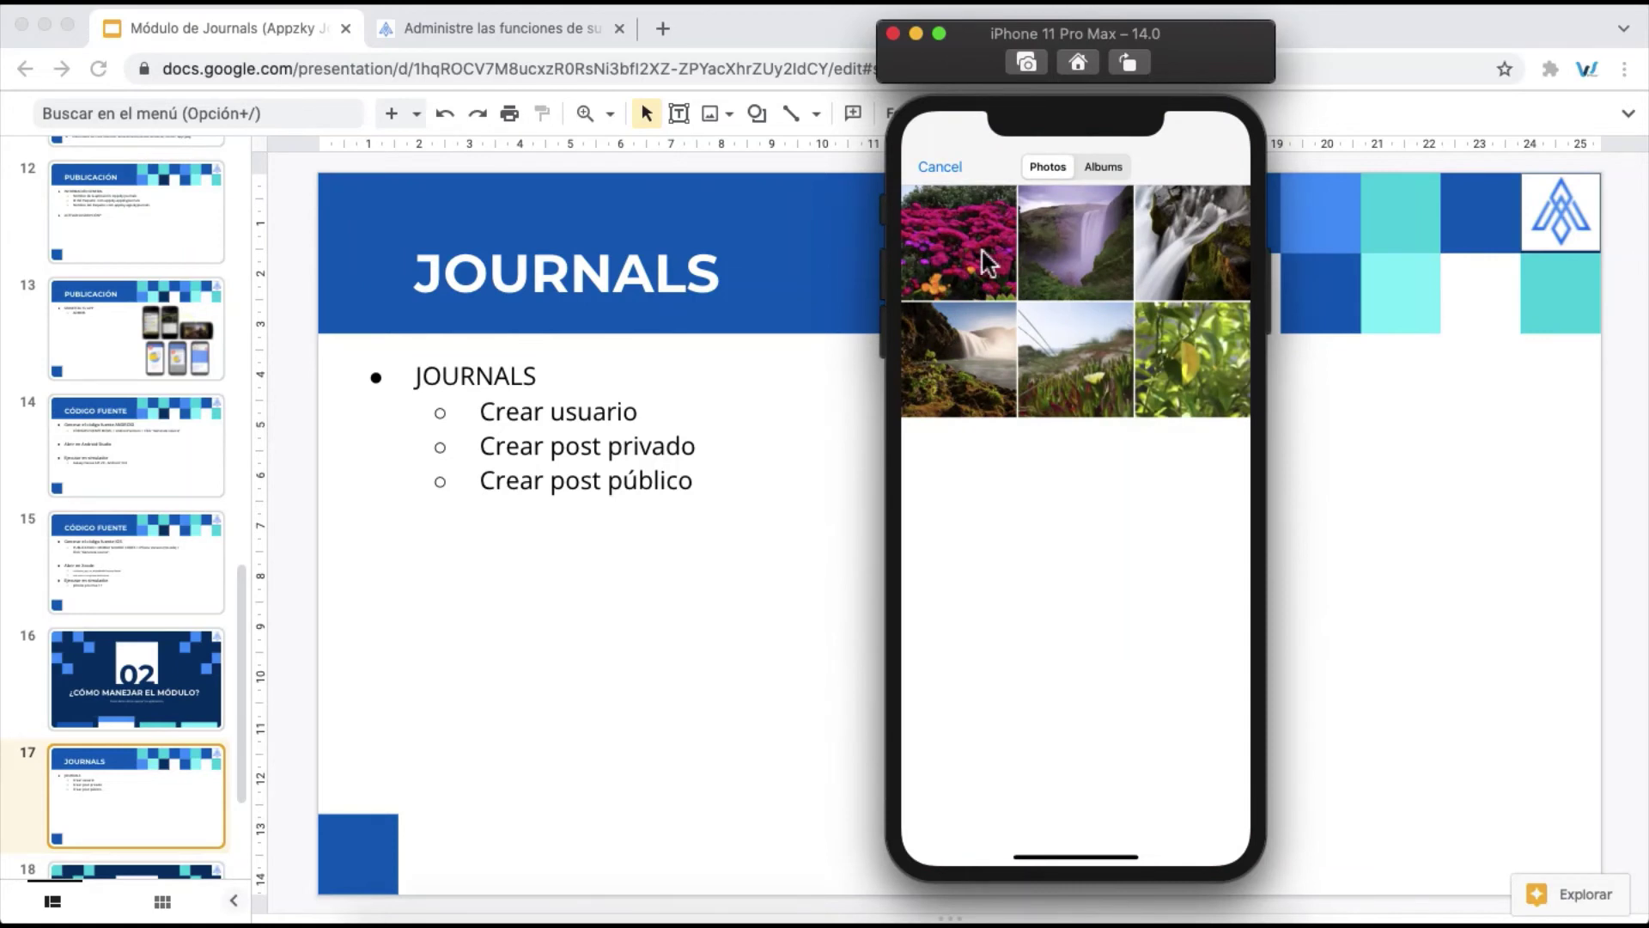
pyautogui.click(997, 311)
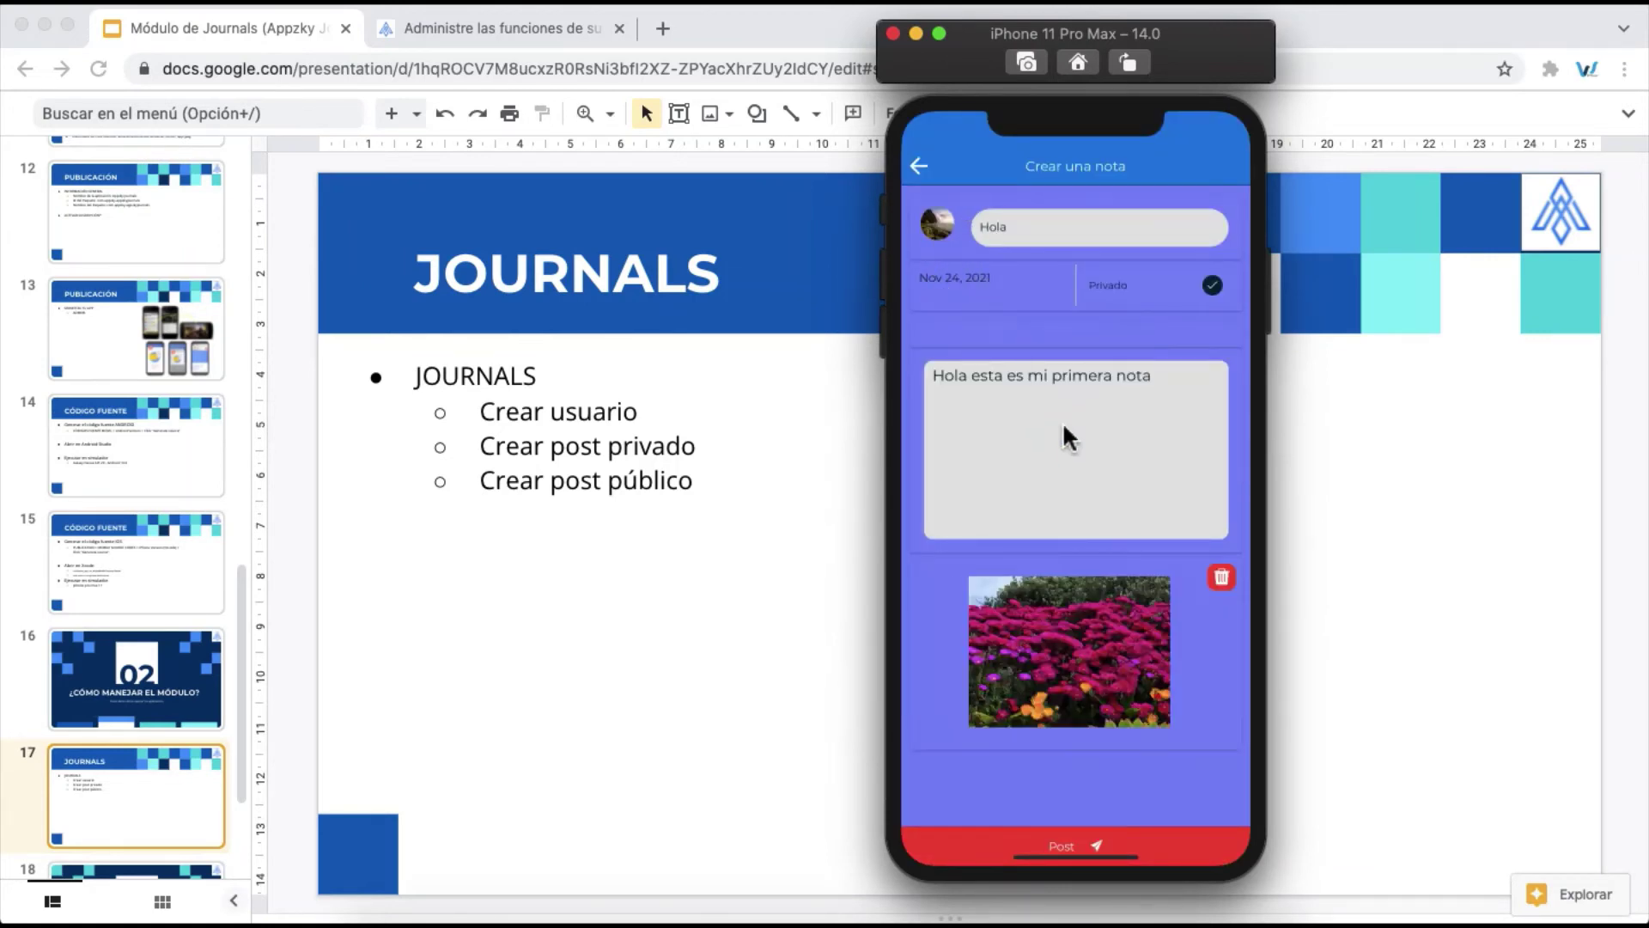
pyautogui.moveTo(1065, 523); pyautogui.dragTo(1064, 419)
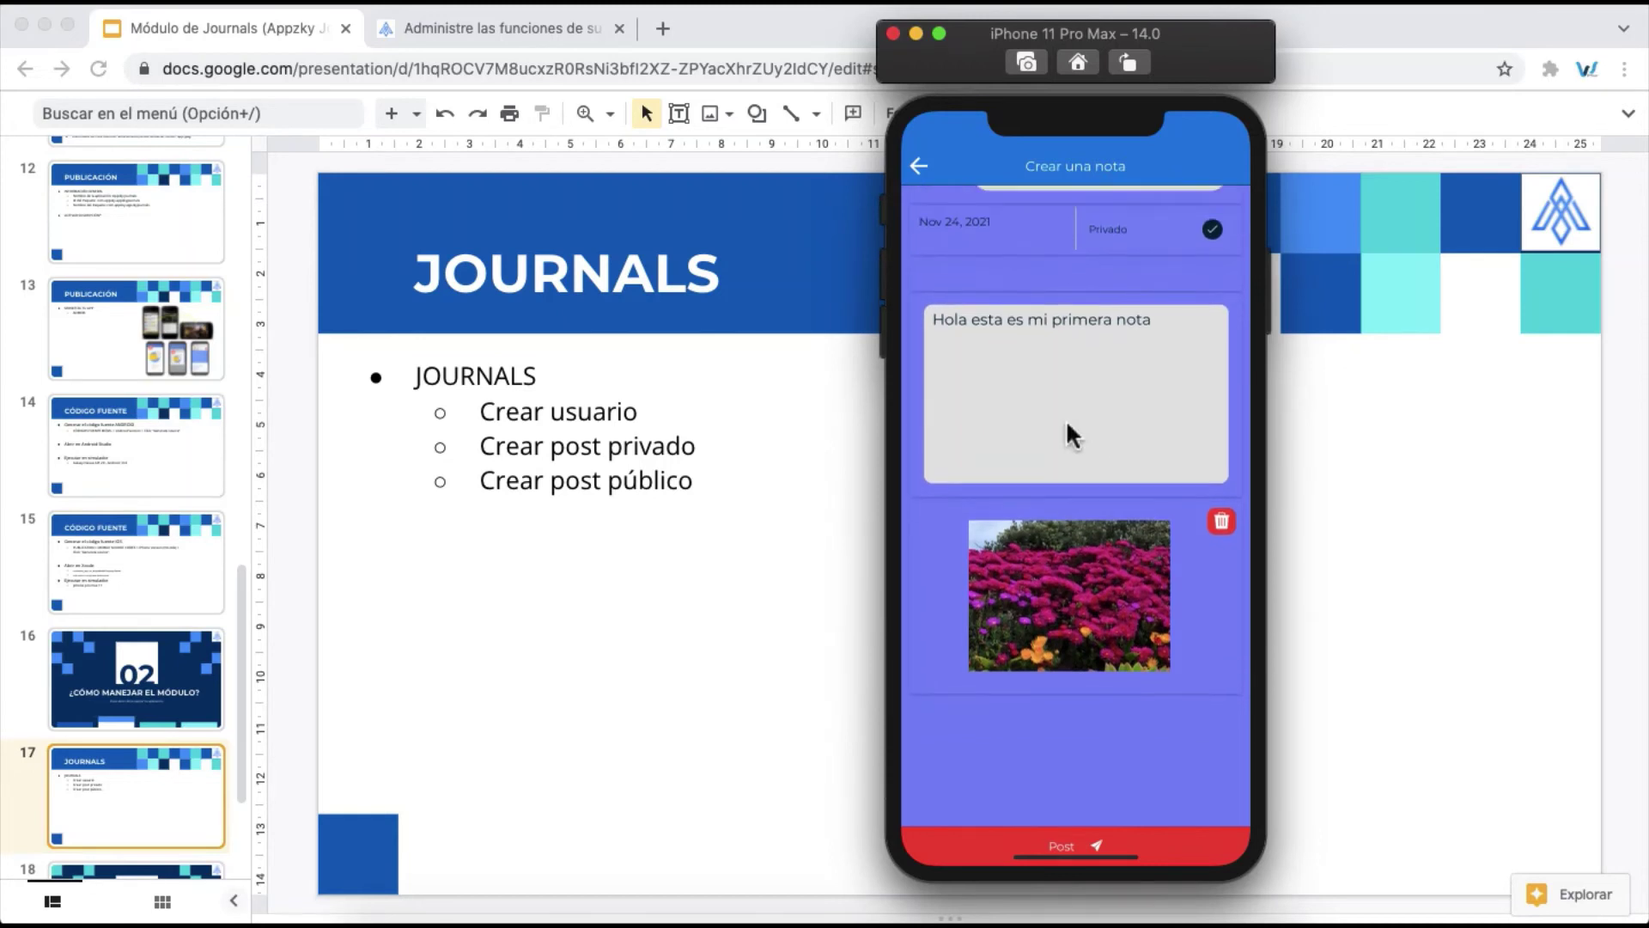
pyautogui.click(1087, 852)
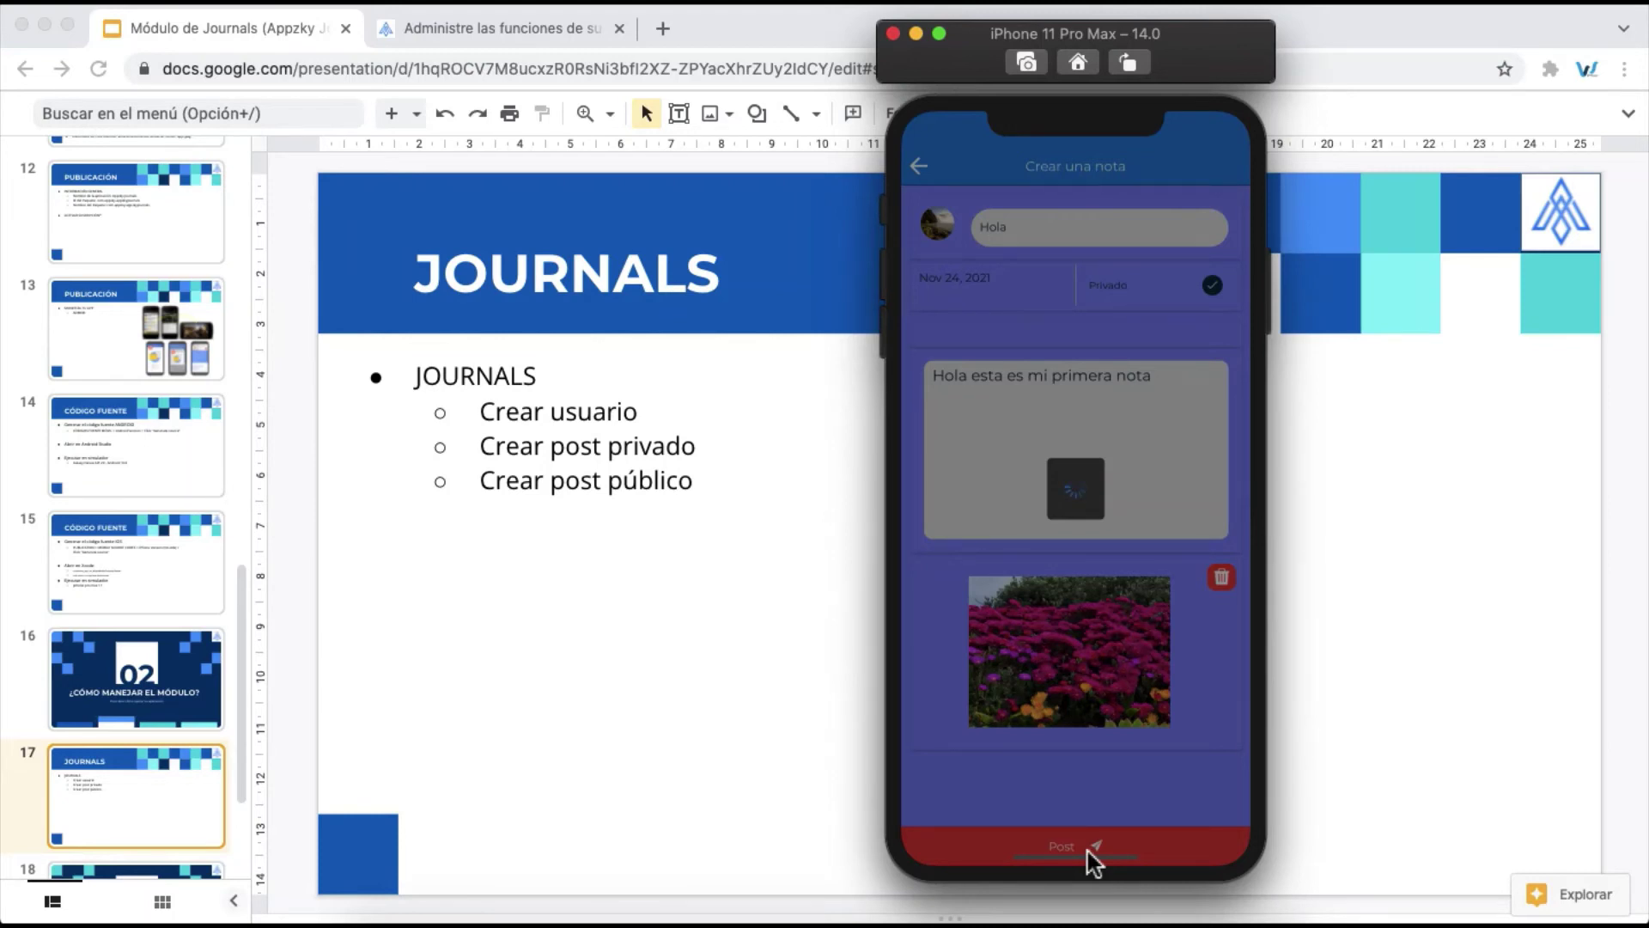
pyautogui.moveTo(1008, 49); pyautogui.dragTo(1038, 27)
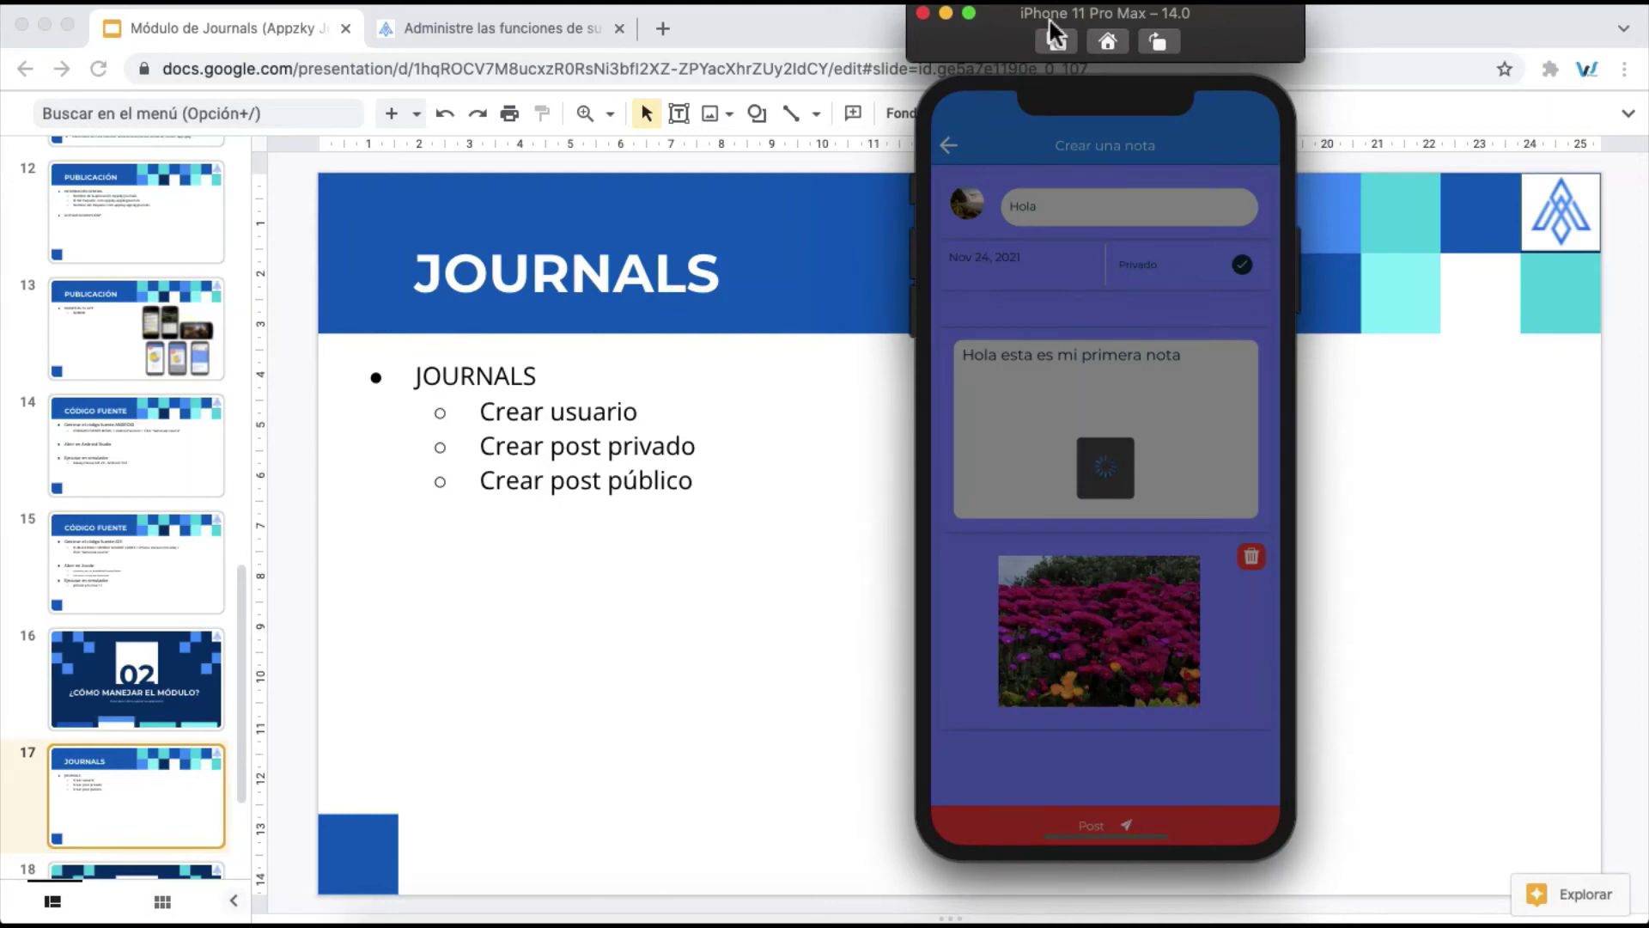
pyautogui.moveTo(1048, 17); pyautogui.dragTo(1080, 28)
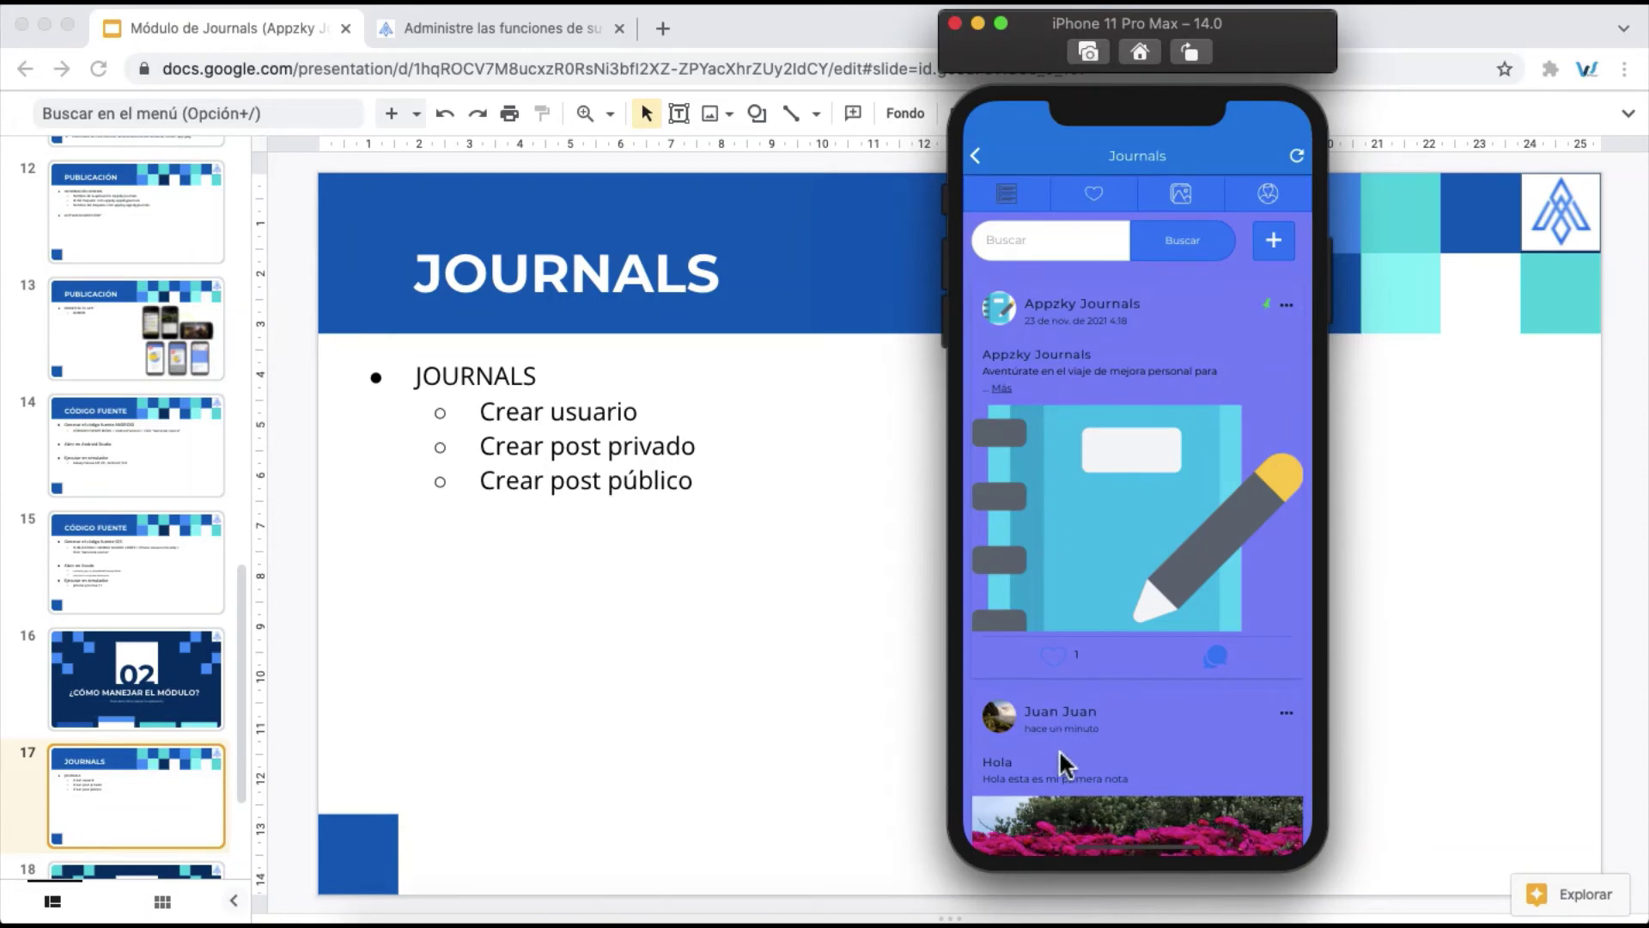
# - Switch between the favourites view and the Journals post list to review the feed
pyautogui.moveTo(1060, 753); pyautogui.dragTo(1082, 660)
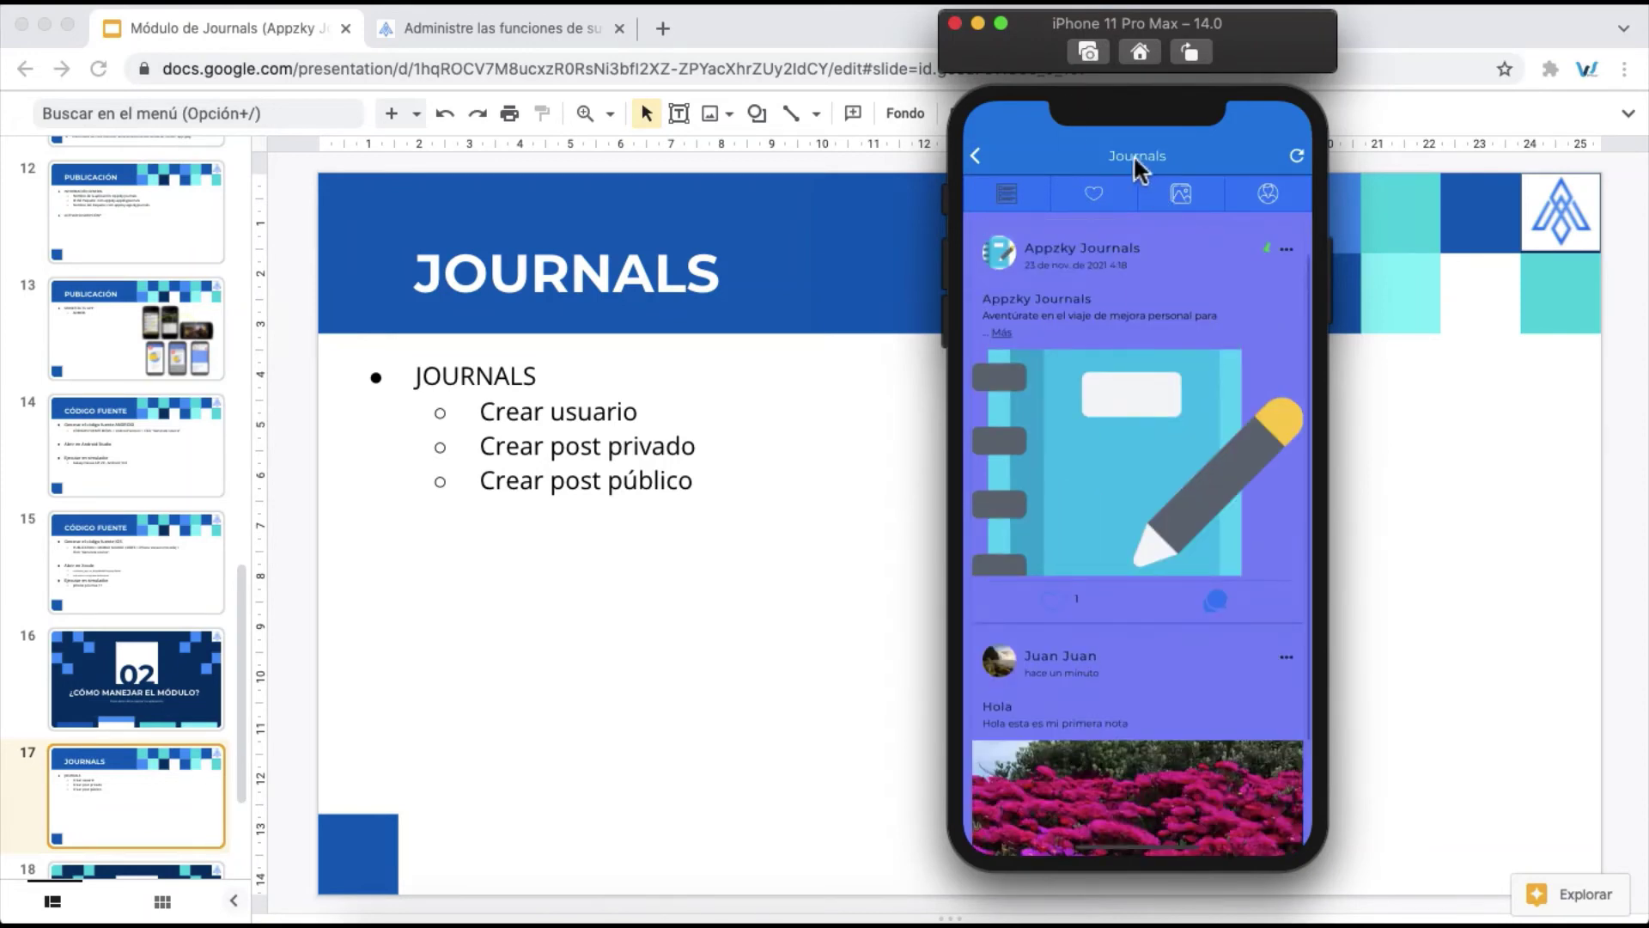
pyautogui.click(1094, 193)
pyautogui.click(1006, 191)
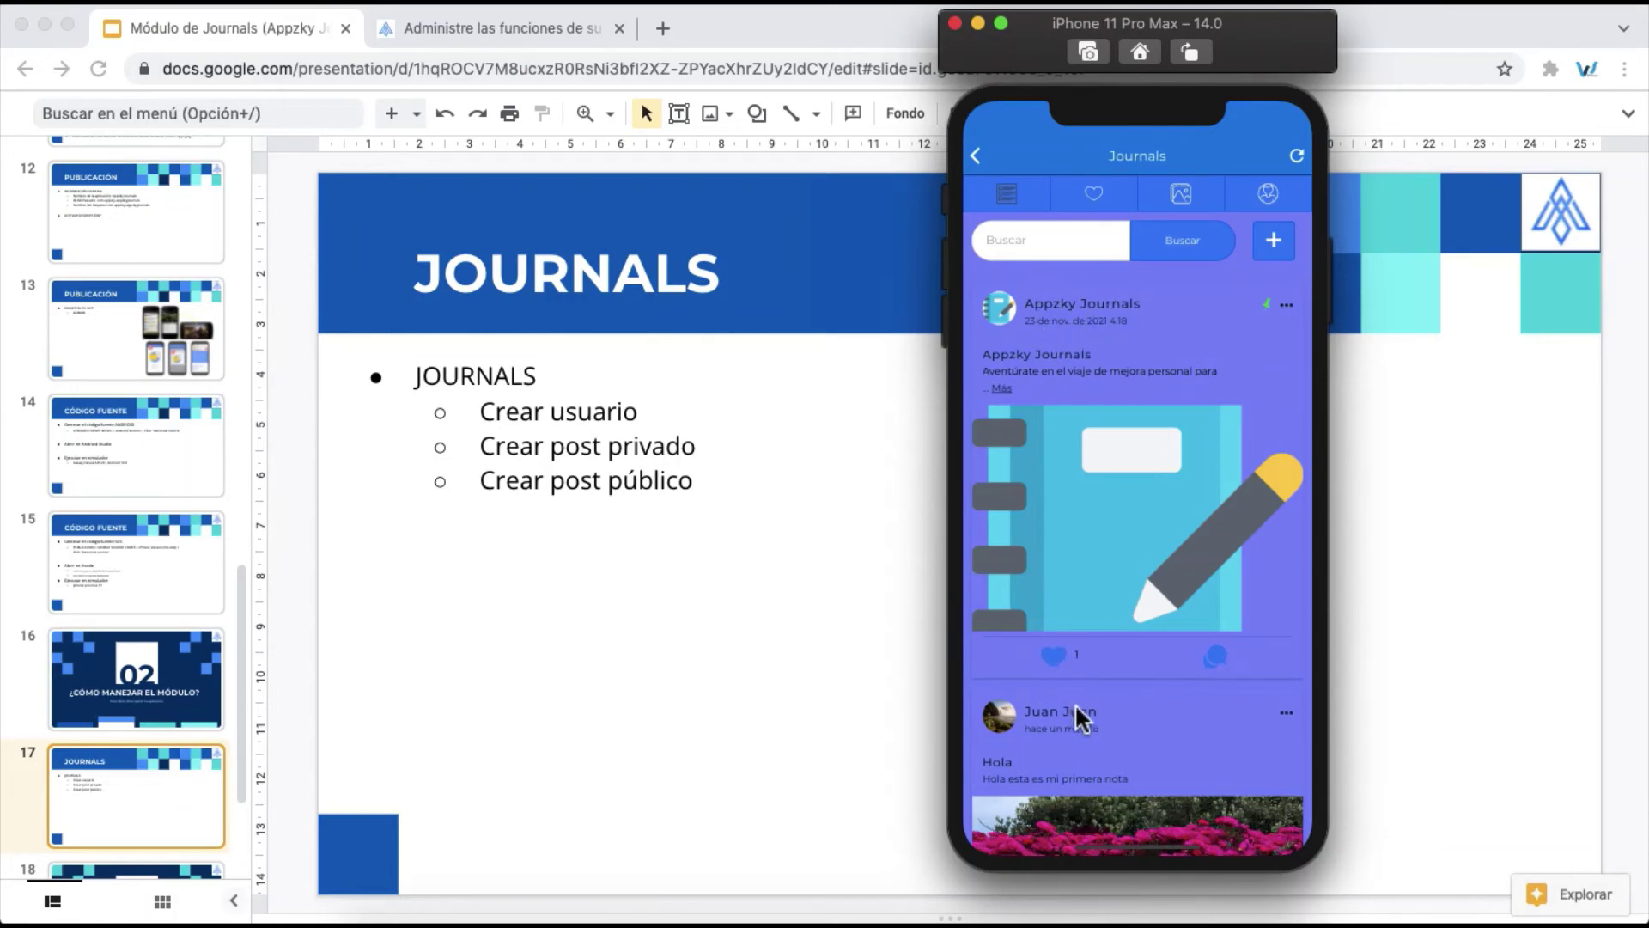
pyautogui.click(1093, 194)
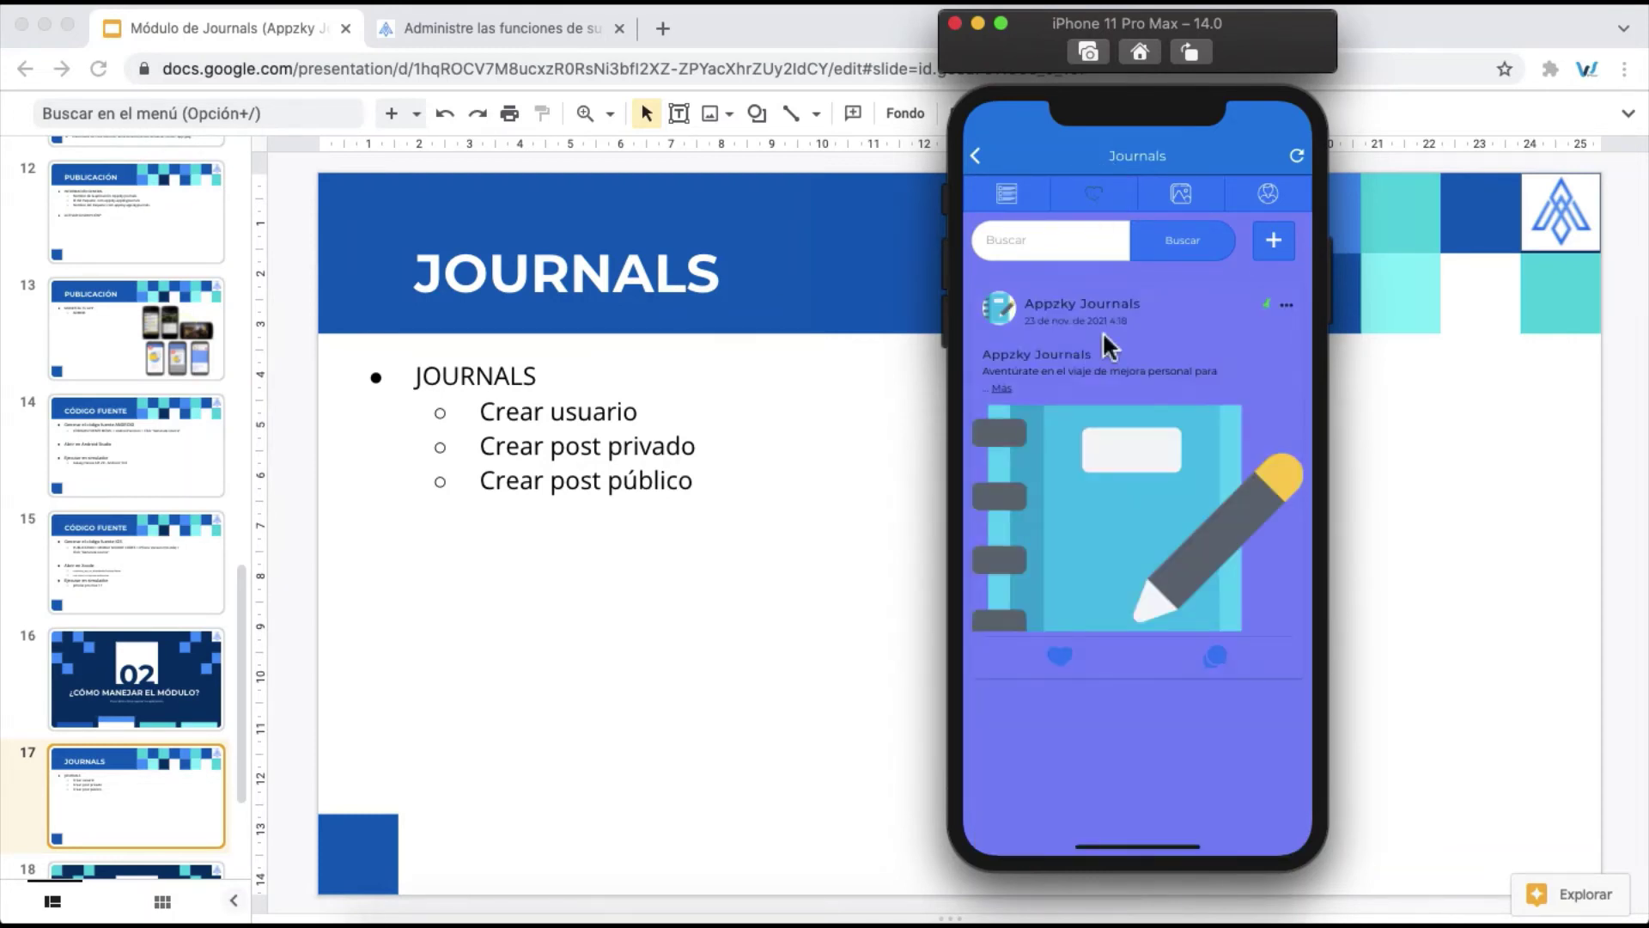
pyautogui.click(1010, 185)
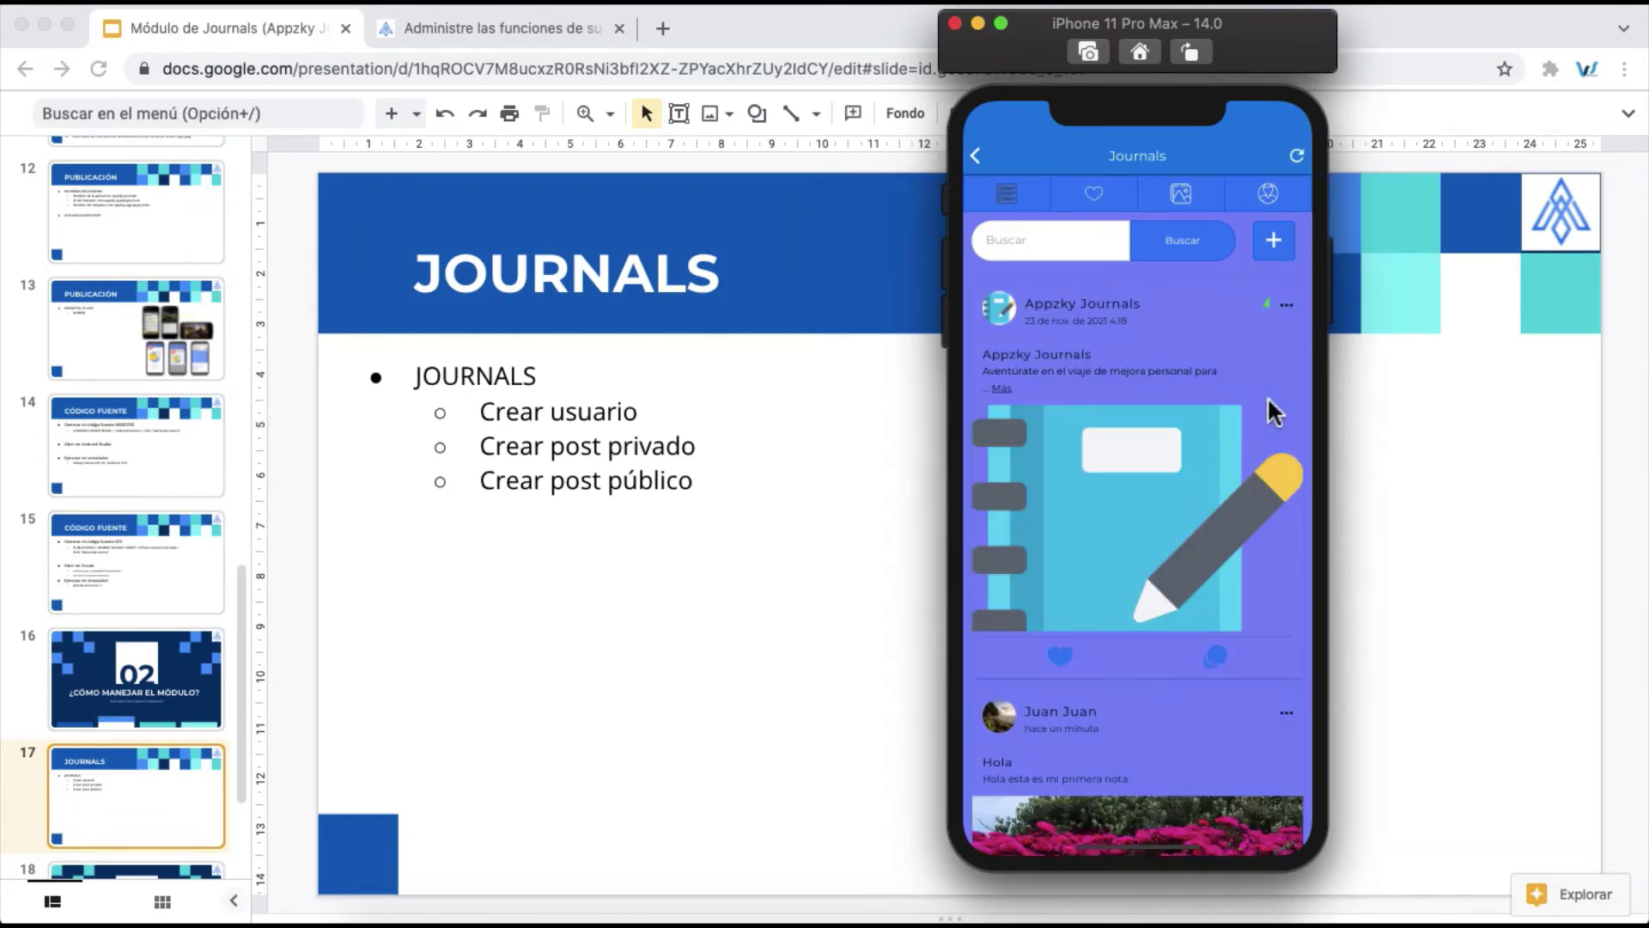
# - Confirm 'Hola' appears under Your notes on the profile, then bring Slides forward
pyautogui.click(1268, 193)
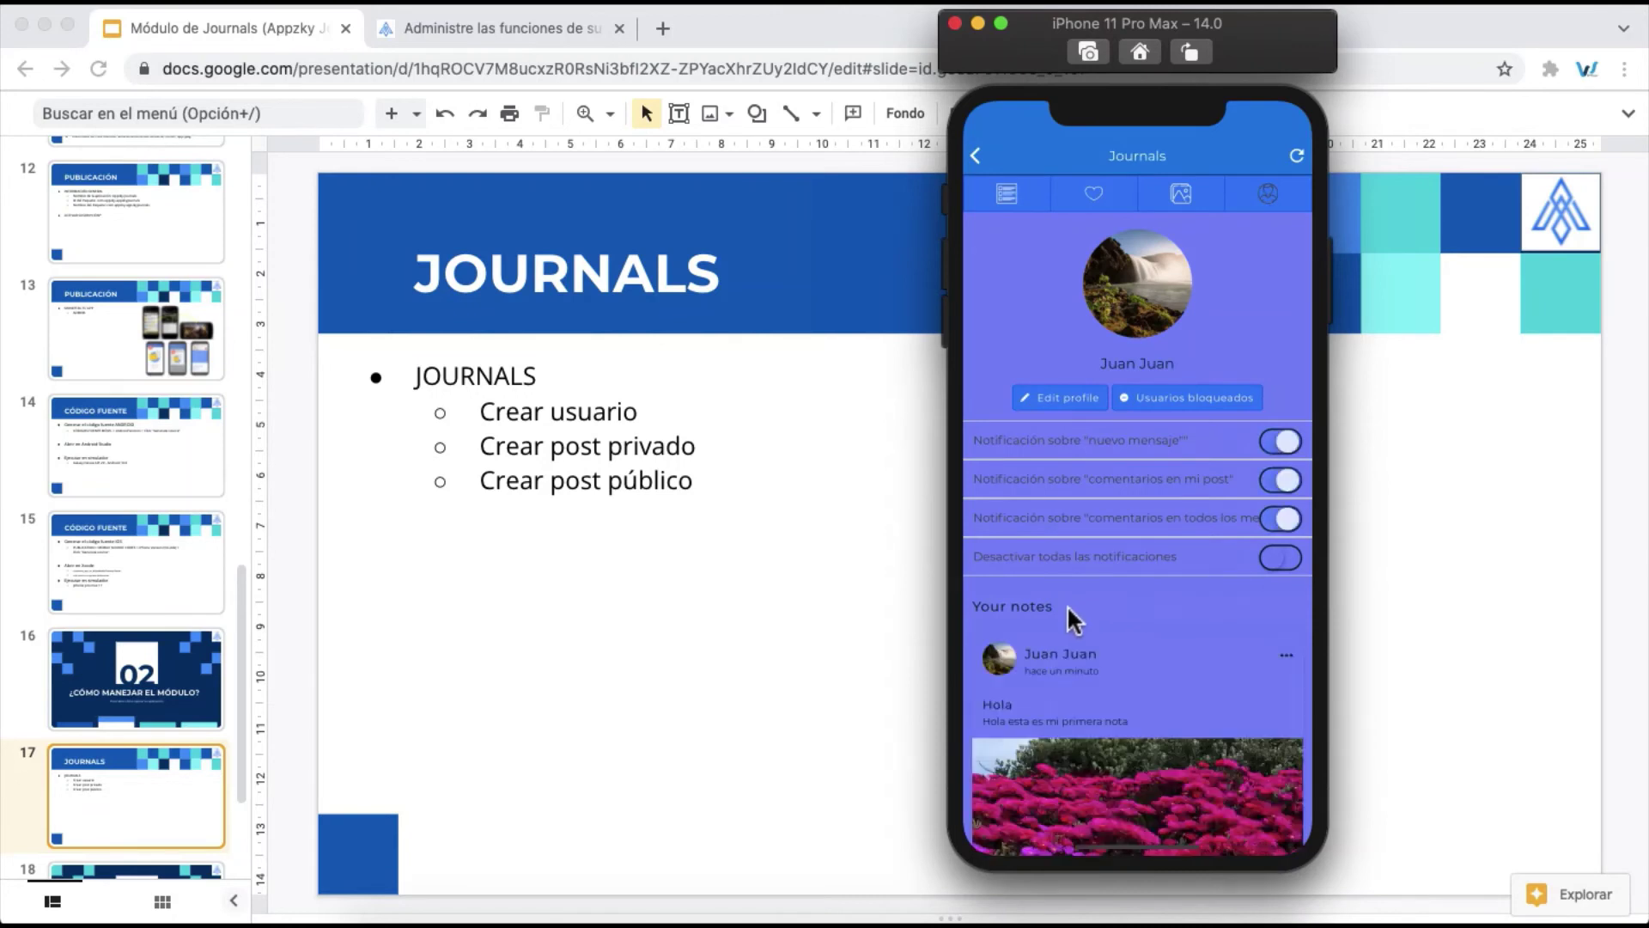
pyautogui.moveTo(1039, 611); pyautogui.dragTo(1079, 578)
pyautogui.click(505, 348)
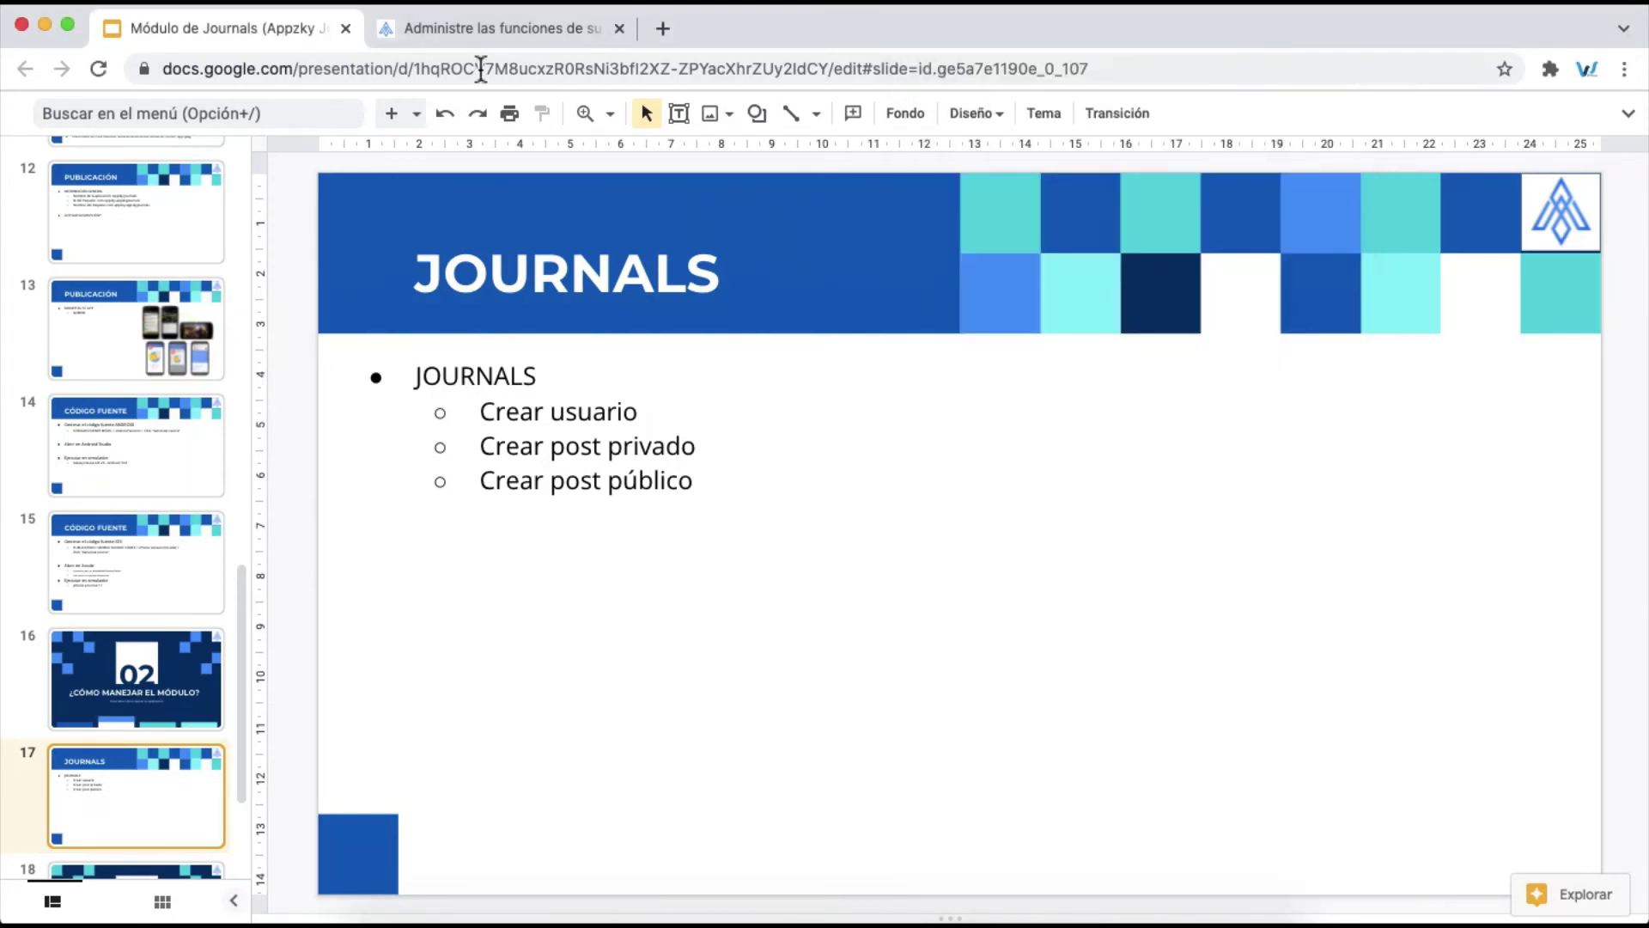
# - View the activated JOURNALS module in the Appzky dashboard, then return to the simulator via Slides
pyautogui.click(486, 34)
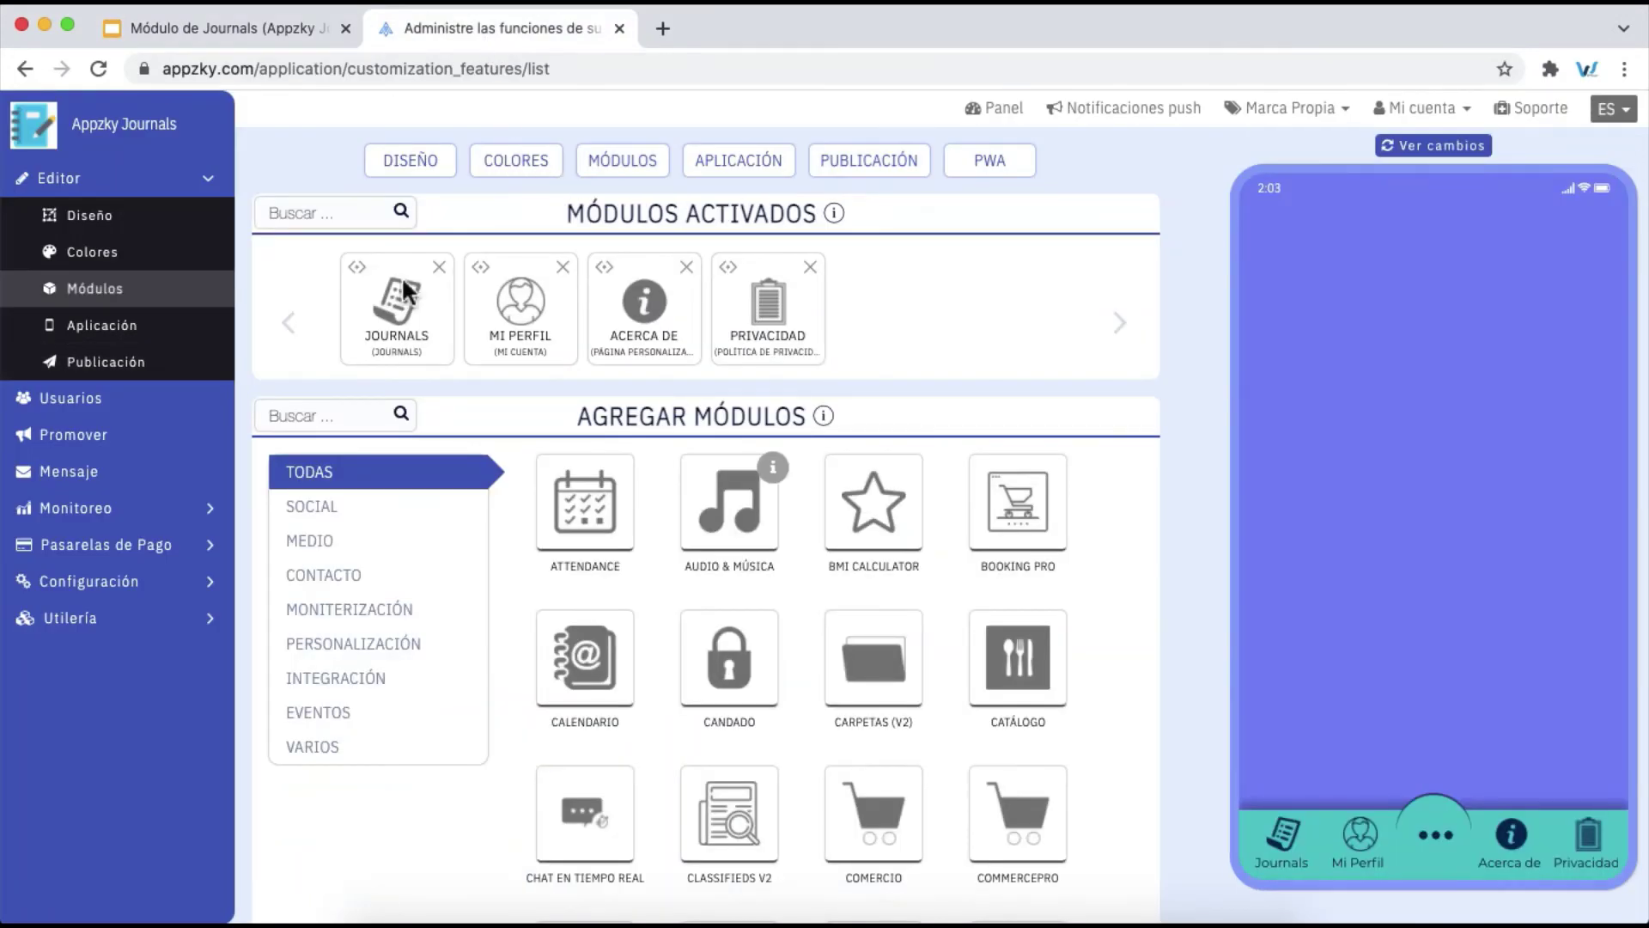
pyautogui.click(372, 304)
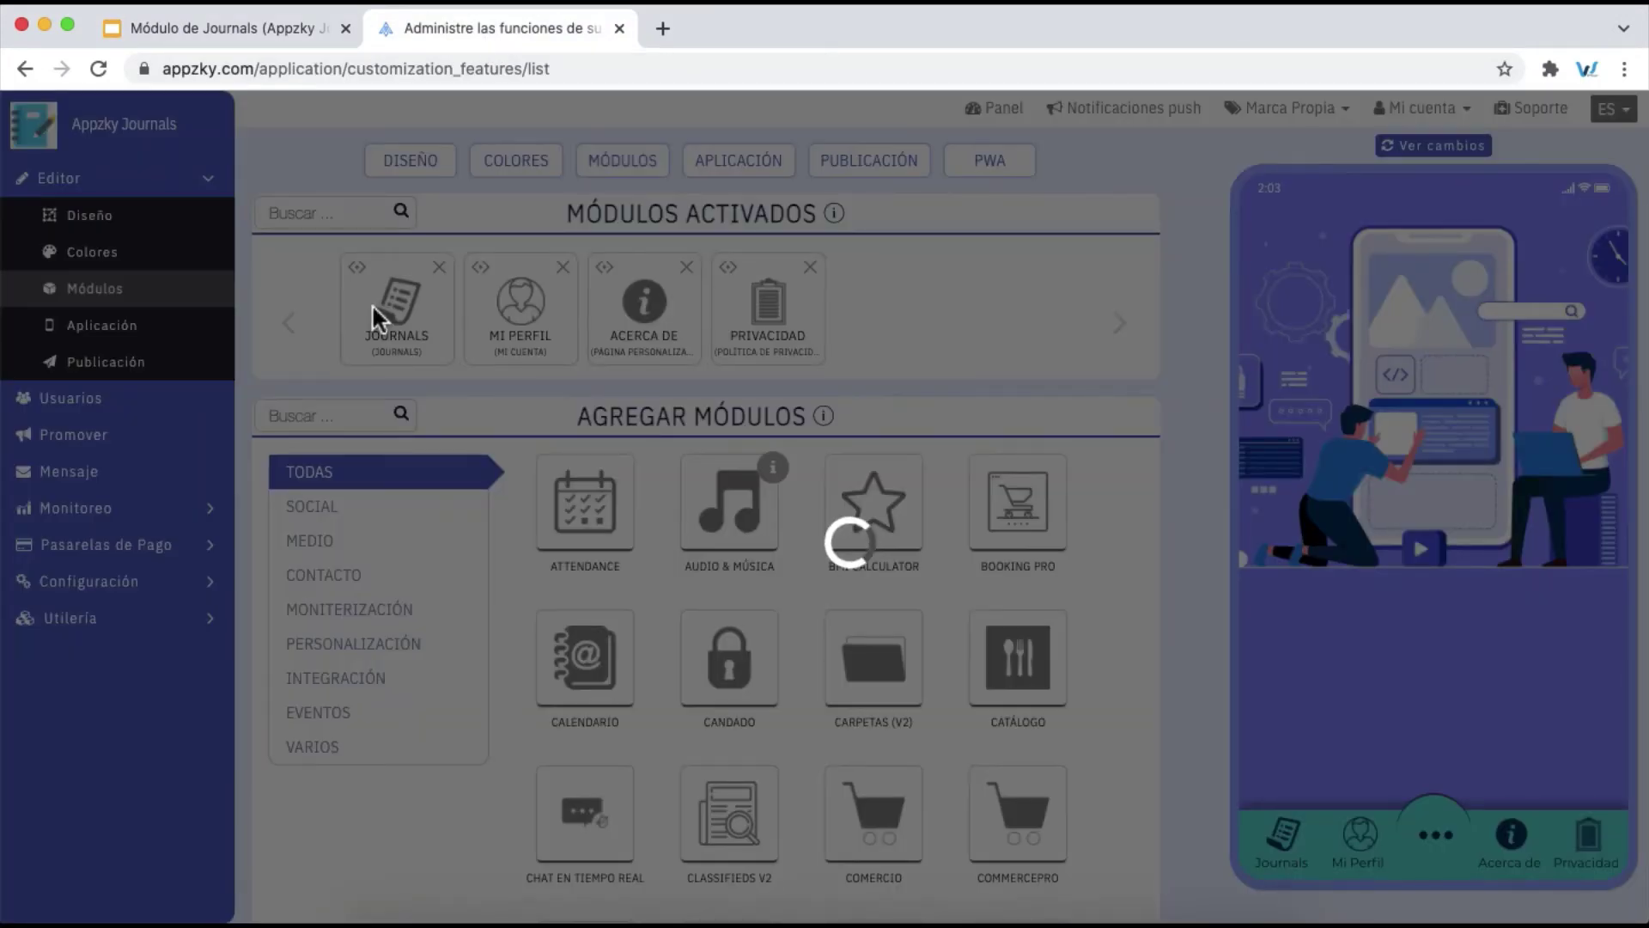
pyautogui.click(292, 30)
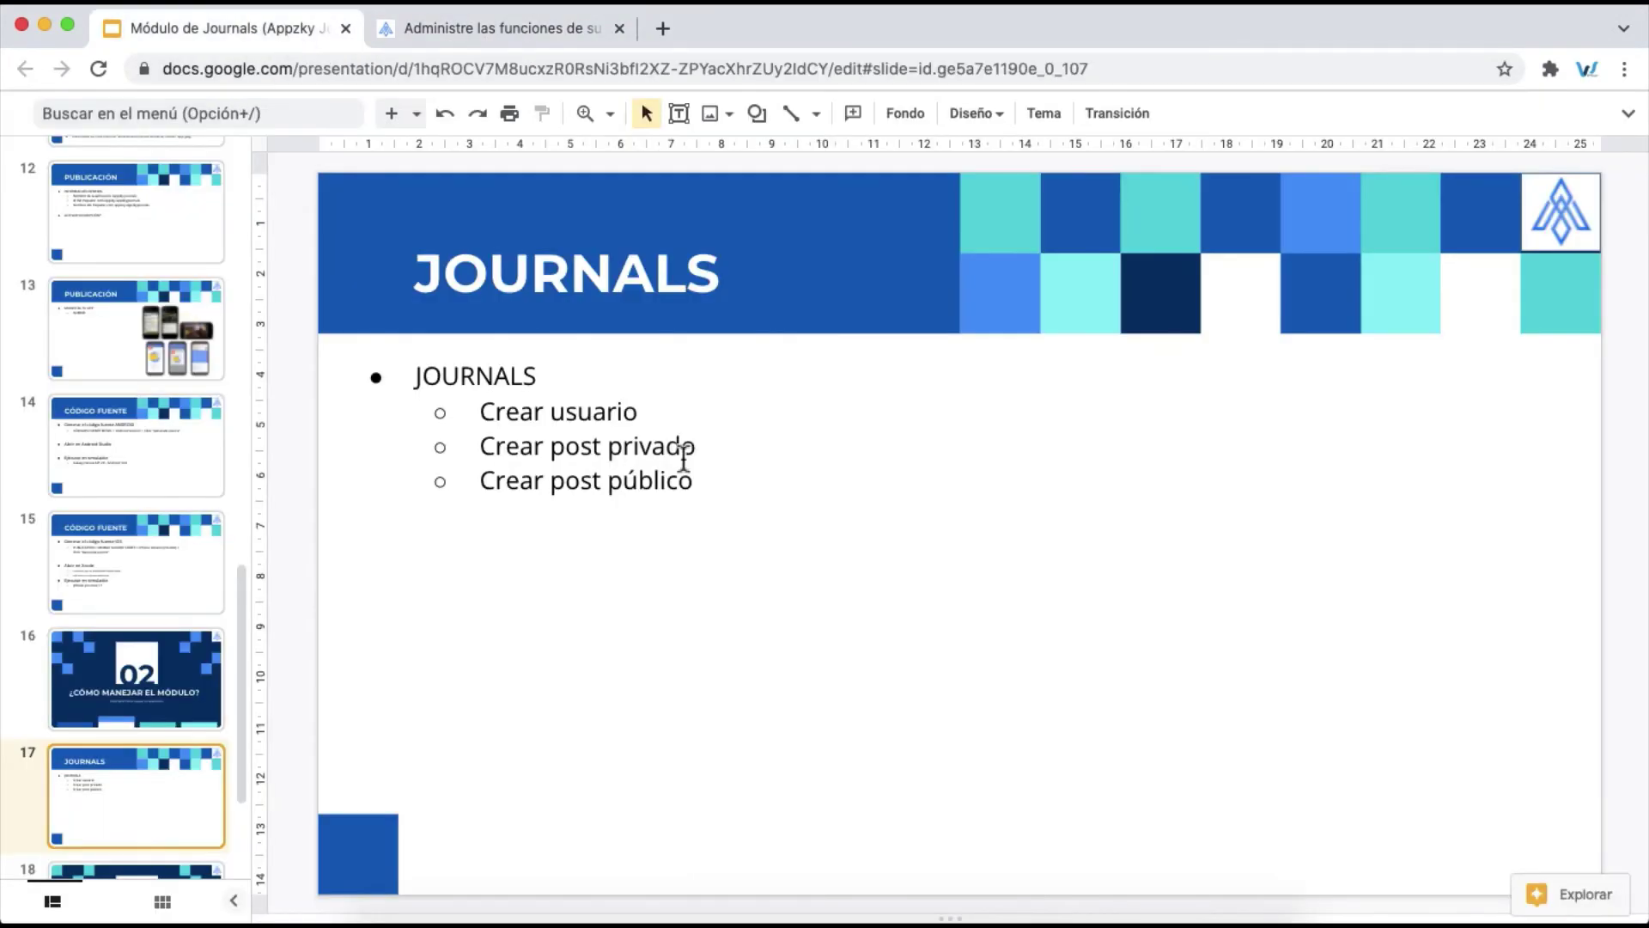
pyautogui.click(691, 917)
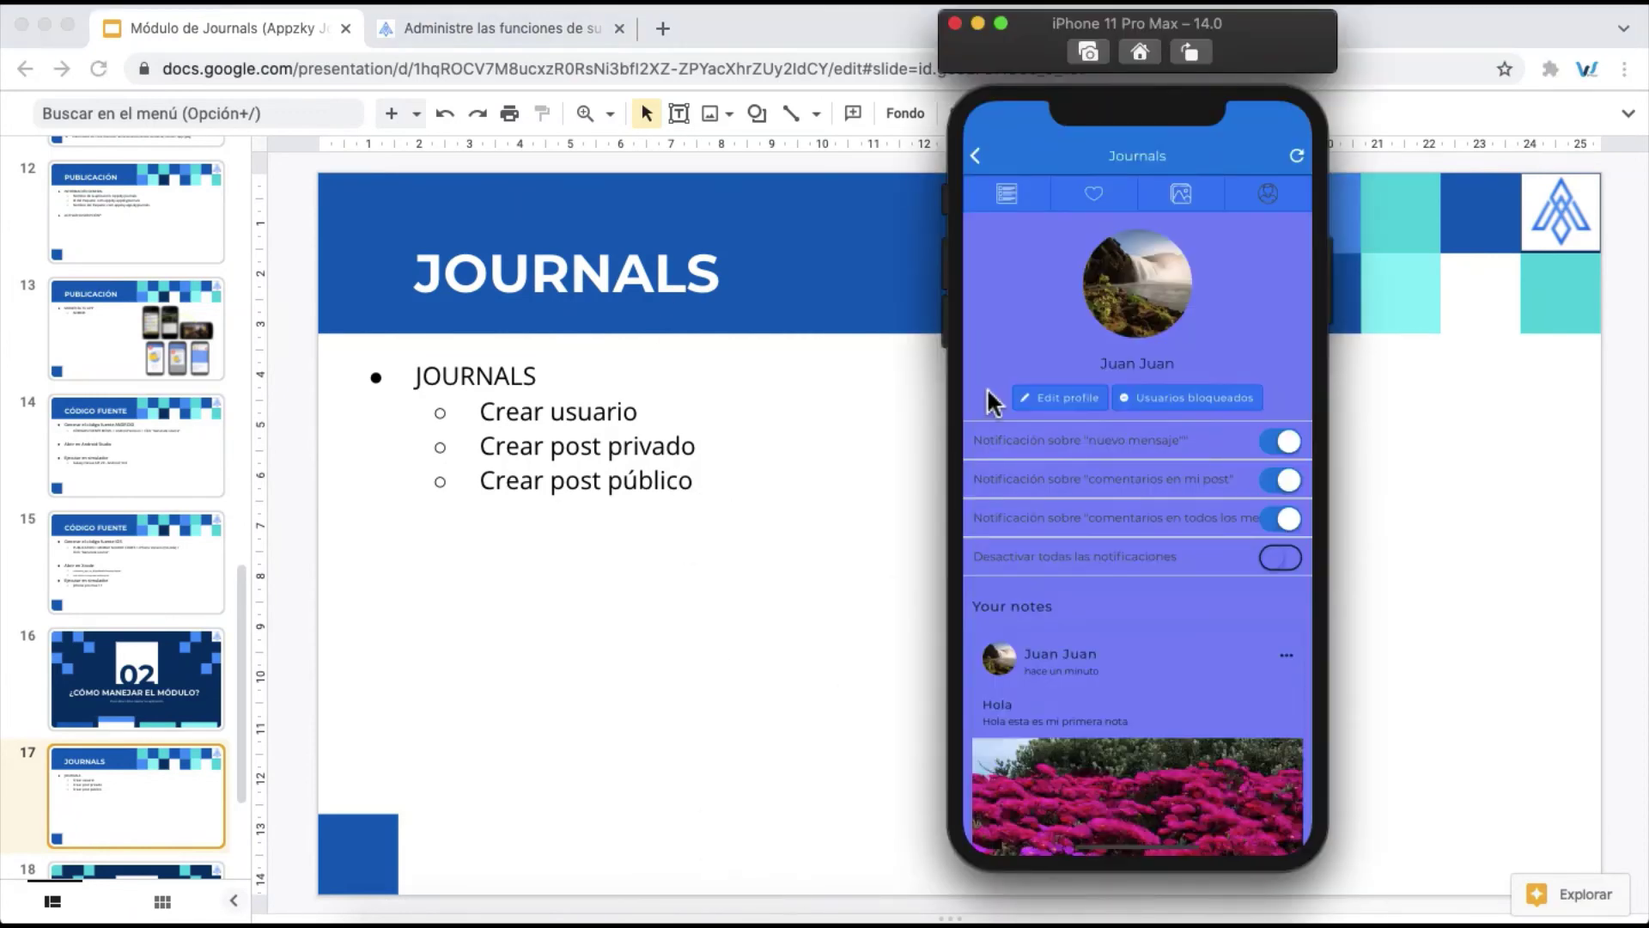
# - Create another note titled 'Hola a todos' with the message 'Hola'
pyautogui.click(1008, 192)
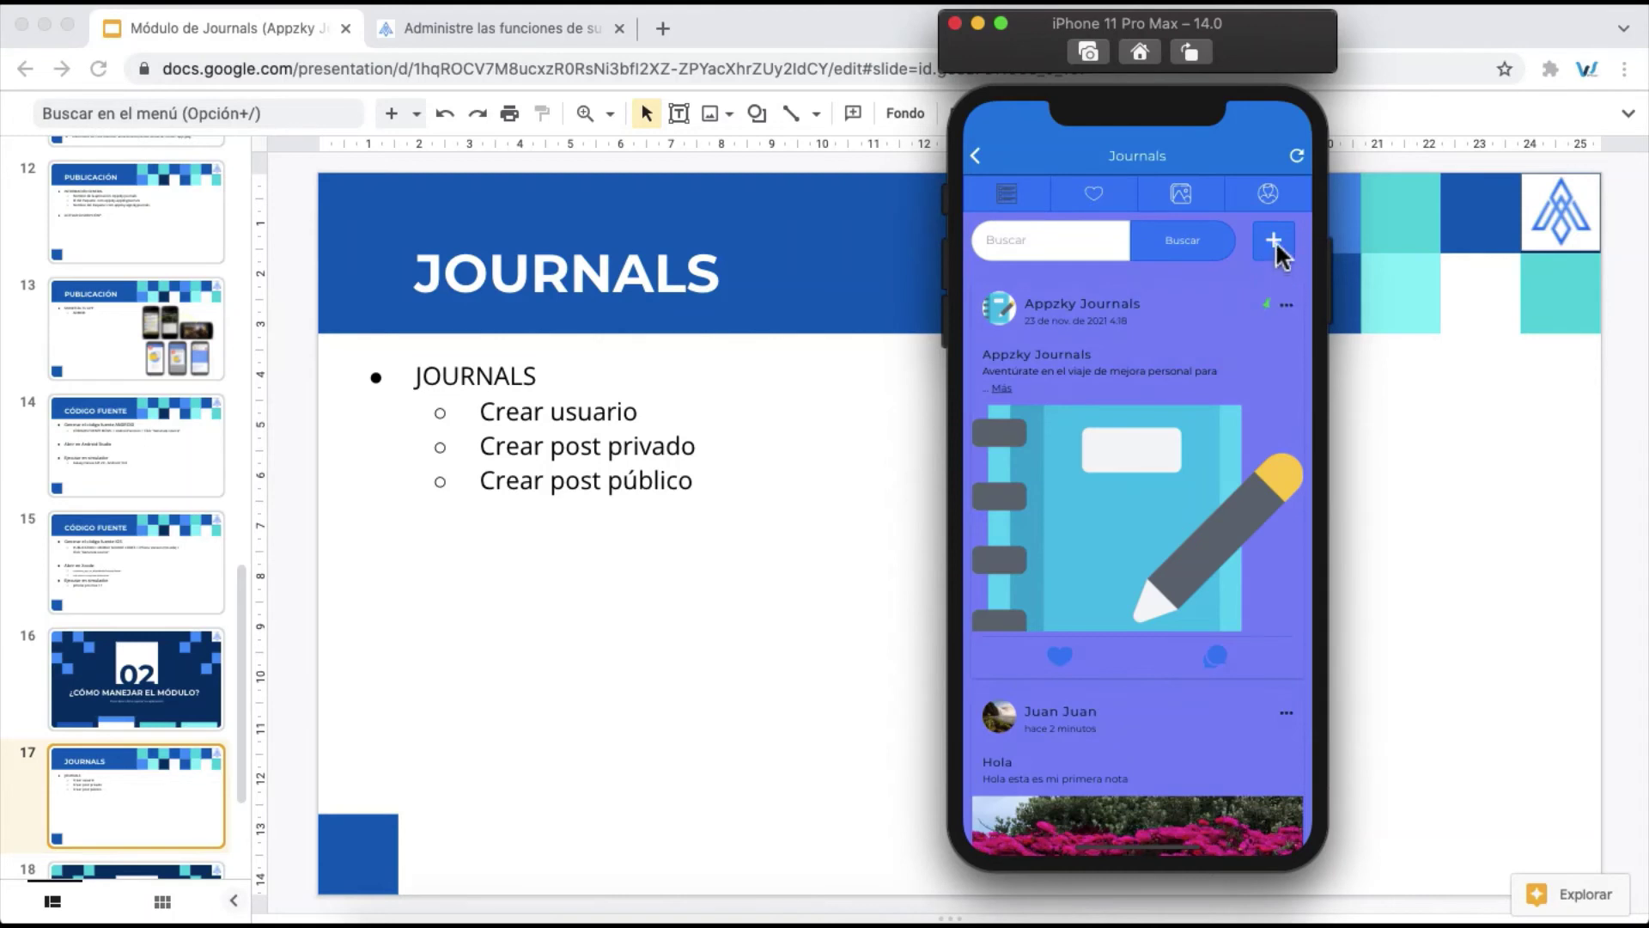
pyautogui.click(1276, 240)
pyautogui.click(1156, 220)
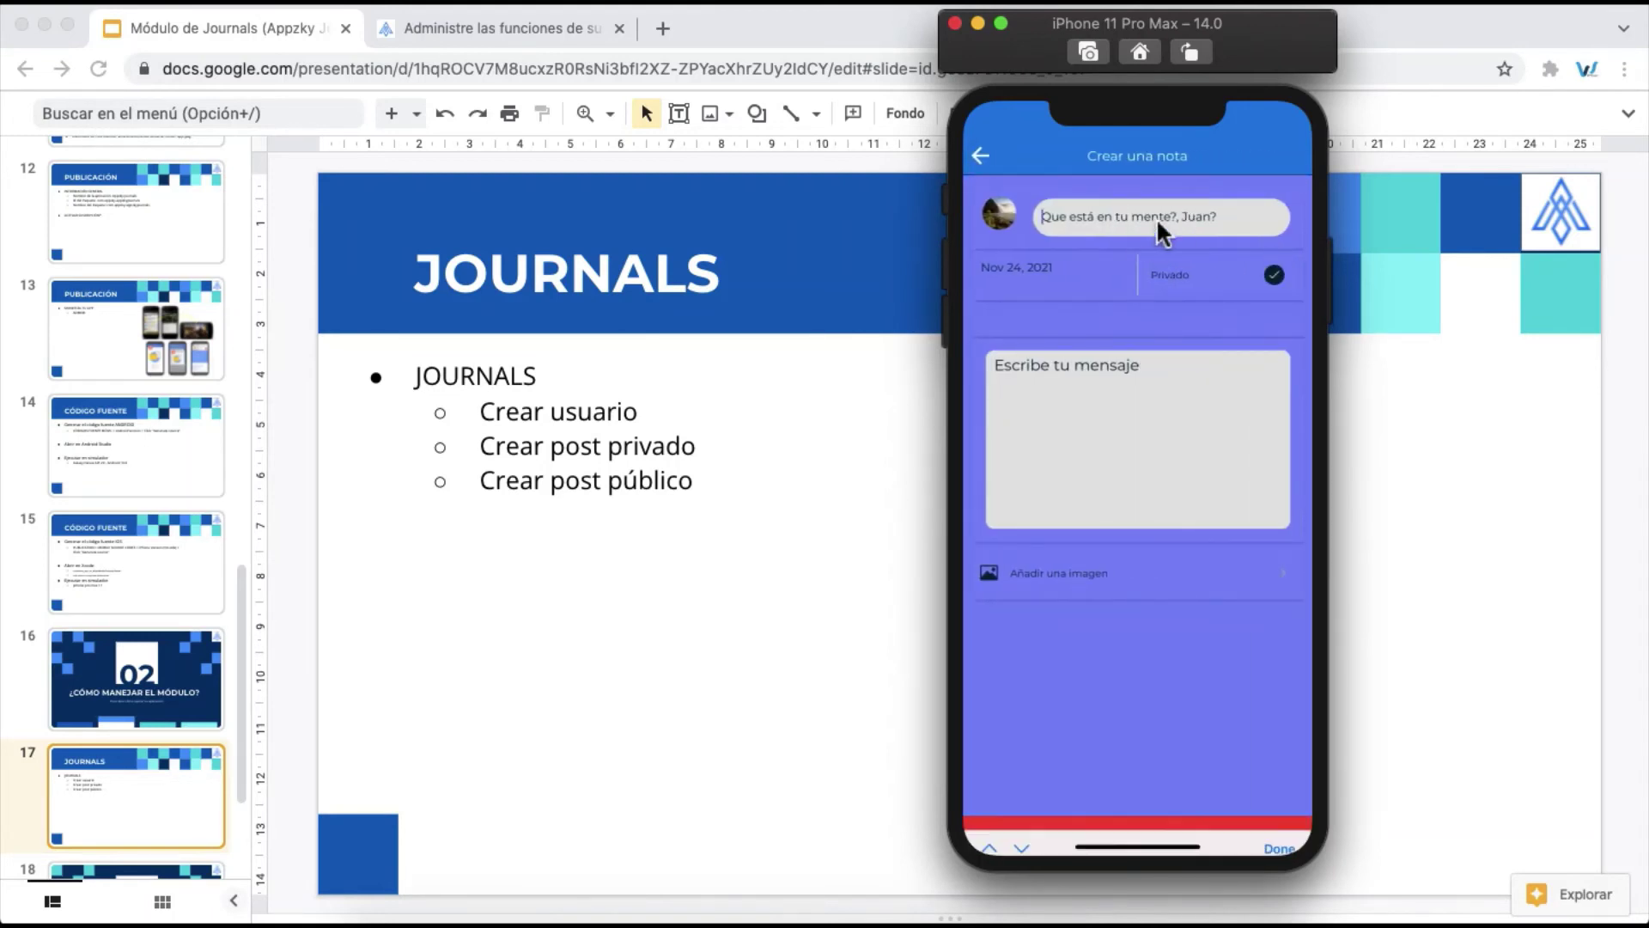
pyautogui.write('Hola a todos')
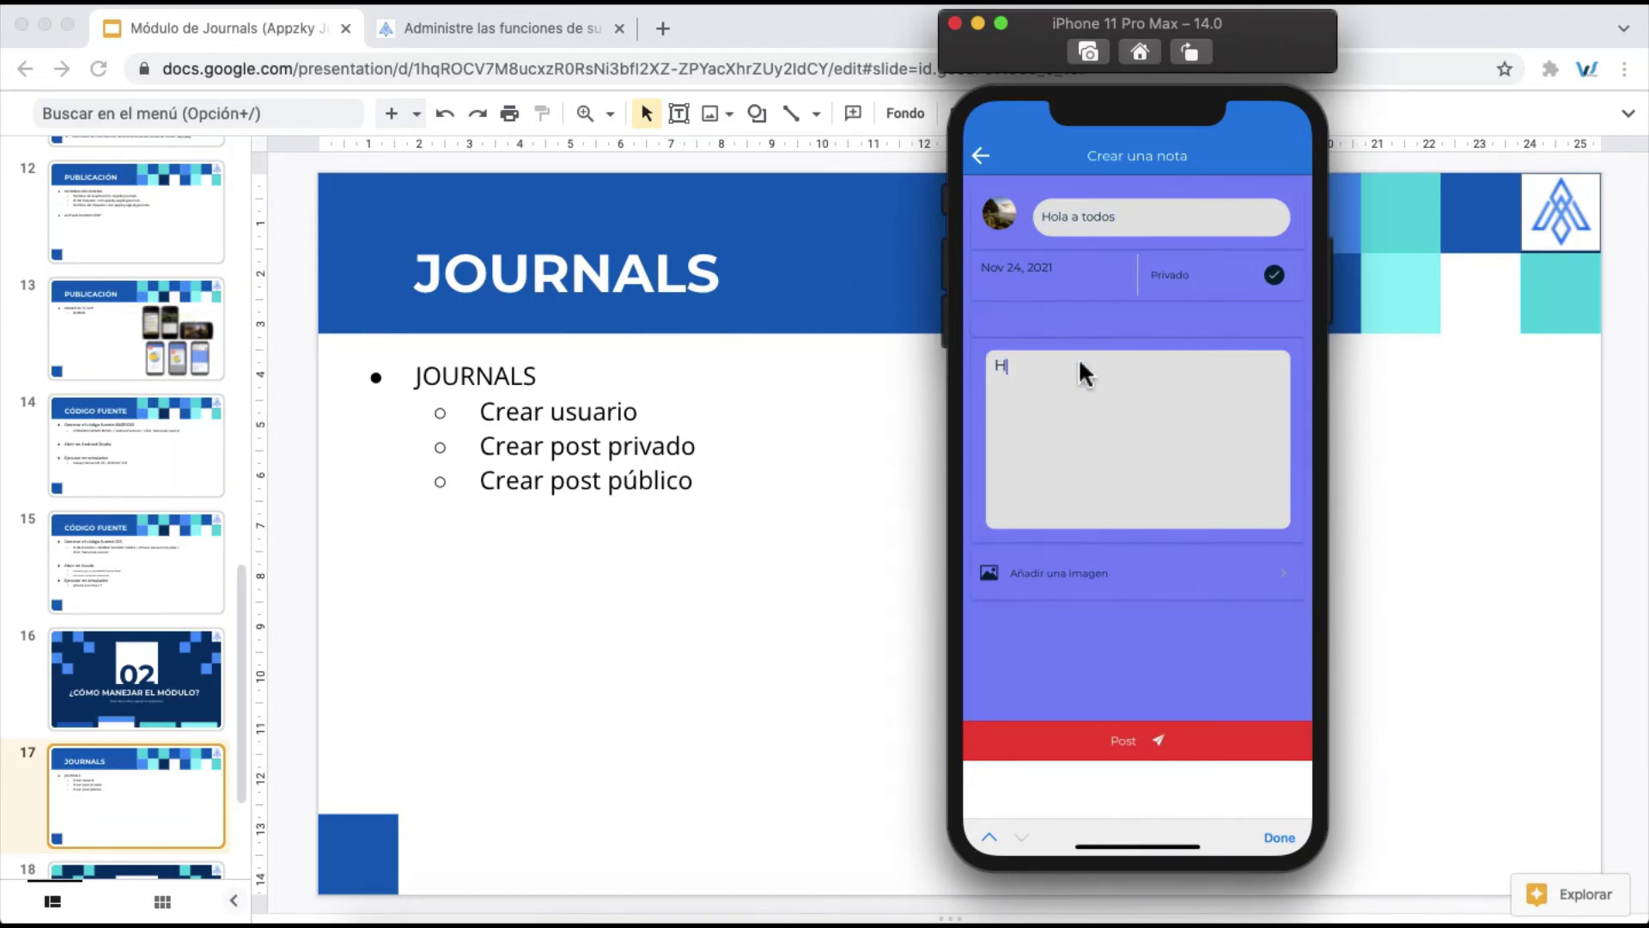
pyautogui.write('OLA')
pyautogui.press('BackSpace')
pyautogui.press('BackSpace')
pyautogui.press('BackSpace')
pyautogui.write('ola')
# - Make the note public, attach the green leaf photo from the gallery, and post it
pyautogui.click(1271, 275)
pyautogui.click(1039, 591)
pyautogui.click(1184, 692)
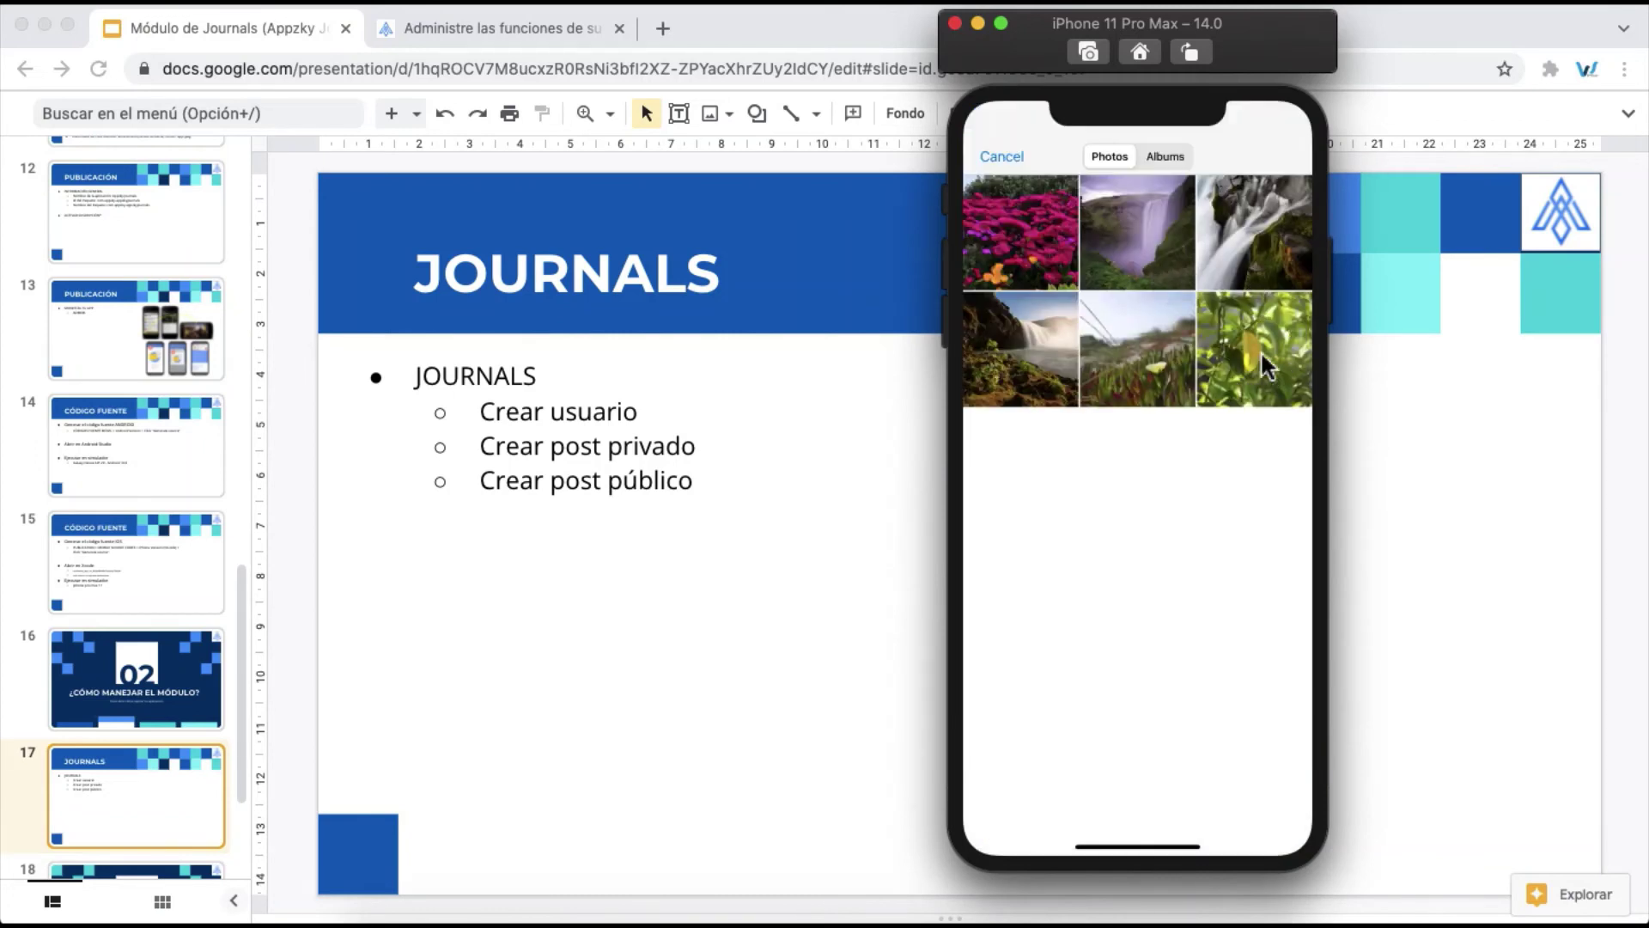
pyautogui.click(1260, 349)
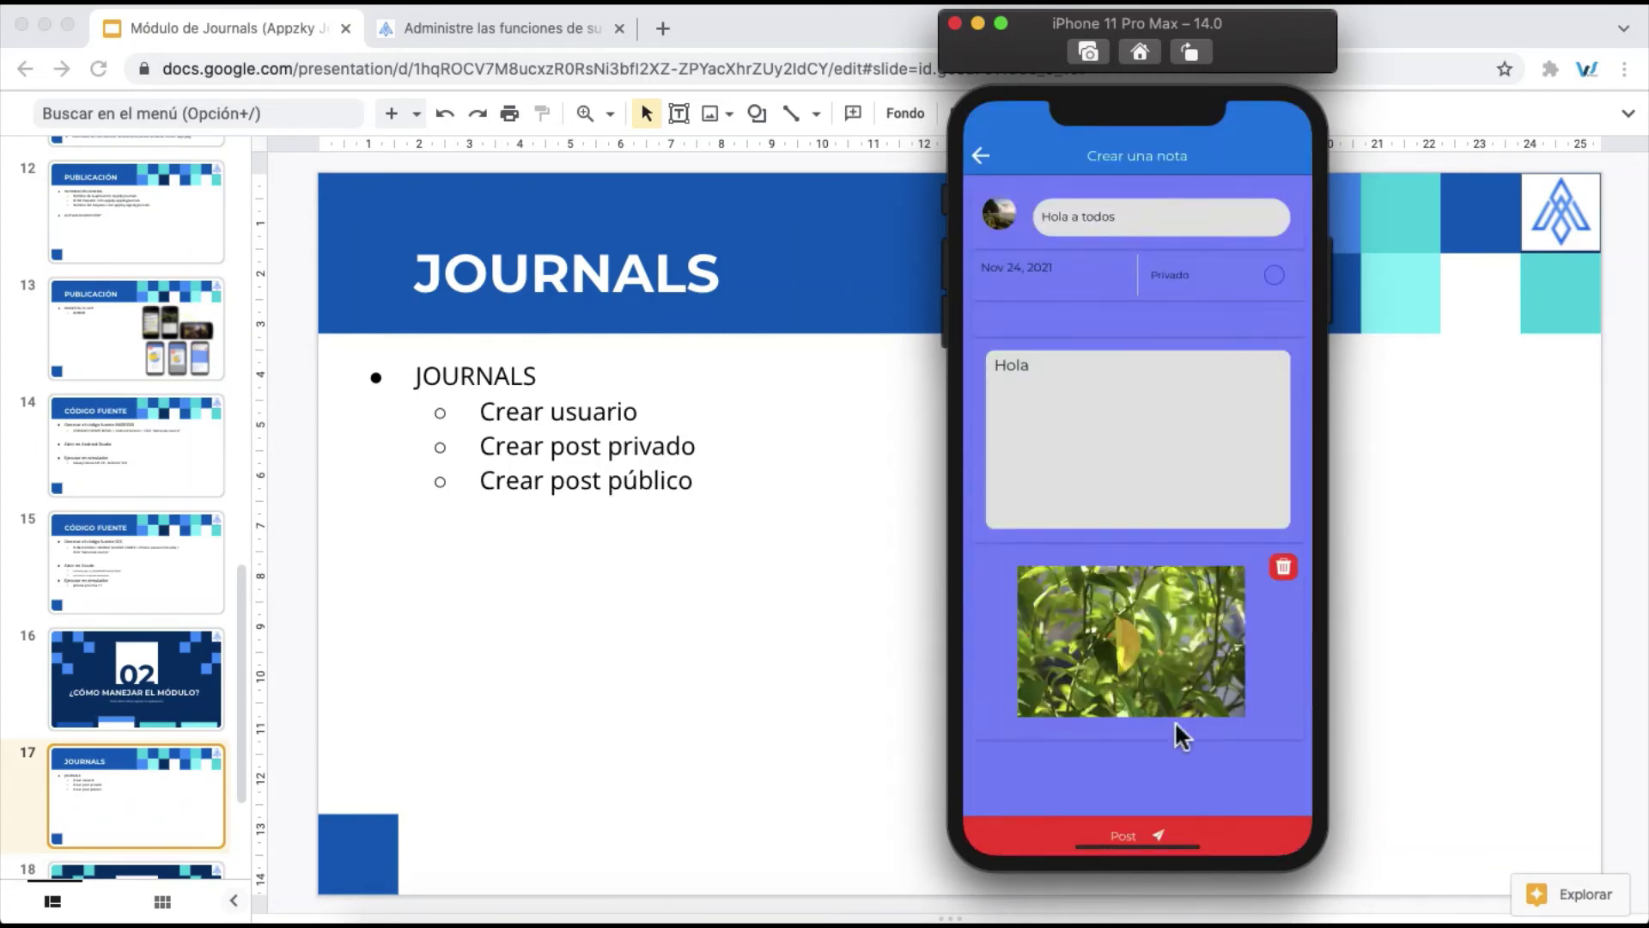
pyautogui.click(1167, 833)
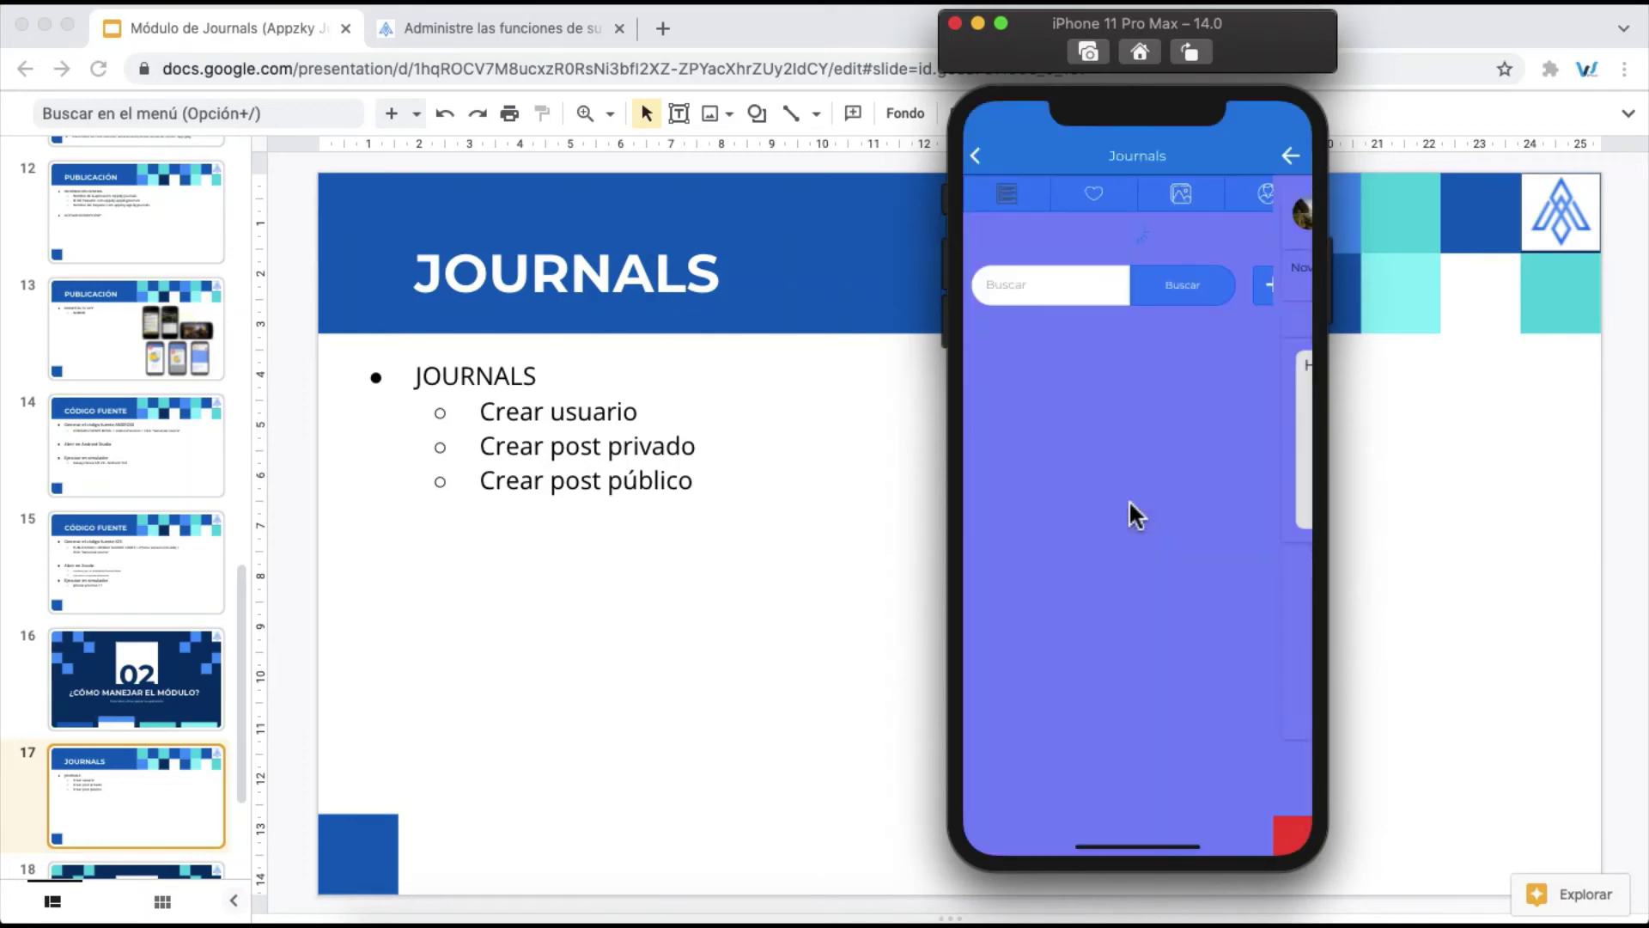
# - Check 'Hola a todos' in the feed, favourites, gallery and profile views, then return to the feed
pyautogui.scroll(-5, 1129, 498)
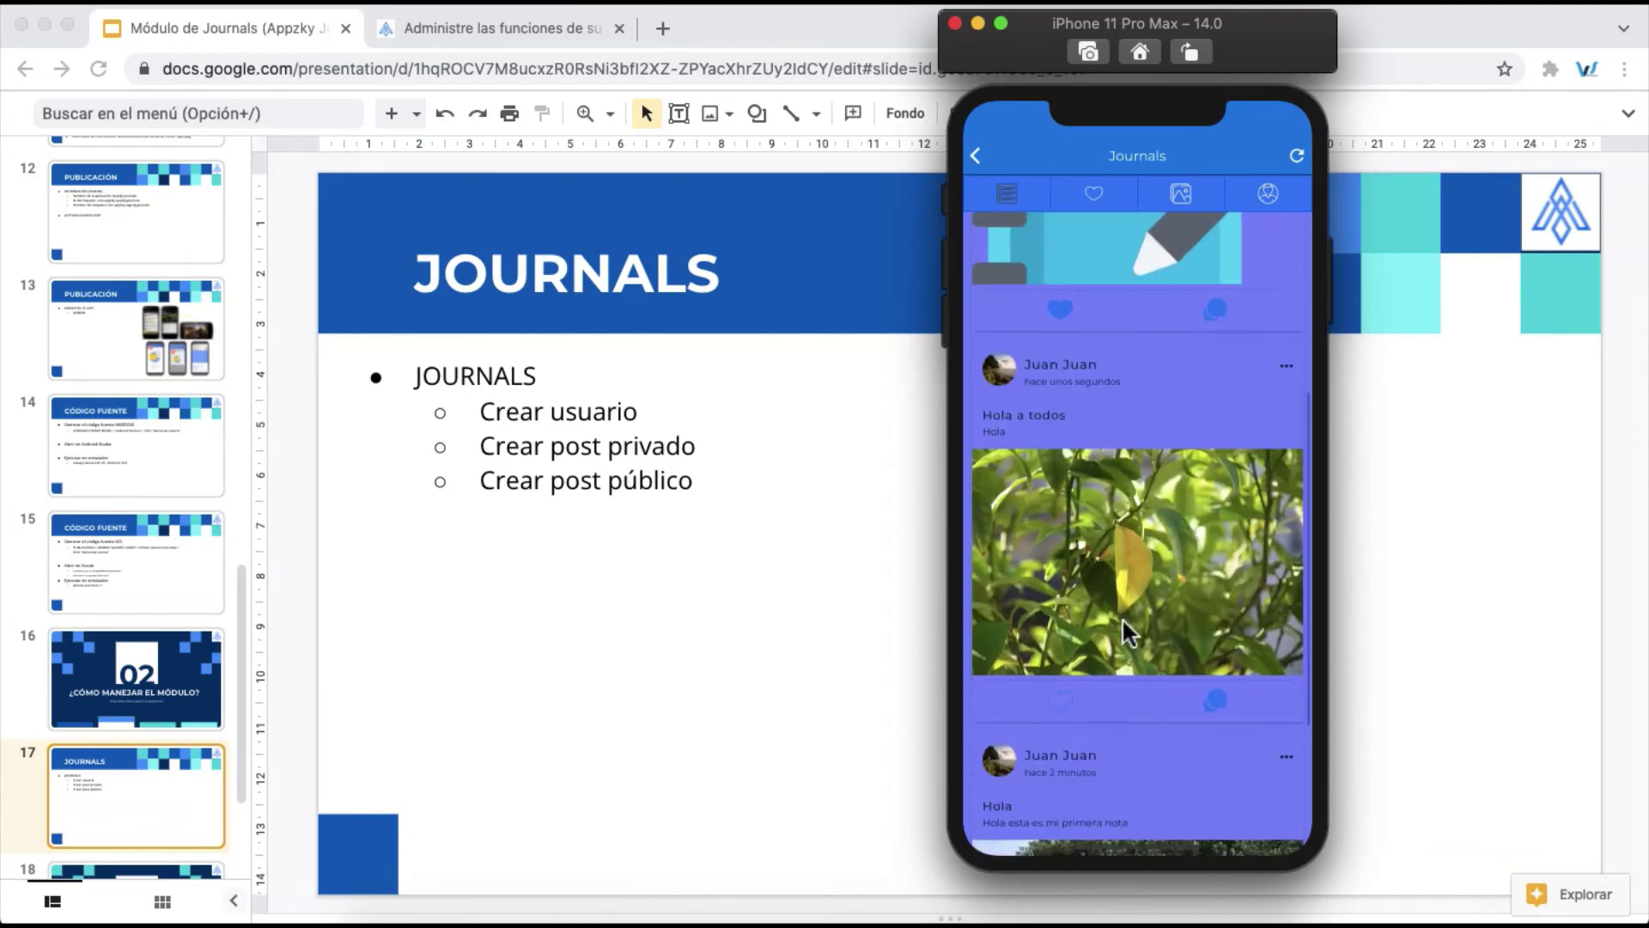
pyautogui.scroll(5, 1121, 412)
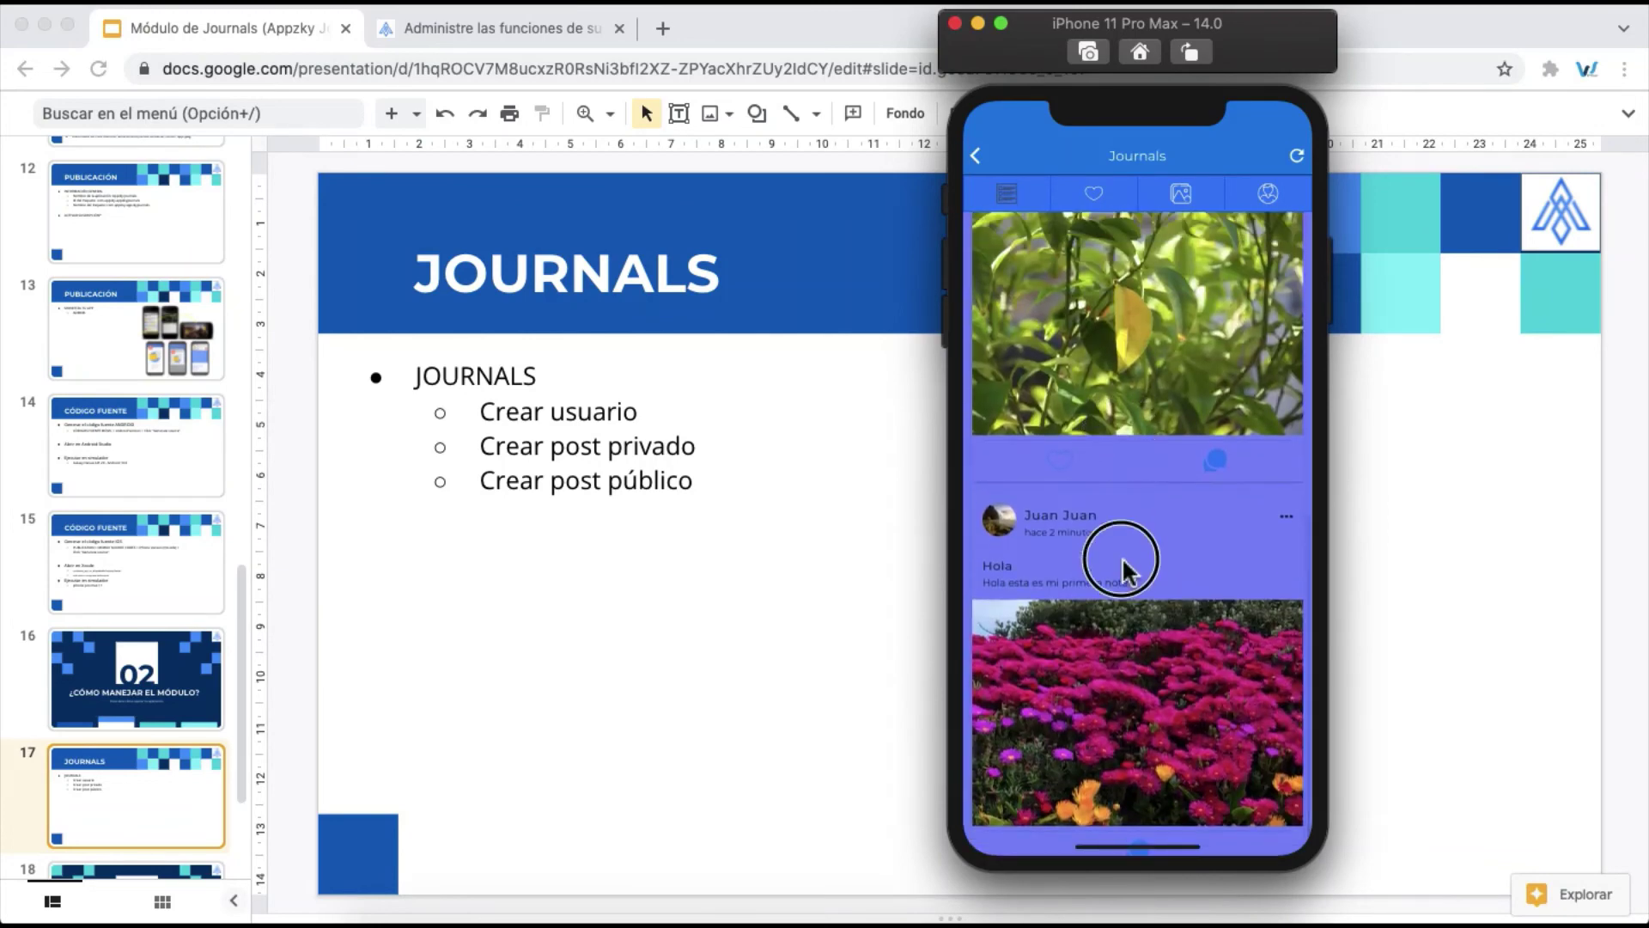
pyautogui.scroll(5, 1125, 600)
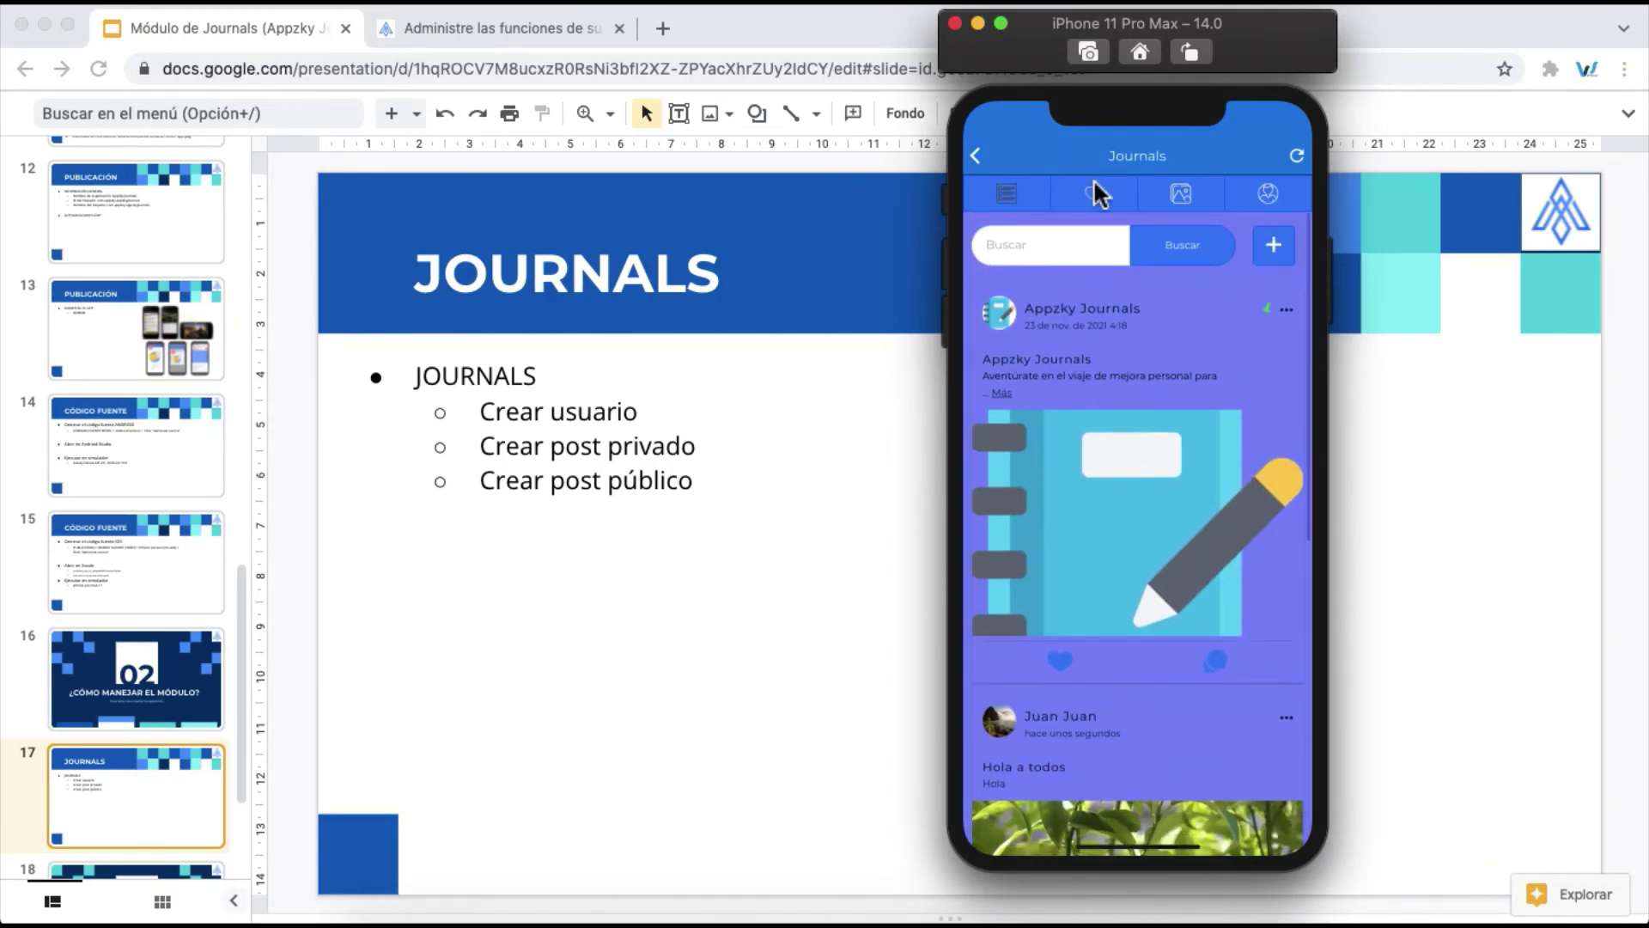
pyautogui.click(1097, 193)
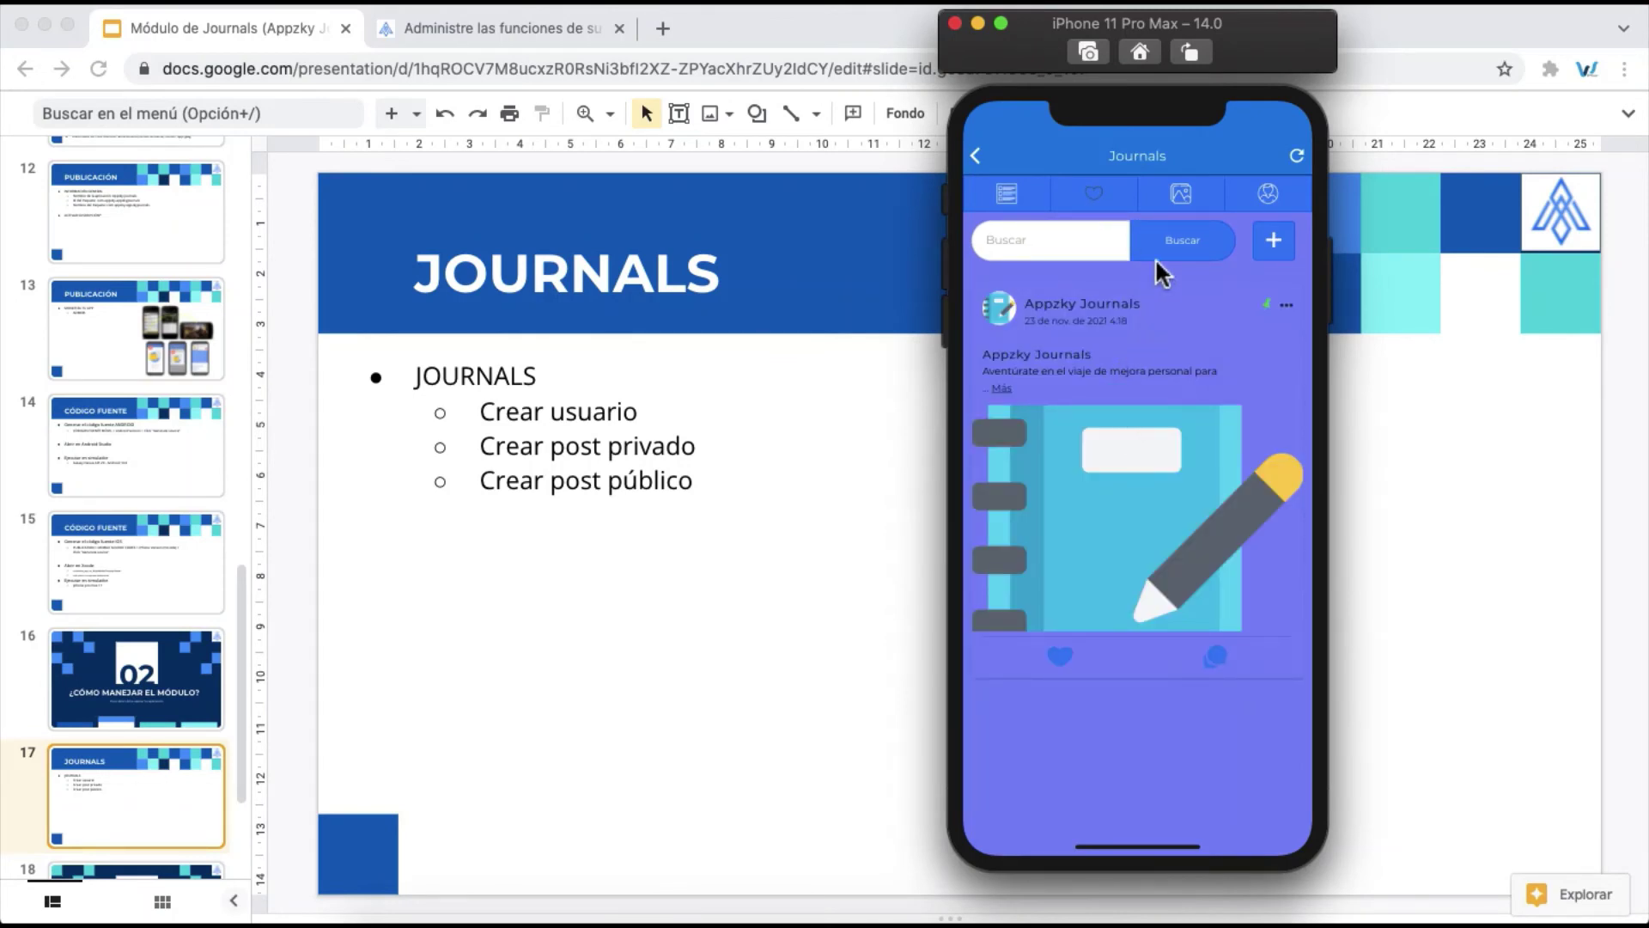
pyautogui.click(1181, 199)
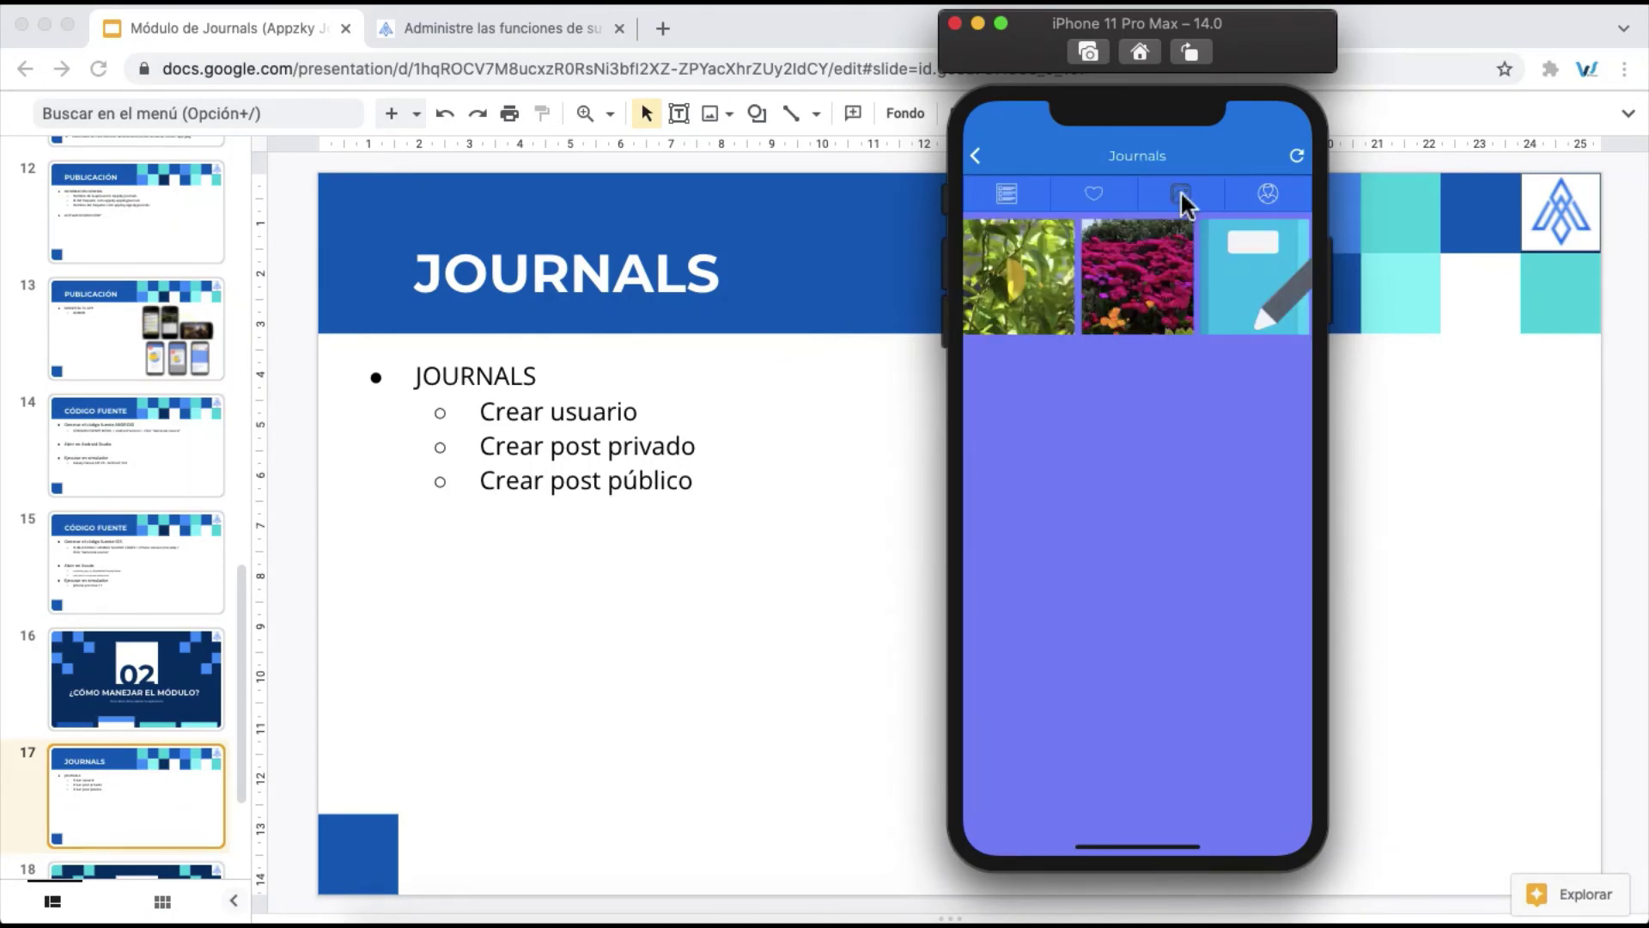
pyautogui.click(1267, 194)
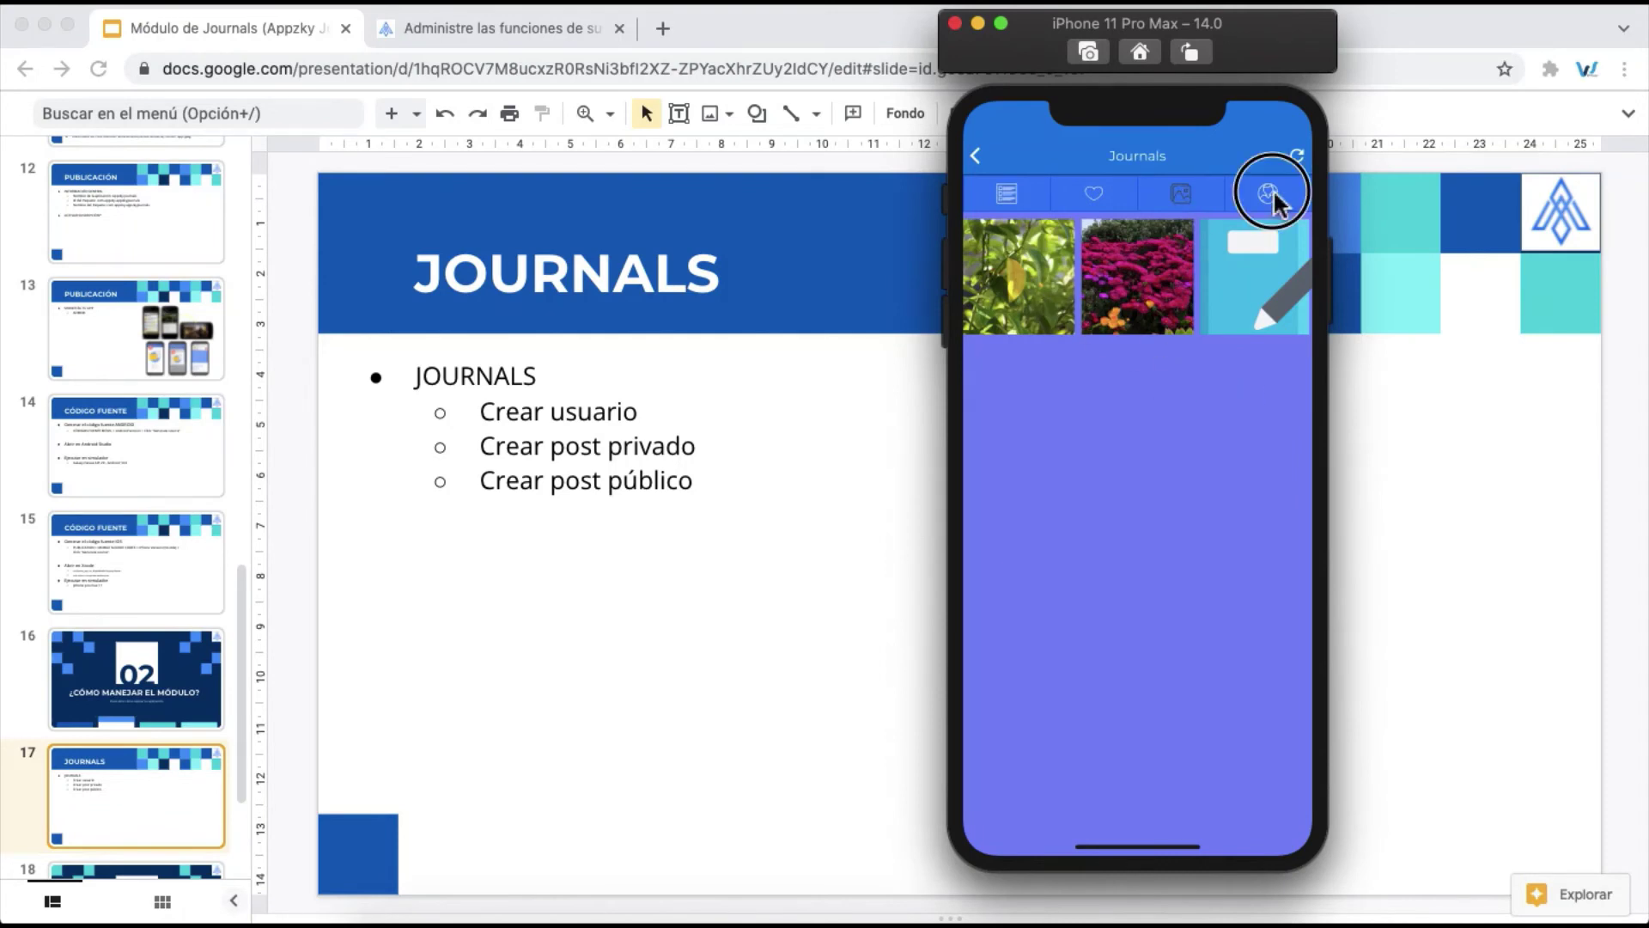
pyautogui.click(411, 272)
pyautogui.click(691, 922)
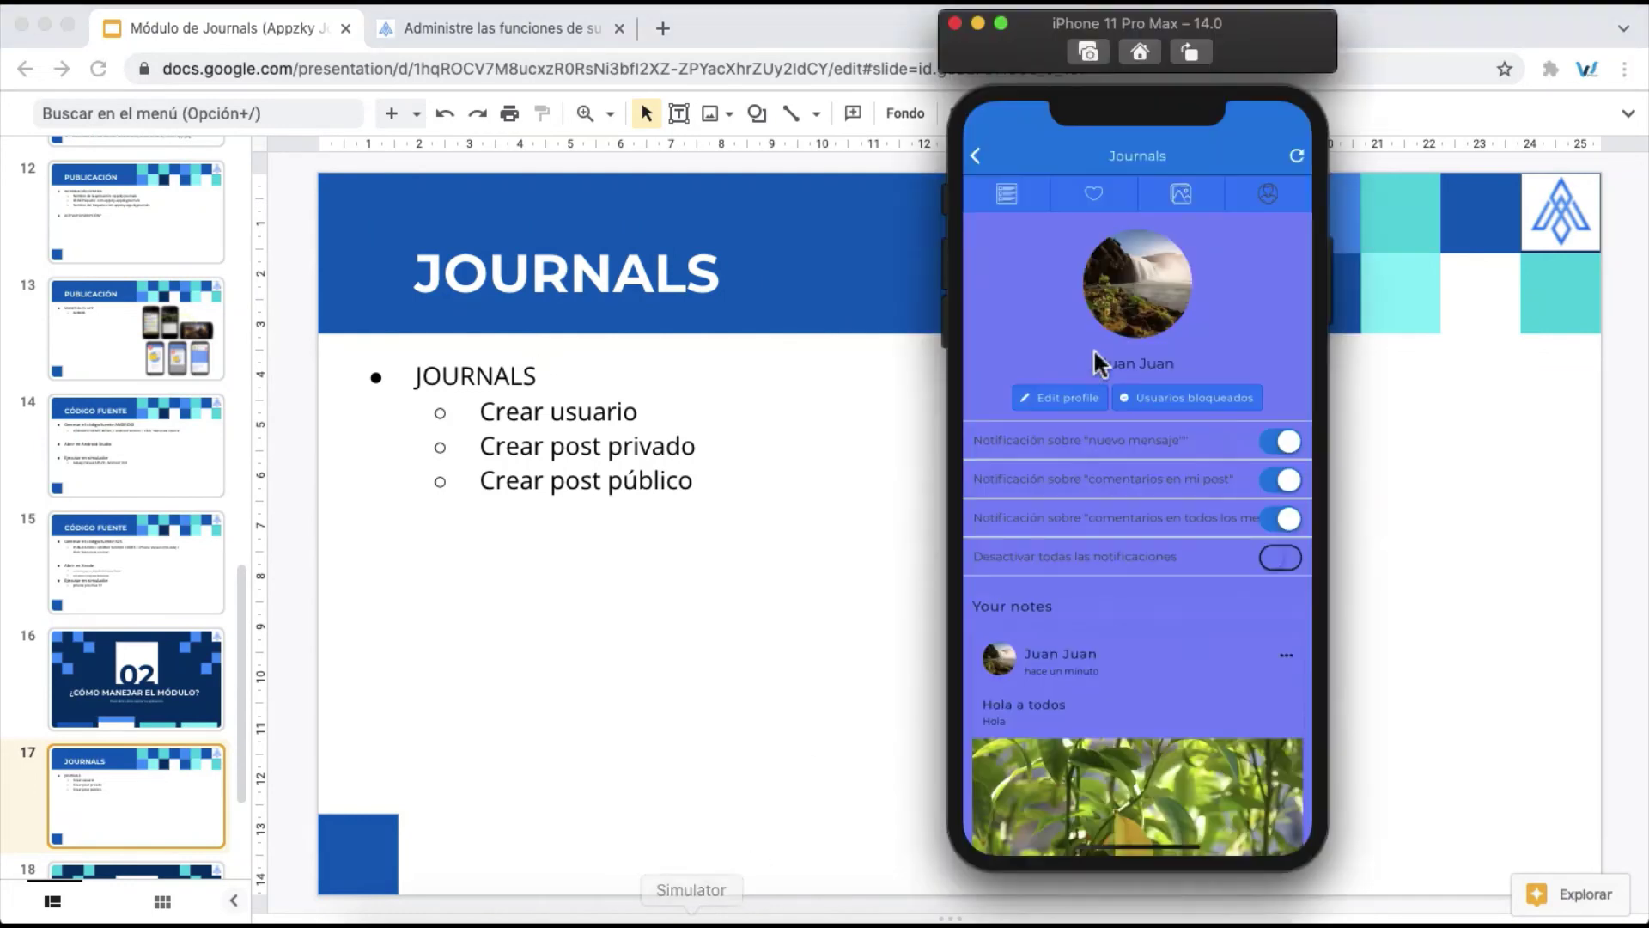
pyautogui.click(1086, 193)
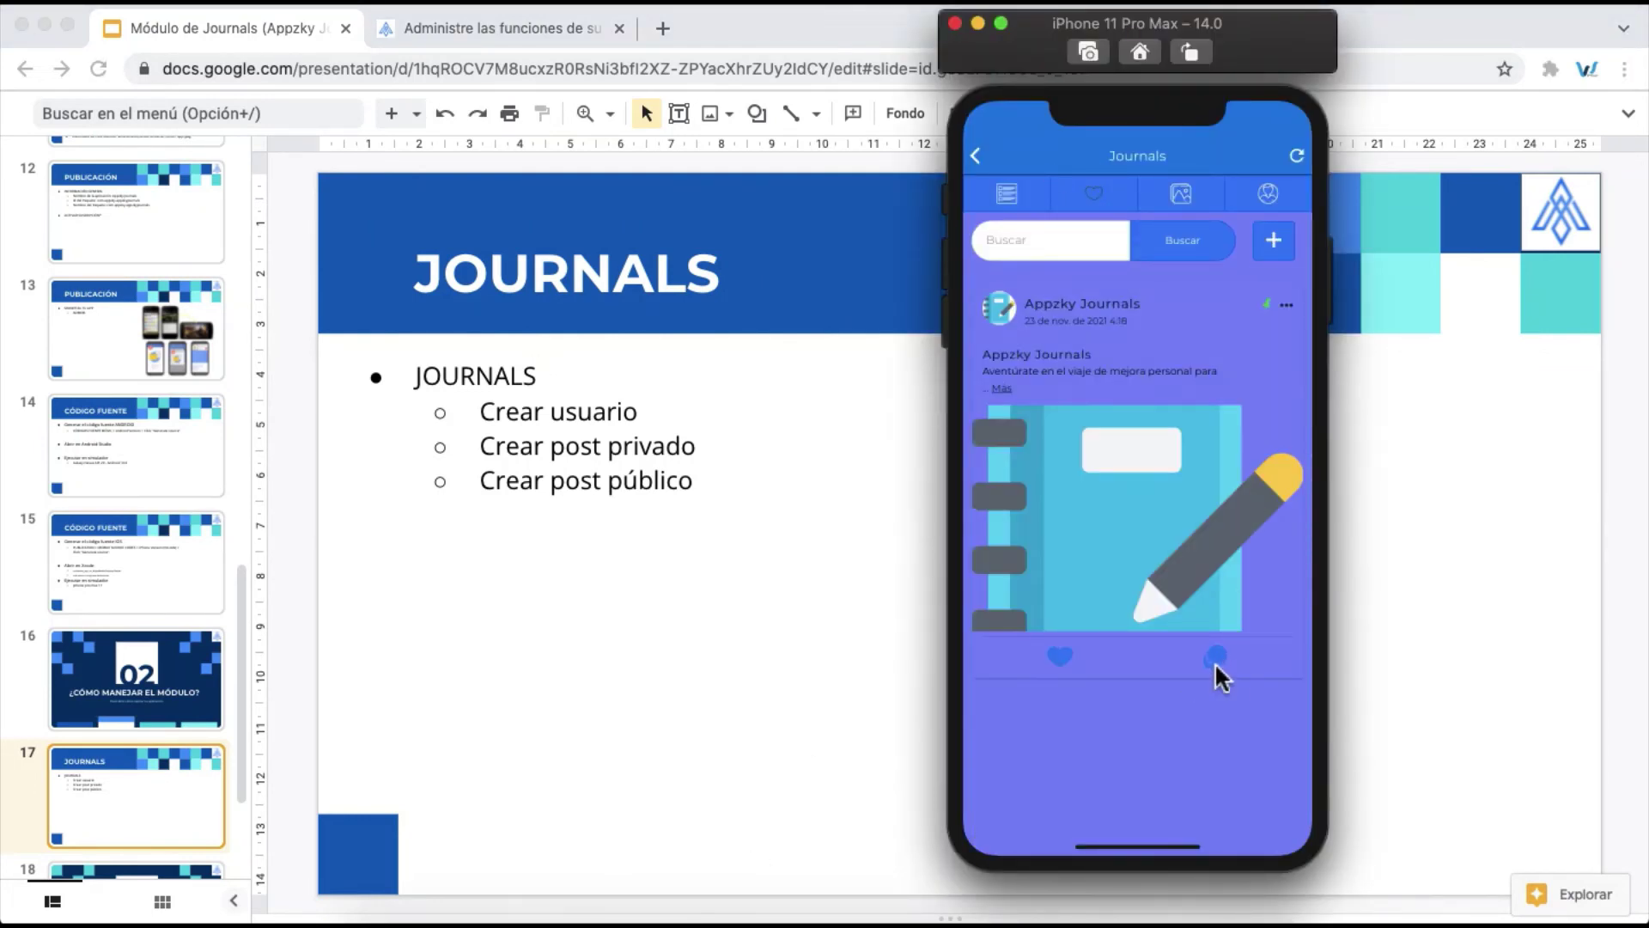
# - Comment 'Hola' on the Appzky Journals post and go back to the feed
pyautogui.click(1215, 660)
pyautogui.click(1158, 837)
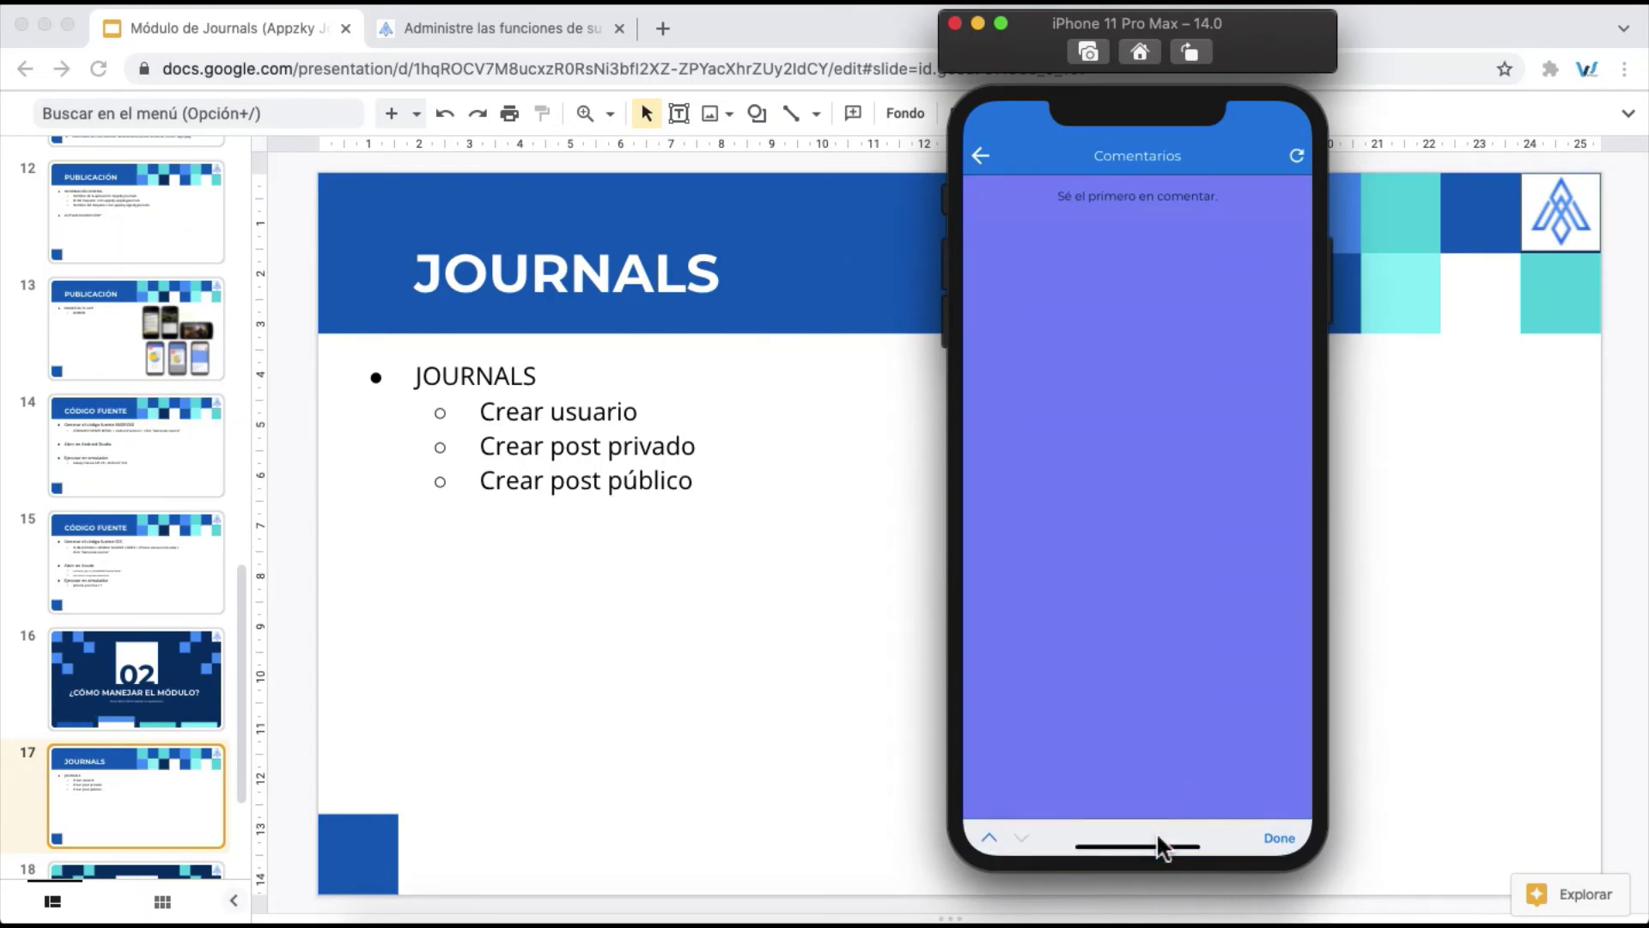
pyautogui.write('Hola')
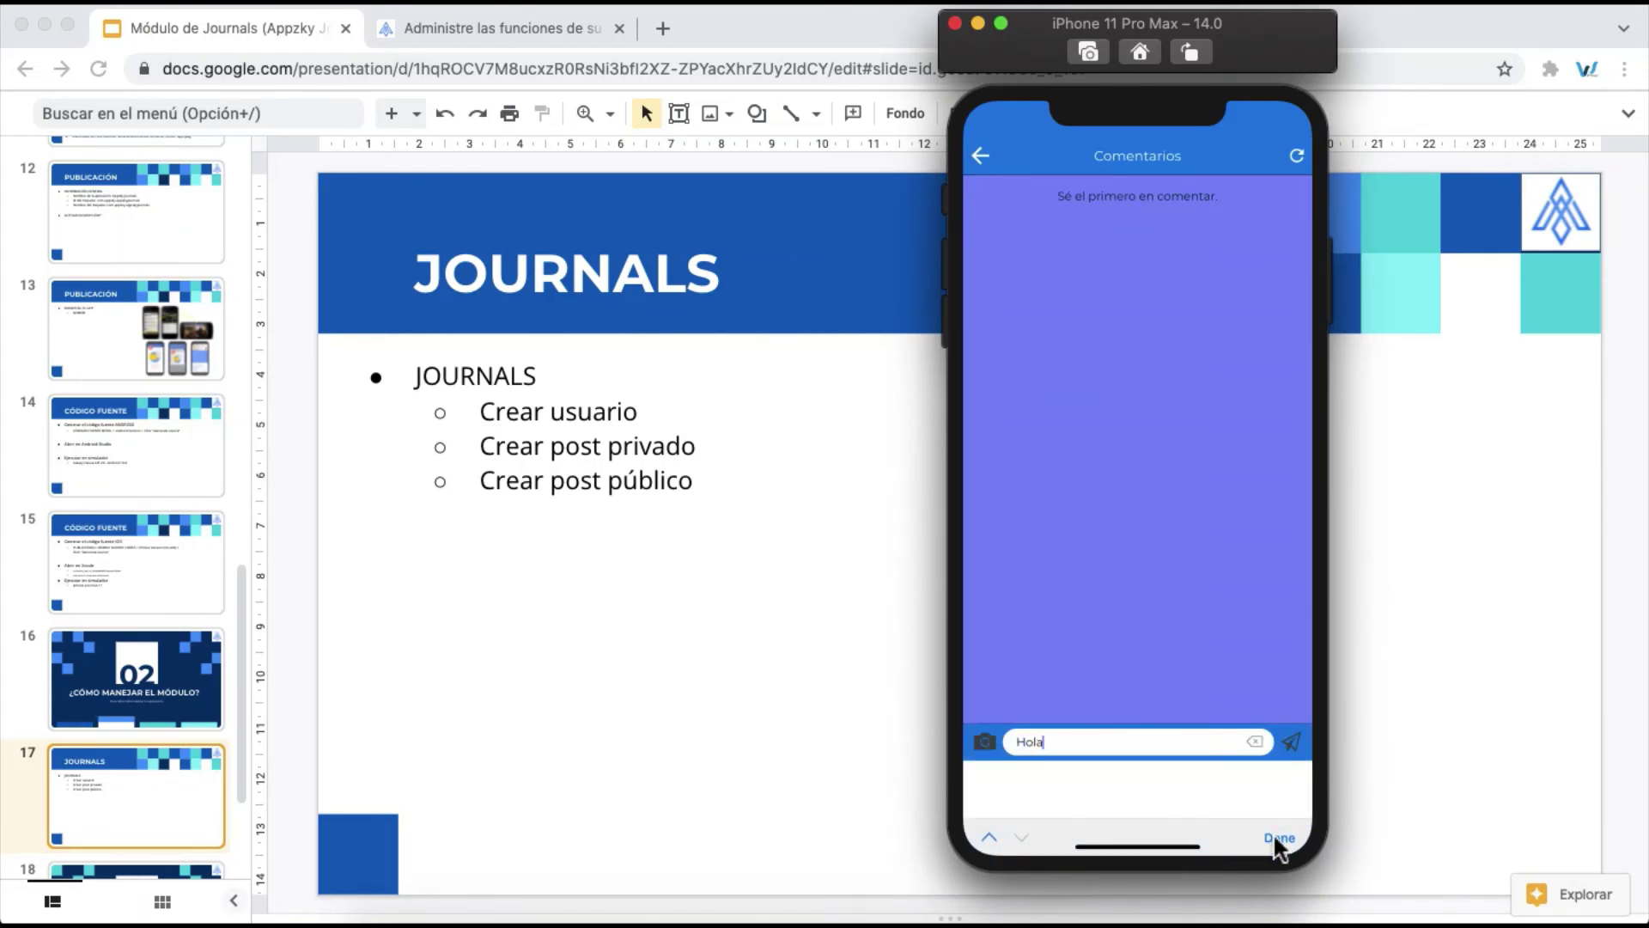
pyautogui.click(1290, 740)
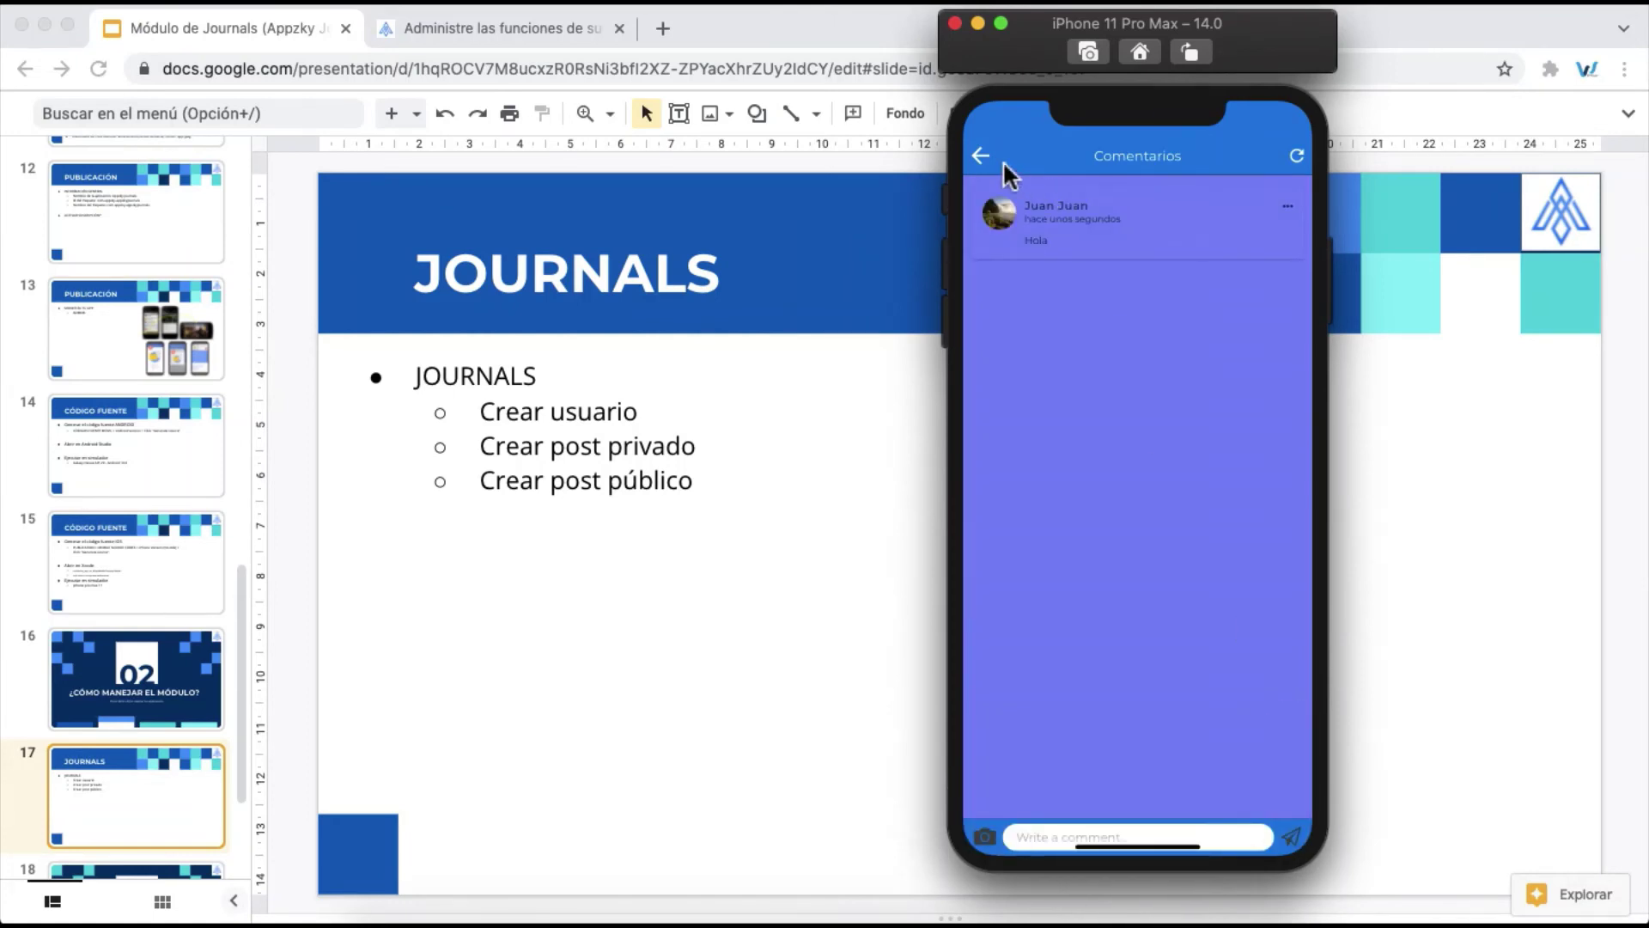
pyautogui.click(978, 155)
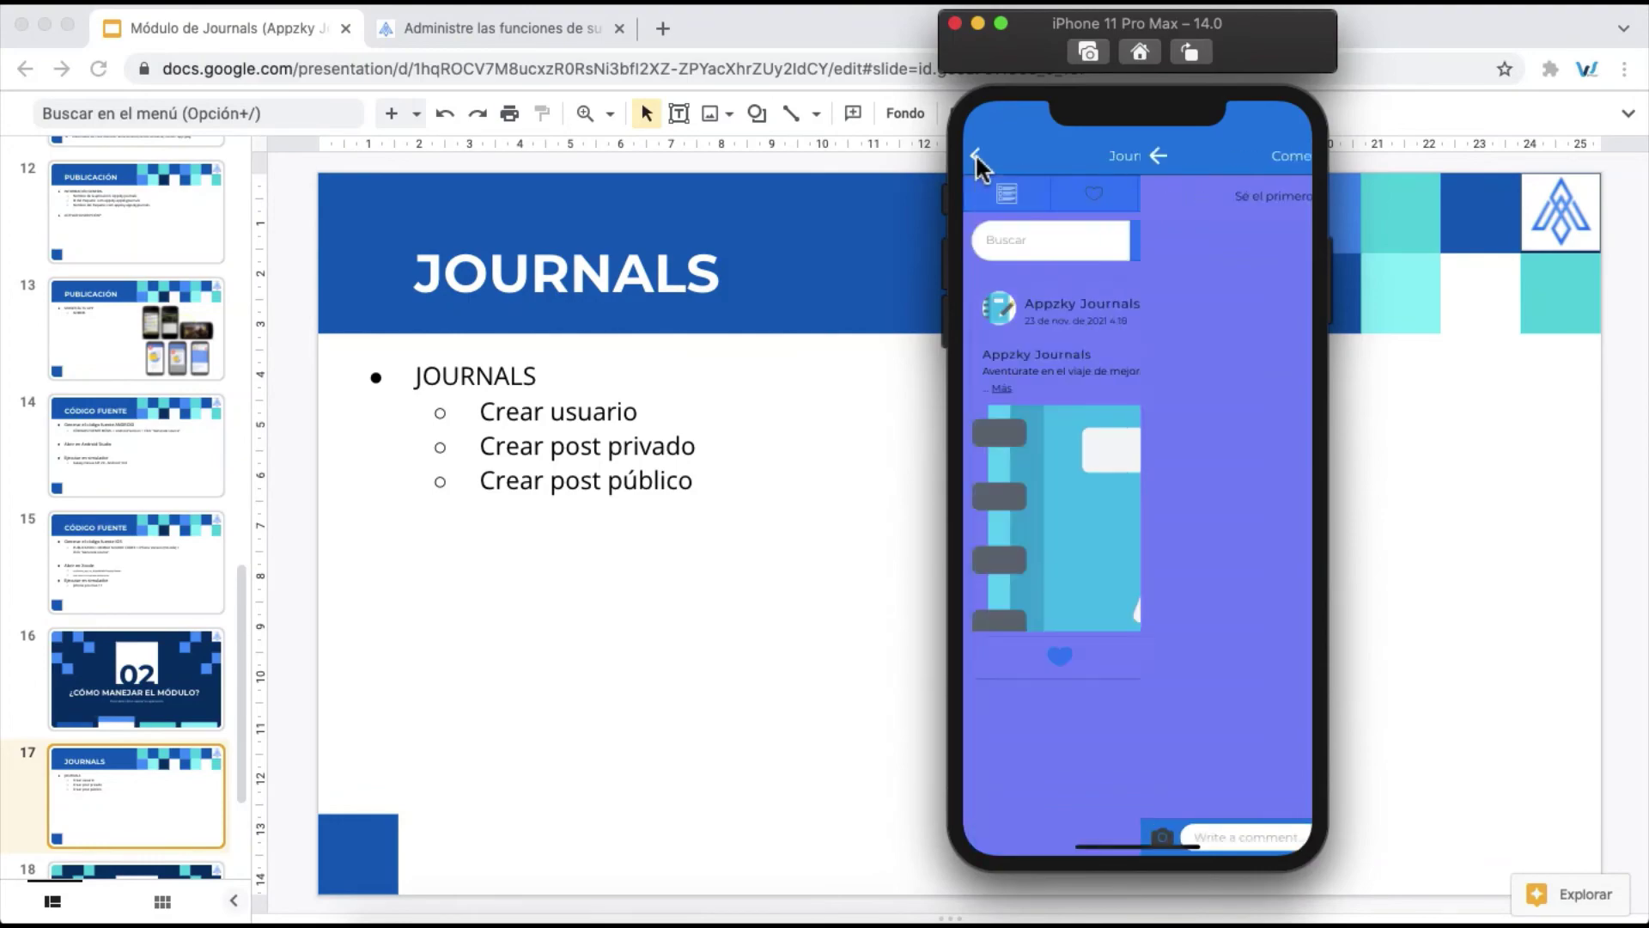
pyautogui.click(544, 35)
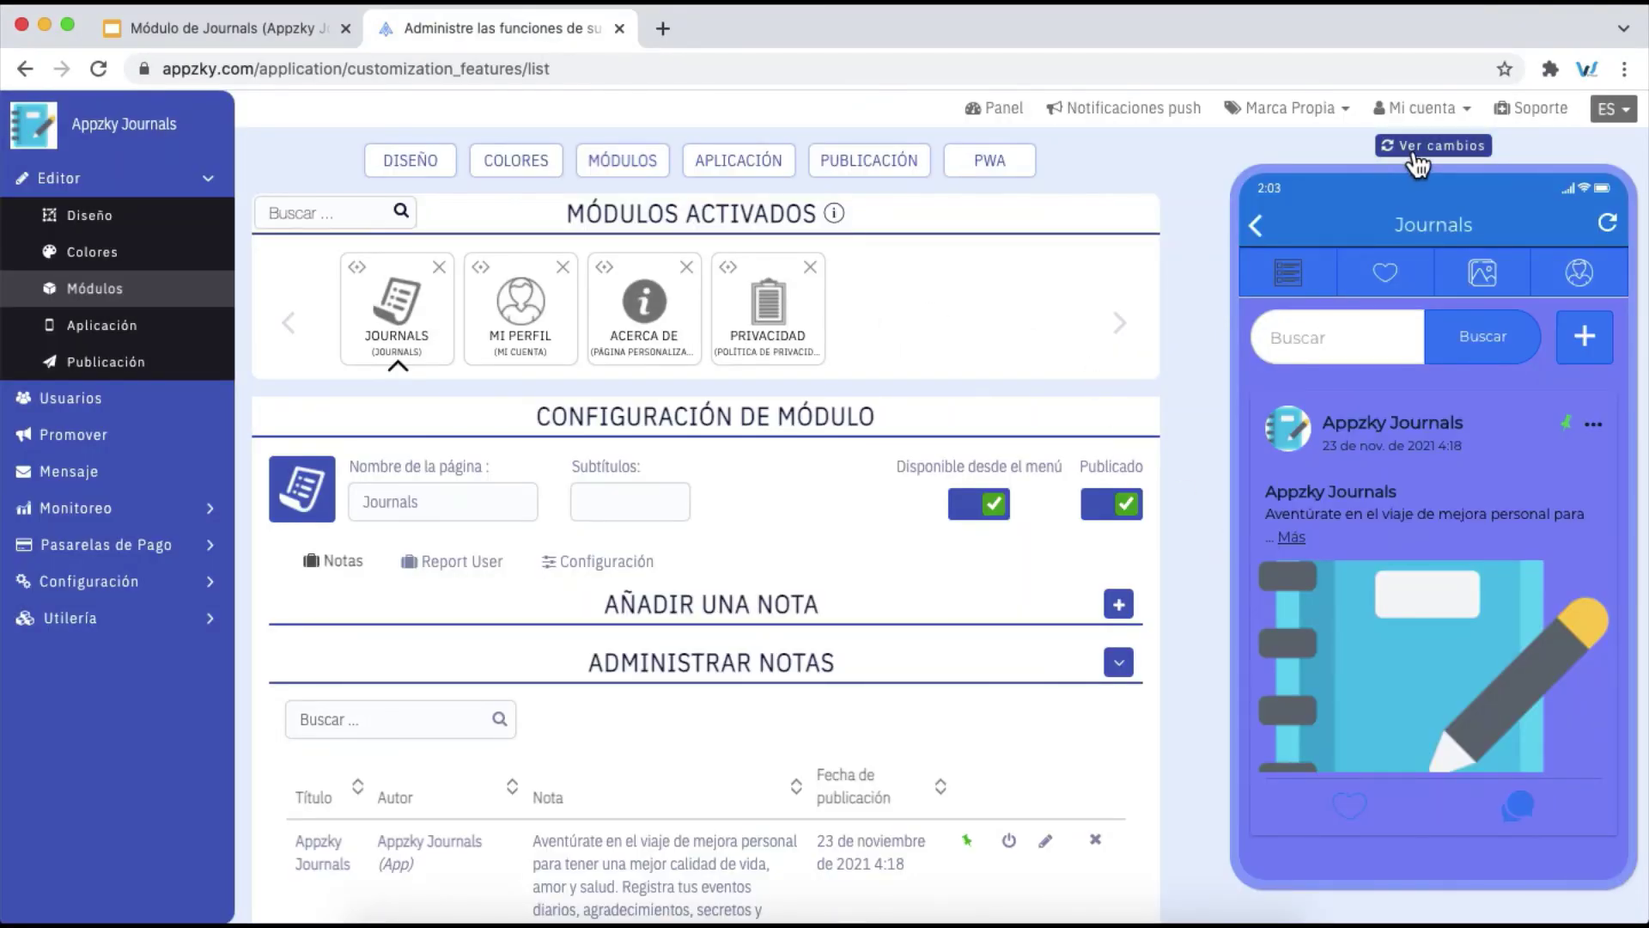
# - Reload the phone preview and open the Appzky Journals post's comments in its Journals module
pyautogui.click(1426, 148)
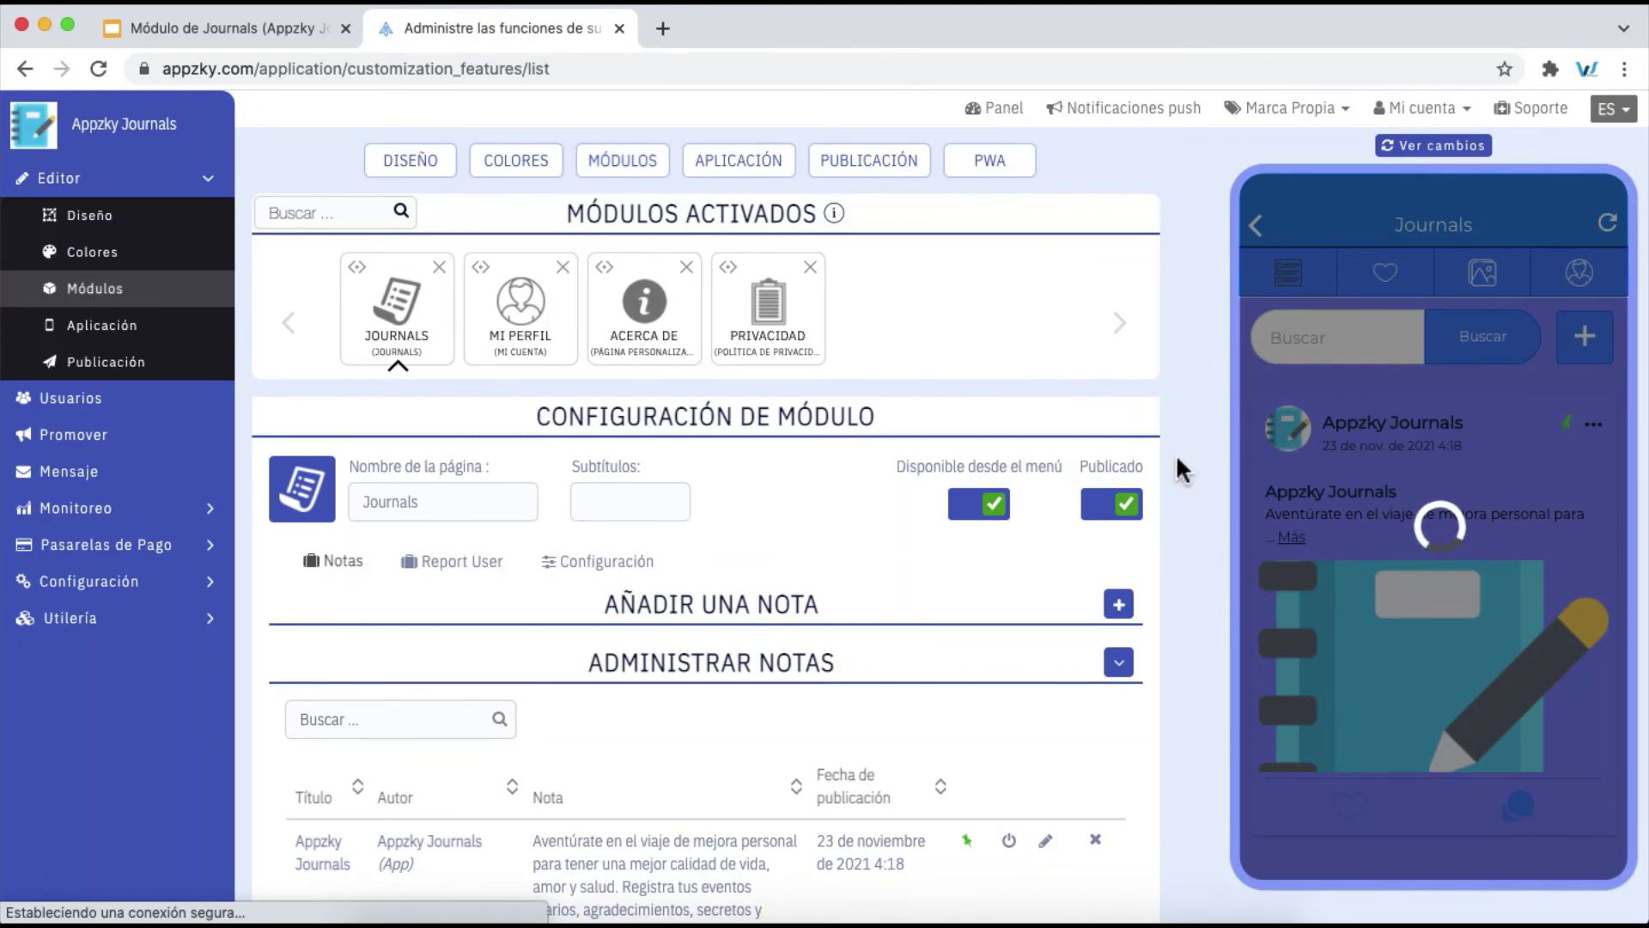
pyautogui.scroll(-3, 1177, 456)
pyautogui.scroll(-2, 1177, 454)
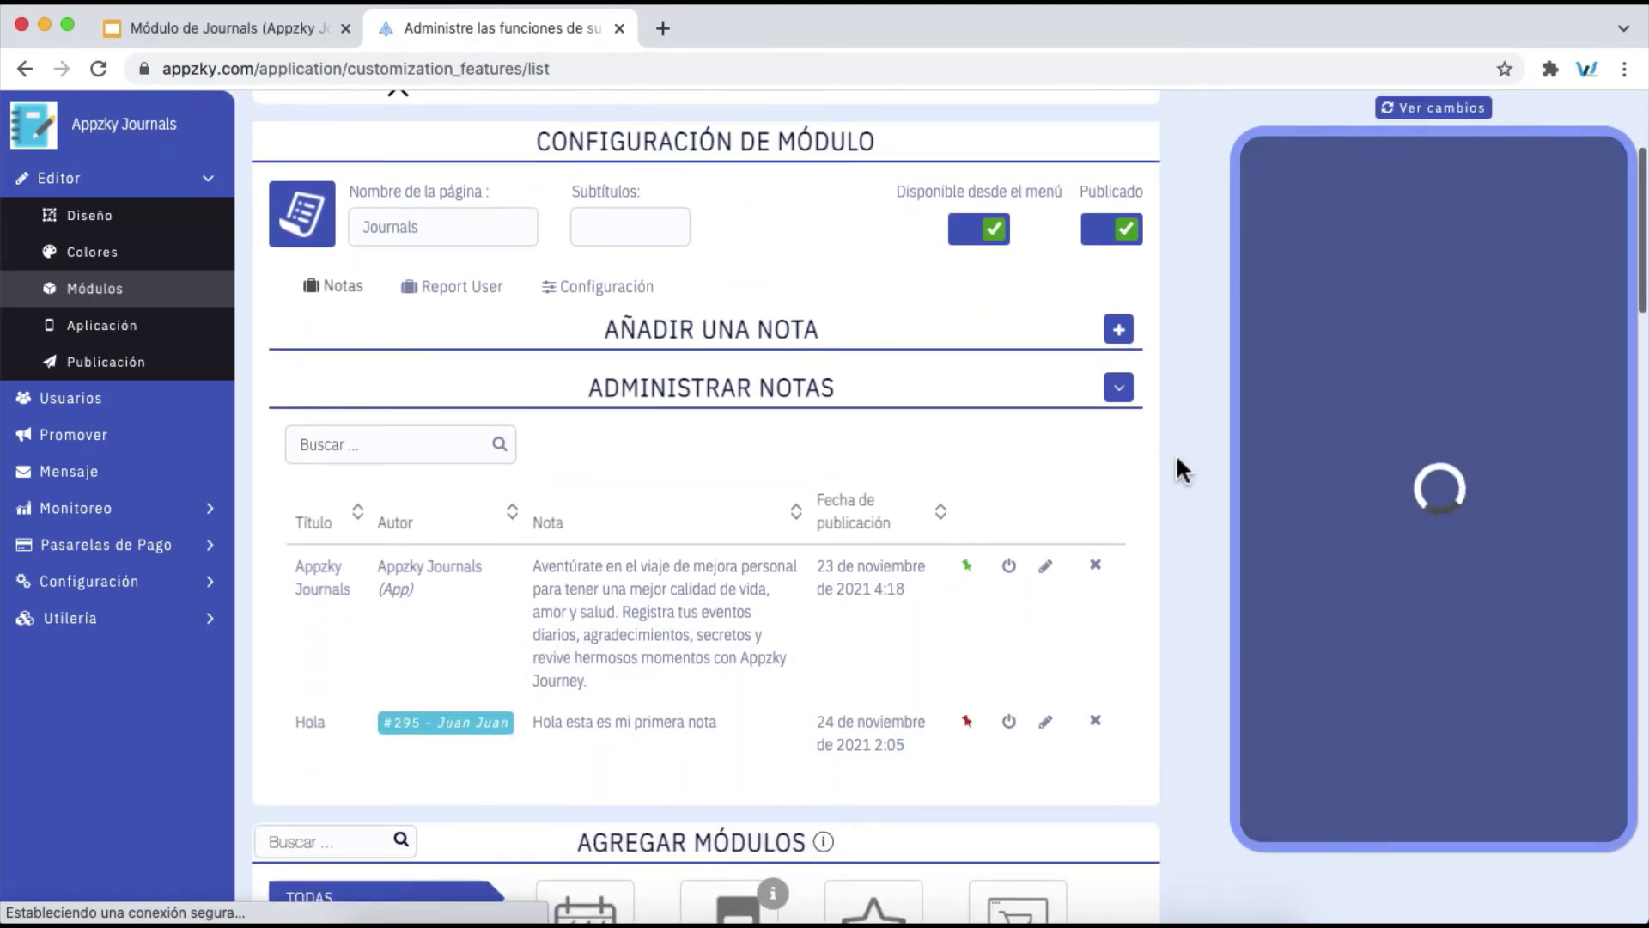
pyautogui.scroll(3, 1176, 454)
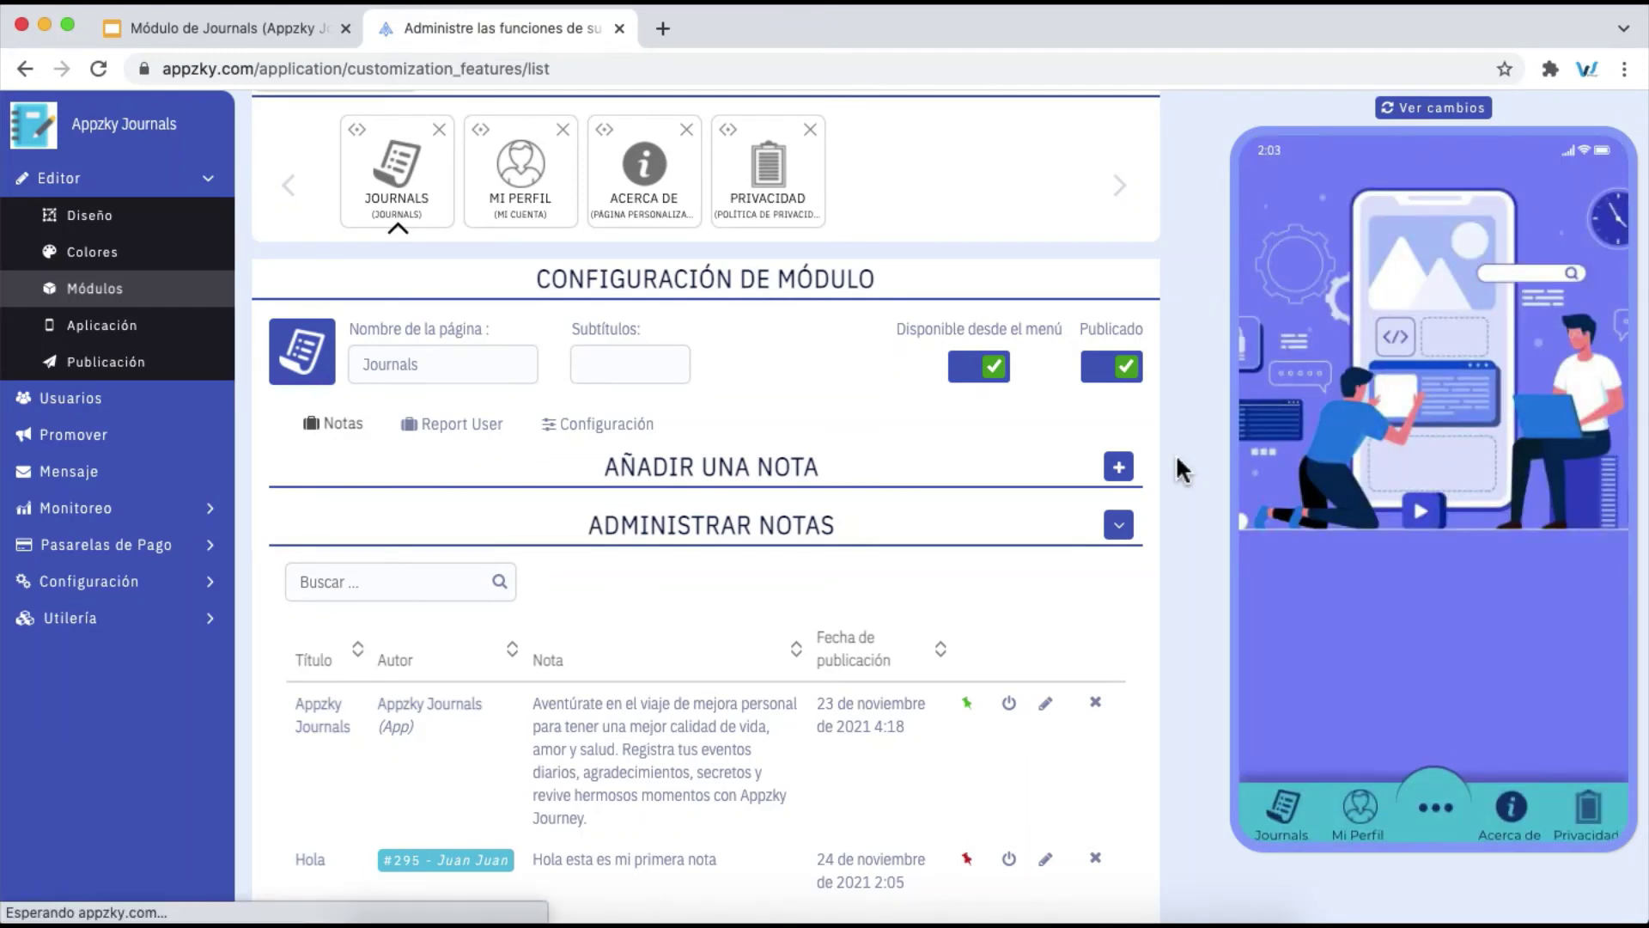
pyautogui.click(1284, 800)
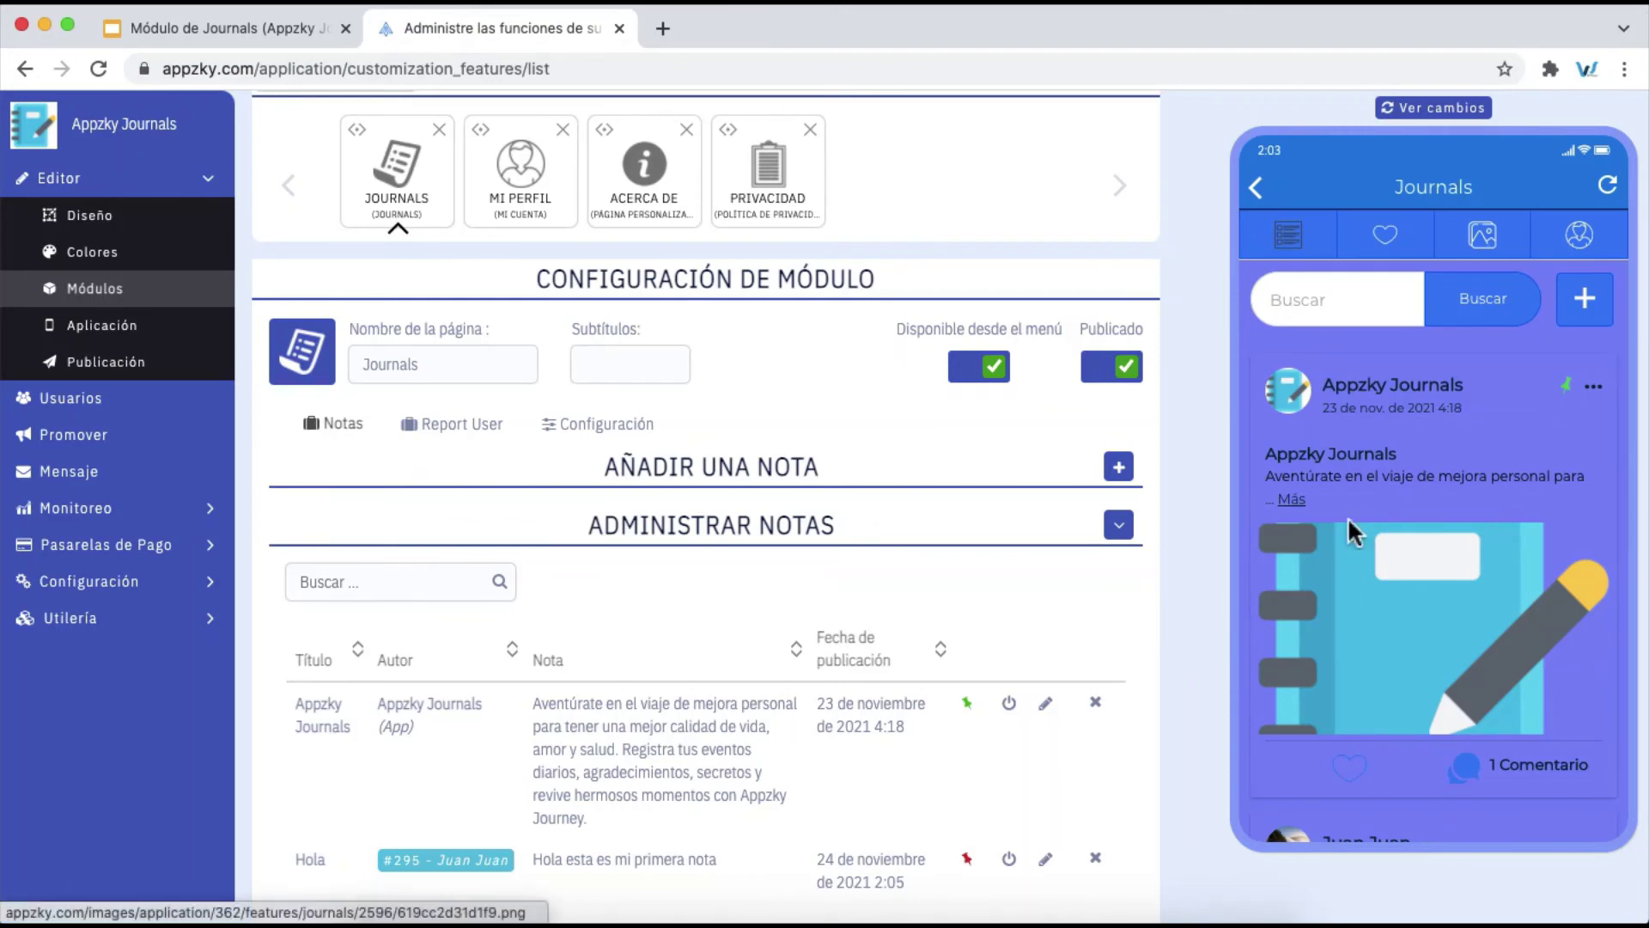
pyautogui.click(1512, 765)
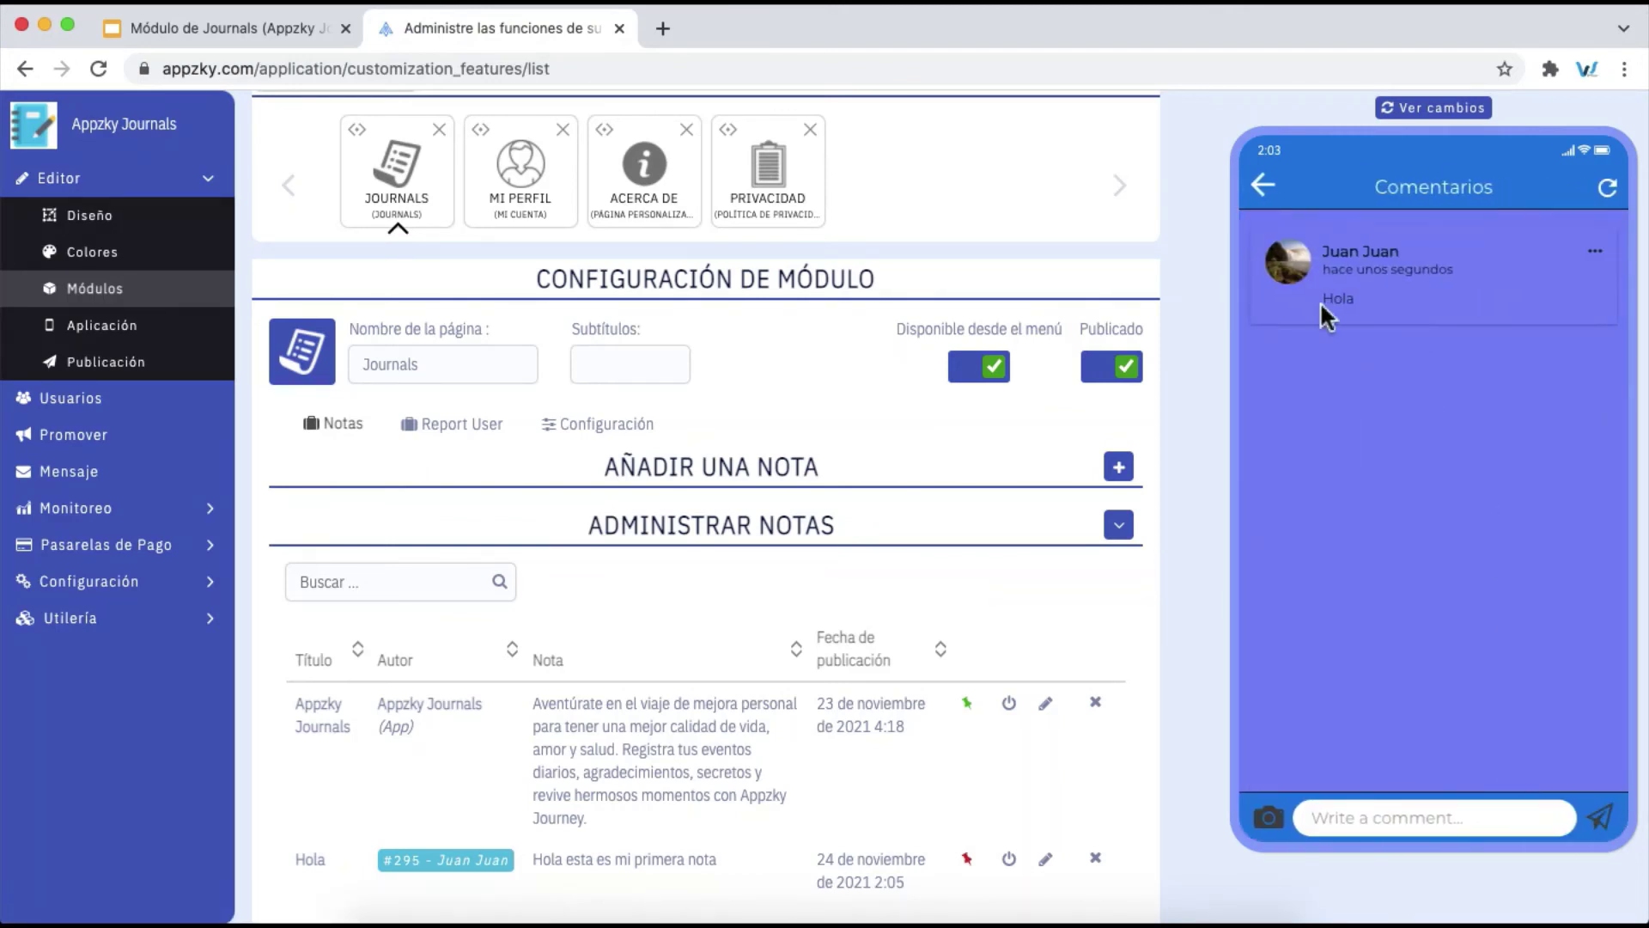
# - Inspect the options for the 'Hola' comment in the preview, then go back to the feed
pyautogui.click(691, 921)
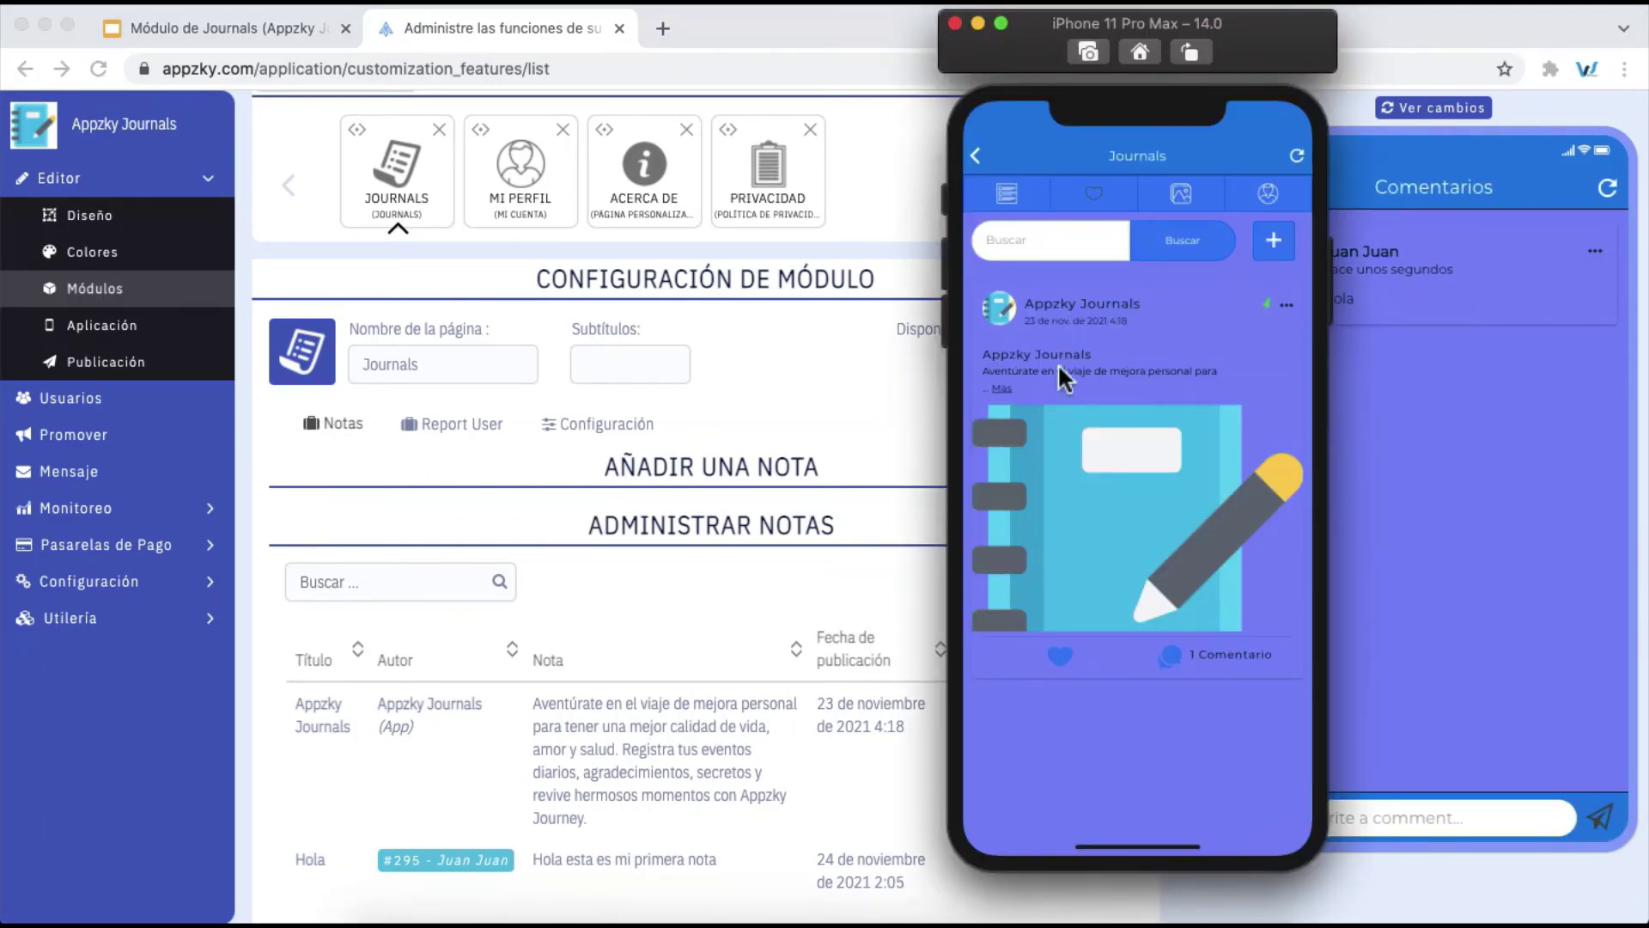
pyautogui.click(909, 419)
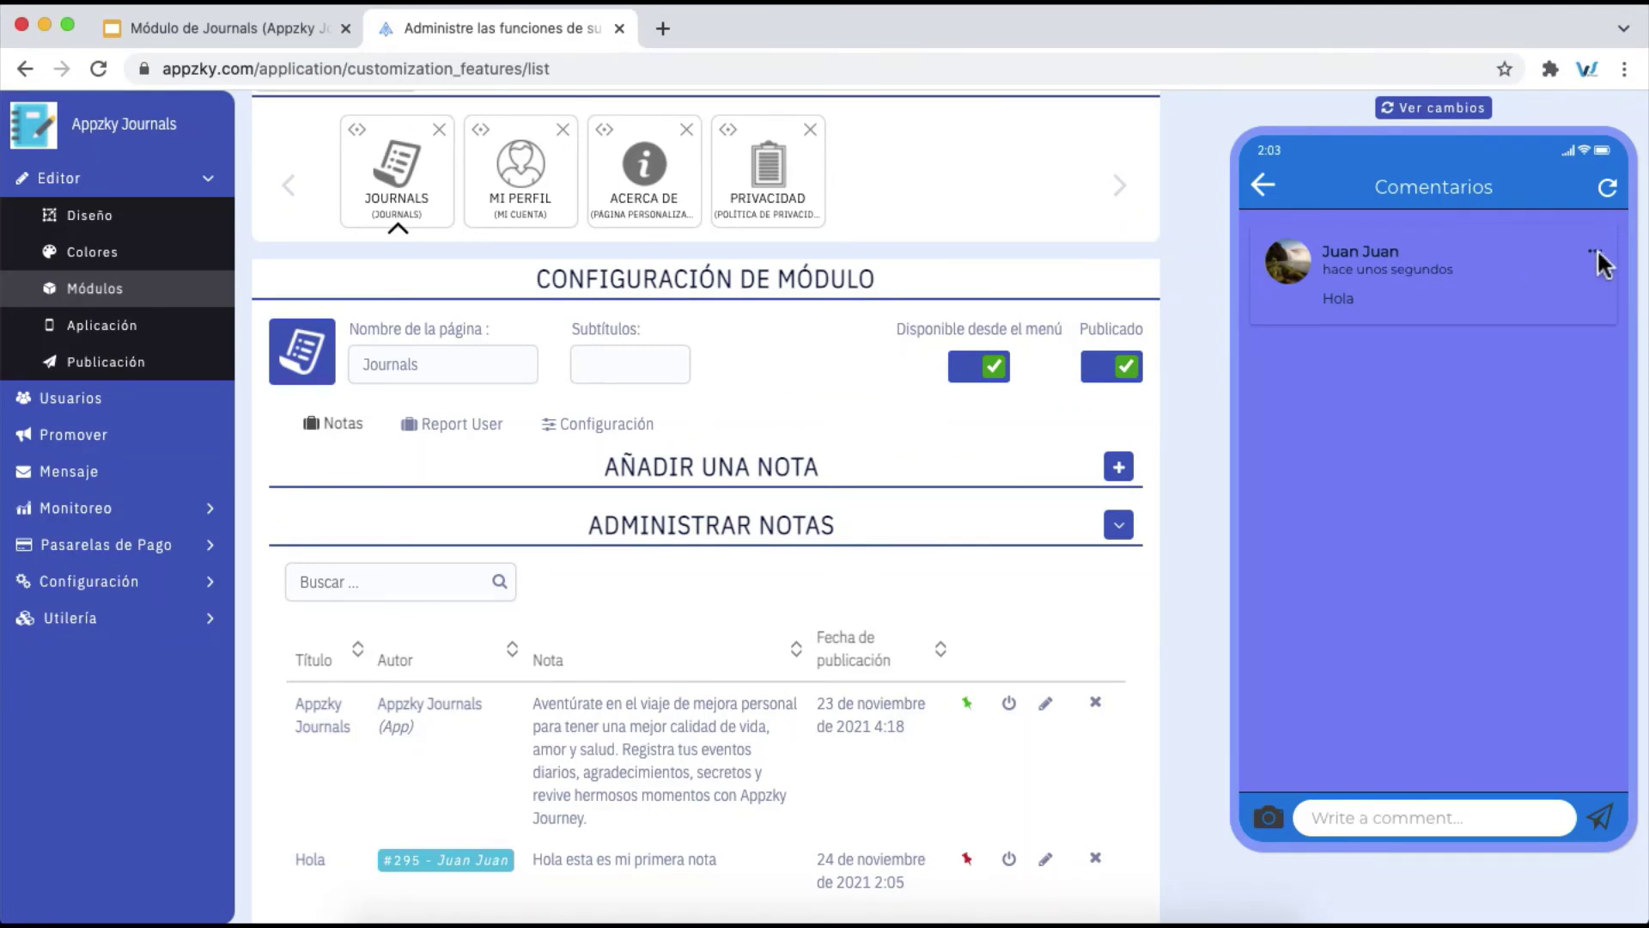
pyautogui.click(1595, 252)
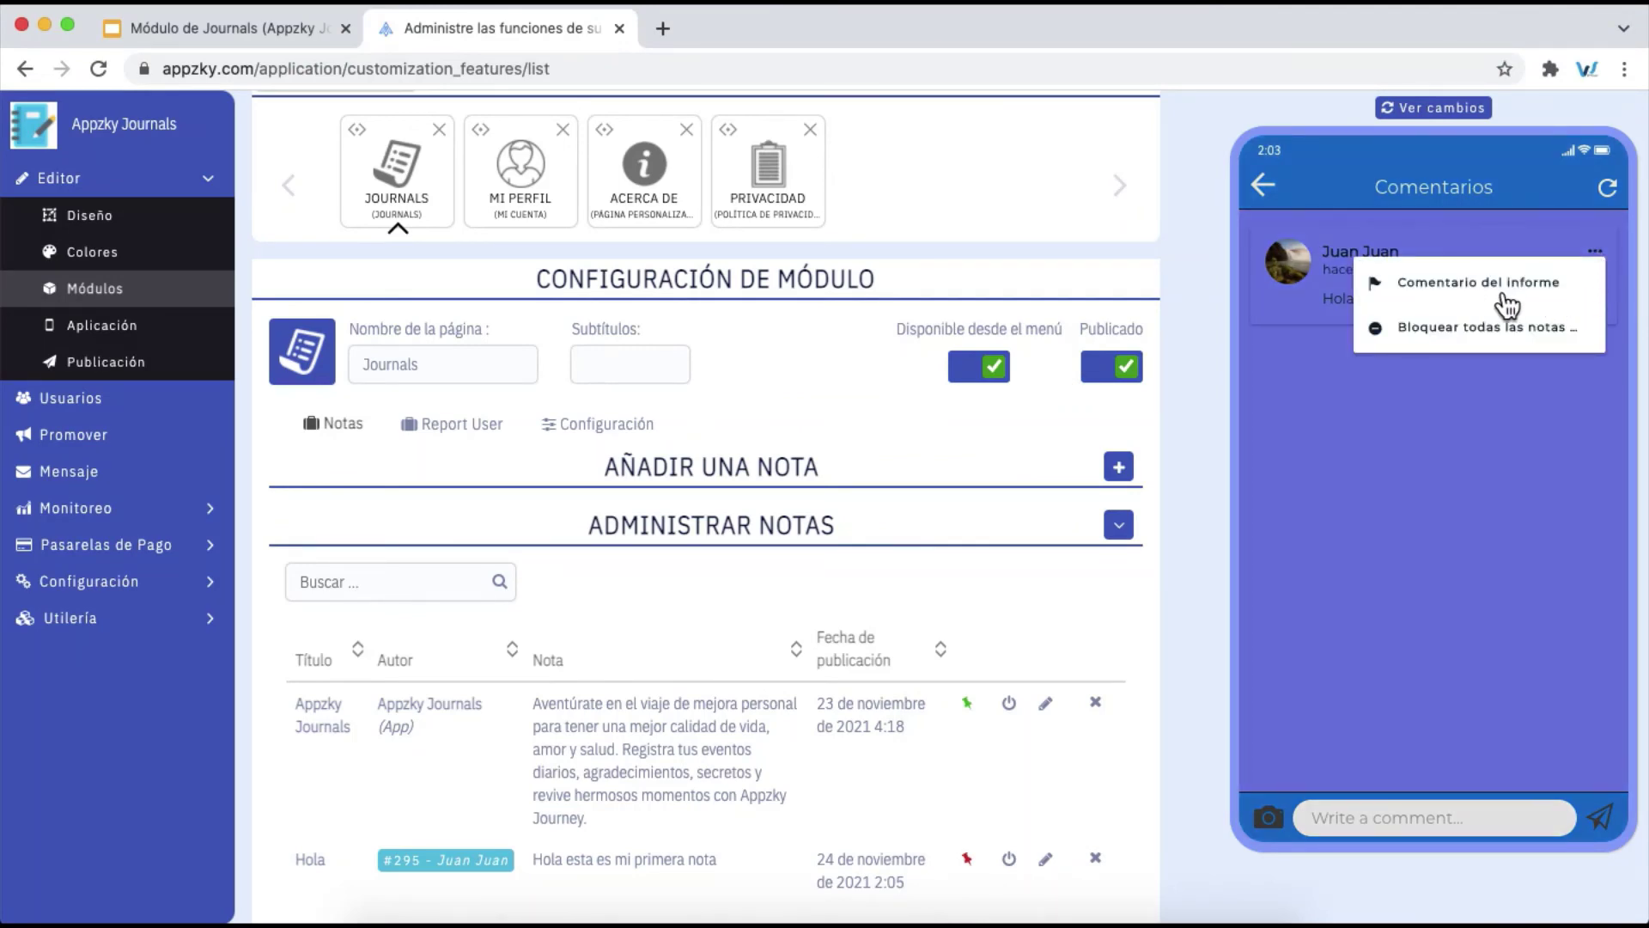
pyautogui.click(1497, 465)
pyautogui.click(1263, 184)
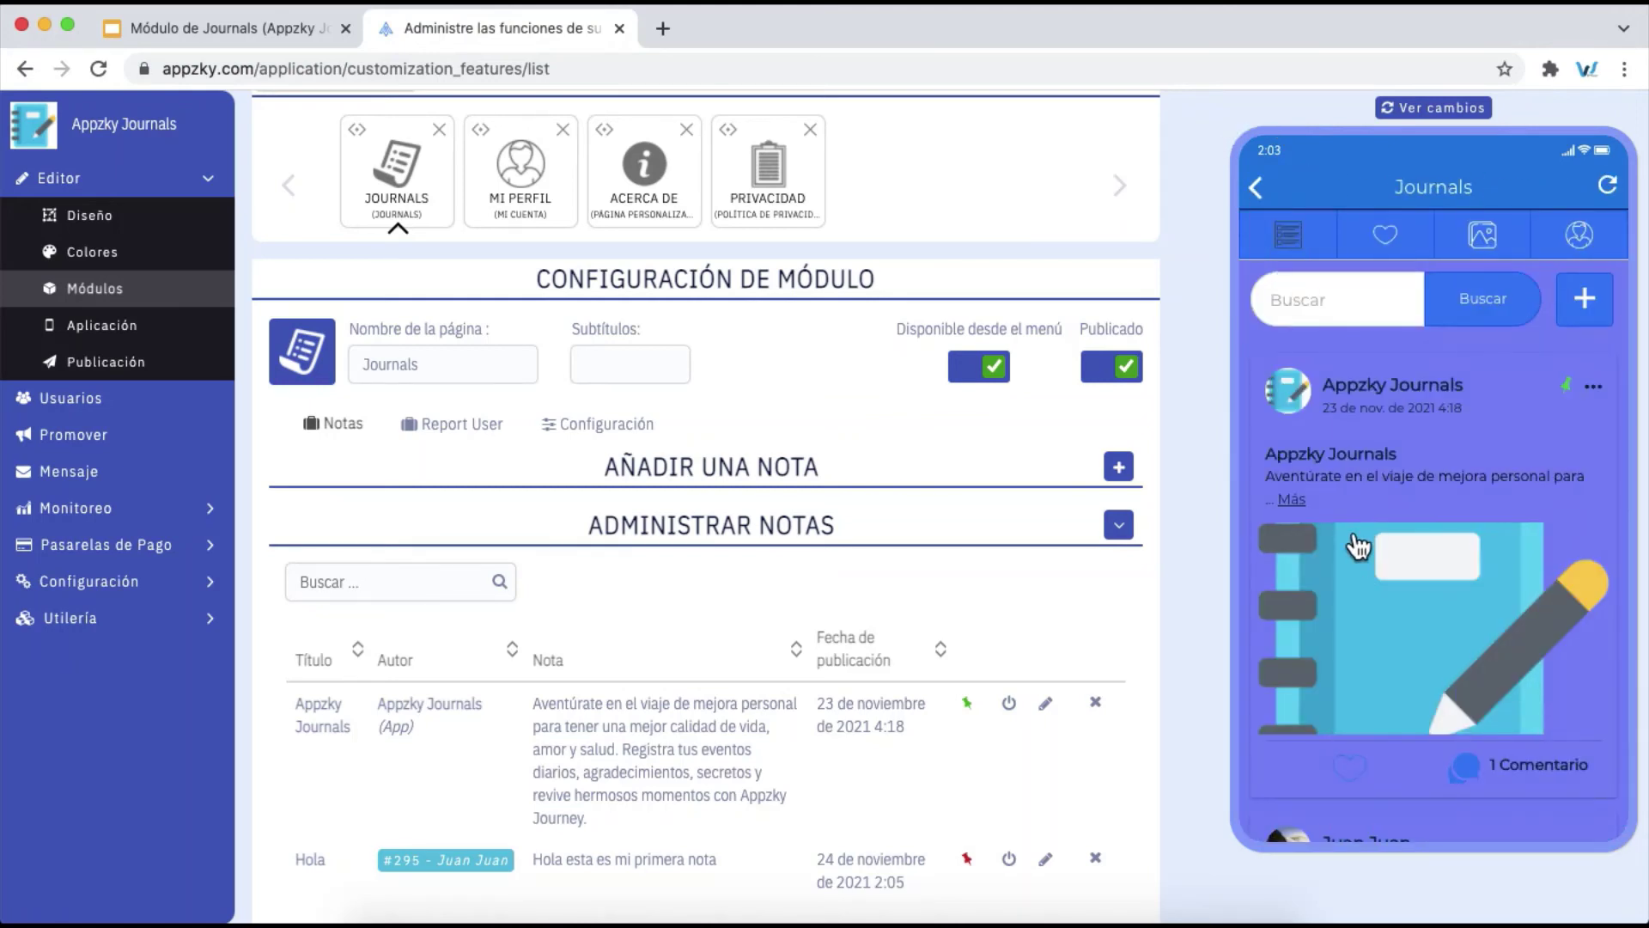
# - Browse the preview's favourites and image gallery views, then return to the post feed
pyautogui.scroll(-5, 1357, 546)
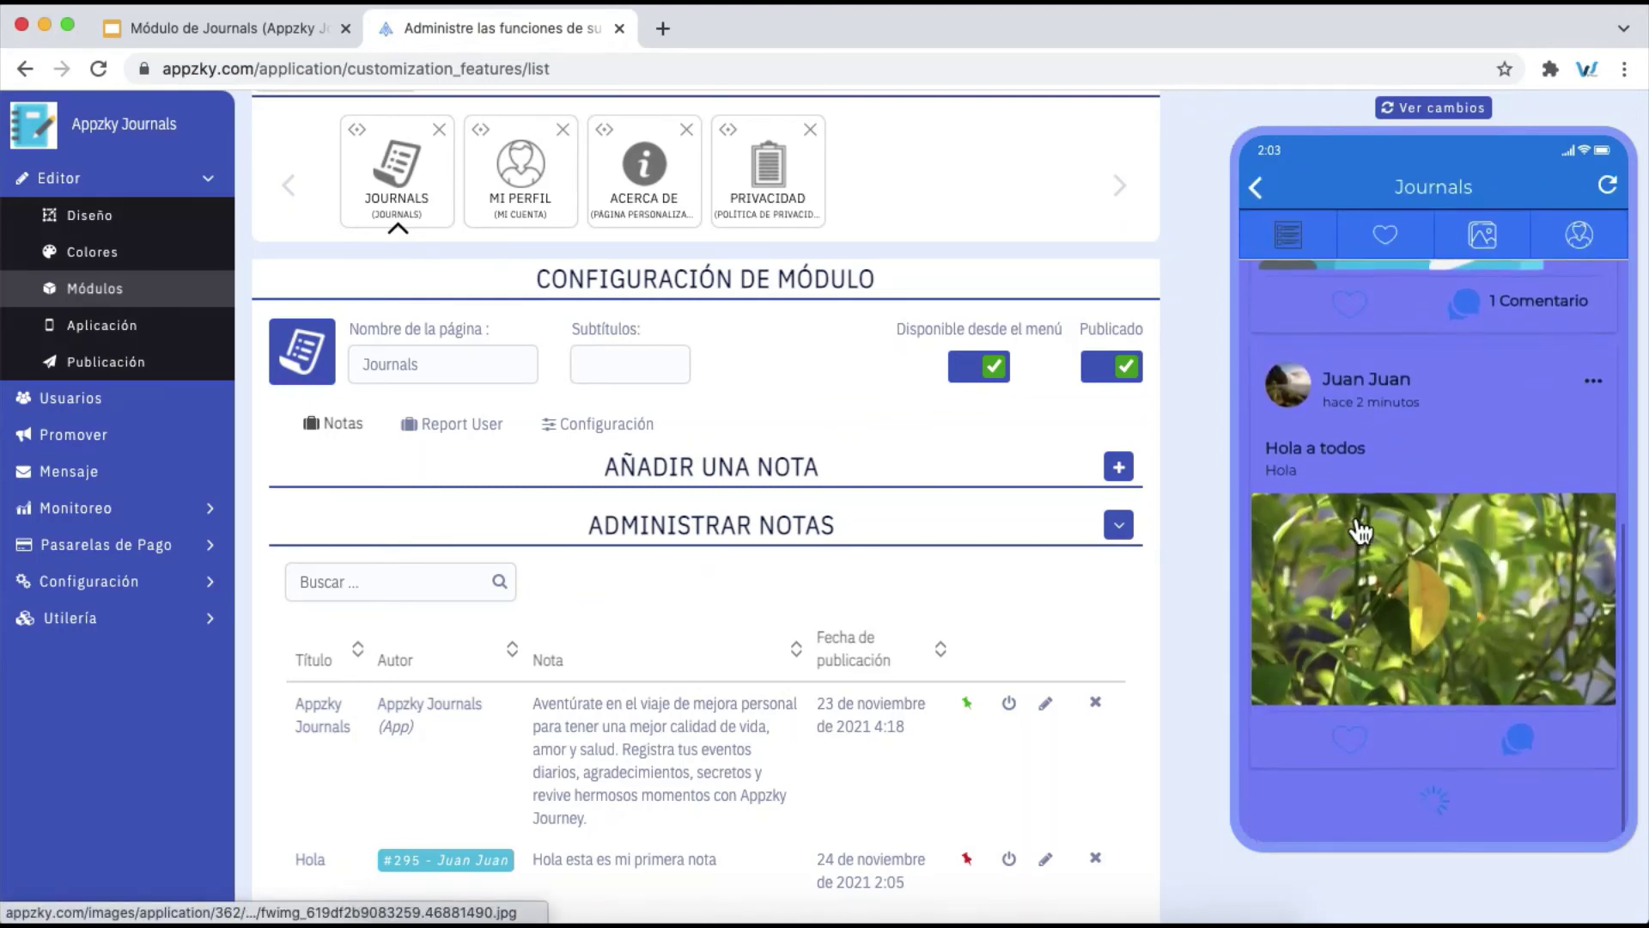
pyautogui.scroll(8, 1366, 541)
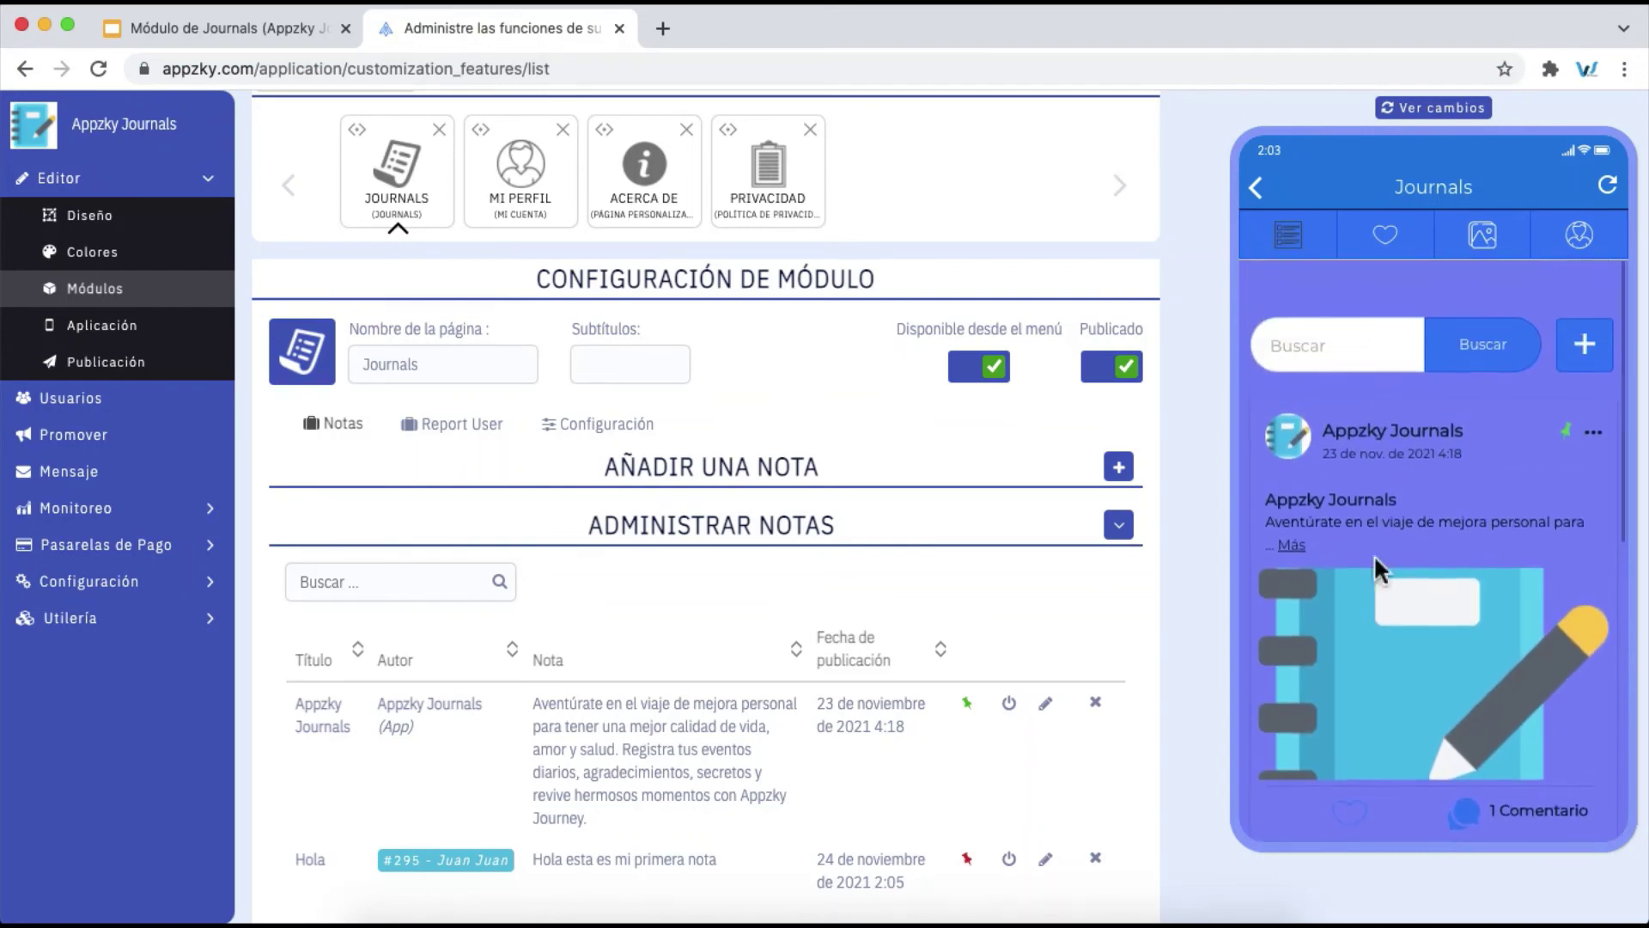
pyautogui.scroll(-5, 1374, 533)
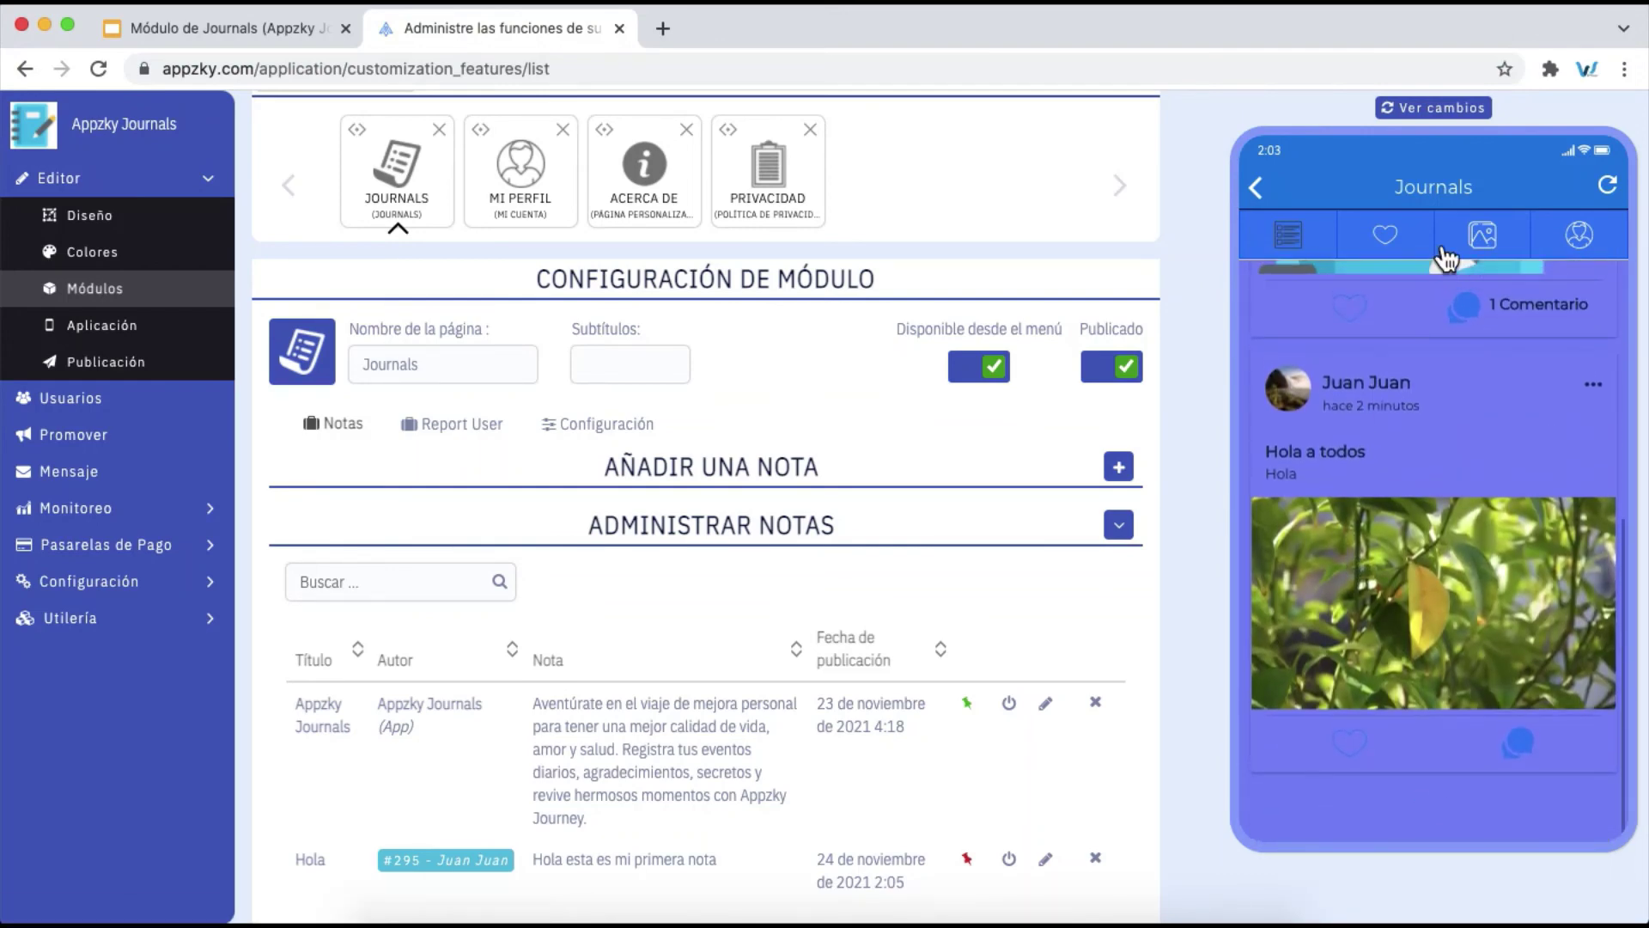
pyautogui.click(1421, 251)
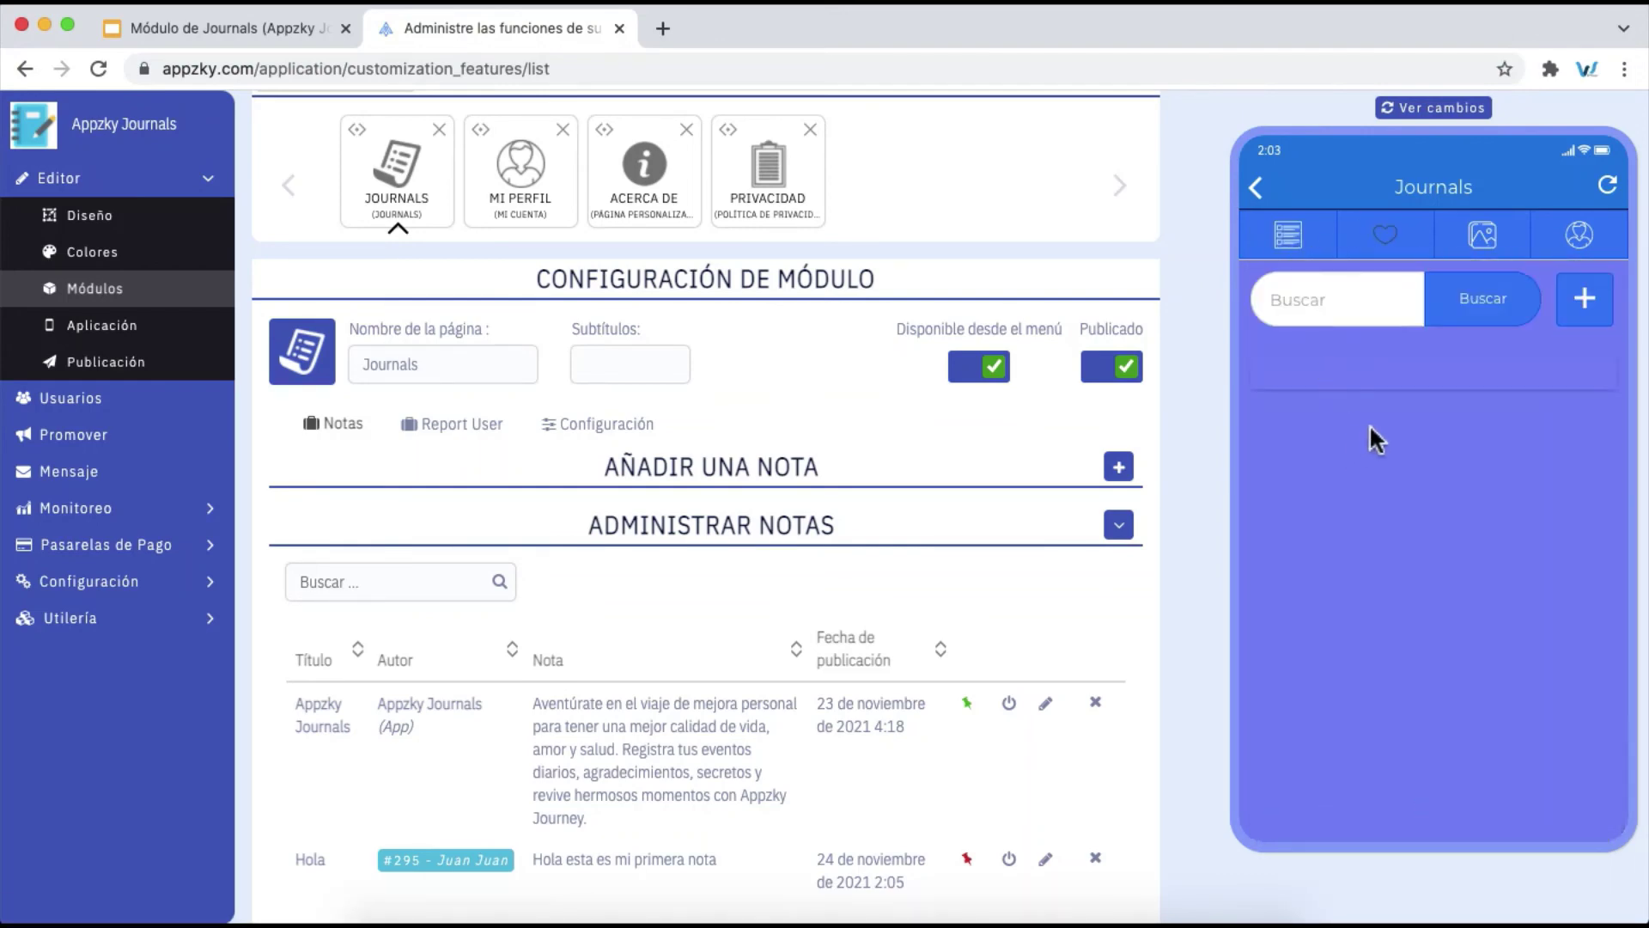
pyautogui.click(1477, 245)
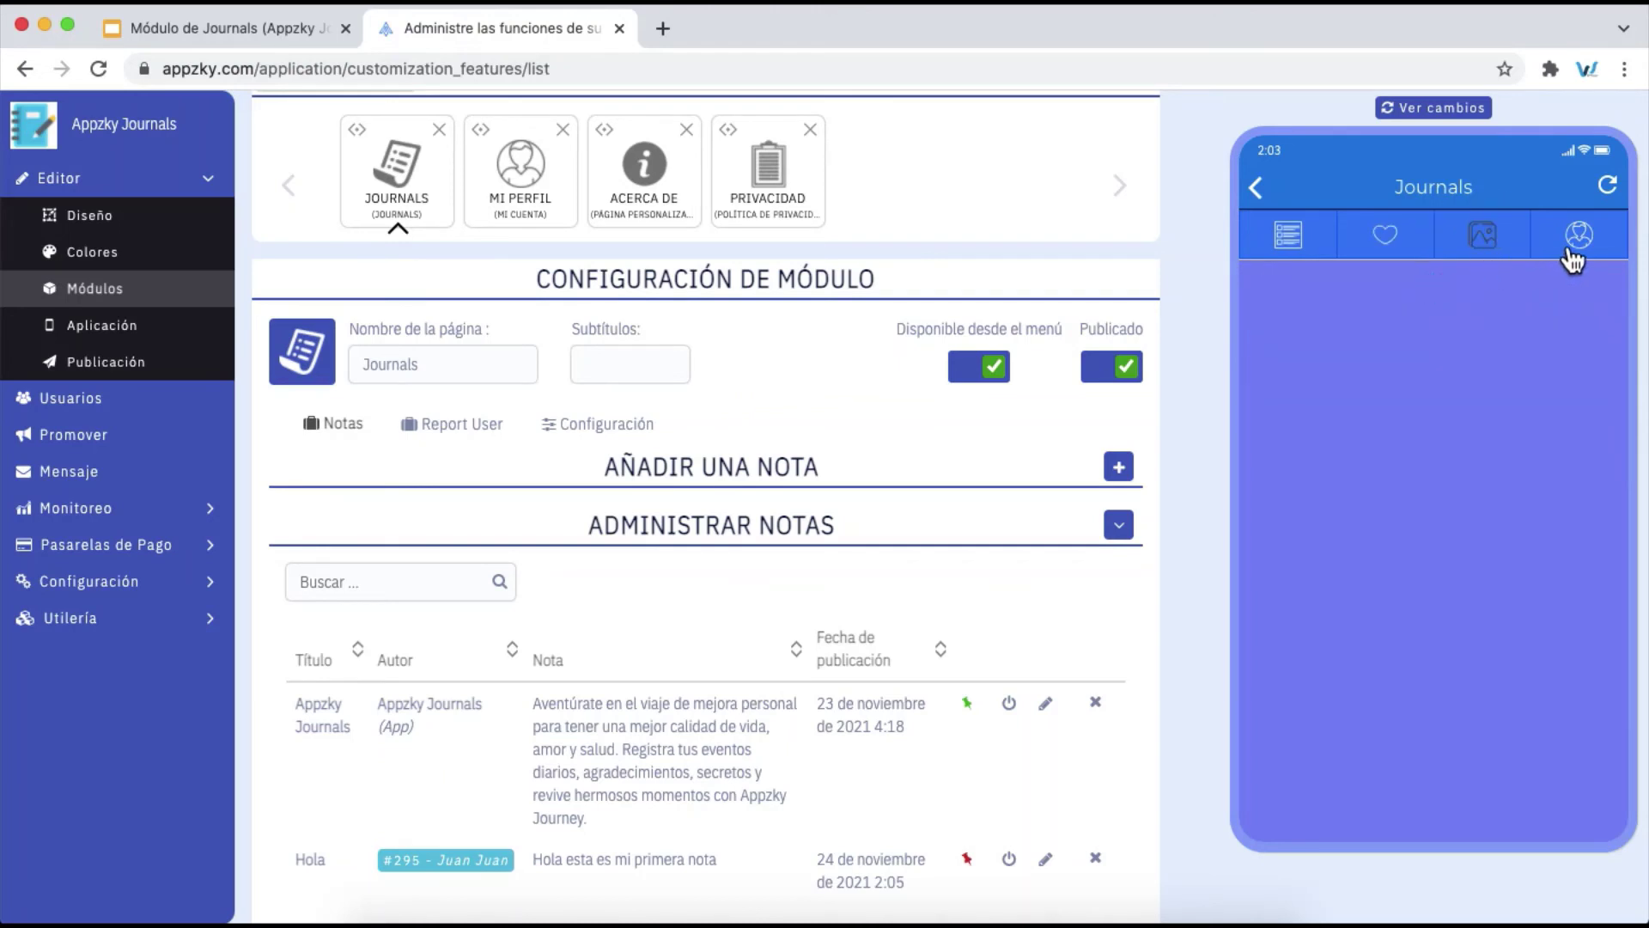
pyautogui.click(1295, 230)
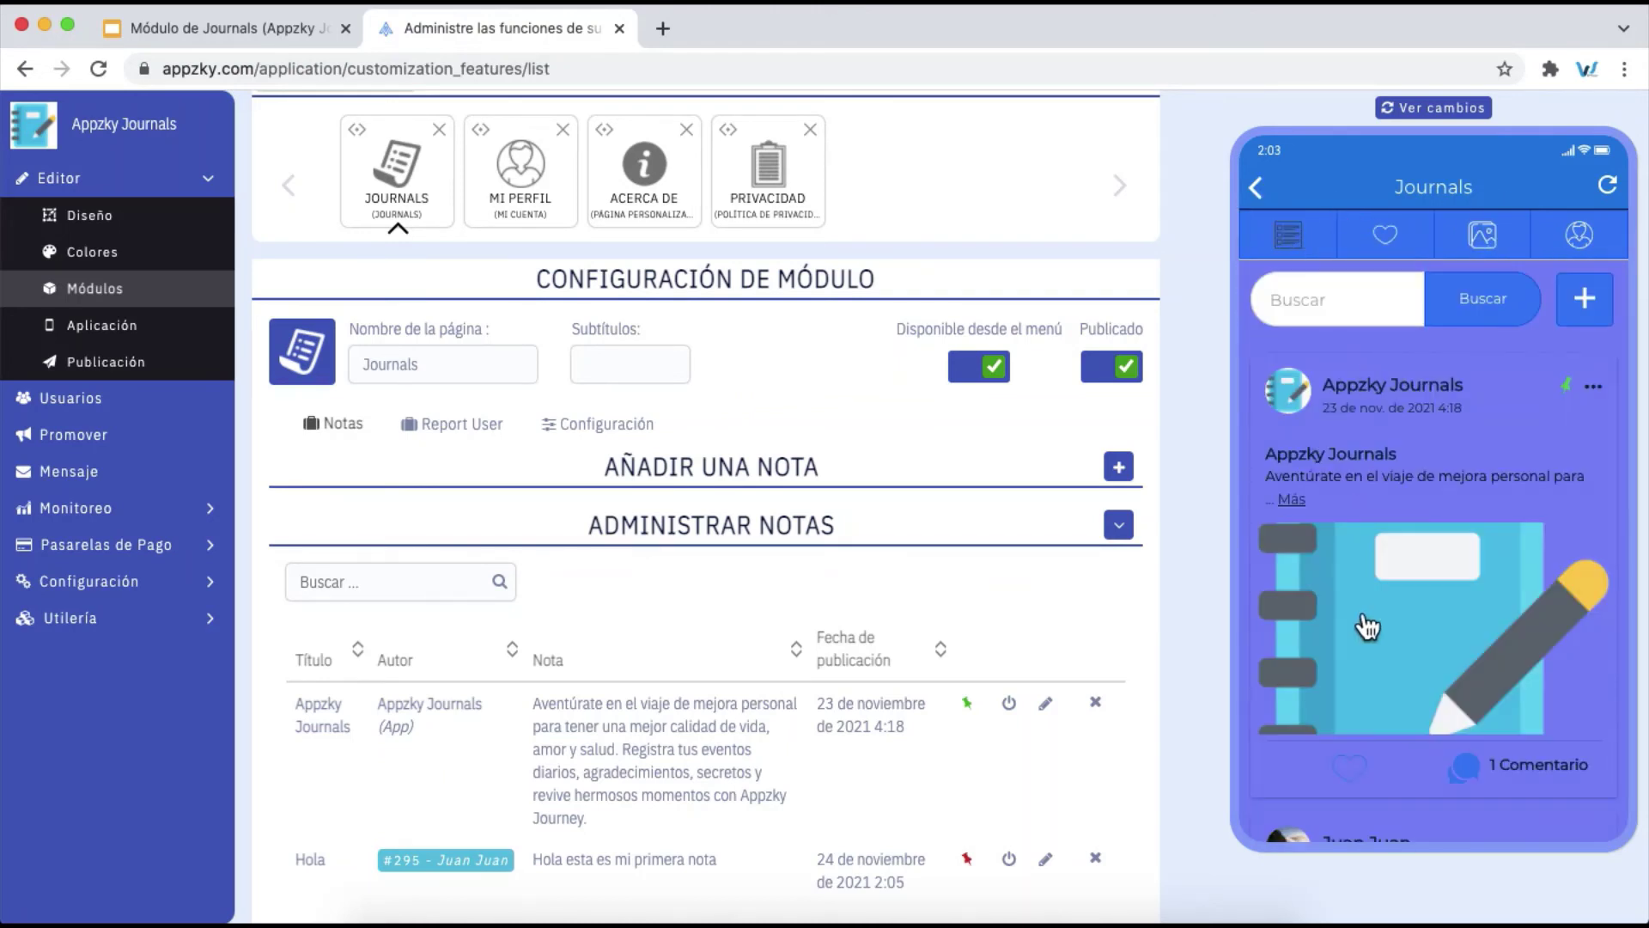
# - Like the 'Hola a todos' post and confirm it appears among the liked posts
pyautogui.scroll(-5, 1367, 627)
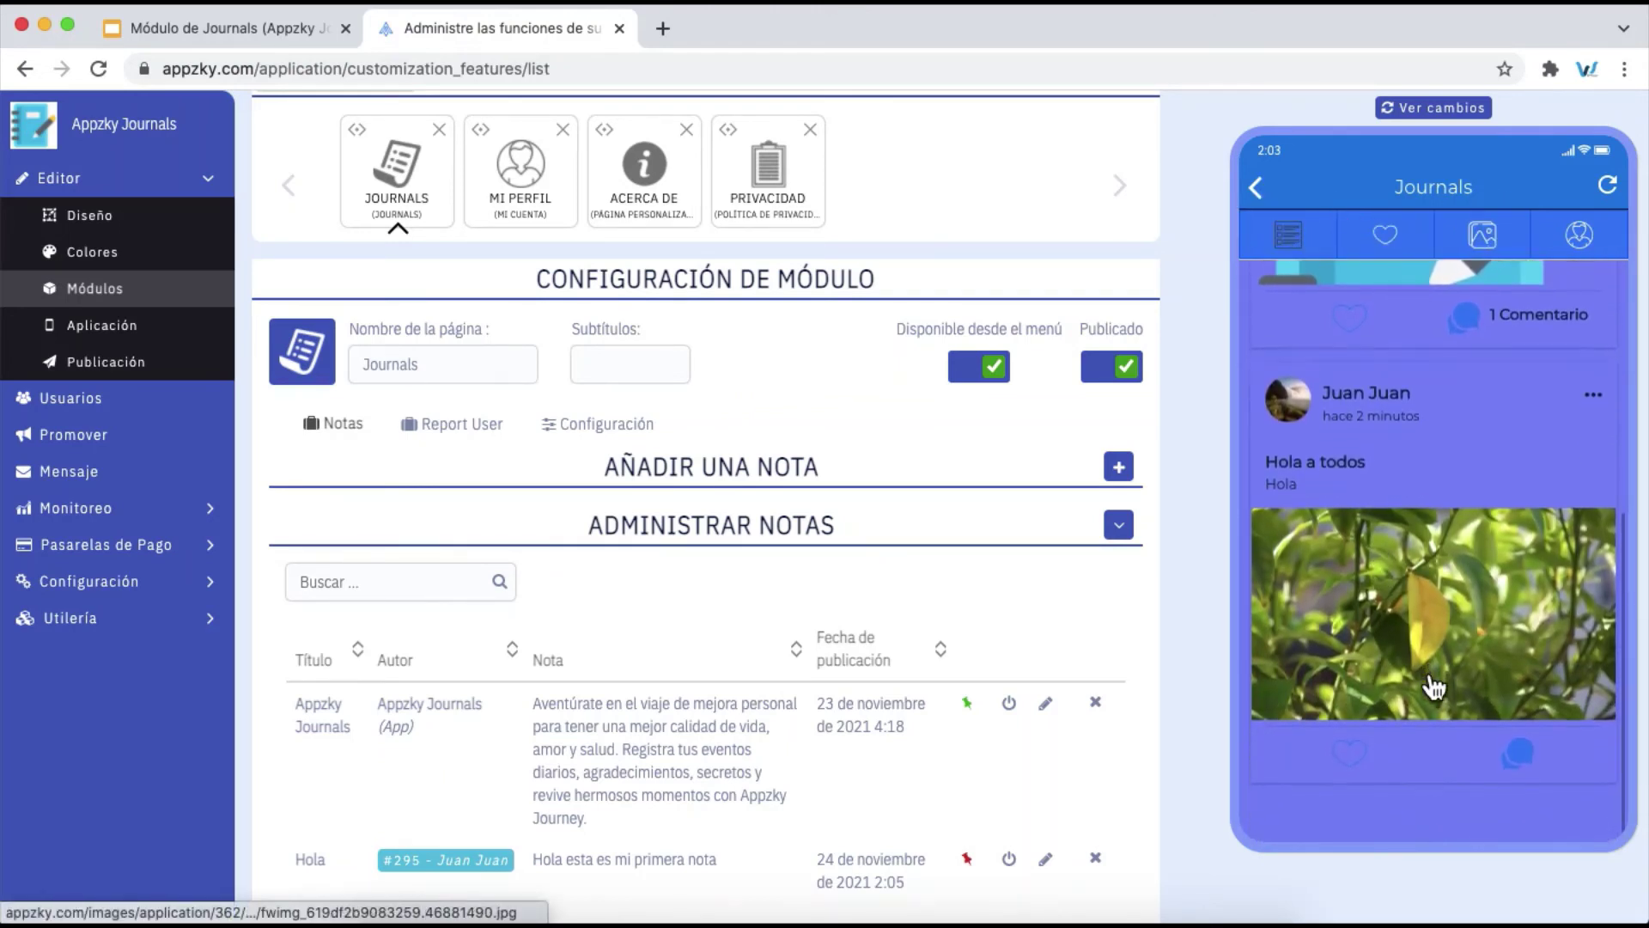
pyautogui.click(1346, 753)
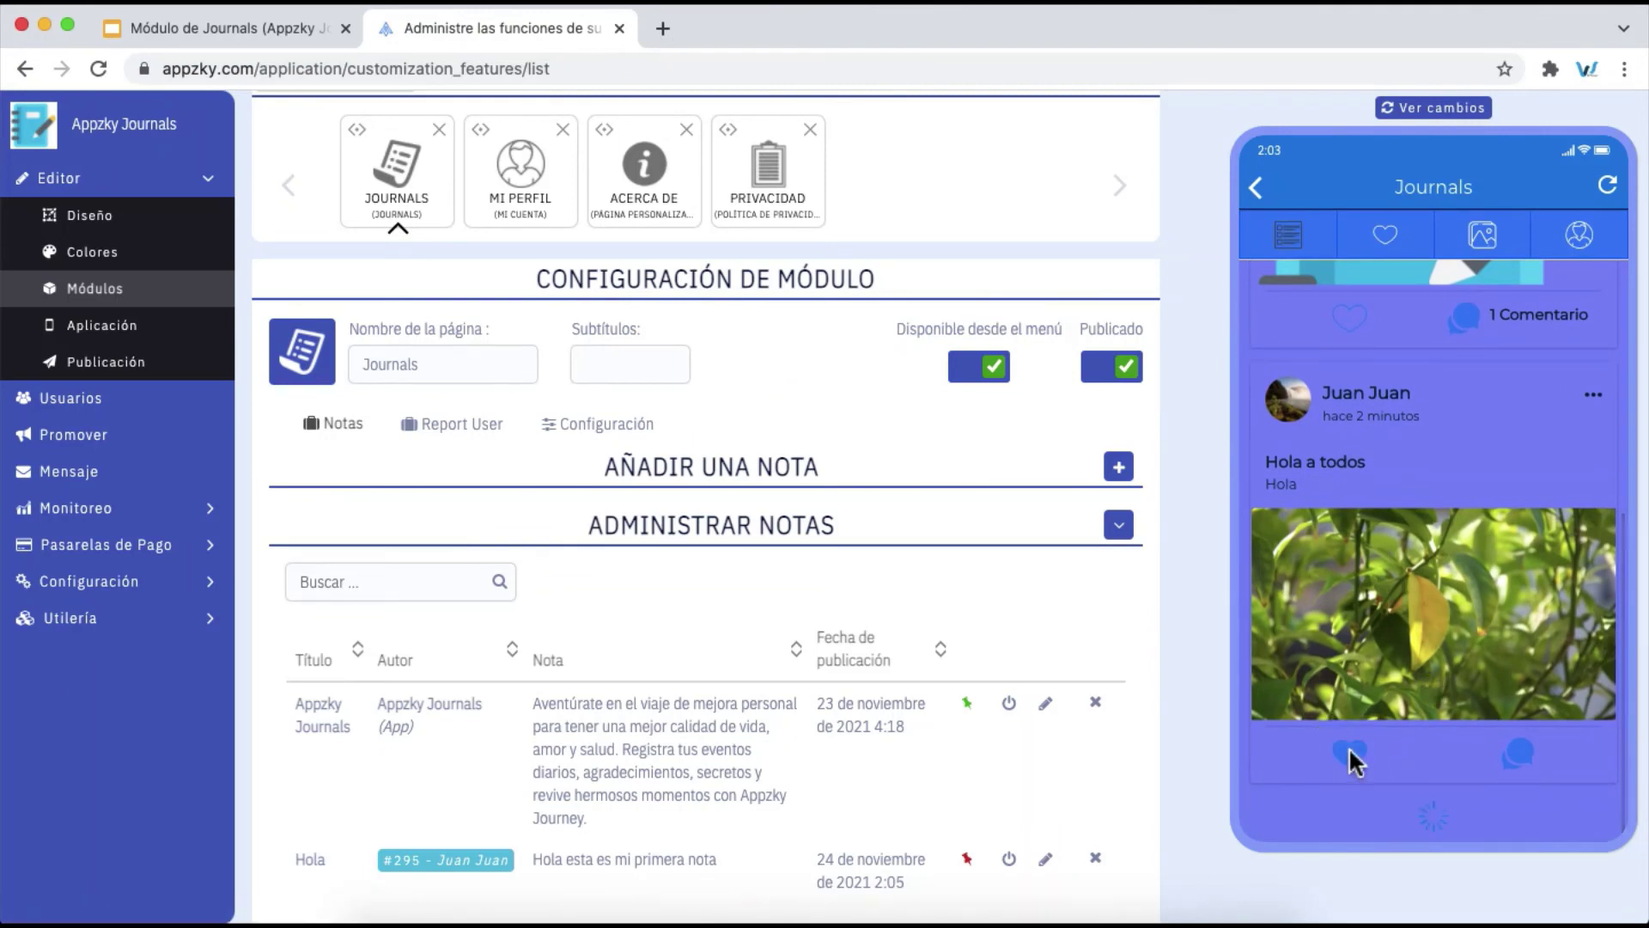
pyautogui.click(1396, 250)
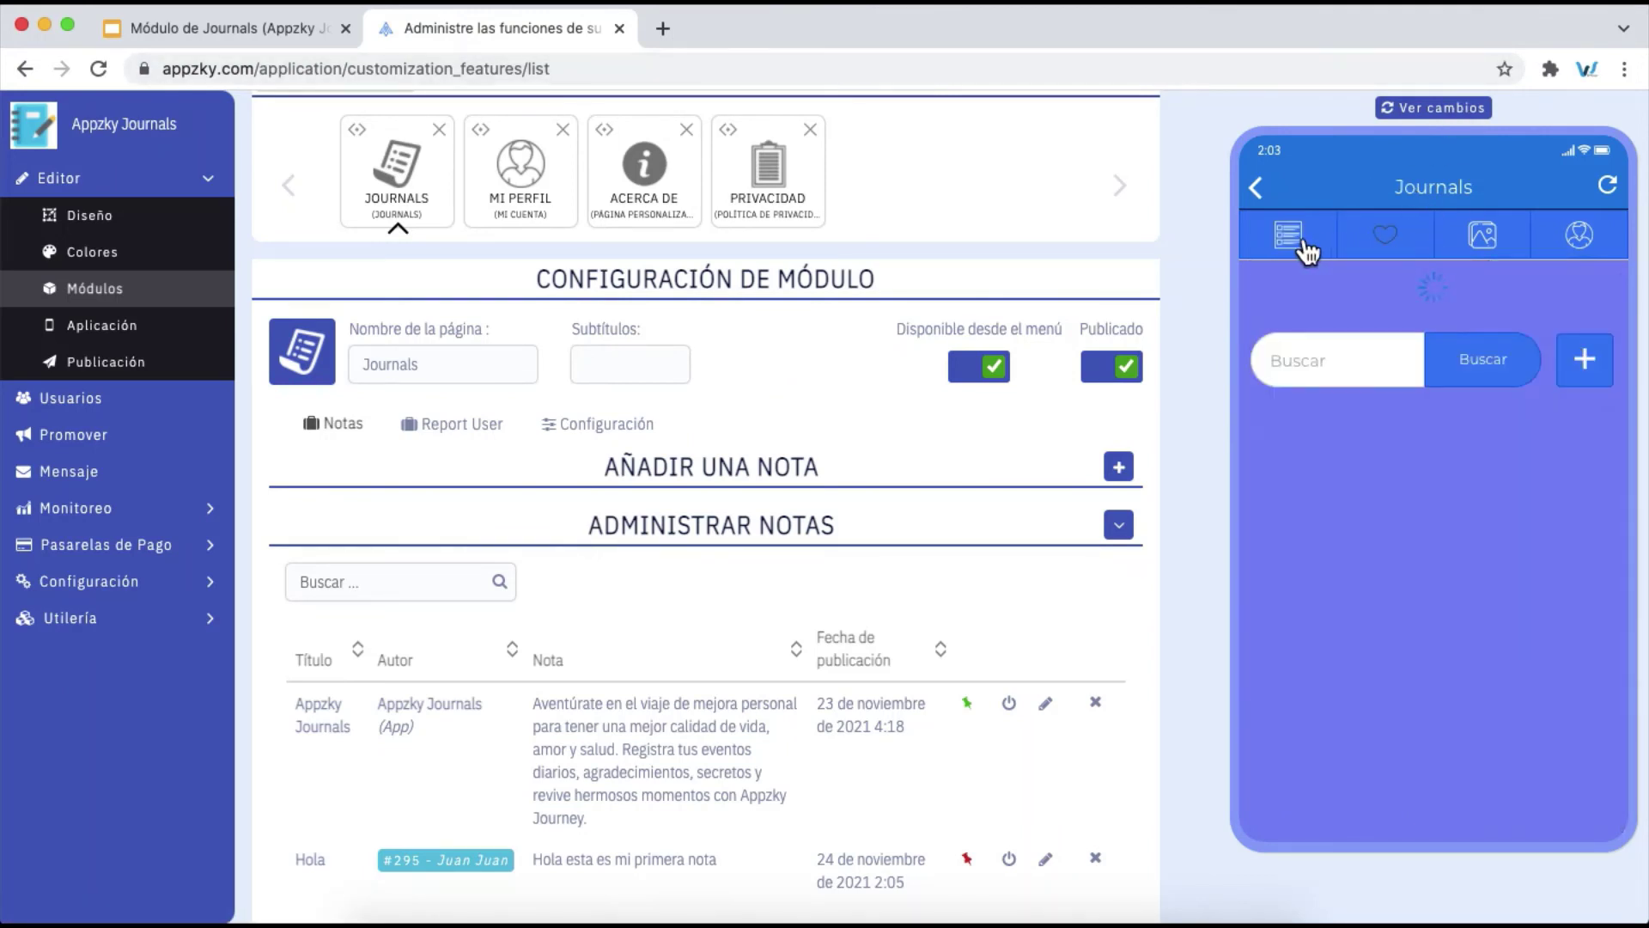
pyautogui.click(692, 908)
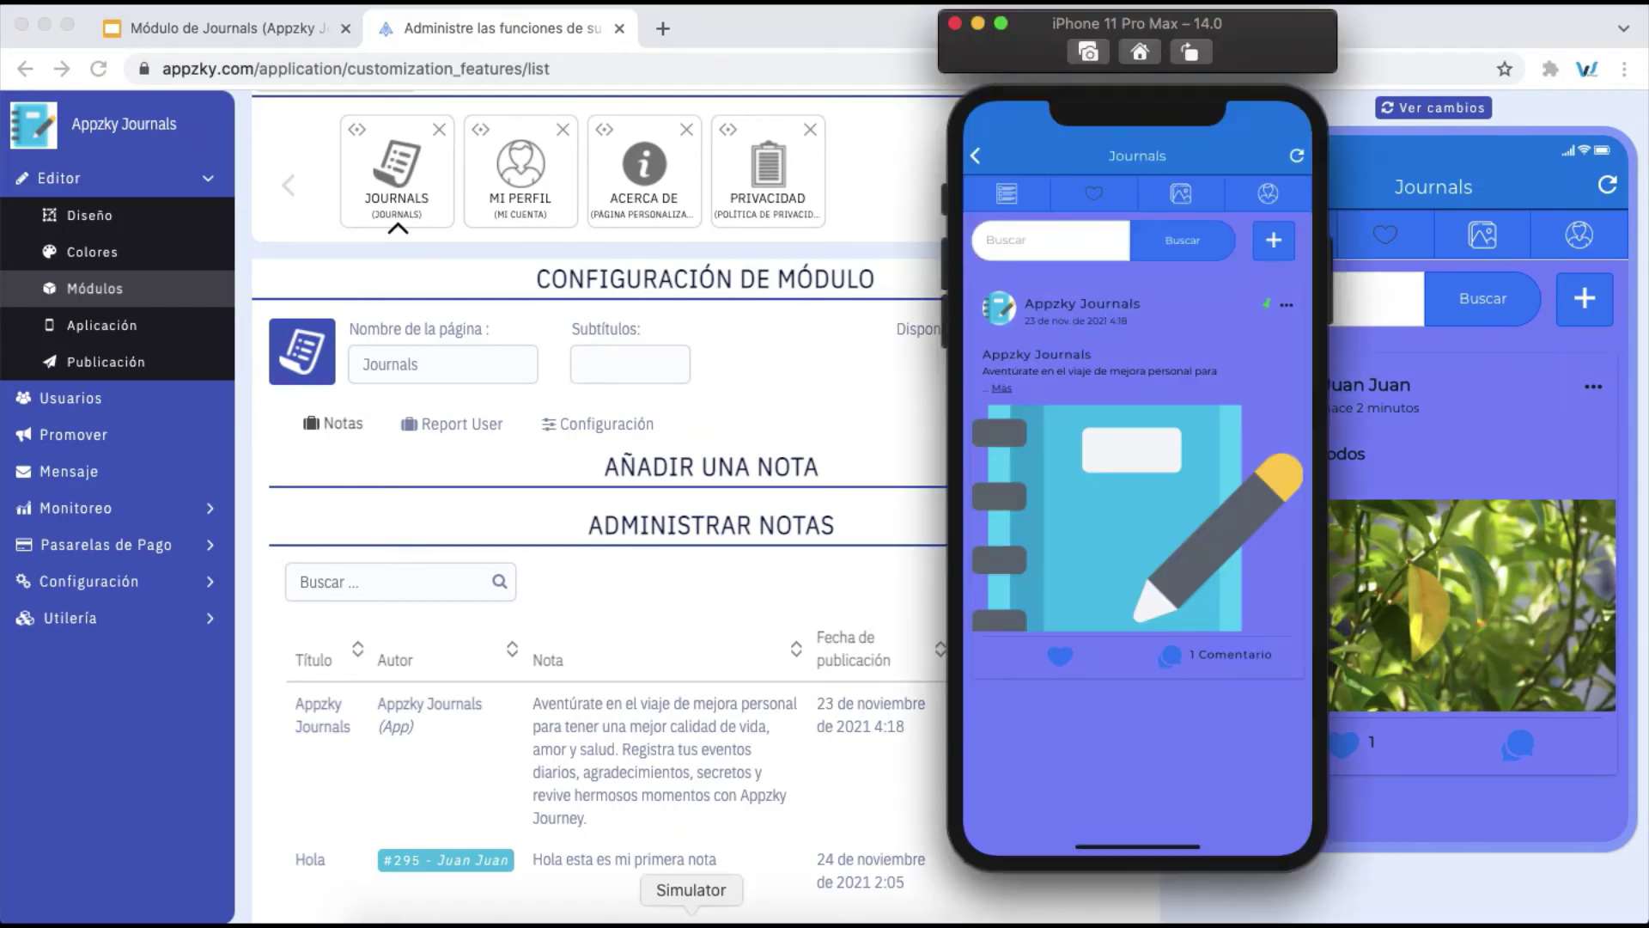
# - Refresh and scroll the simulator's Journals feed, then reload the Módulos editor page
pyautogui.click(1298, 156)
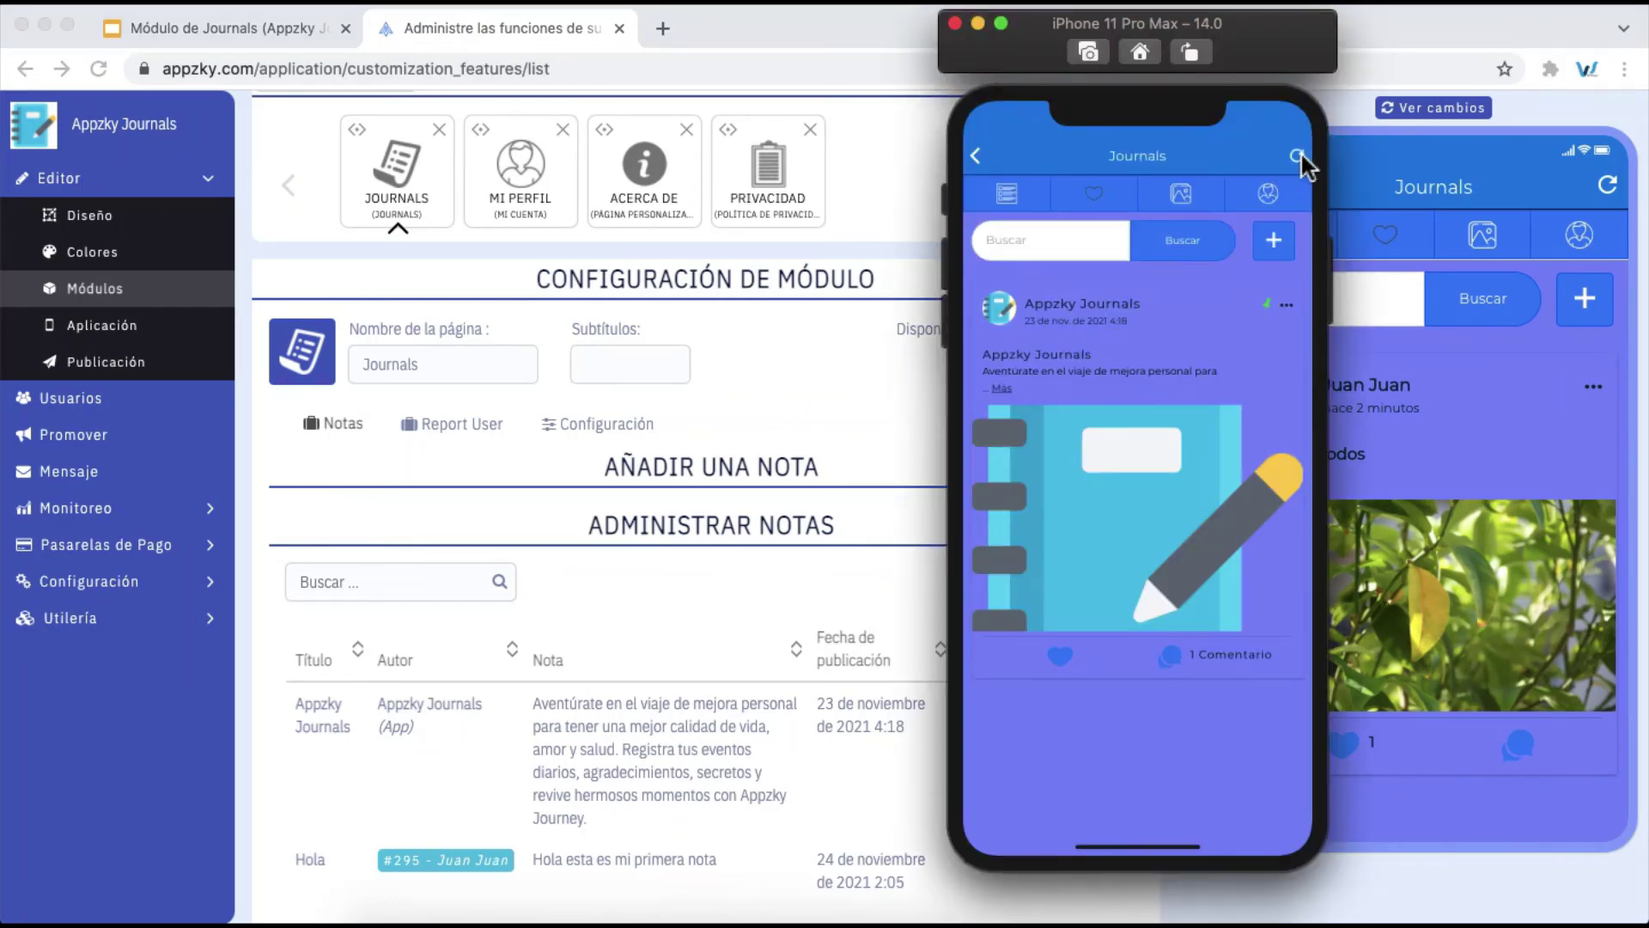
pyautogui.moveTo(1244, 54); pyautogui.dragTo(1136, 49)
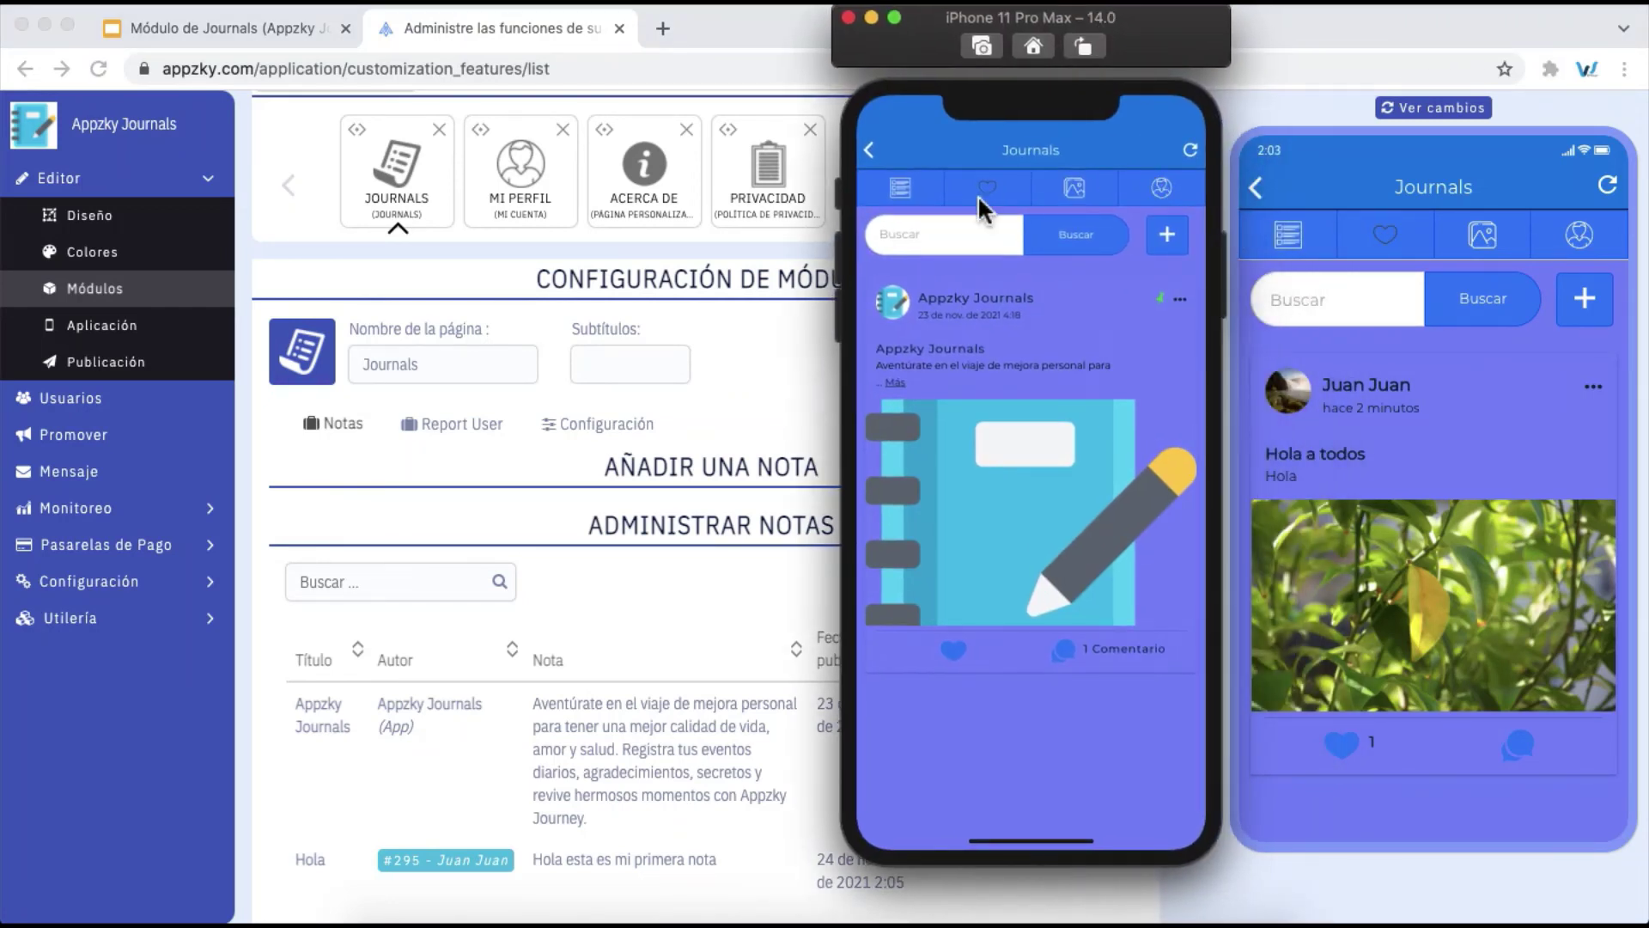
pyautogui.click(884, 187)
pyautogui.click(1190, 150)
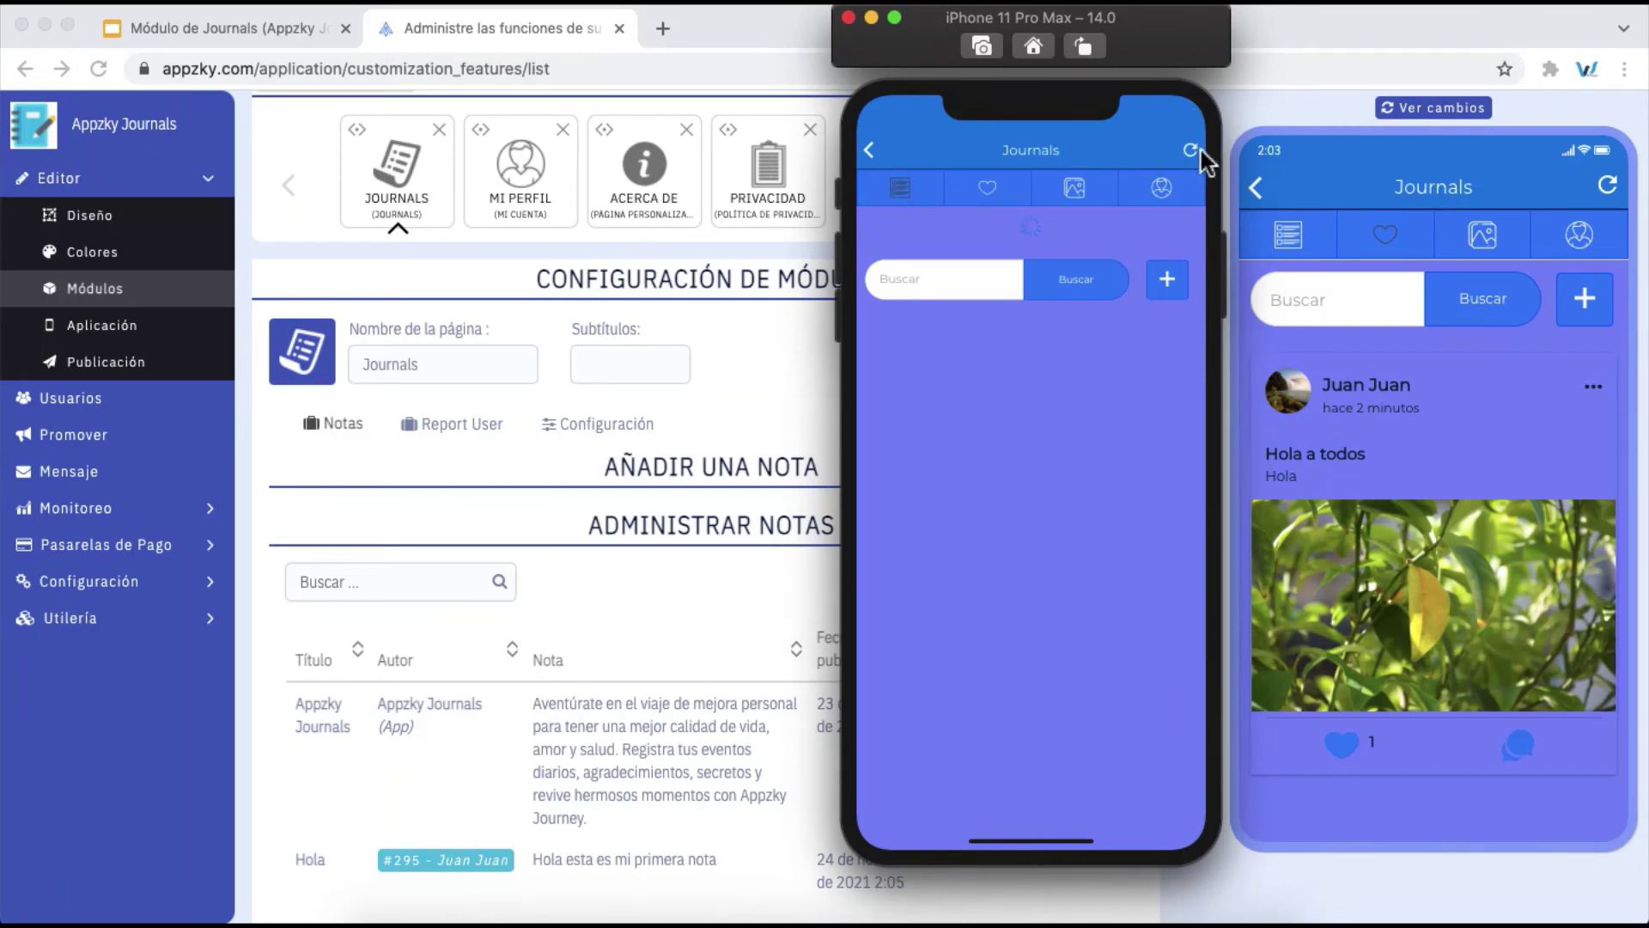
pyautogui.moveTo(1084, 528); pyautogui.dragTo(1059, 228)
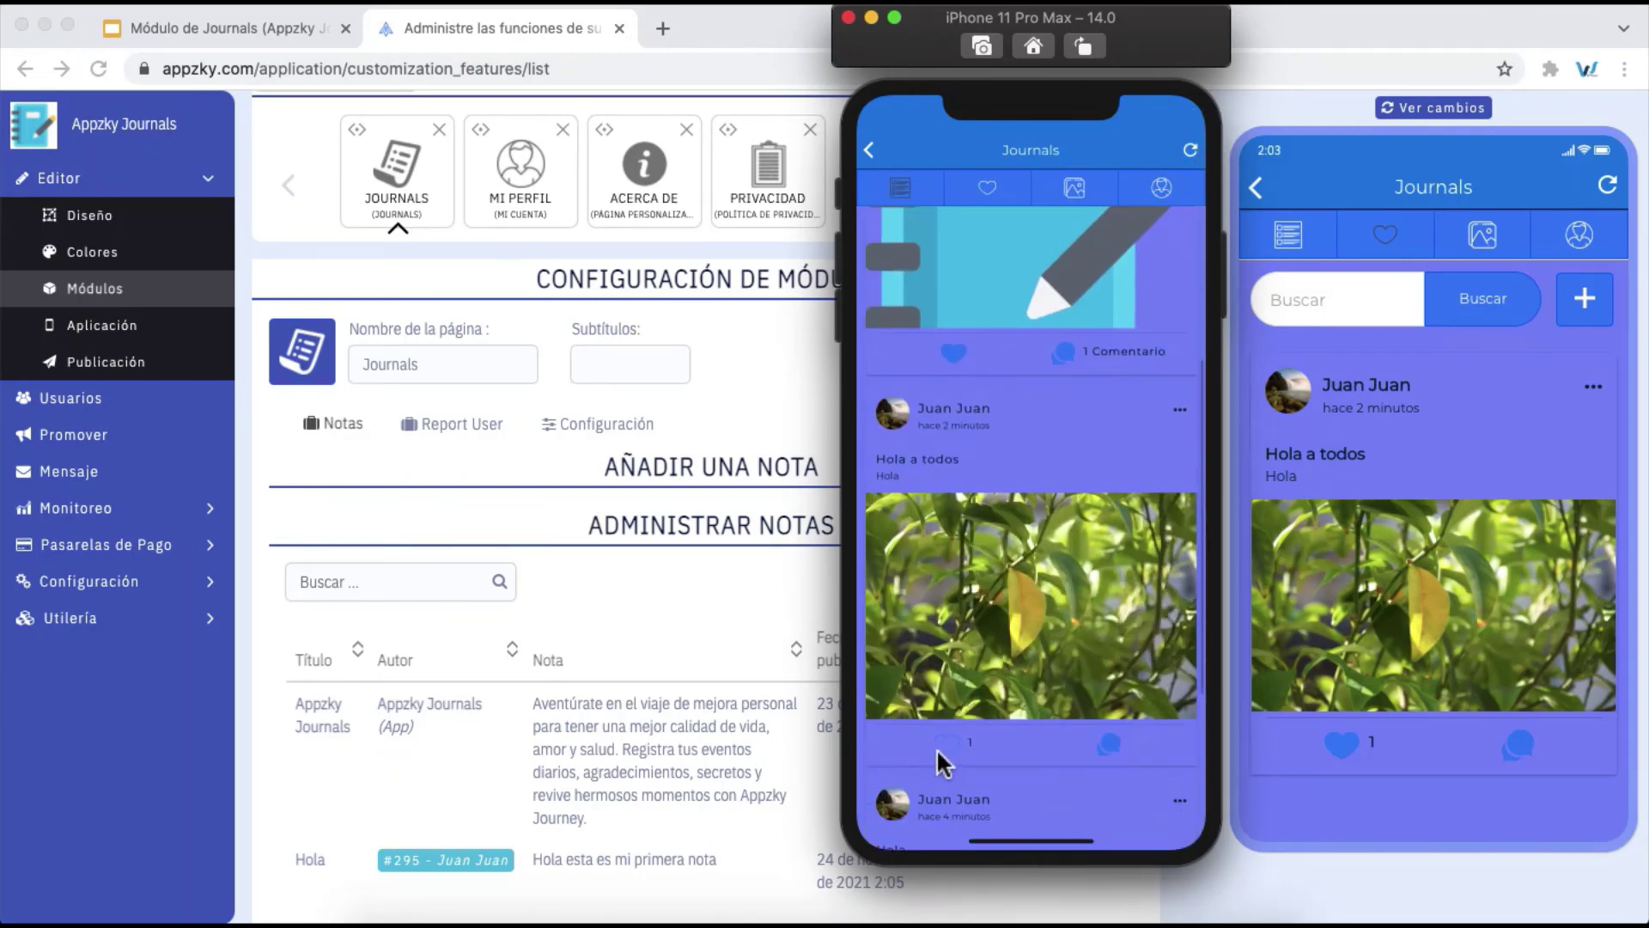
pyautogui.click(718, 589)
pyautogui.click(98, 69)
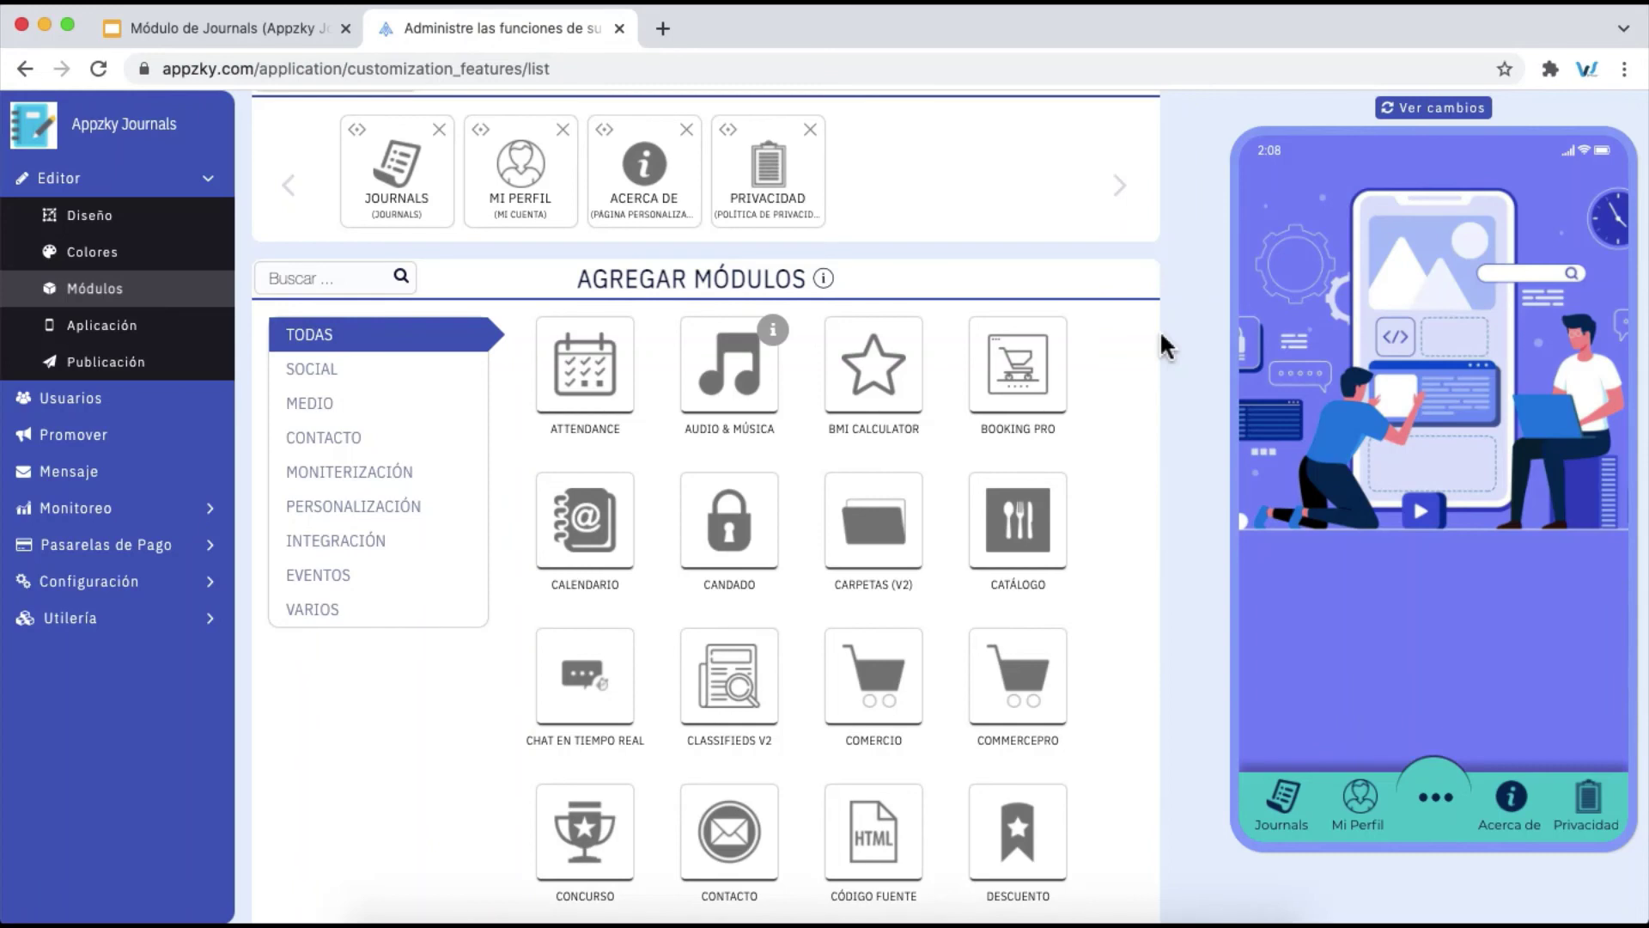
# - Open the JOURNALS module's Administrar notas table, then view the simulator feed with 'Hola a todos' and 'Hola'
pyautogui.click(360, 168)
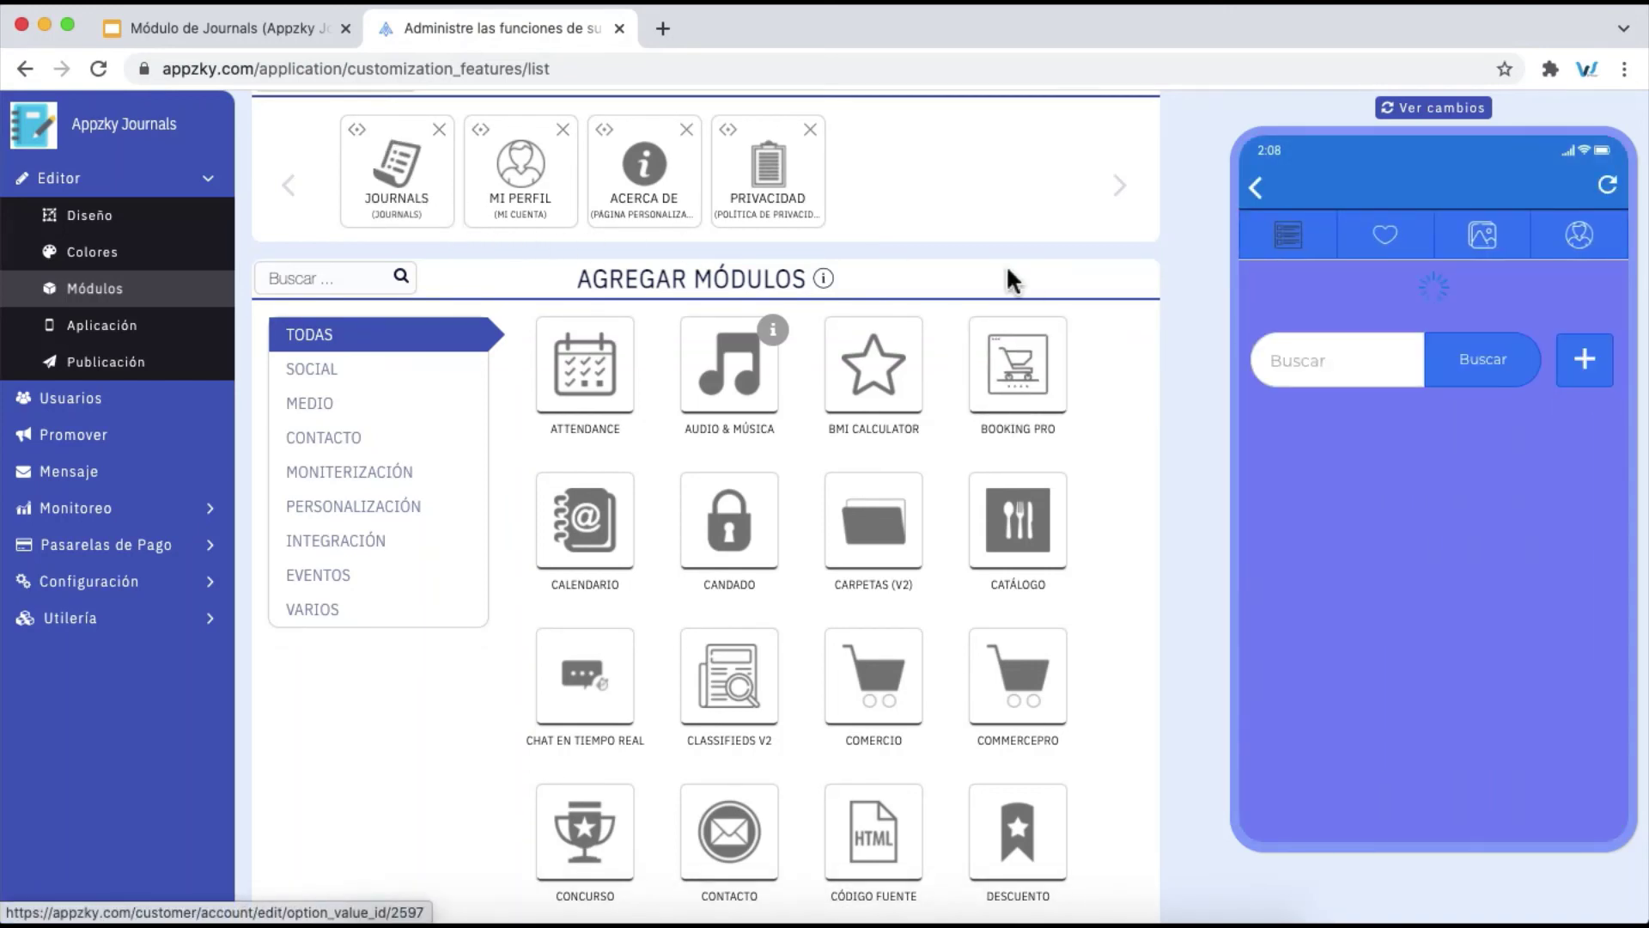
pyautogui.scroll(3, 1207, 286)
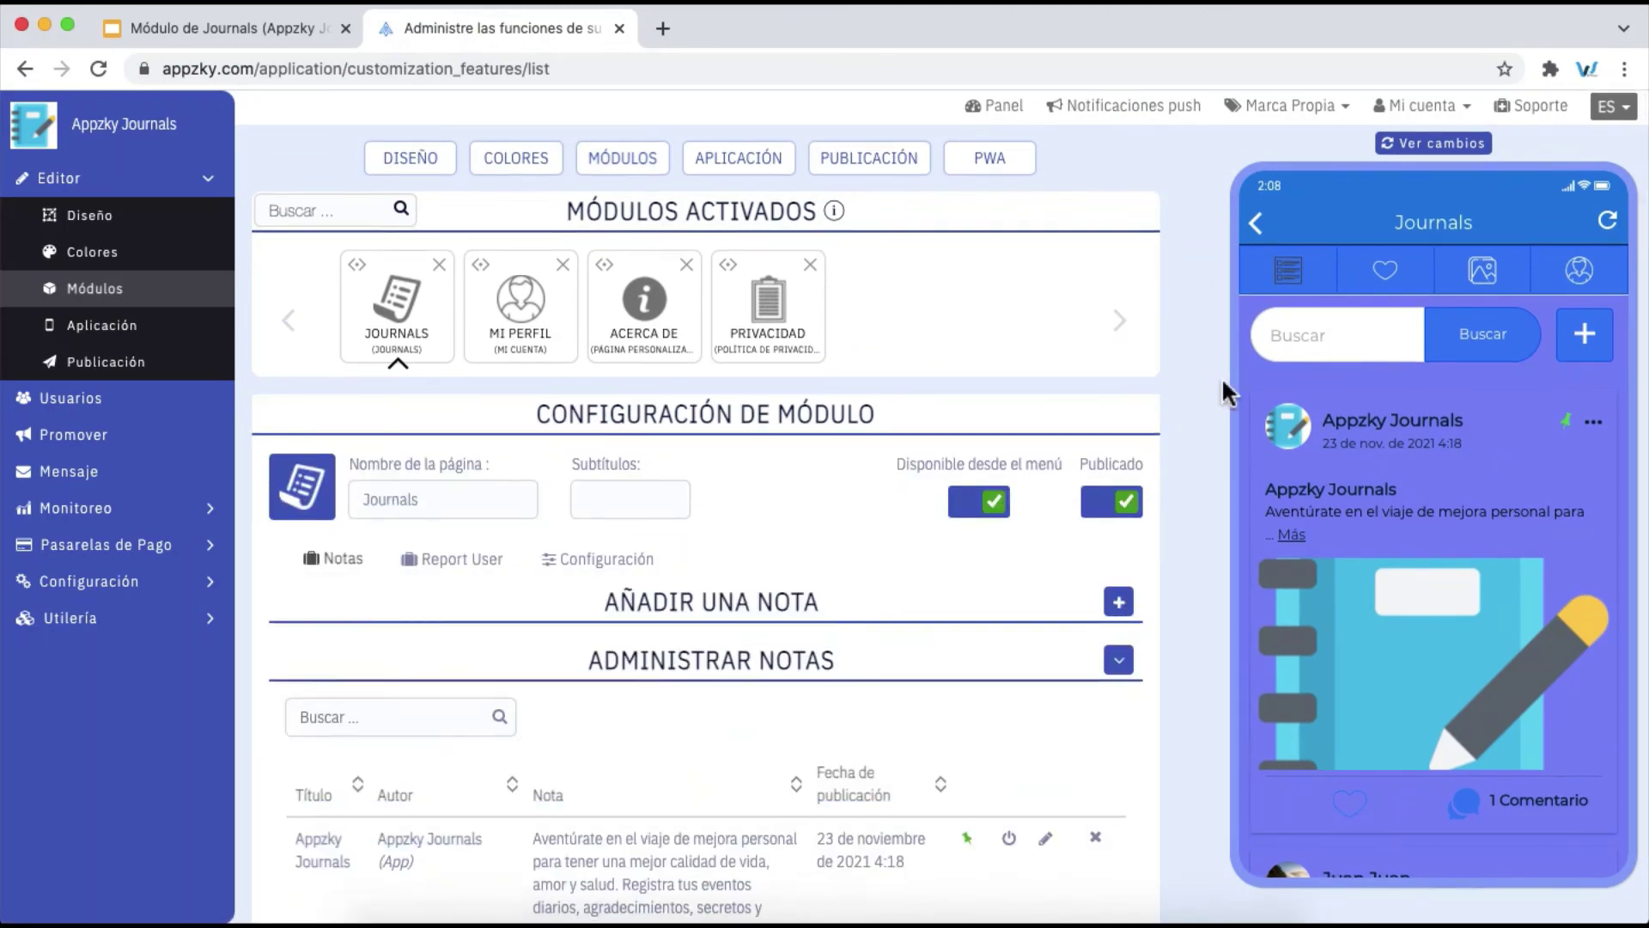
pyautogui.scroll(-3, 1223, 384)
pyautogui.scroll(4, 1221, 377)
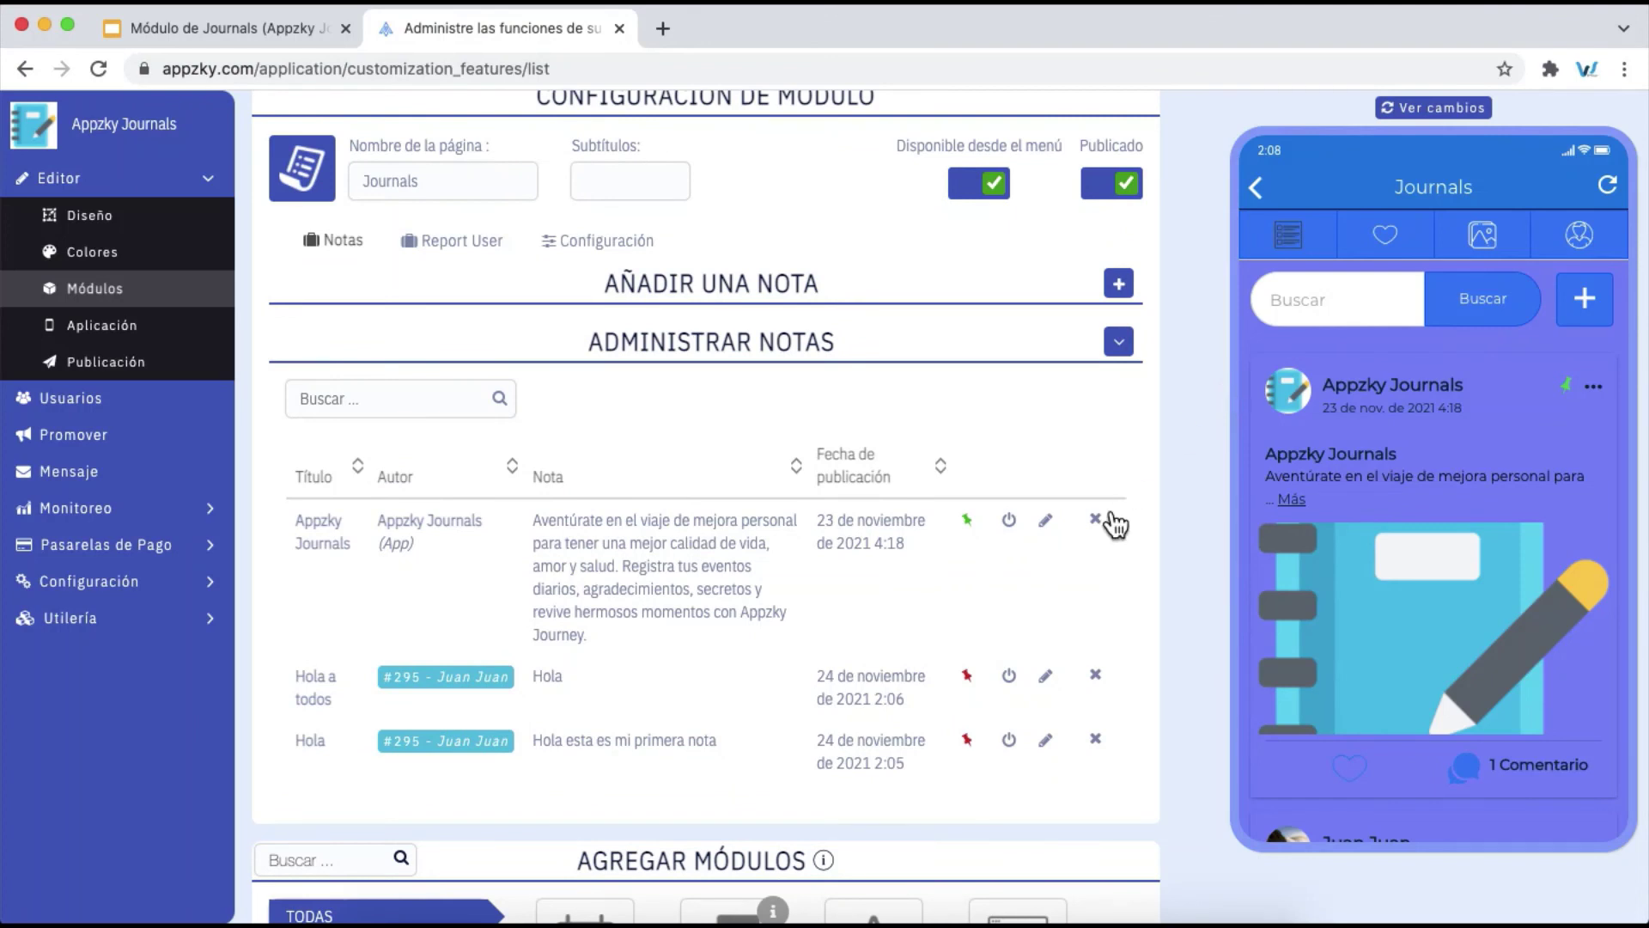
pyautogui.moveTo(317, 530); pyautogui.dragTo(754, 750)
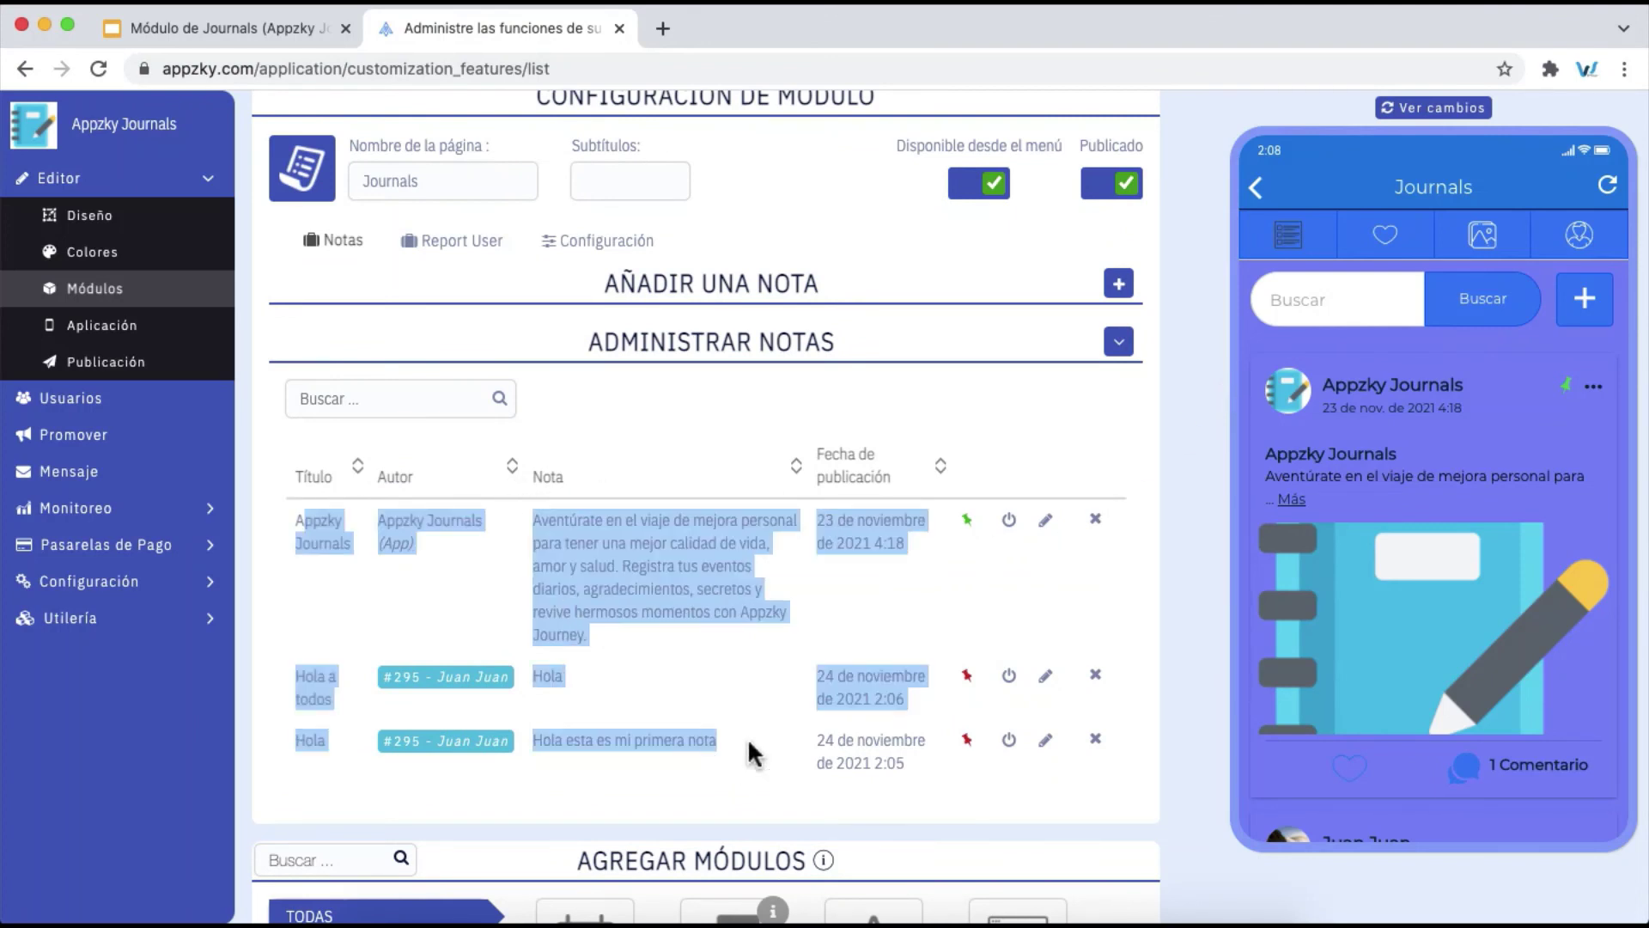
pyautogui.click(1238, 601)
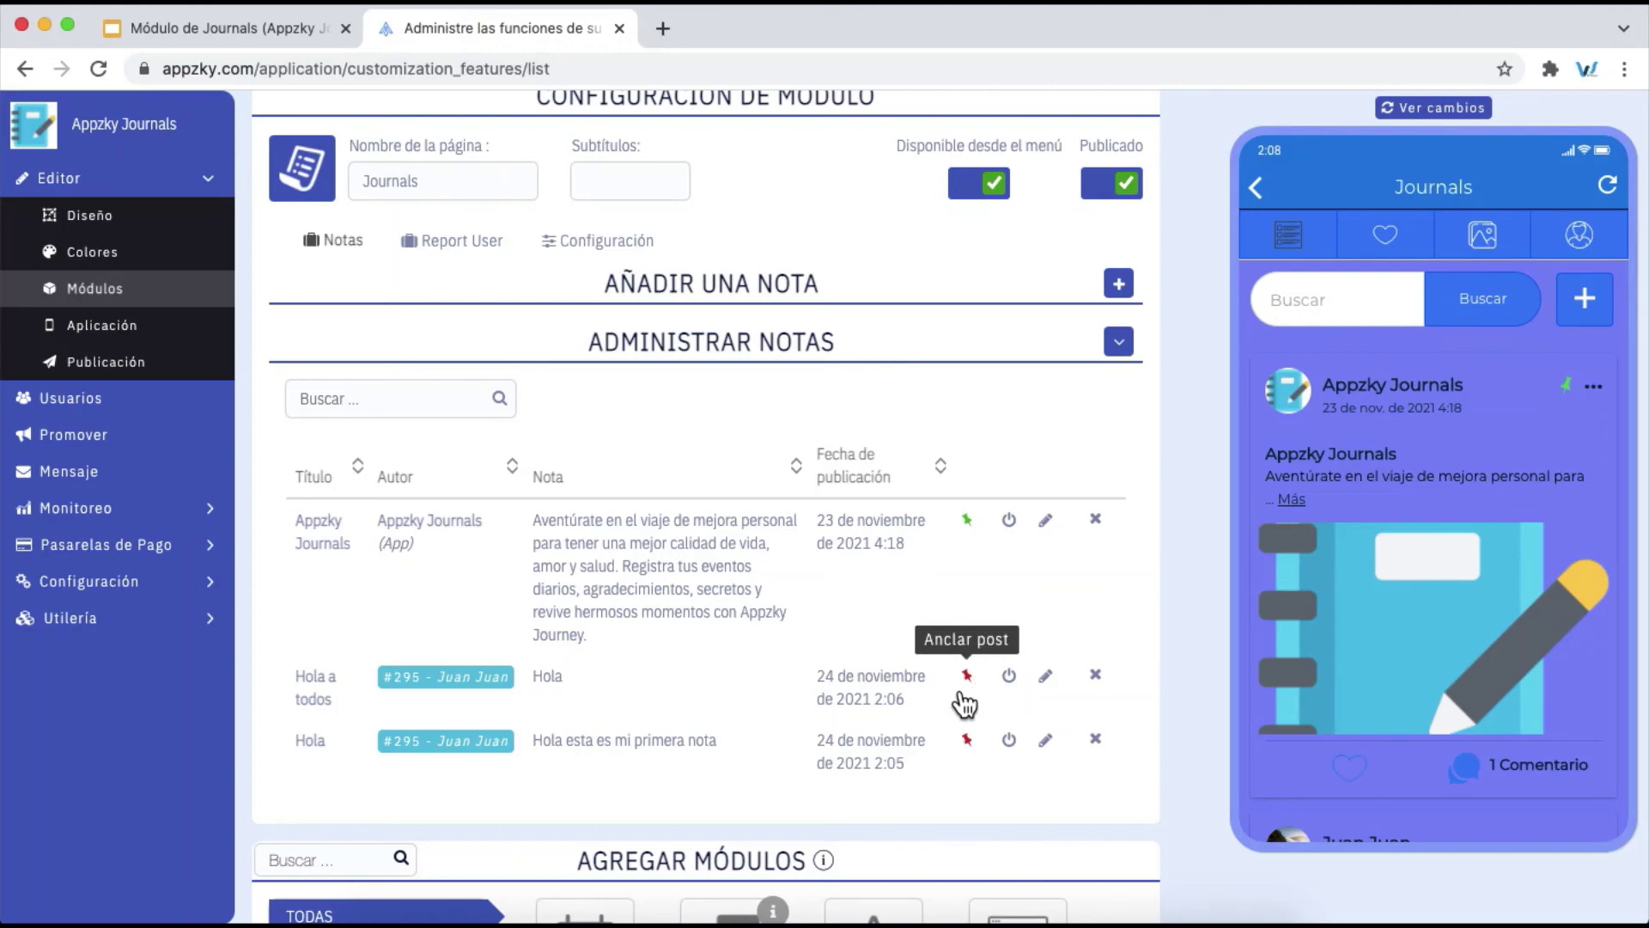
pyautogui.click(692, 918)
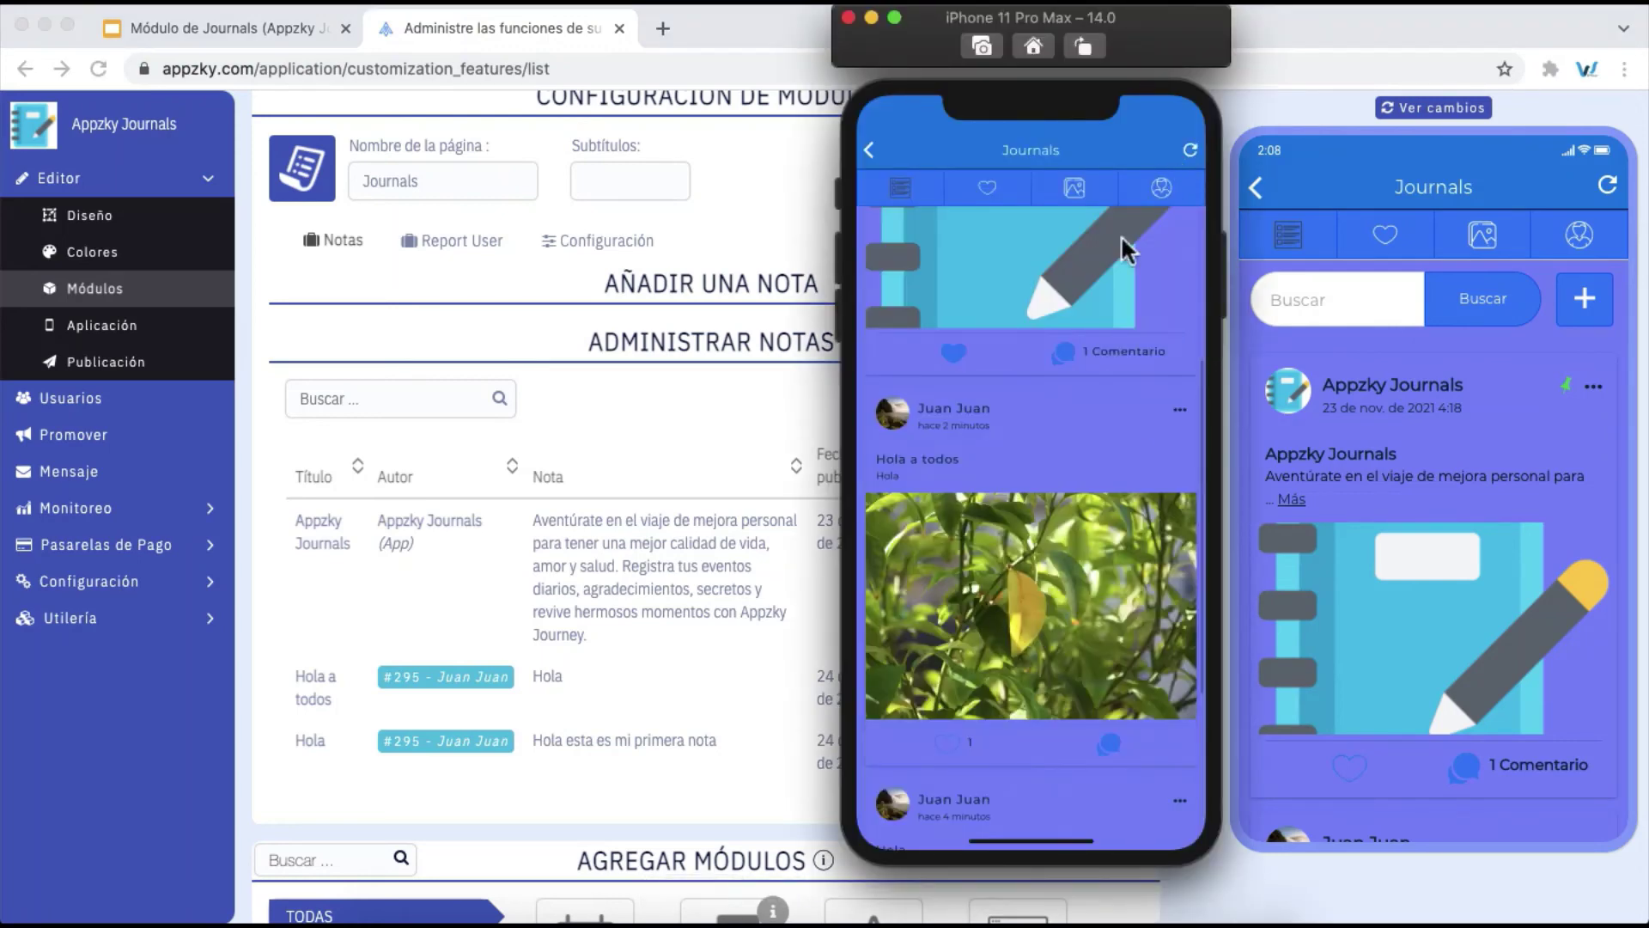
pyautogui.moveTo(1037, 349); pyautogui.dragTo(1033, 250)
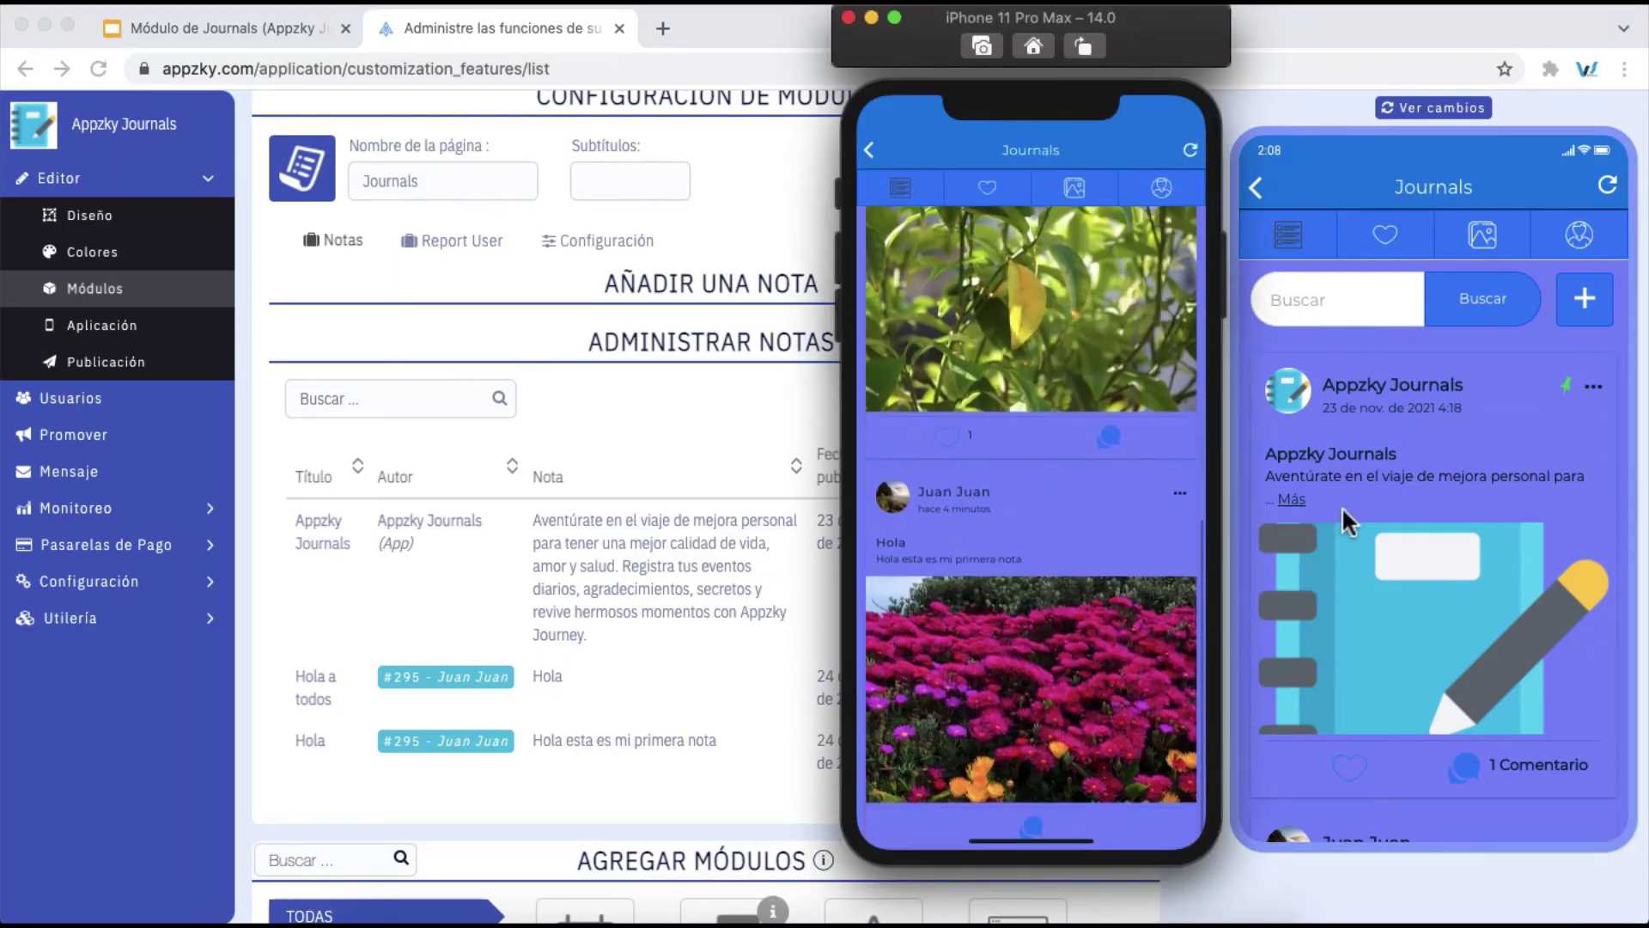
# - Pin the 'Hola a todos' row in the notes table with Anclar post
pyautogui.scroll(5, 1171, 607)
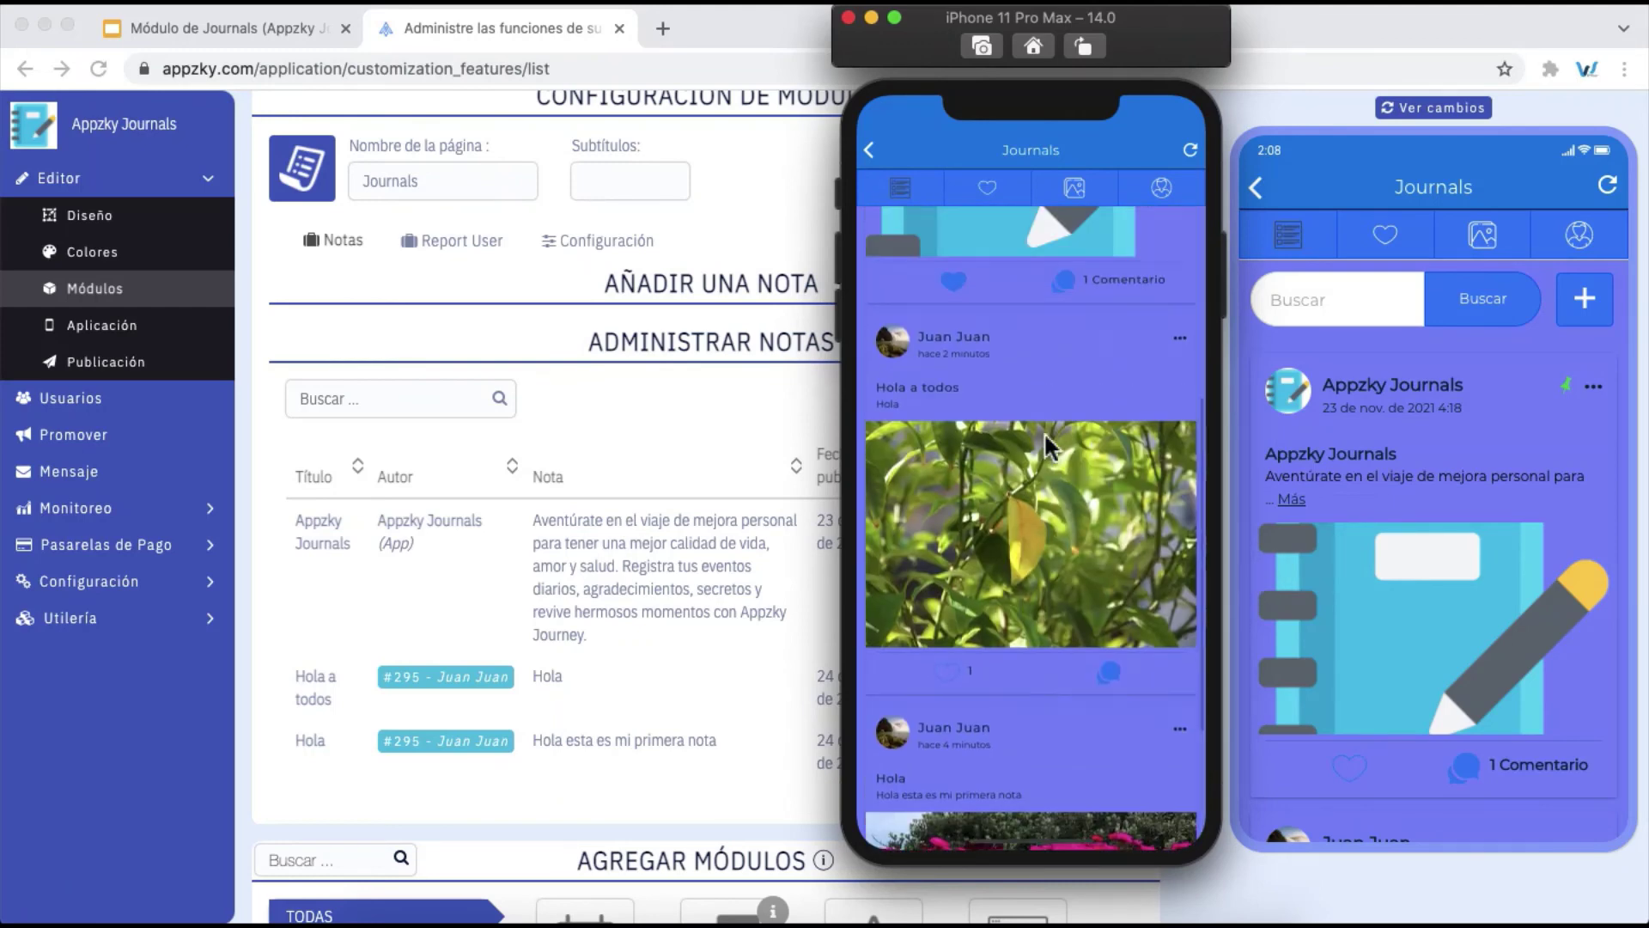
pyautogui.click(1315, 539)
pyautogui.scroll(-3, 1430, 448)
pyautogui.scroll(-3, 1417, 516)
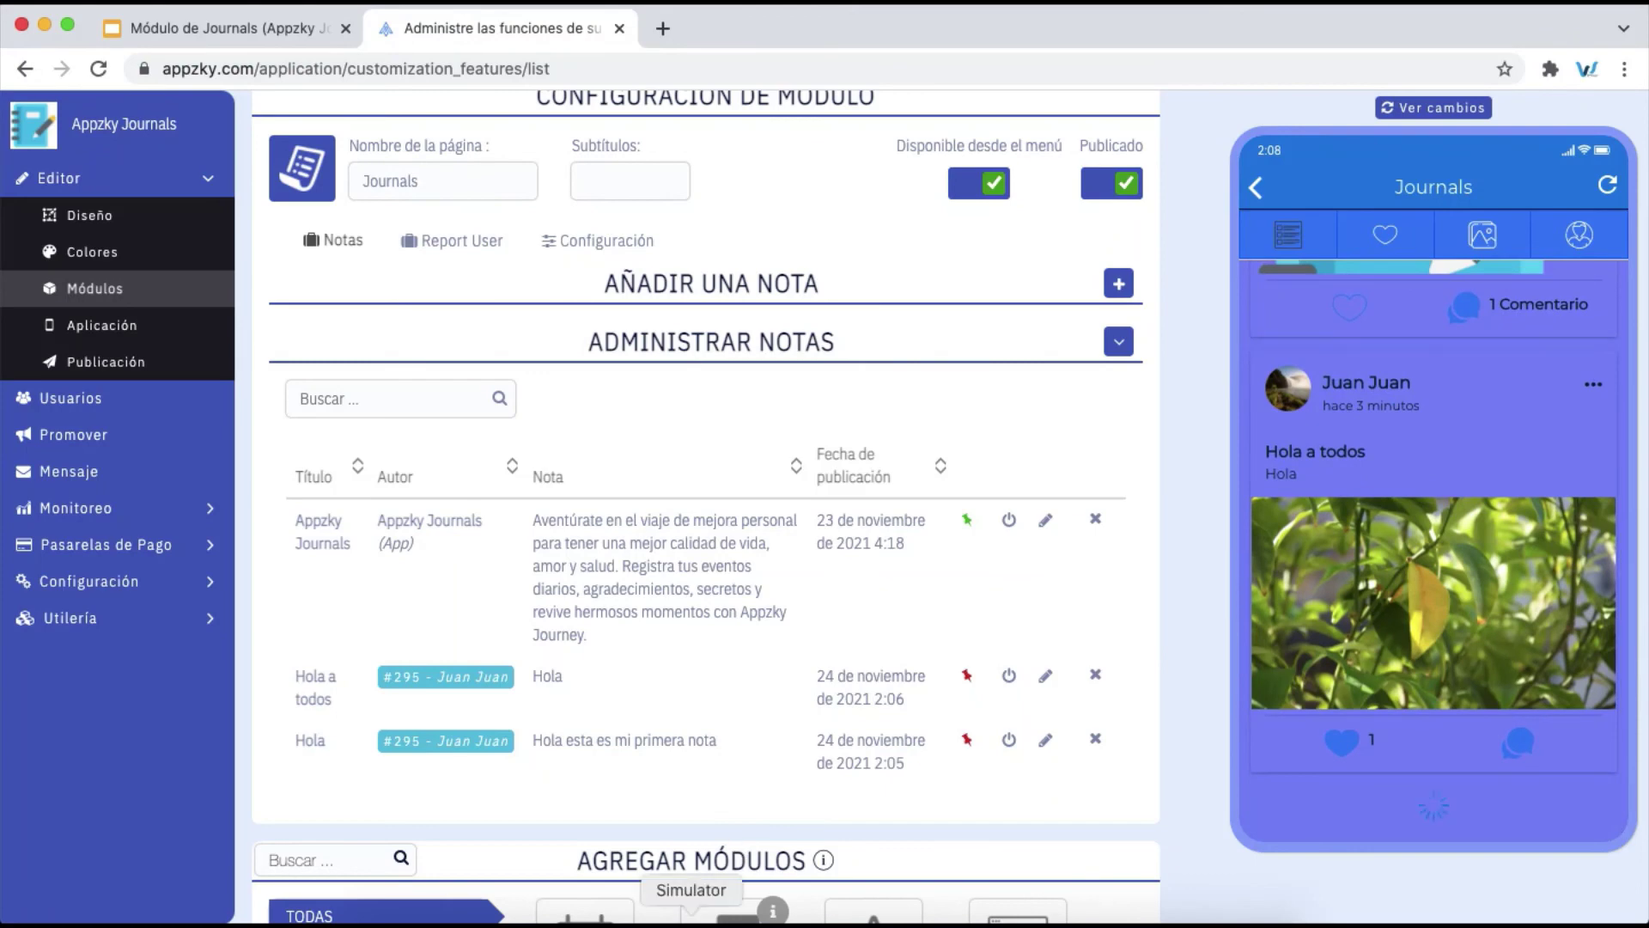
pyautogui.click(692, 914)
pyautogui.click(718, 605)
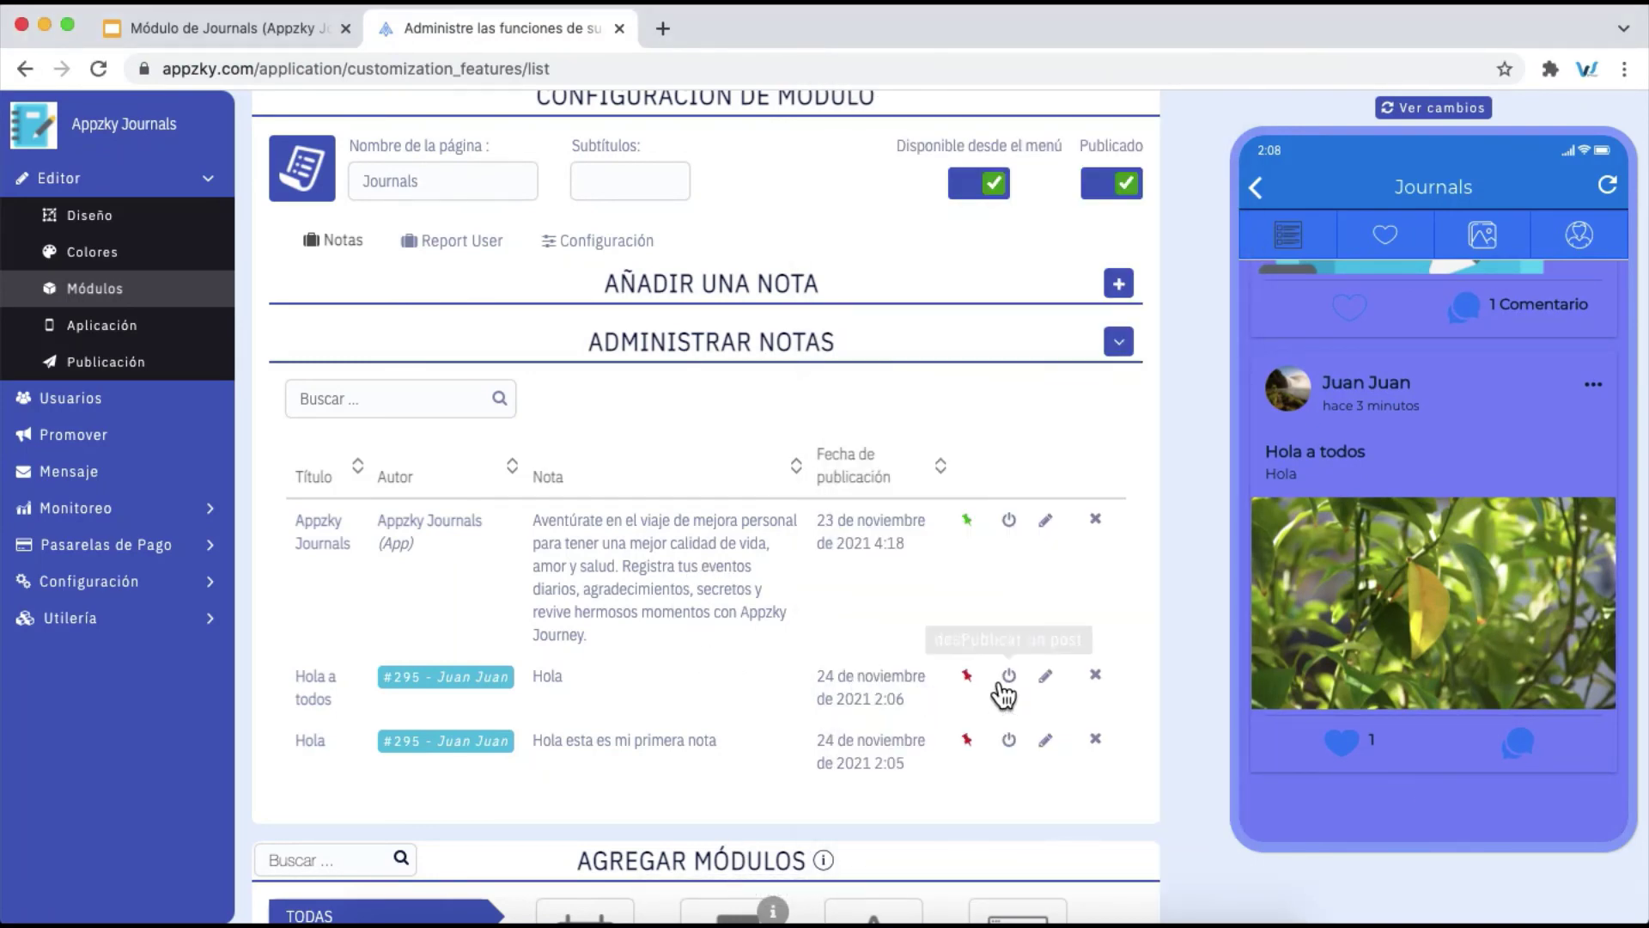
pyautogui.click(978, 677)
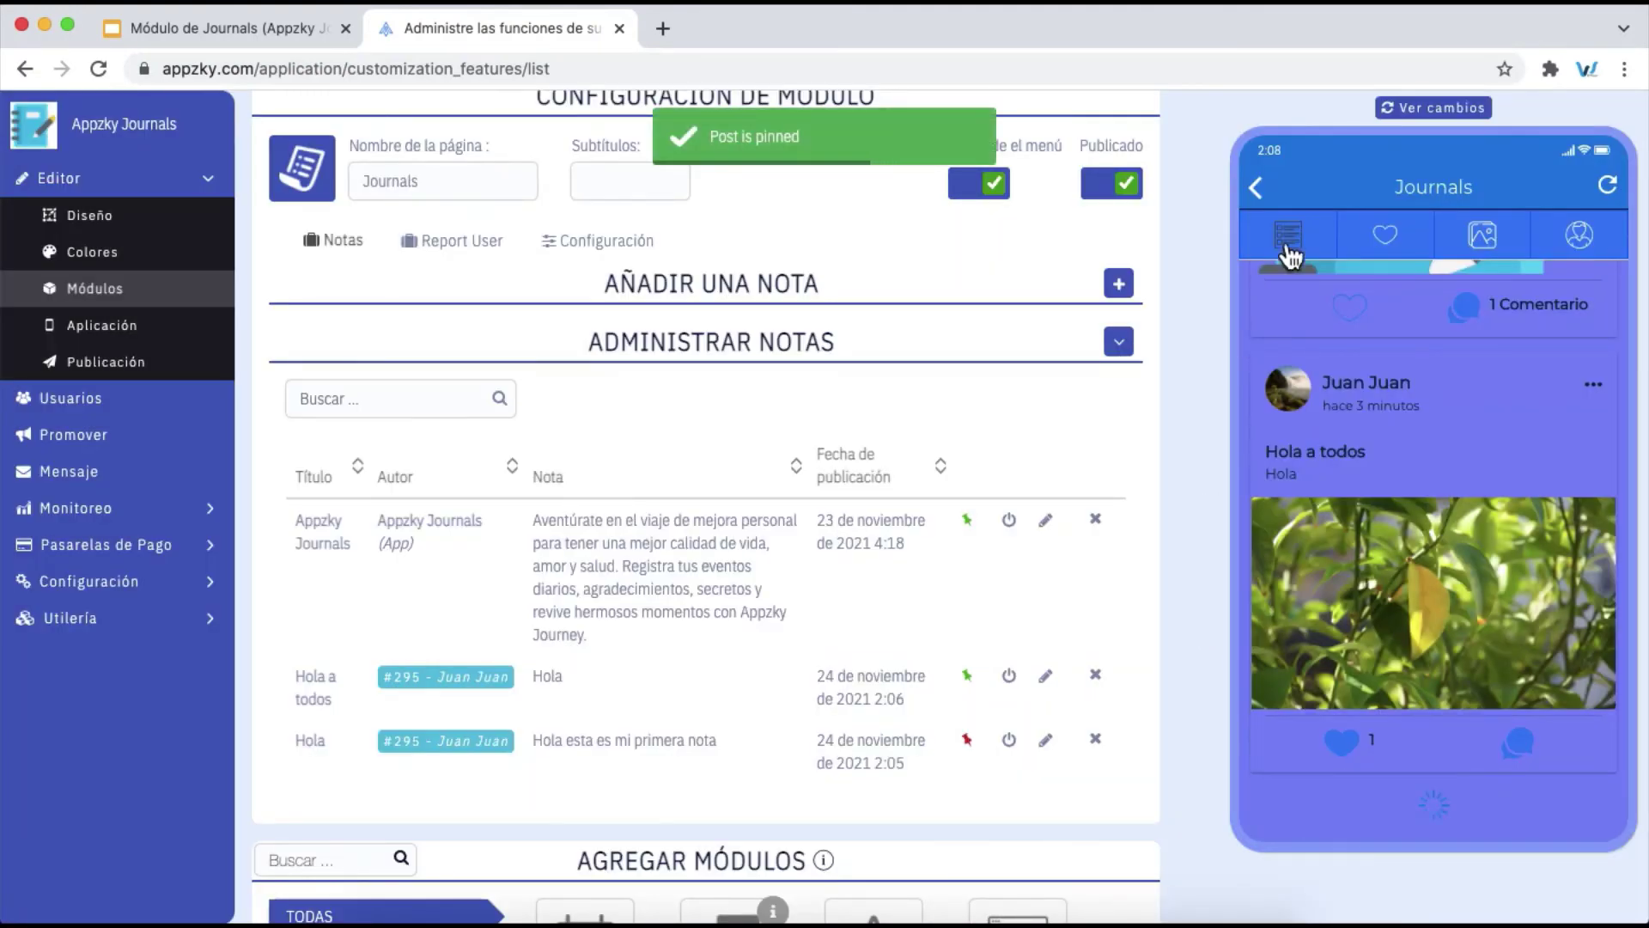
# - Refresh the phone preview and open Journals to check the pinned post order
pyautogui.click(1460, 108)
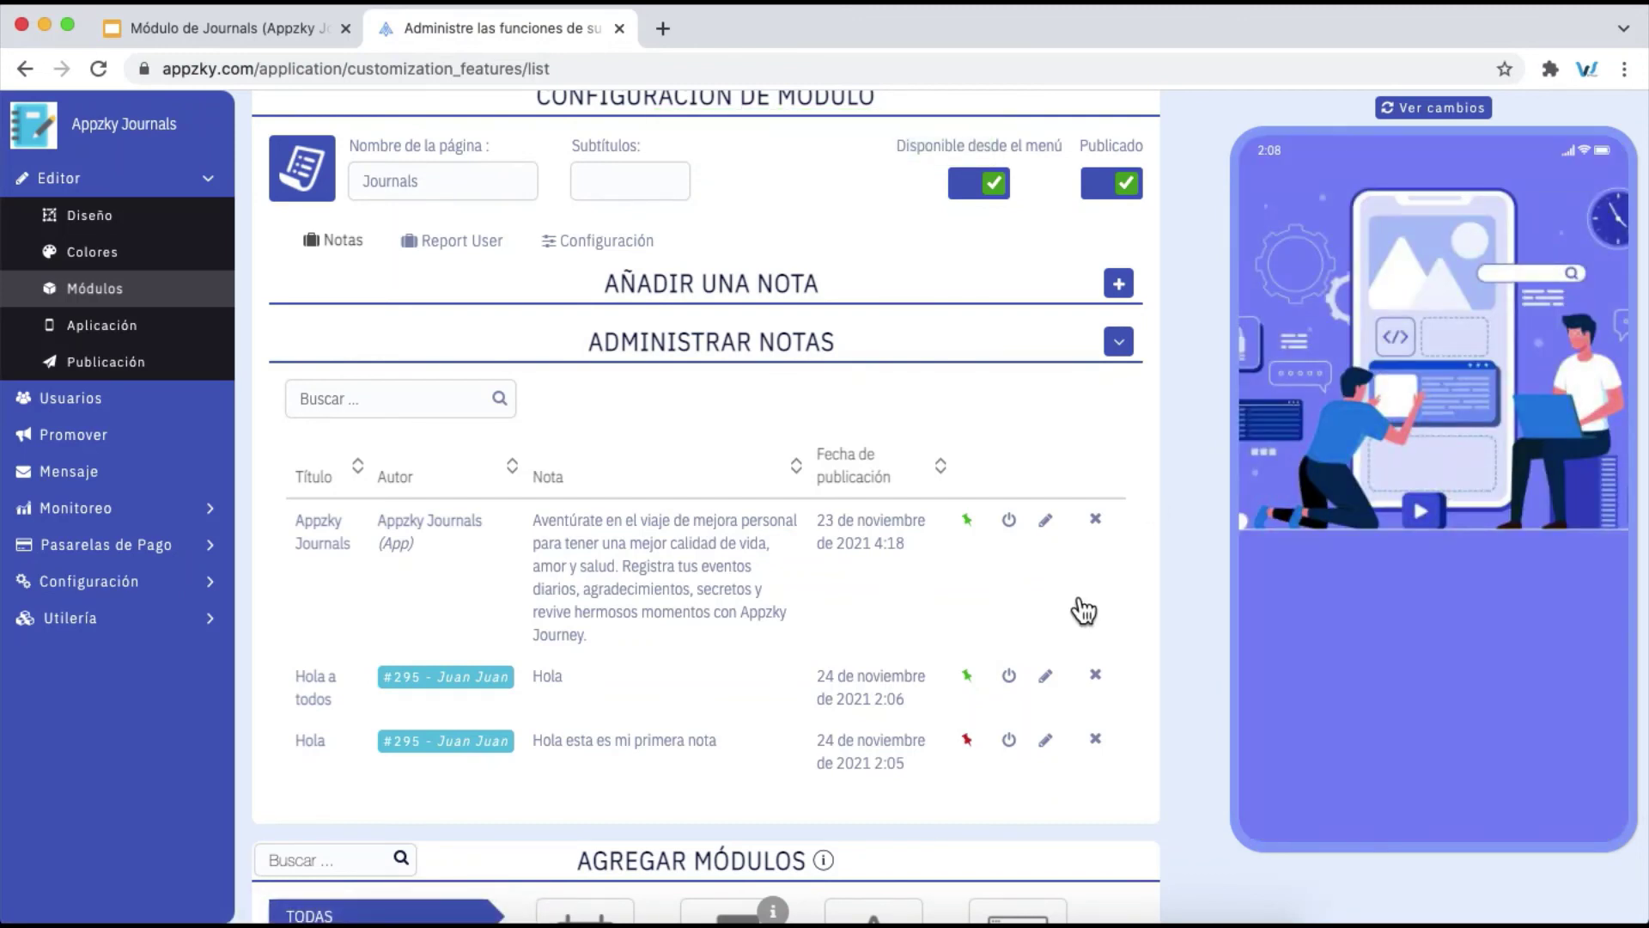
pyautogui.click(1289, 811)
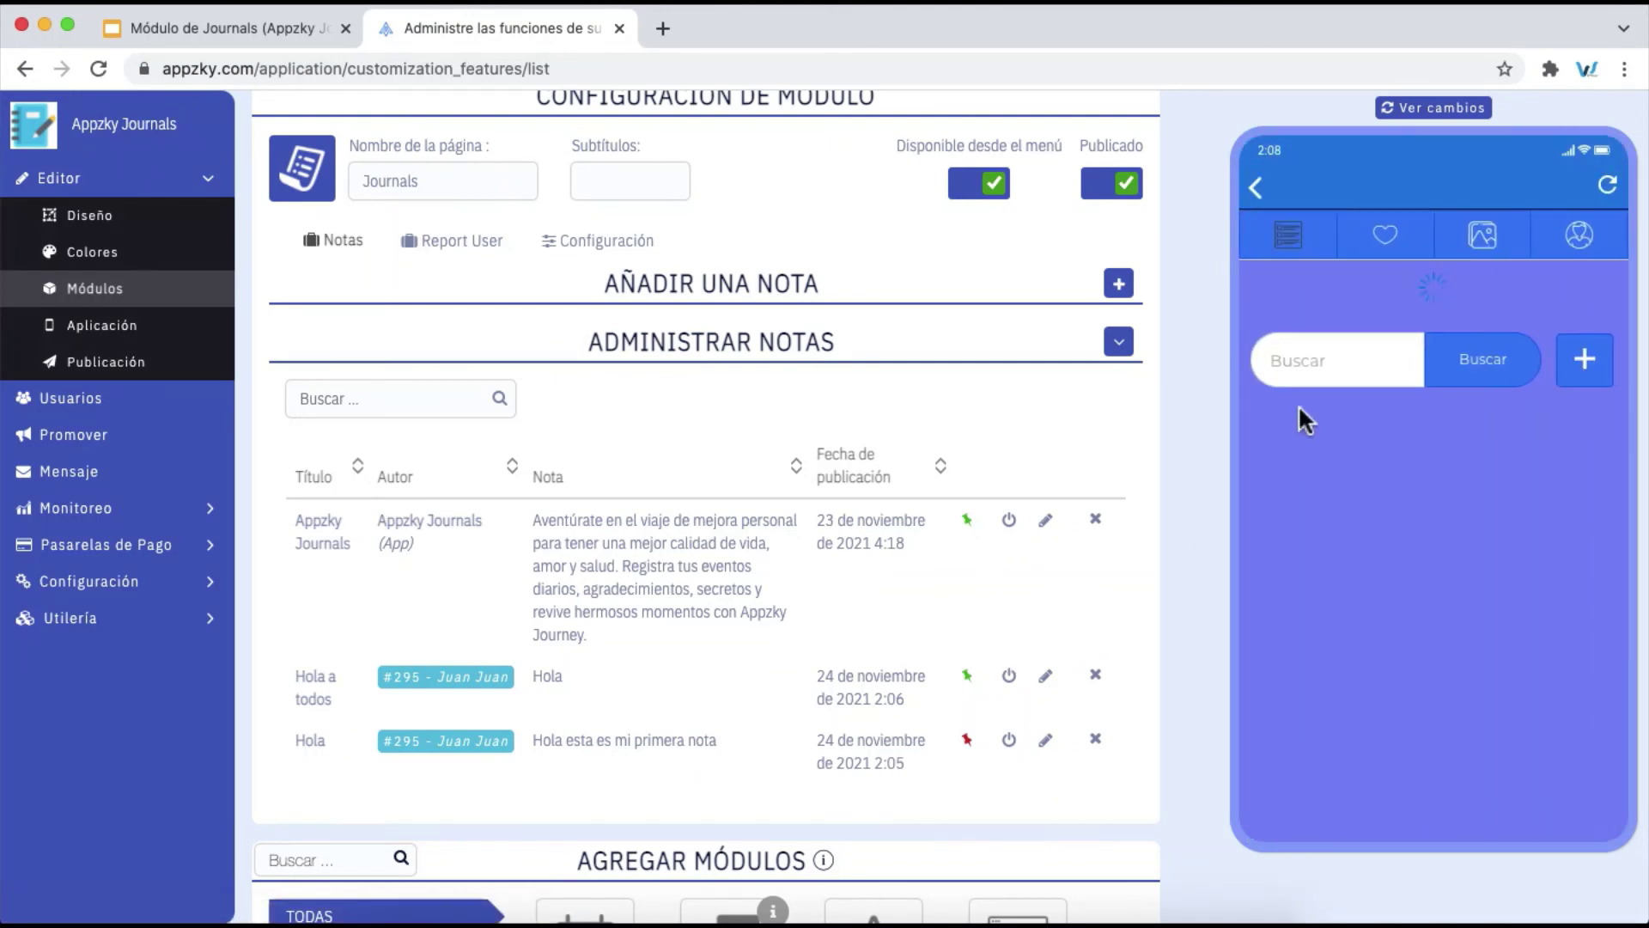
pyautogui.scroll(-3, 1309, 515)
pyautogui.scroll(-3, 1309, 475)
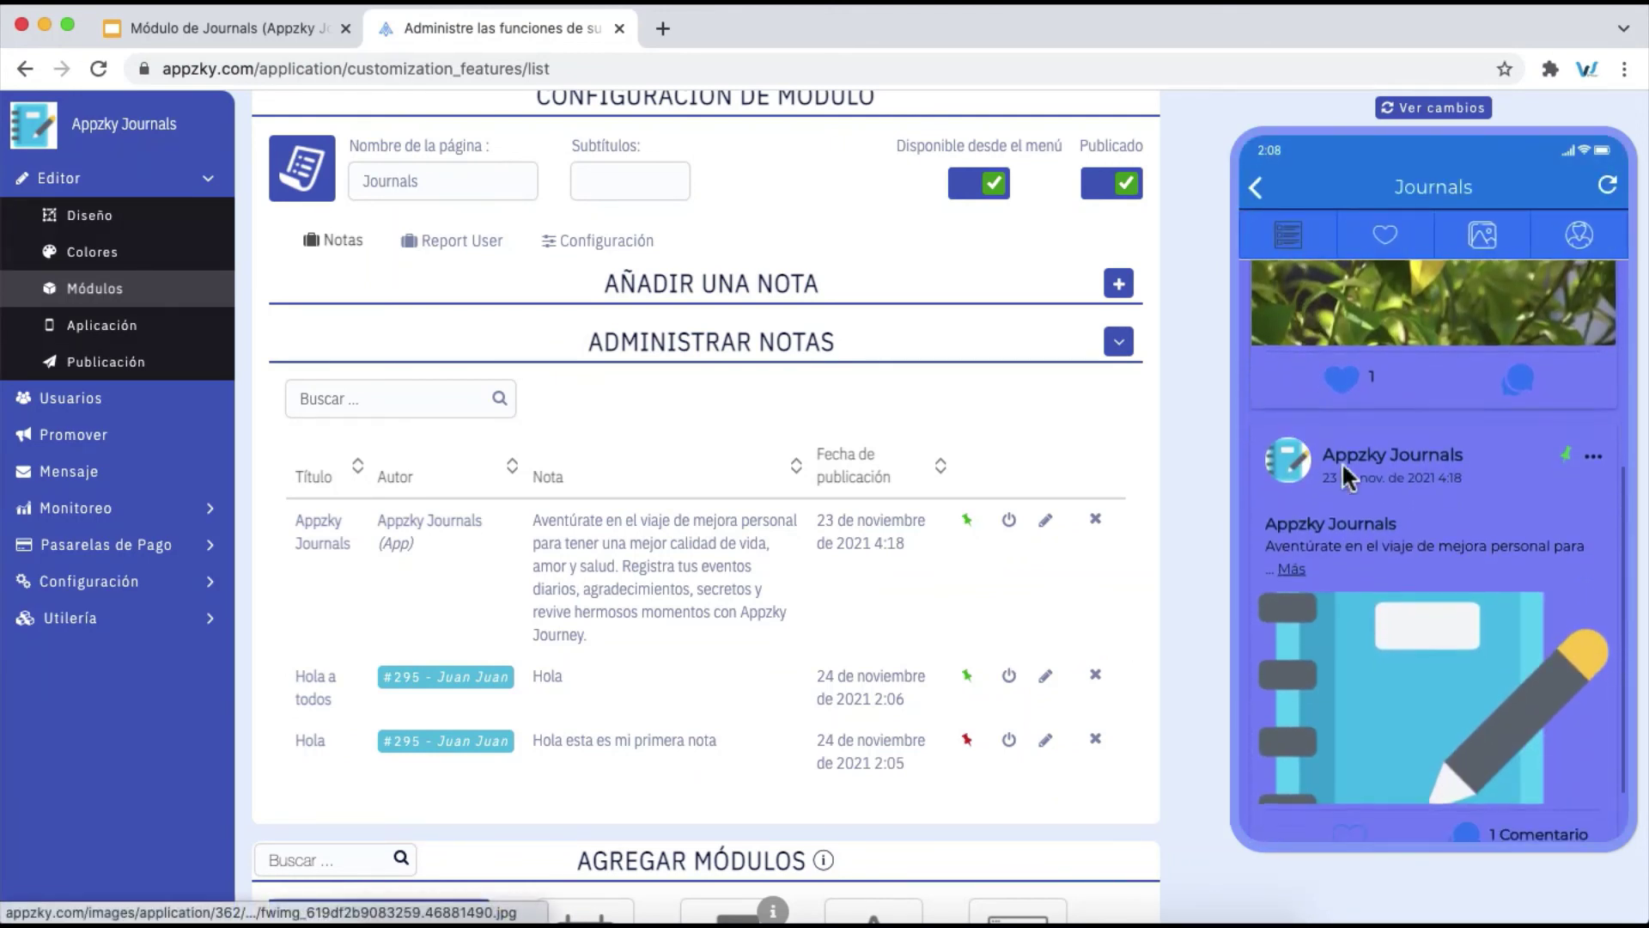
pyautogui.click(1572, 400)
pyautogui.scroll(5, 1583, 559)
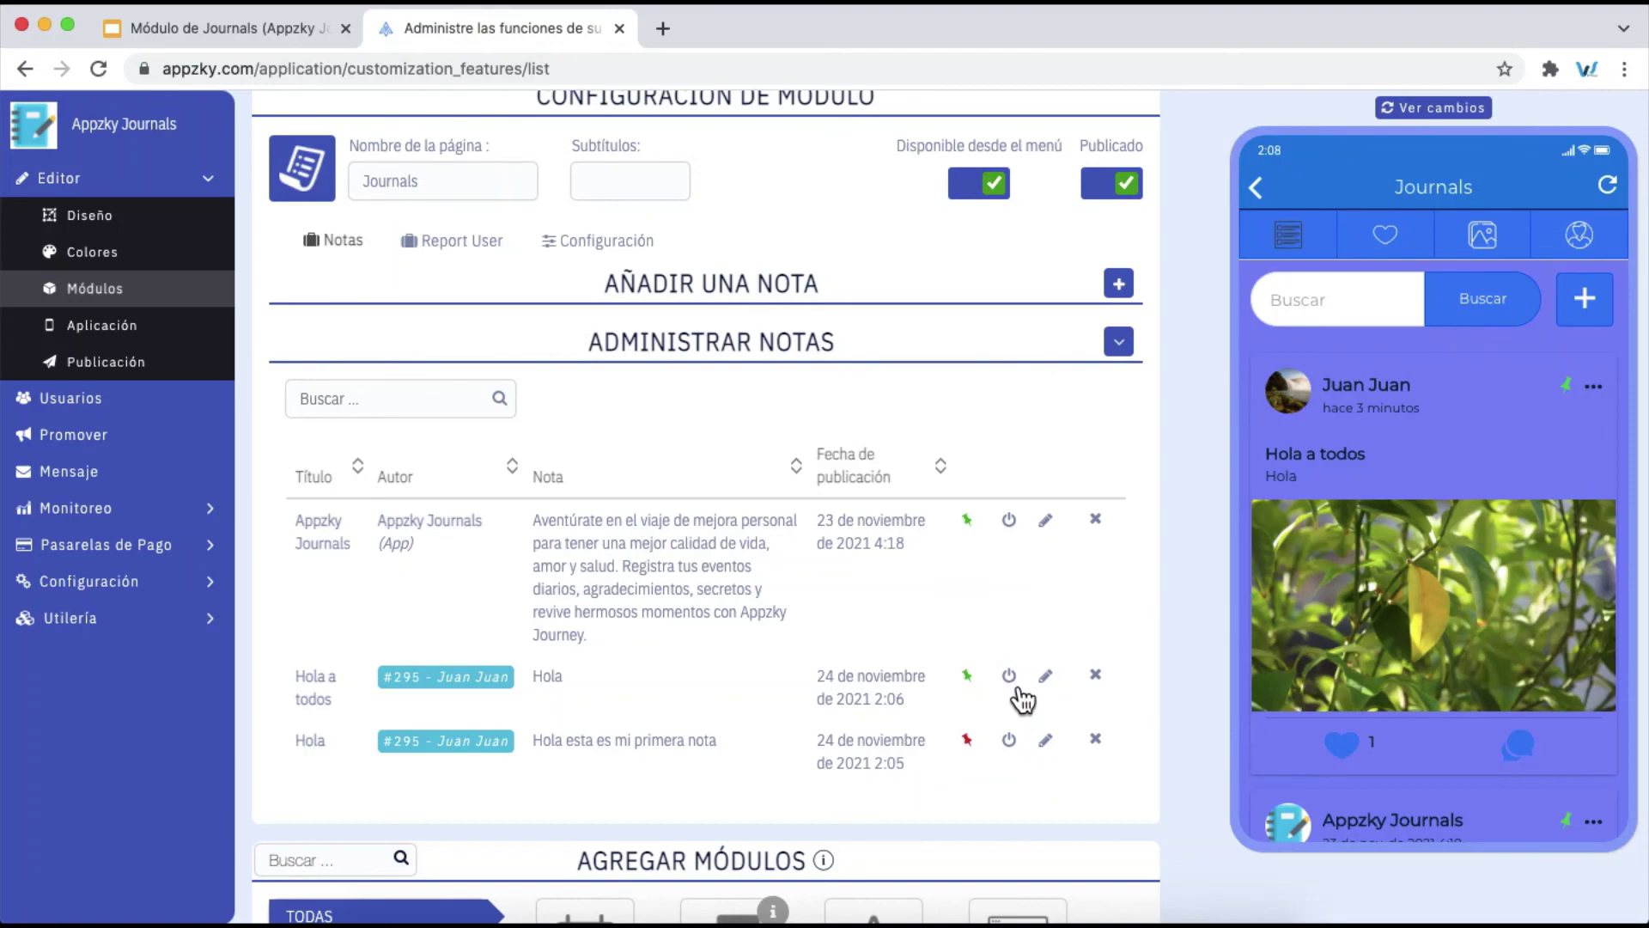
# - Unpublish the Hola post and reload the simulator's Journals feed to see the change
pyautogui.click(1014, 743)
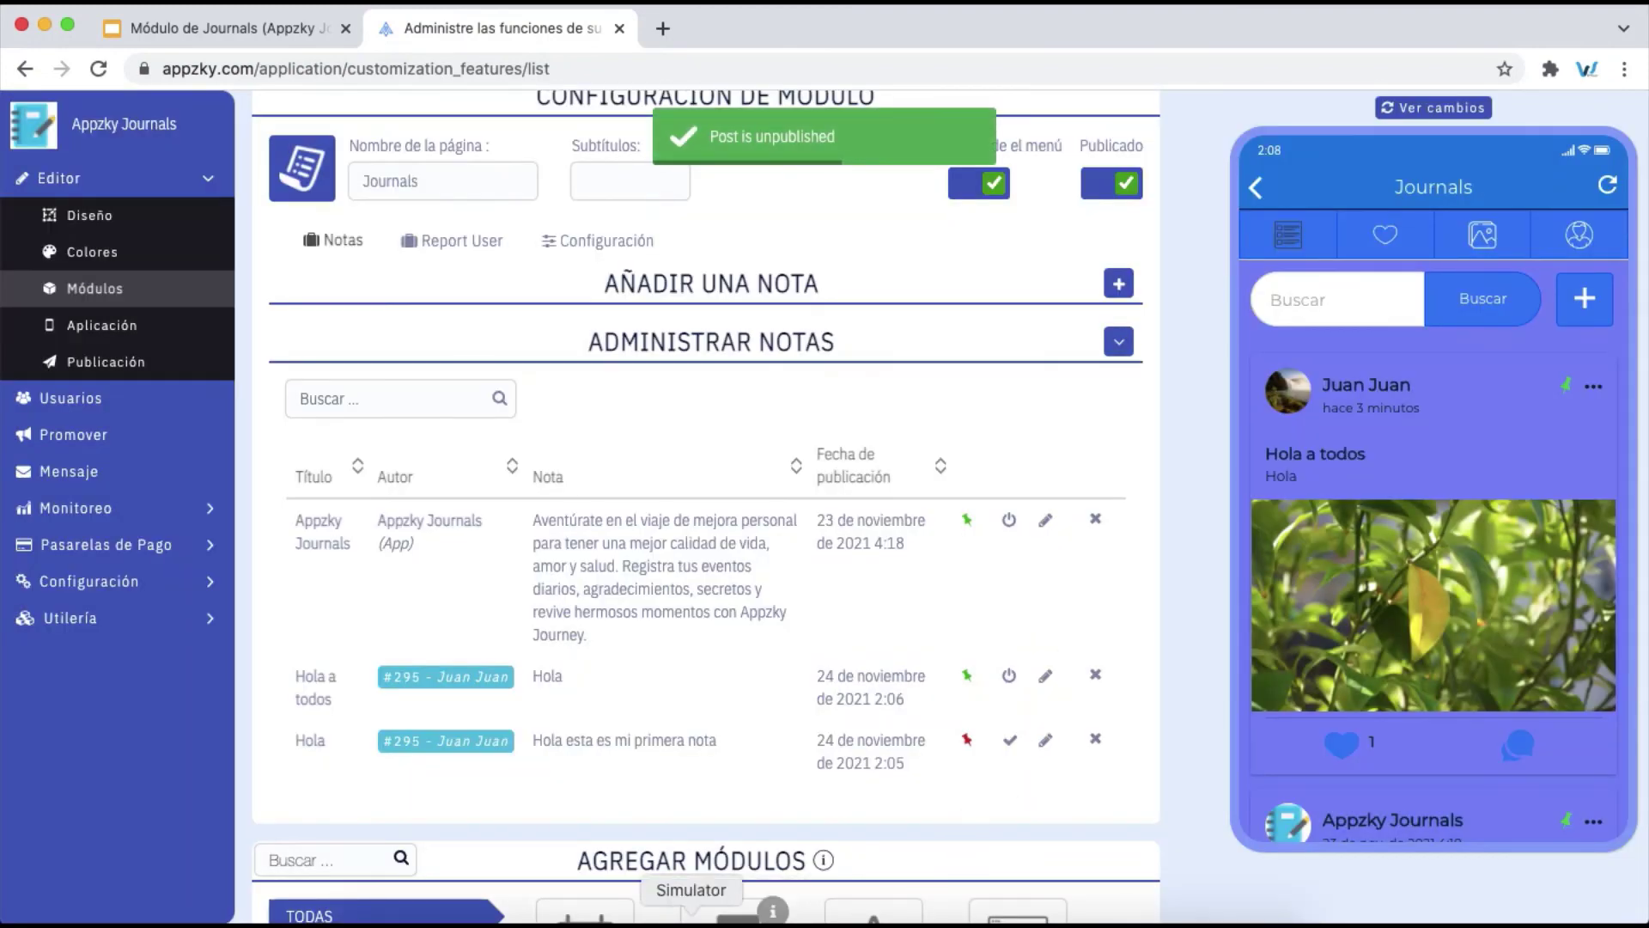
pyautogui.click(691, 918)
pyautogui.click(1191, 151)
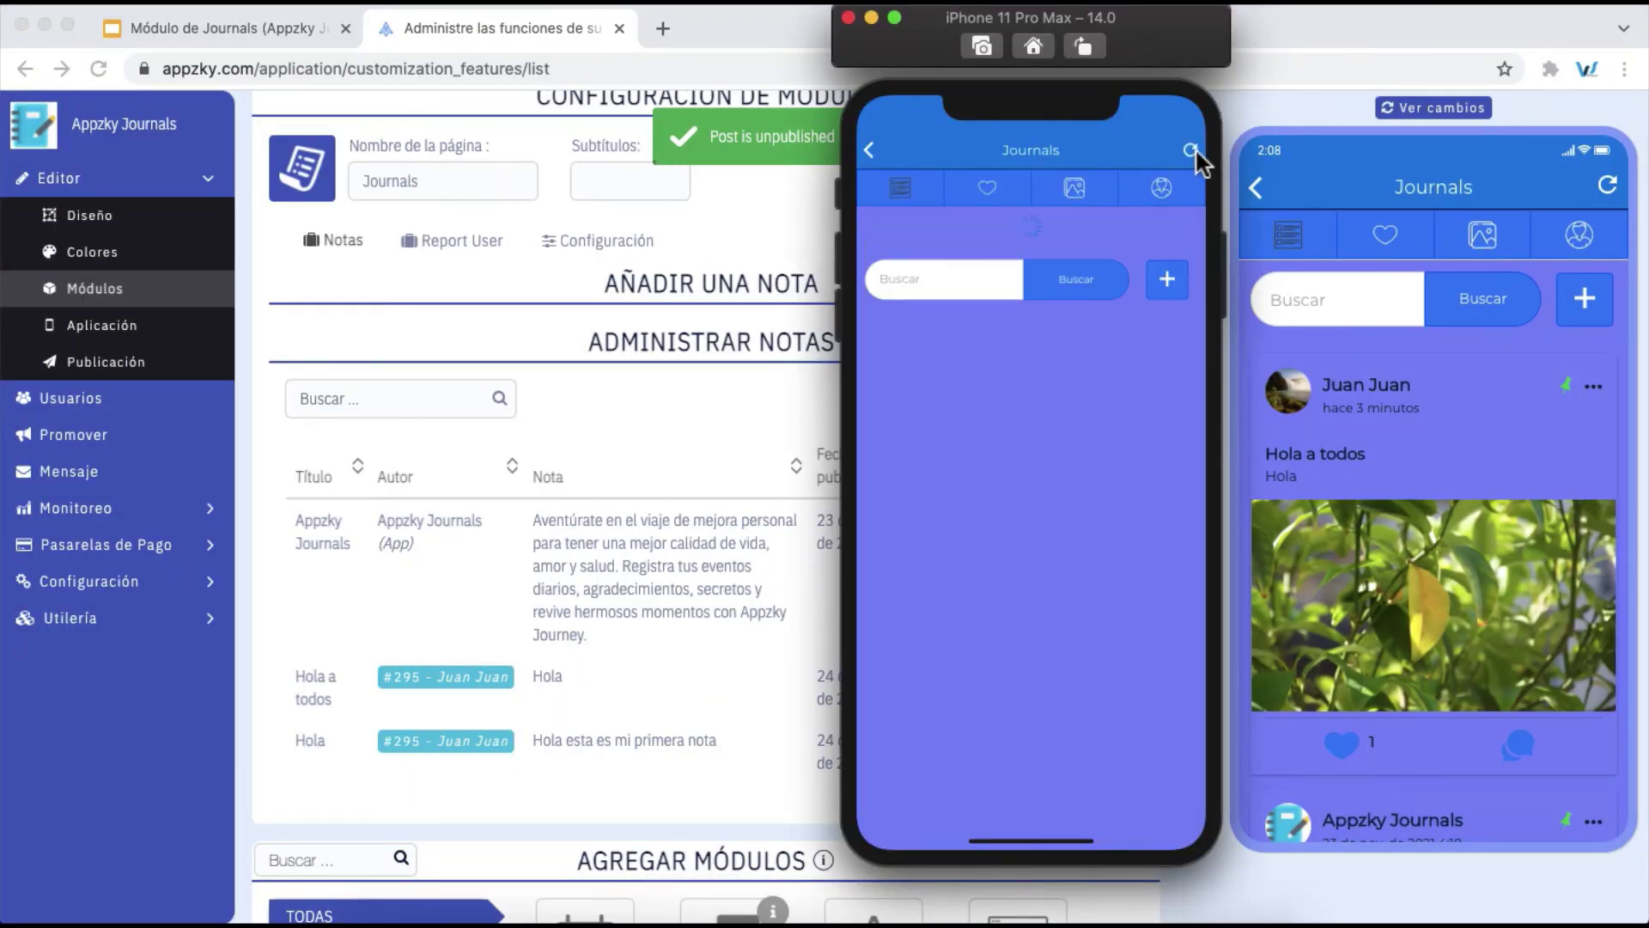
pyautogui.moveTo(1161, 50); pyautogui.dragTo(1106, 46)
pyautogui.click(1031, 318)
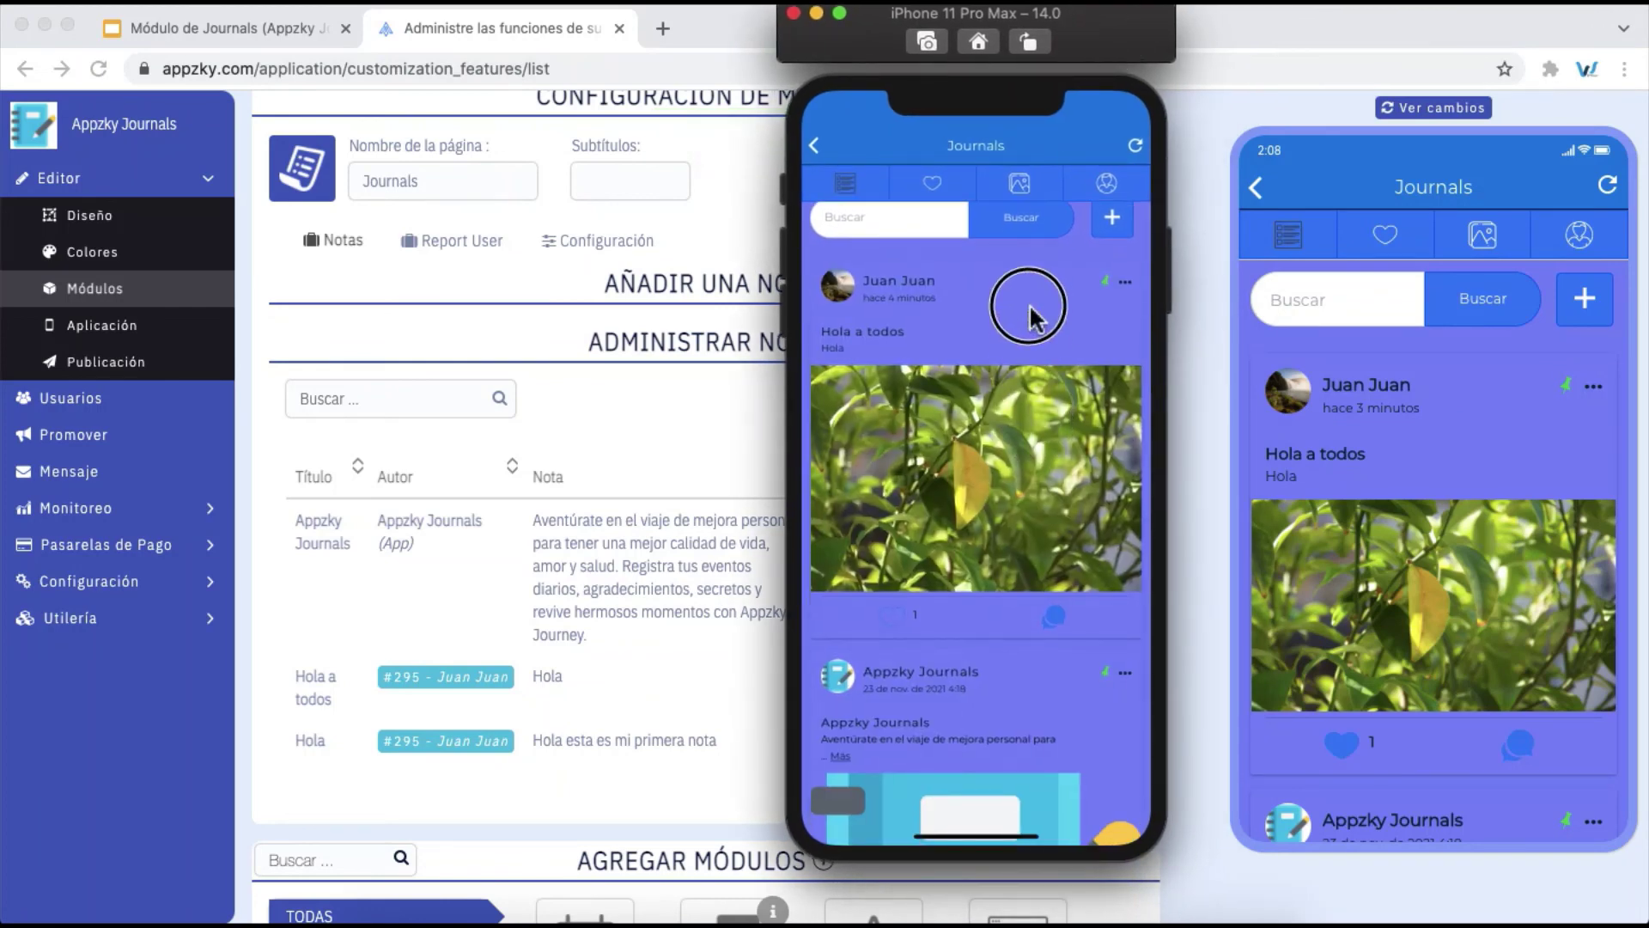
pyautogui.scroll(-5, 1033, 378)
pyautogui.scroll(8, 1029, 244)
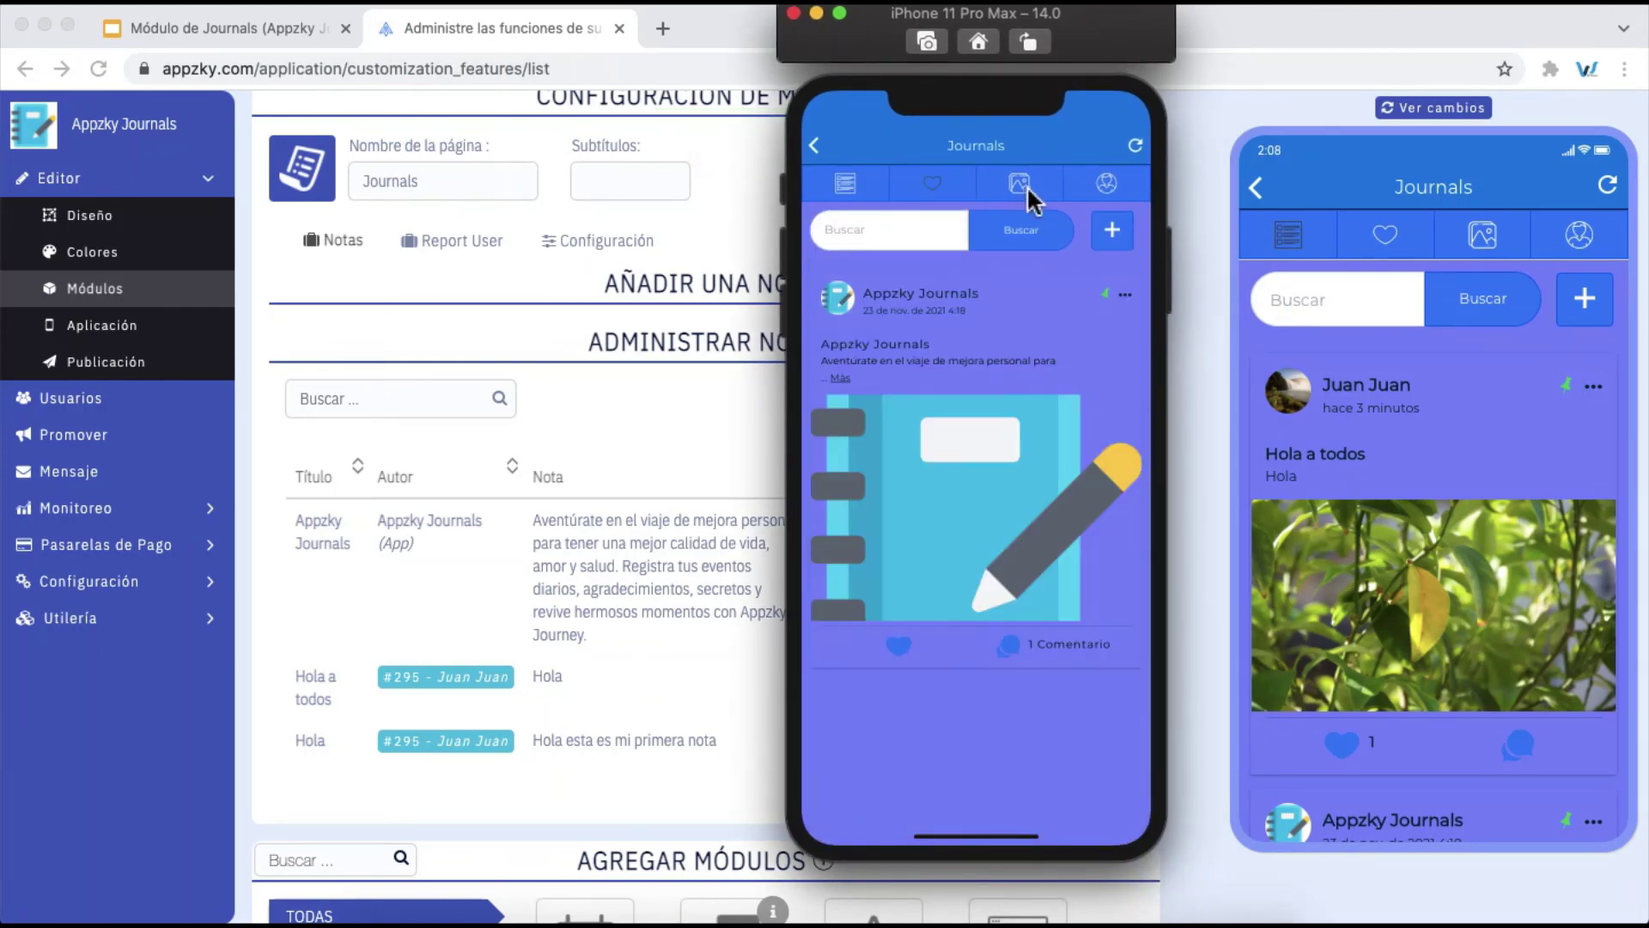
# - Look over the user's profile notes in the simulator, then return to the notes table
pyautogui.click(1107, 191)
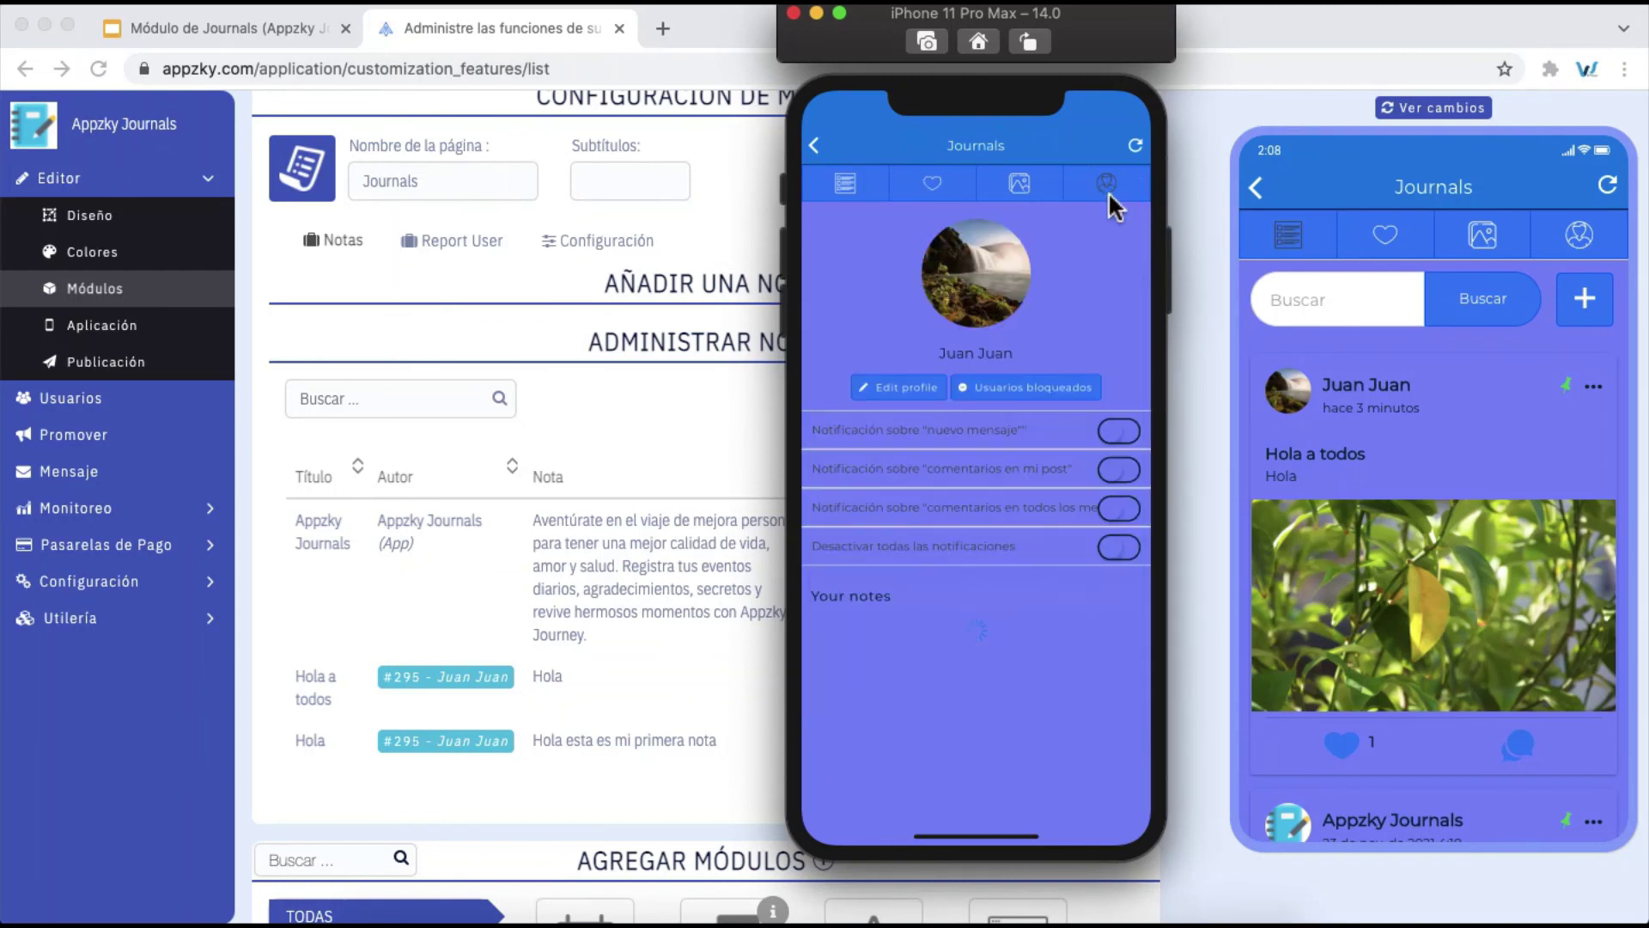
pyautogui.scroll(-5, 877, 601)
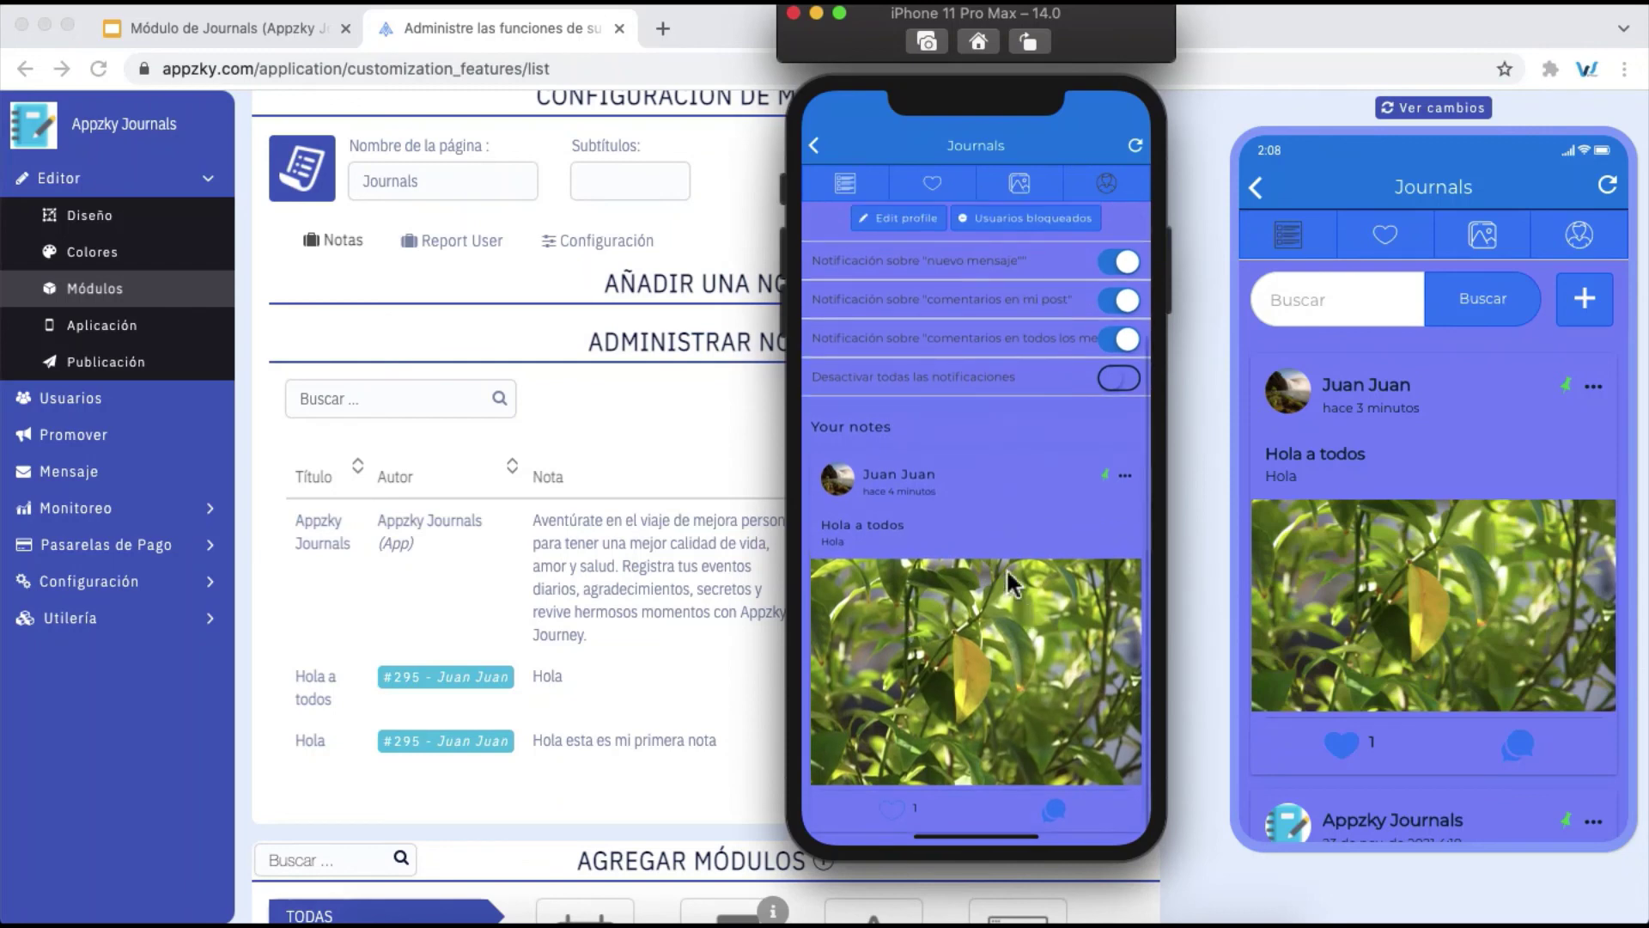
pyautogui.click(1203, 570)
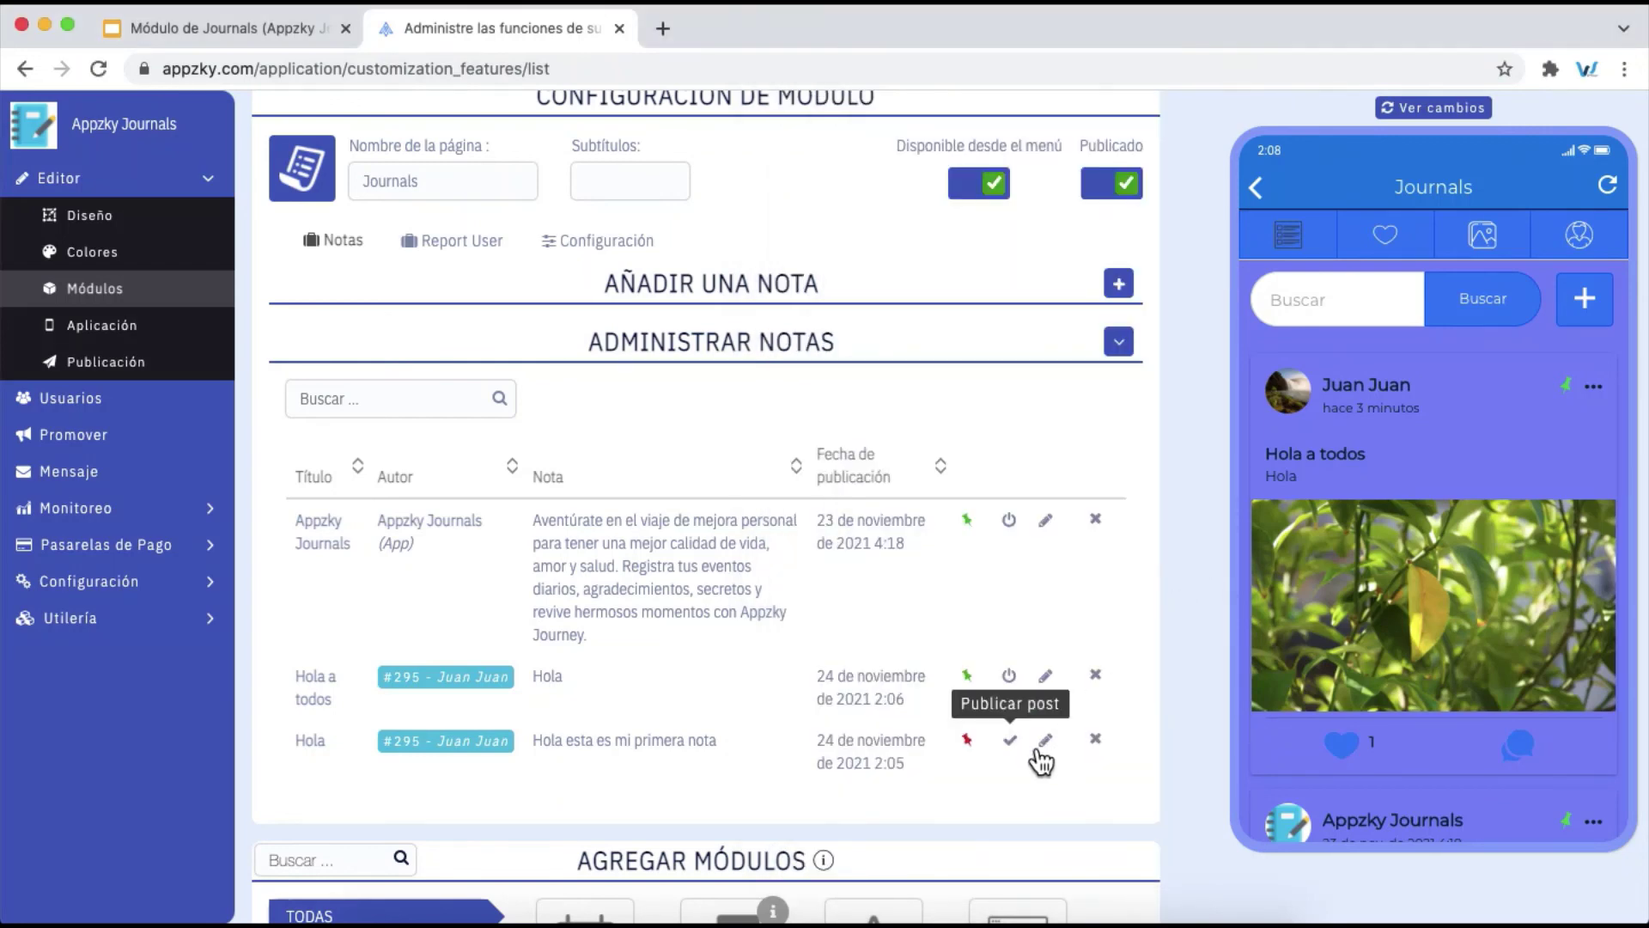
# - Republish the Hola post, then reload the simulator and reopen its Journals screen
pyautogui.click(1011, 742)
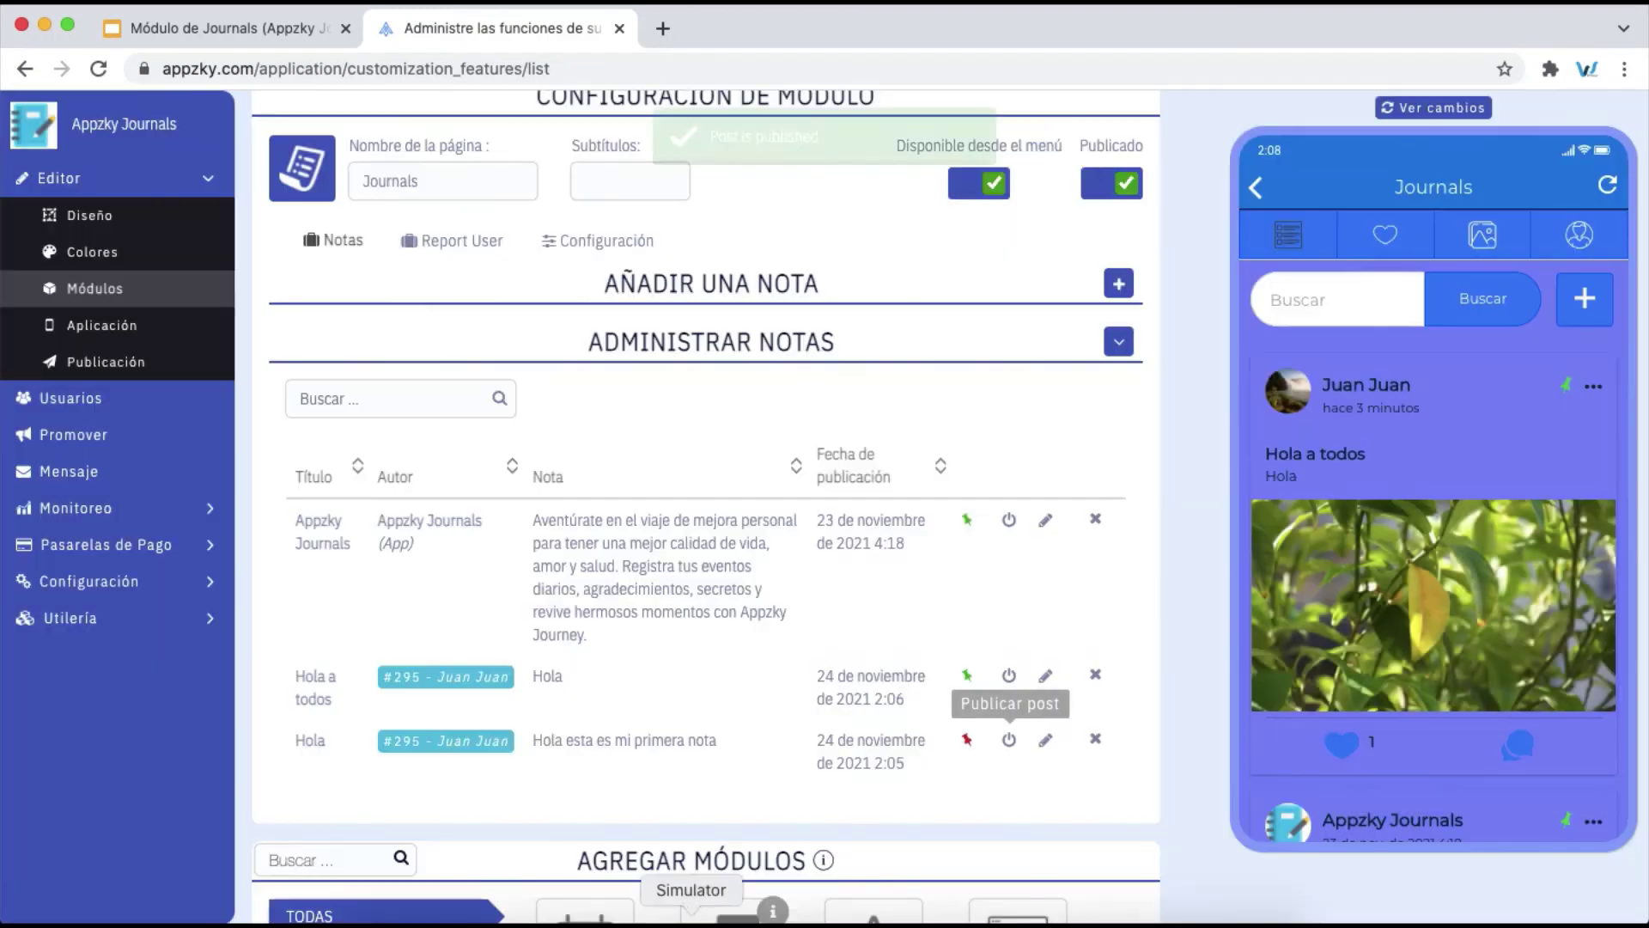
pyautogui.click(691, 915)
pyautogui.click(1137, 133)
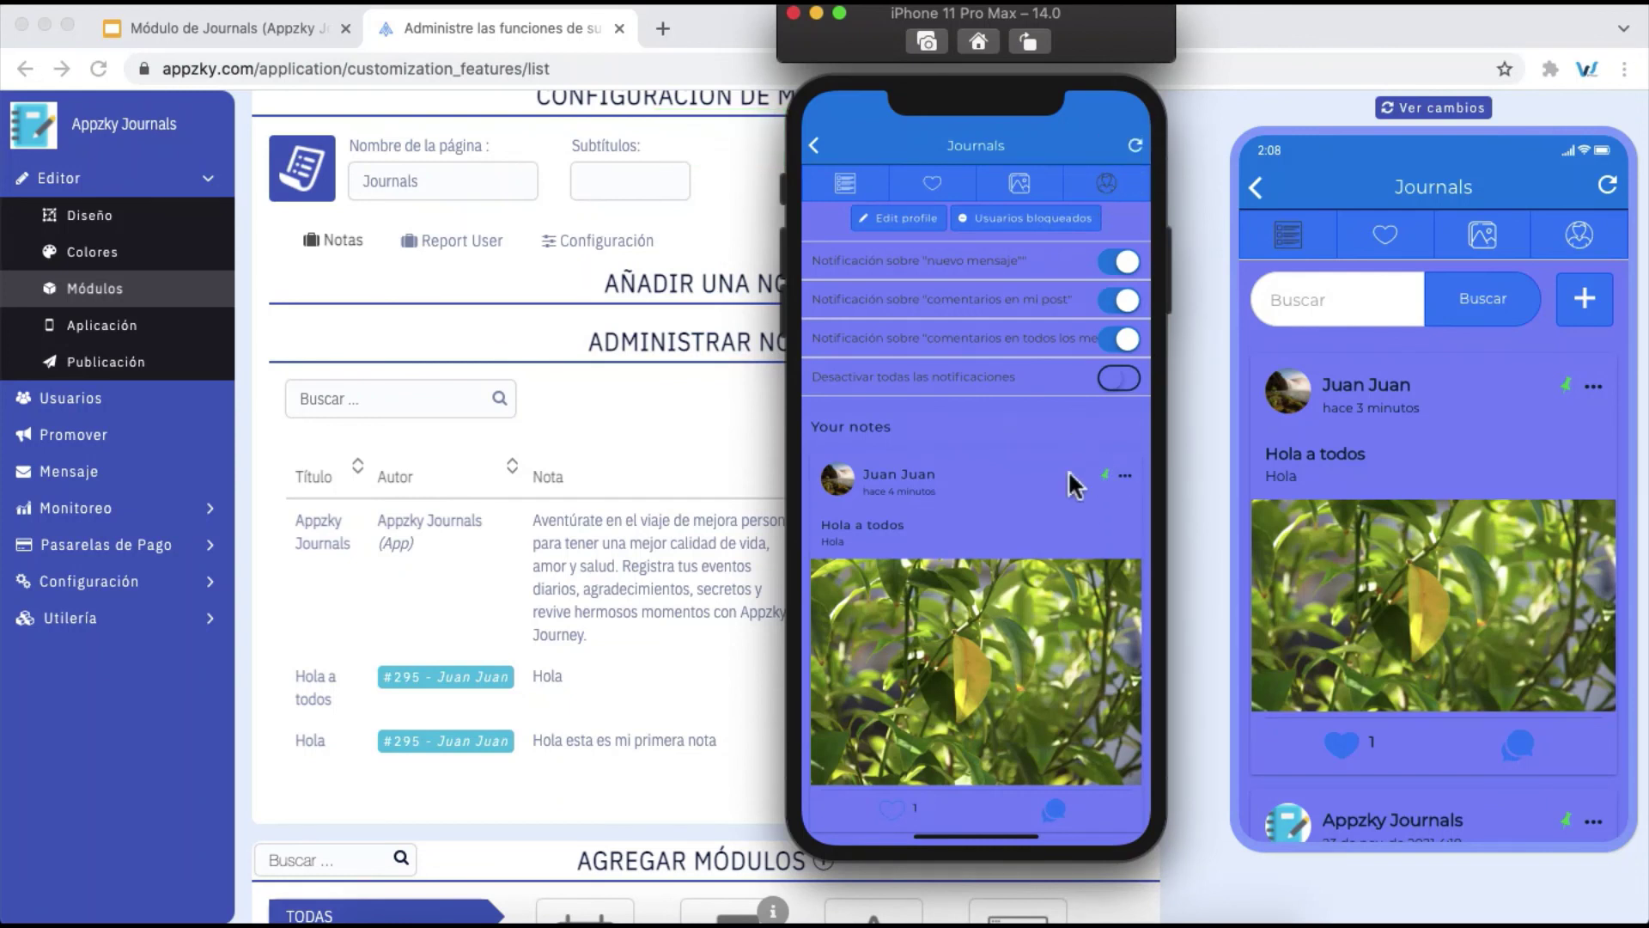
pyautogui.moveTo(1057, 413); pyautogui.dragTo(1048, 364)
pyautogui.click(823, 153)
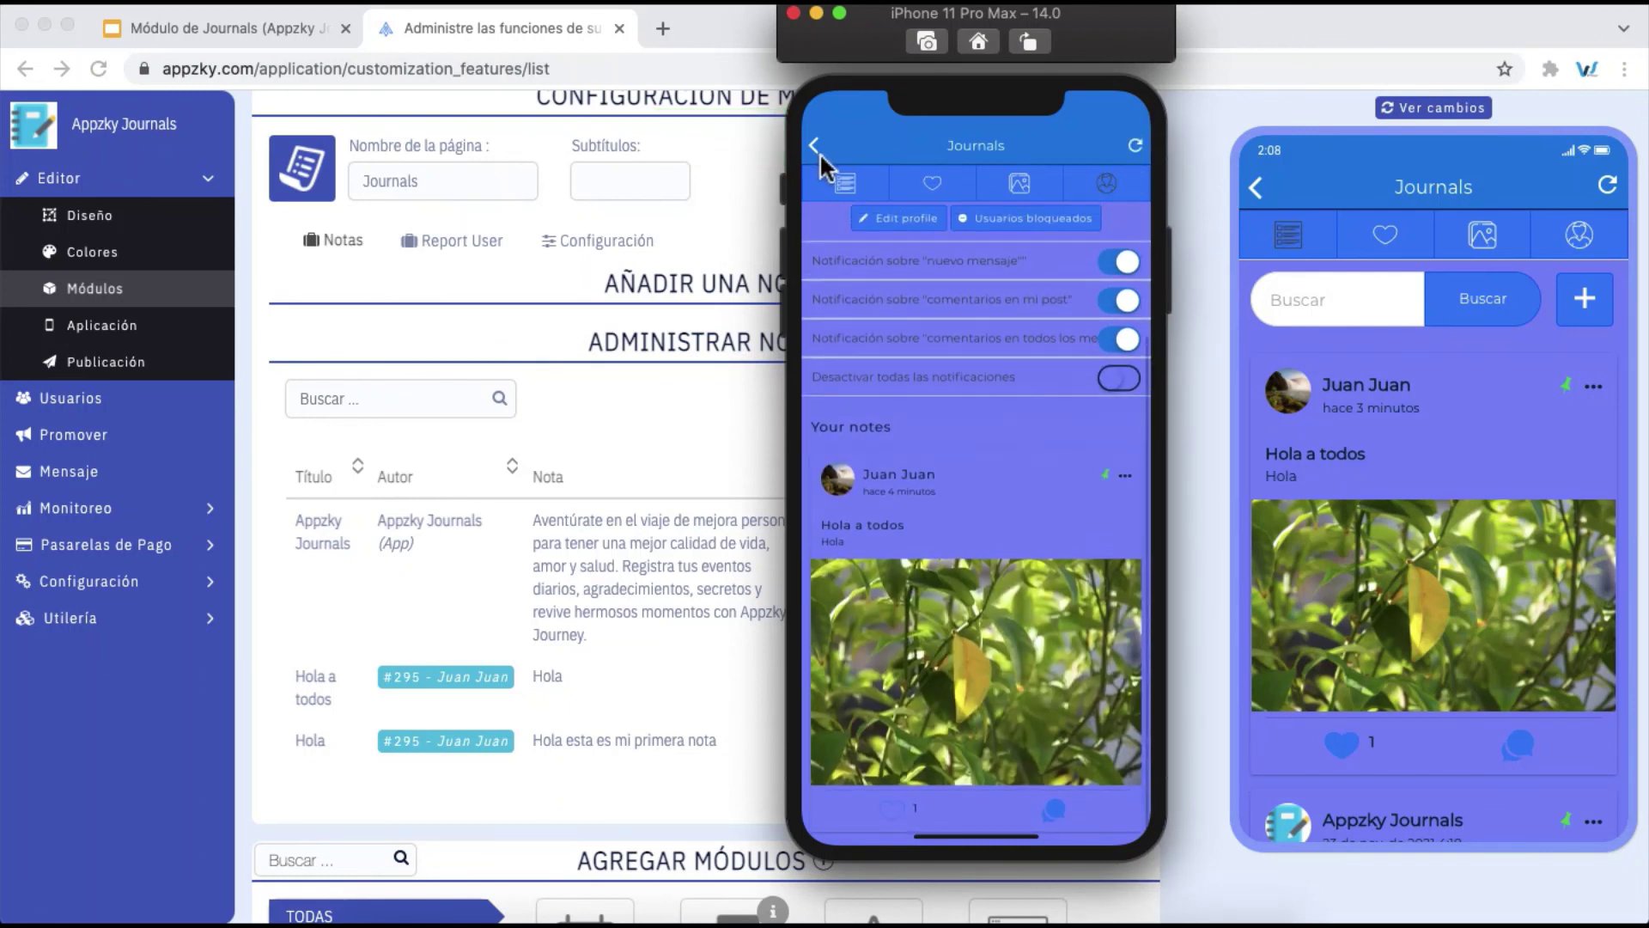
pyautogui.click(841, 786)
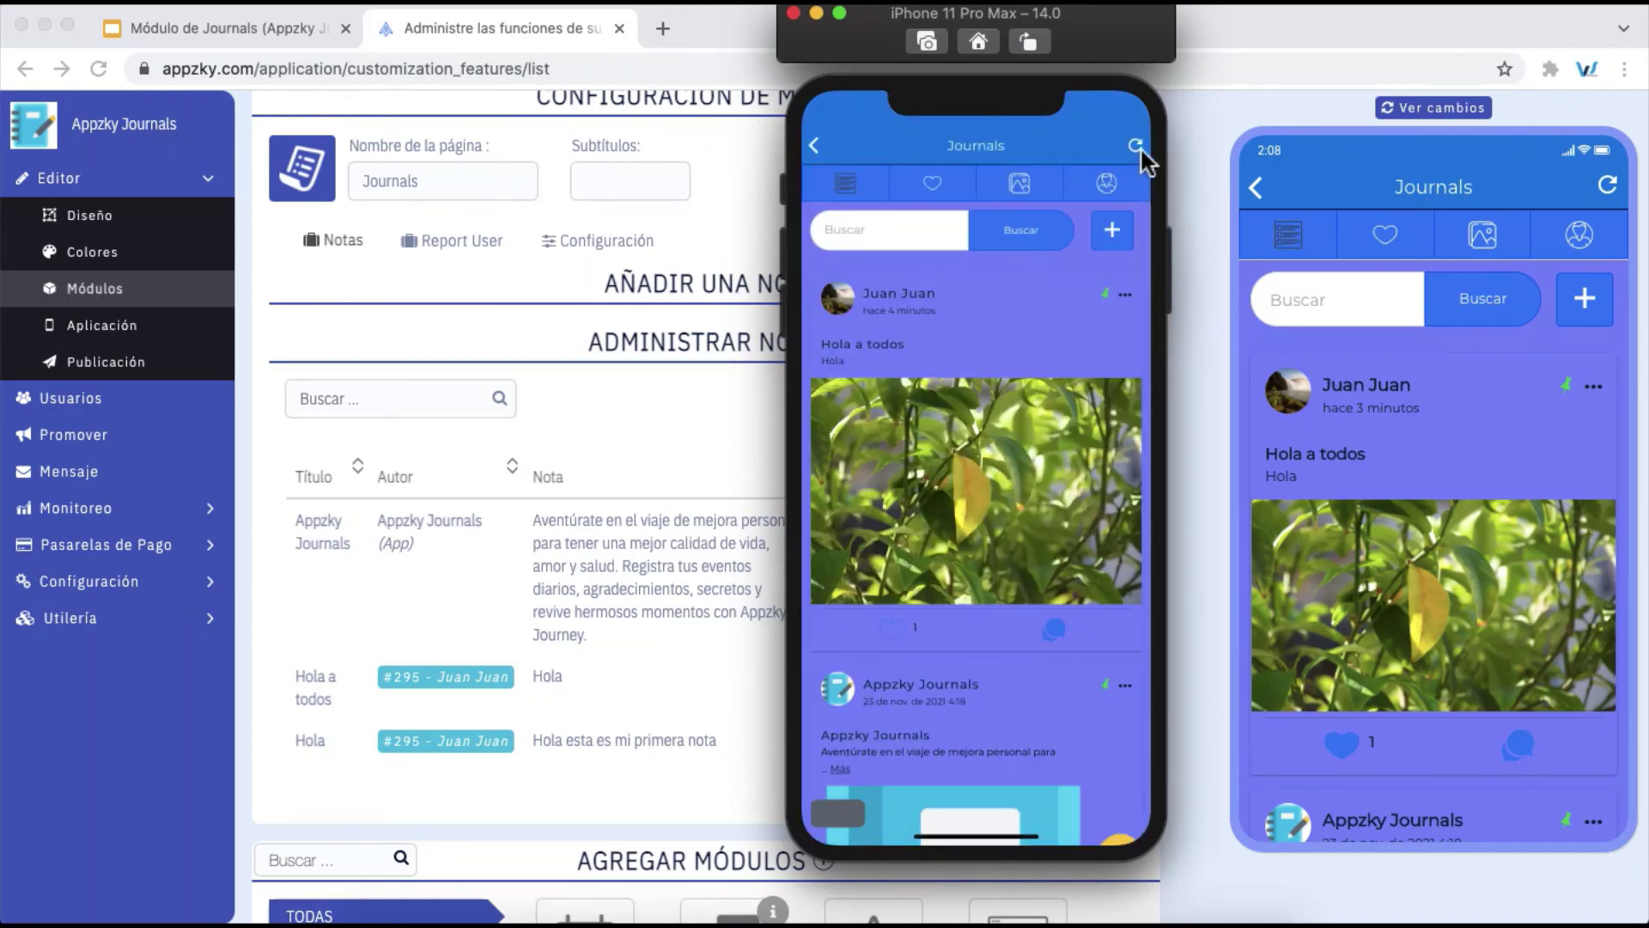
# - Scroll through the user's profile notes again and bring the notes admin table forward
pyautogui.click(1107, 184)
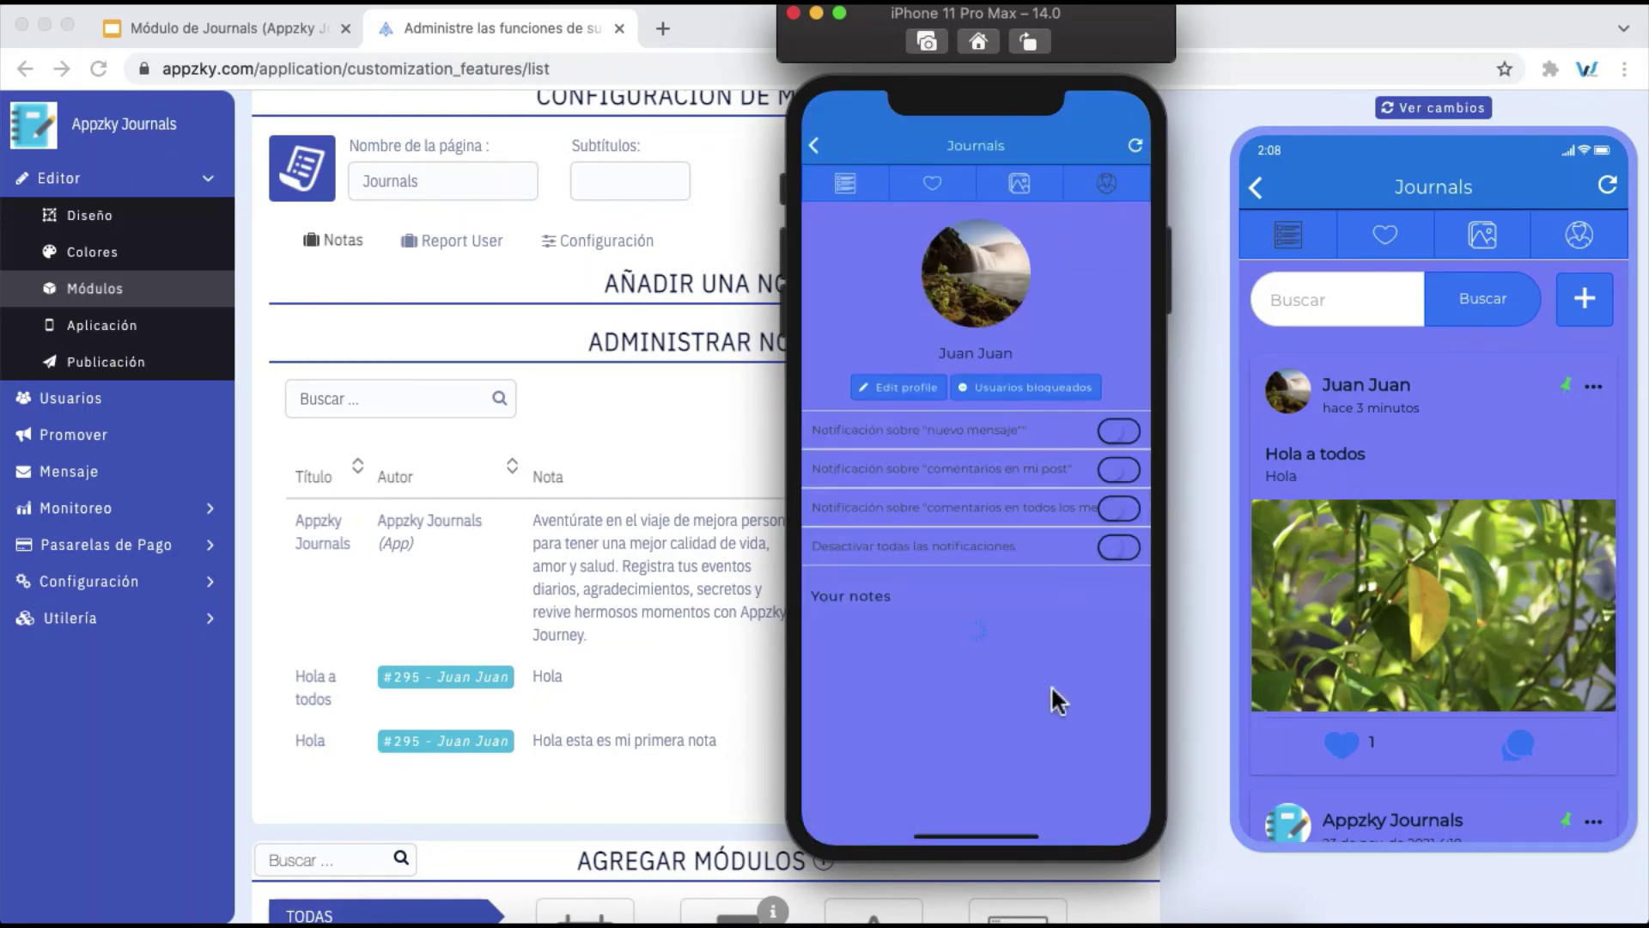
pyautogui.scroll(-10, 1049, 448)
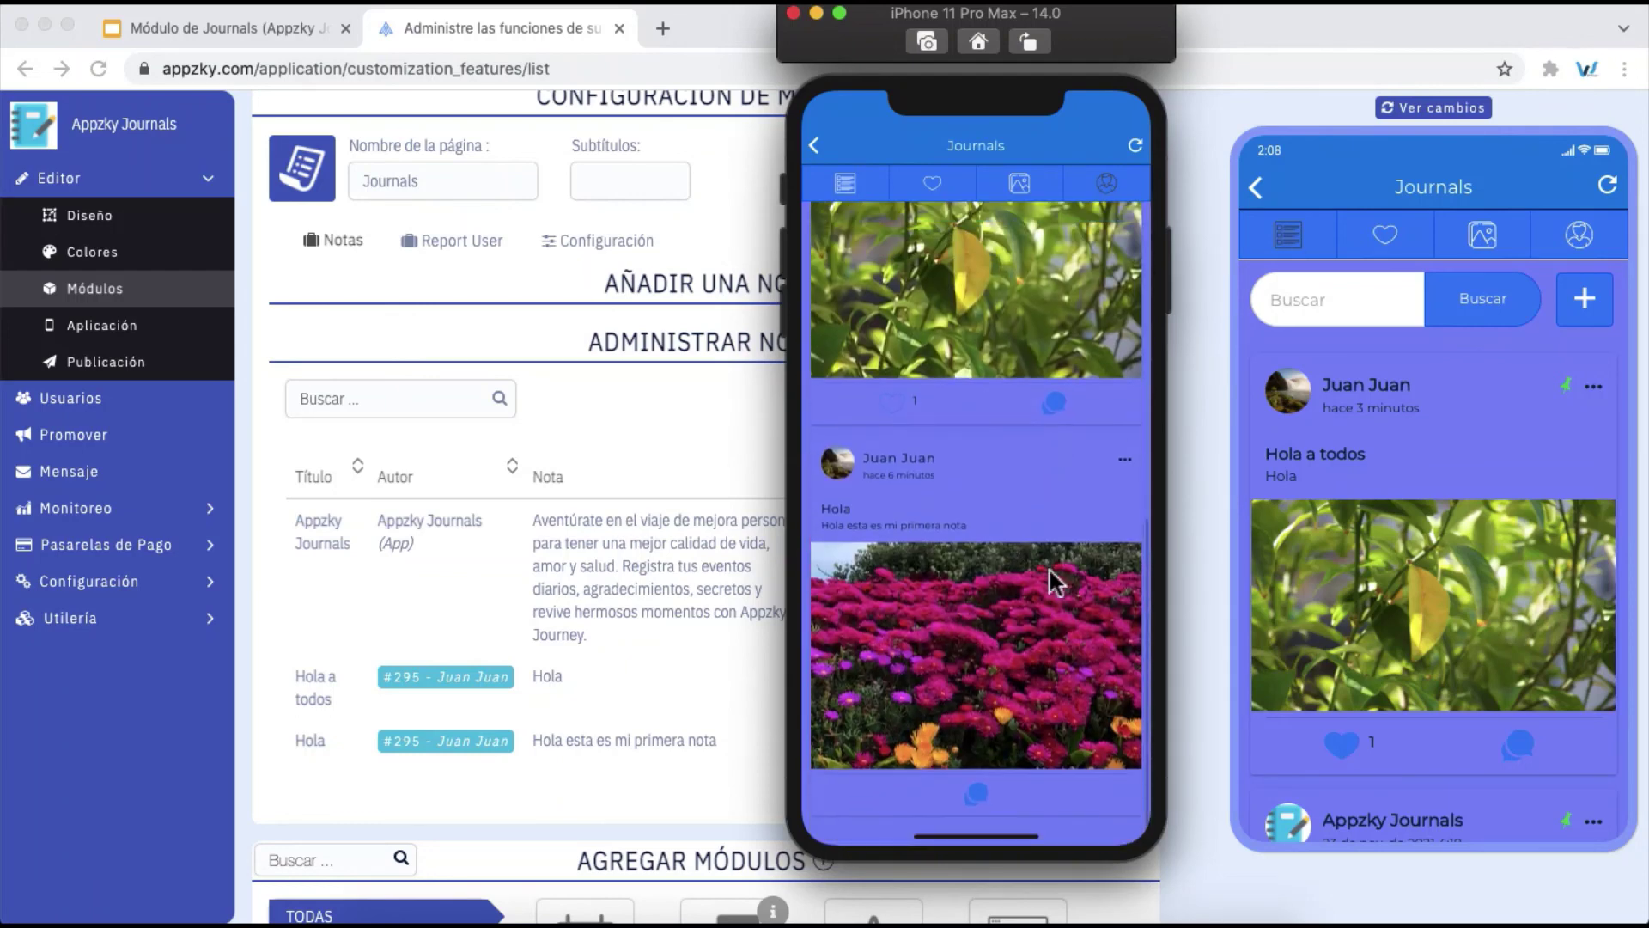
pyautogui.click(1198, 585)
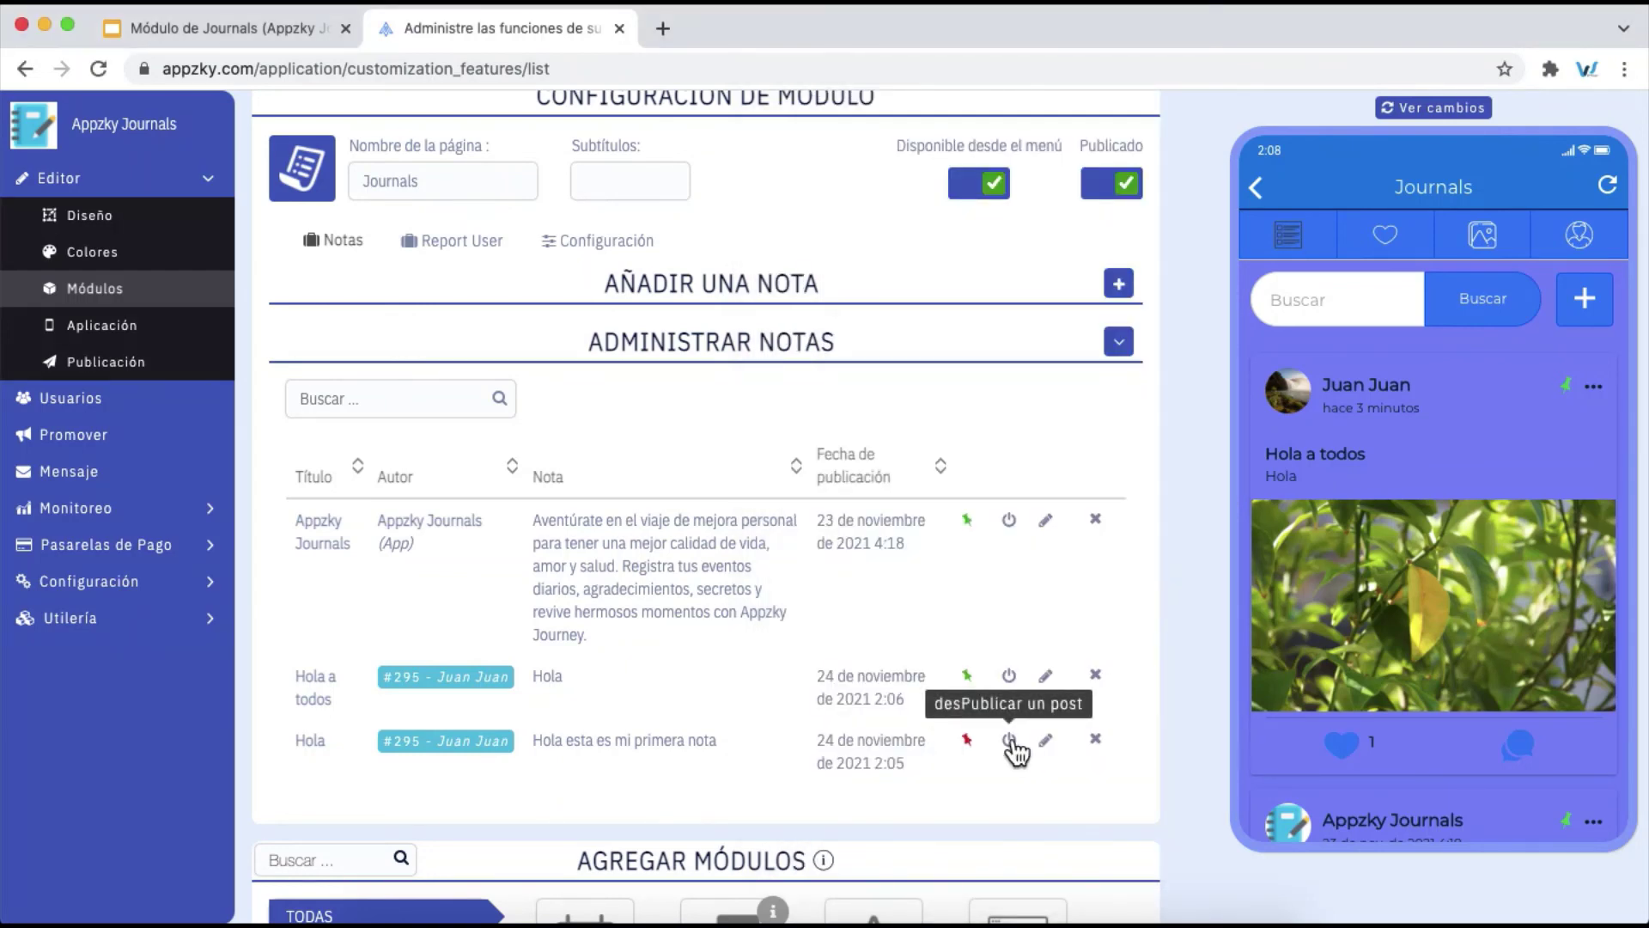
# - Open and close the Hola note's edit form, then delete the note and confirm with Aceptar
pyautogui.click(1045, 740)
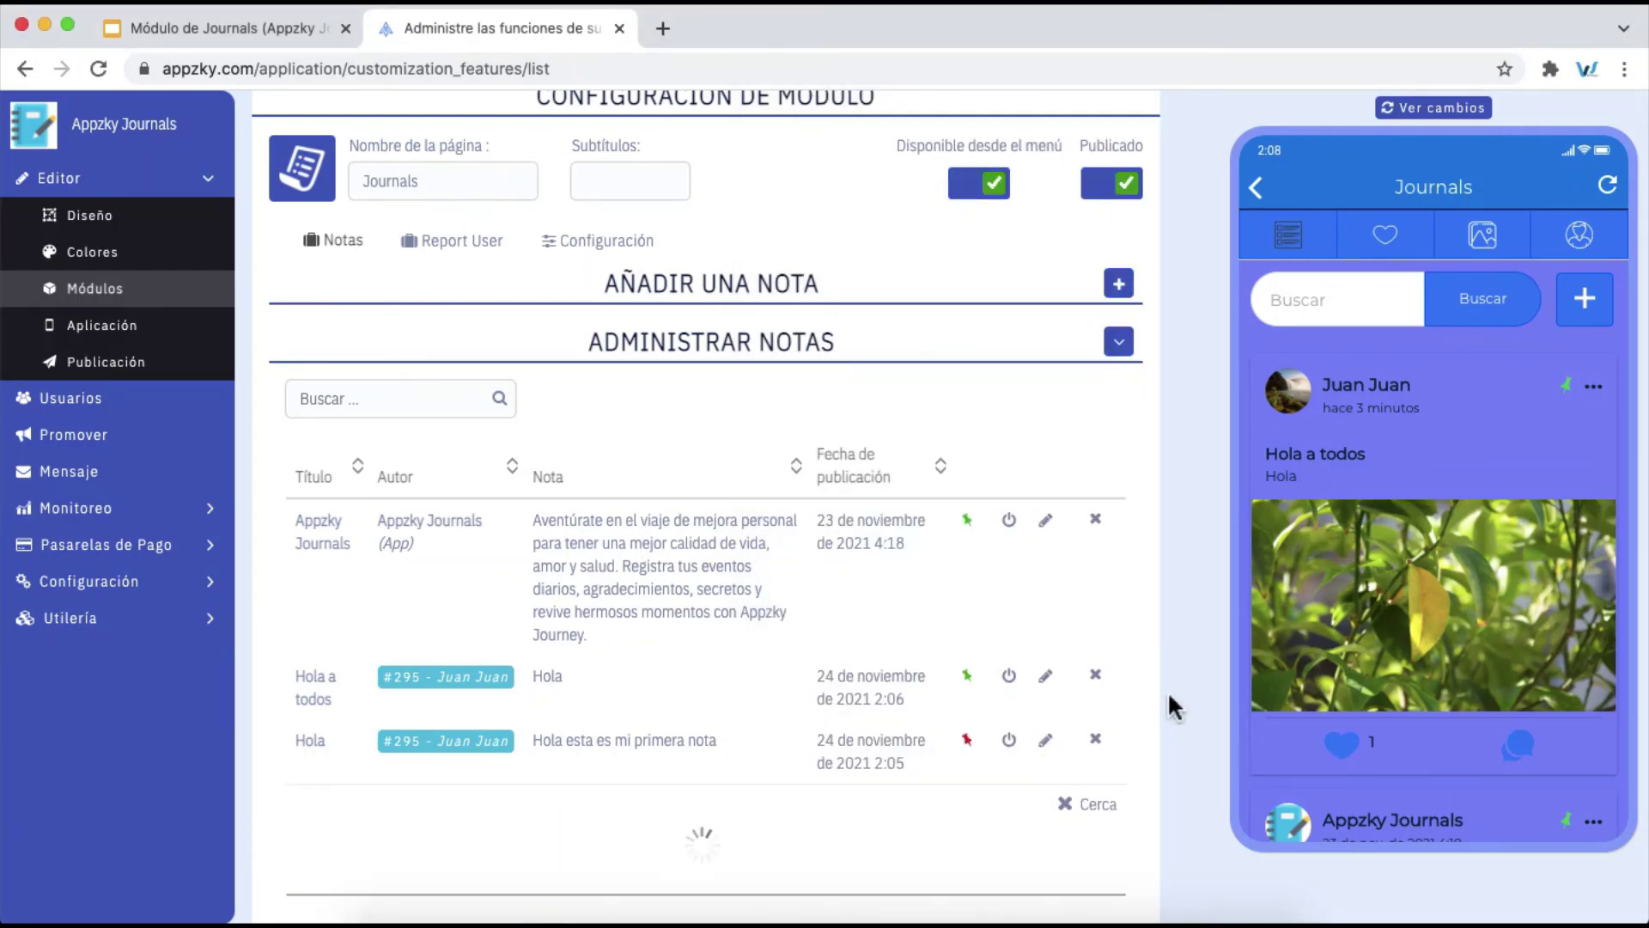
pyautogui.scroll(-5, 1169, 704)
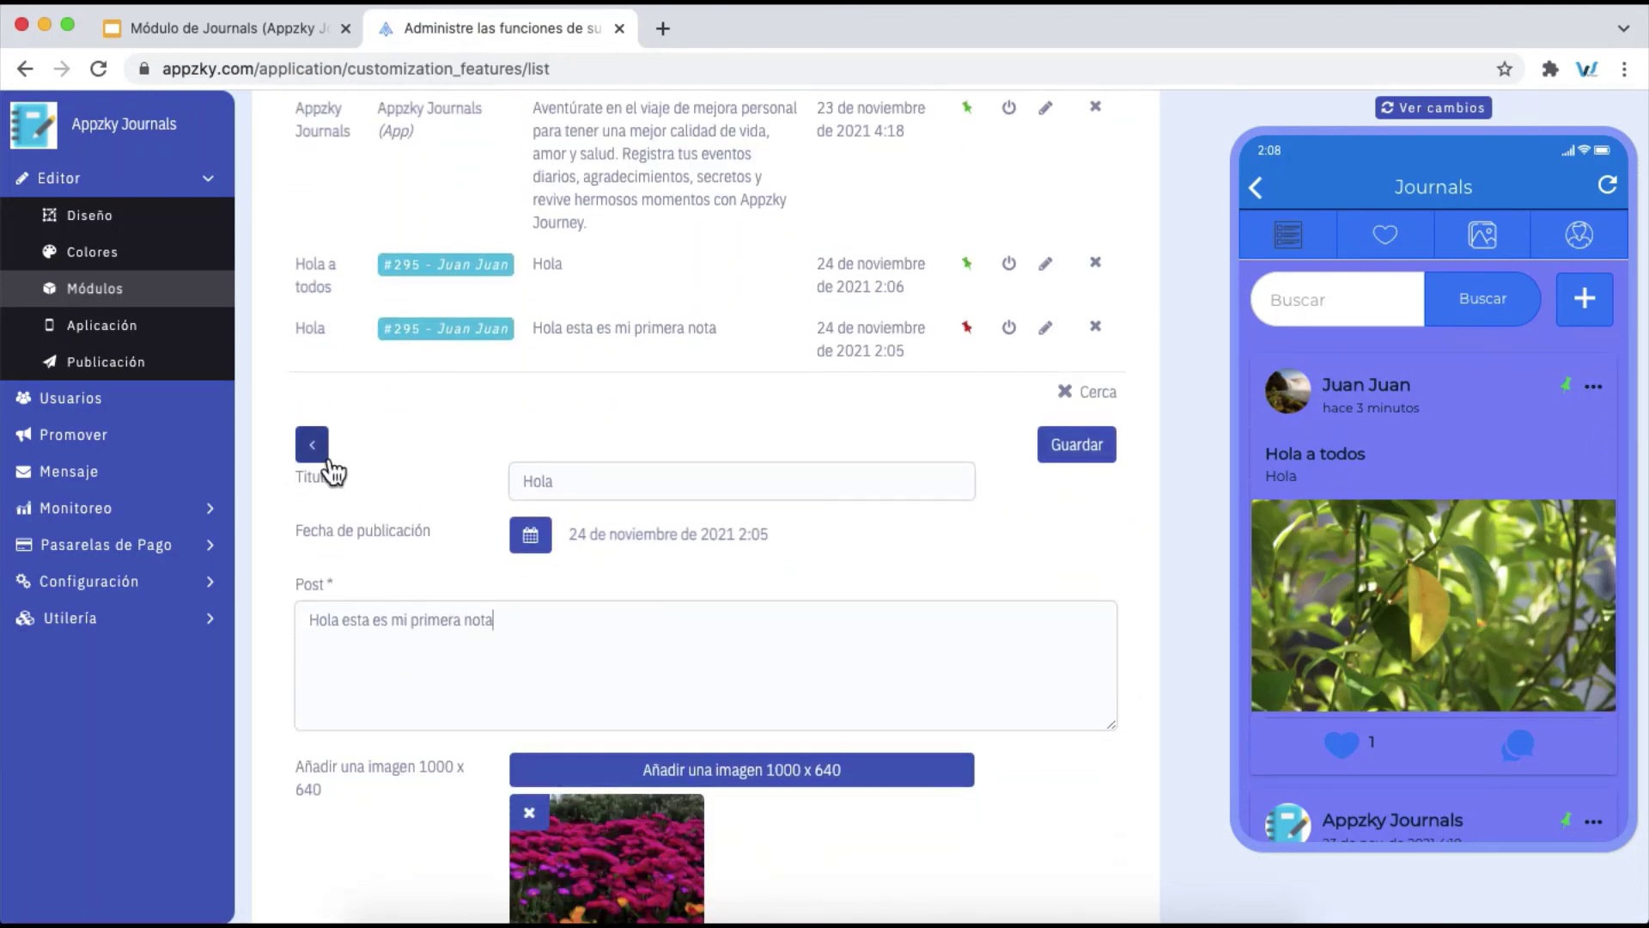
pyautogui.click(1098, 391)
pyautogui.click(1100, 333)
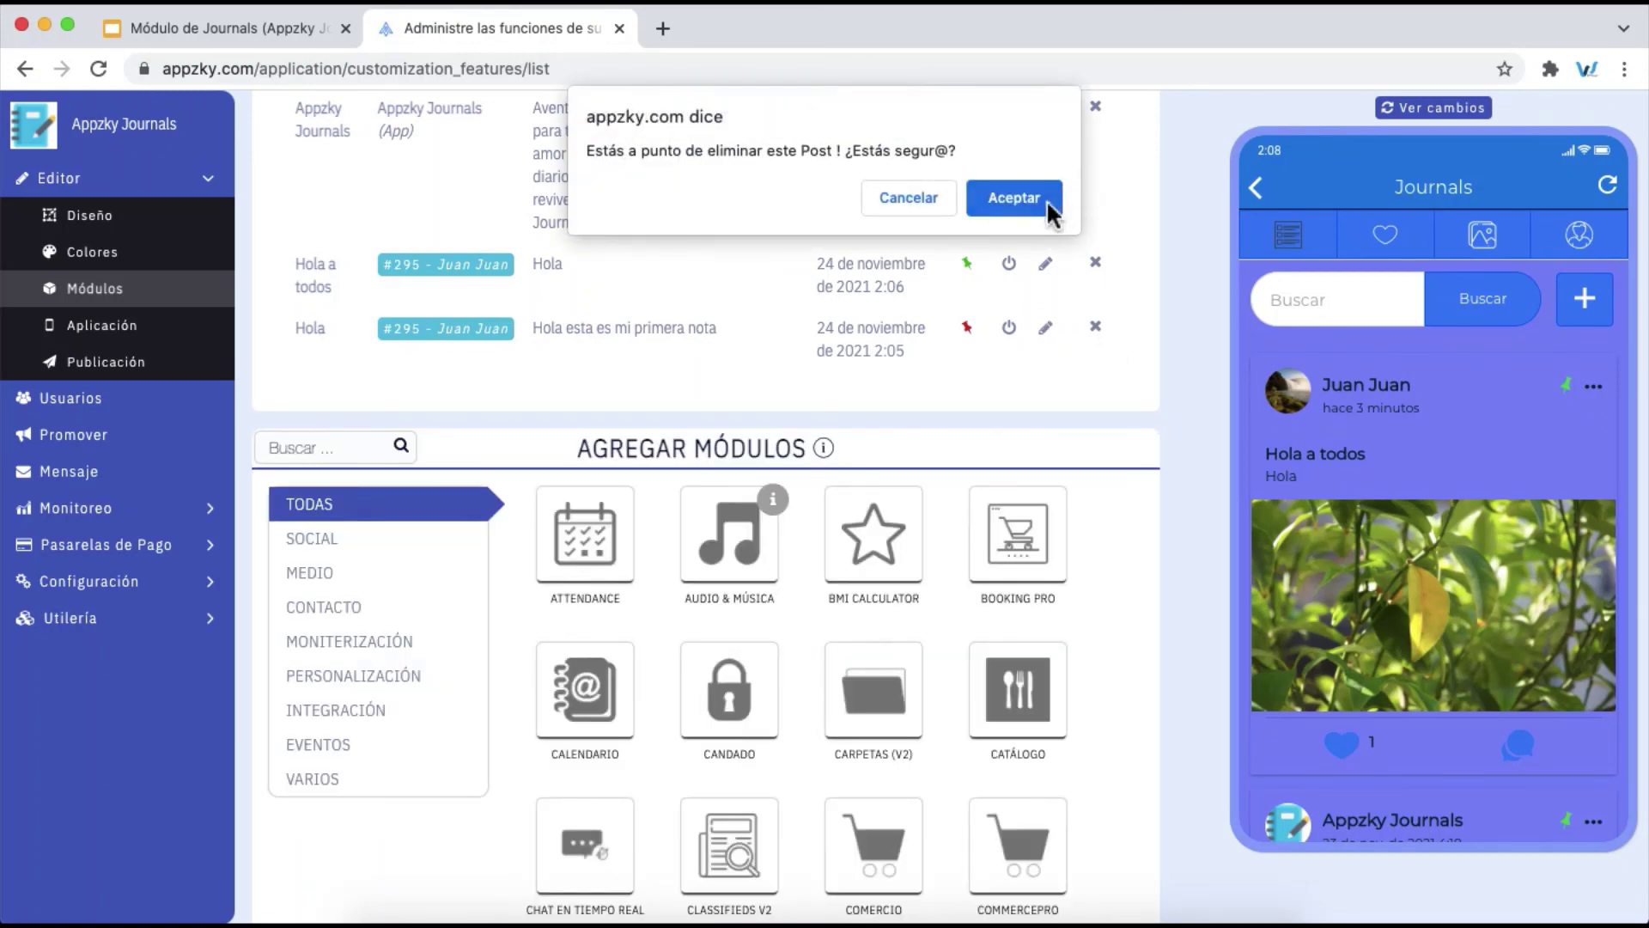
pyautogui.click(1014, 197)
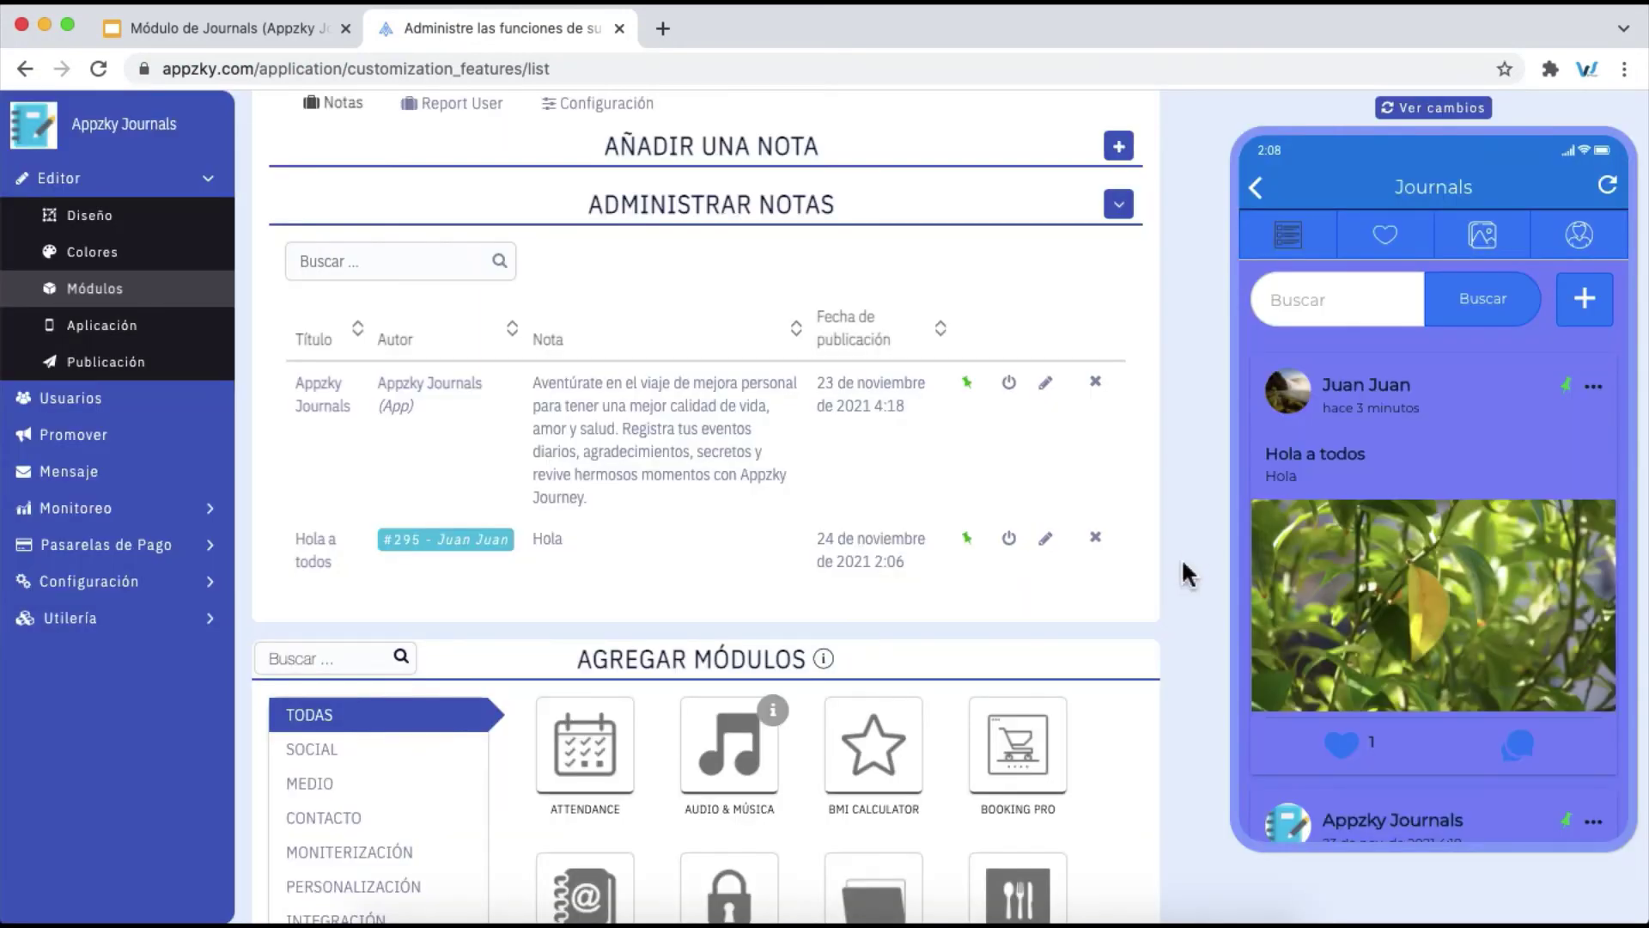
# - From the commenter's menu on the Appzky Journals post, choose Bloquear todas las notas, confirming SÍ and OK
pyautogui.scroll(2, 1187, 574)
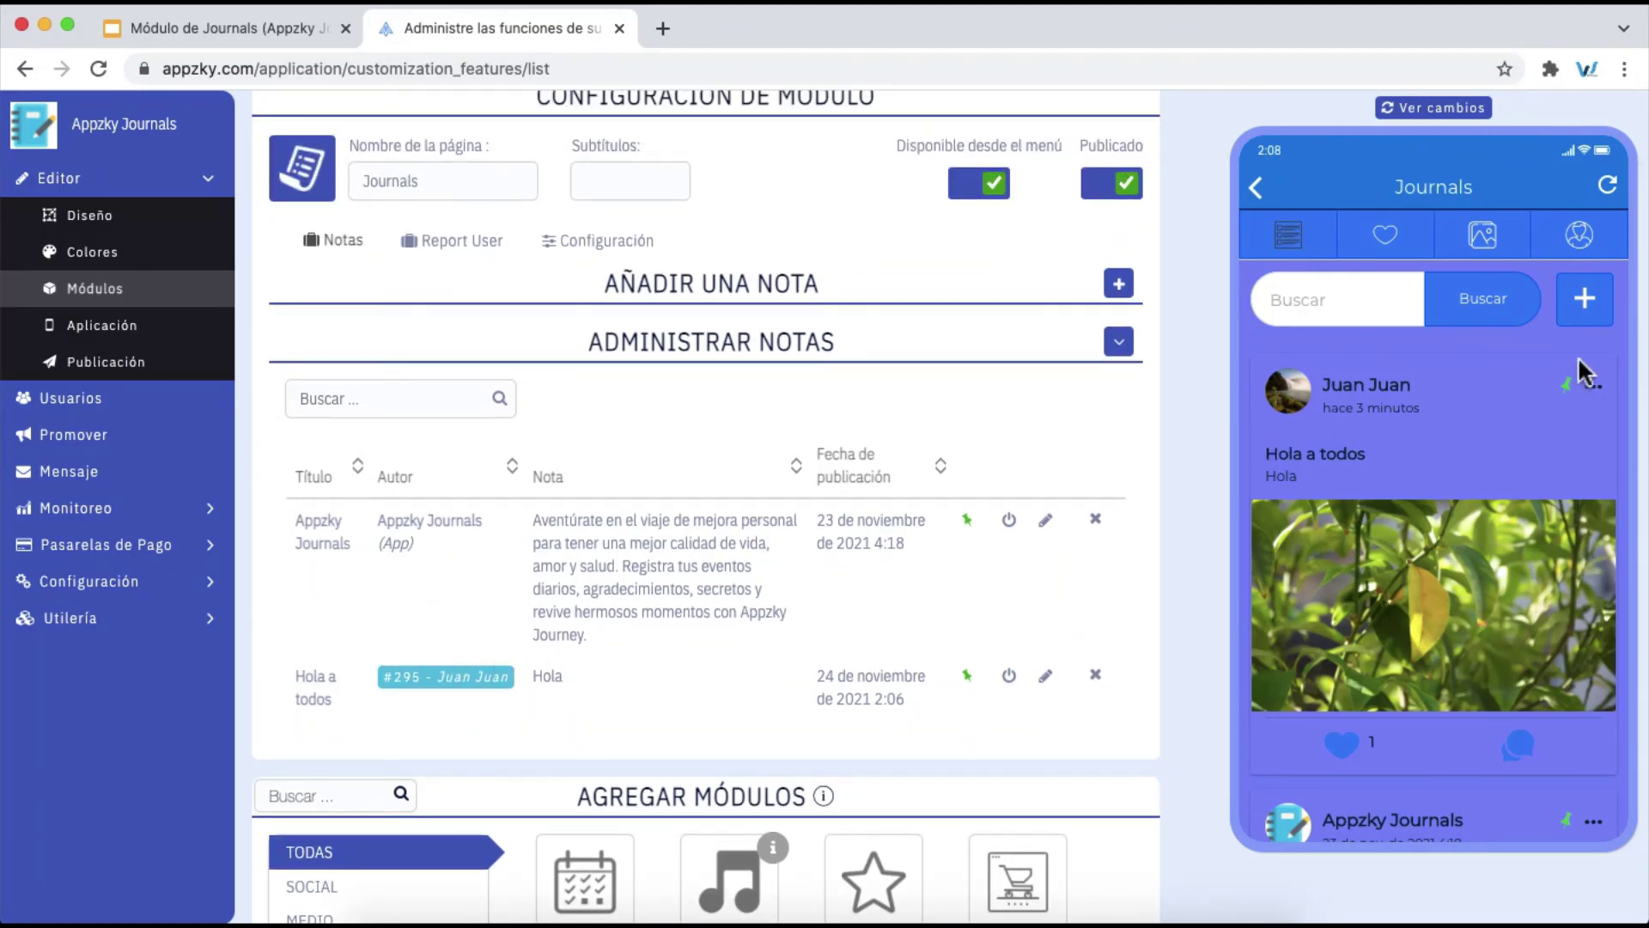
pyautogui.scroll(-5, 1539, 426)
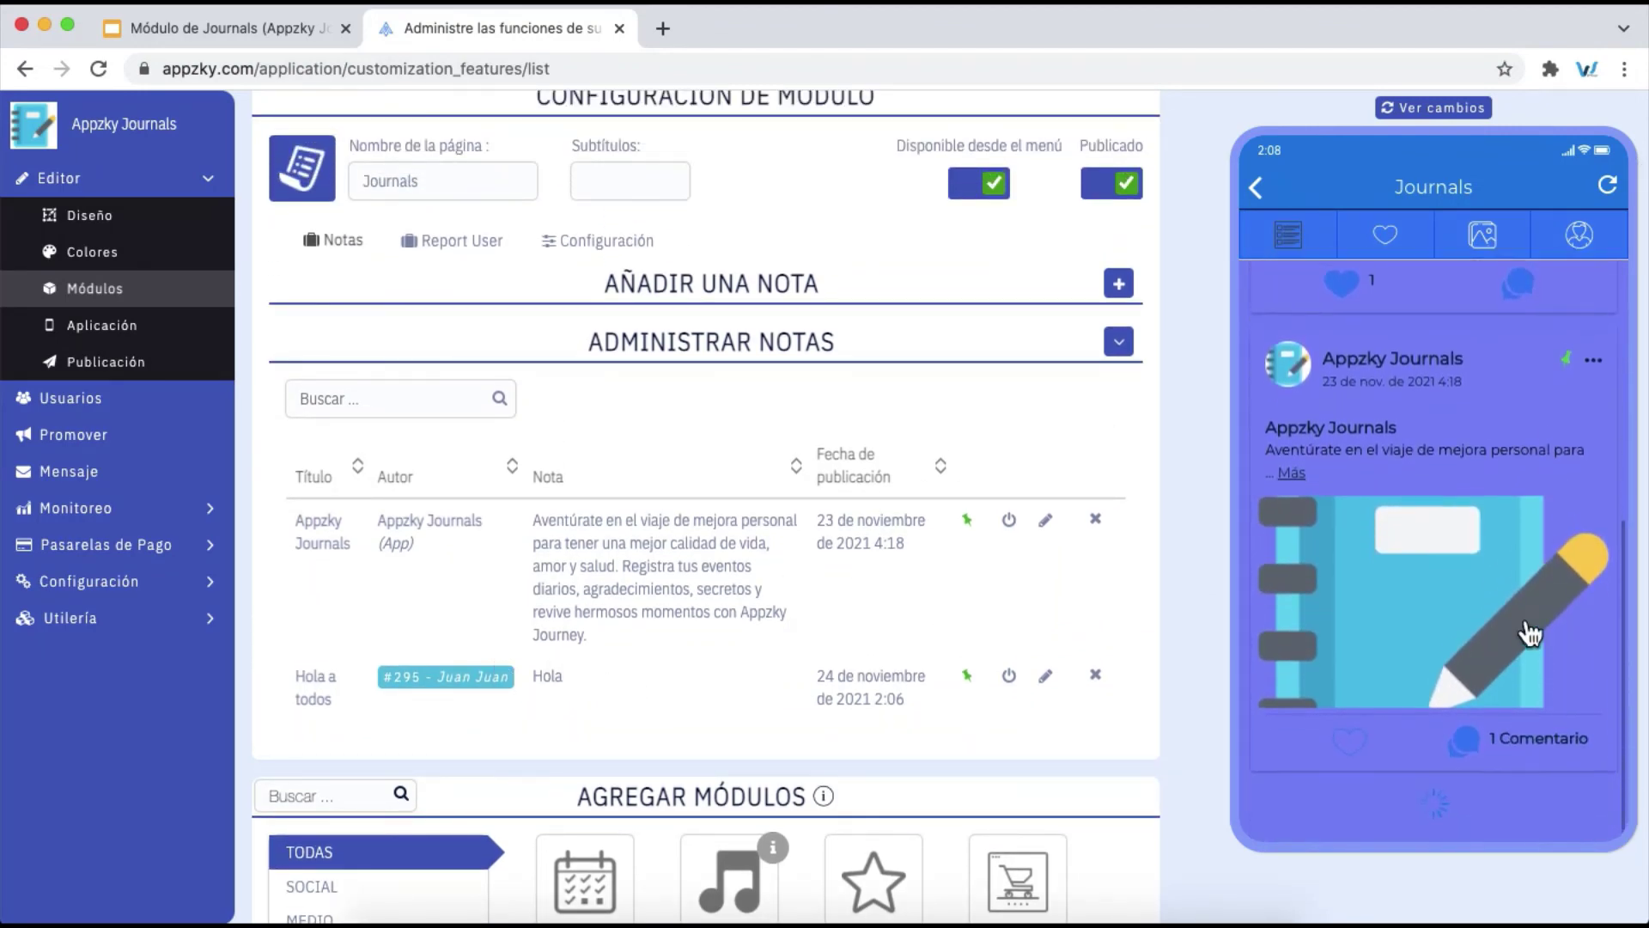
pyautogui.click(1527, 738)
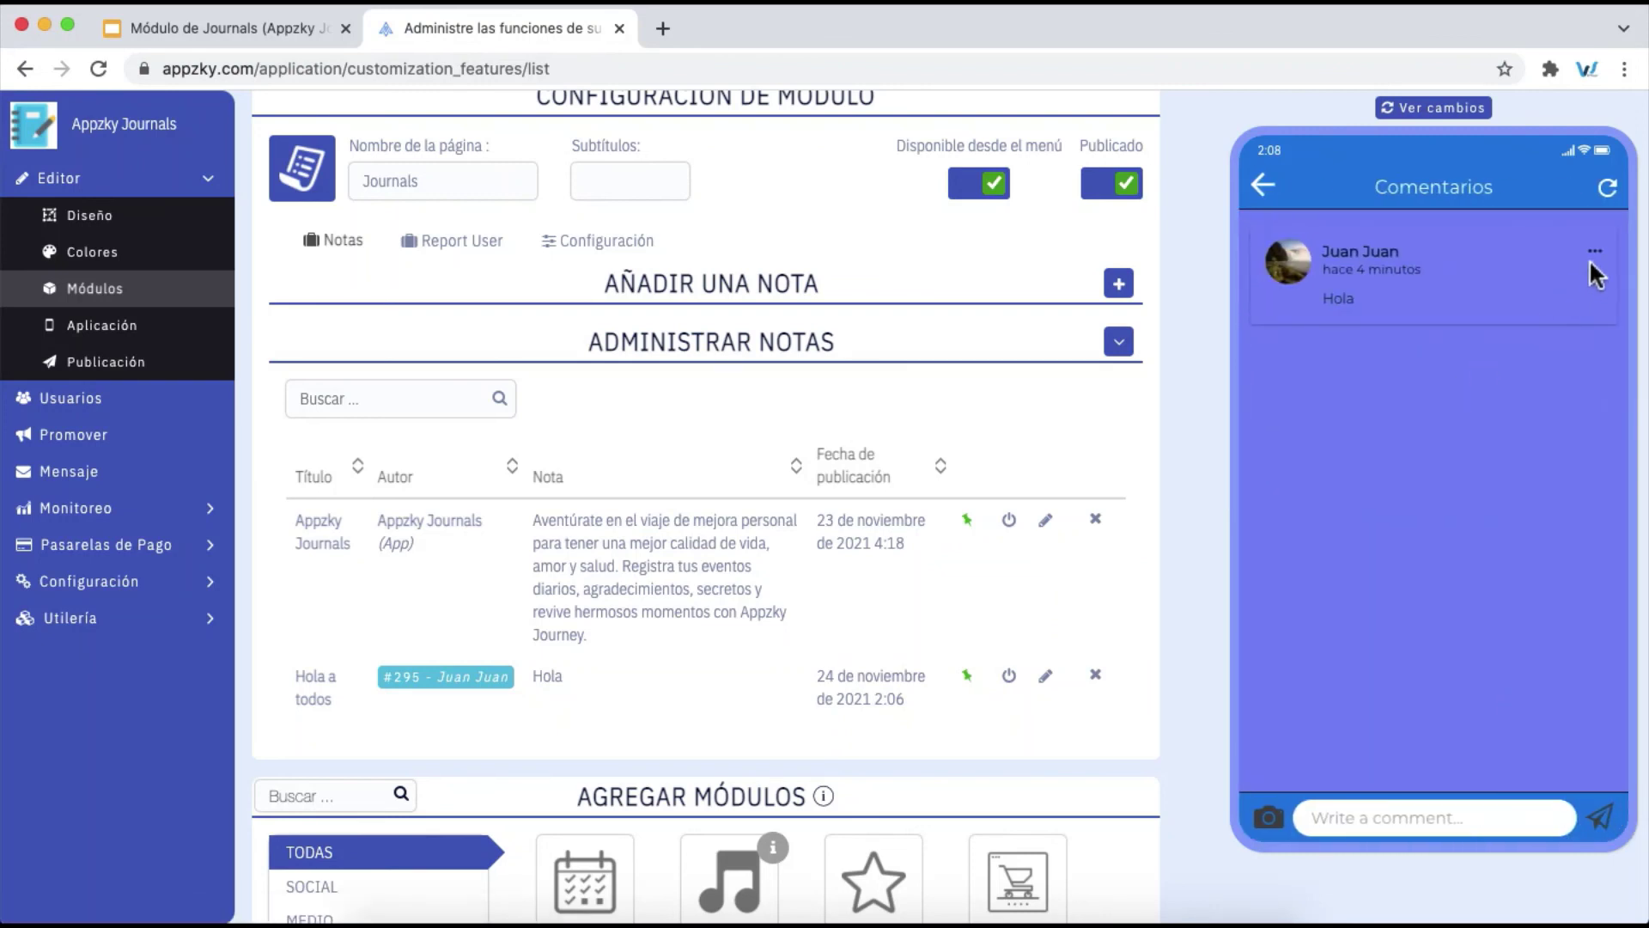
pyautogui.click(1594, 251)
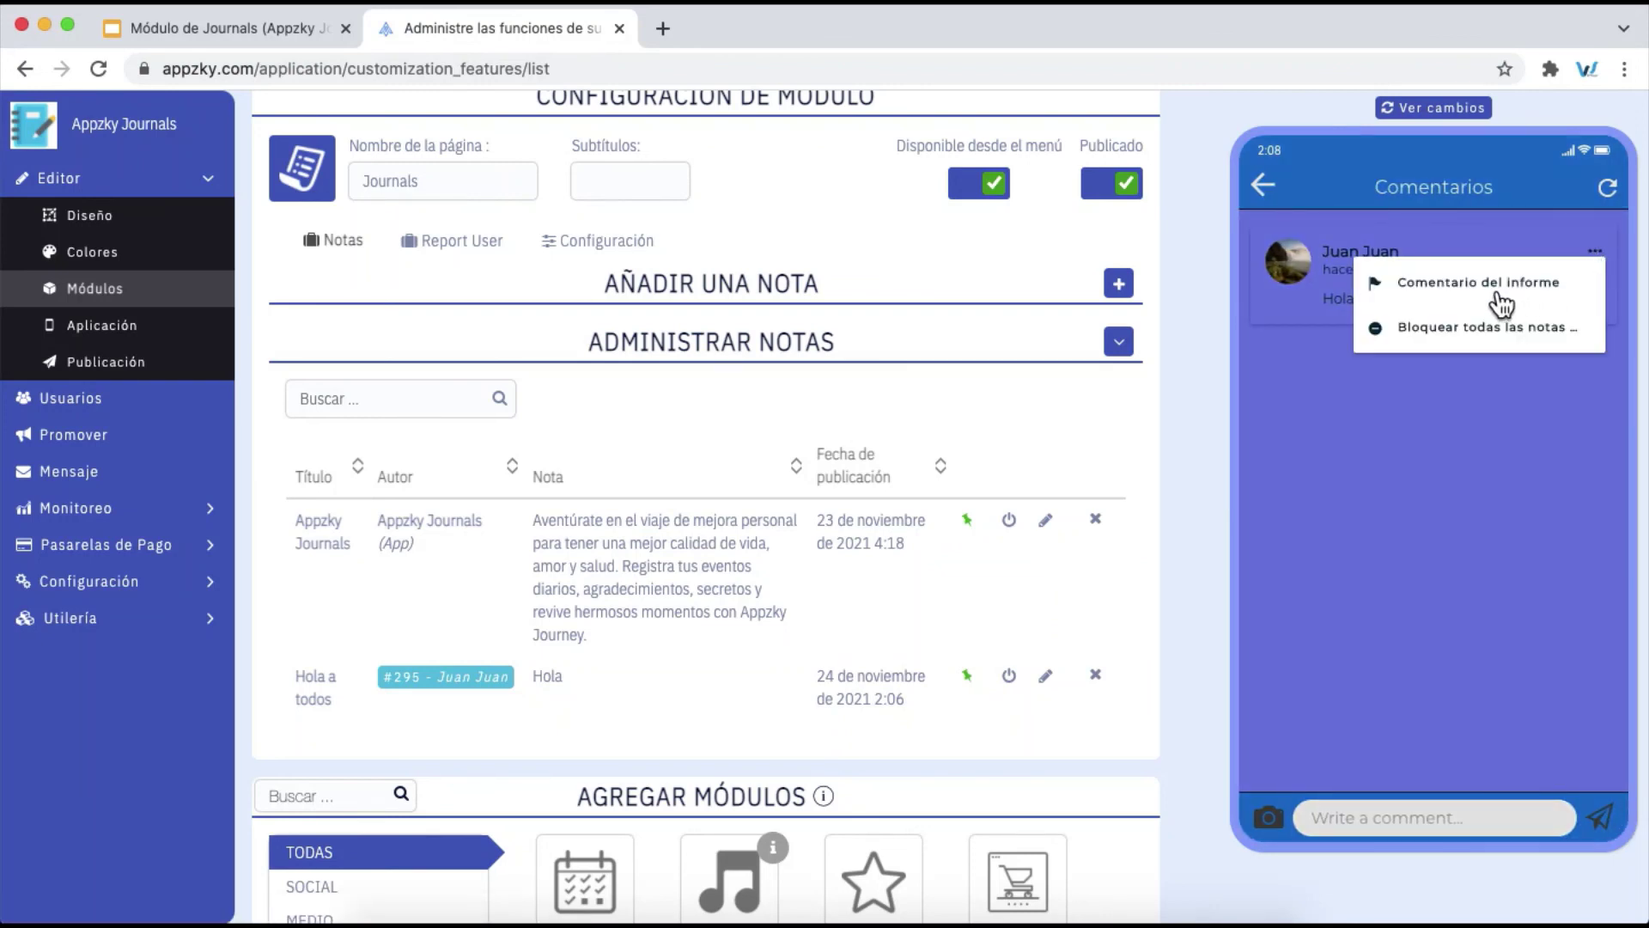
pyautogui.click(1467, 337)
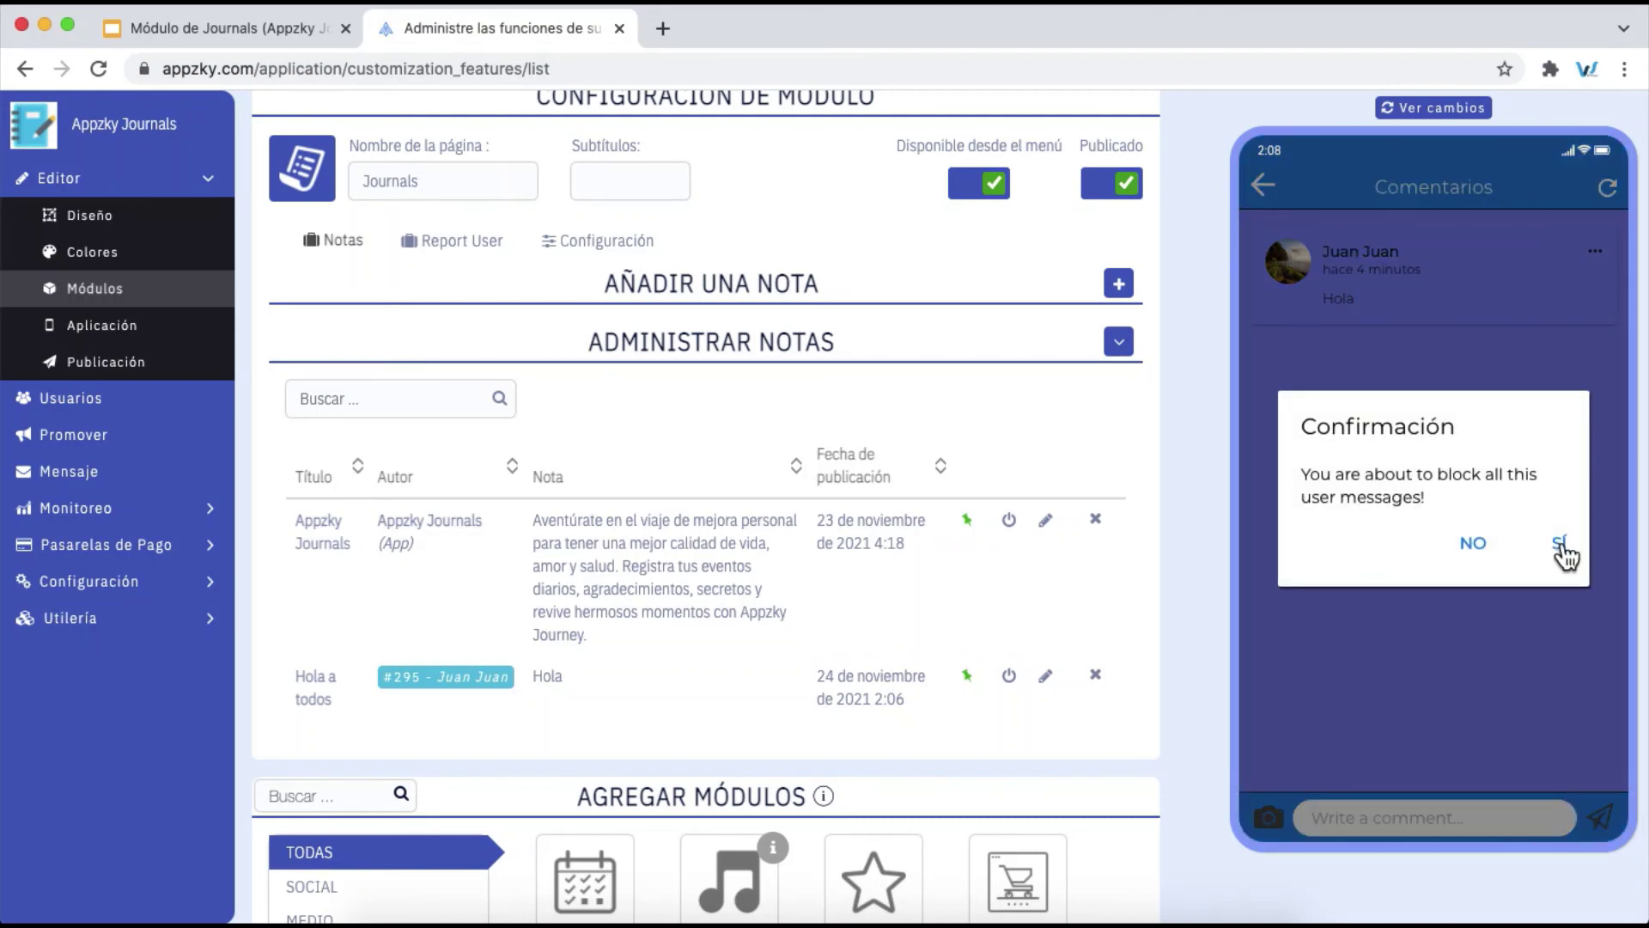
pyautogui.click(1561, 546)
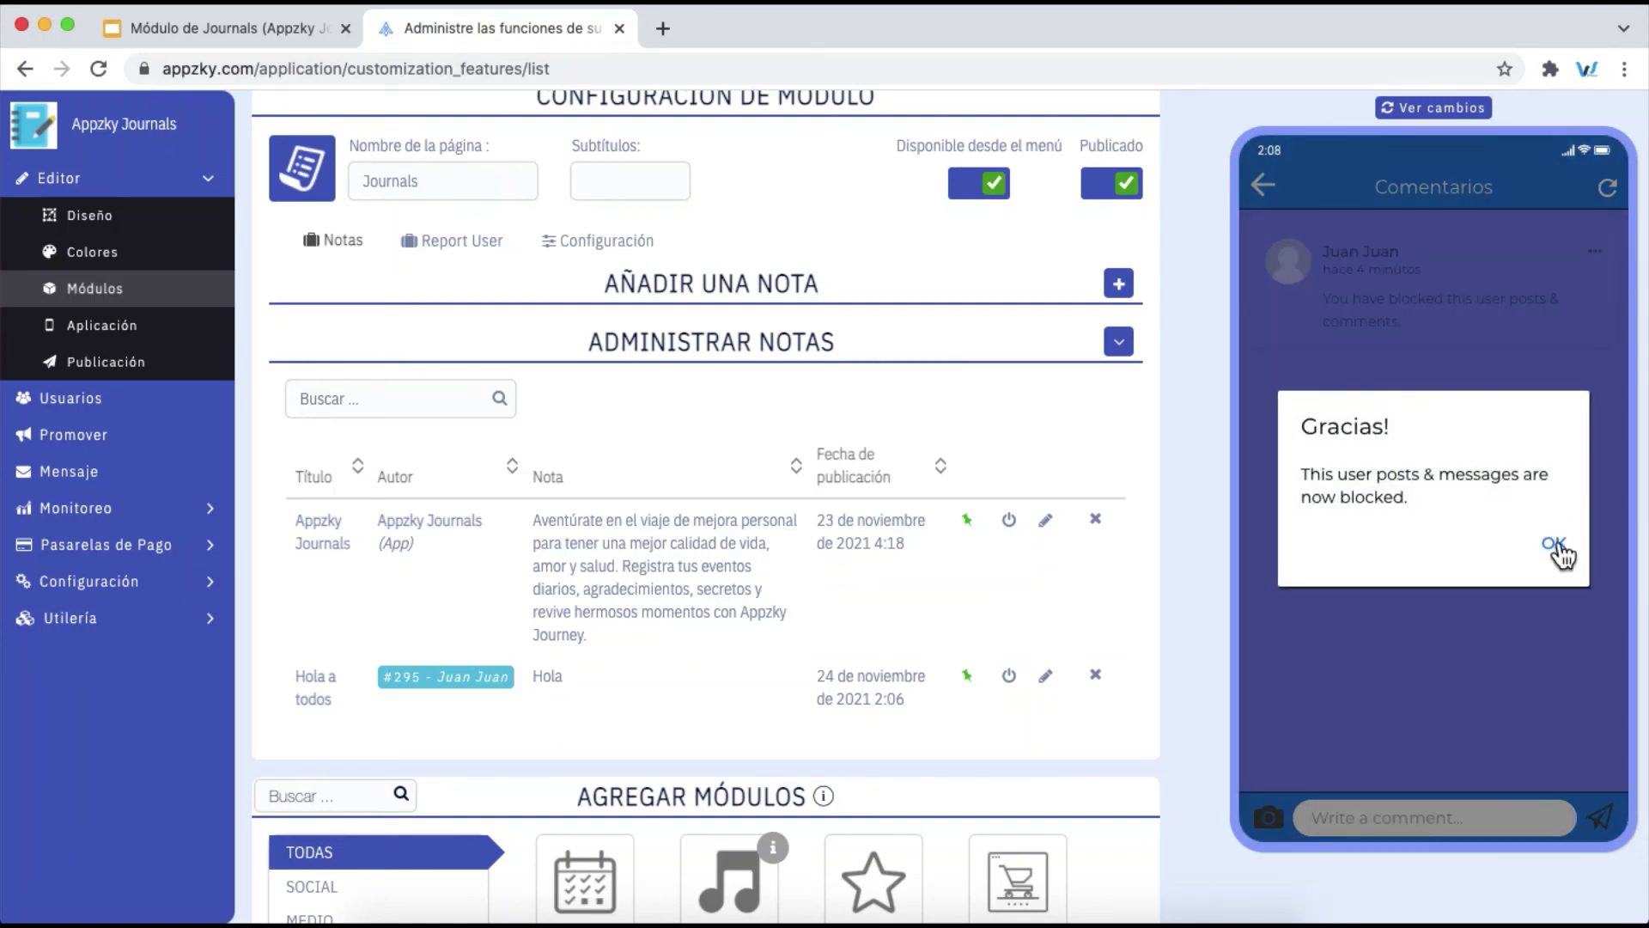
pyautogui.click(1556, 546)
pyautogui.scroll(2, 1204, 507)
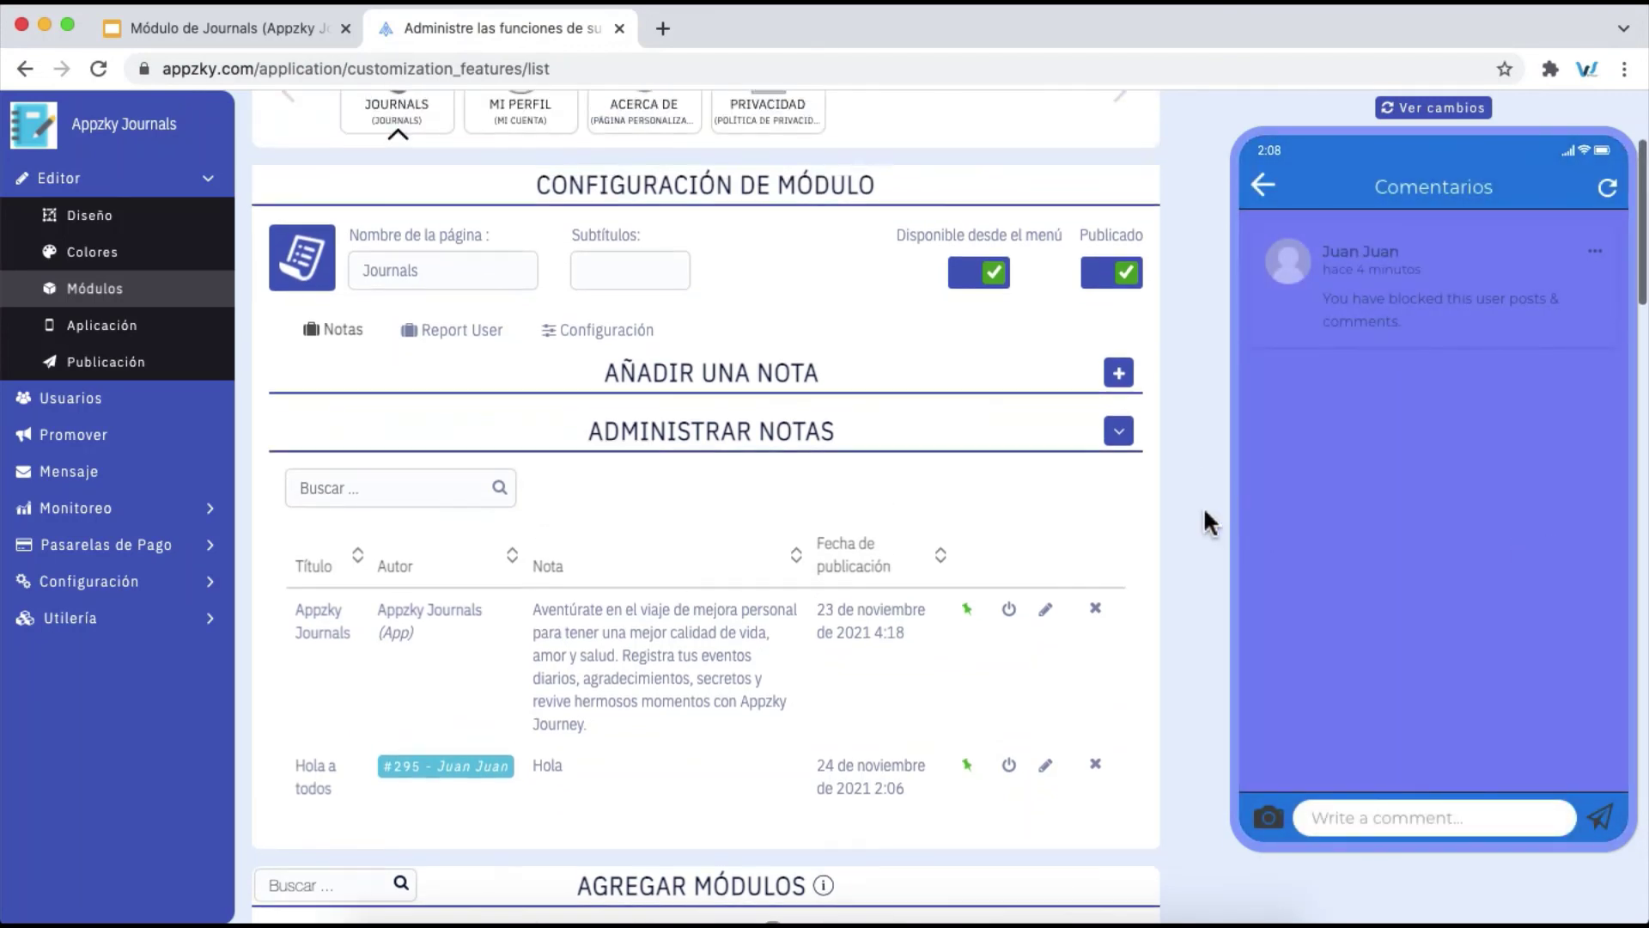
# - Refresh the preview's comments and post list to confirm the block took effect
pyautogui.click(1606, 188)
pyautogui.click(1262, 188)
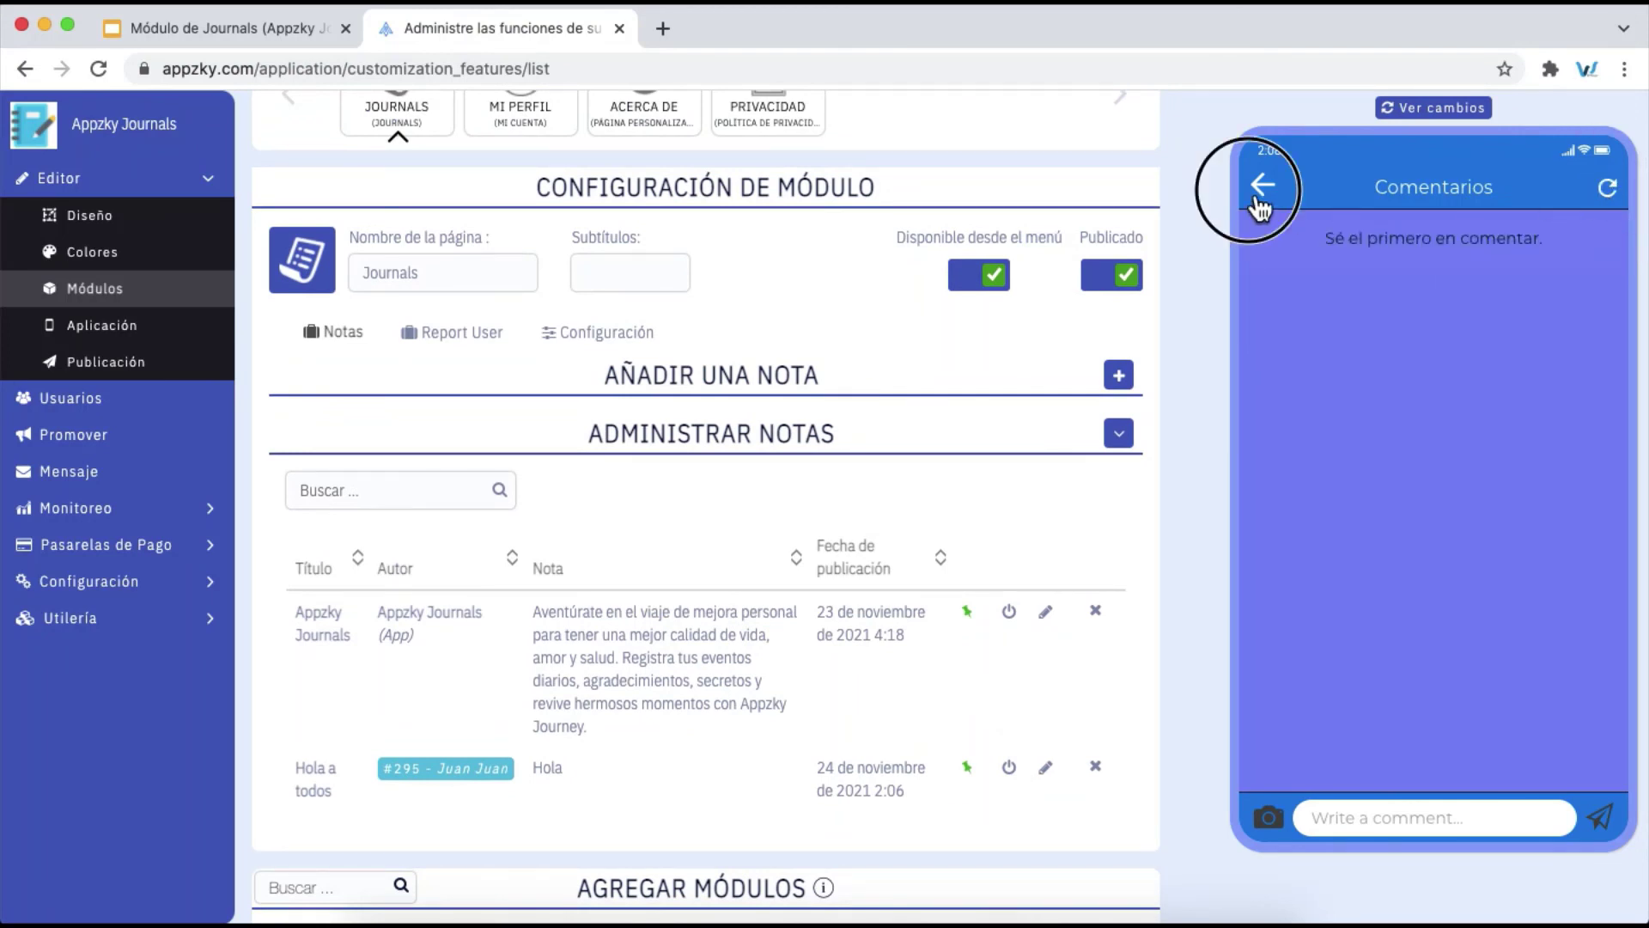
pyautogui.click(1612, 197)
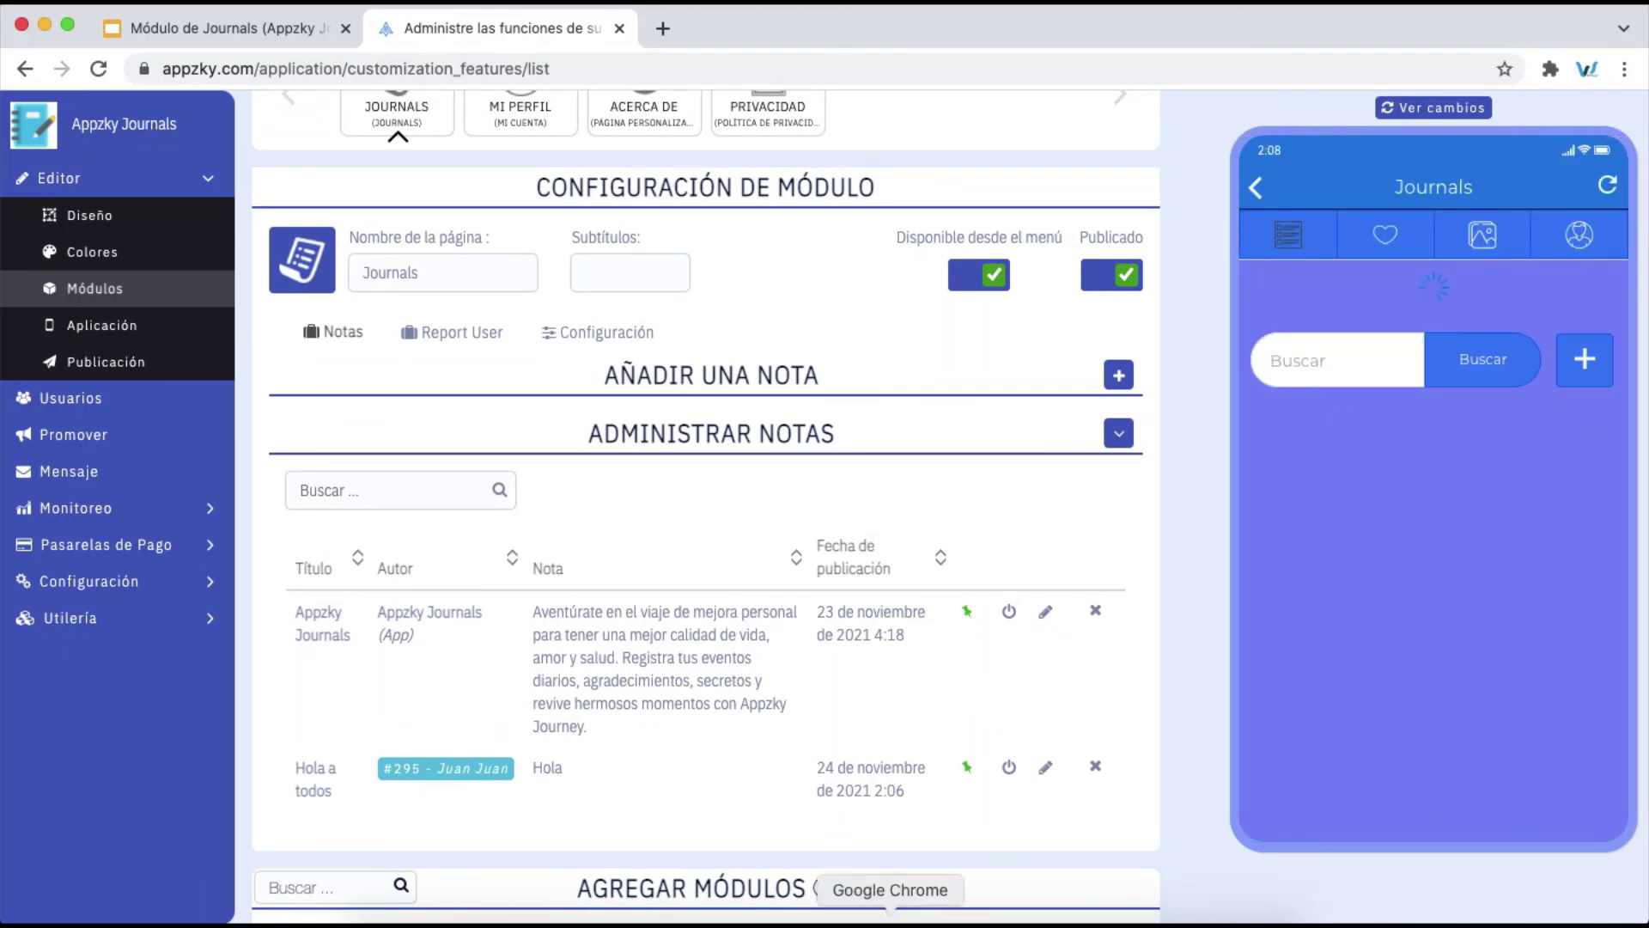
# - Reopen Journals in the simulator and refresh the Appzky Journals post's comments
pyautogui.click(685, 912)
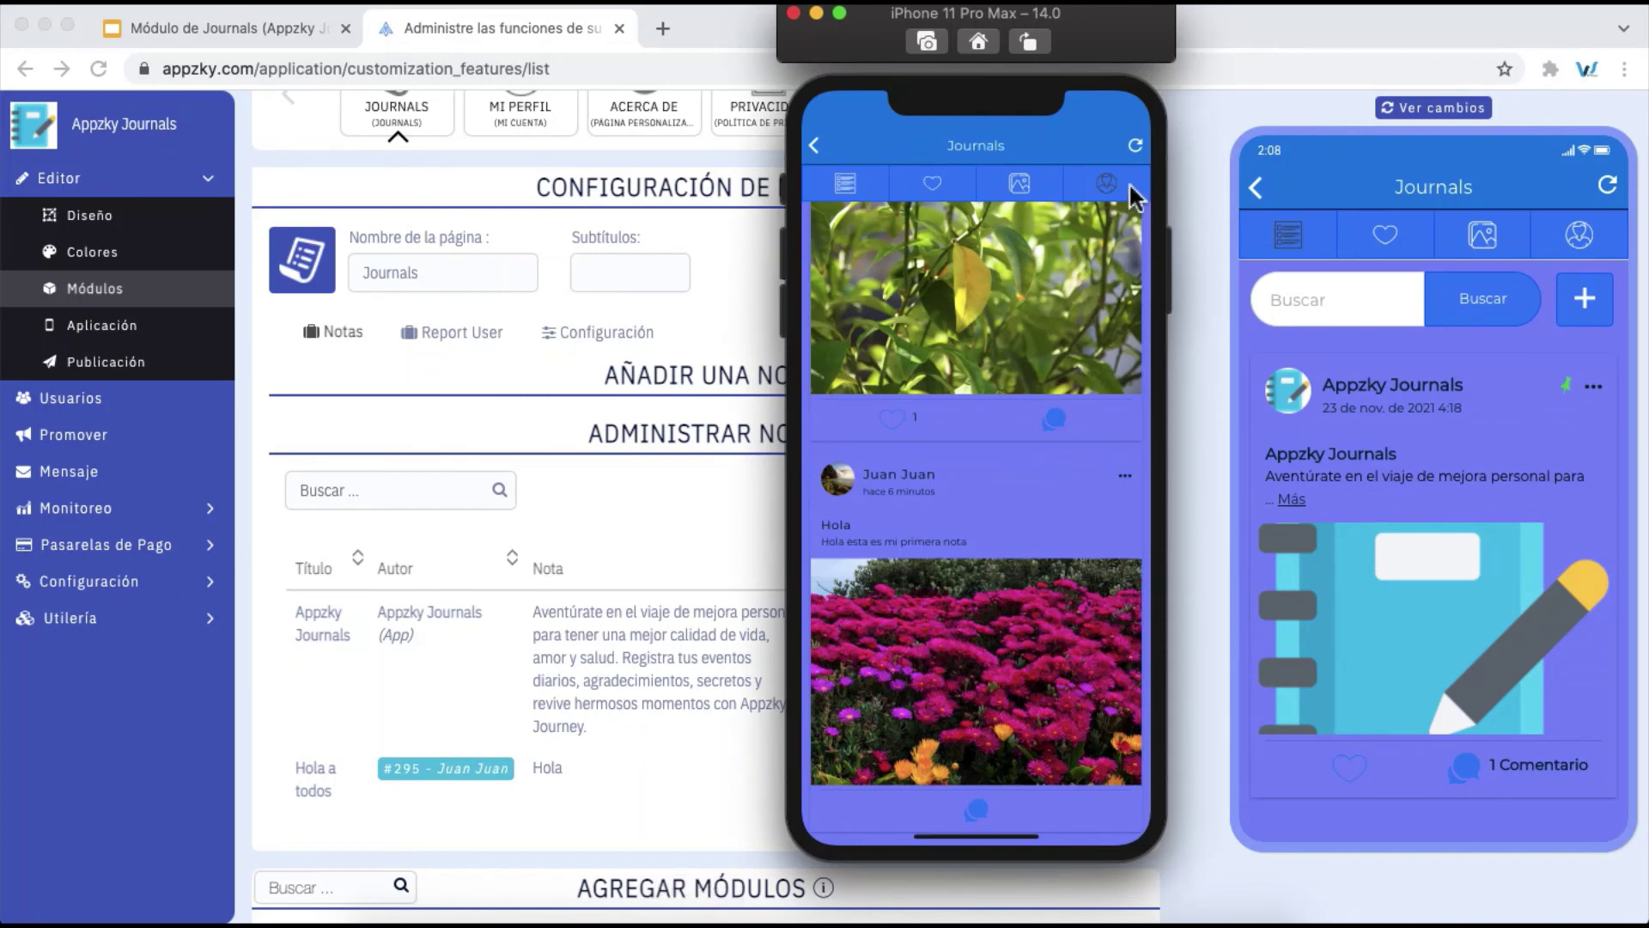
pyautogui.click(816, 150)
pyautogui.click(846, 793)
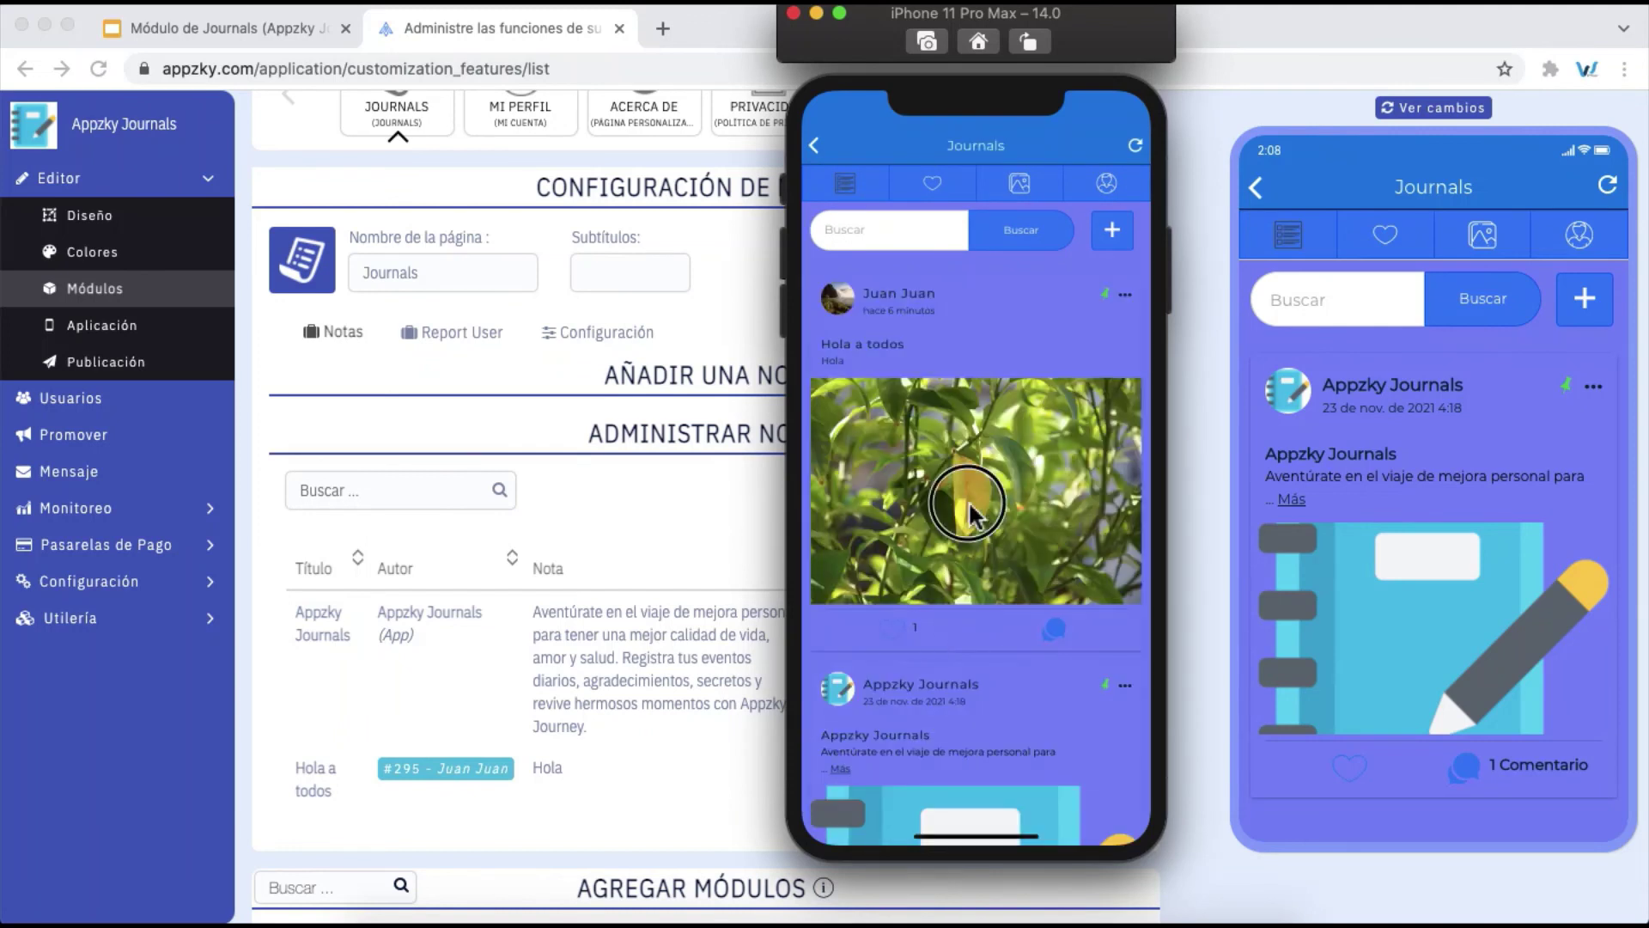
pyautogui.moveTo(967, 500); pyautogui.dragTo(967, 343)
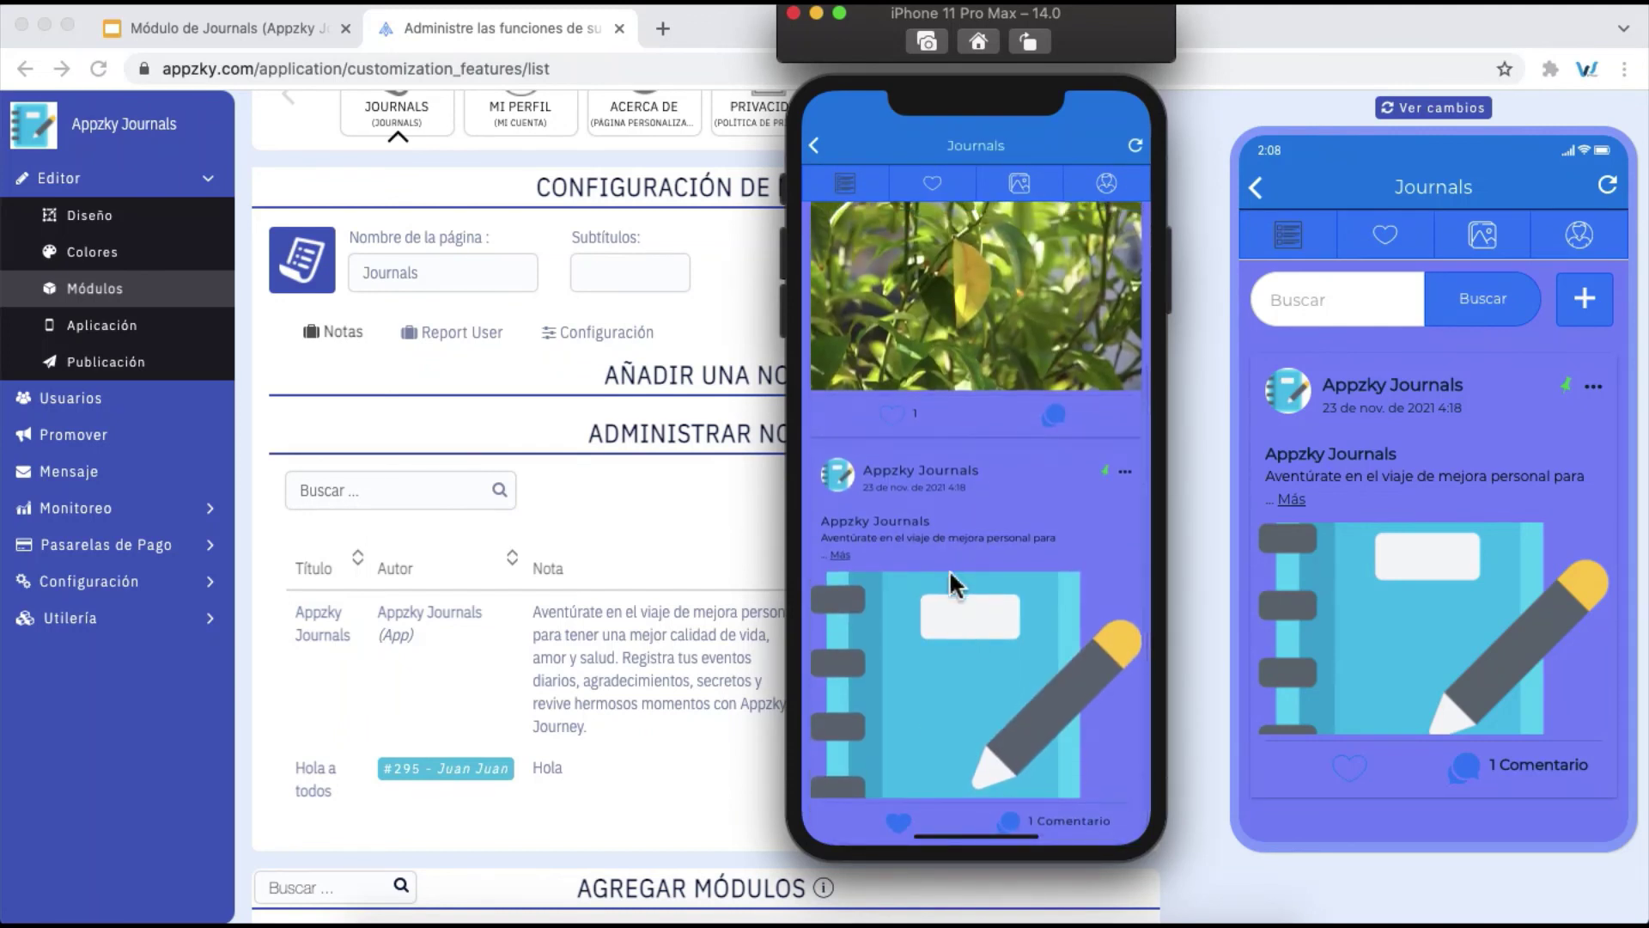
pyautogui.click(1053, 820)
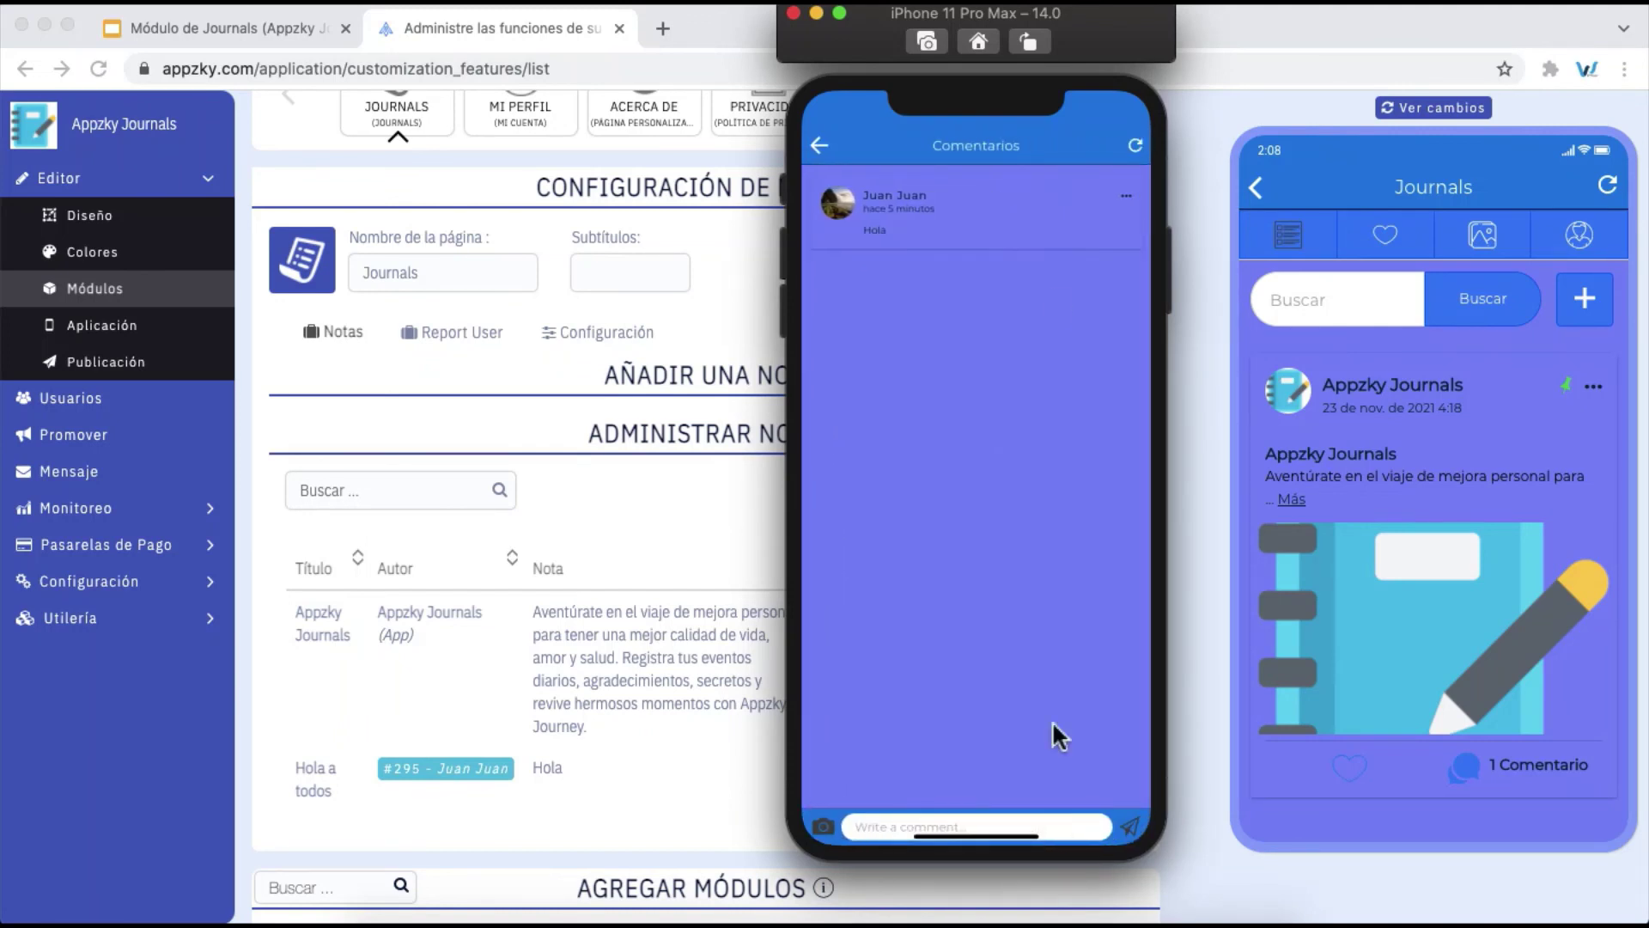
pyautogui.click(1139, 148)
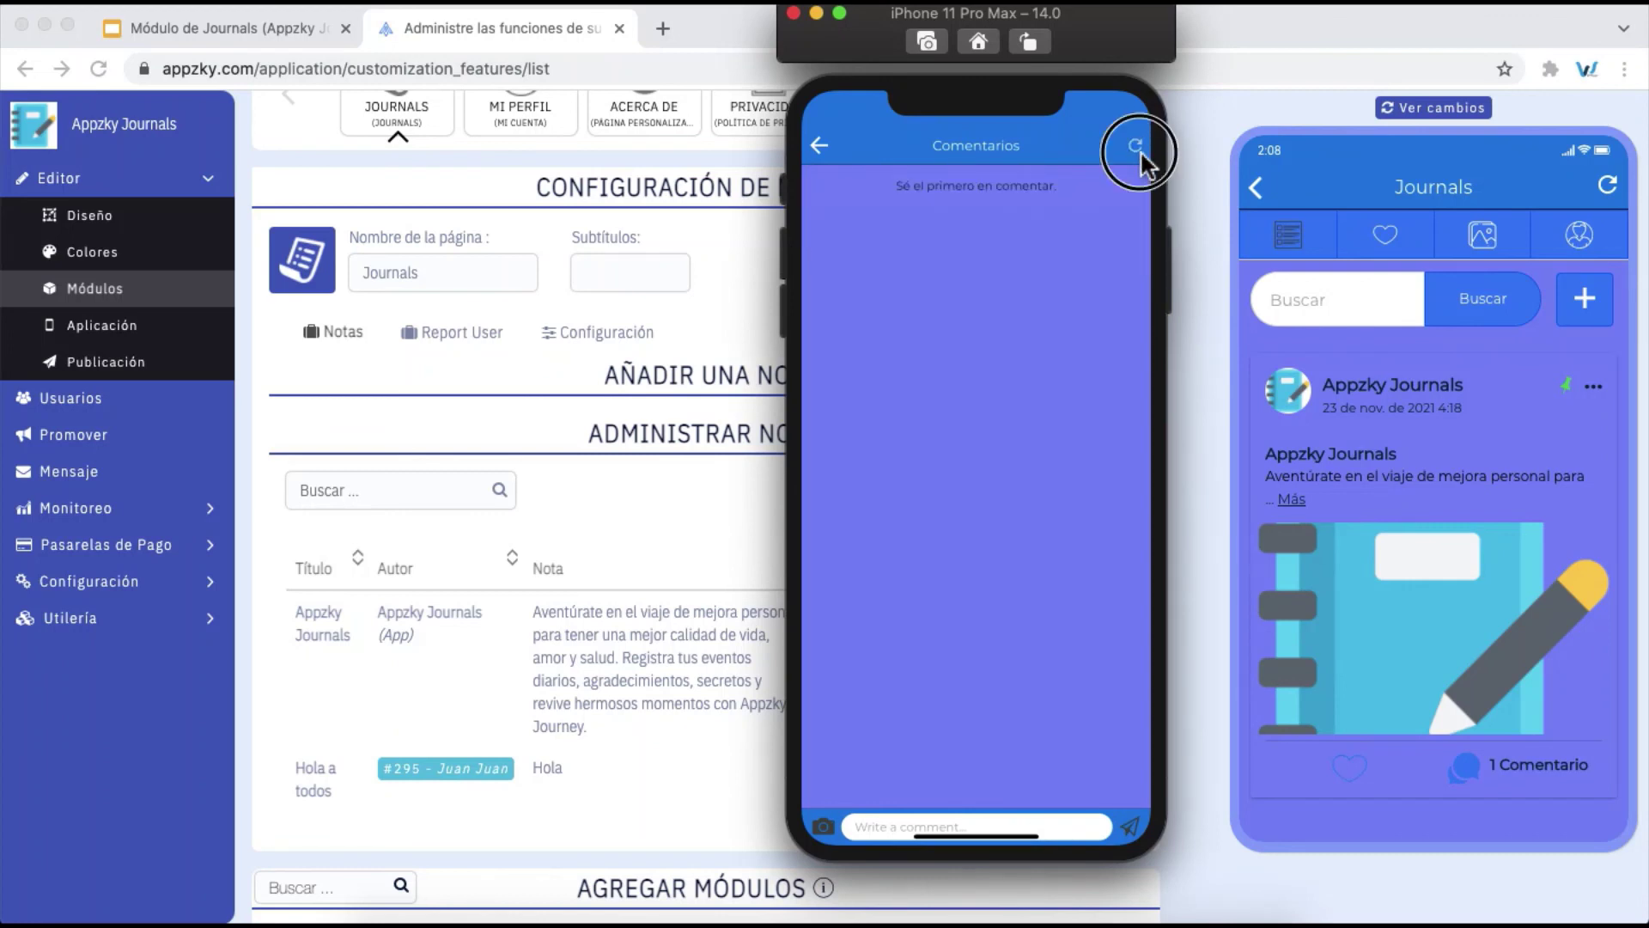
# - Try typing 'Otr' in the simulator's comment field, then return to the feed and the browser
pyautogui.click(967, 826)
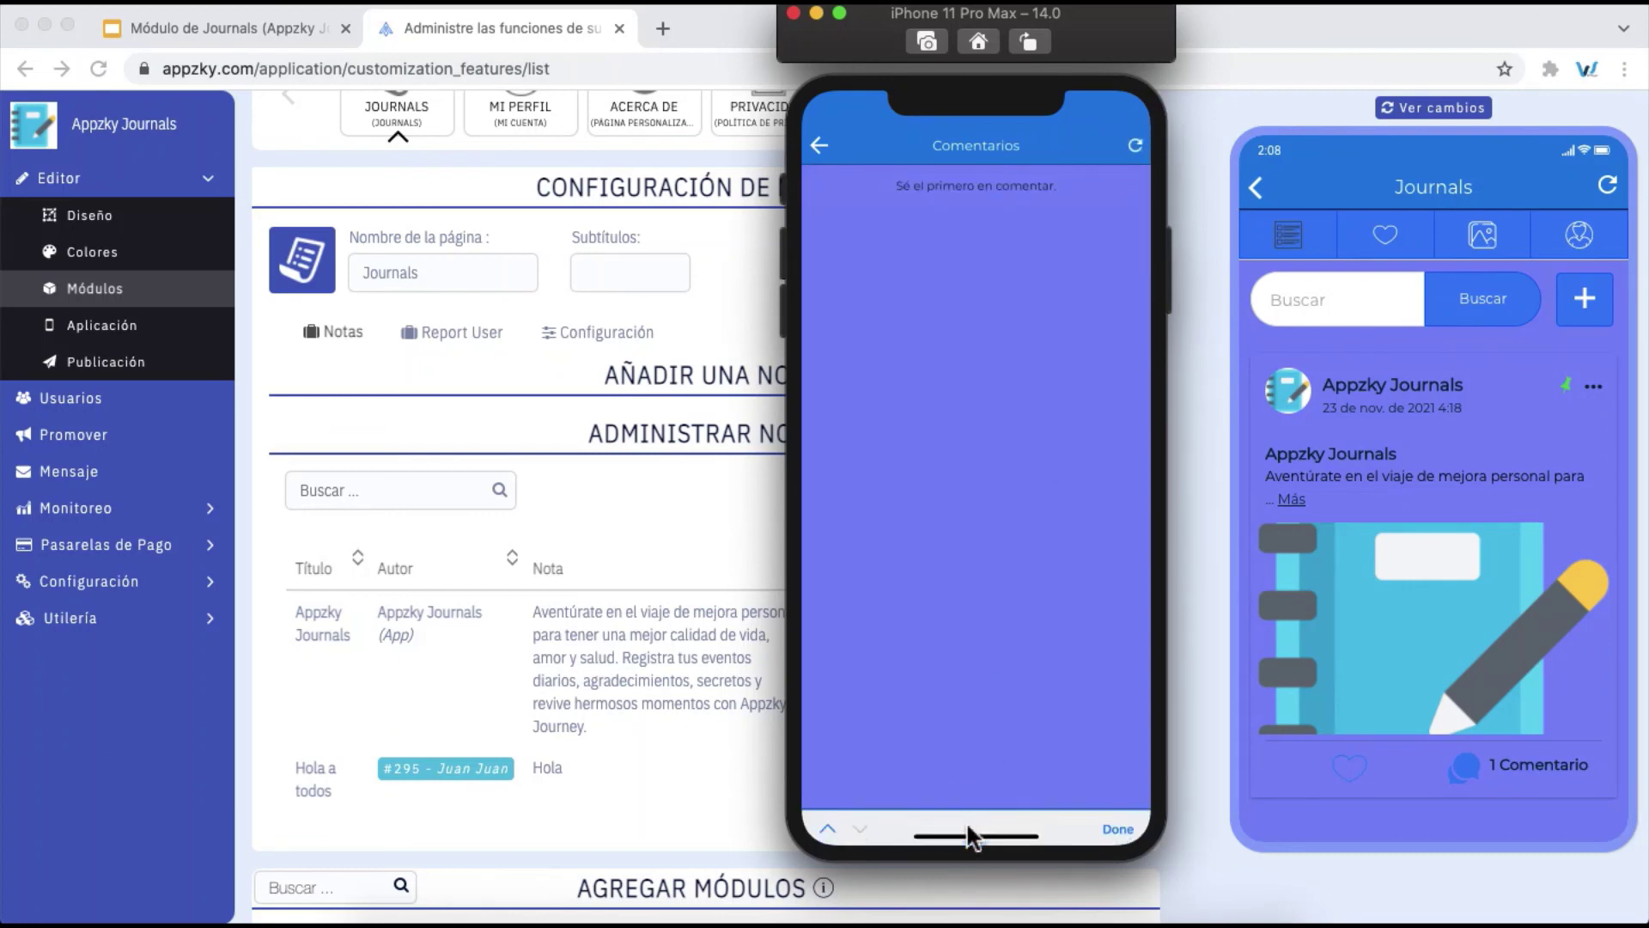
pyautogui.write('Otra nota')
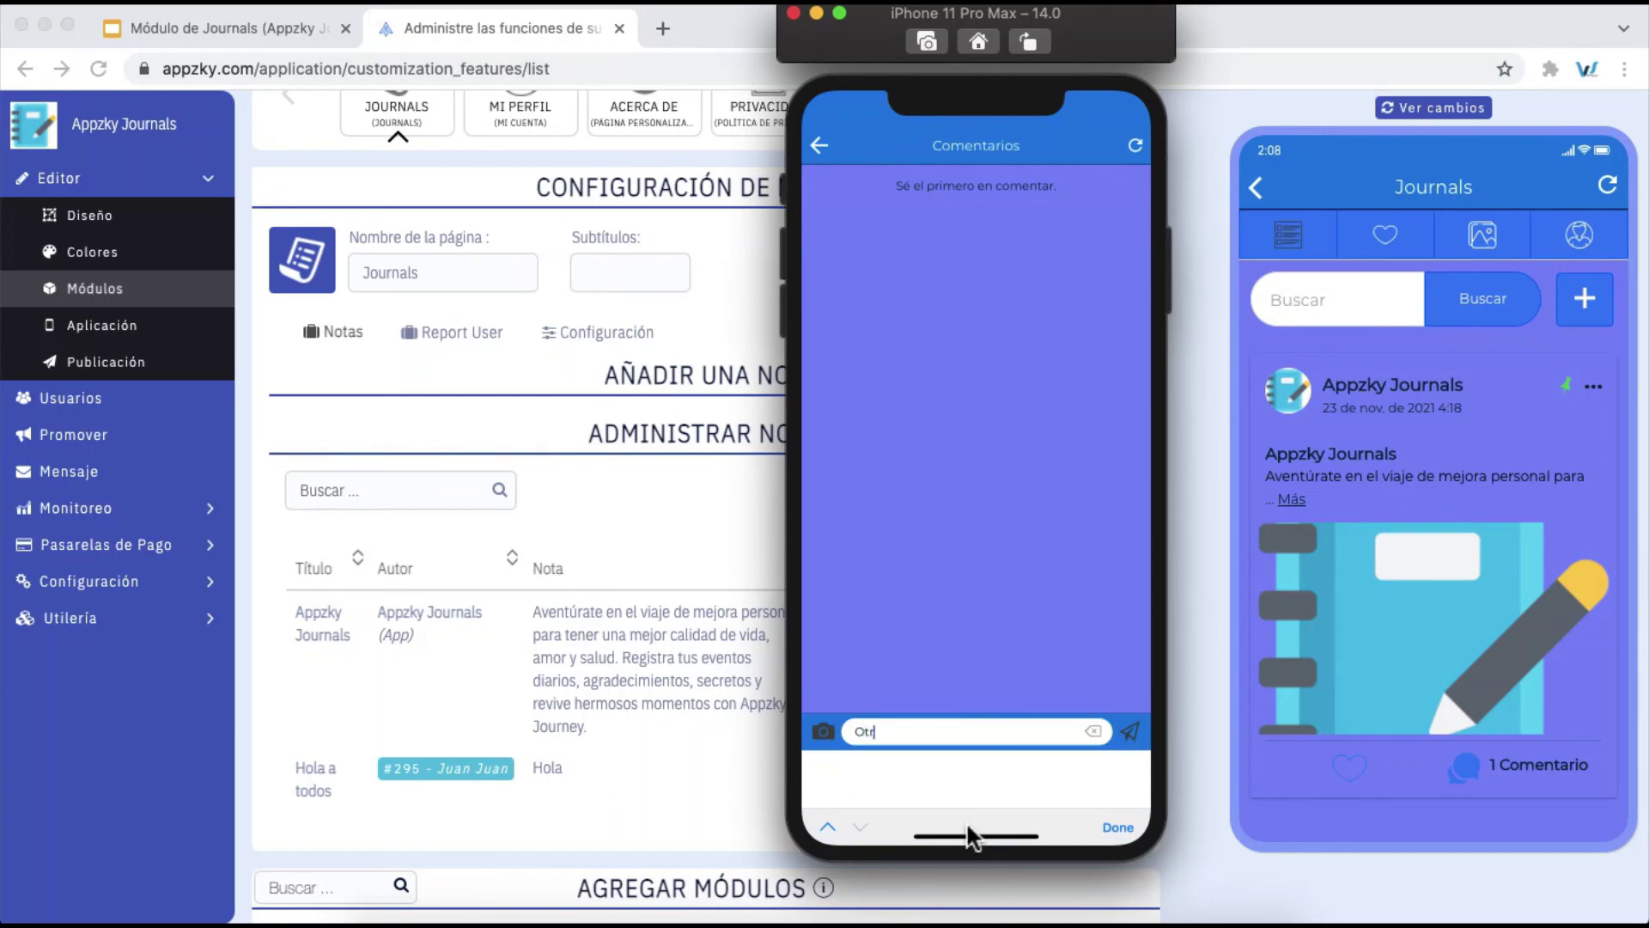
pyautogui.click(1131, 734)
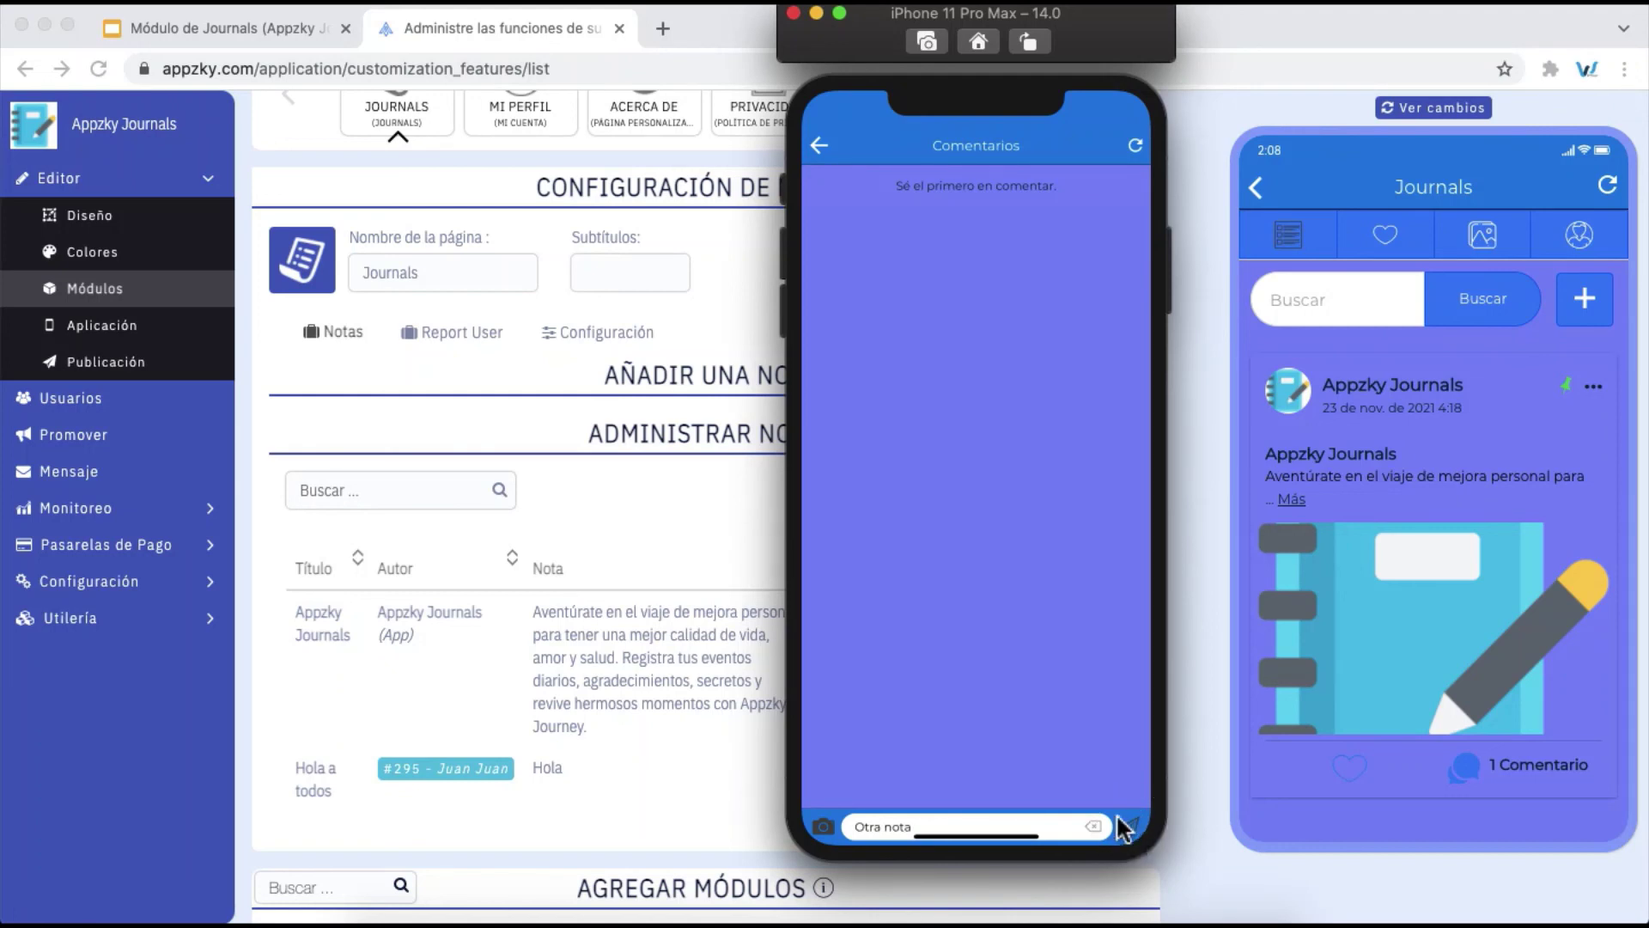
pyautogui.click(821, 145)
pyautogui.press('super+Tab')
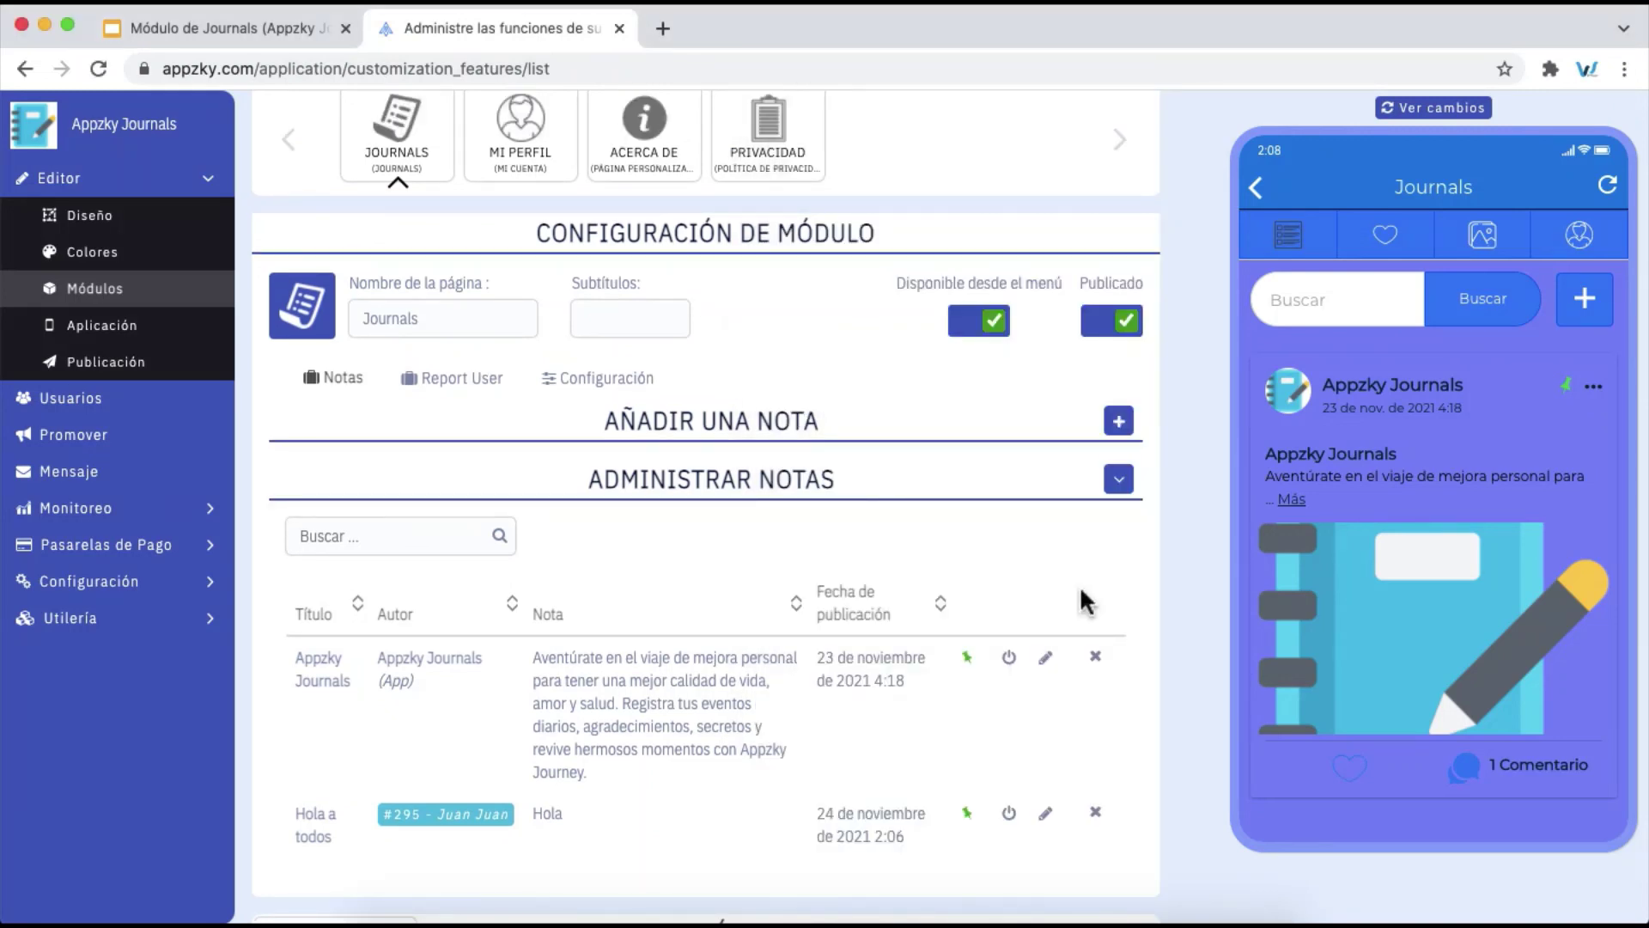
# - Review the three registered users under Usuarios, then switch to slide 17 'JOURNALS' in Google Slides
pyautogui.click(161, 400)
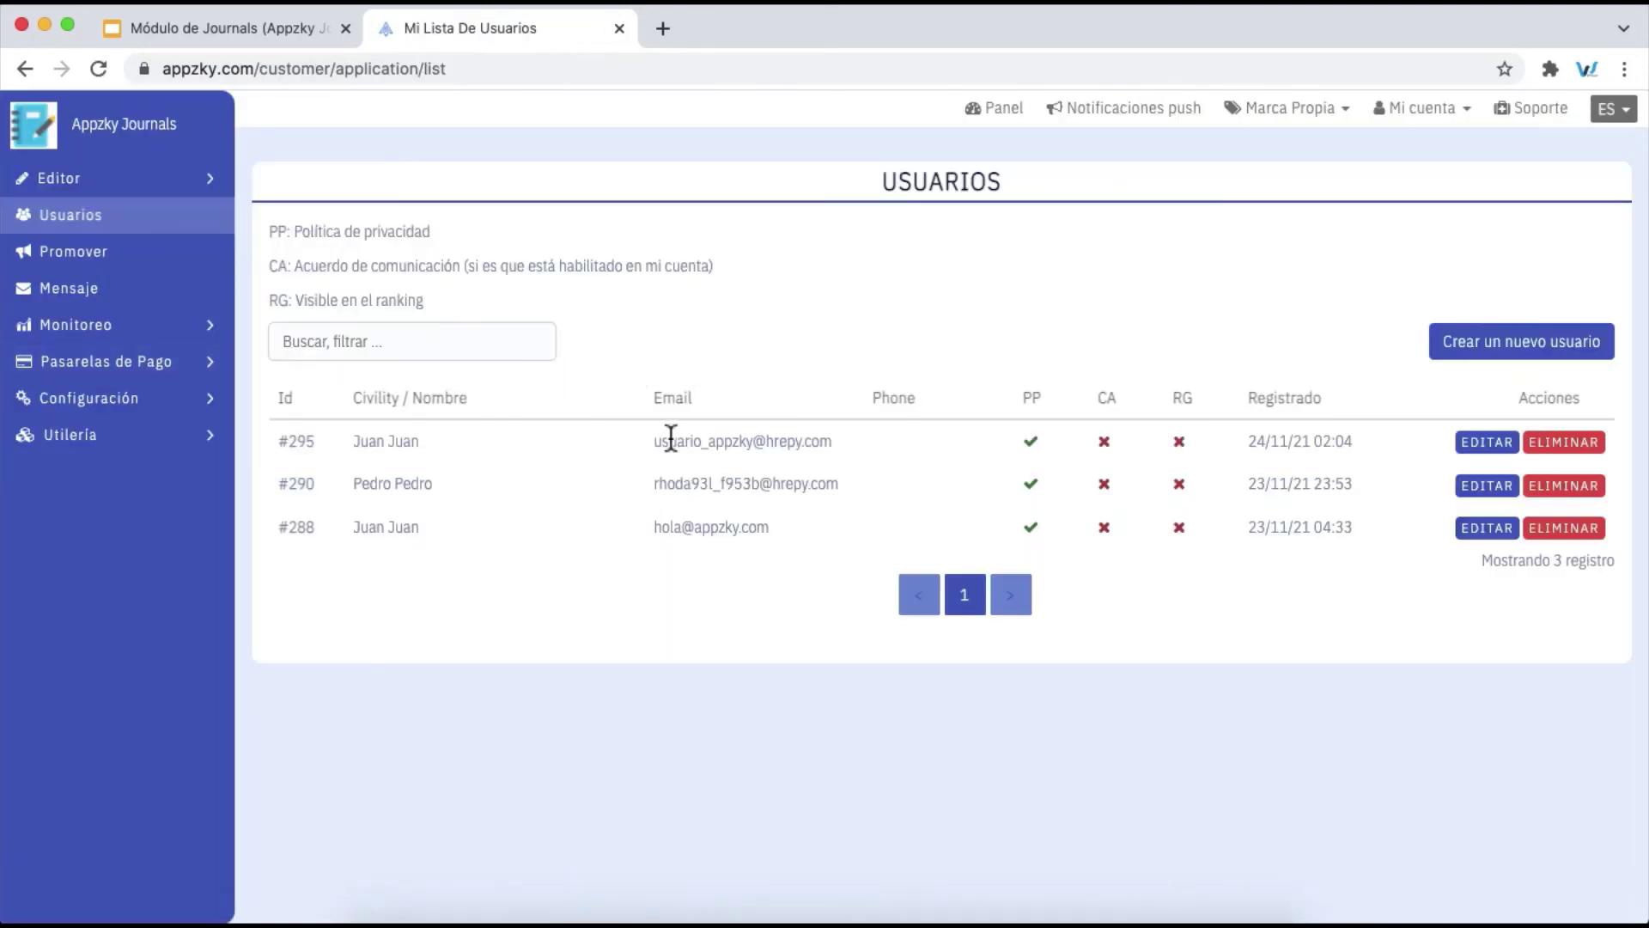
pyautogui.moveTo(663, 441); pyautogui.dragTo(864, 507)
pyautogui.click(864, 507)
pyautogui.click(245, 31)
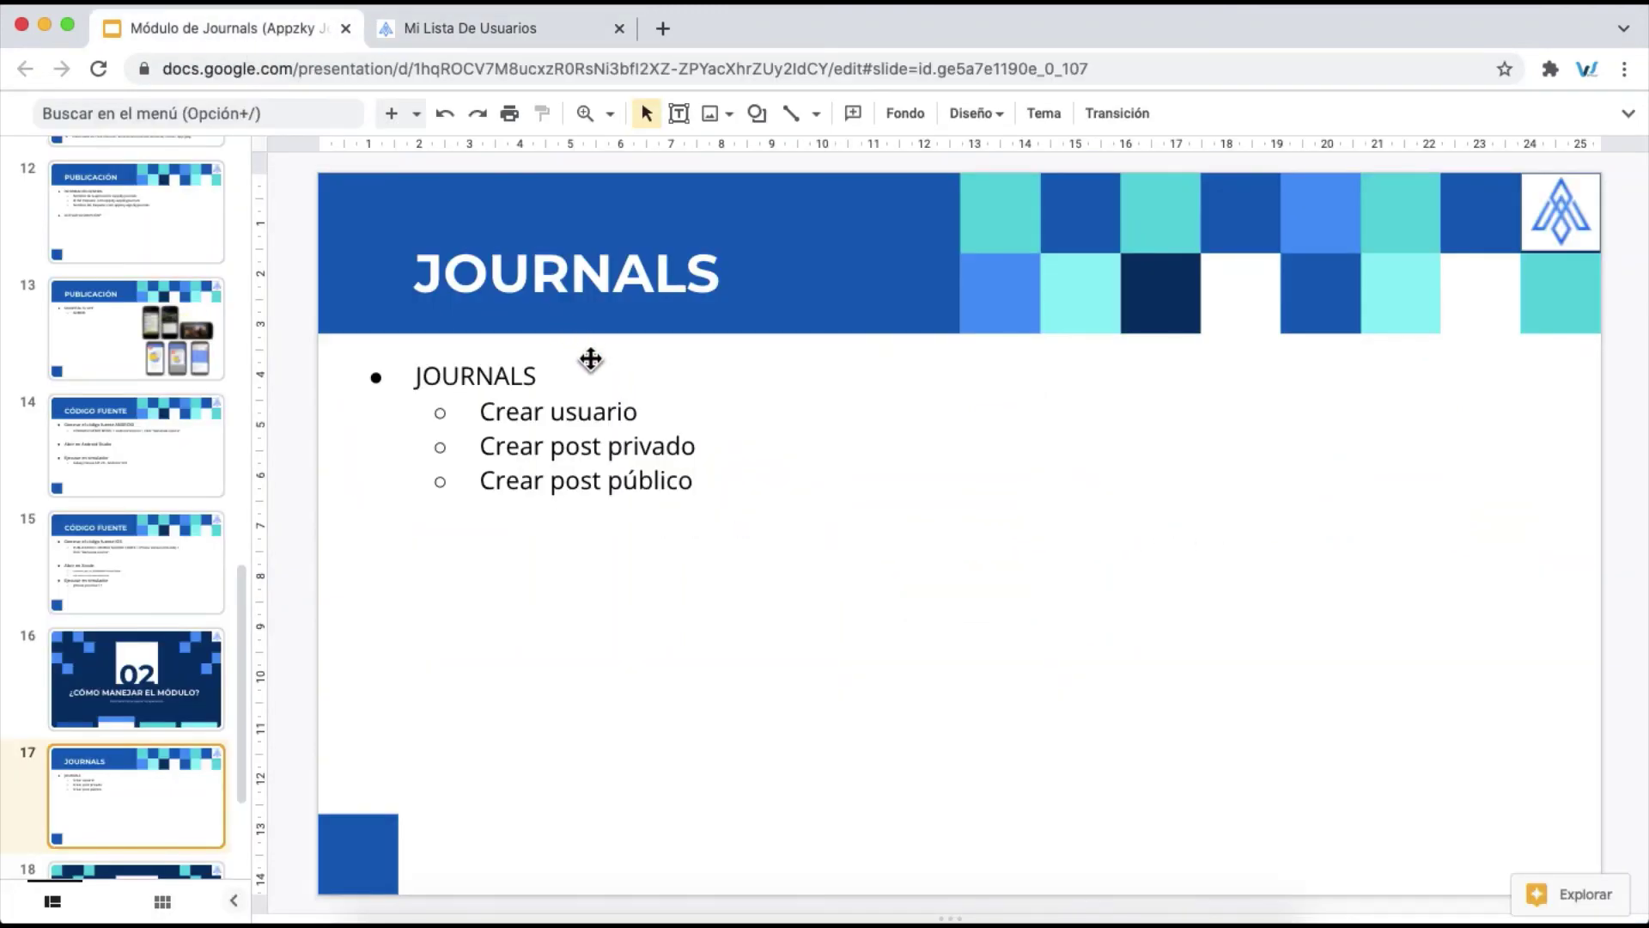